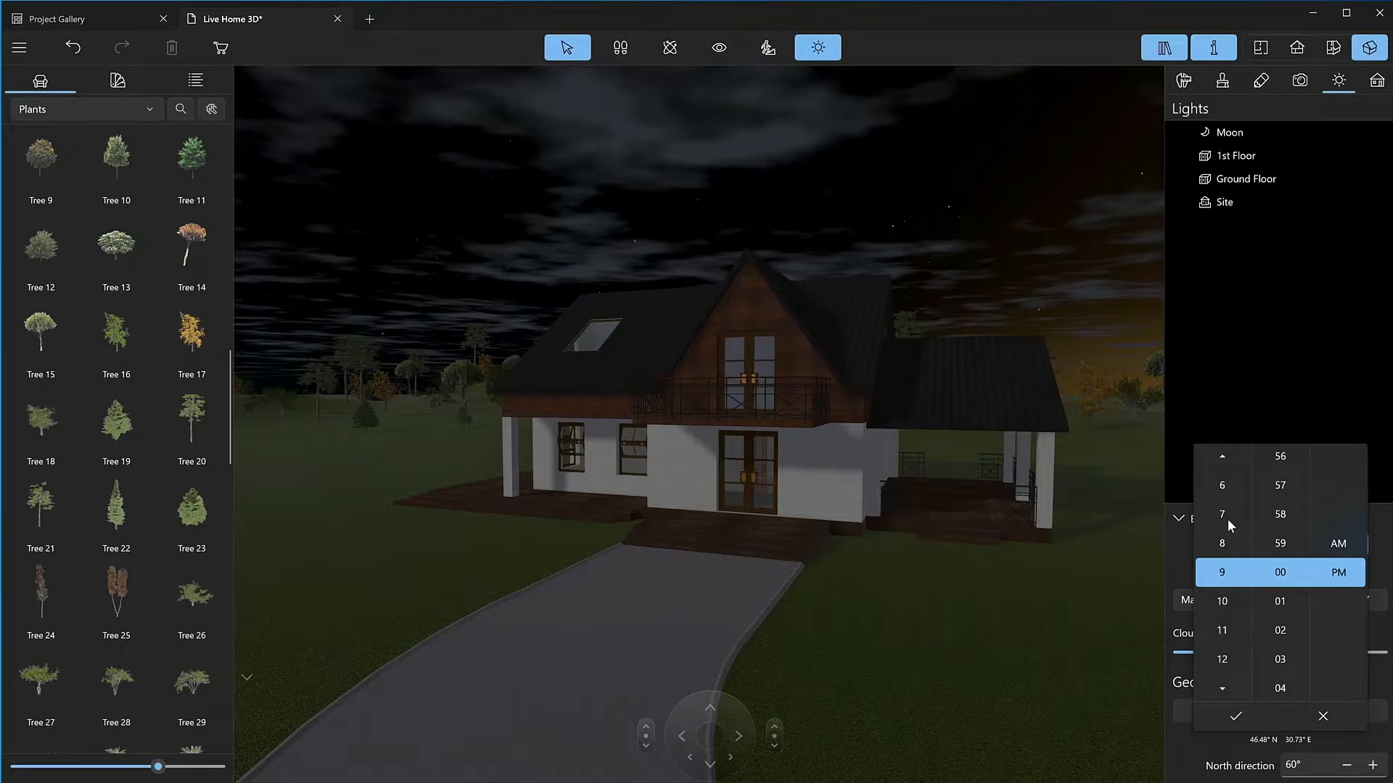
Set the scene's environment time to 9:00 PM, raise the cloudiness close to maximum, and reopen the time's hour for editing.
left_click(1241, 714)
left_click_drag(1241, 654, 1357, 659)
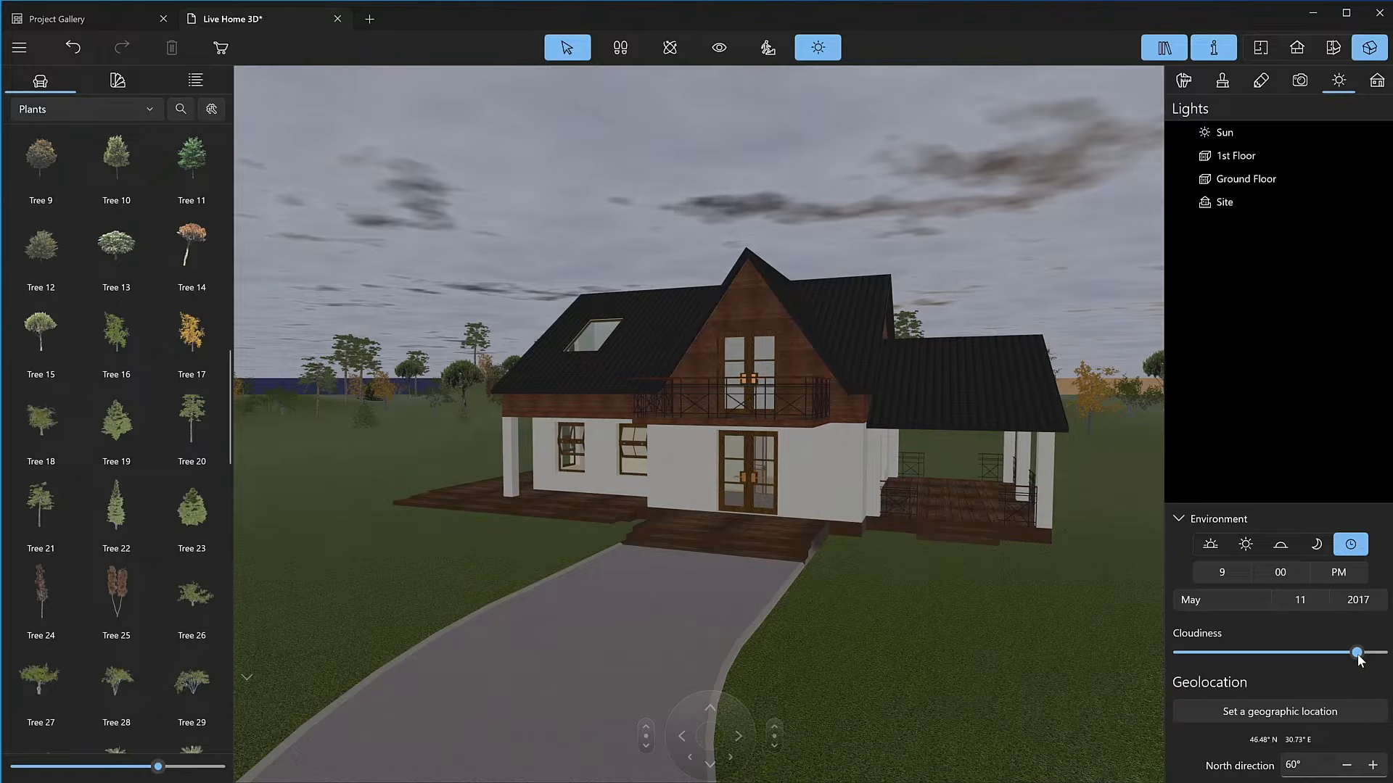
left_click(1230, 578)
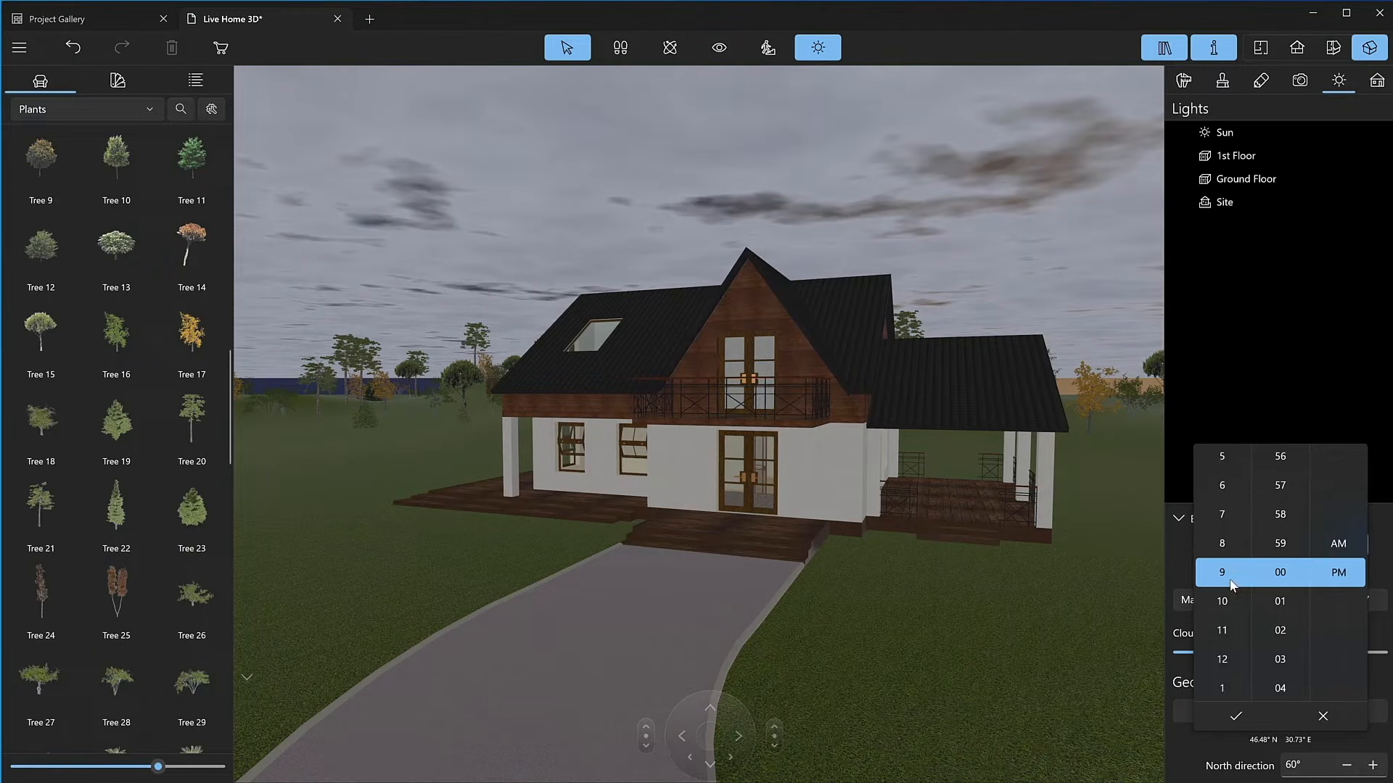
left_click(1232, 648)
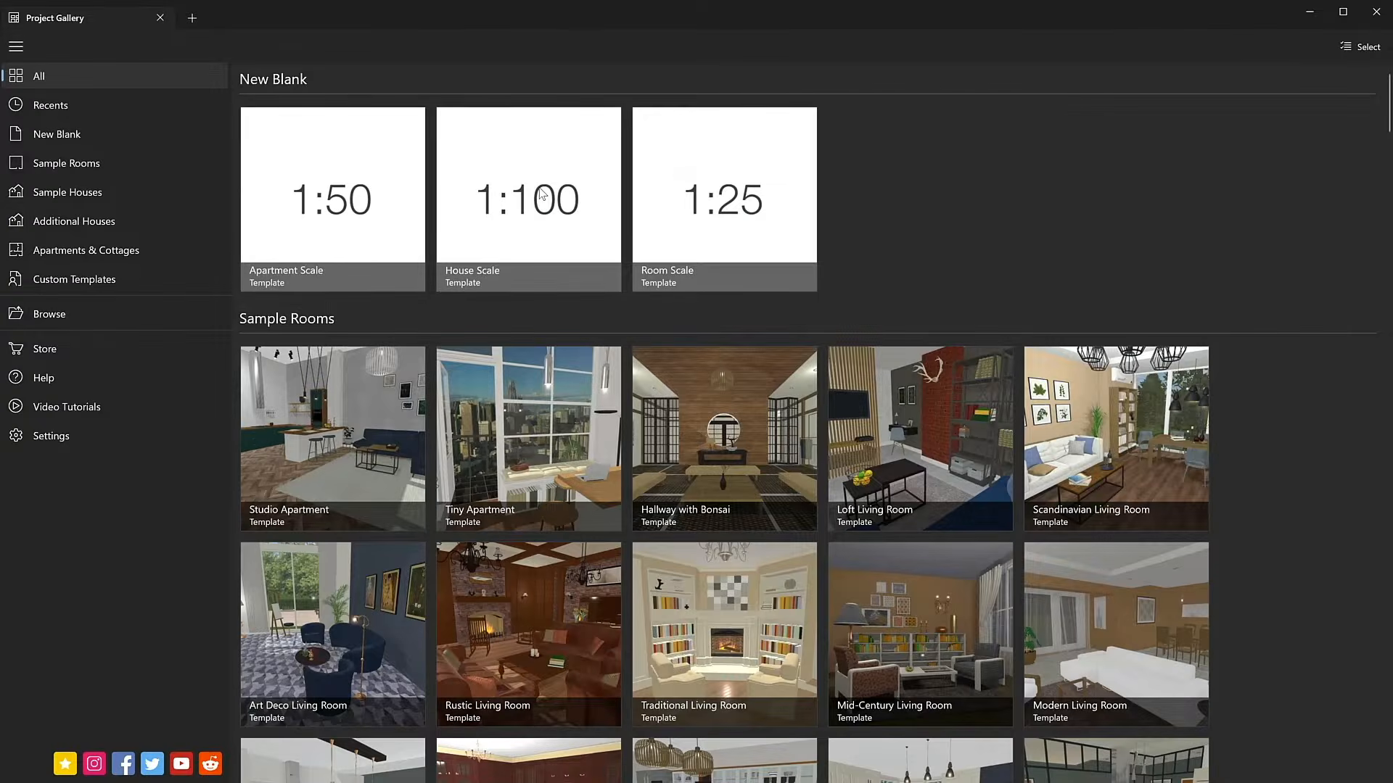
Create a blank project from the 1:100 House Scale template and set its measurement units to Centimeters.
left_click(540, 194)
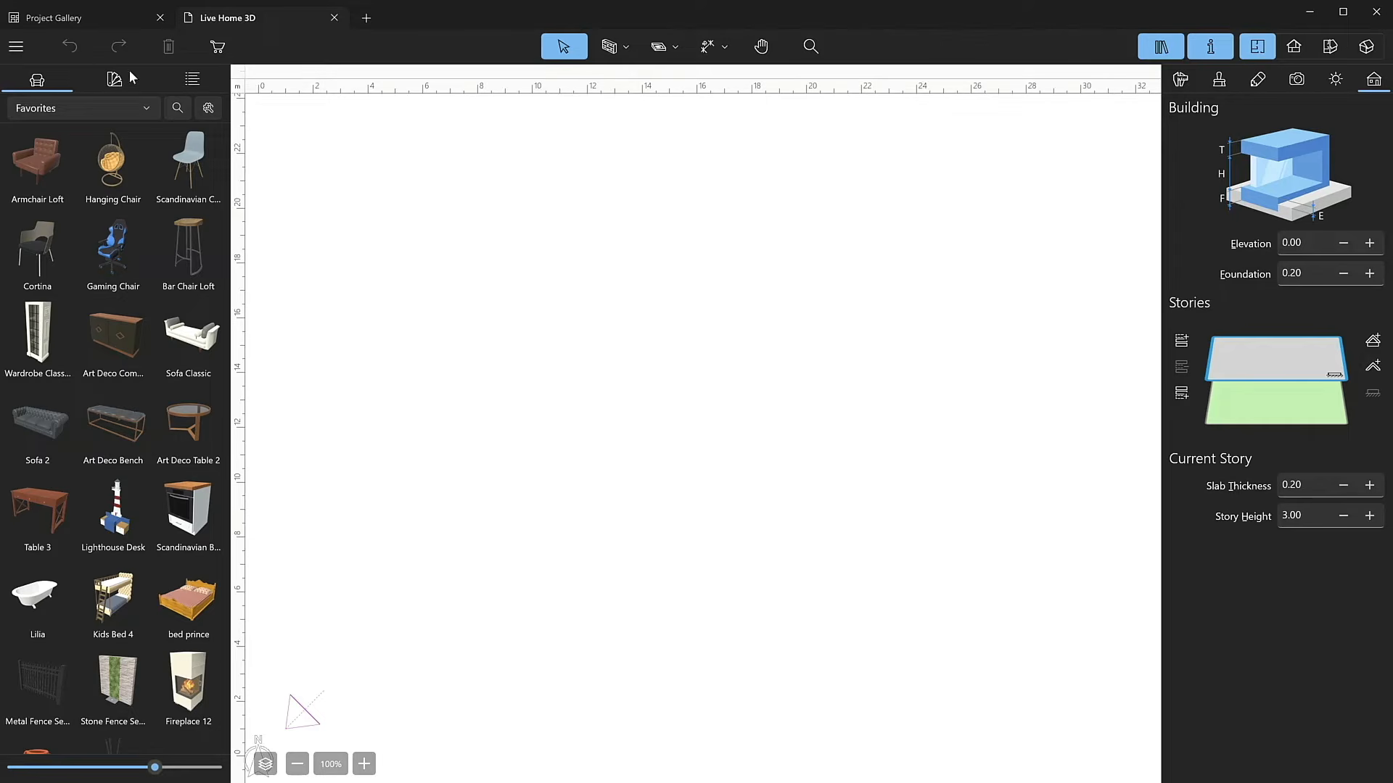
left_click(24, 47)
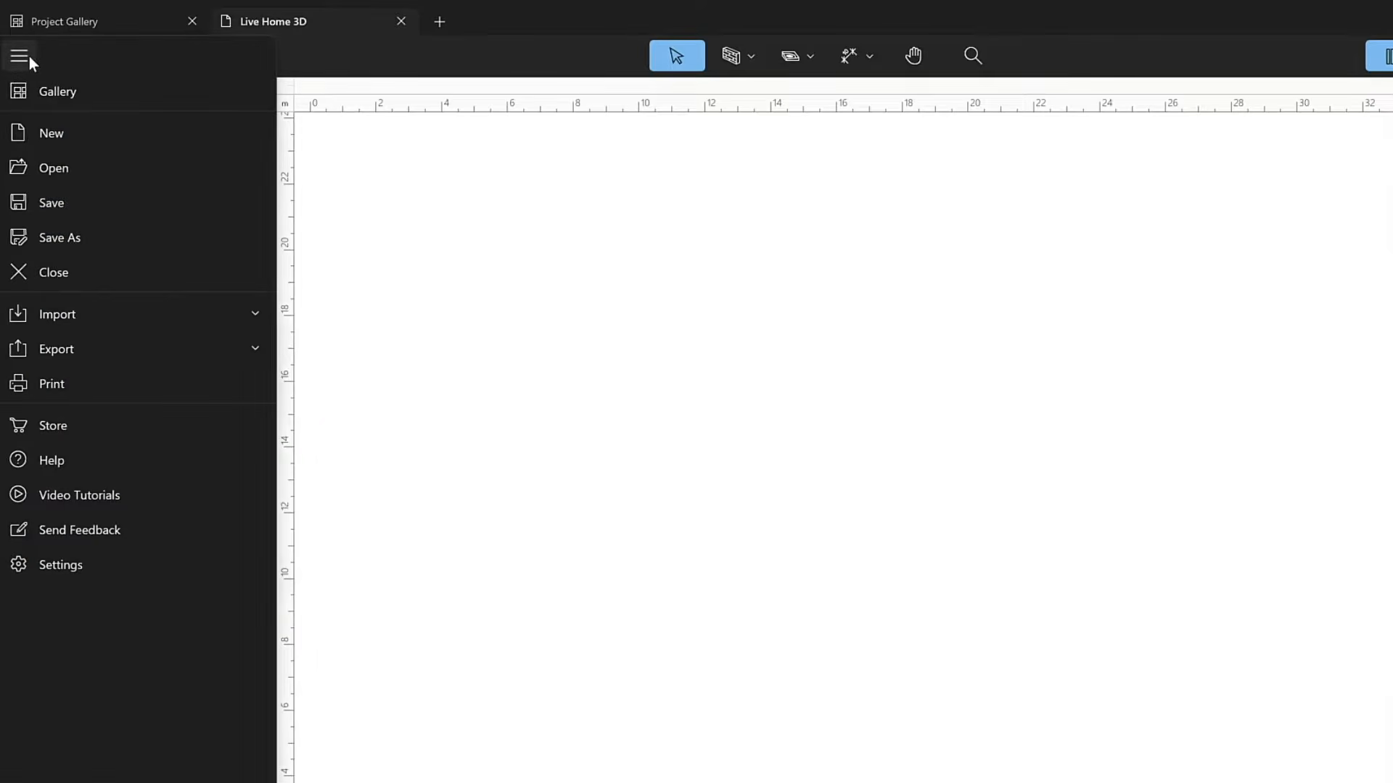
left_click(77, 560)
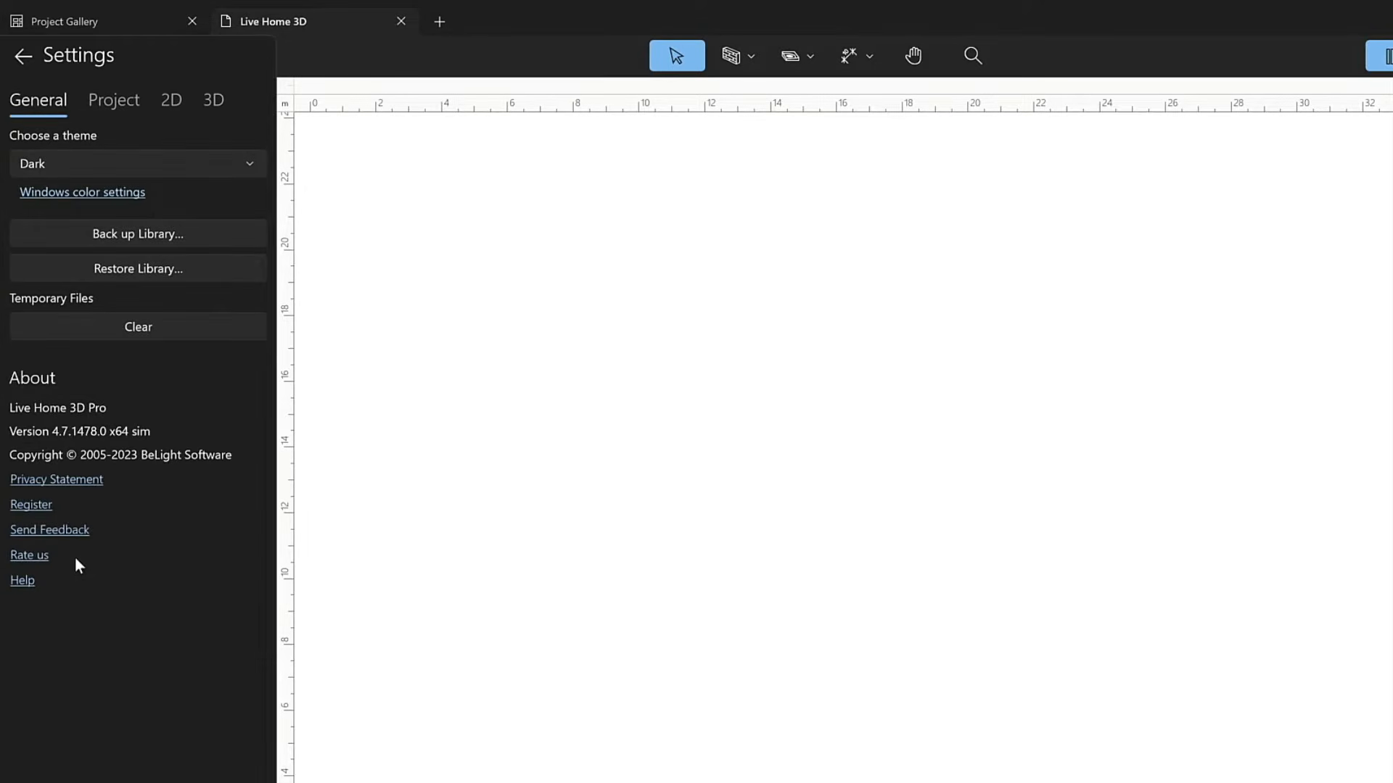
left_click(107, 108)
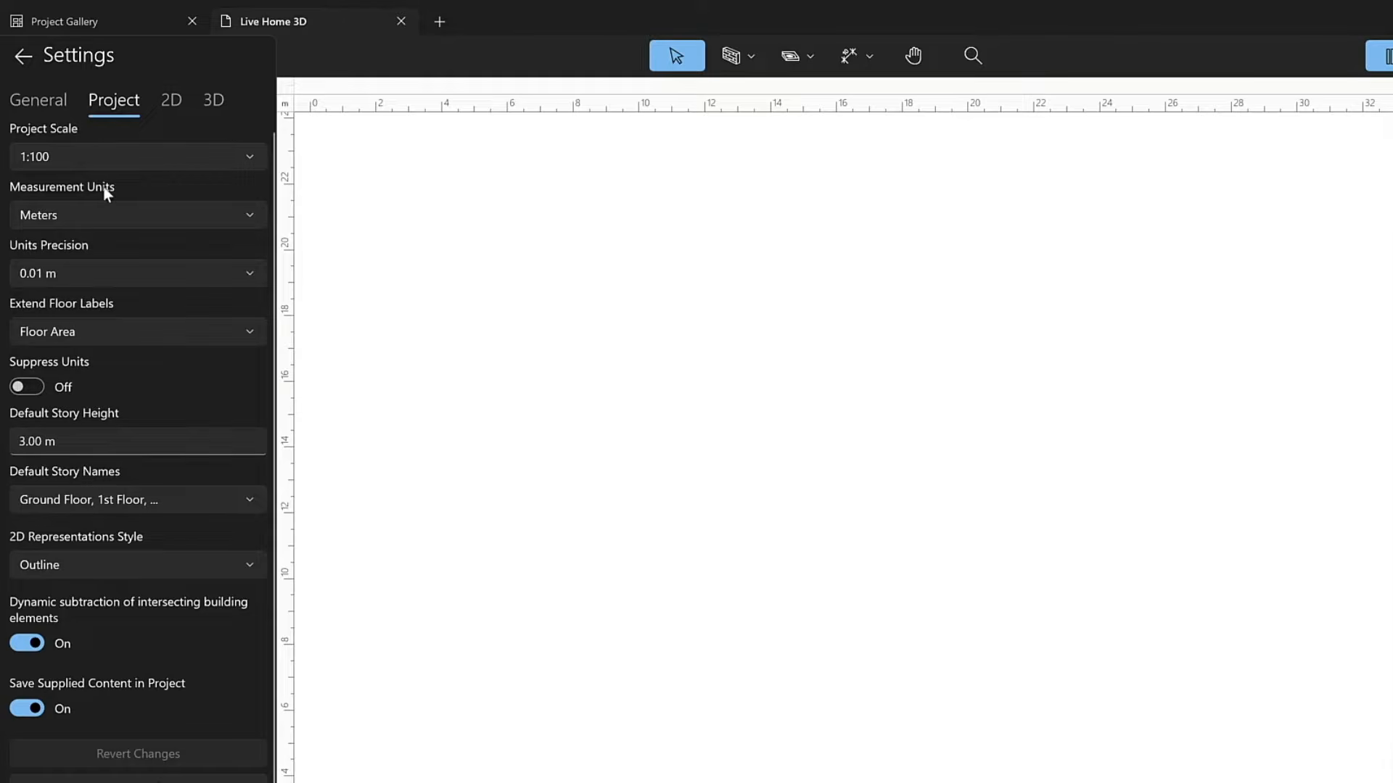
left_click(100, 216)
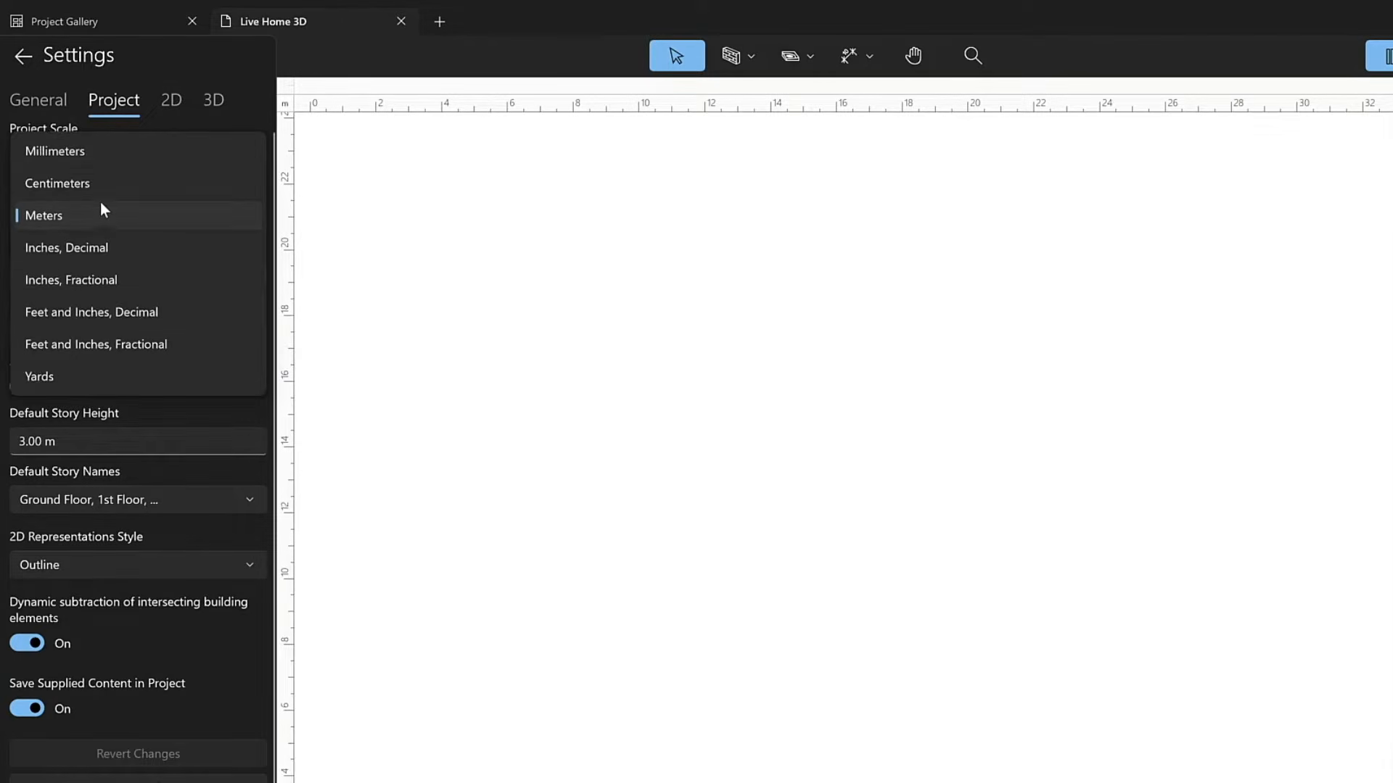
left_click(101, 196)
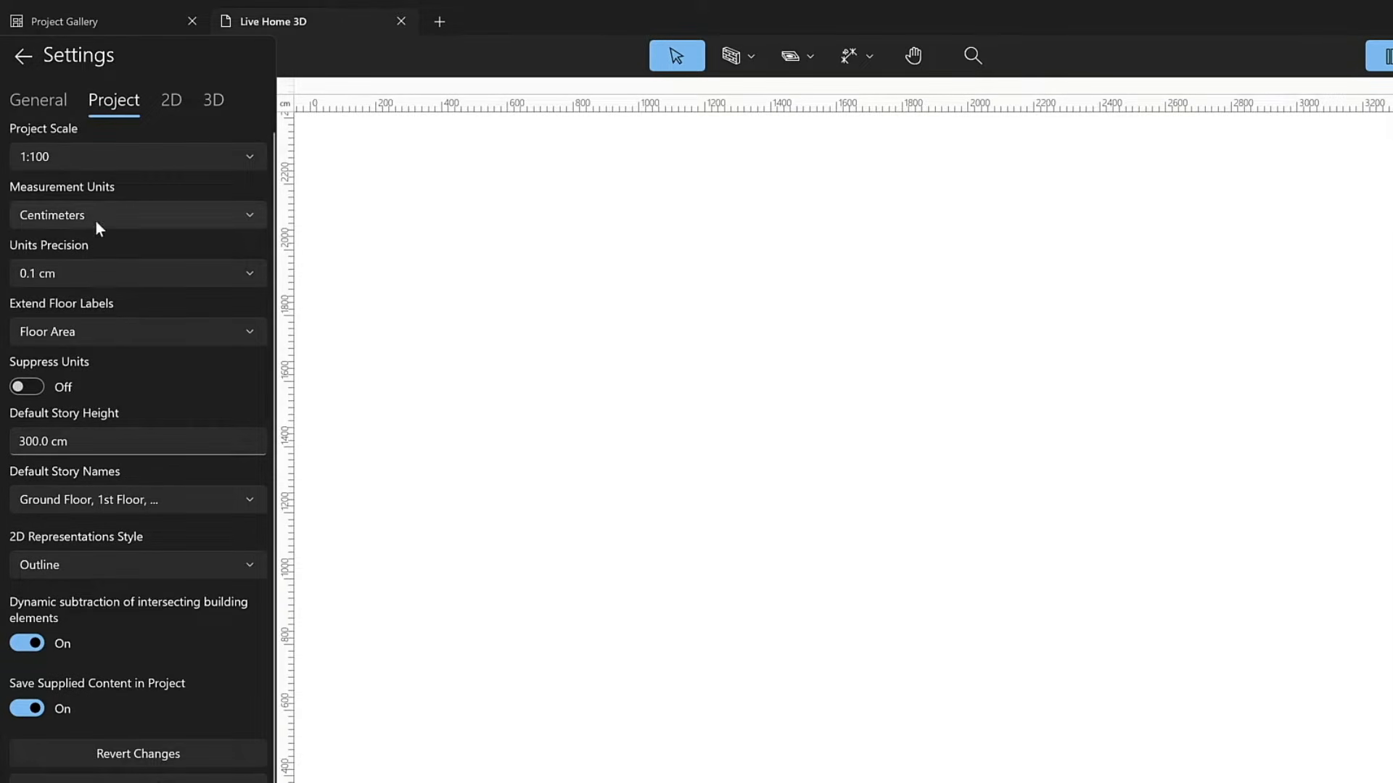
Set the project's units precision to 0.01 cm and leave the settings.
left_click(87, 273)
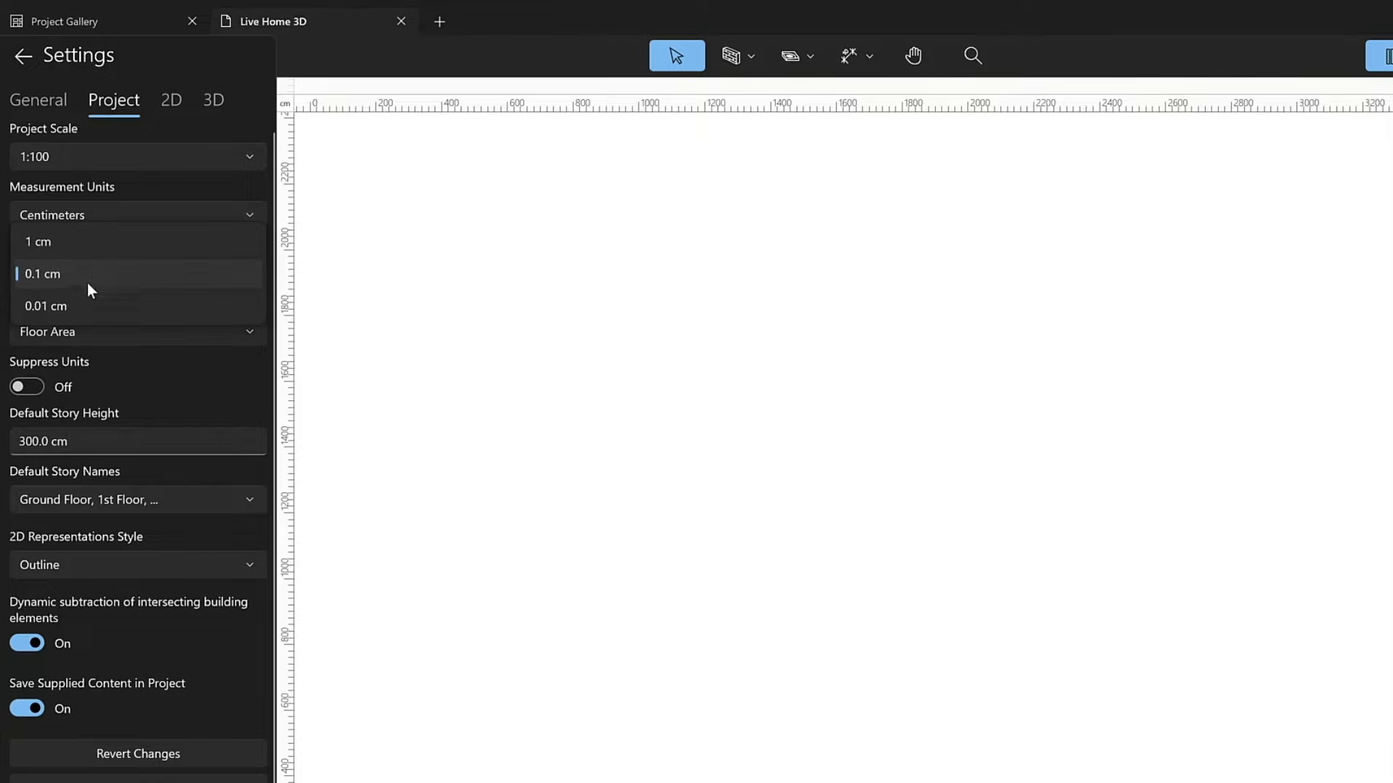
left_click(87, 305)
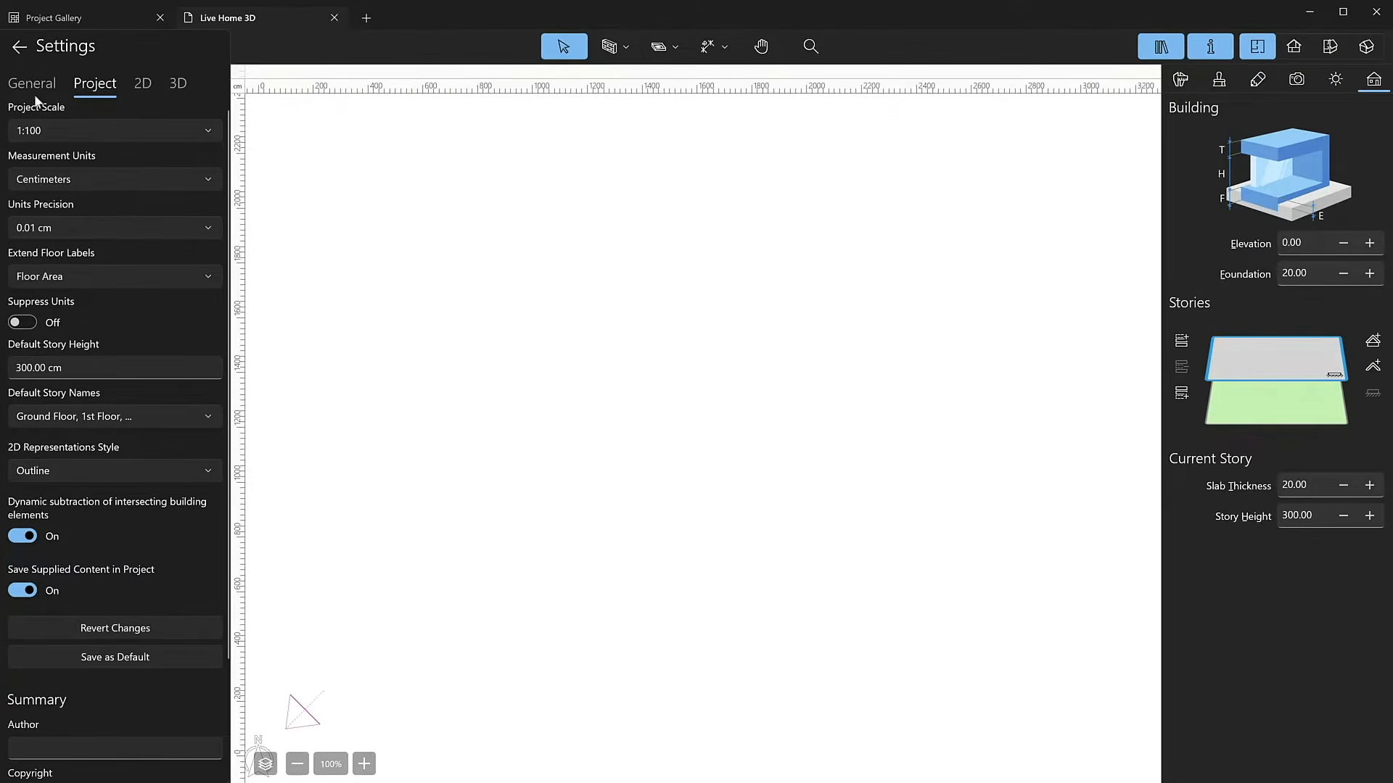
left_click(18, 48)
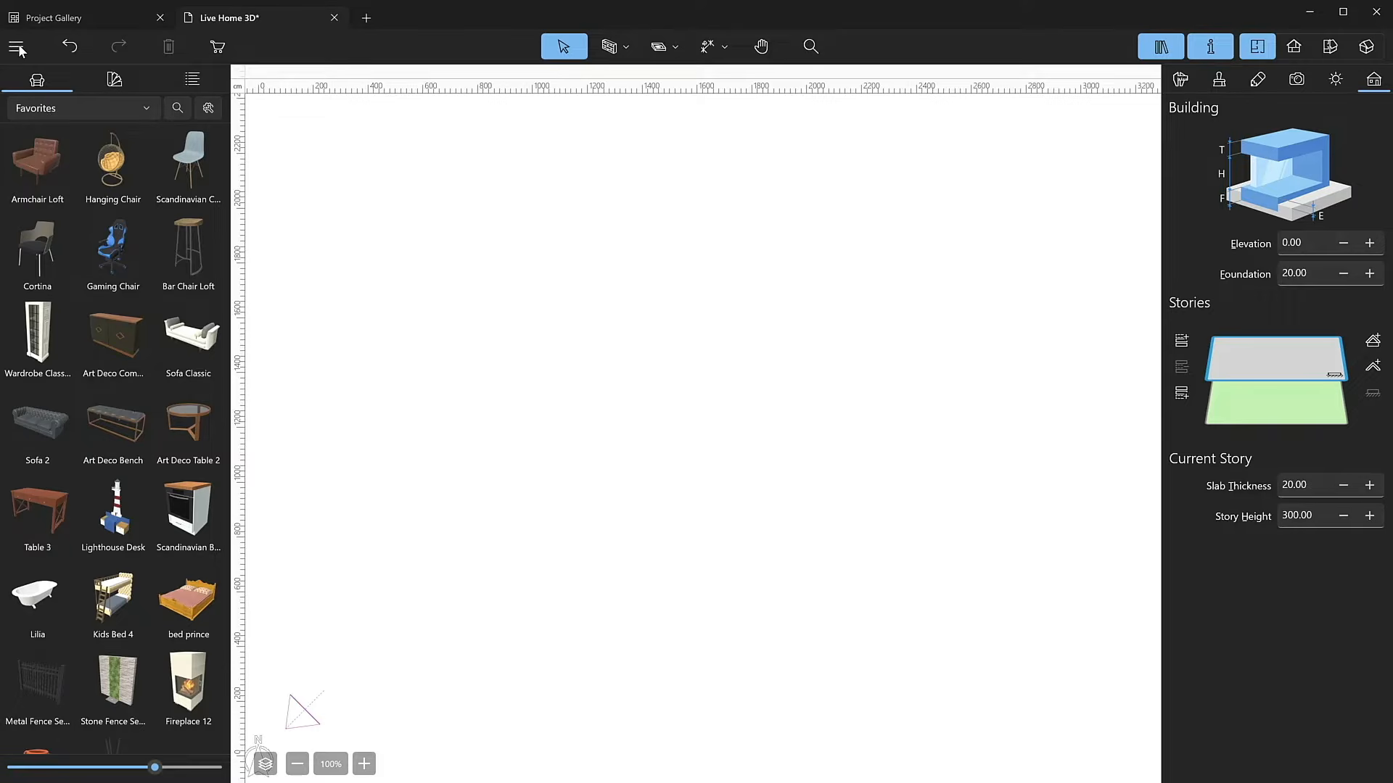
Import the Plan picture file from the Documents folder into the project as a 2D image.
left_click(16, 47)
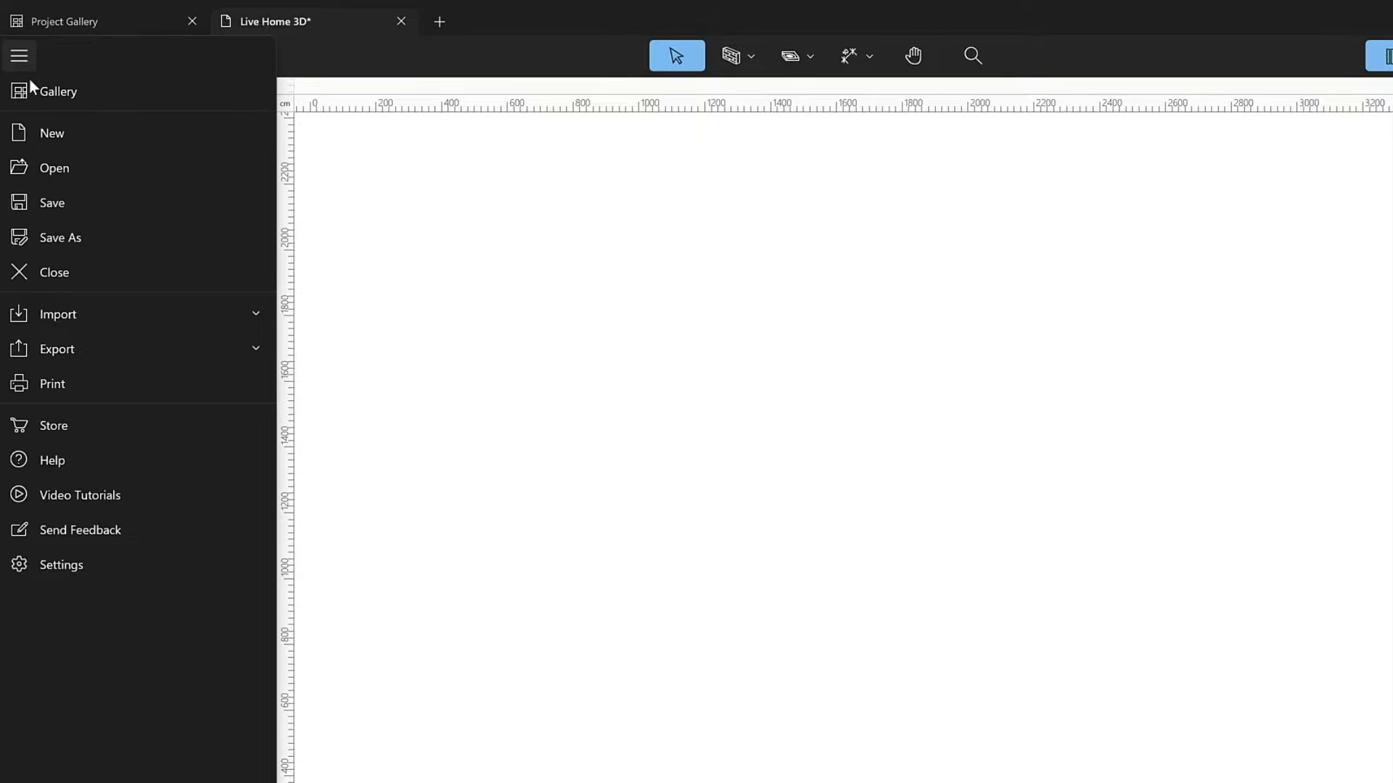
left_click(40, 306)
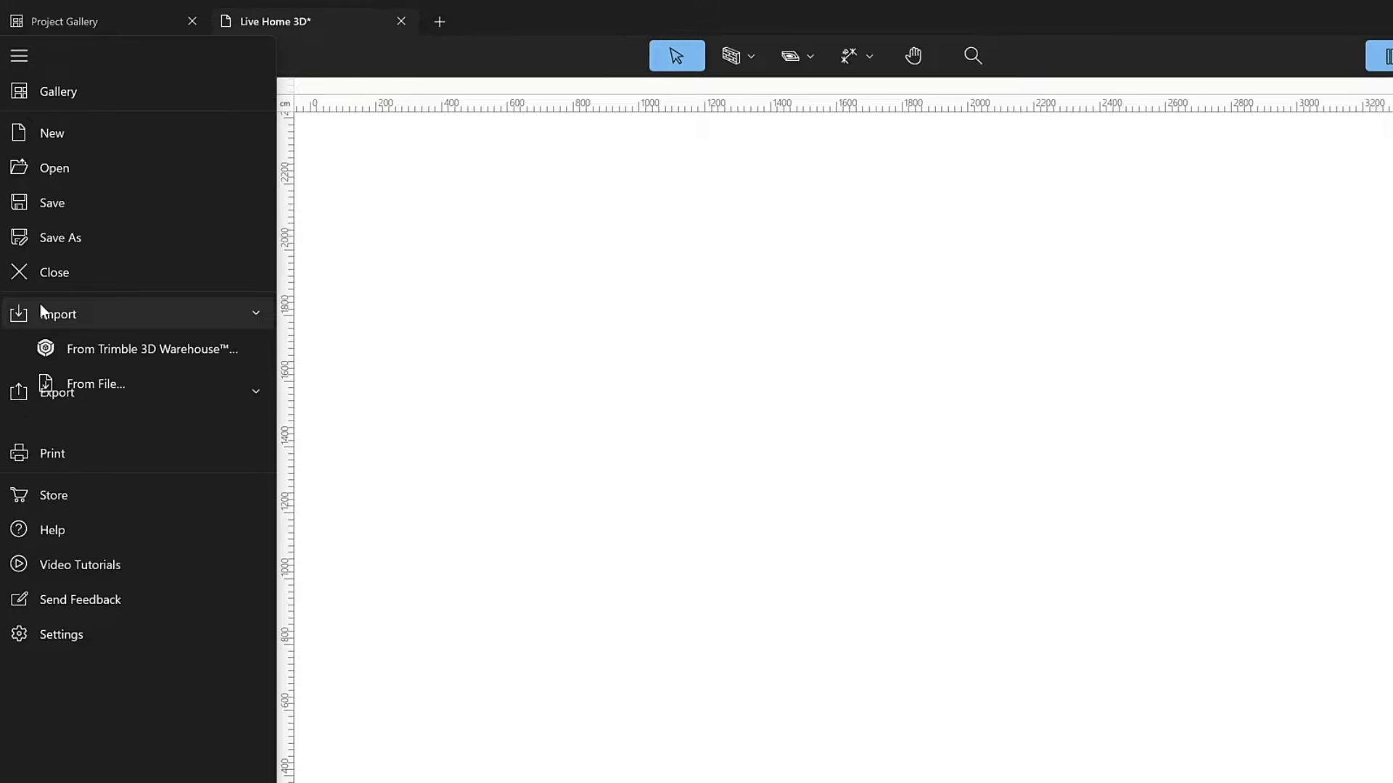
left_click(48, 383)
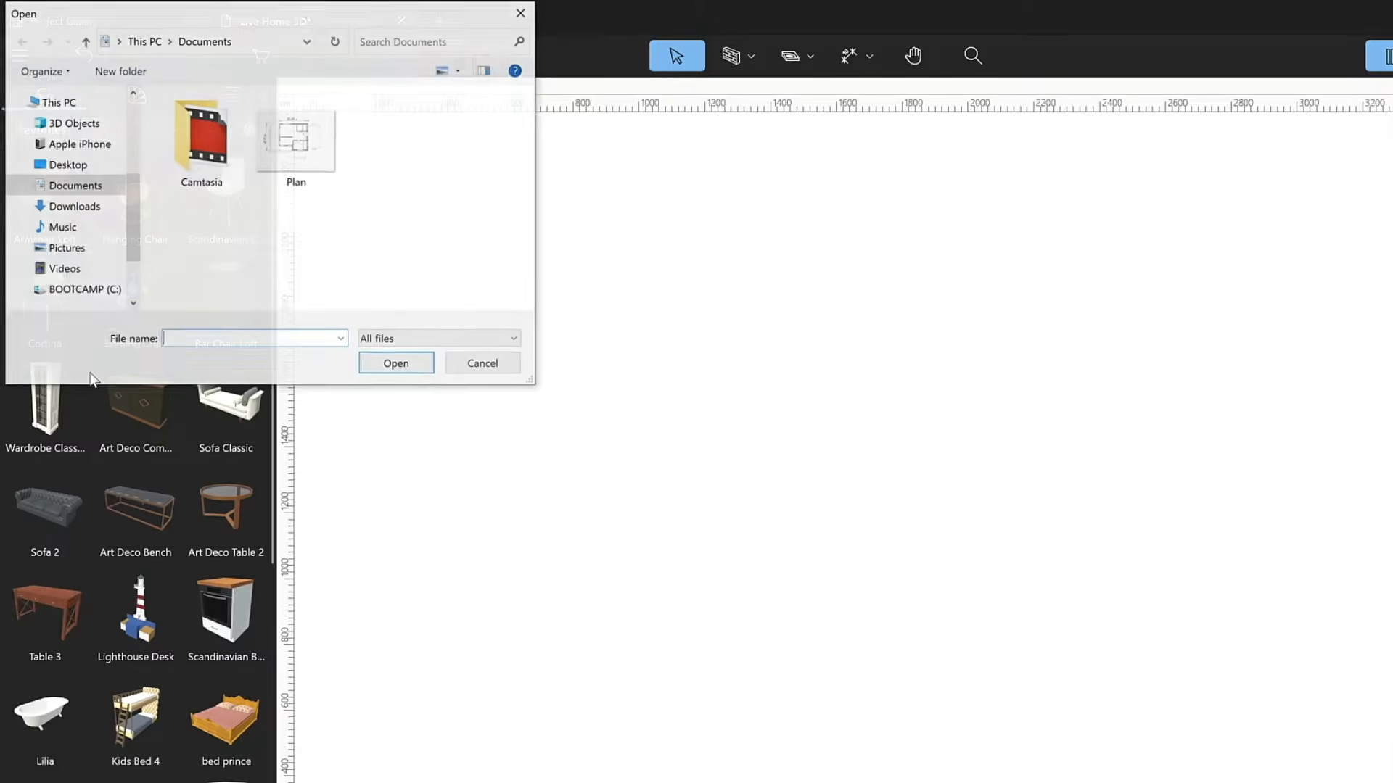
left_click(301, 175)
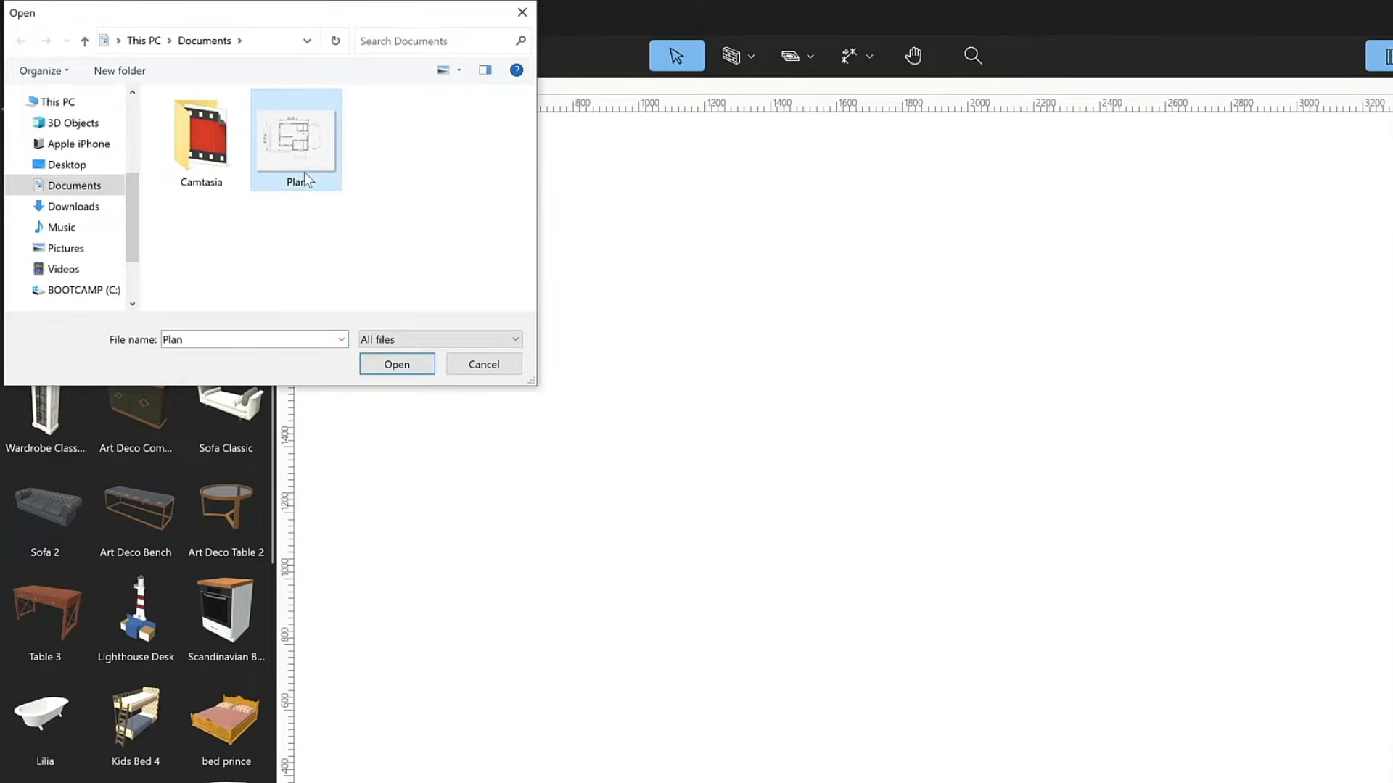
left_click(396, 364)
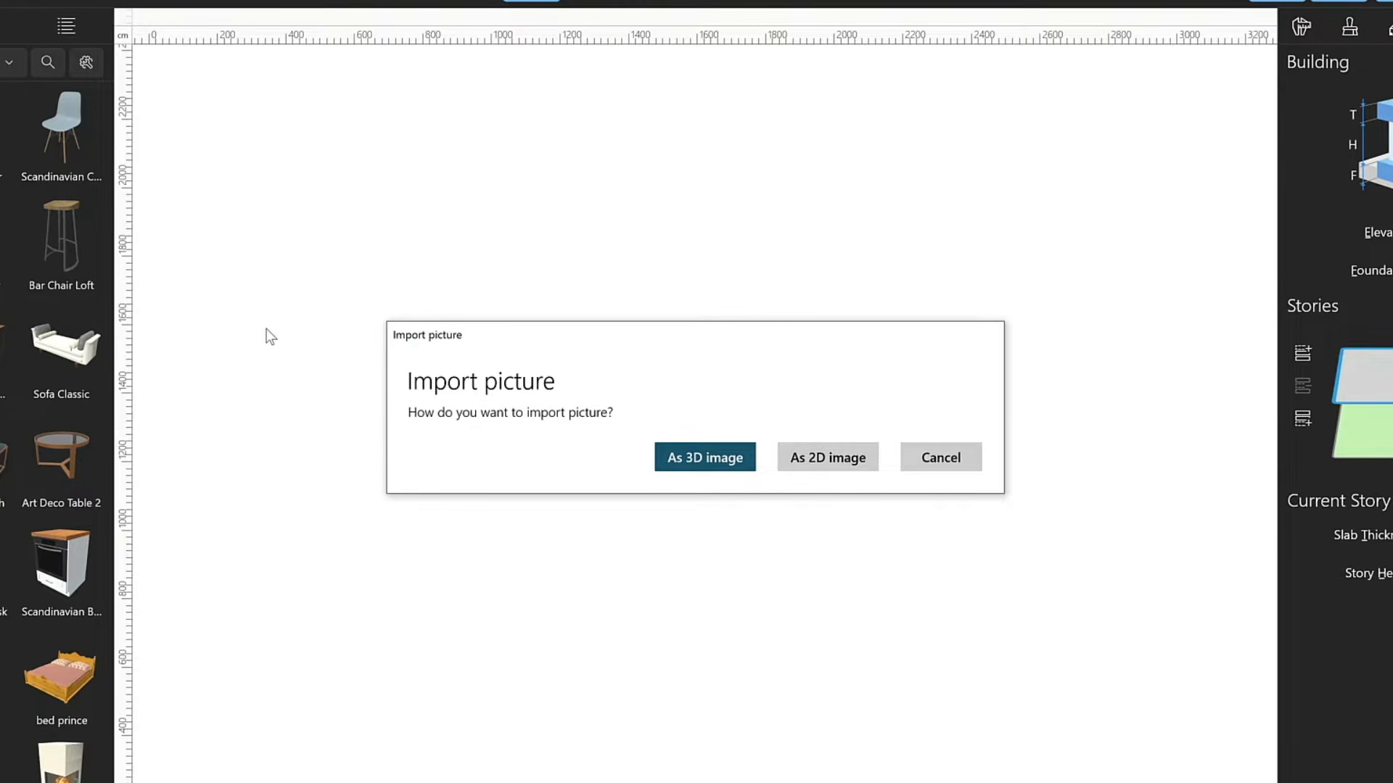
left_click(830, 461)
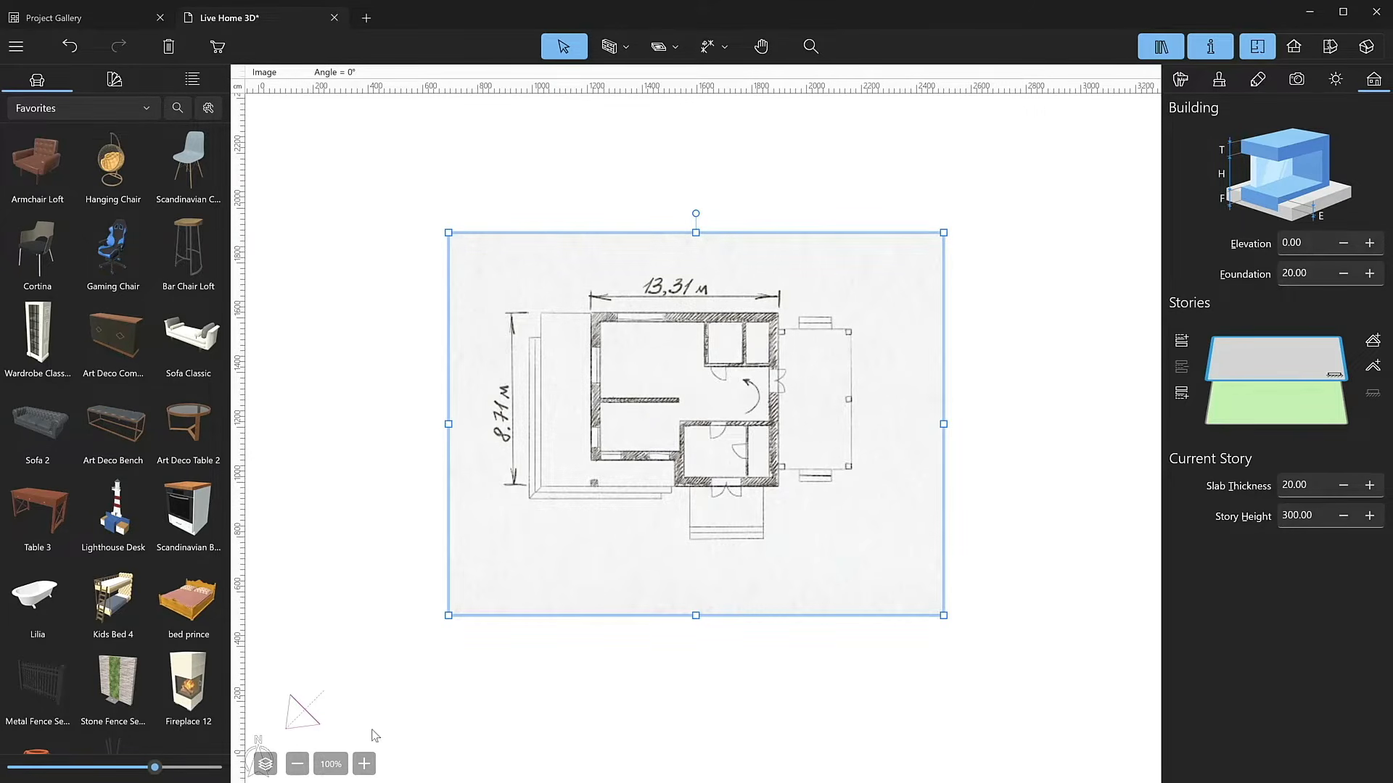
Place a horizontal dimension between the outer corners of the plan's upper wall, aligned with the hand-drawn 13,31 m dimension line.
left_click(364, 763)
left_click(364, 763)
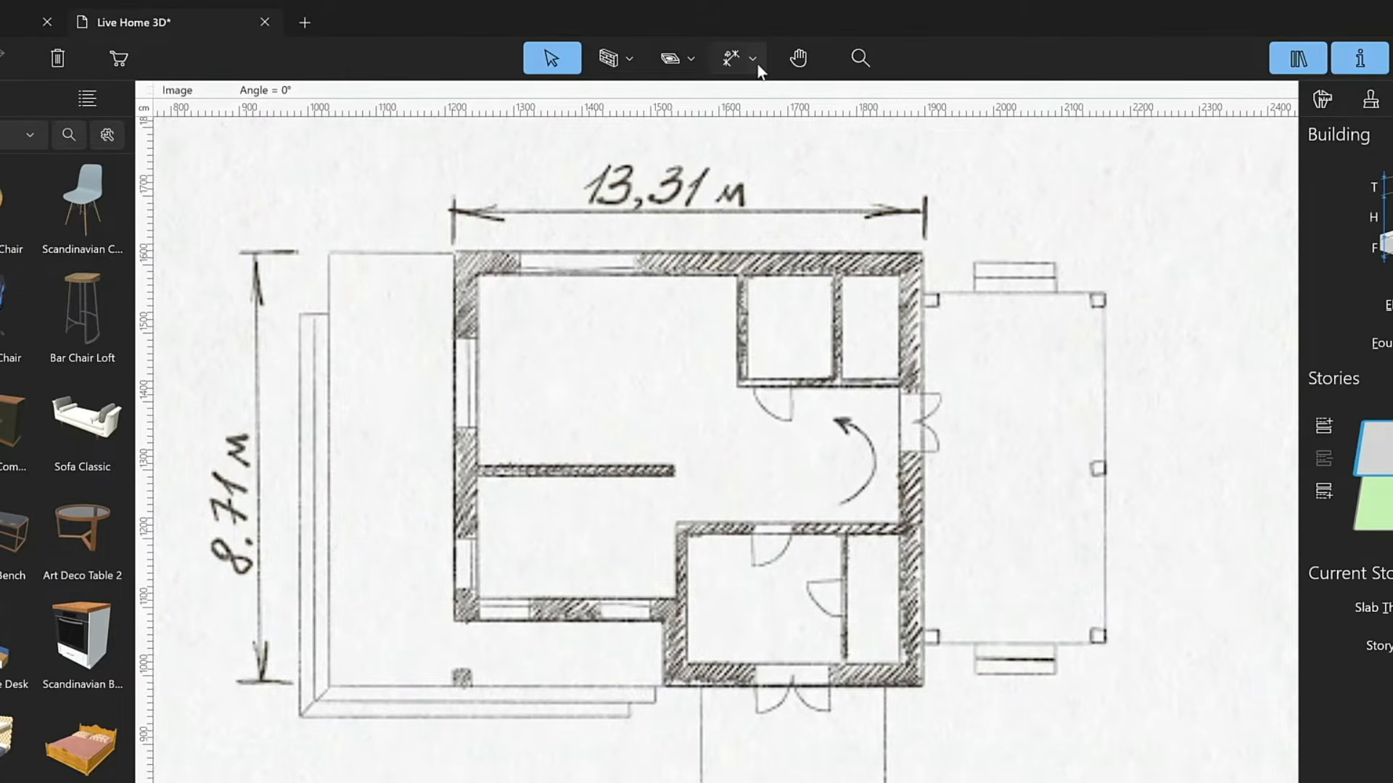
left_click(758, 65)
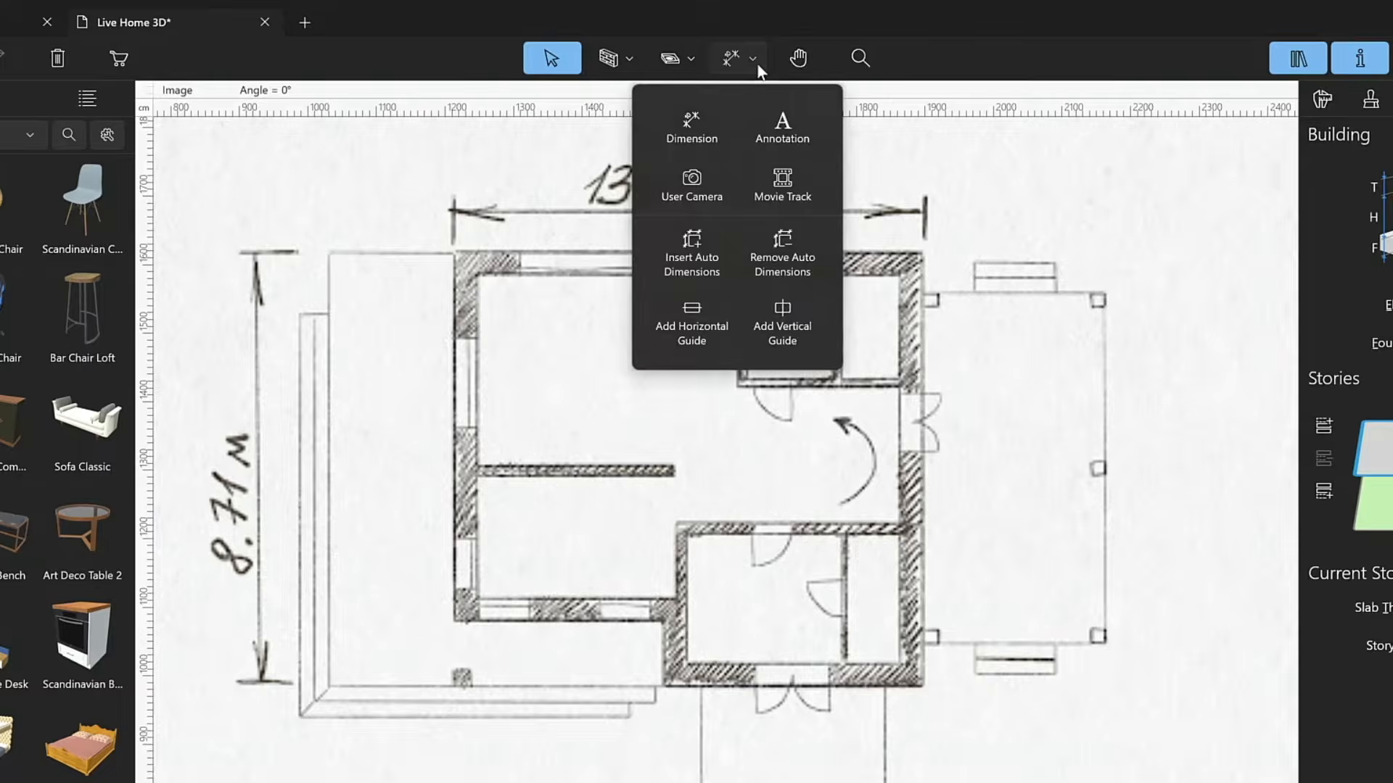
left_click(719, 136)
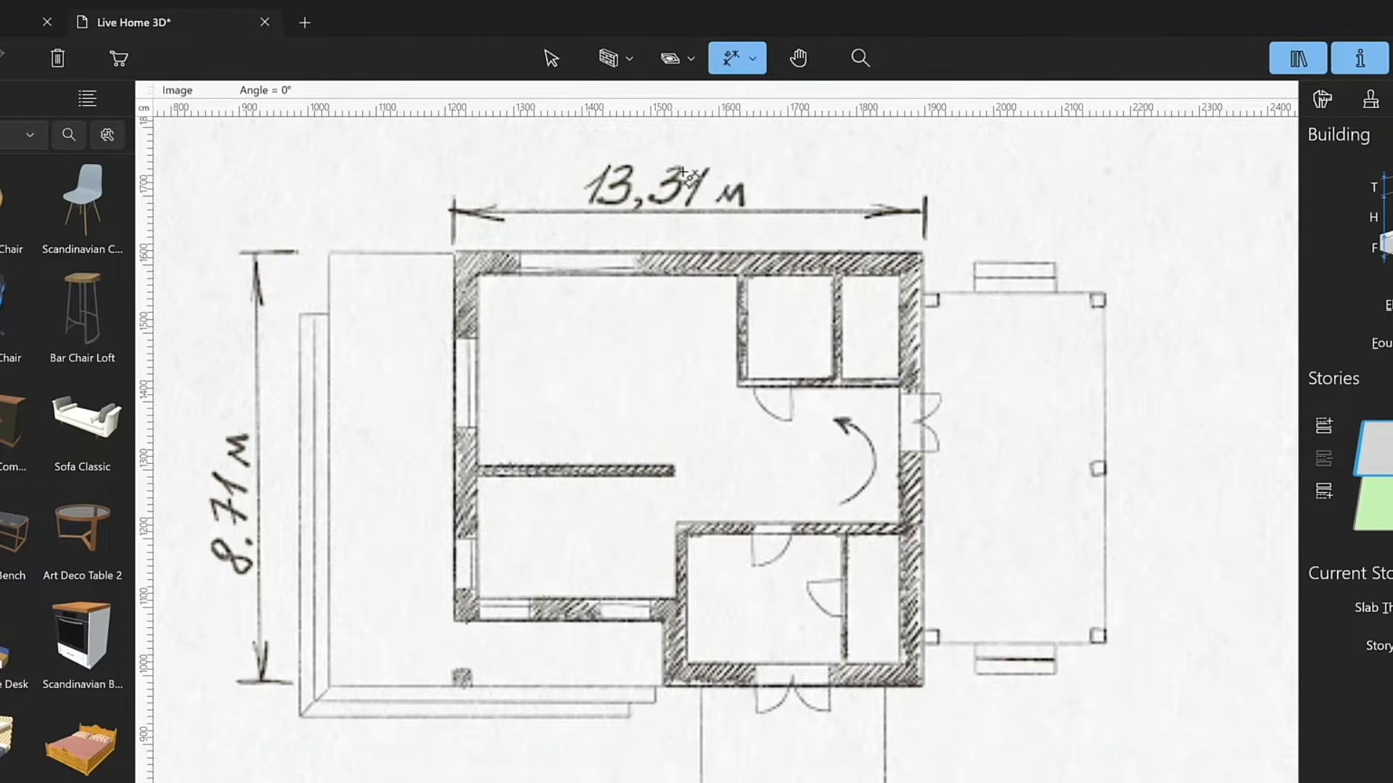
left_click(452, 252)
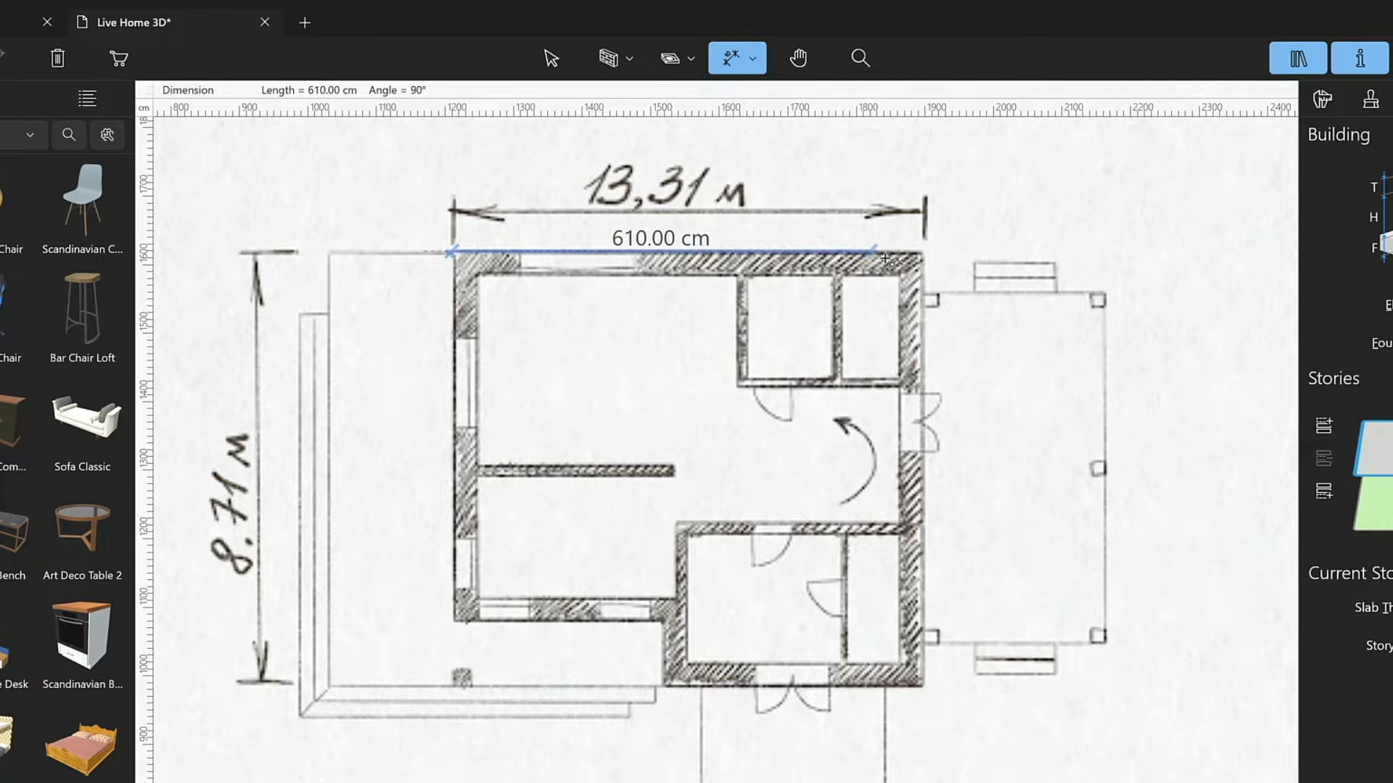
left_click(924, 251)
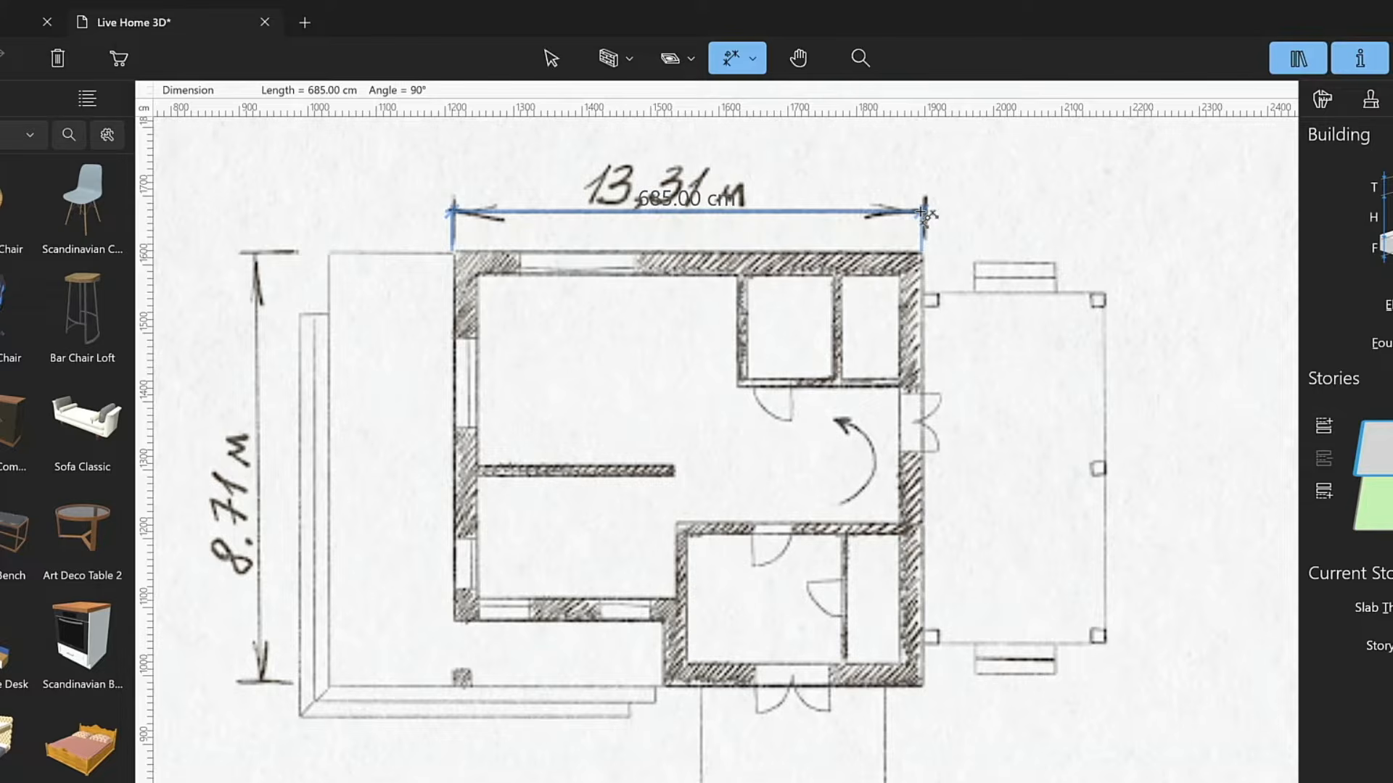
left_click(924, 214)
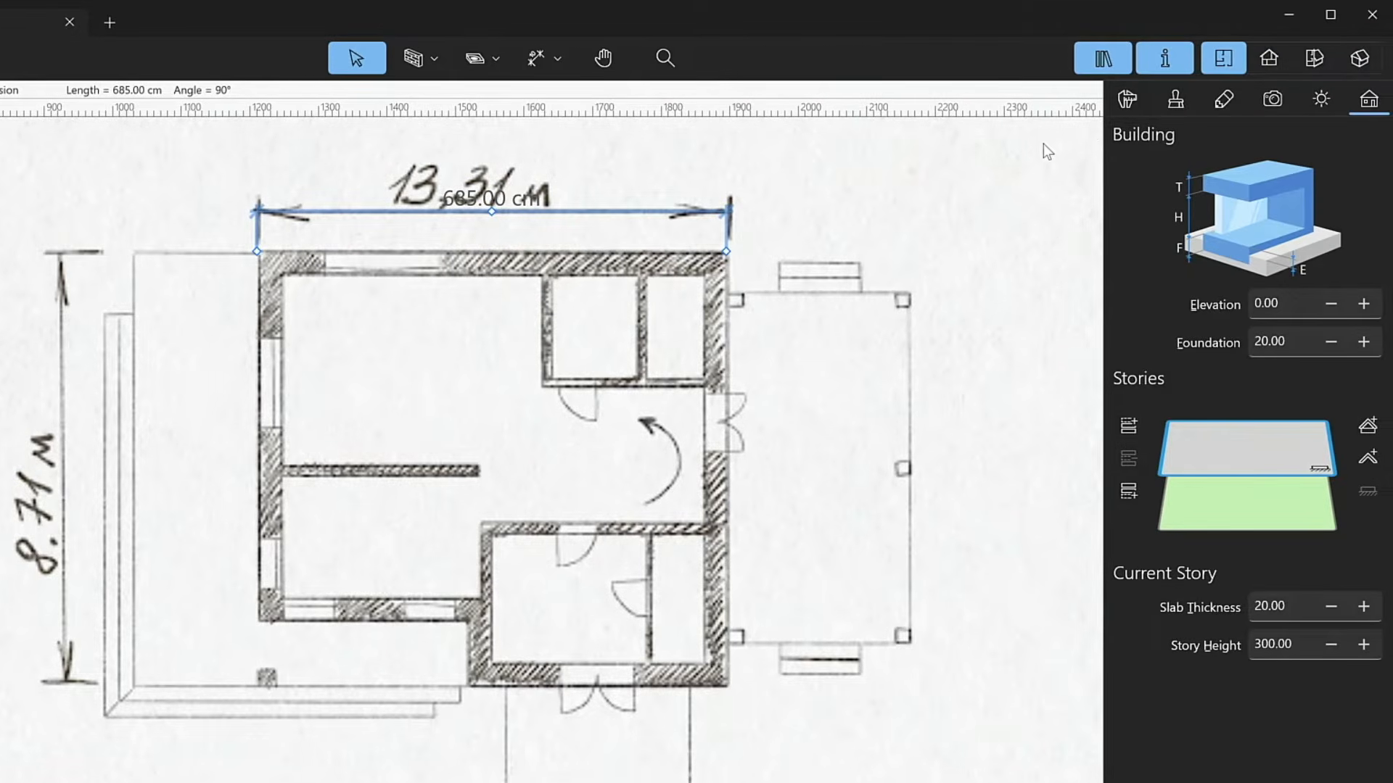
Scale the plan image by making the dimension affect underlying objects and setting its size to 1331 cm.
left_click(1138, 94)
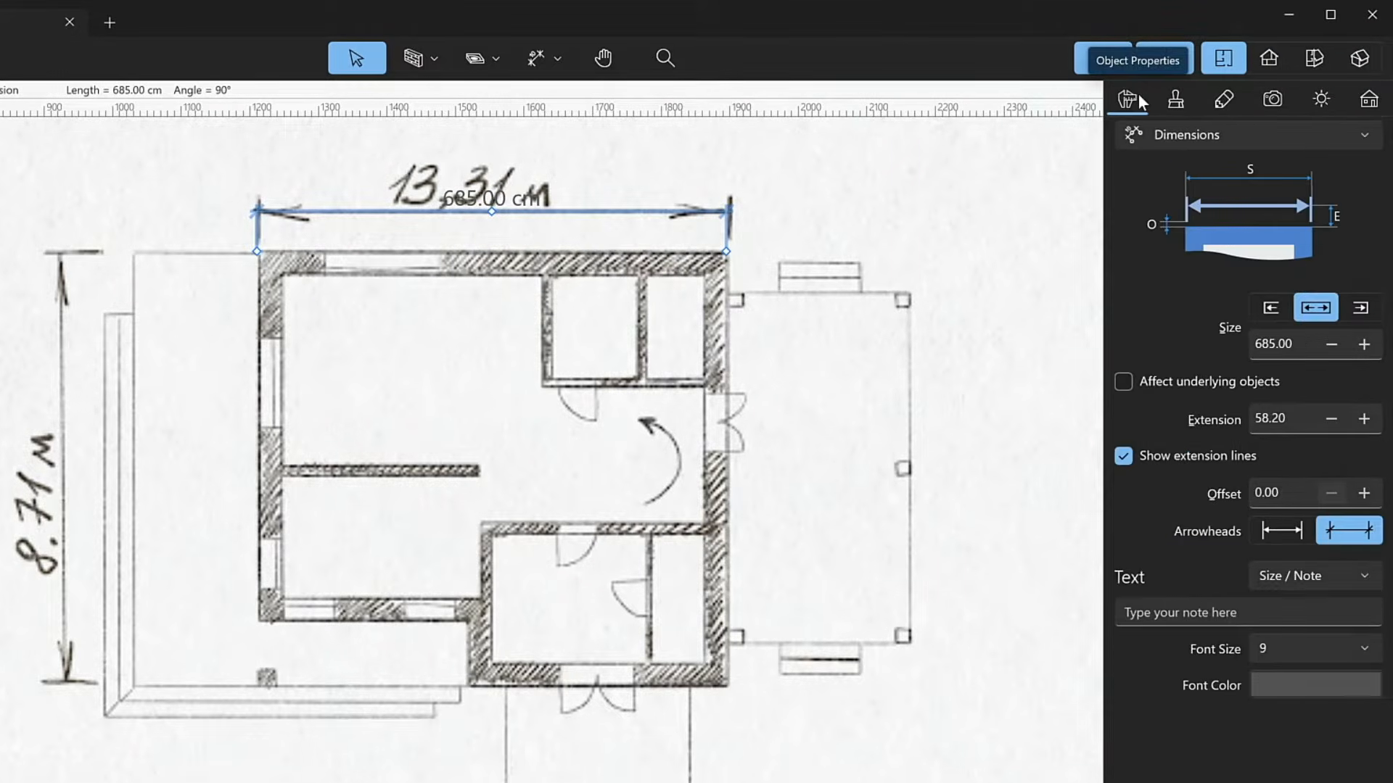
left_click(1123, 381)
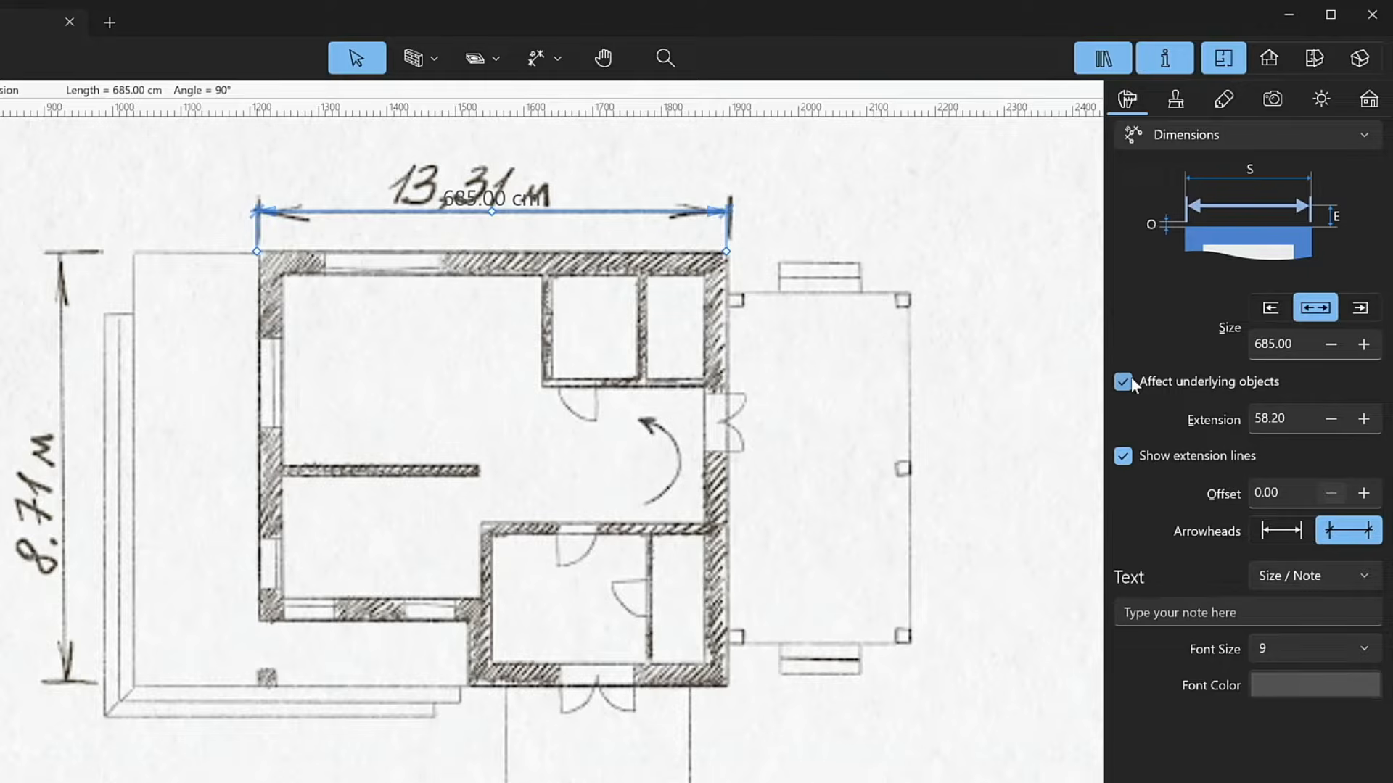
double_click(1303, 342)
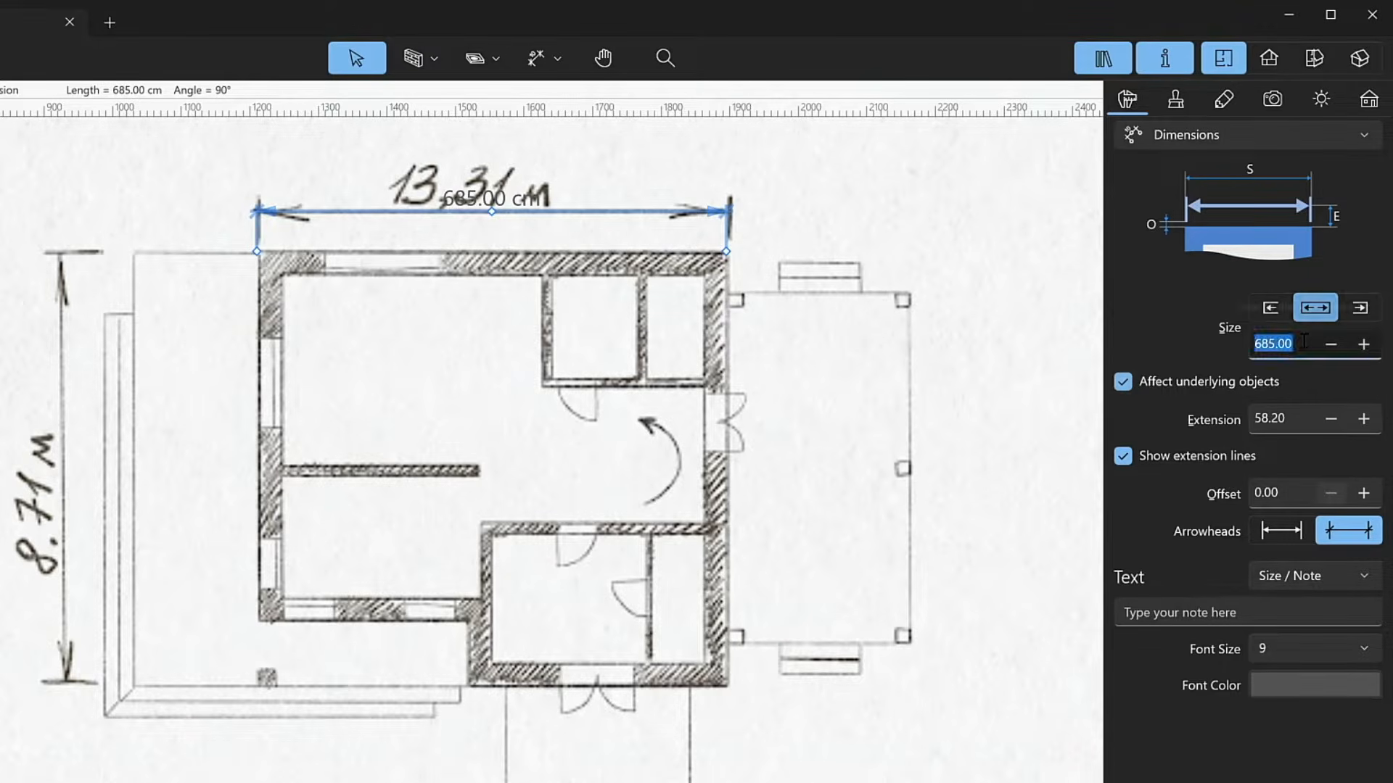
key("BackSpace")
type("133")
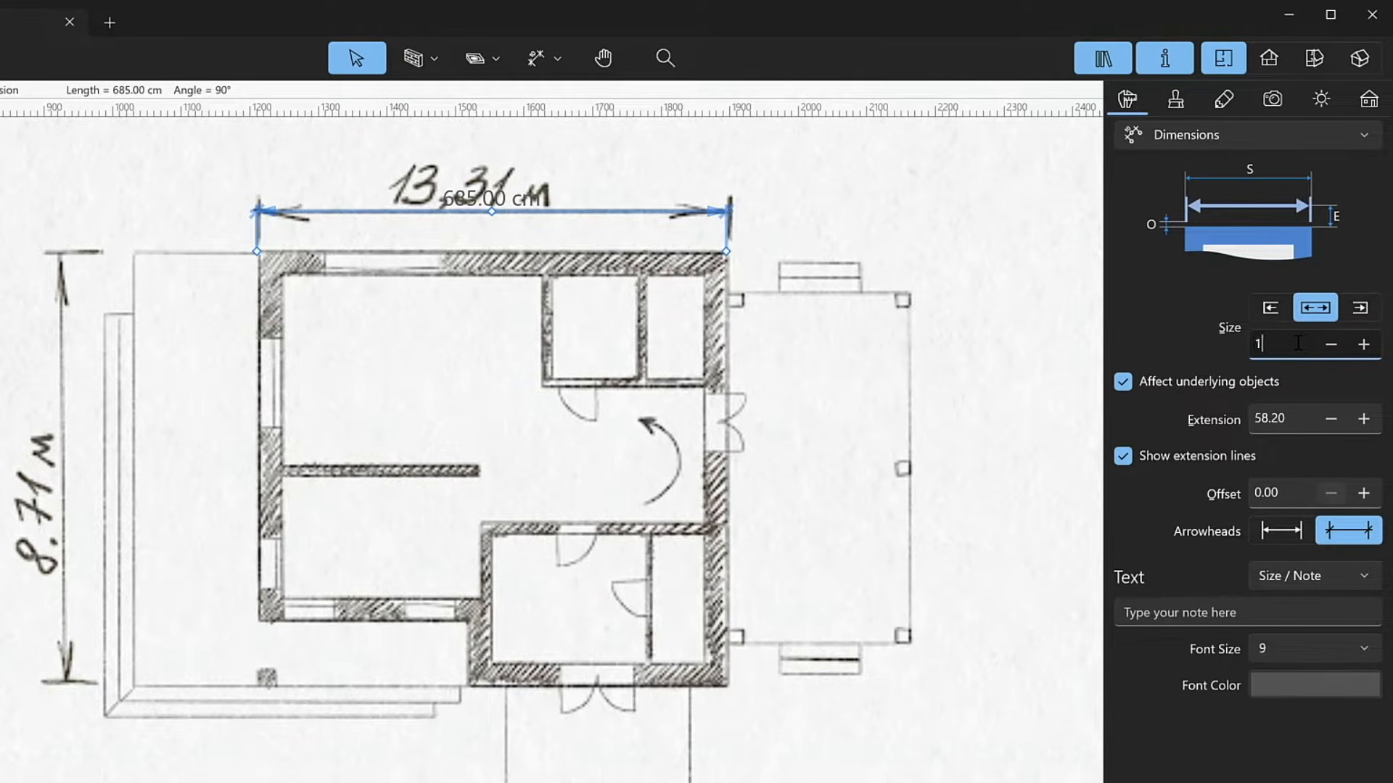
type("1")
key("Return")
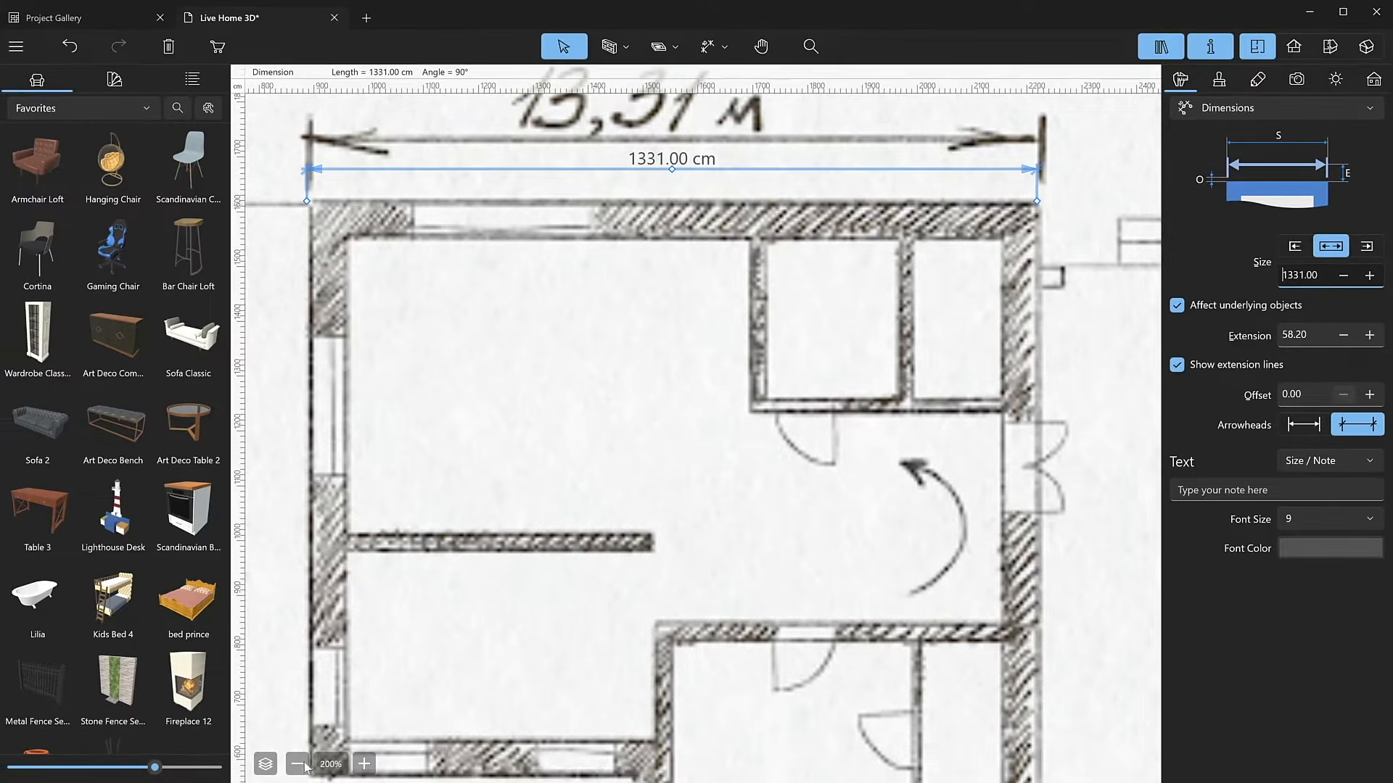
Set the plan image's opacity to 30% and lock the image in the Project Tree.
left_click(297, 764)
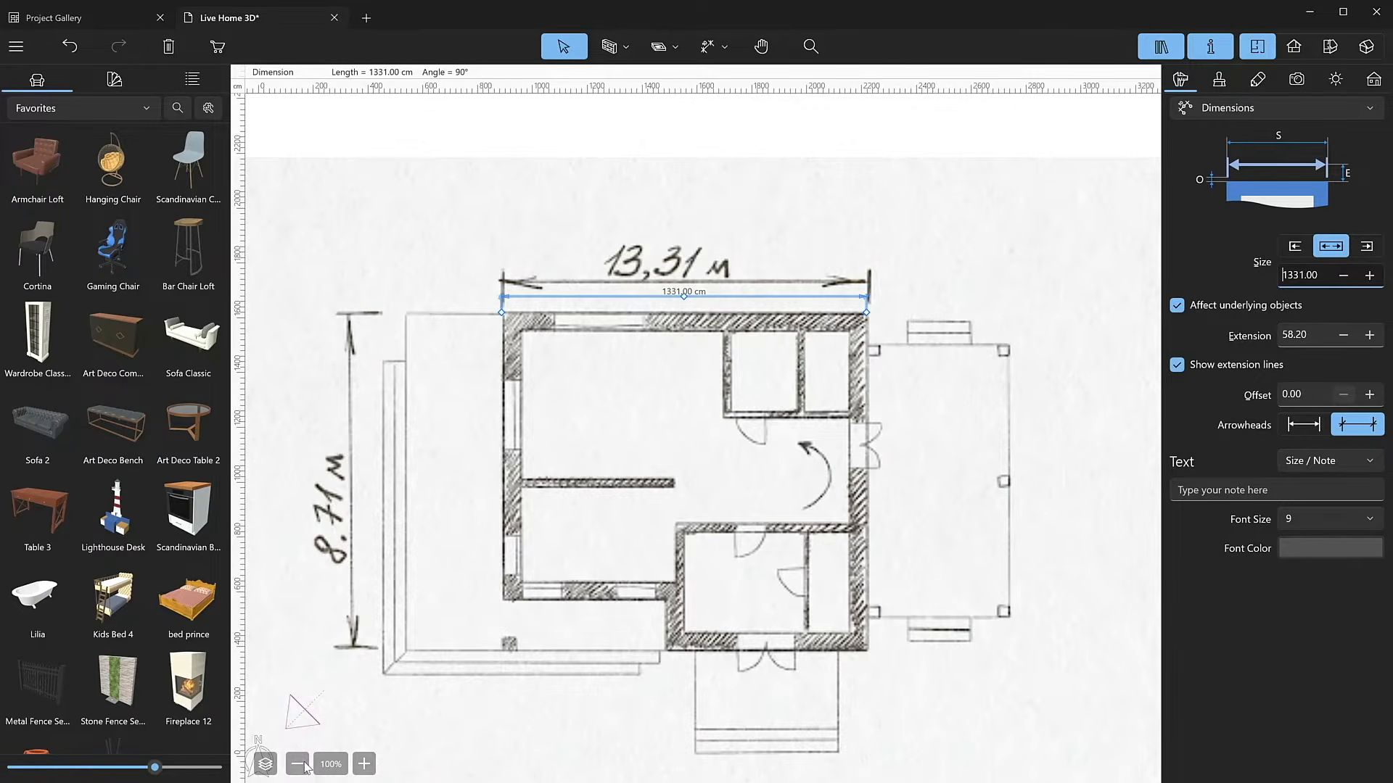
left_click(982, 283)
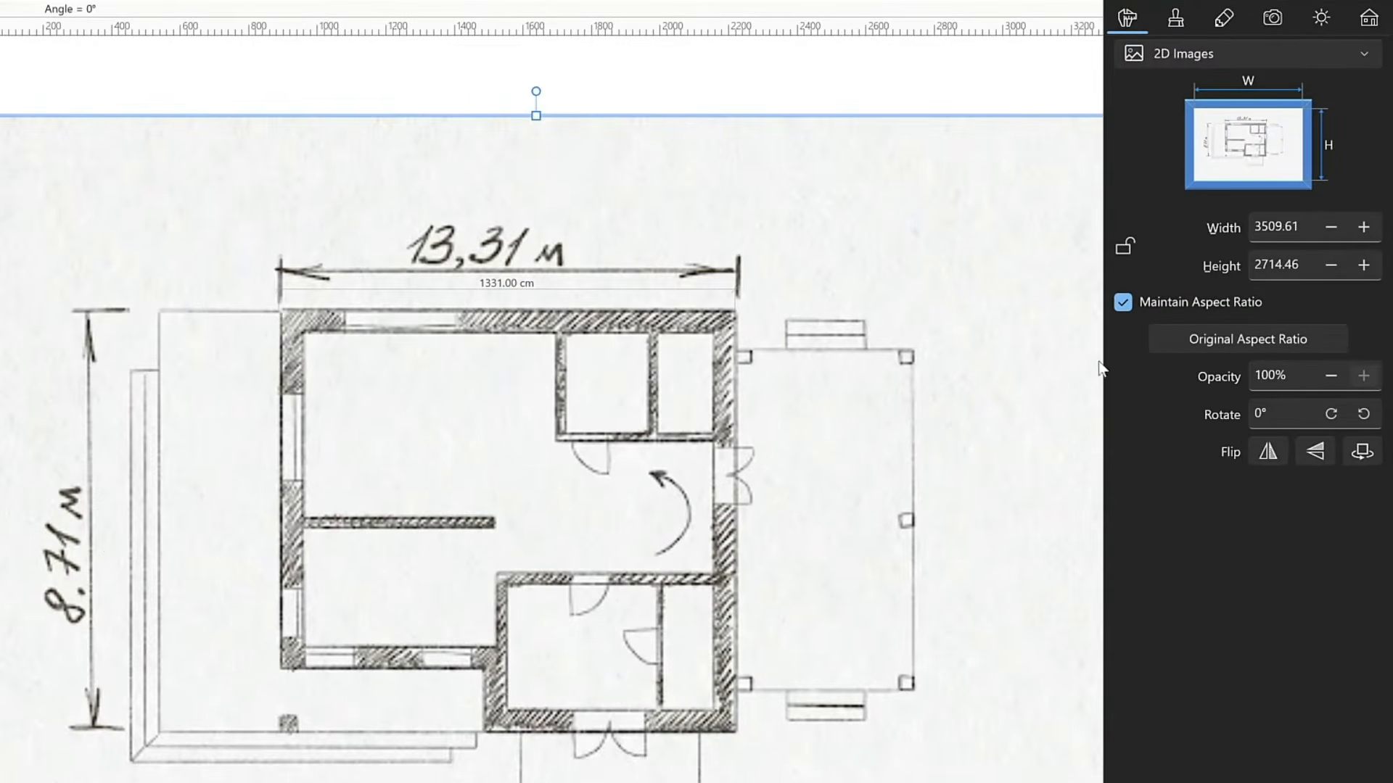
left_click(1305, 382)
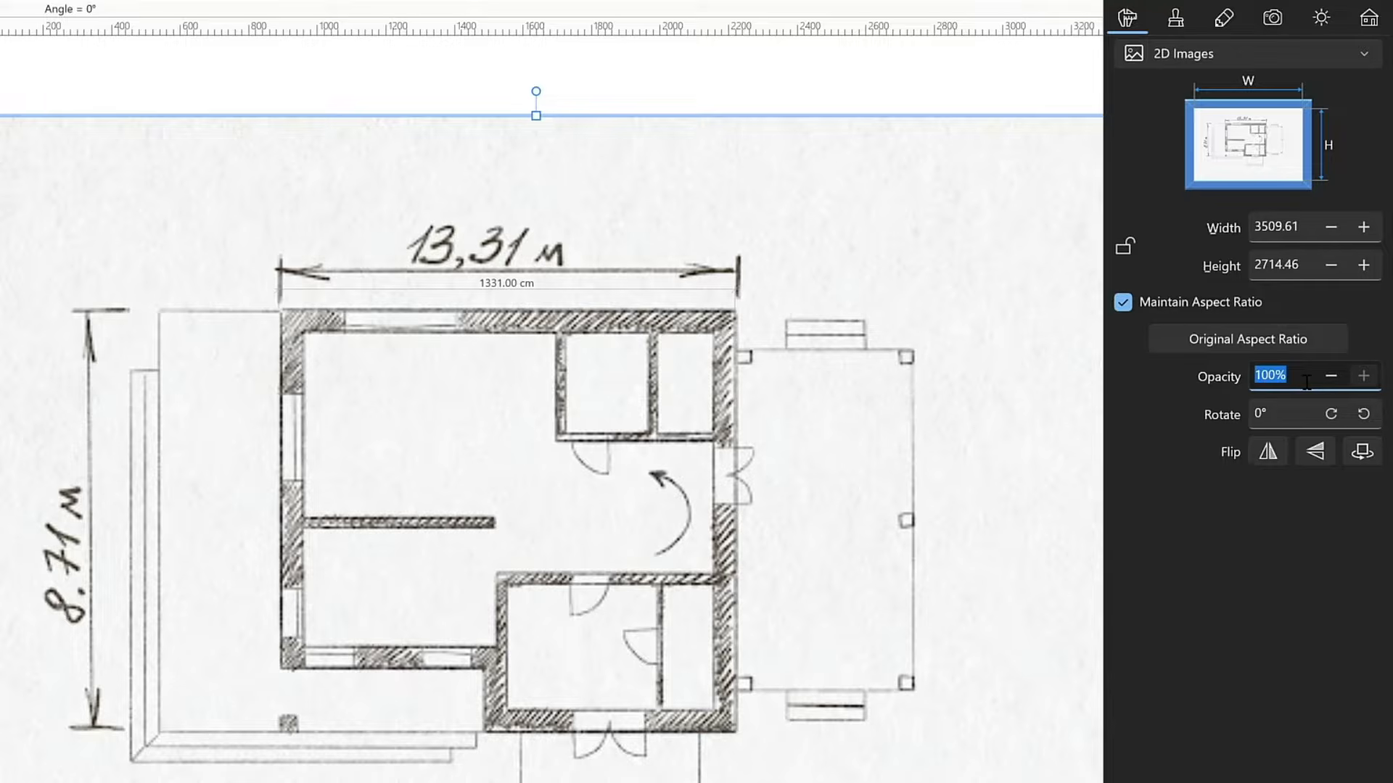
key("BackSpace")
type("30")
key("Return")
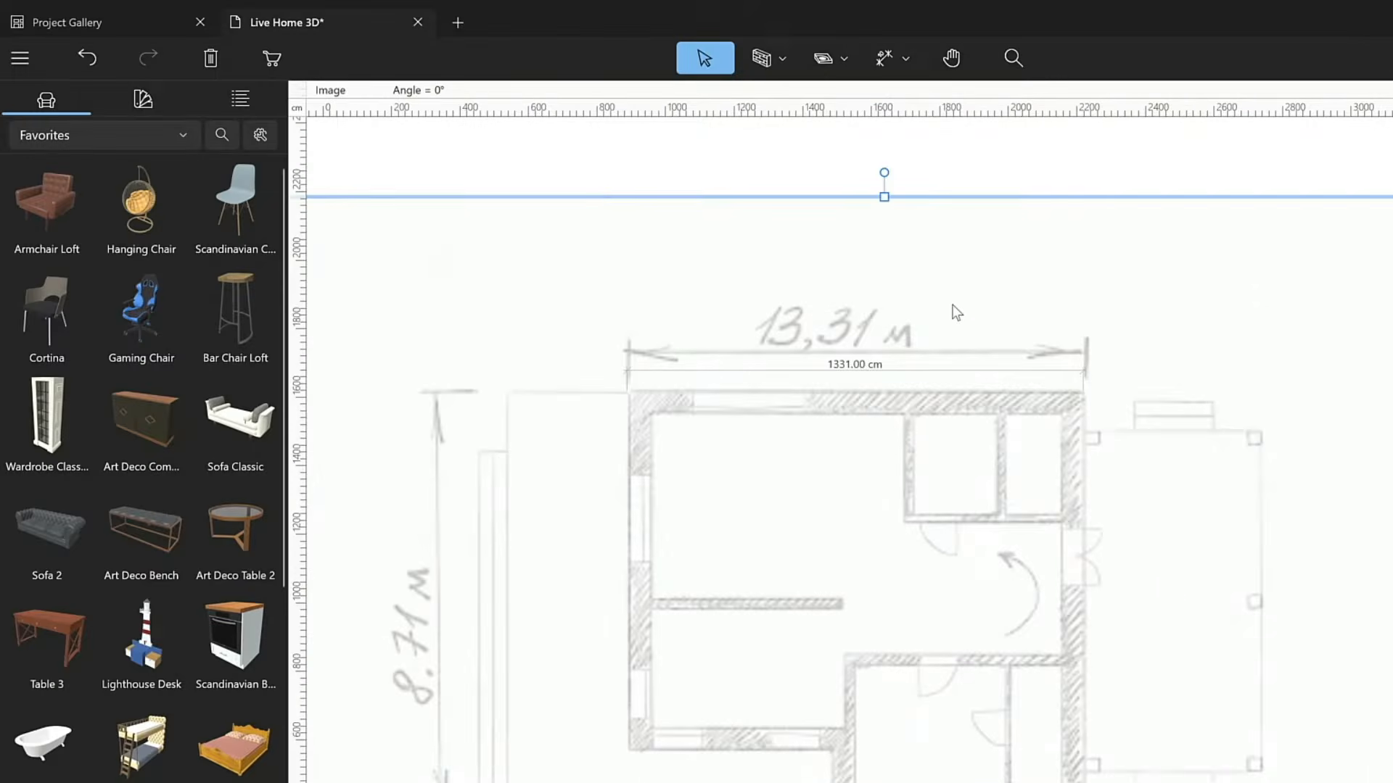
left_click(235, 99)
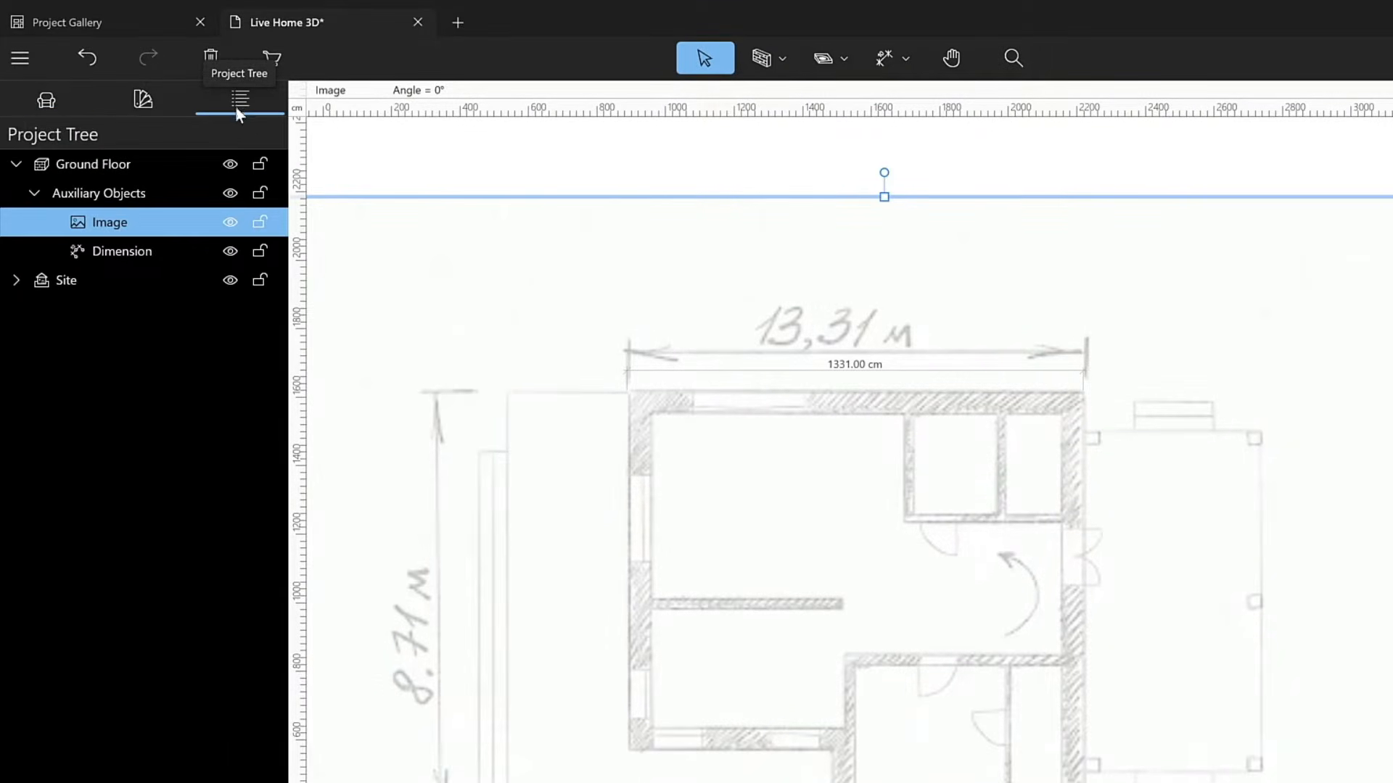
left_click(259, 223)
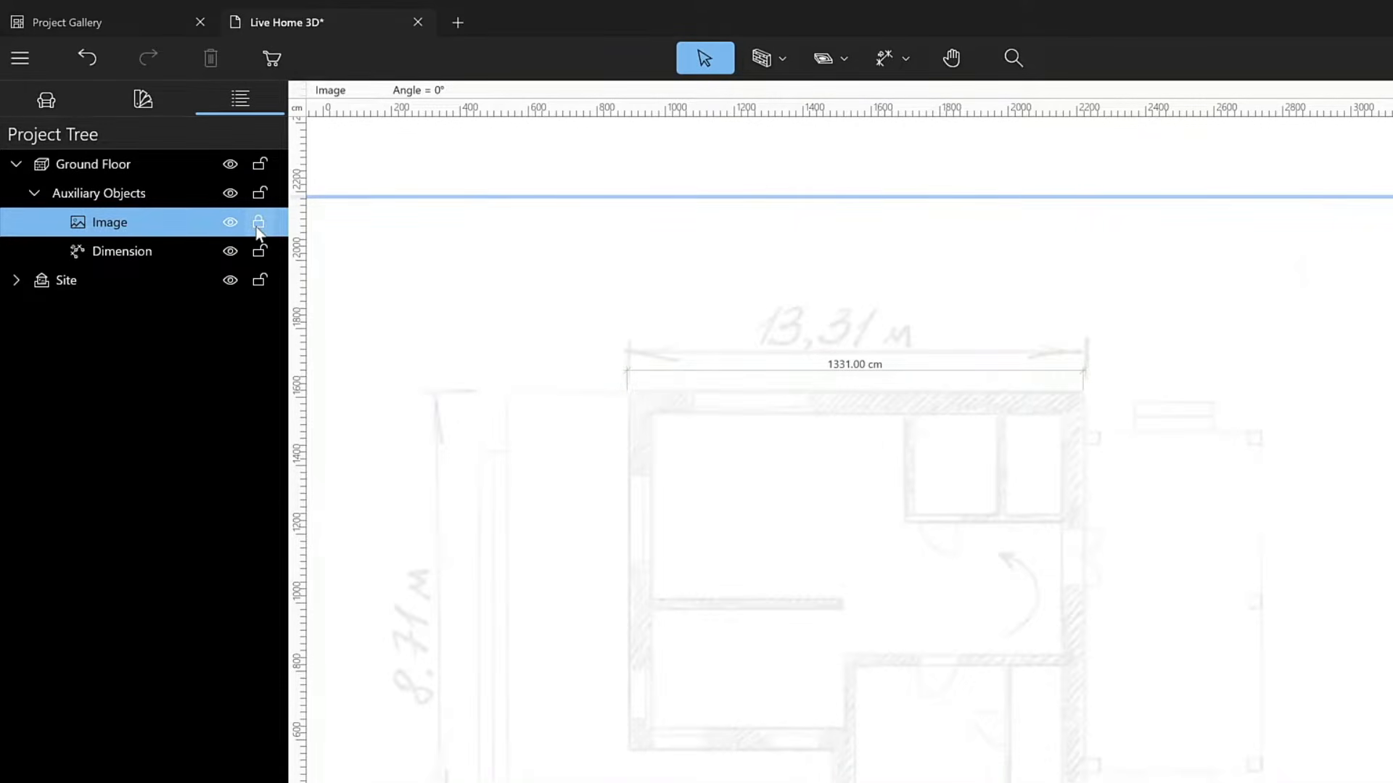
Delete the horizontal dimension above the plan's upper wall.
right_click(187, 258)
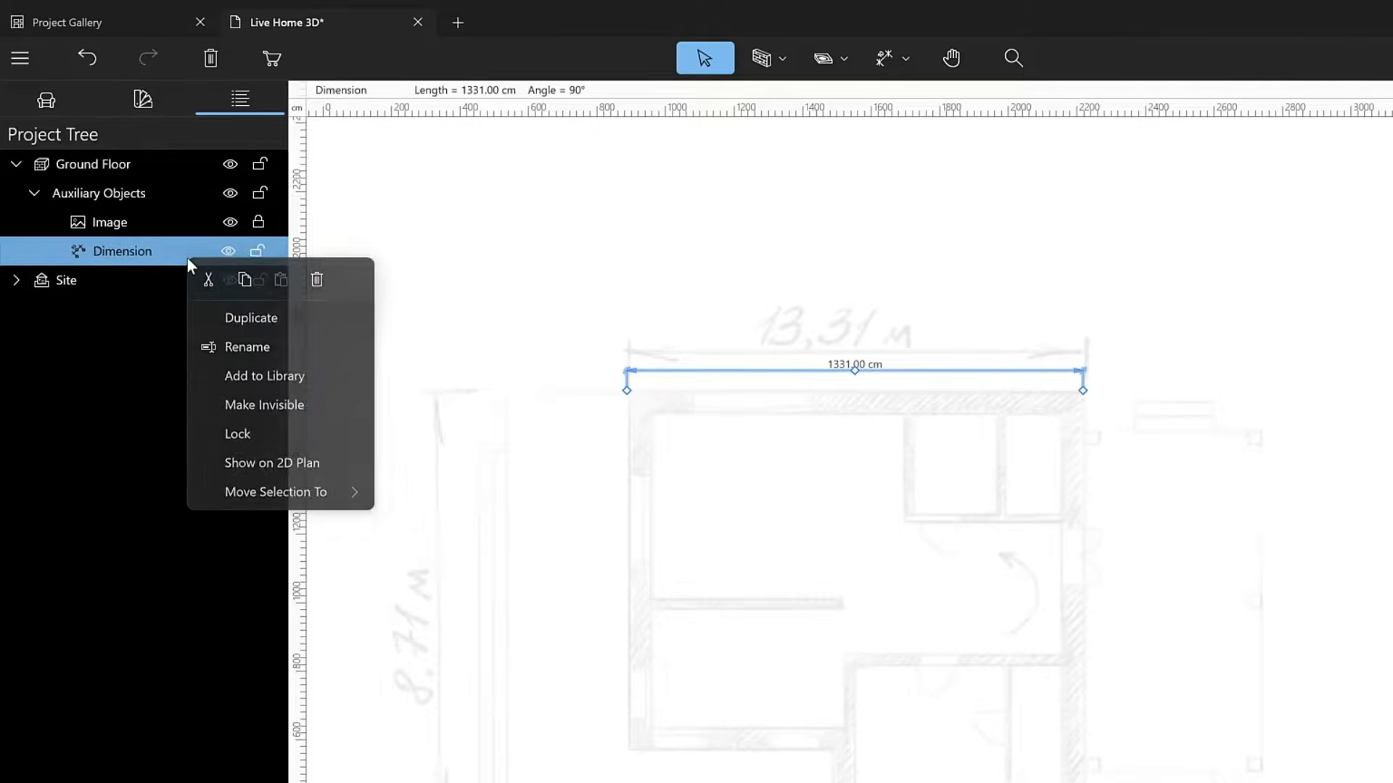
left_click(317, 280)
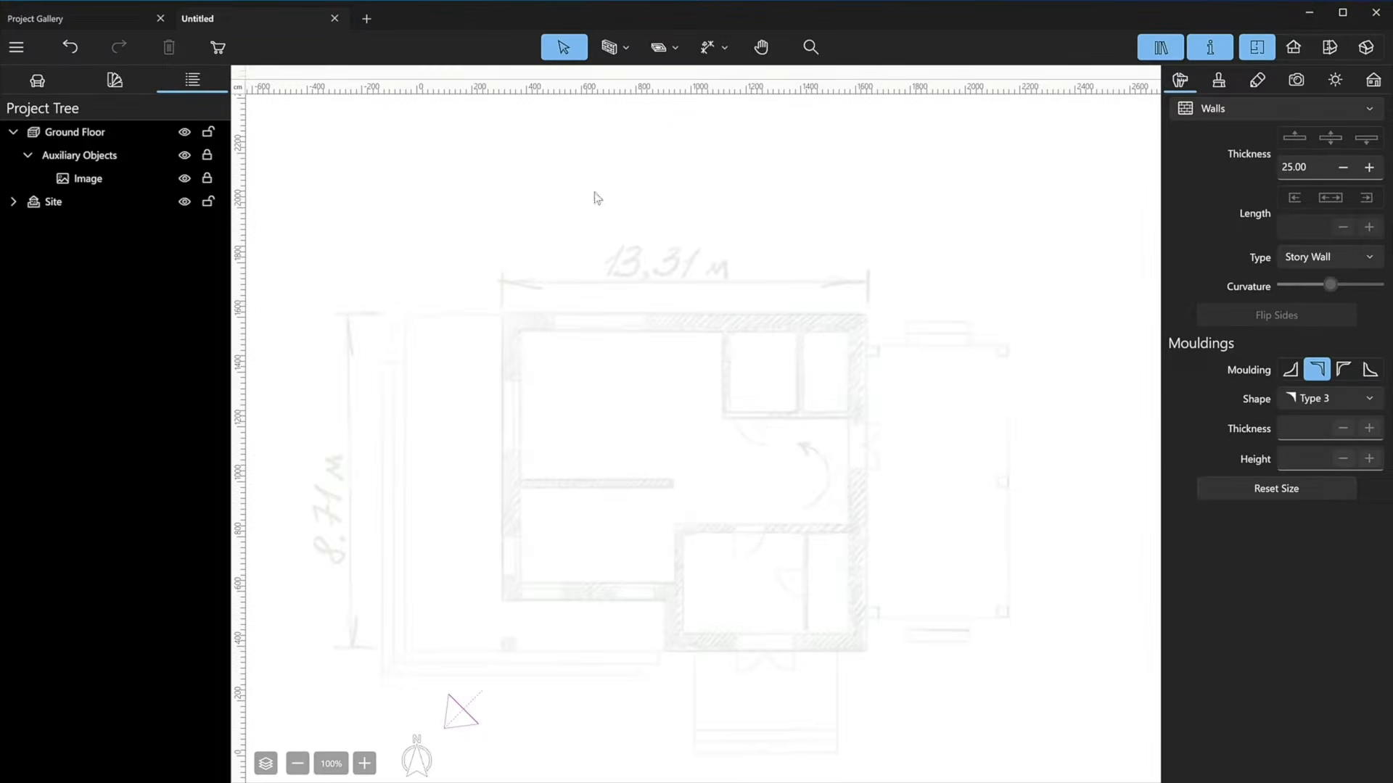
Set the wall thickness to 50 cm and trace the plan's outer walls with straight walls.
left_click(625, 48)
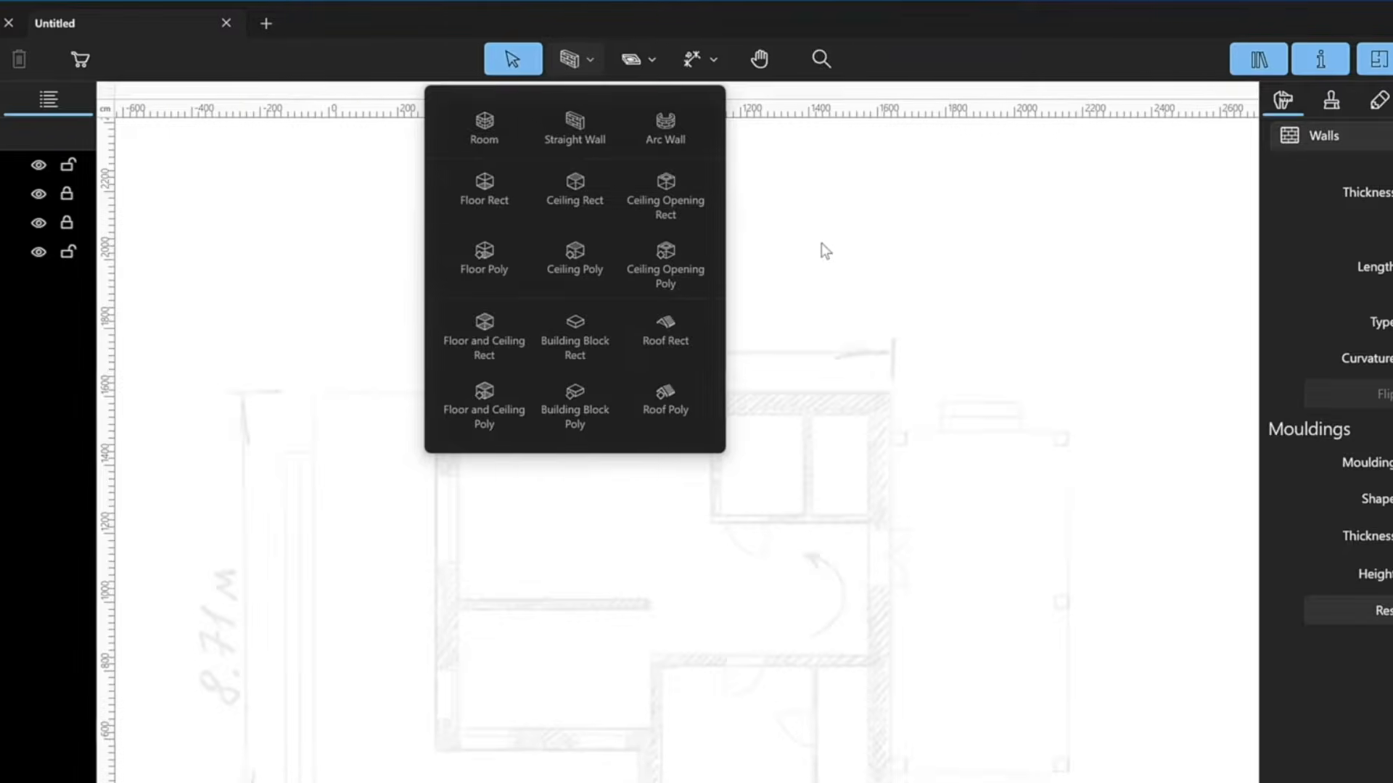
left_click(665, 251)
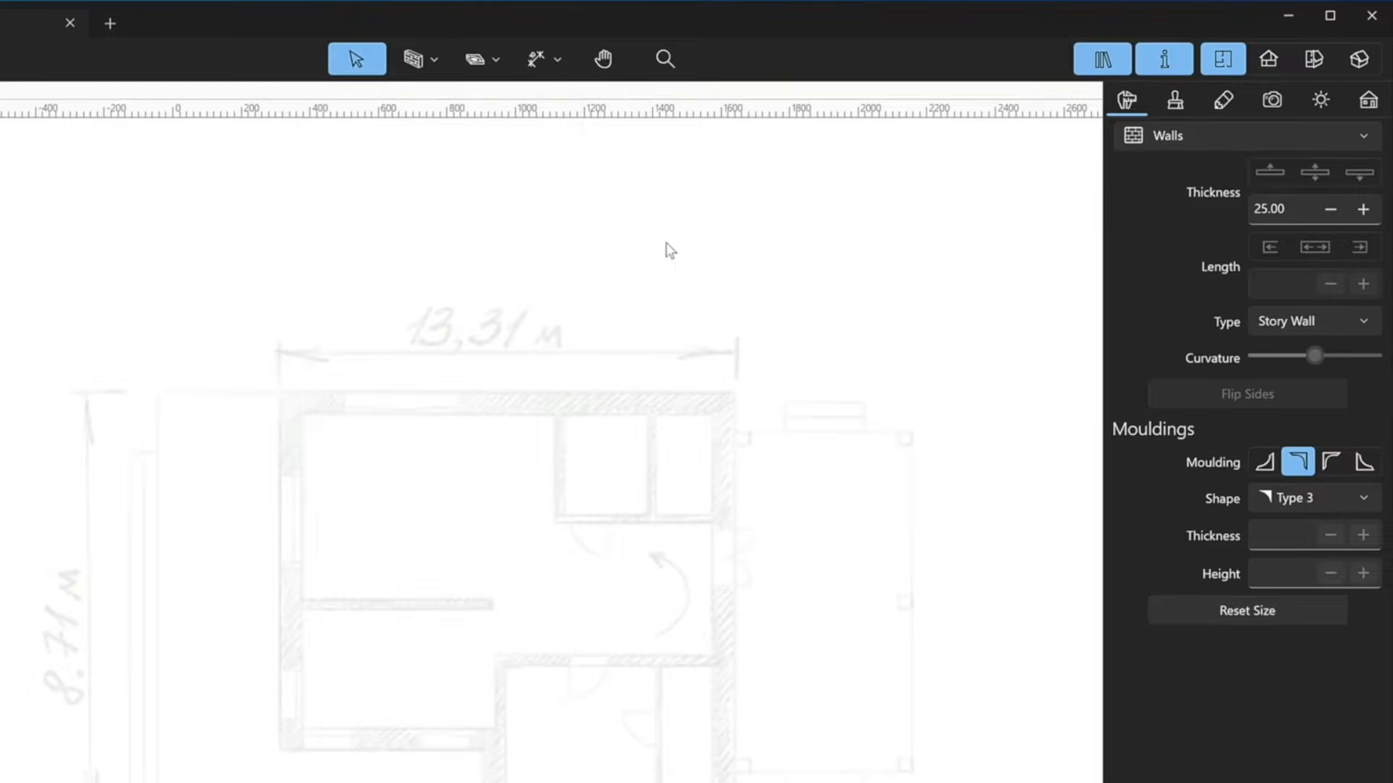
double_click(1286, 210)
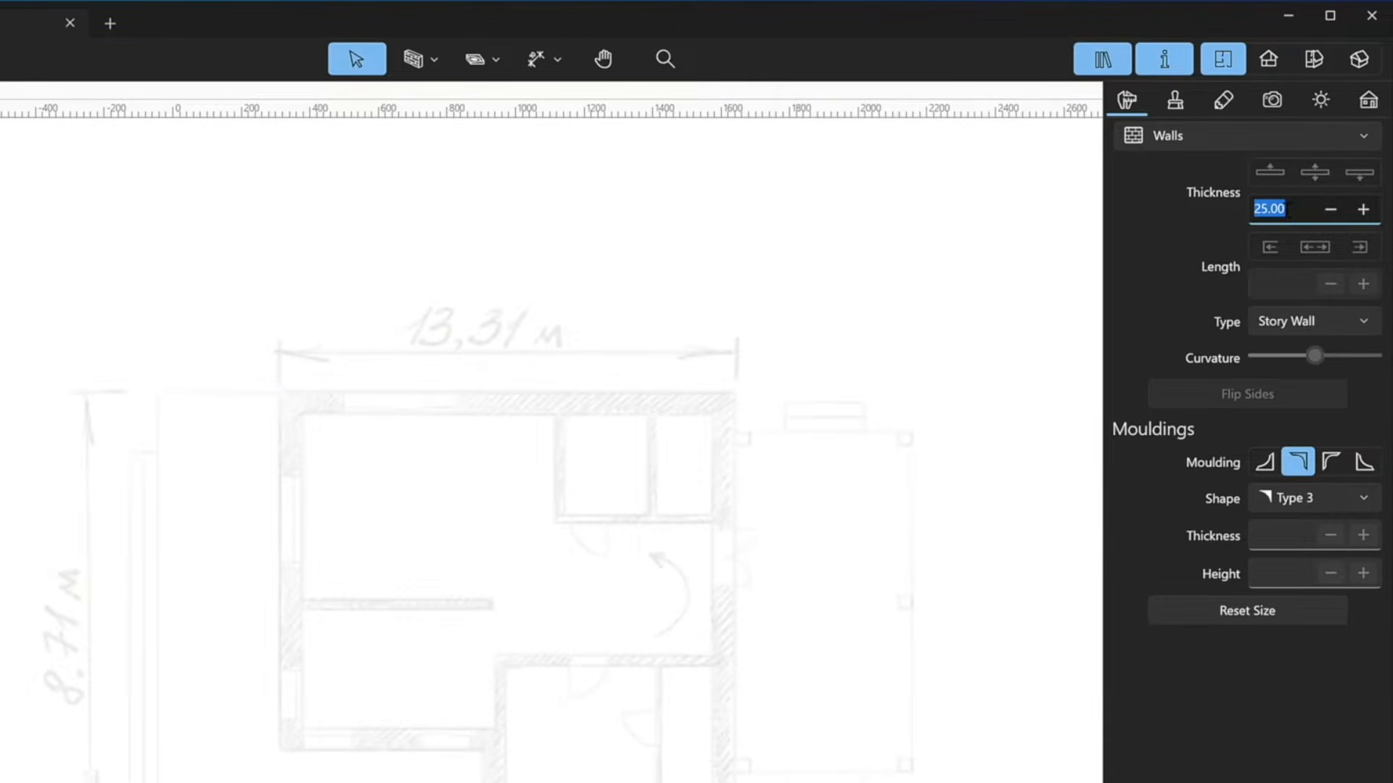
key("BackSpace")
type("50")
key("Return")
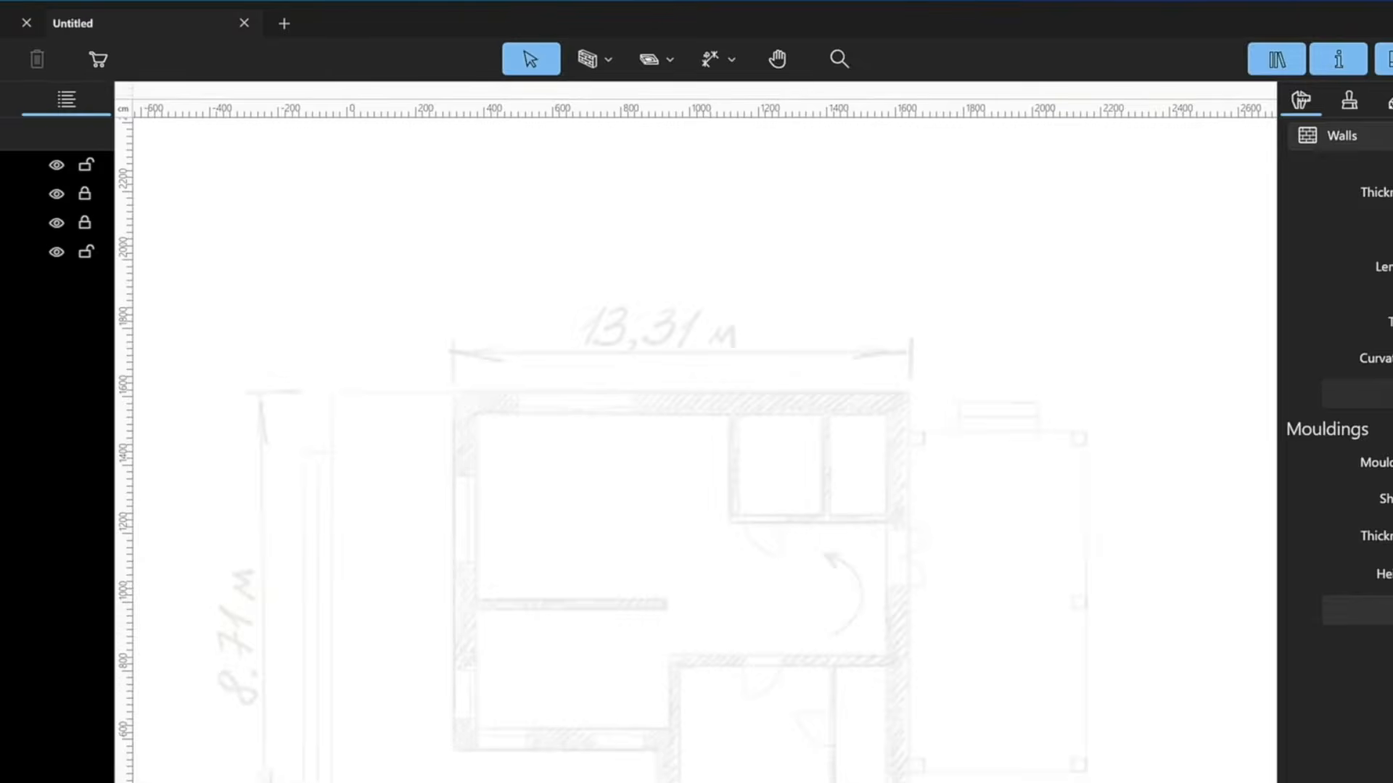
left_click(606, 61)
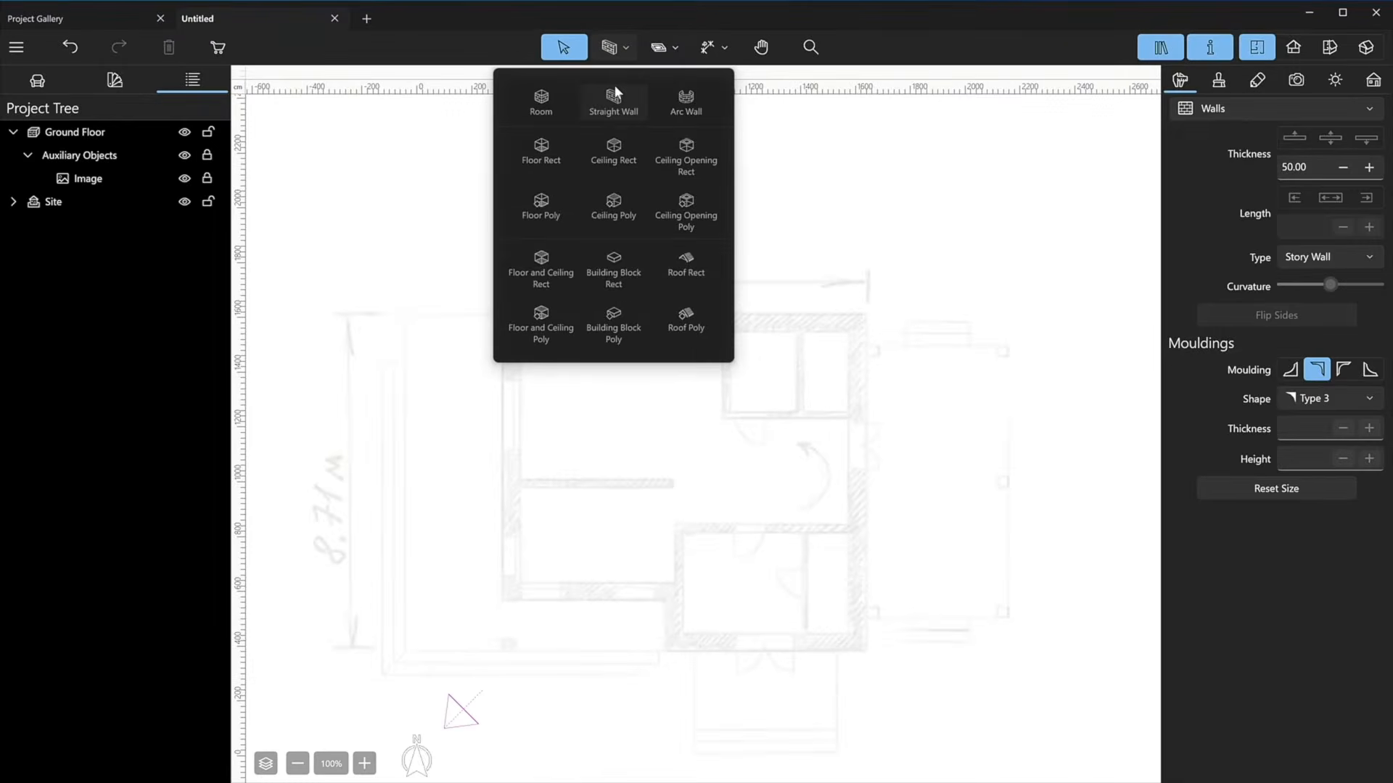
left_click(615, 87)
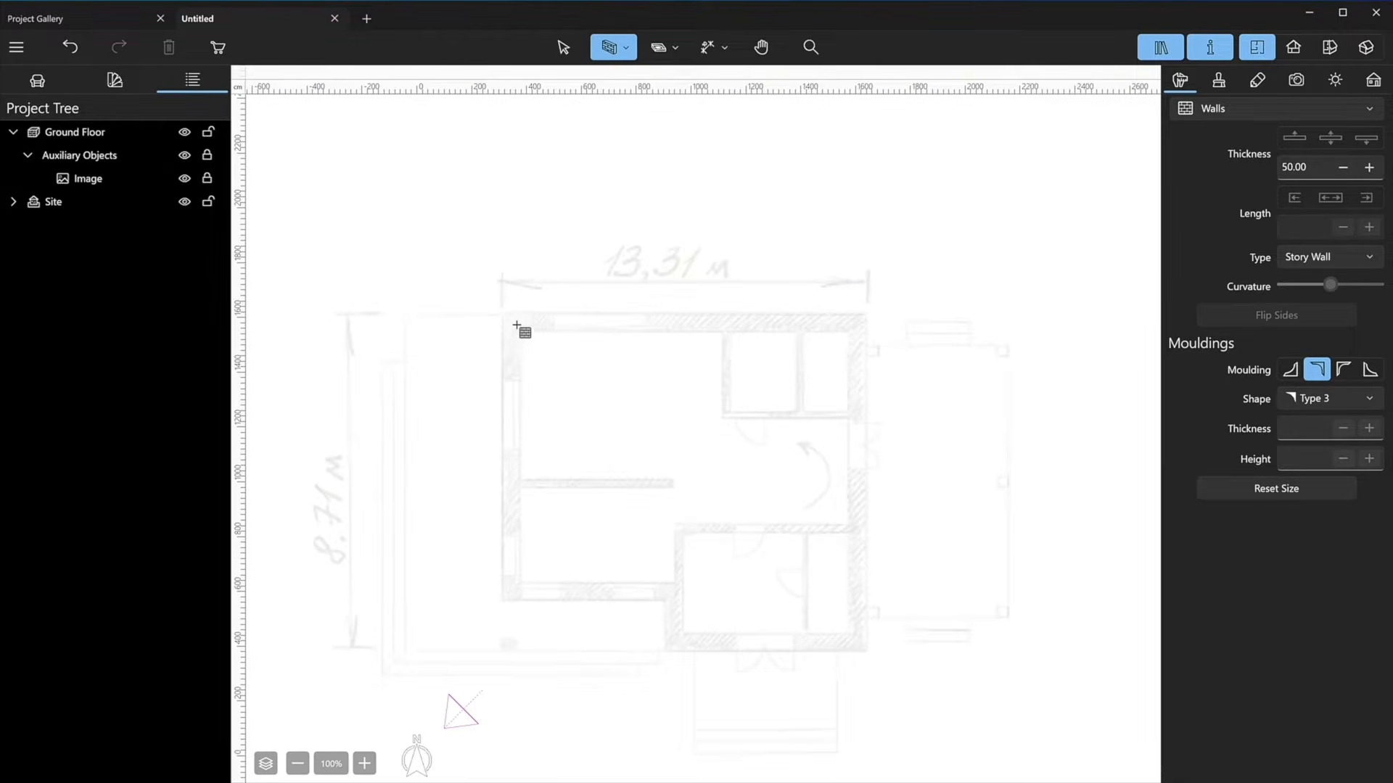
left_click_drag(516, 325, 851, 326)
left_click_drag(850, 326, 851, 634)
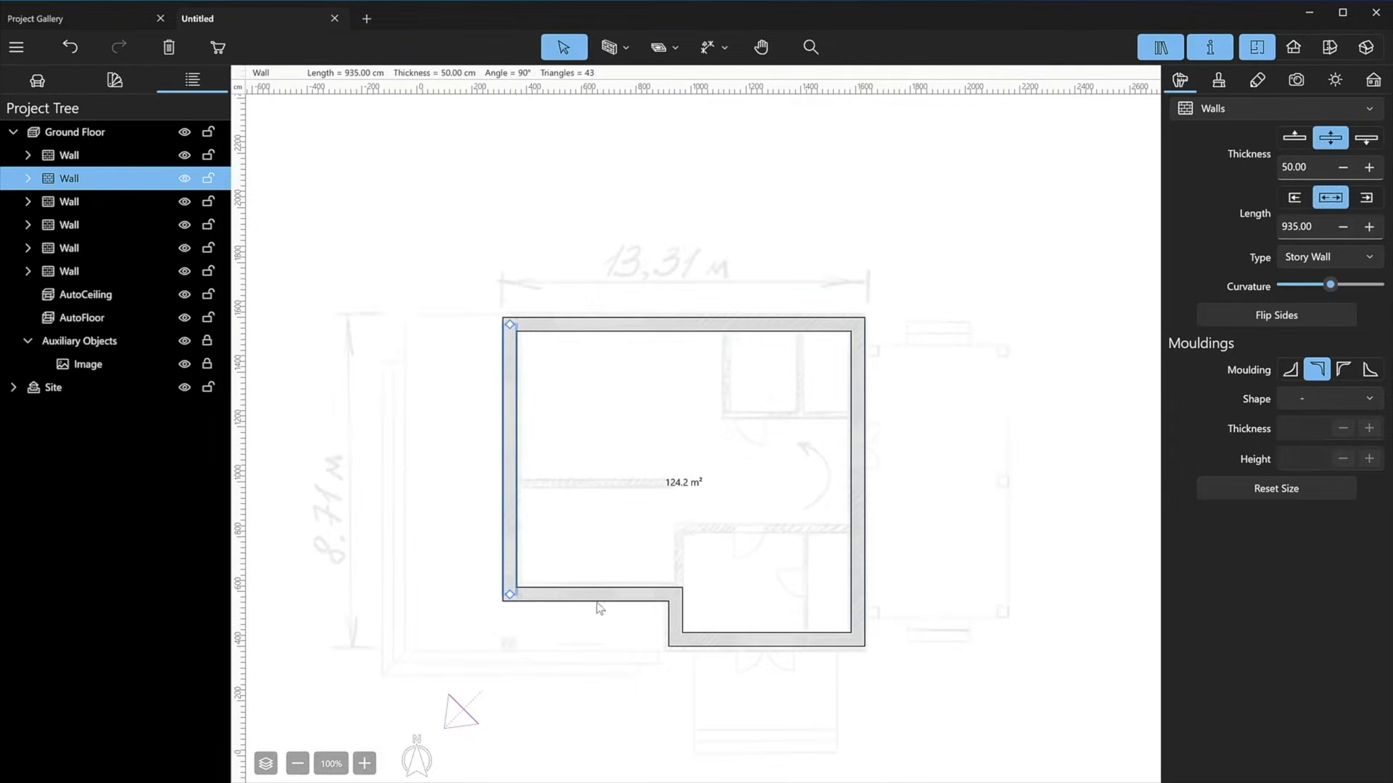
Shift the lower-left horizontal outer wall slightly upward to about 175 cm from the building's lowest wall.
left_click(558, 597)
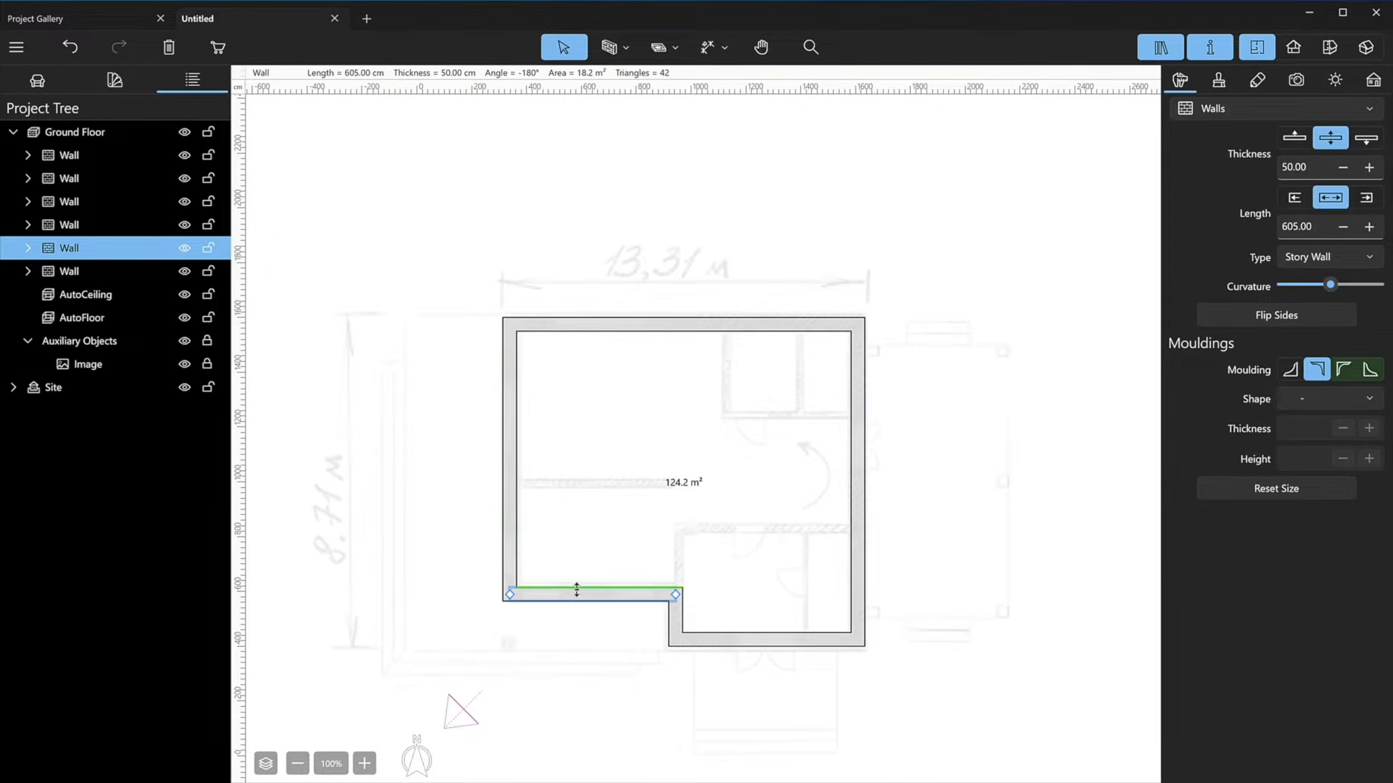
left_click_drag(578, 587, 576, 592)
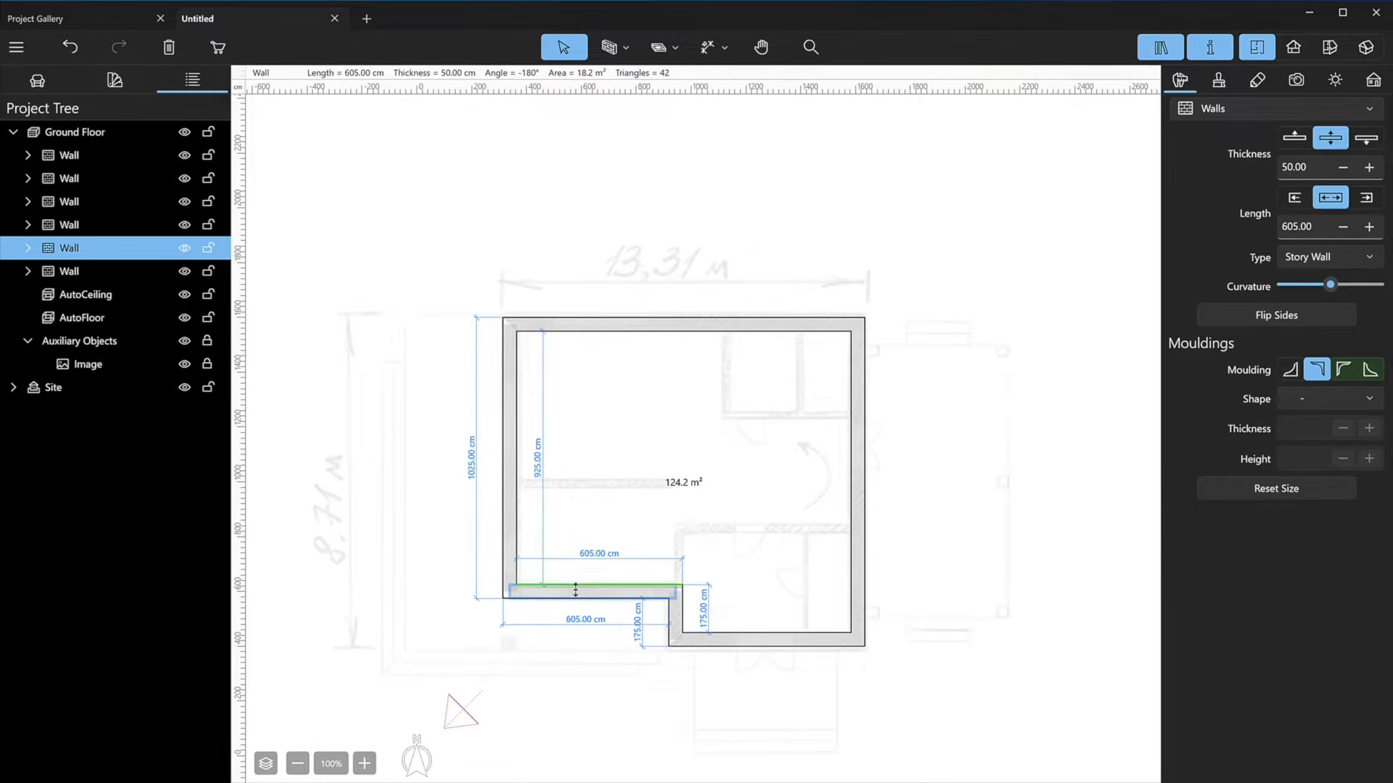
left_click(798, 207)
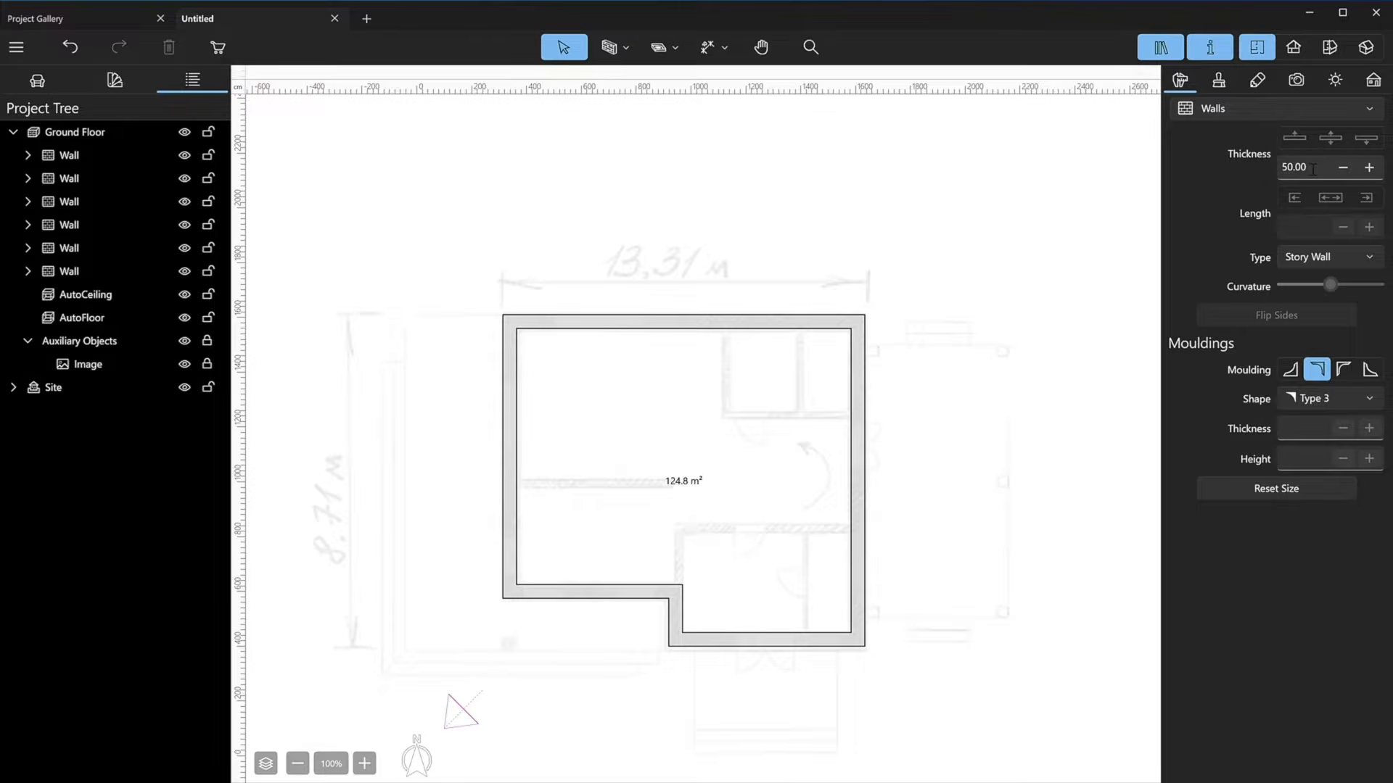
Set the wall thickness to 20 cm and trace the interior partitions starting from the left outer wall and the lower inner corner.
left_click(1316, 168)
key("BackSpace")
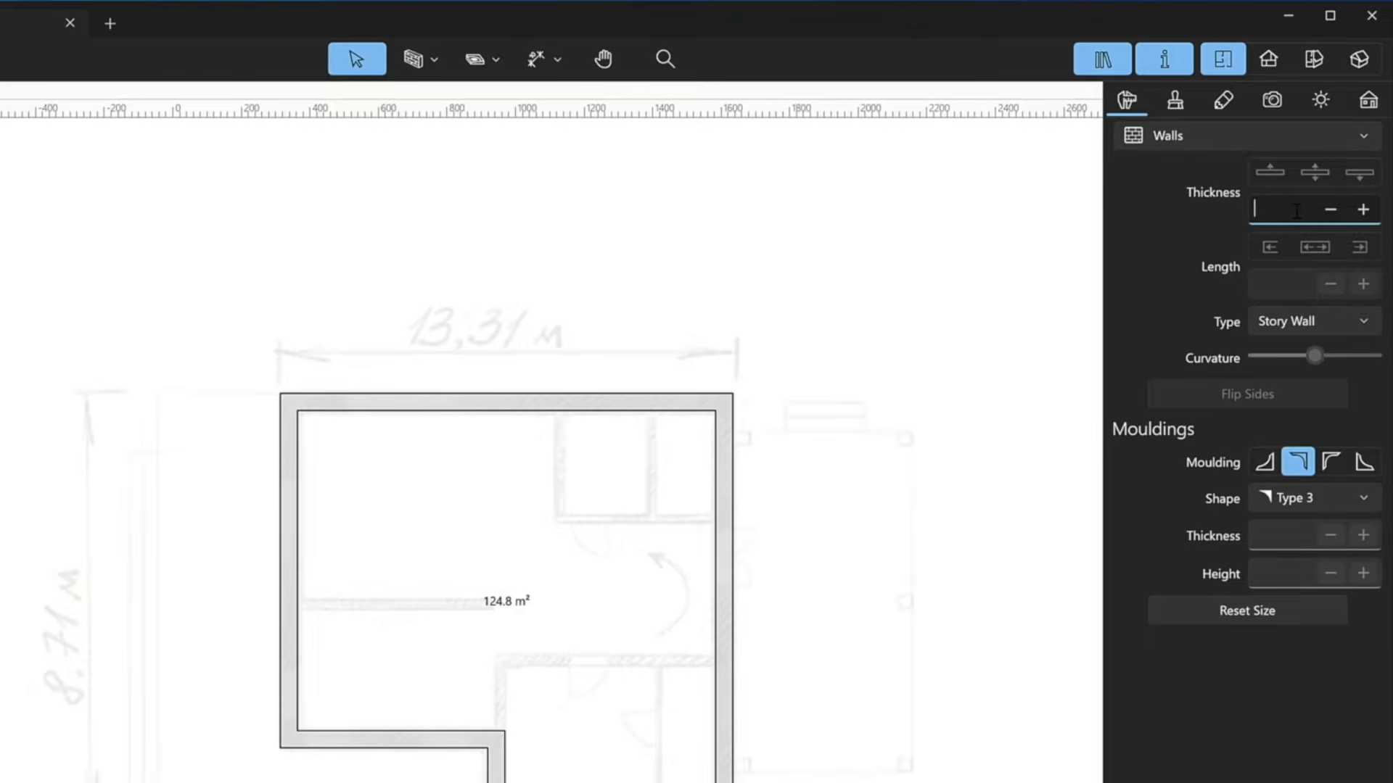
type("20")
key("Return")
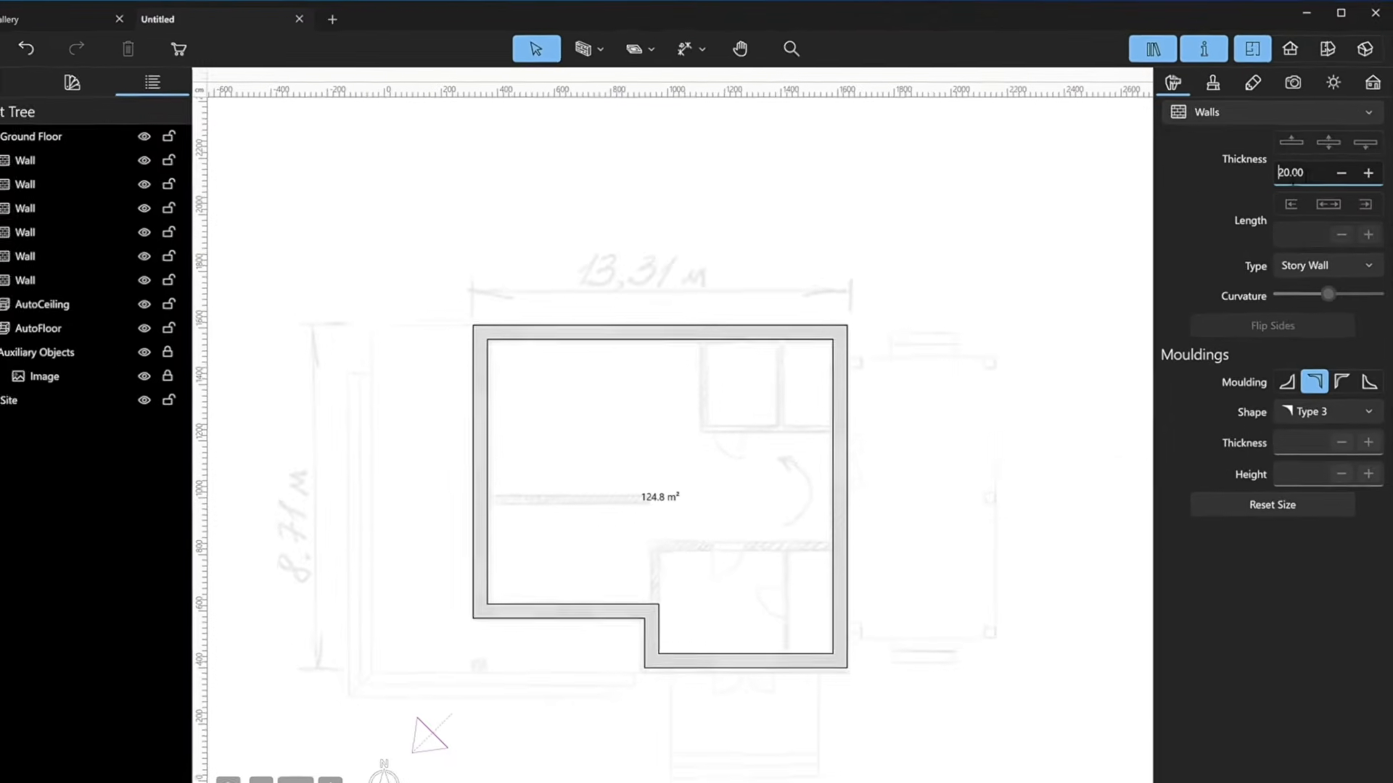
left_click(615, 50)
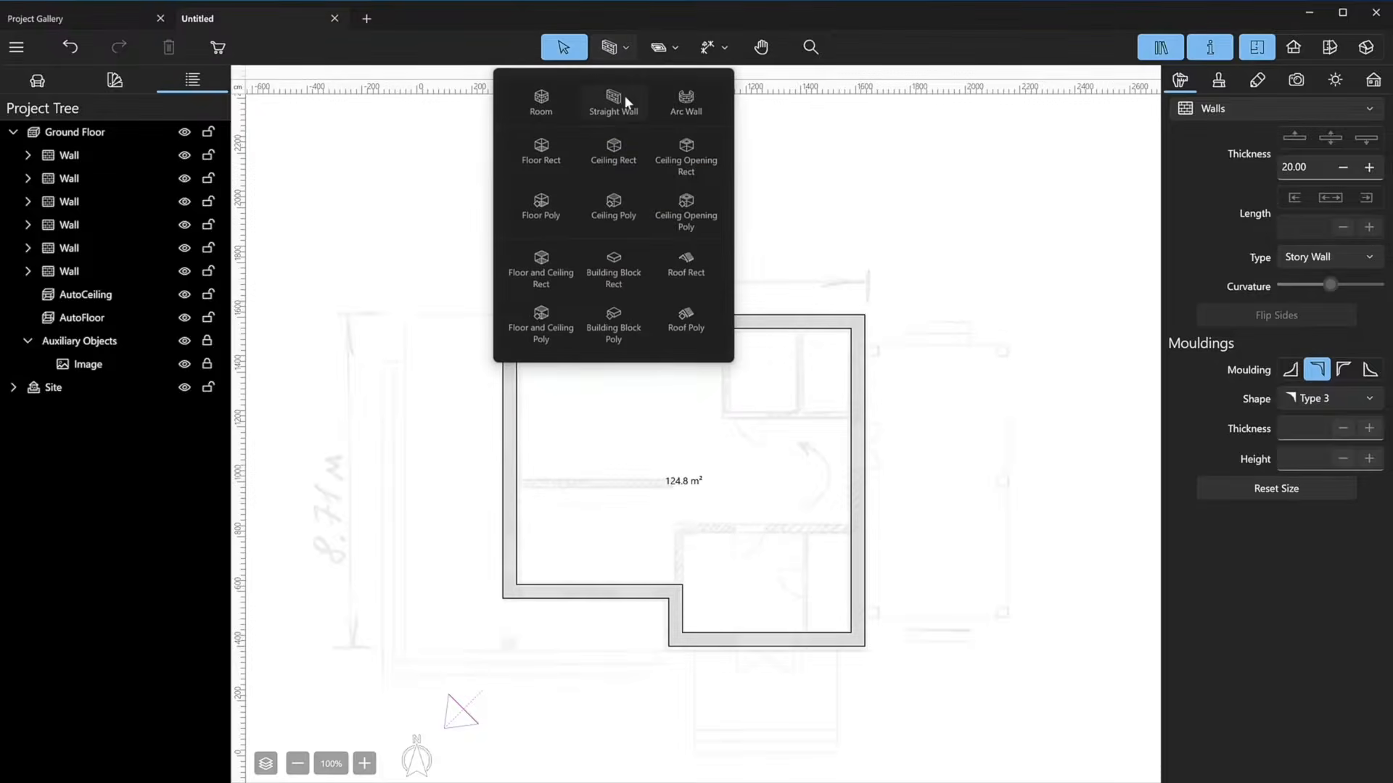
left_click(624, 95)
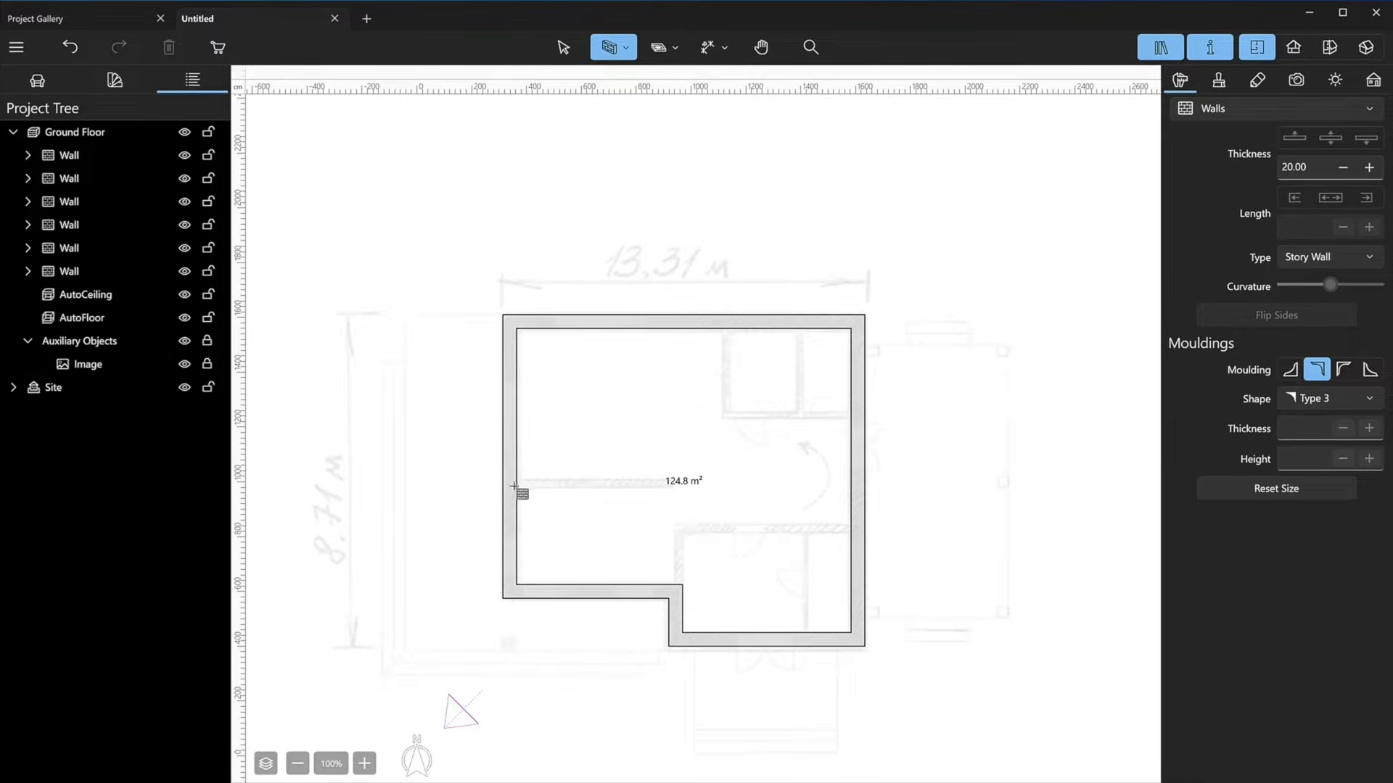
left_click_drag(515, 484, 666, 486)
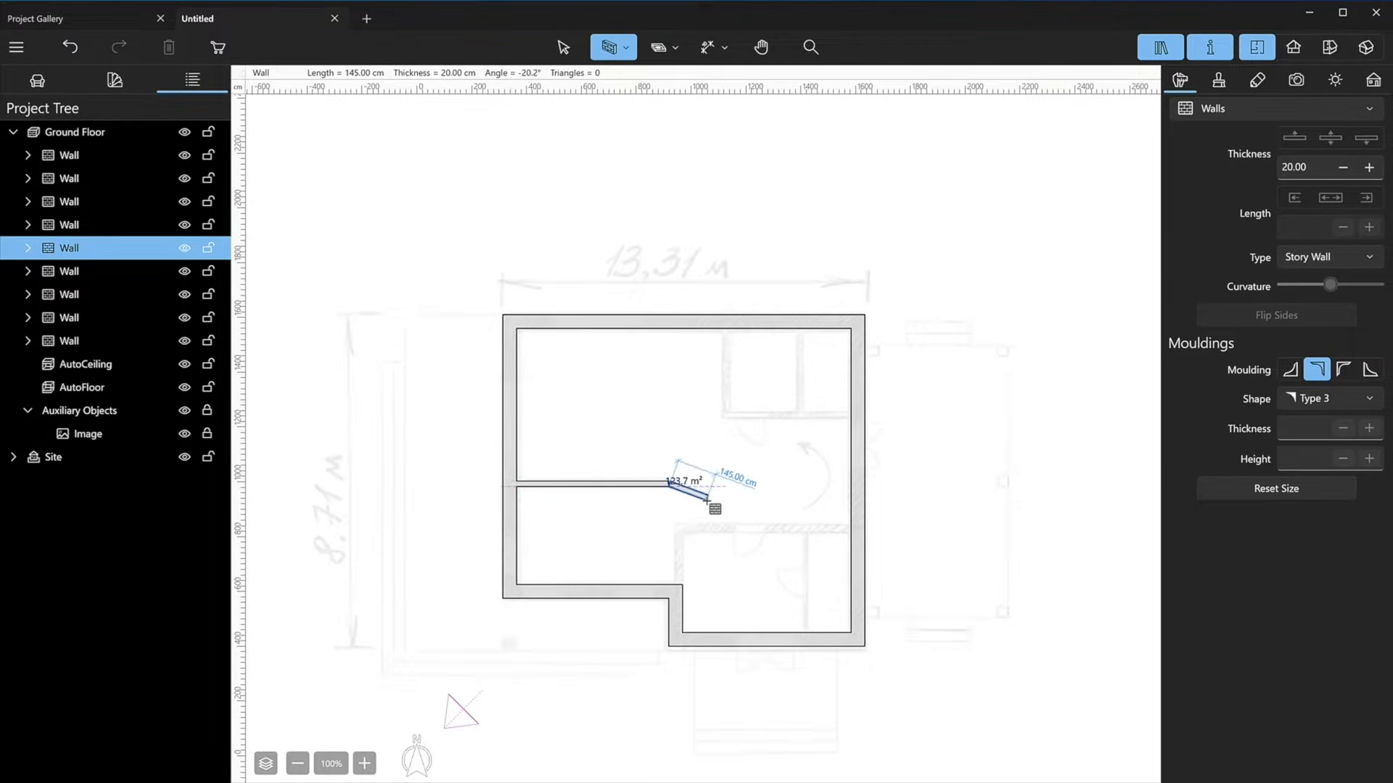
left_click_drag(678, 584, 680, 538)
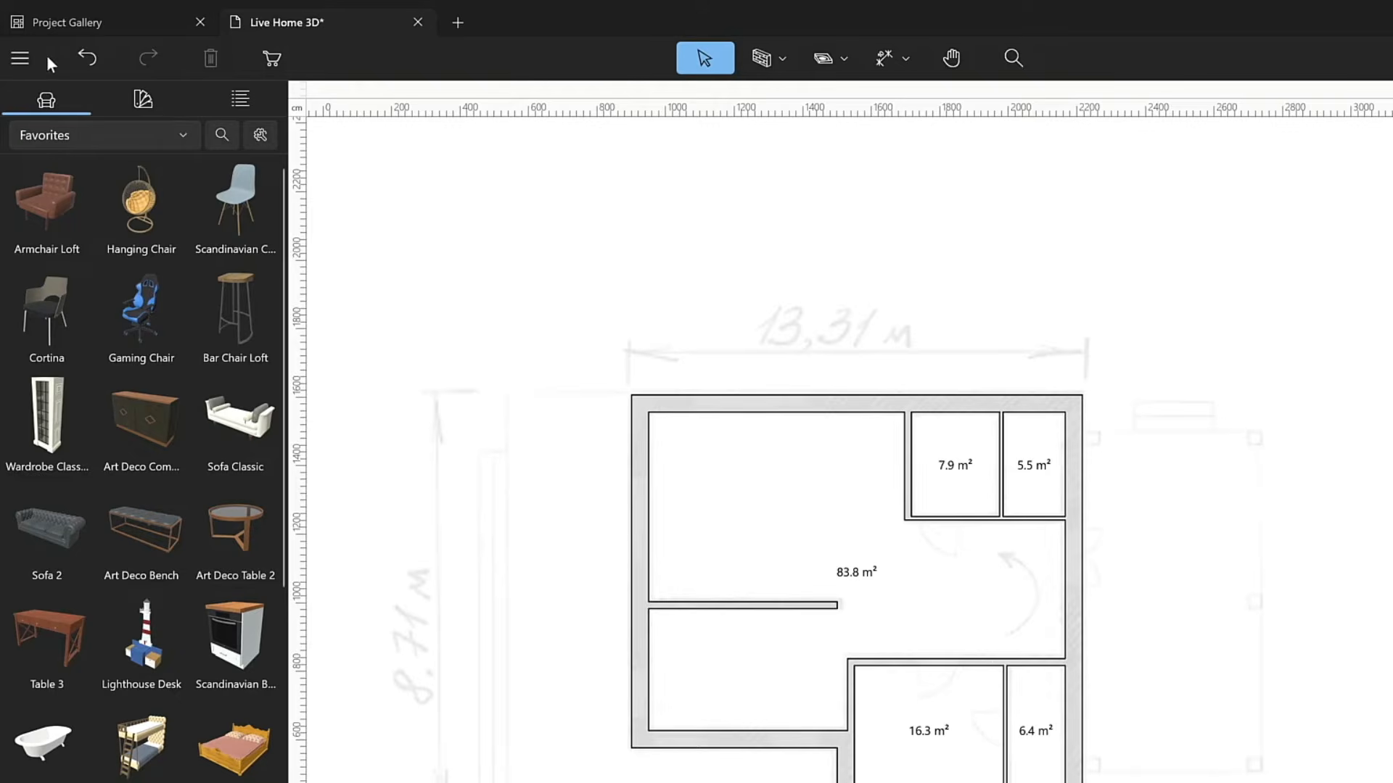
Examine the Default Story Height in the project settings.
left_click(35, 56)
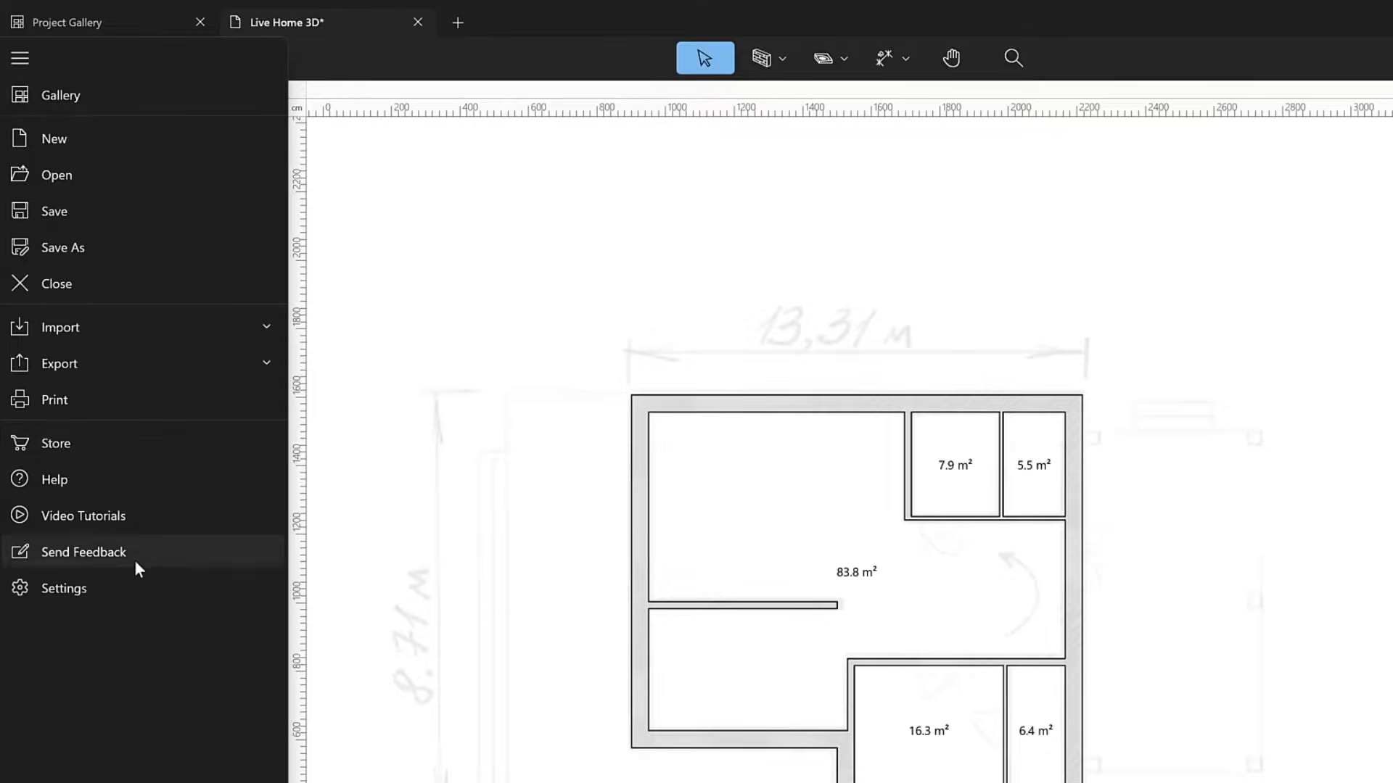
left_click(143, 599)
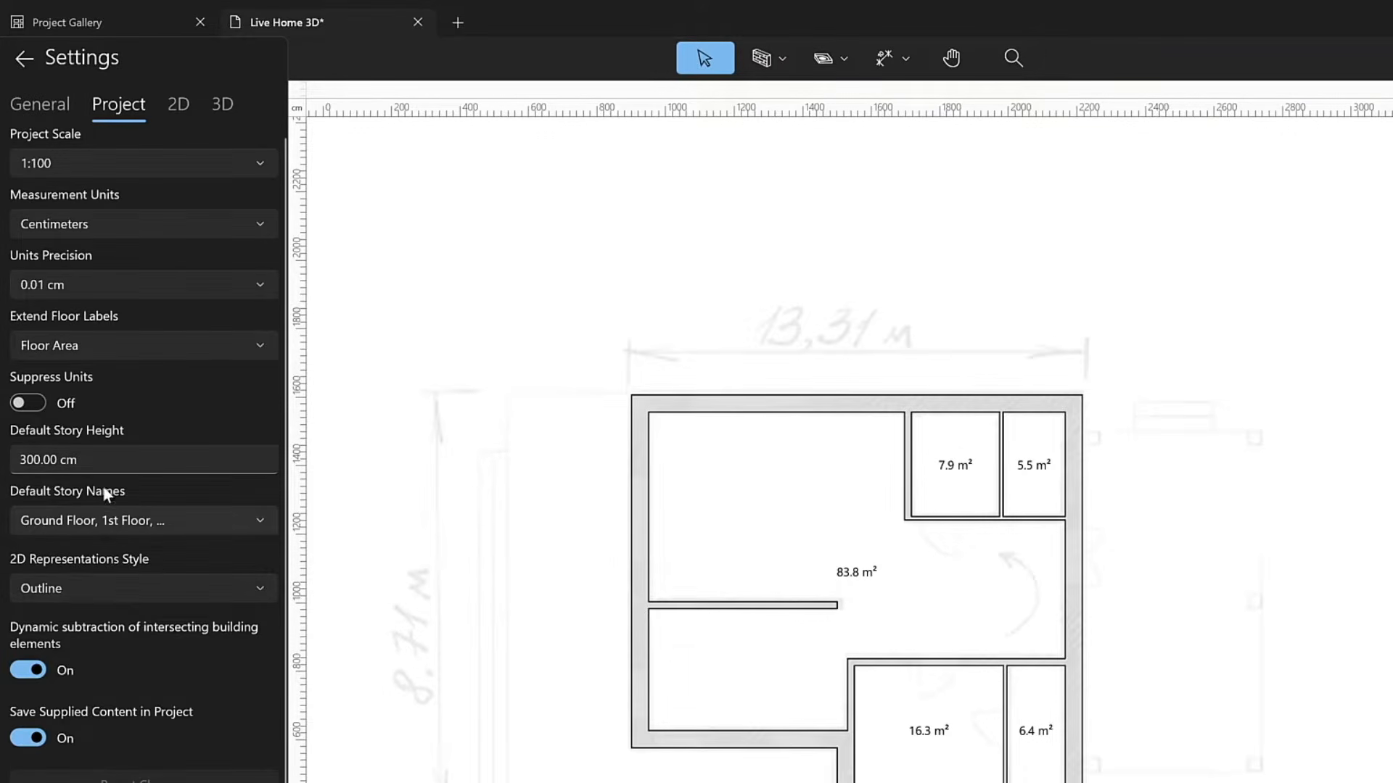
left_click(103, 462)
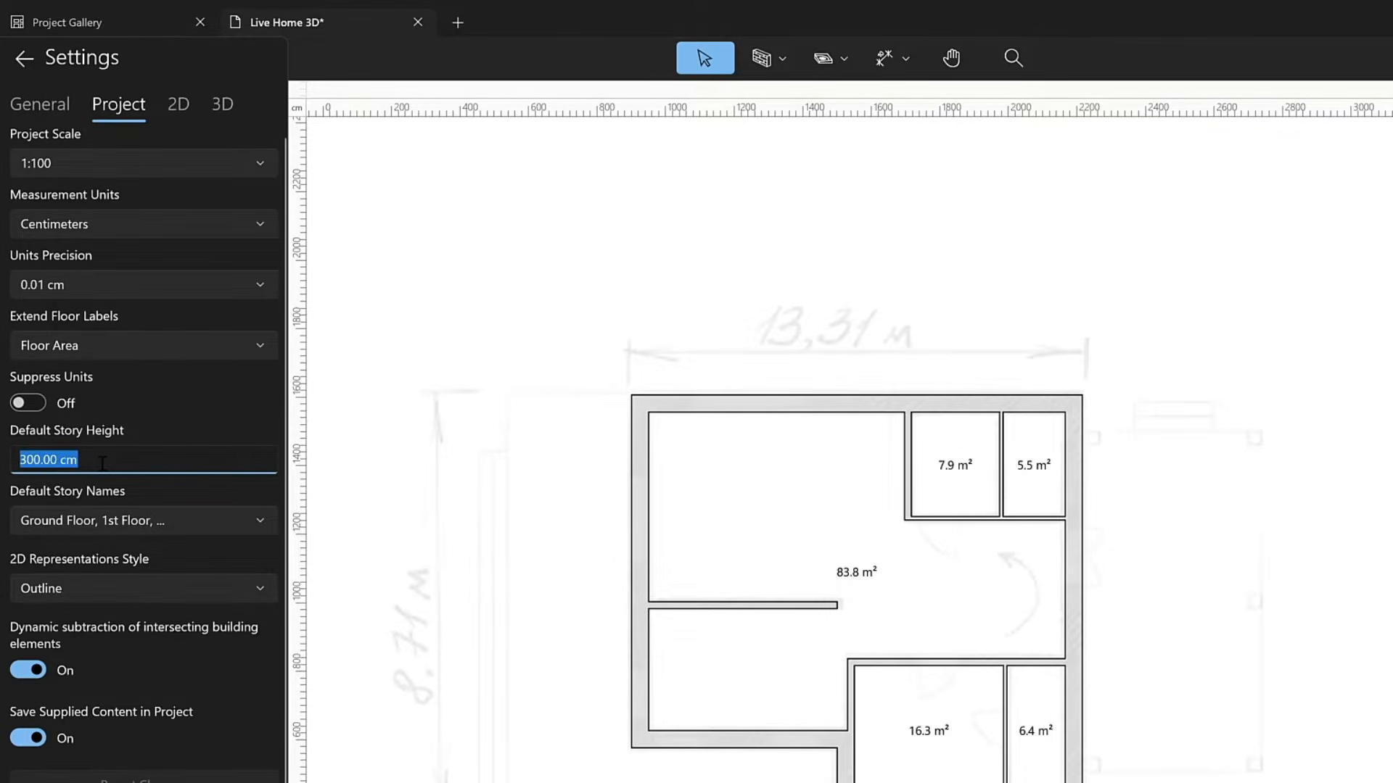
left_click(102, 462)
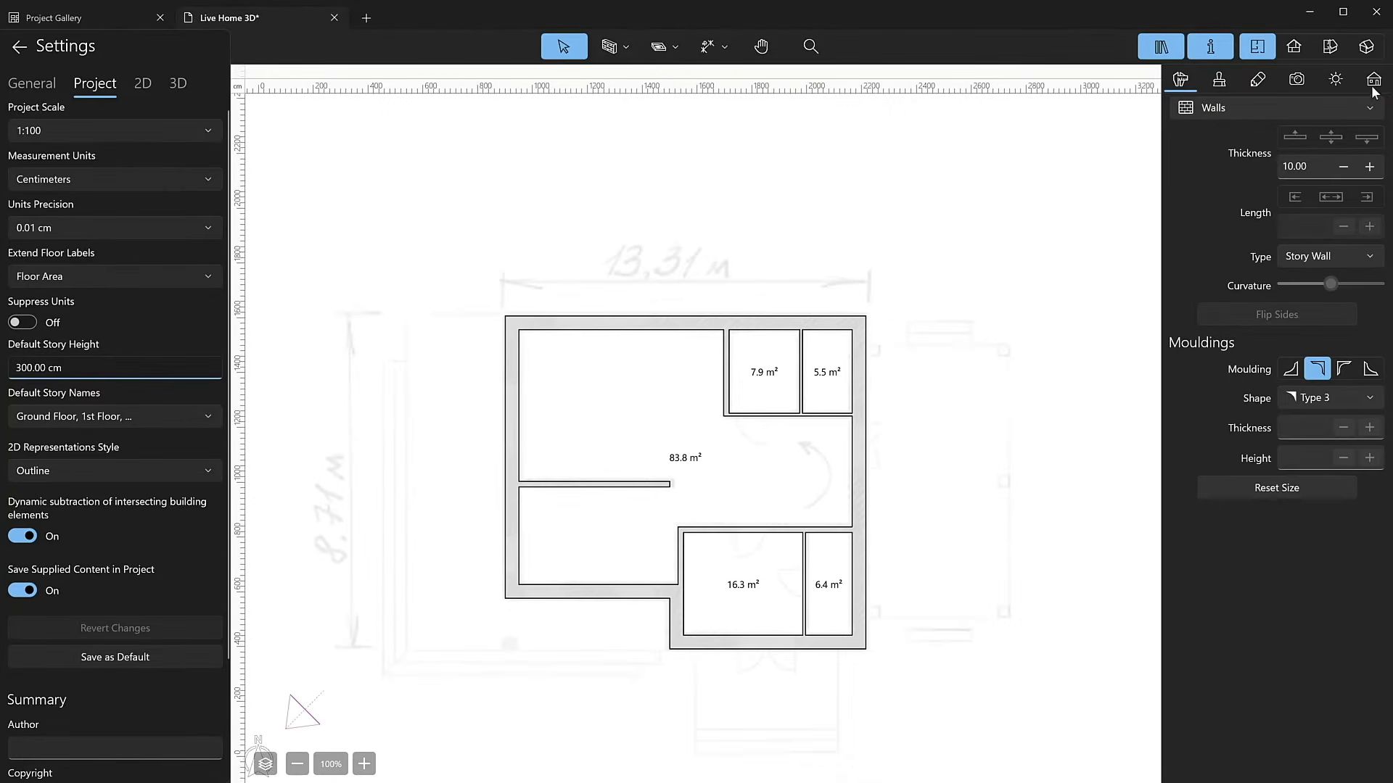
Show the house in 3D and set the building's elevation to 45 cm and its foundation to 100 cm.
left_click(1373, 84)
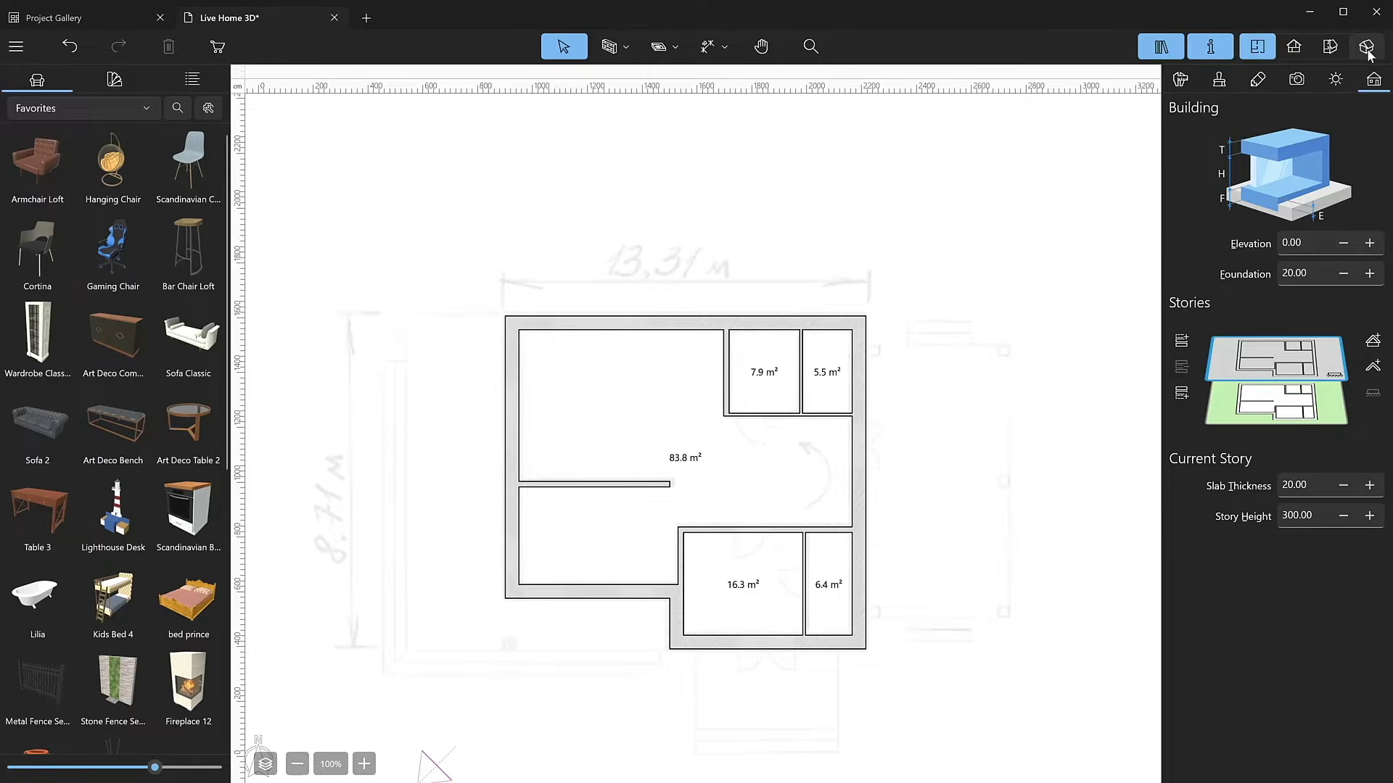
left_click(1366, 48)
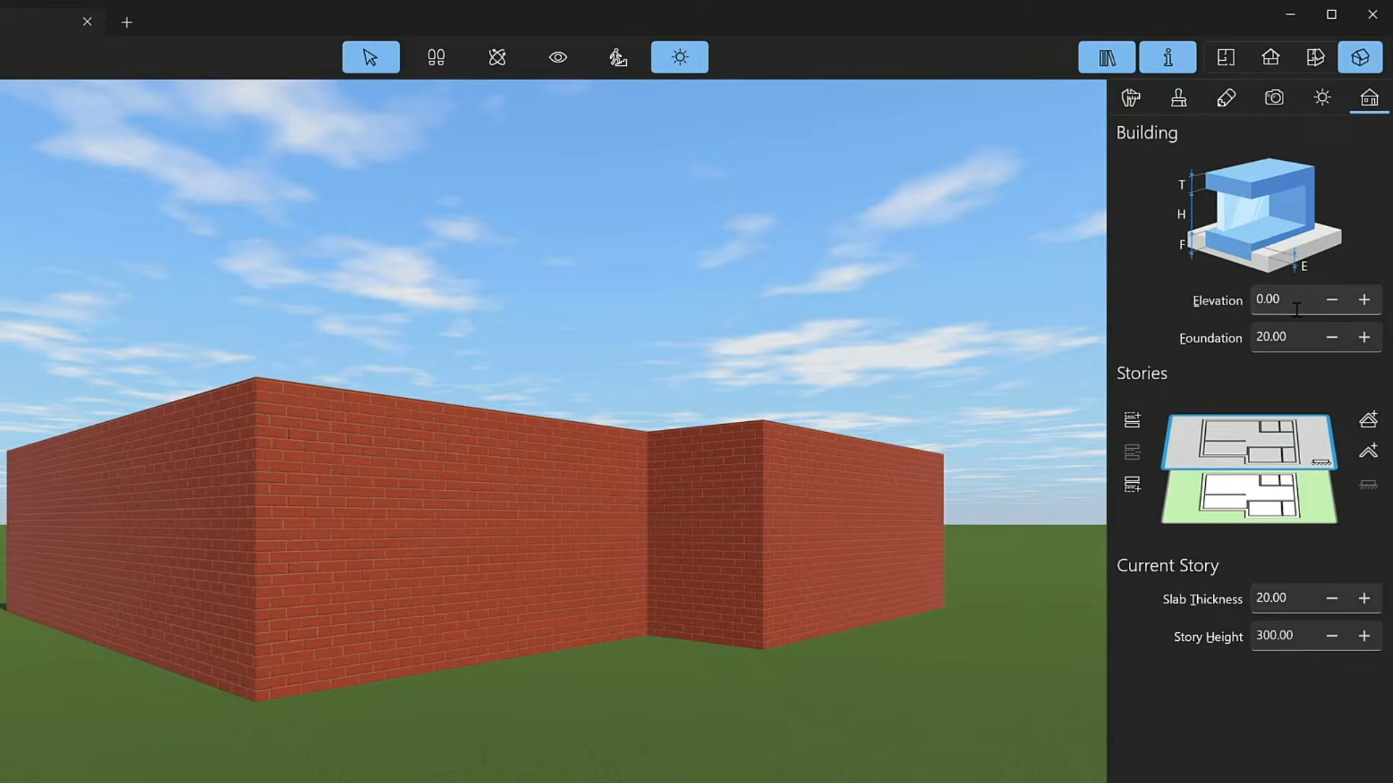
left_click(1296, 308)
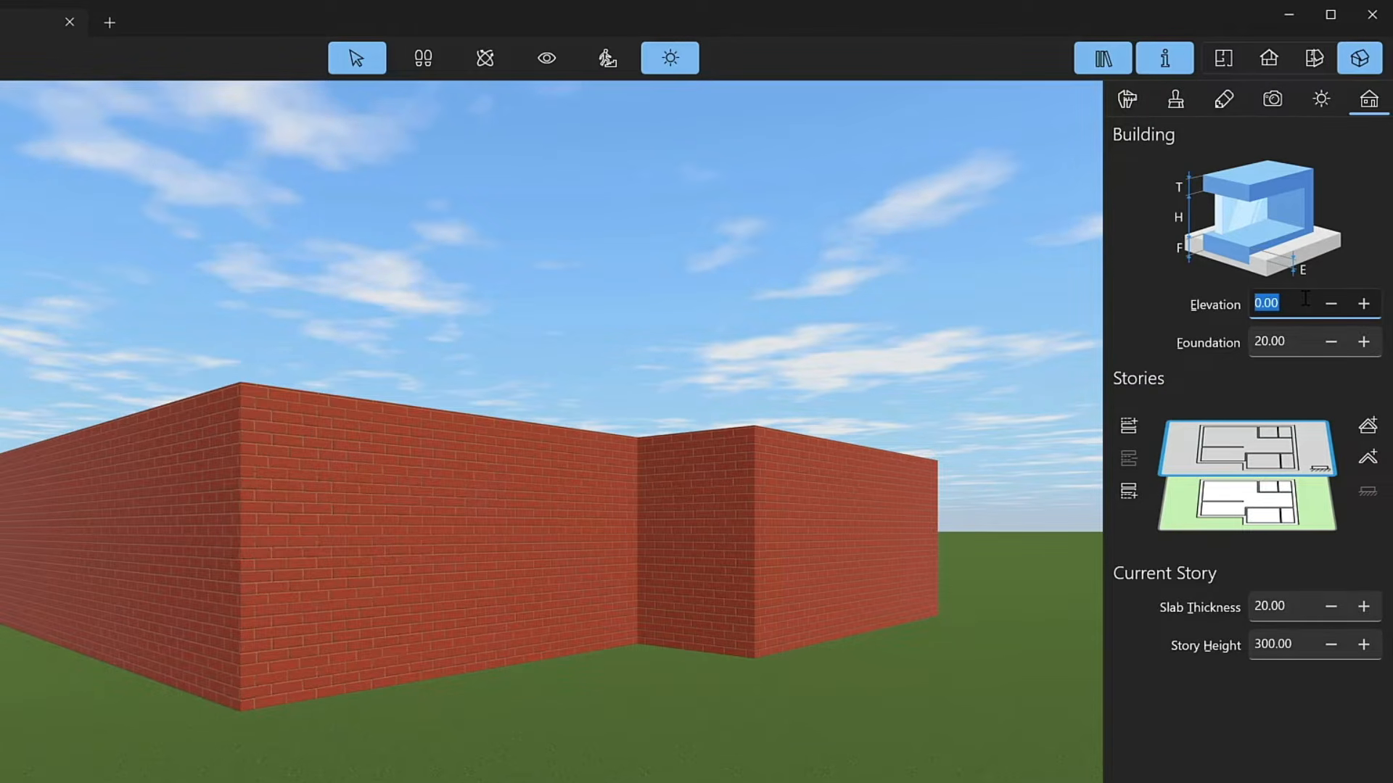
type("45")
key("Return")
left_click(1284, 342)
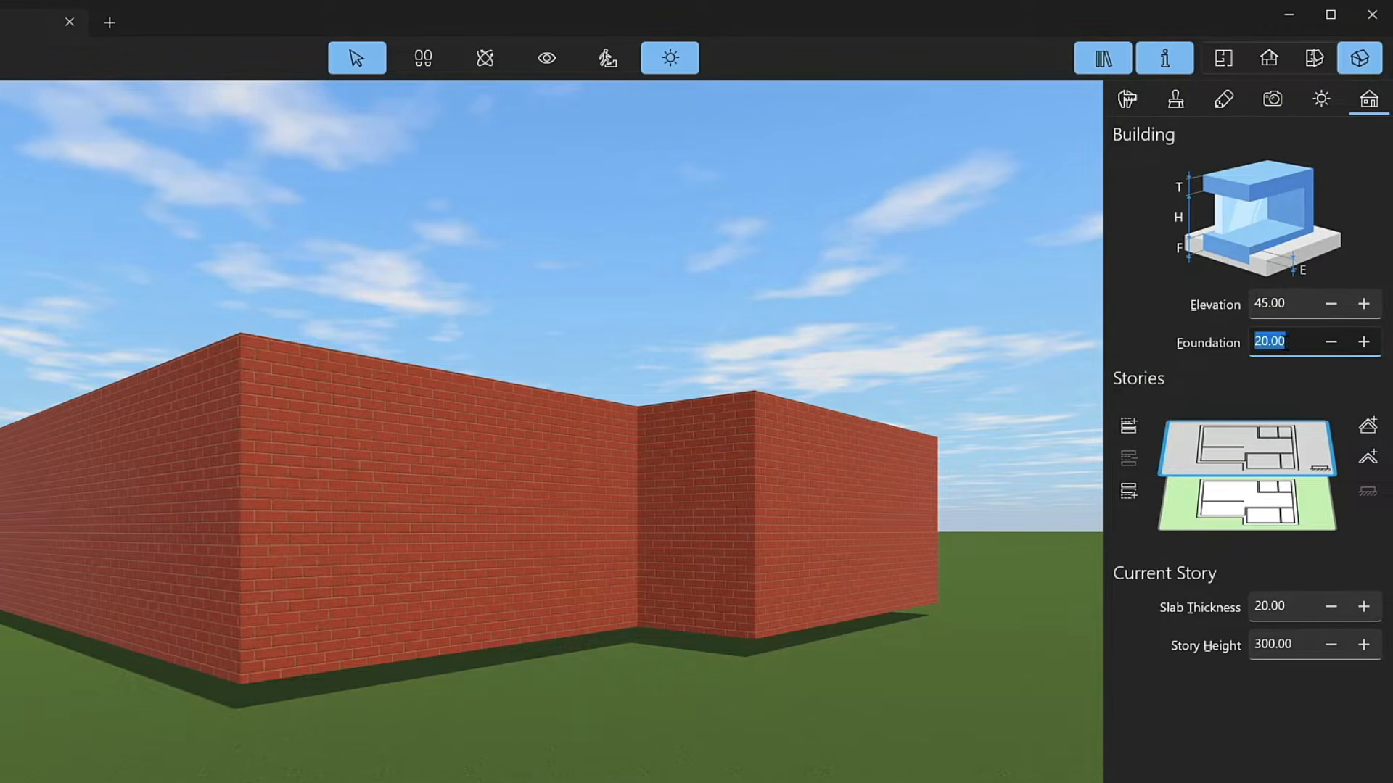
key("BackSpace")
type("100")
key("Return")
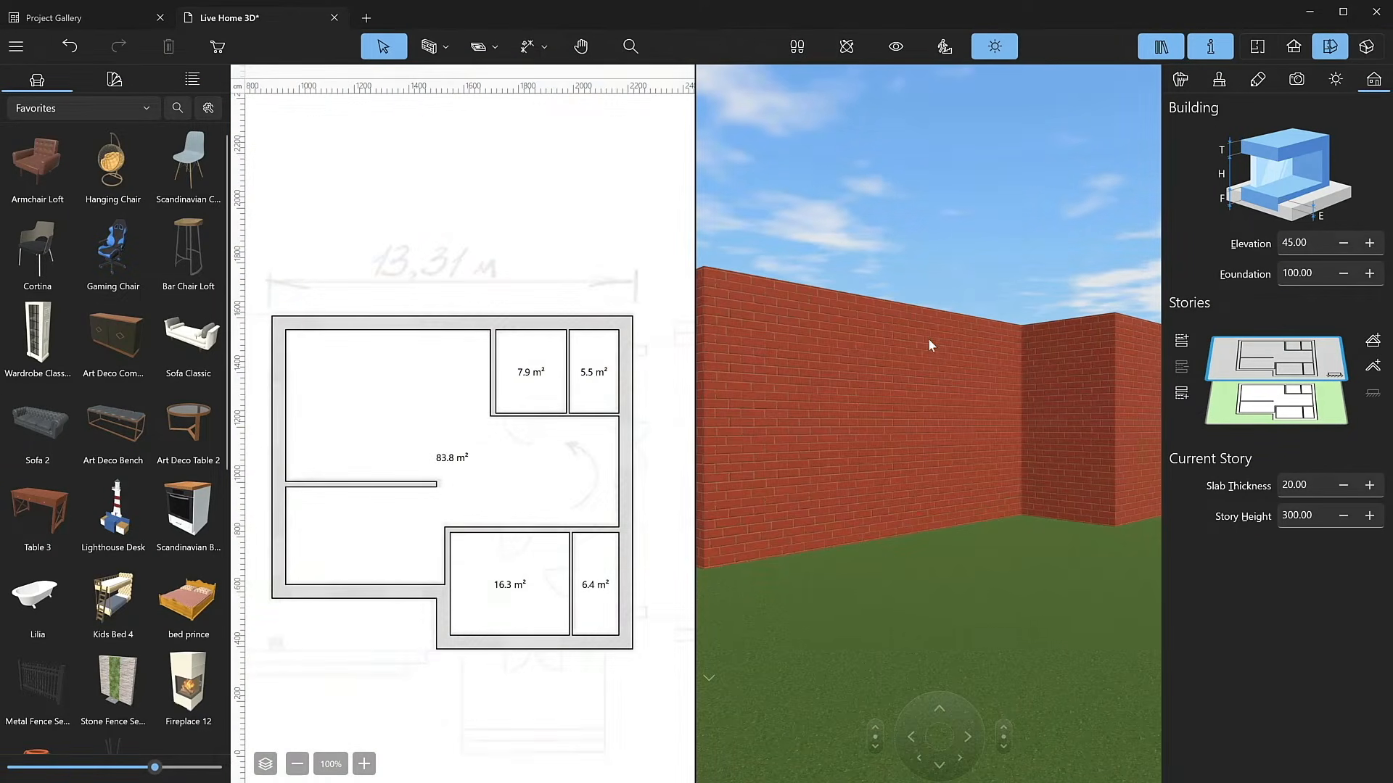
Select the identical 001 Baked Brick materials on the long exterior wall and replace them with Plaster03 from Embossed Plaster.
left_click(928, 344)
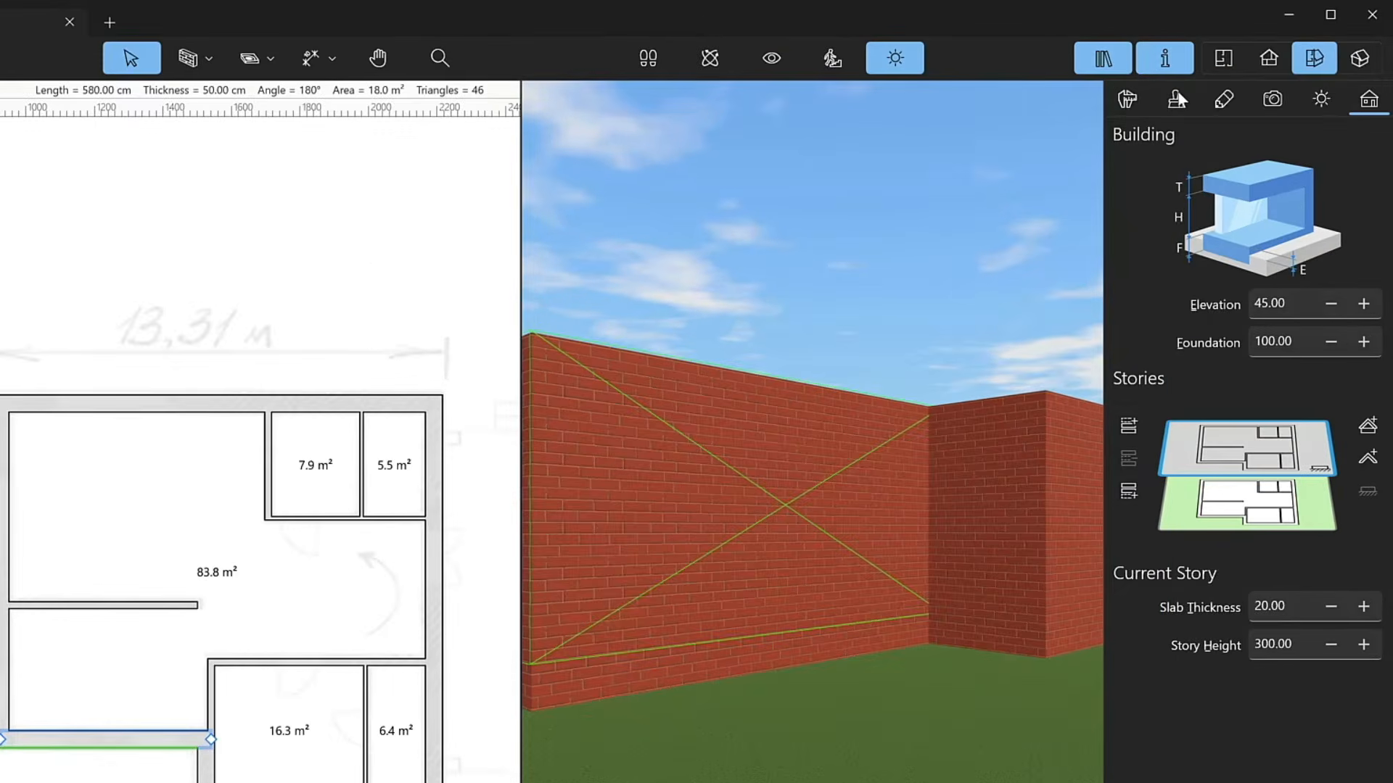
left_click(1219, 79)
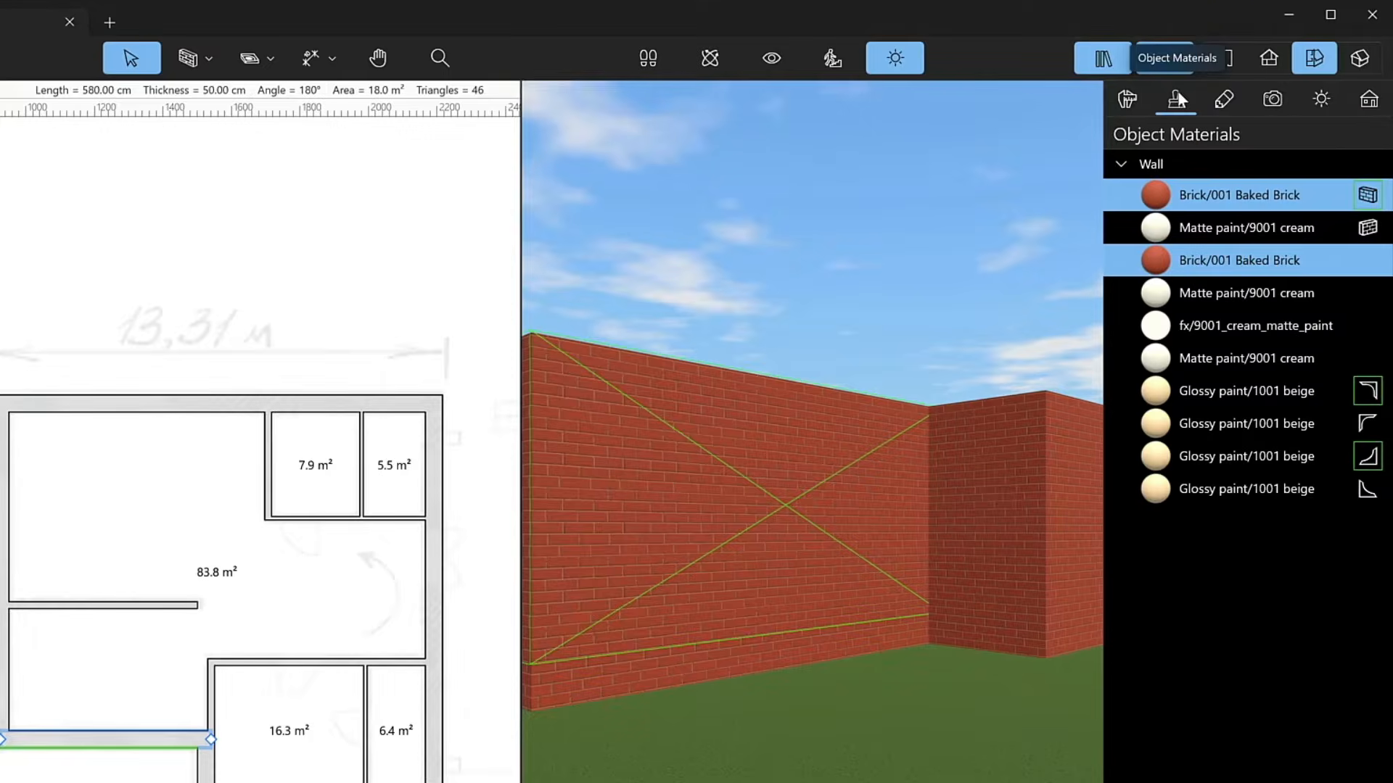
left_click(1201, 188)
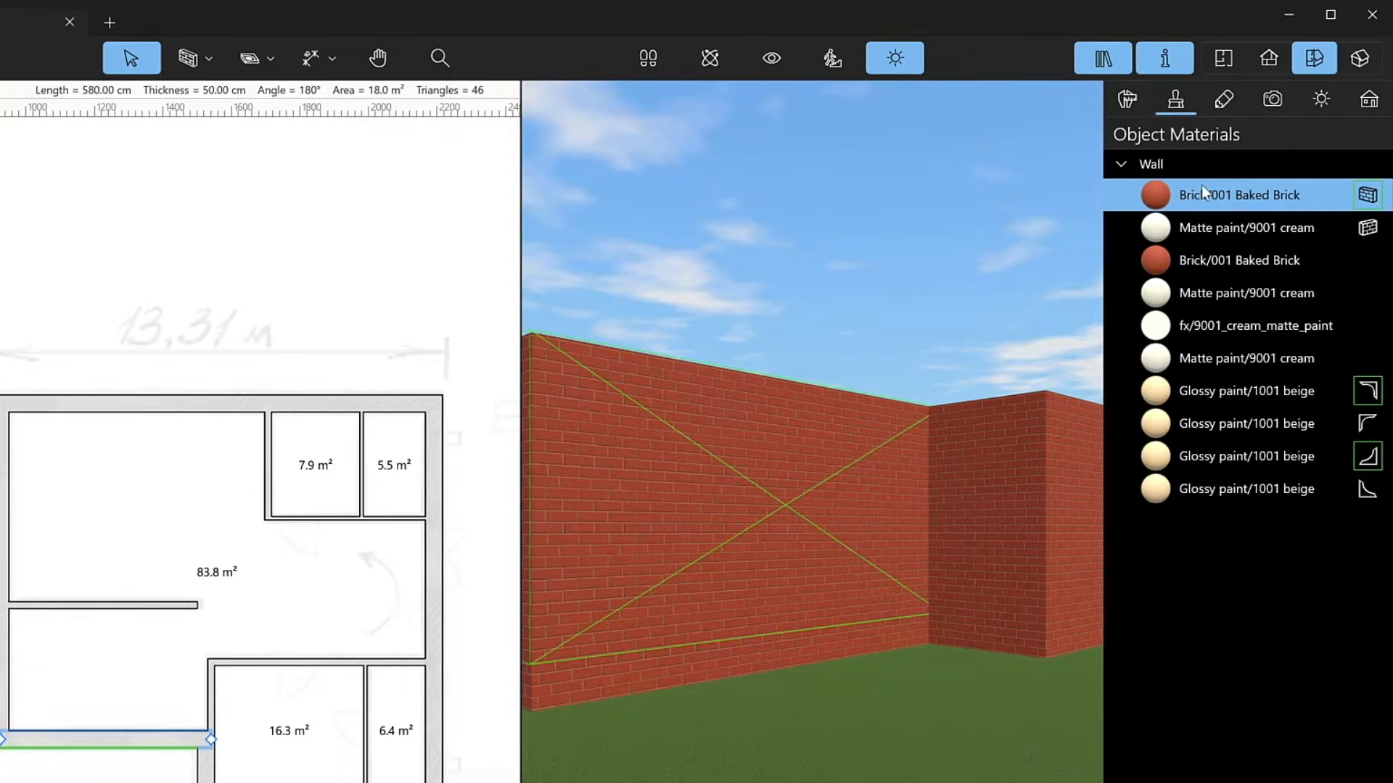
right_click(1199, 190)
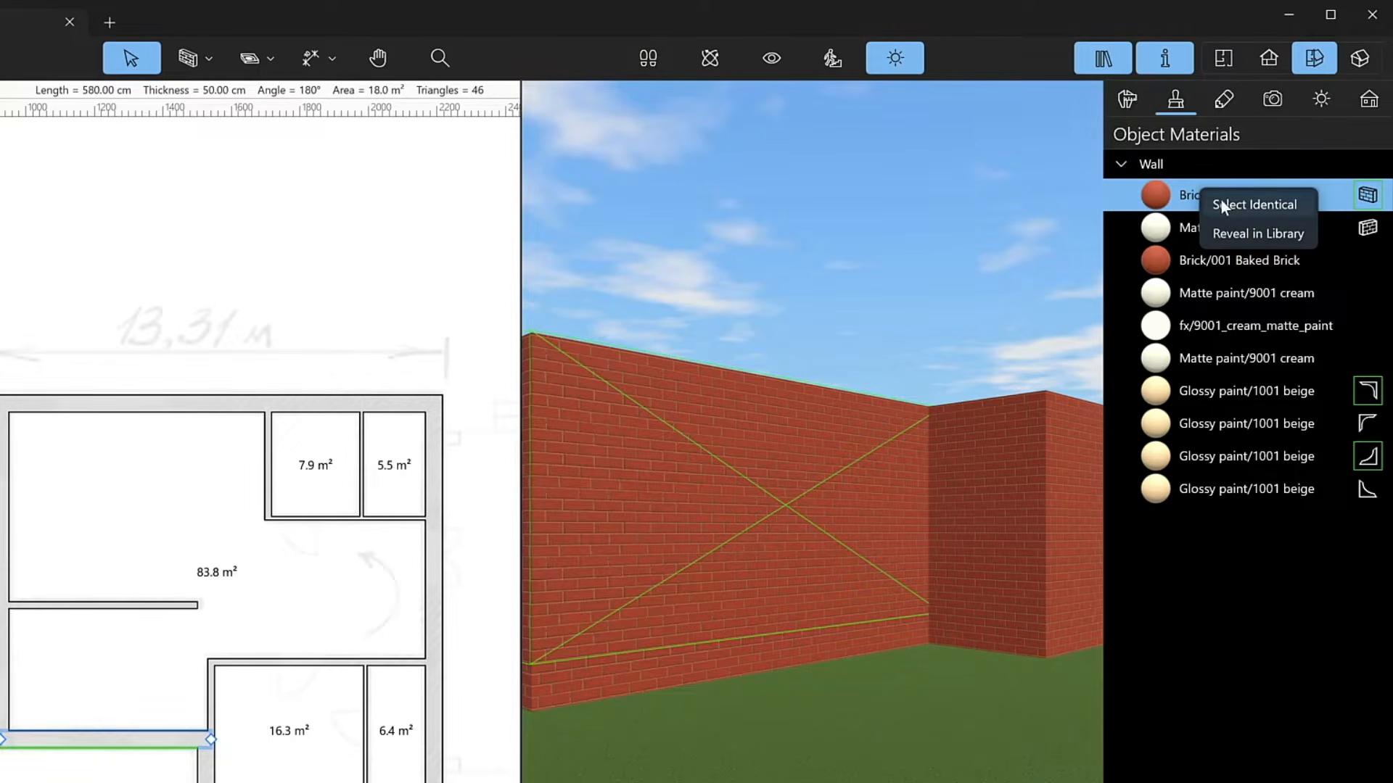
left_click(1221, 203)
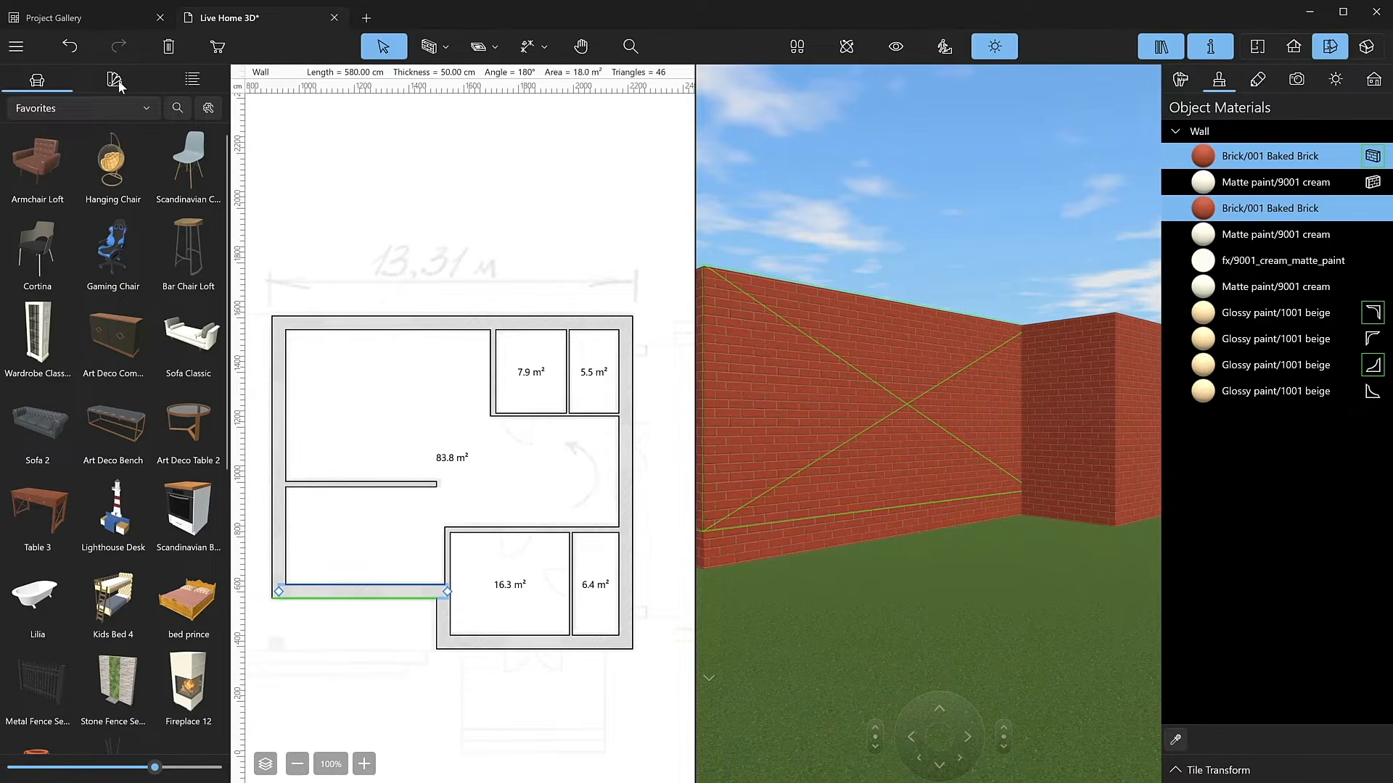
left_click(117, 84)
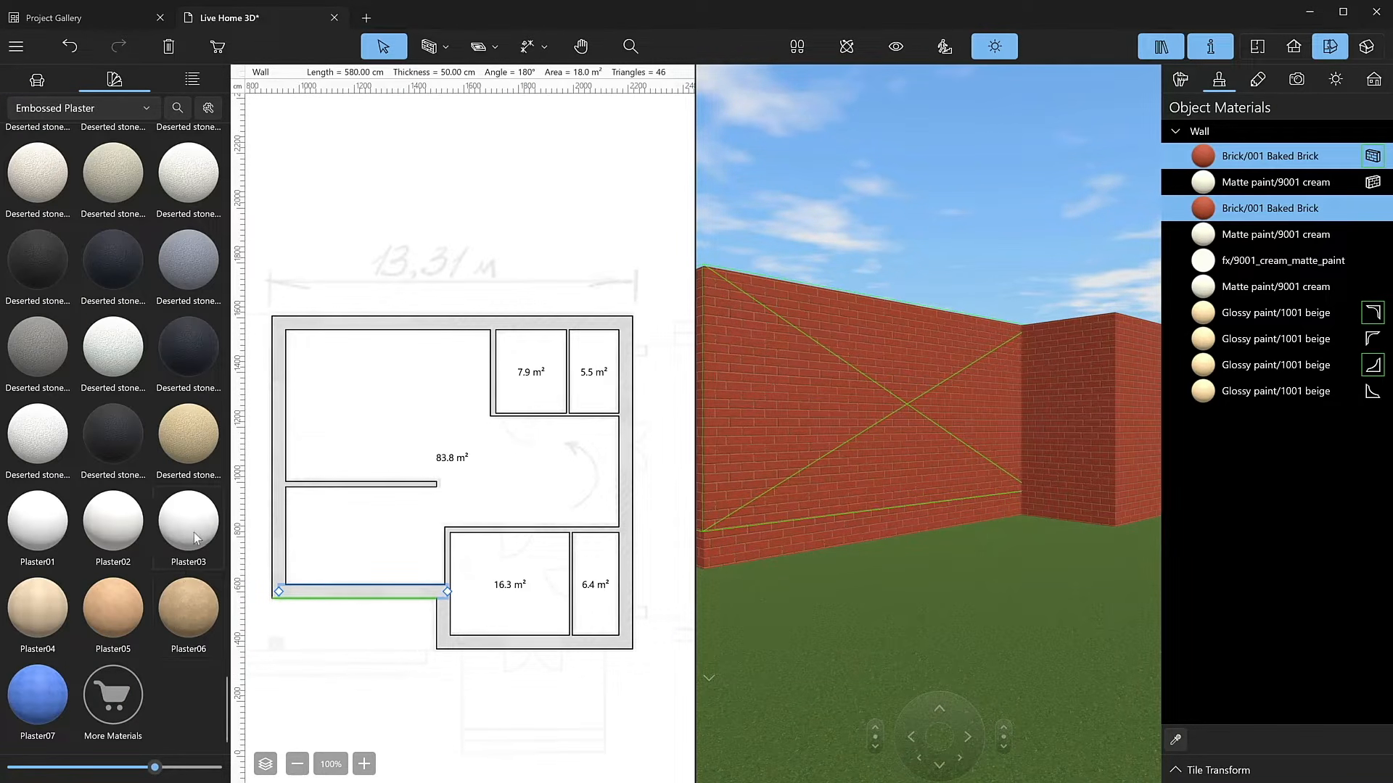
left_click_drag(225, 524, 1257, 162)
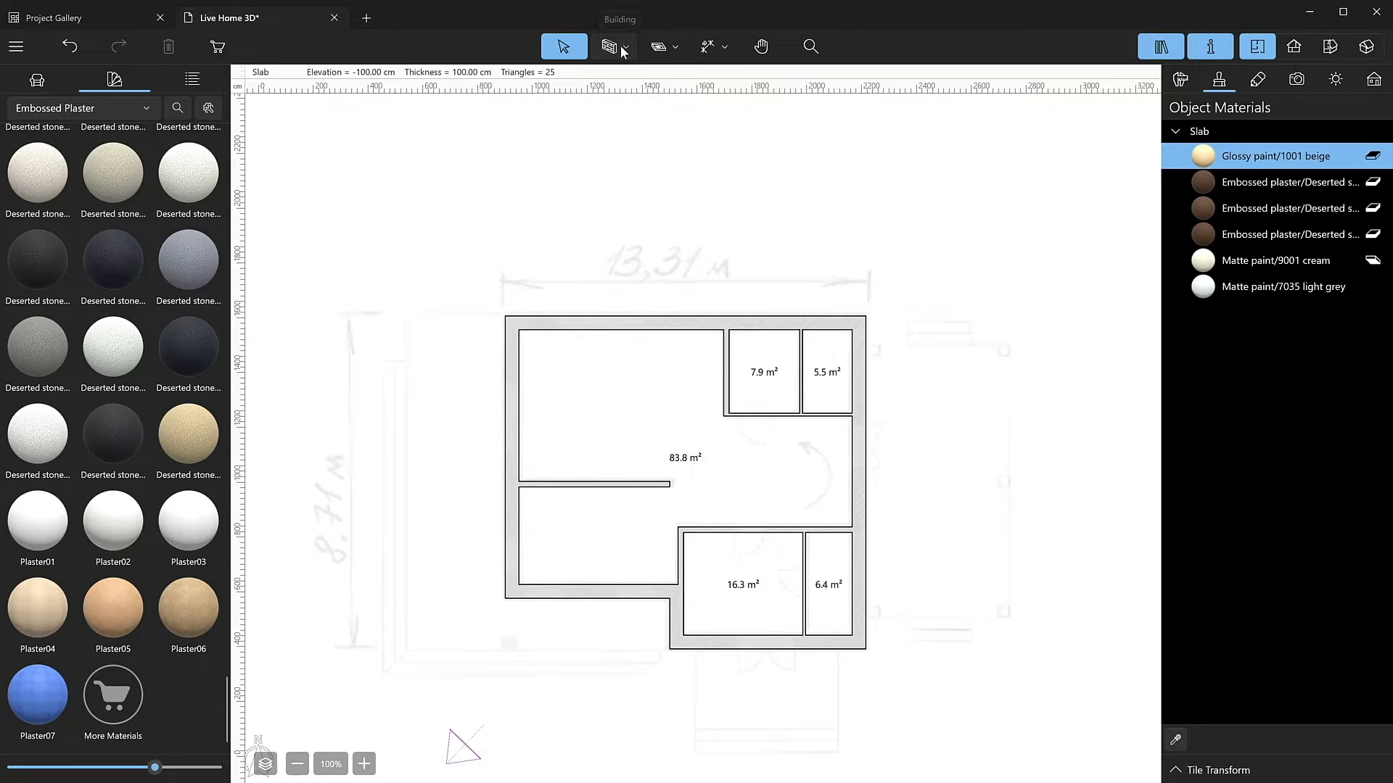
Draw a rectangular floor about 521 by 1000 cm over the plan's terrace outline beside the 5.5 m² and 6.4 m² rooms.
left_click(624, 48)
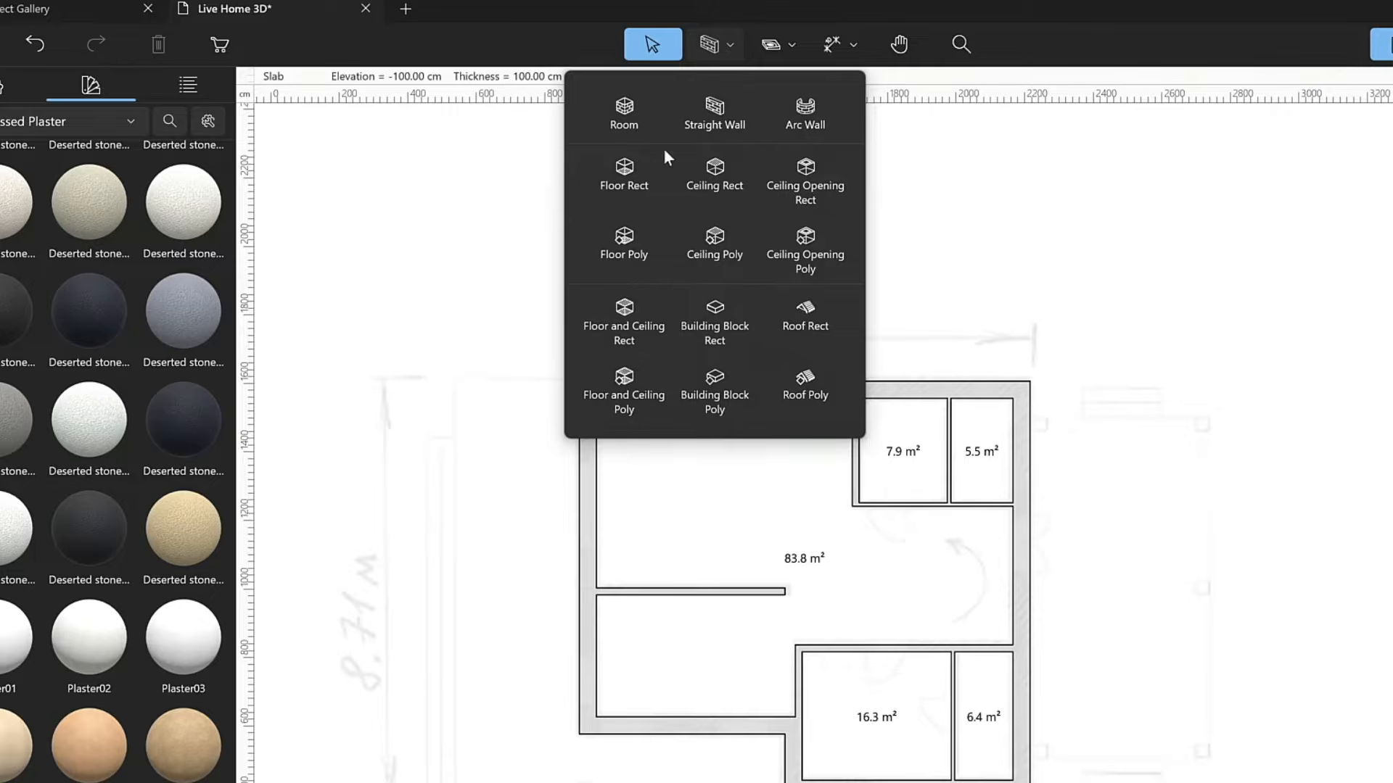
left_click(646, 171)
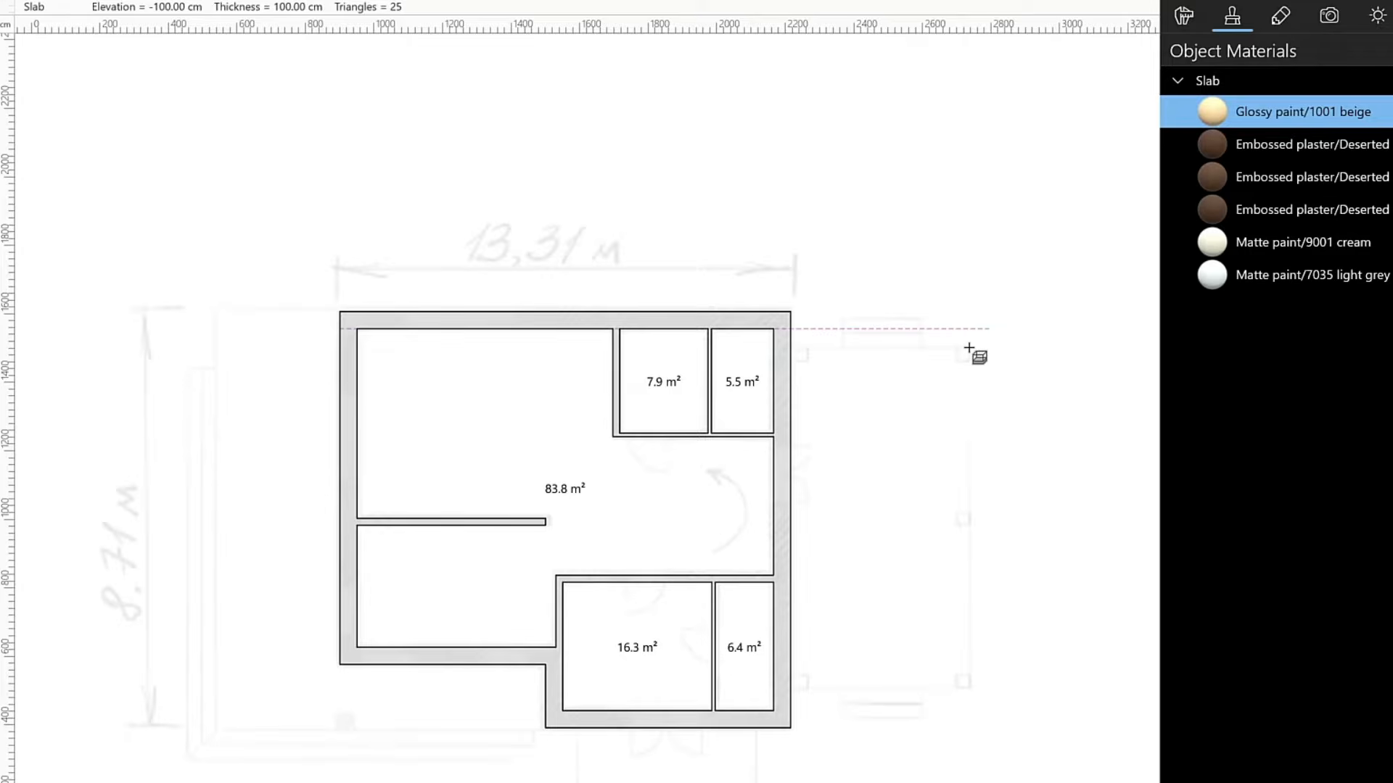
left_click(973, 356)
left_click_drag(958, 361, 791, 690)
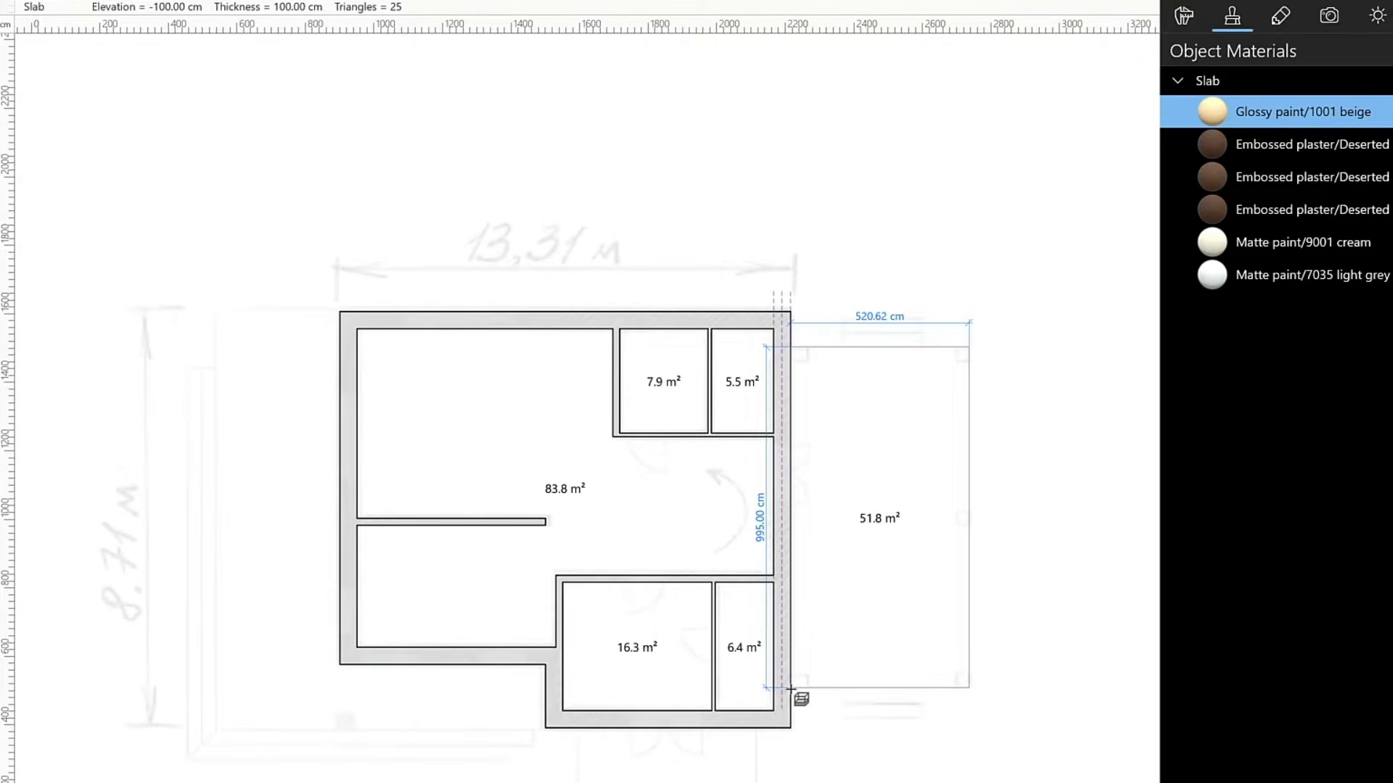
left_click(790, 690)
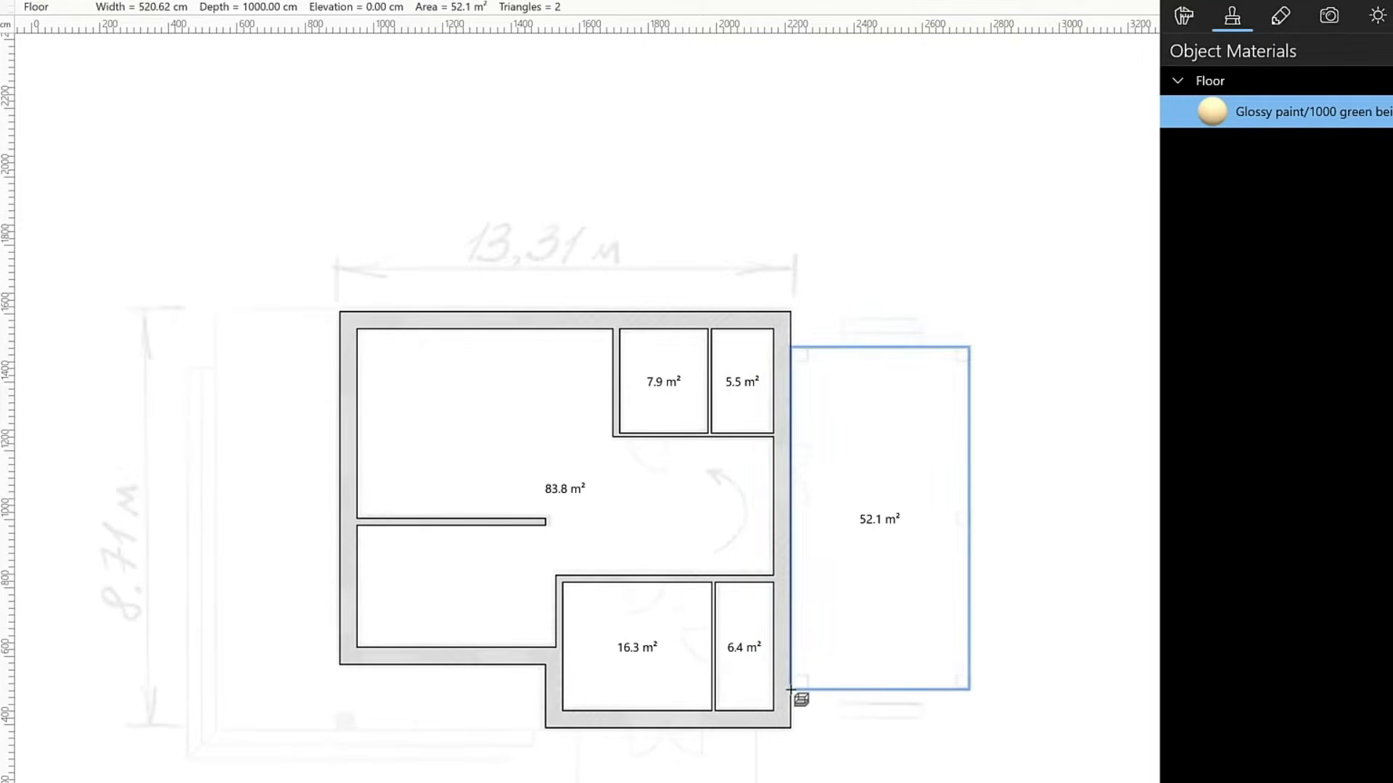
key("Escape")
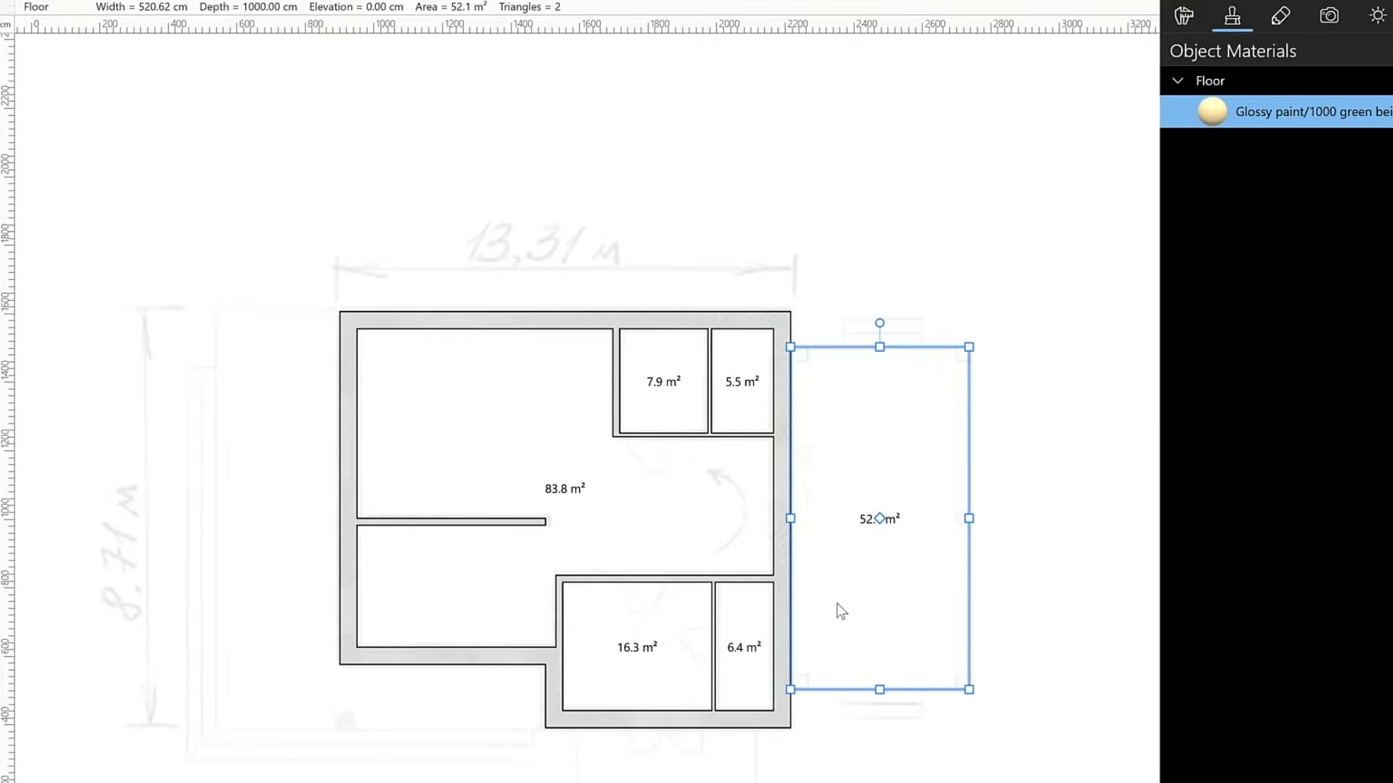
key("Escape")
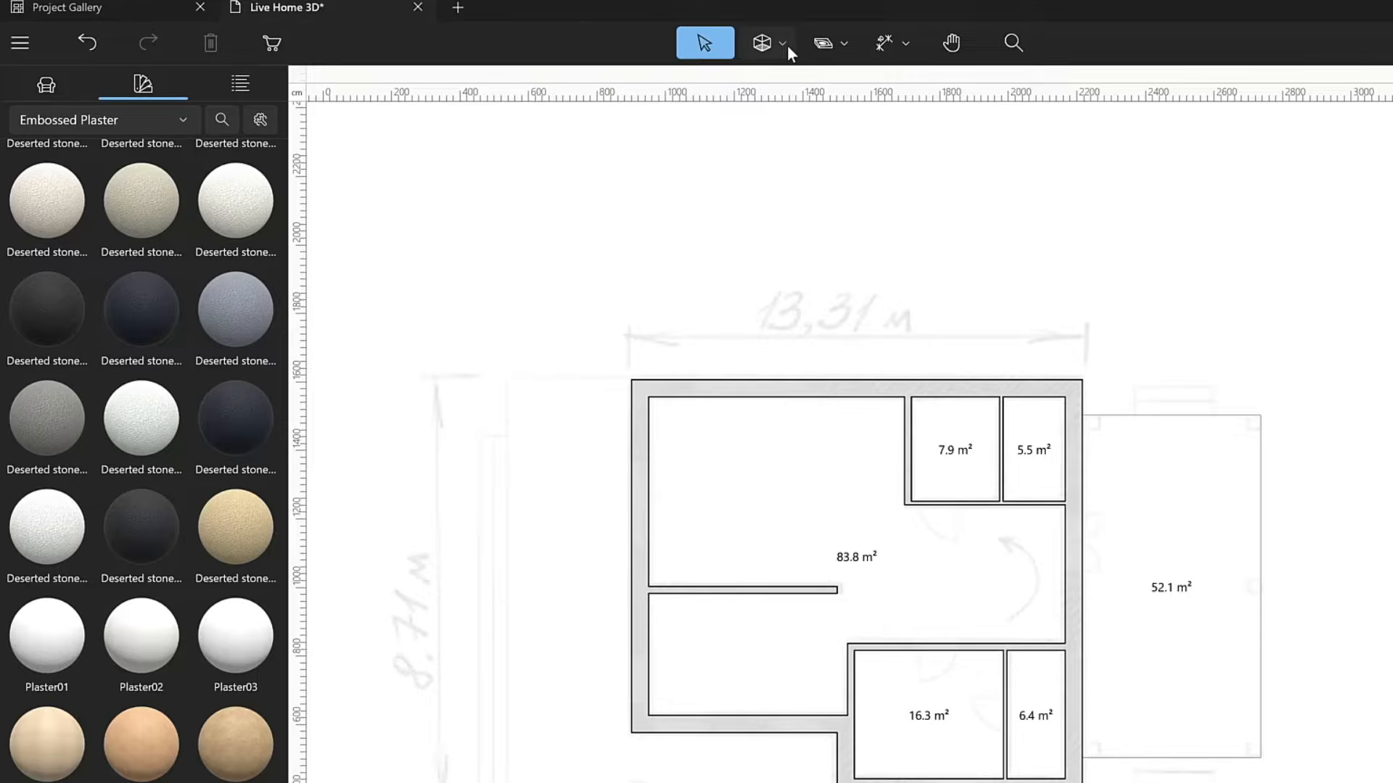
Draw a polygonal floor about 965 by 1215 cm for the L-shaped terrace wrapping around the house's stepped corner.
left_click(786, 45)
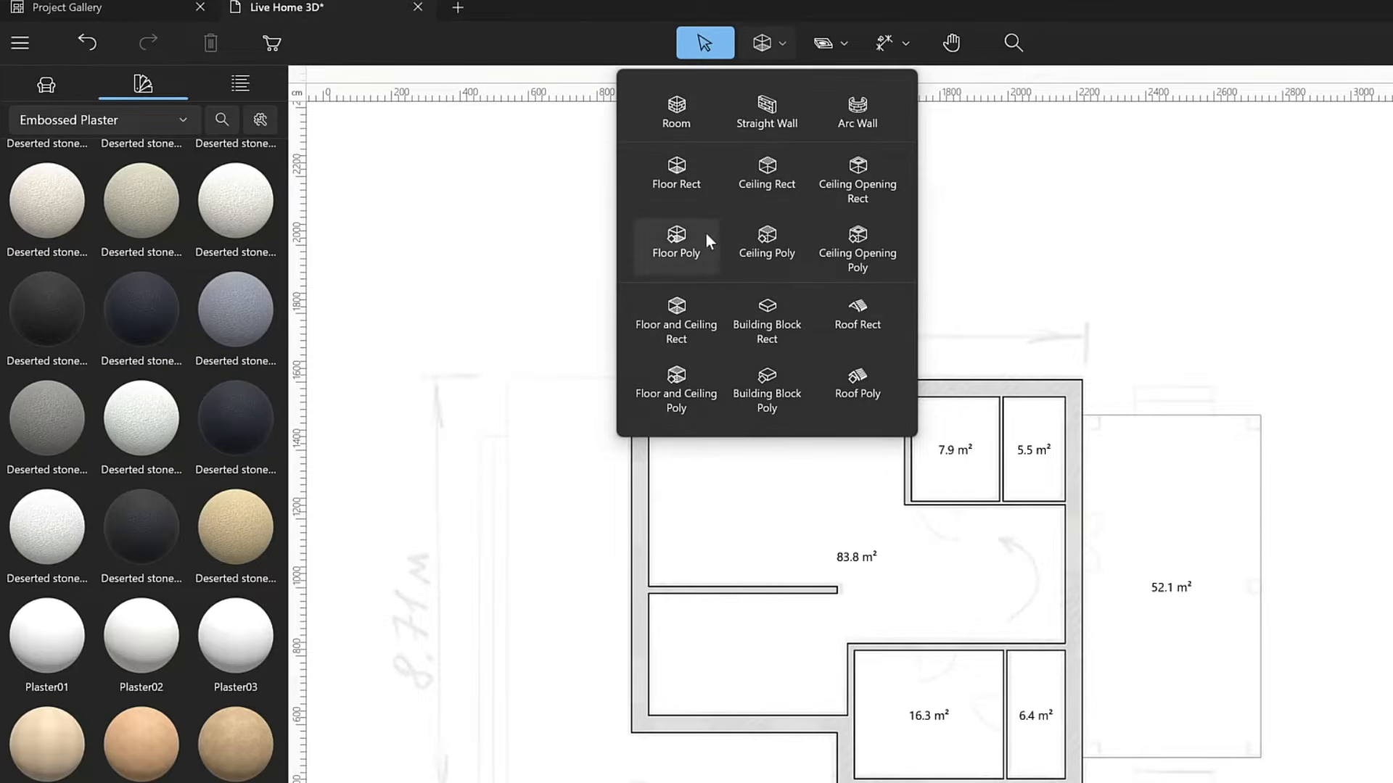
left_click(698, 253)
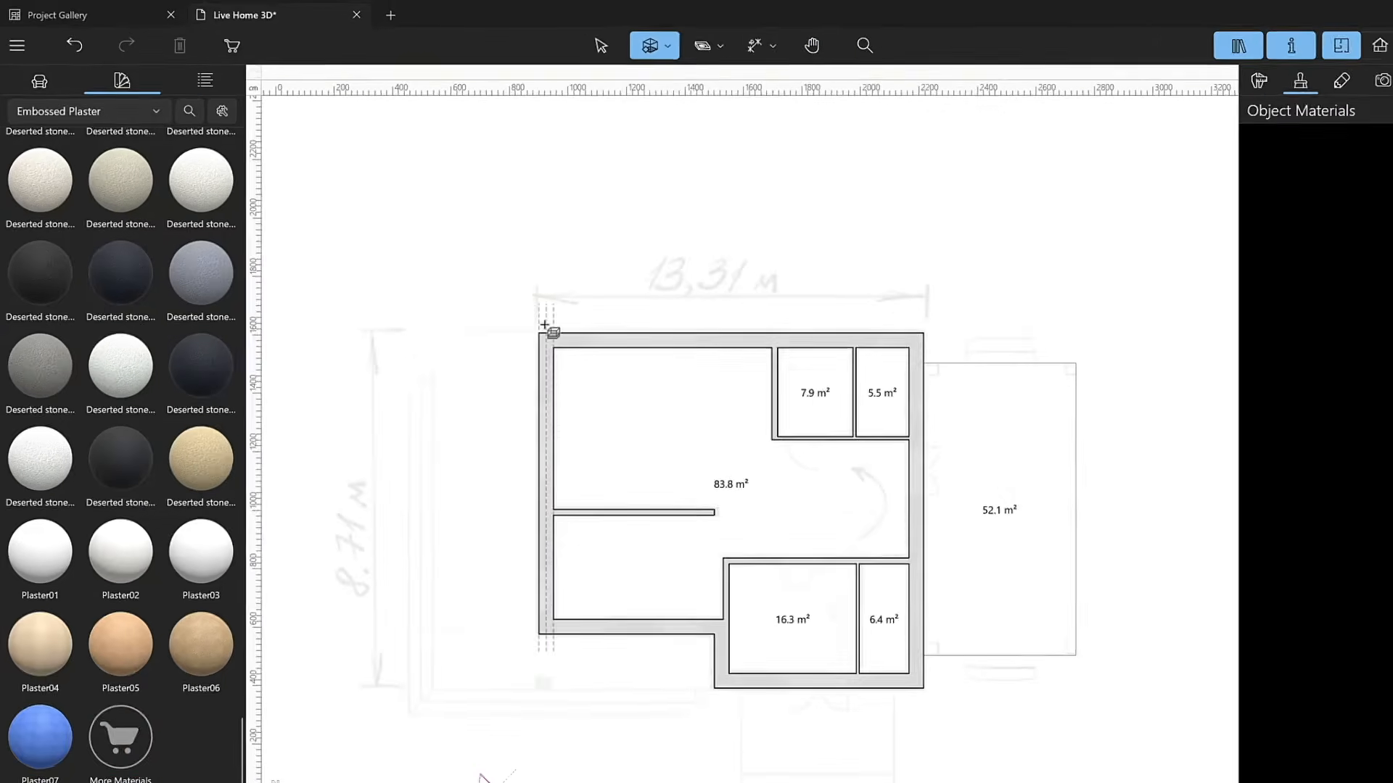
left_click(504, 317)
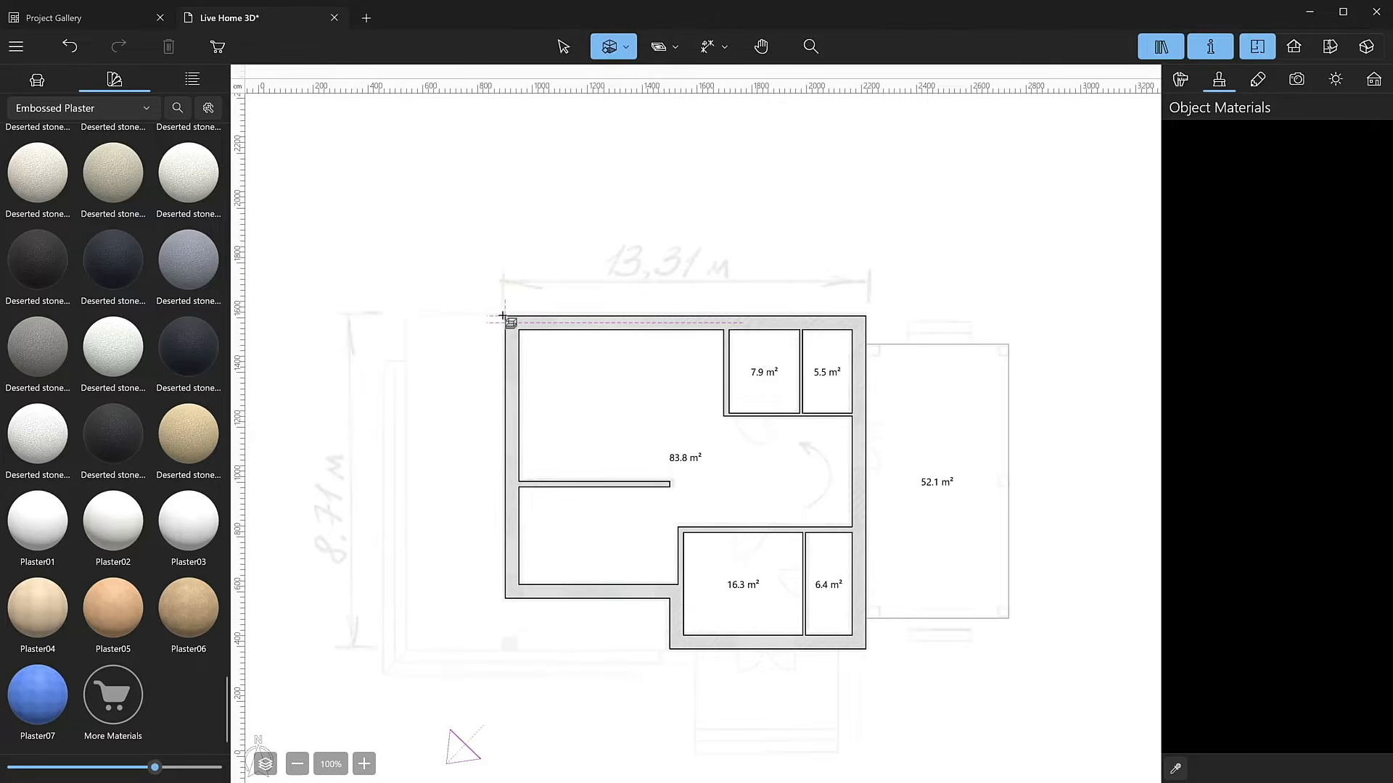
left_click(406, 649)
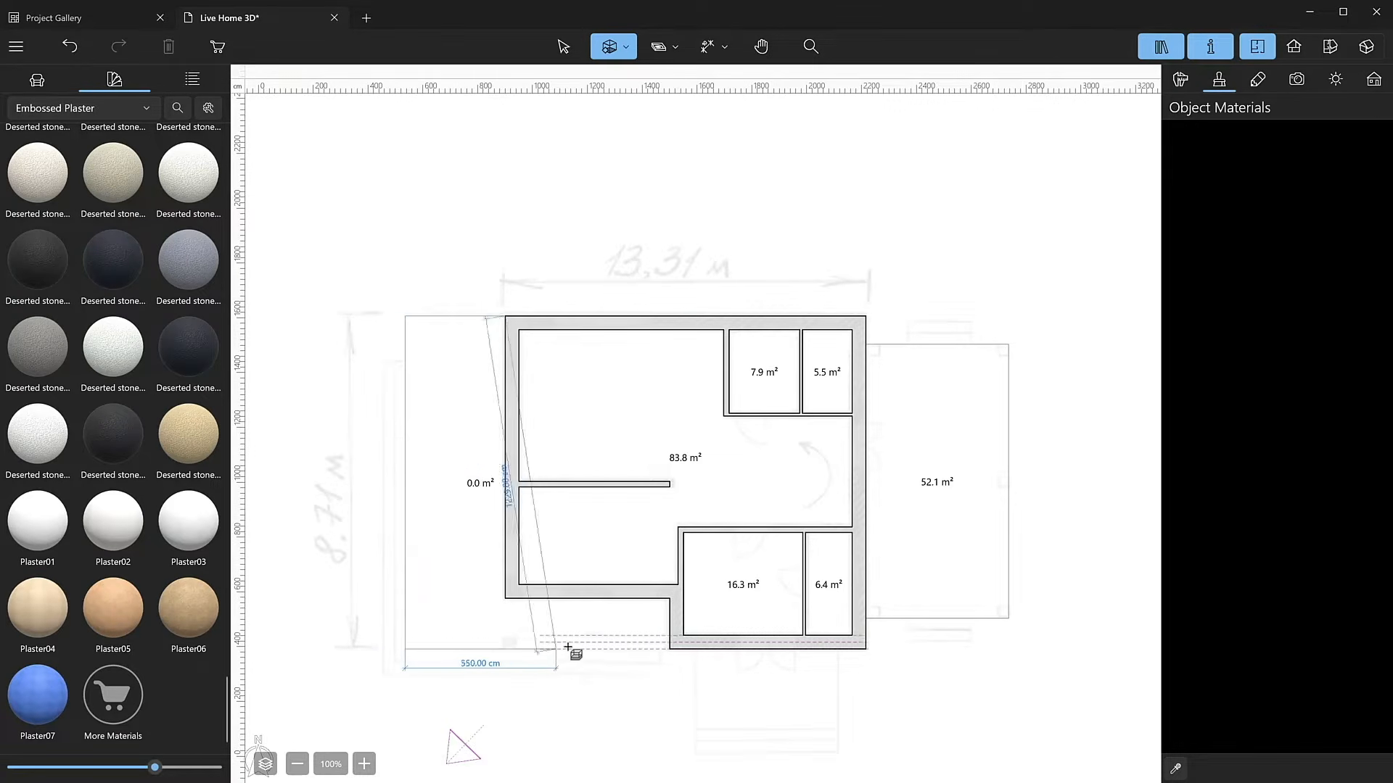
left_click(669, 649)
left_click(641, 598)
double_click(505, 598)
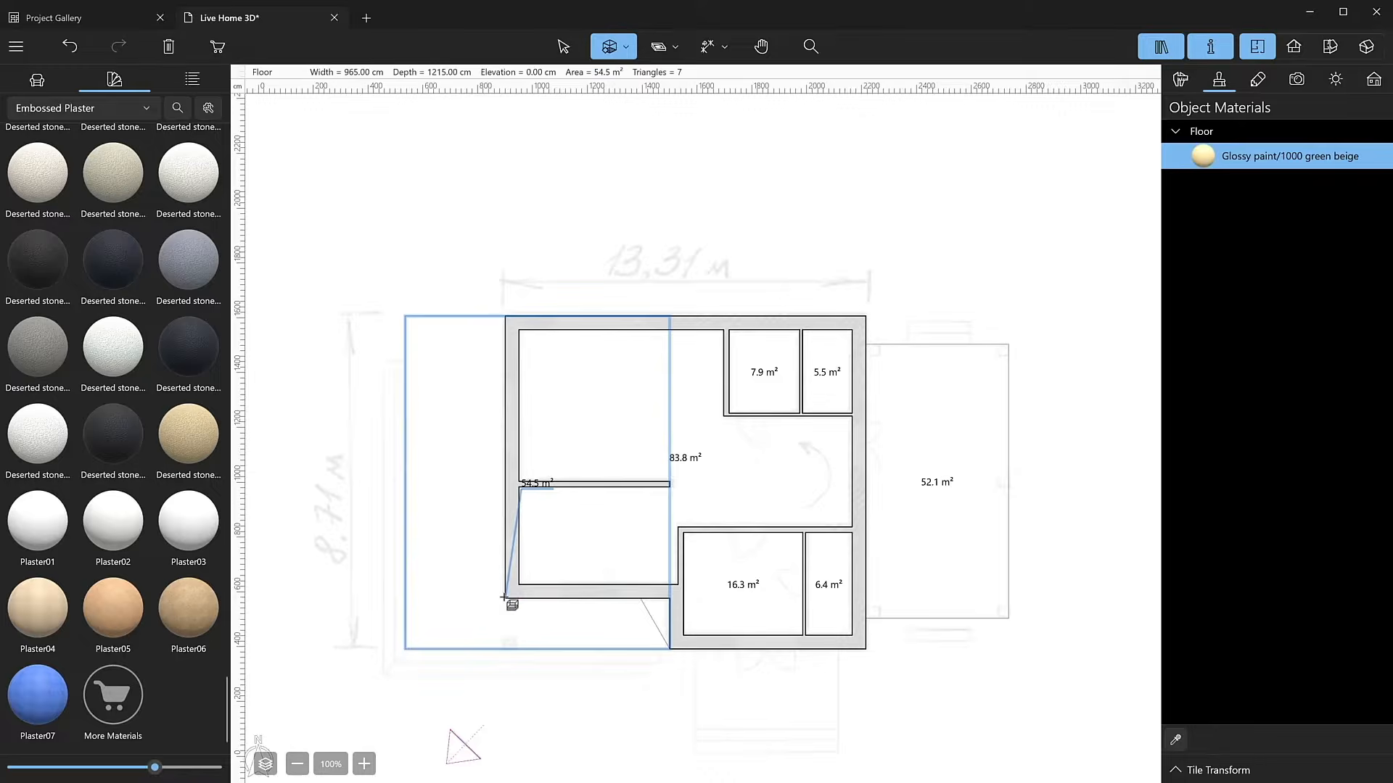
key("Escape")
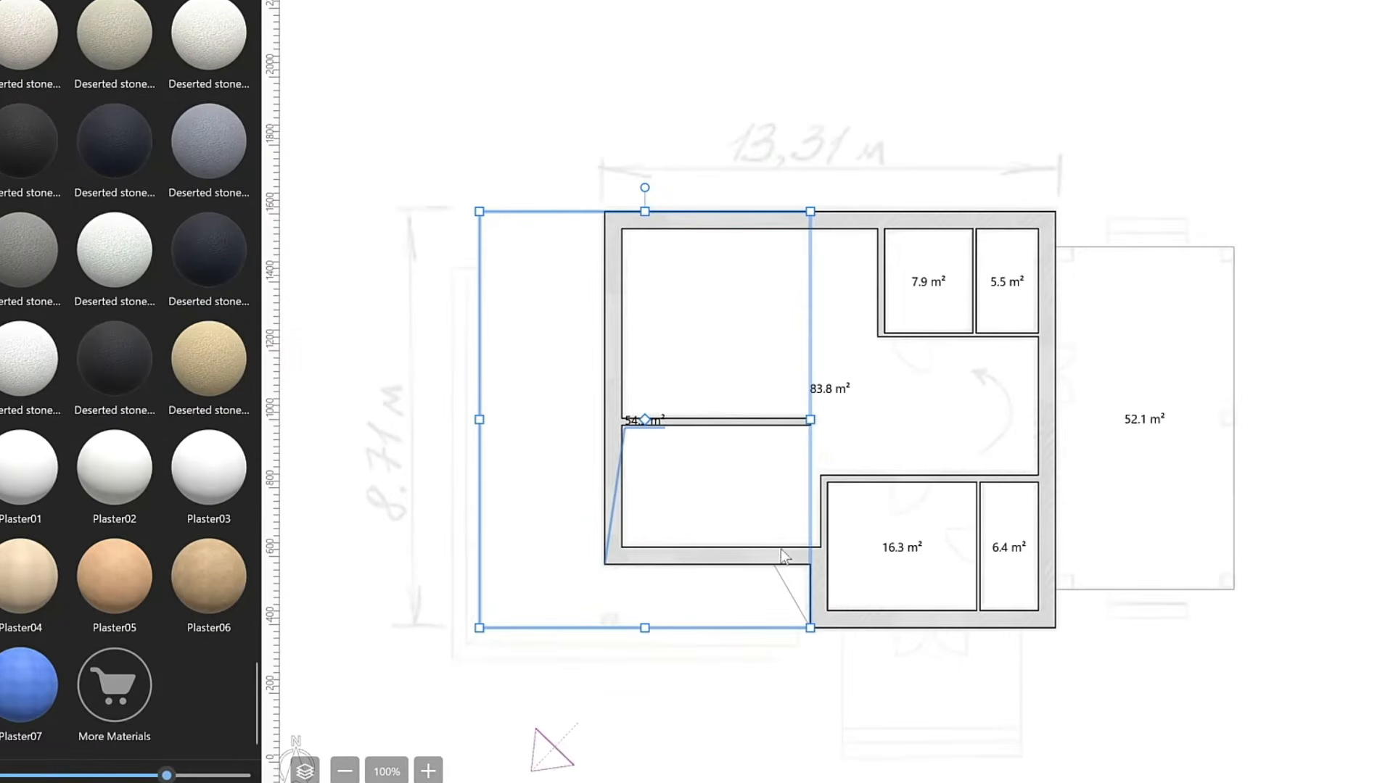
Edit the L-shaped terrace's contour, moving the misplaced point to the inner wall corner, and shift its area label.
right_click(777, 572)
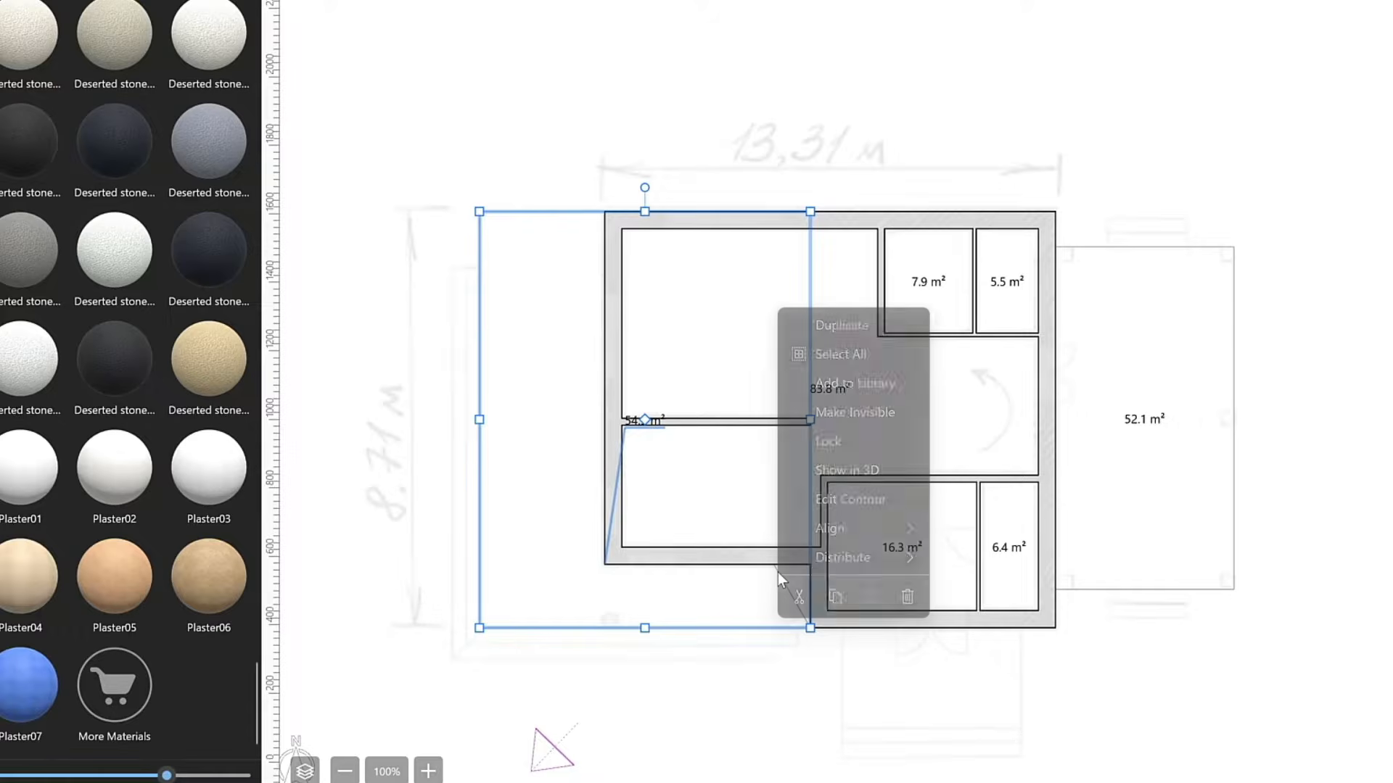
left_click(824, 507)
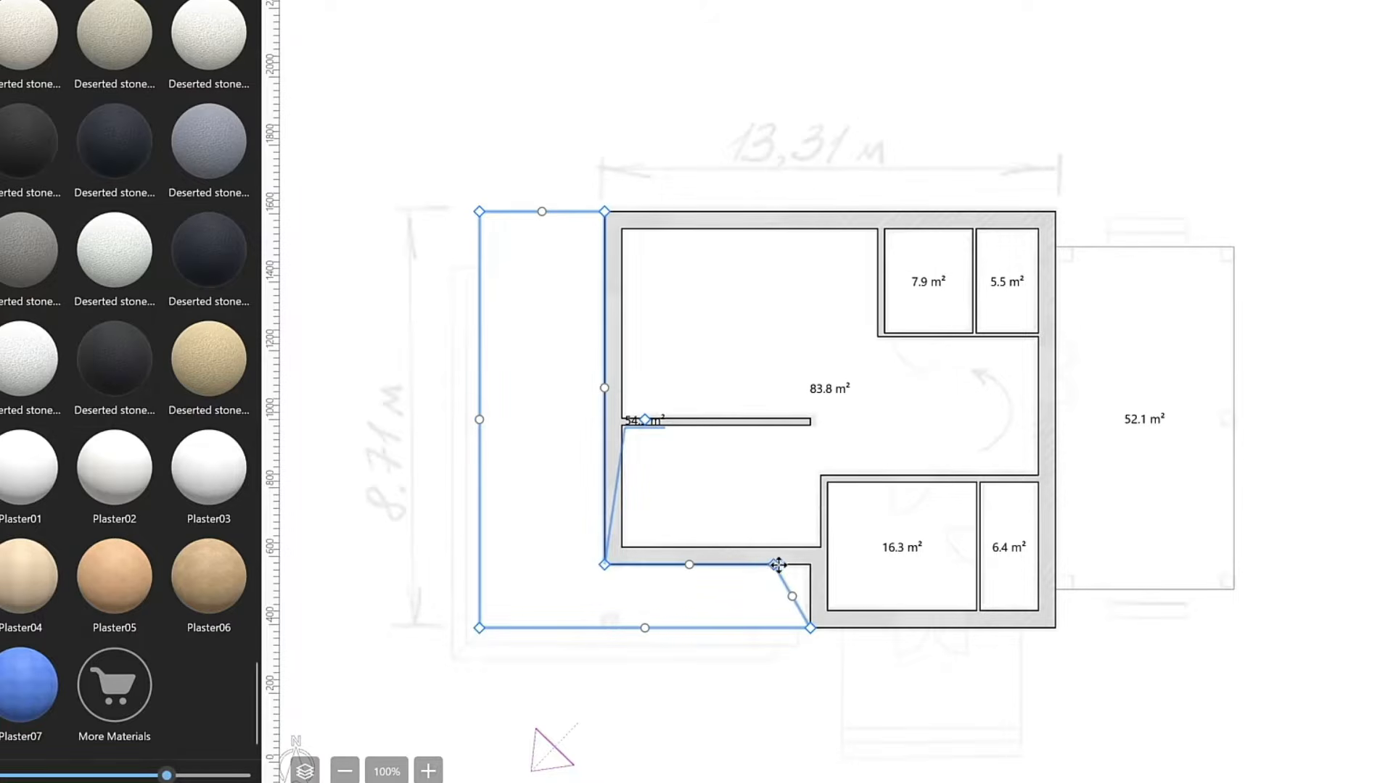
left_click_drag(777, 566, 811, 565)
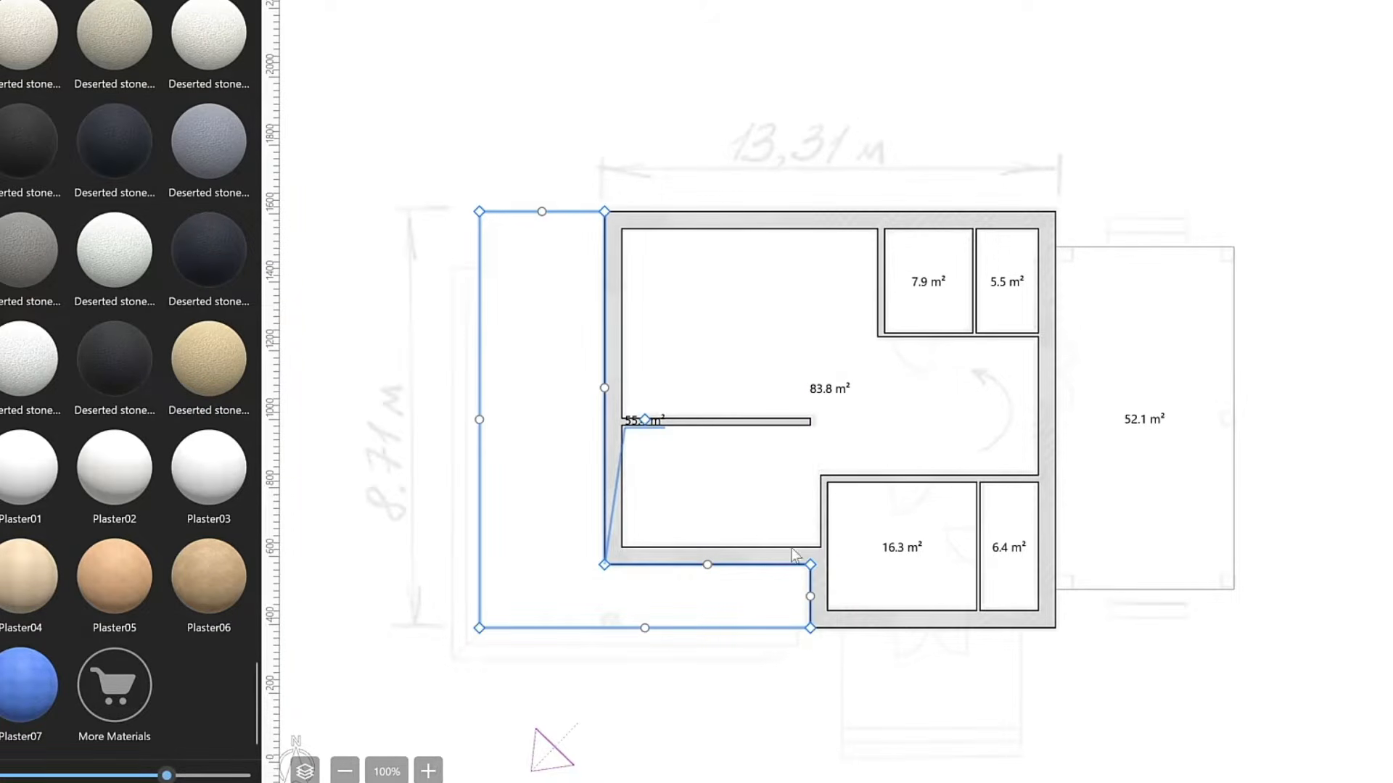
left_click_drag(637, 424, 622, 418)
Try adding and removing a contour point on the L-shaped terrace's long outer edge and bending that edge into an arc.
right_click(686, 628)
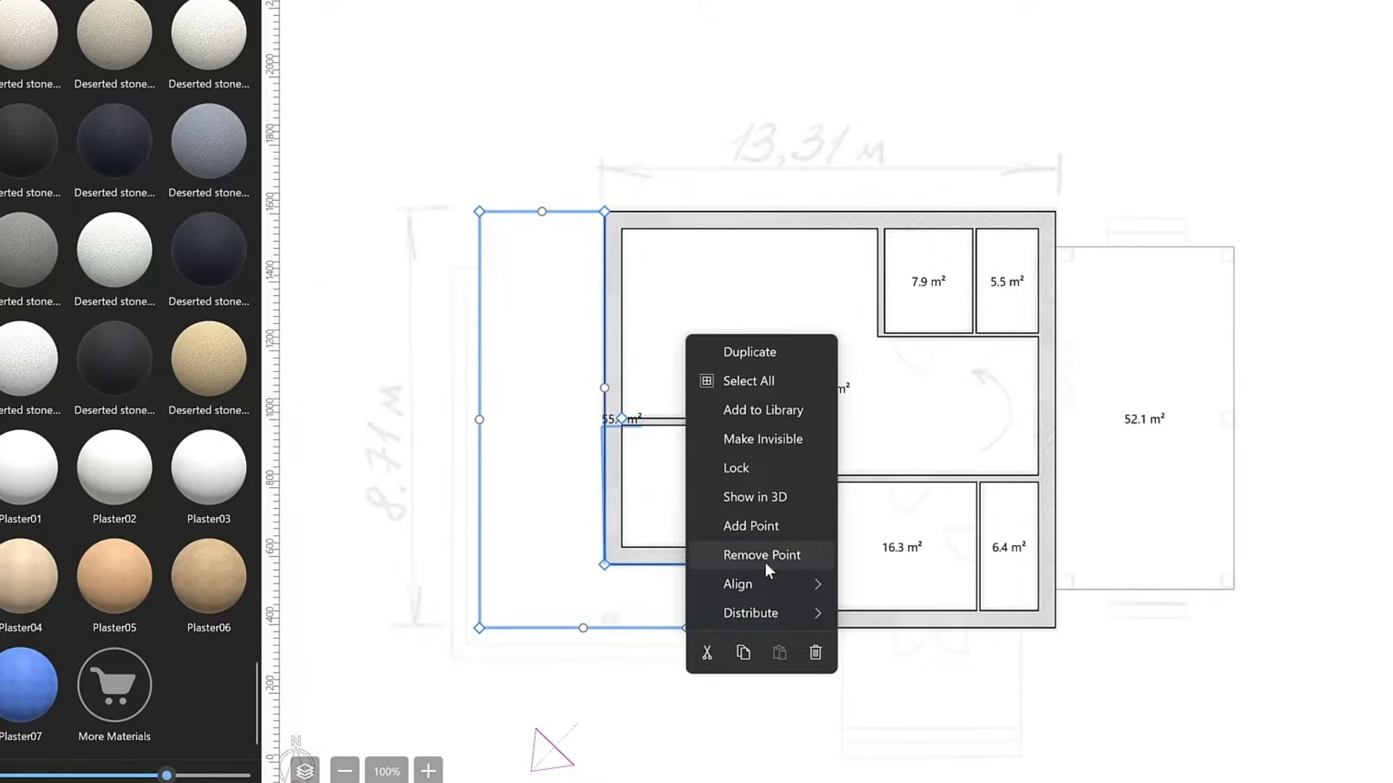
left_click(667, 598)
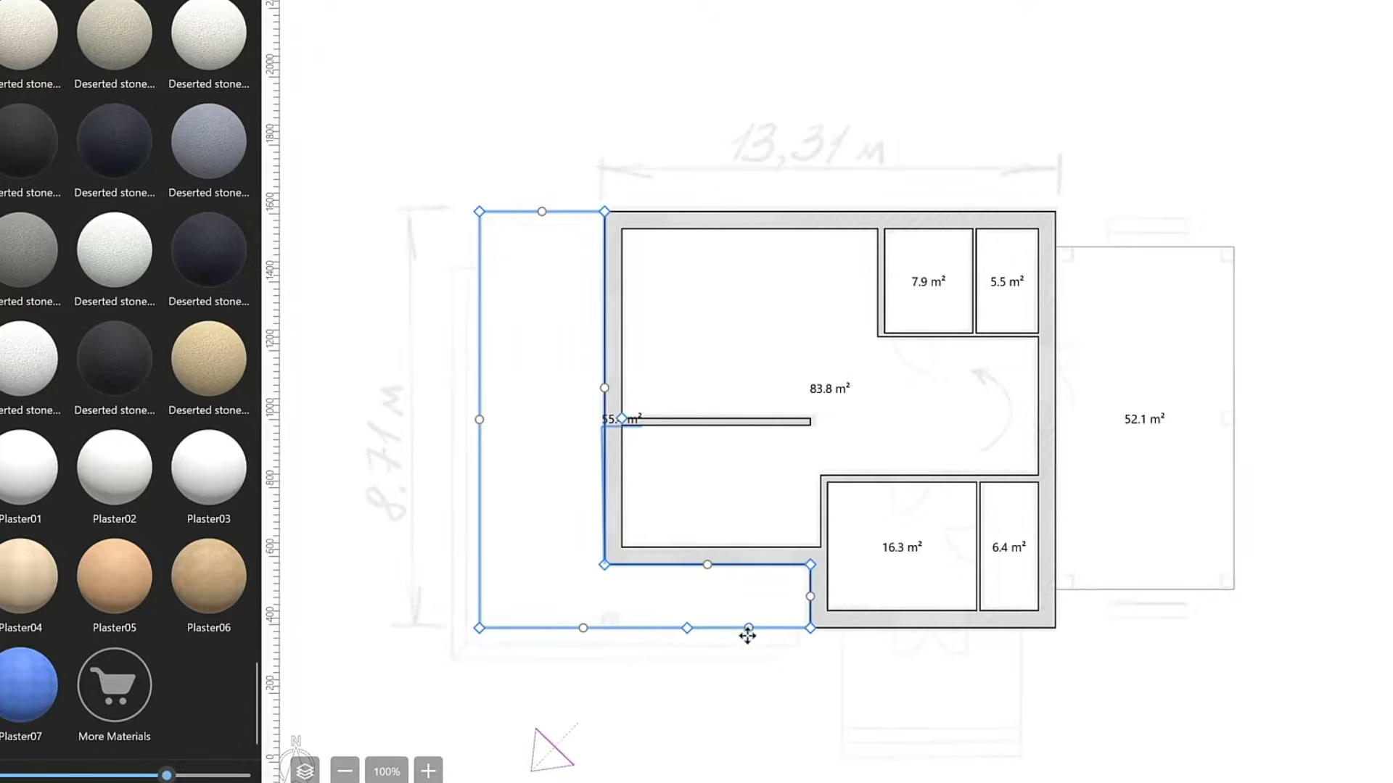
left_click_drag(748, 628, 746, 628)
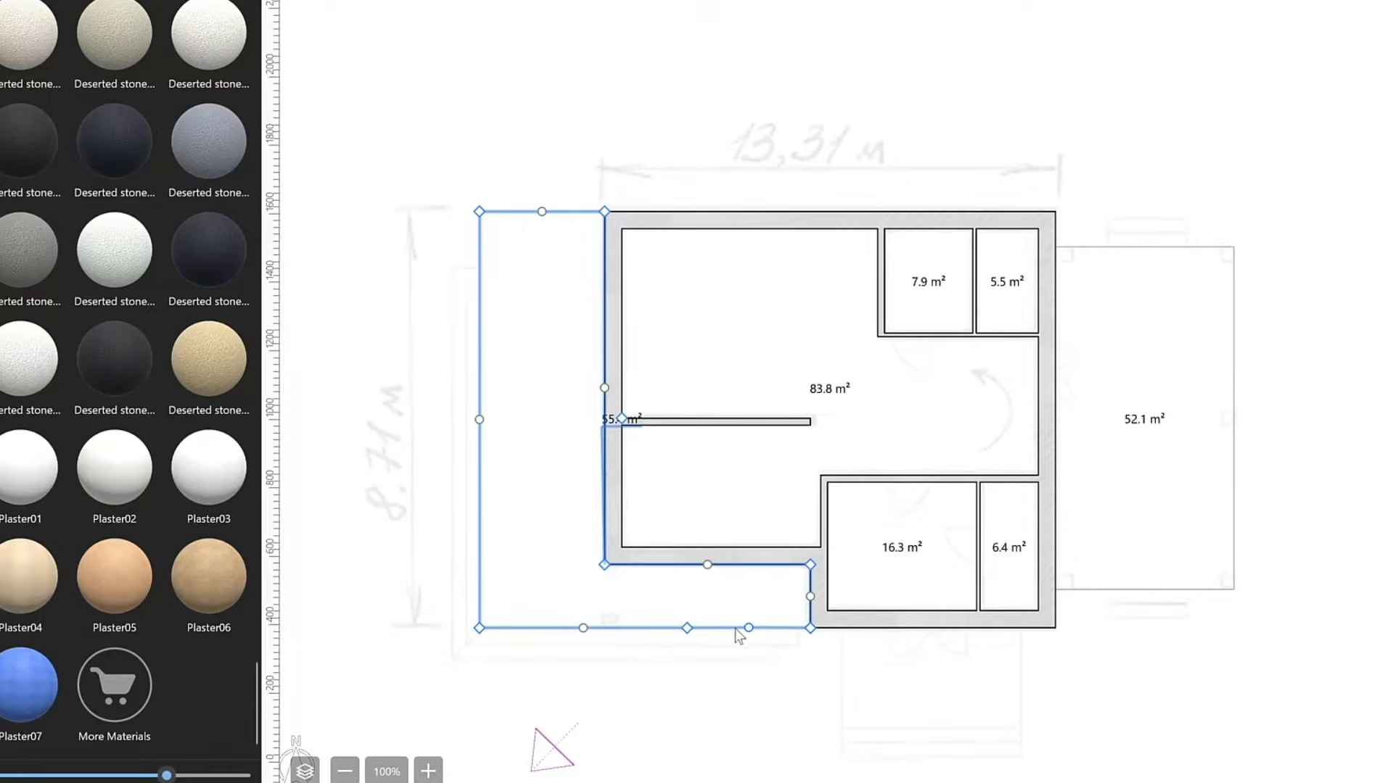
right_click(687, 627)
left_click(760, 554)
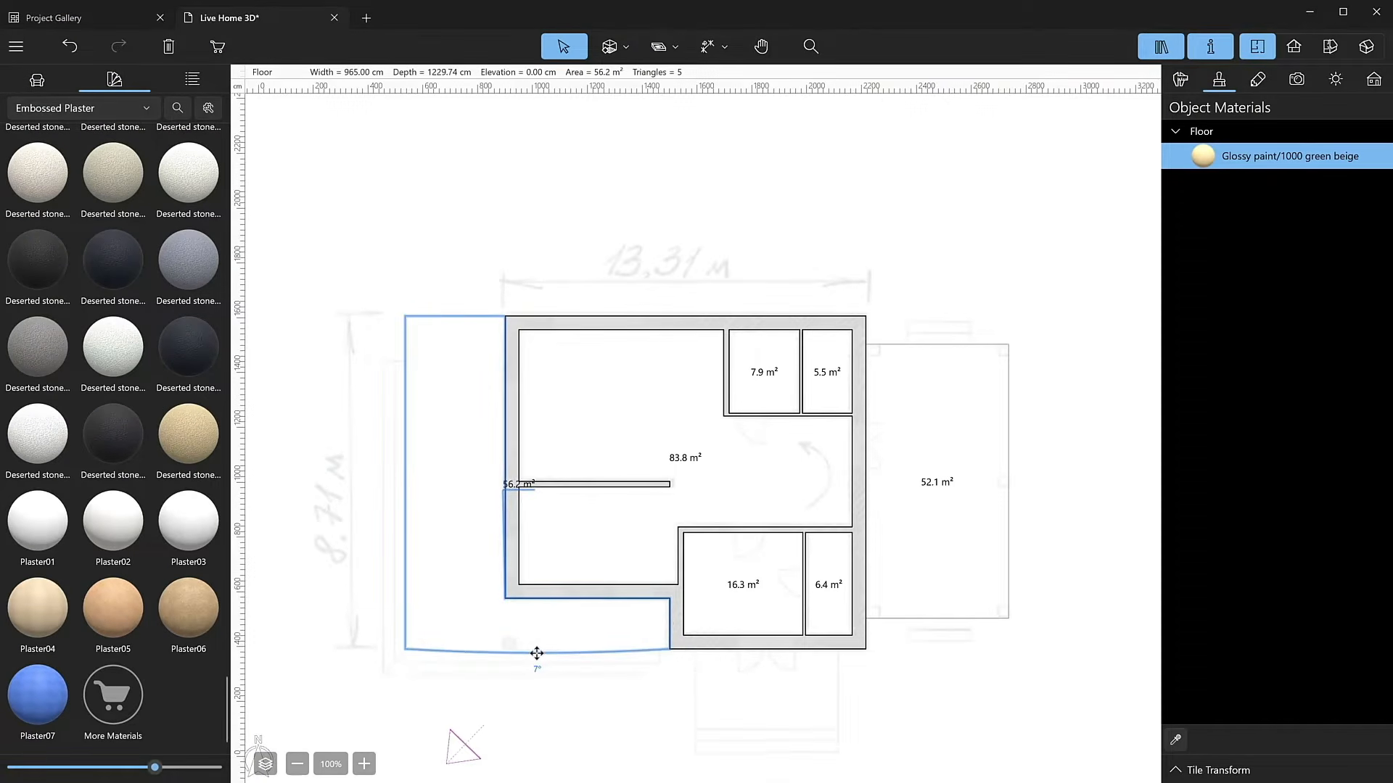
left_click(600, 245)
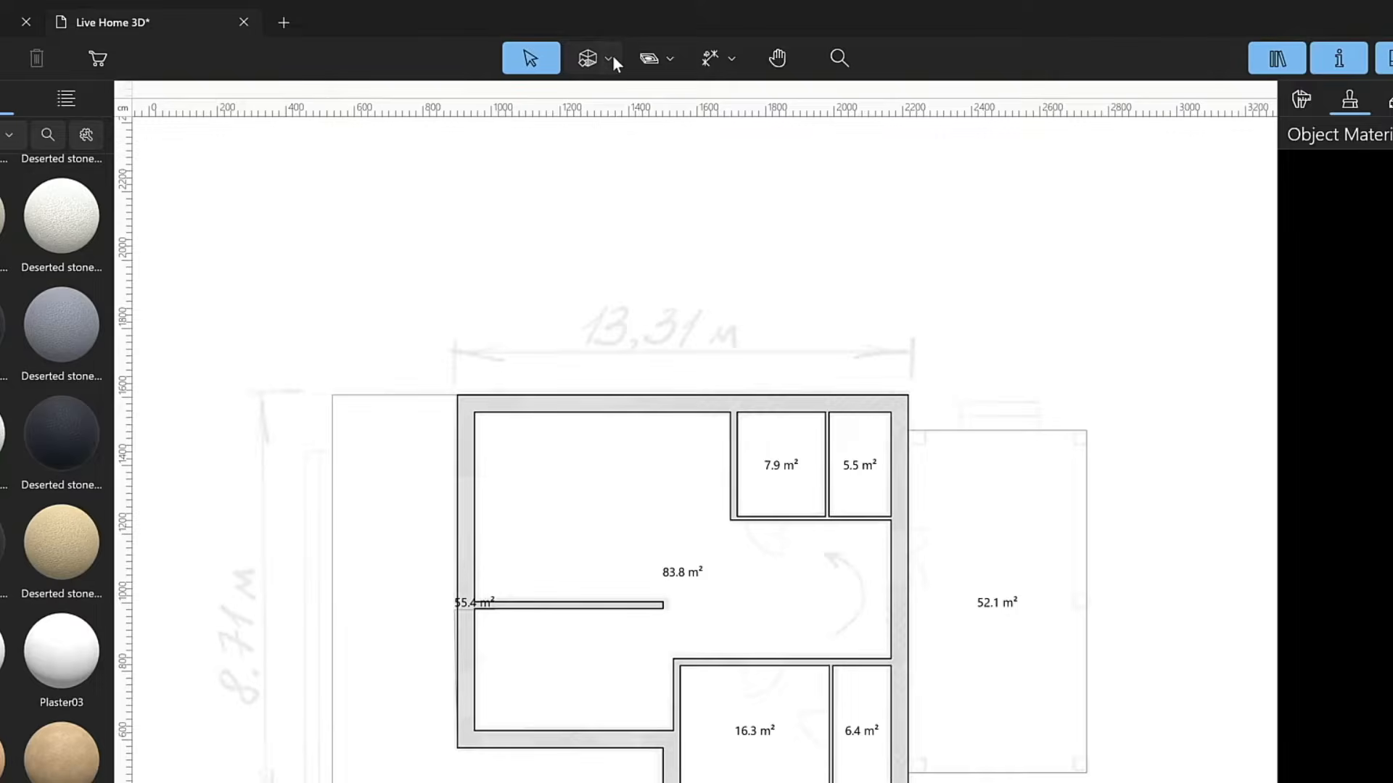
Look through the building tools for the rectangular building block and show the Shapes category of the object library.
left_click(612, 56)
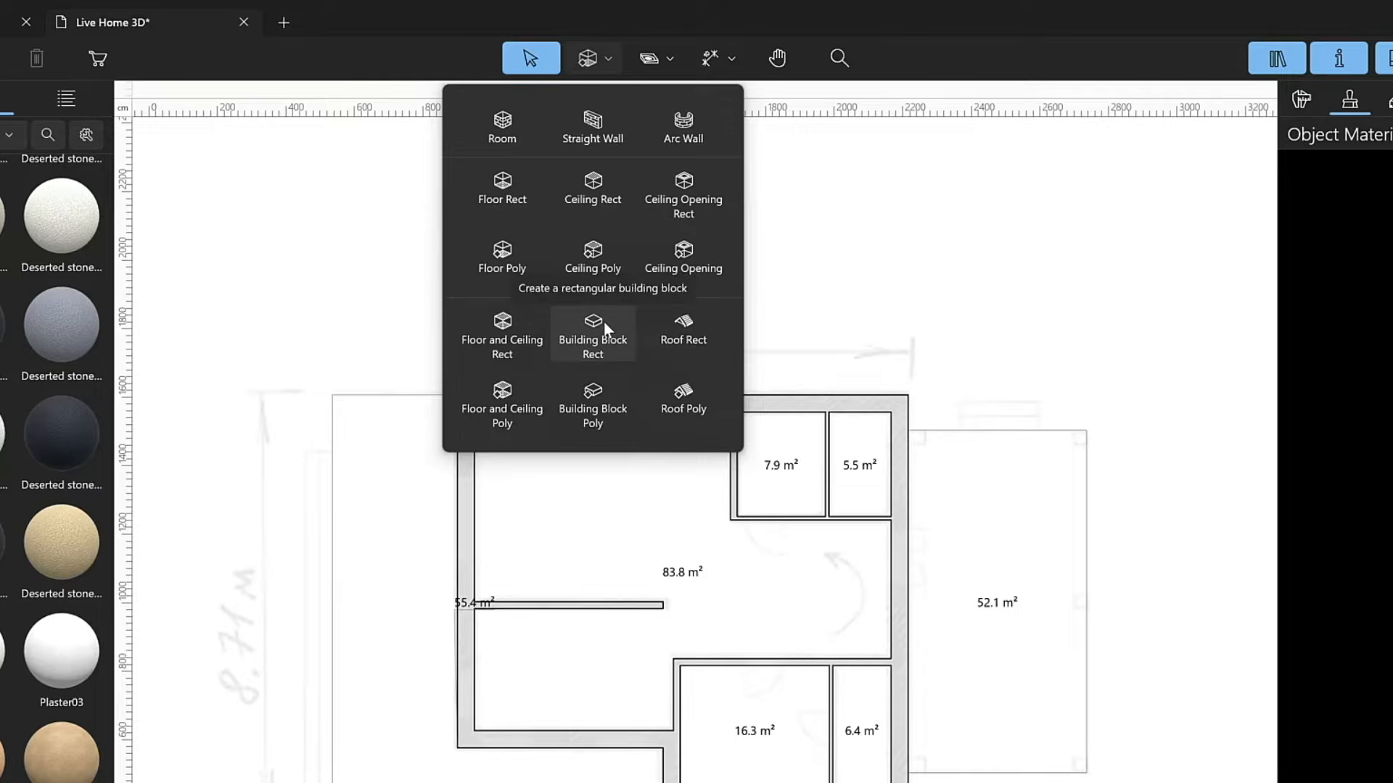
left_click(611, 59)
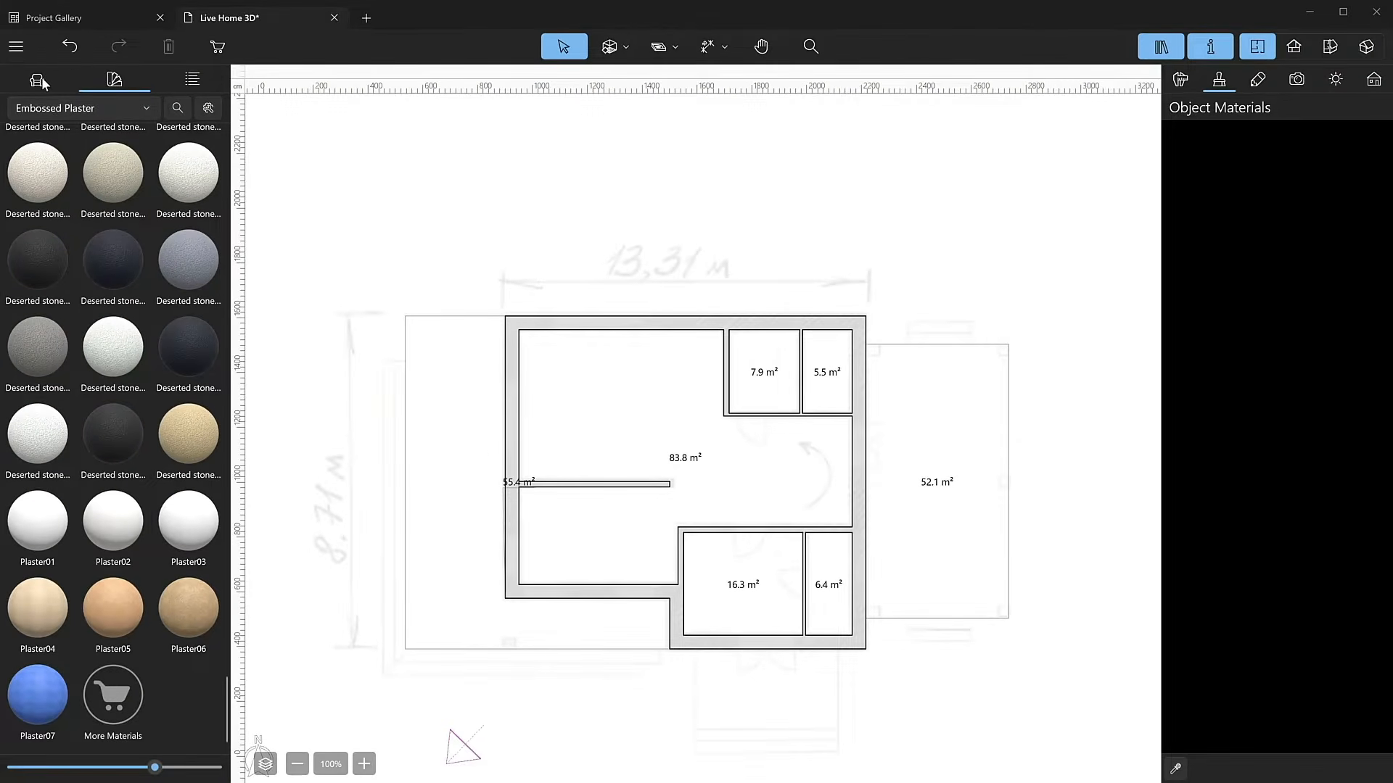
left_click(39, 81)
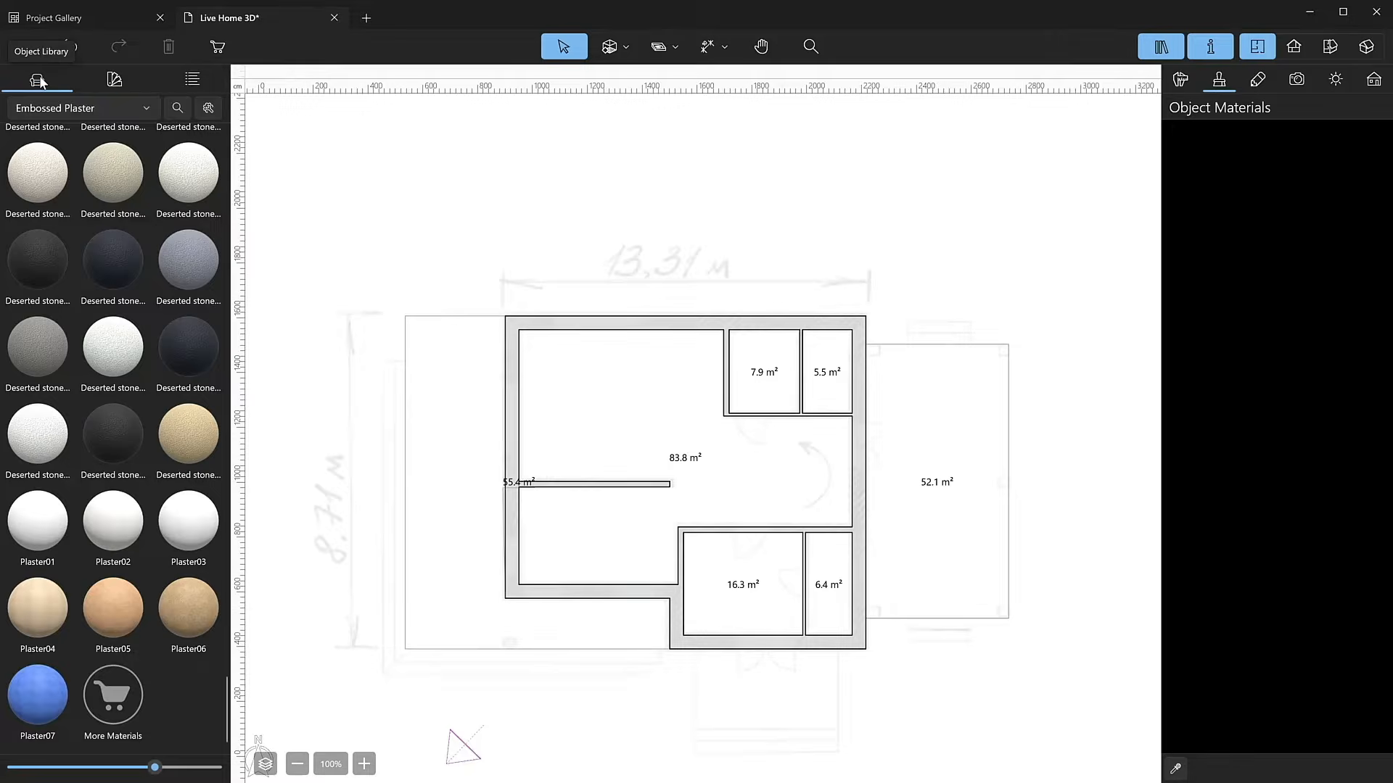
left_click(67, 108)
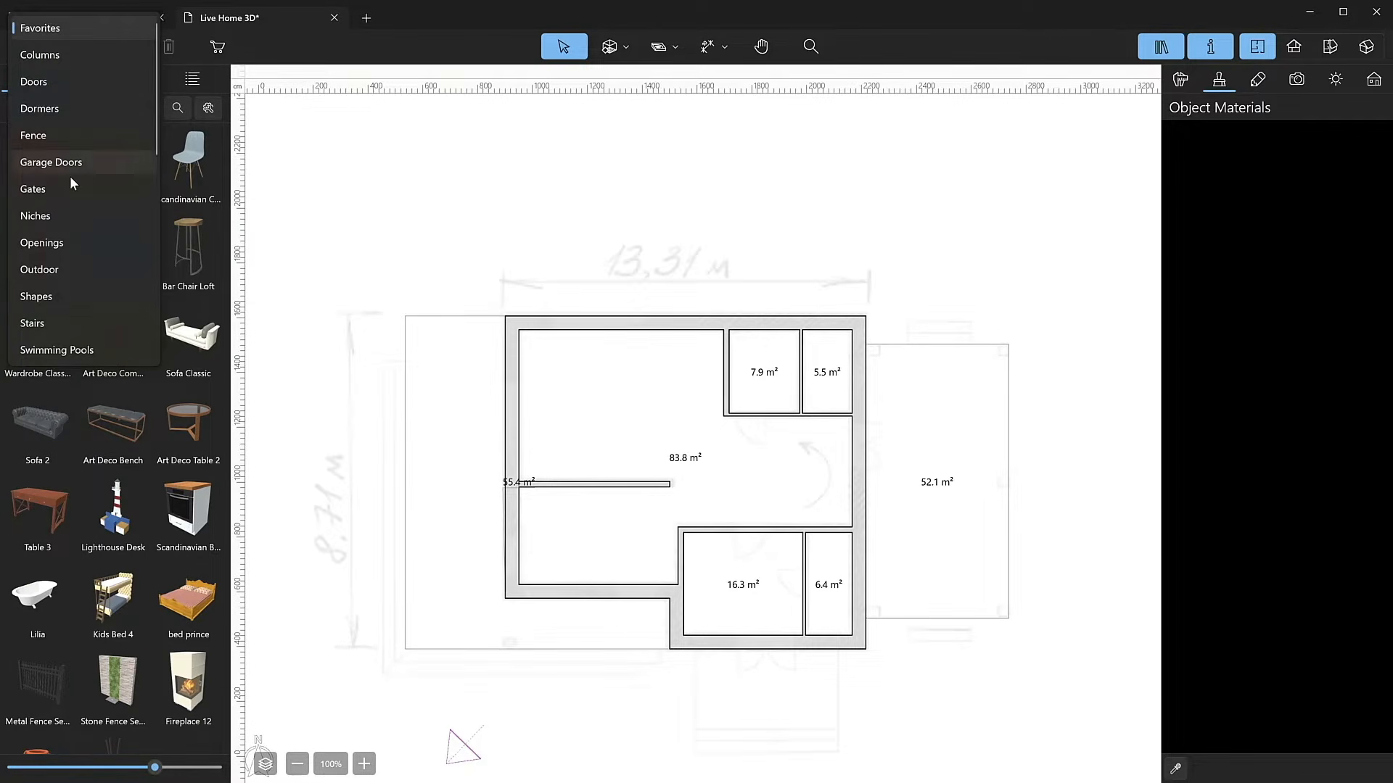
left_click(79, 296)
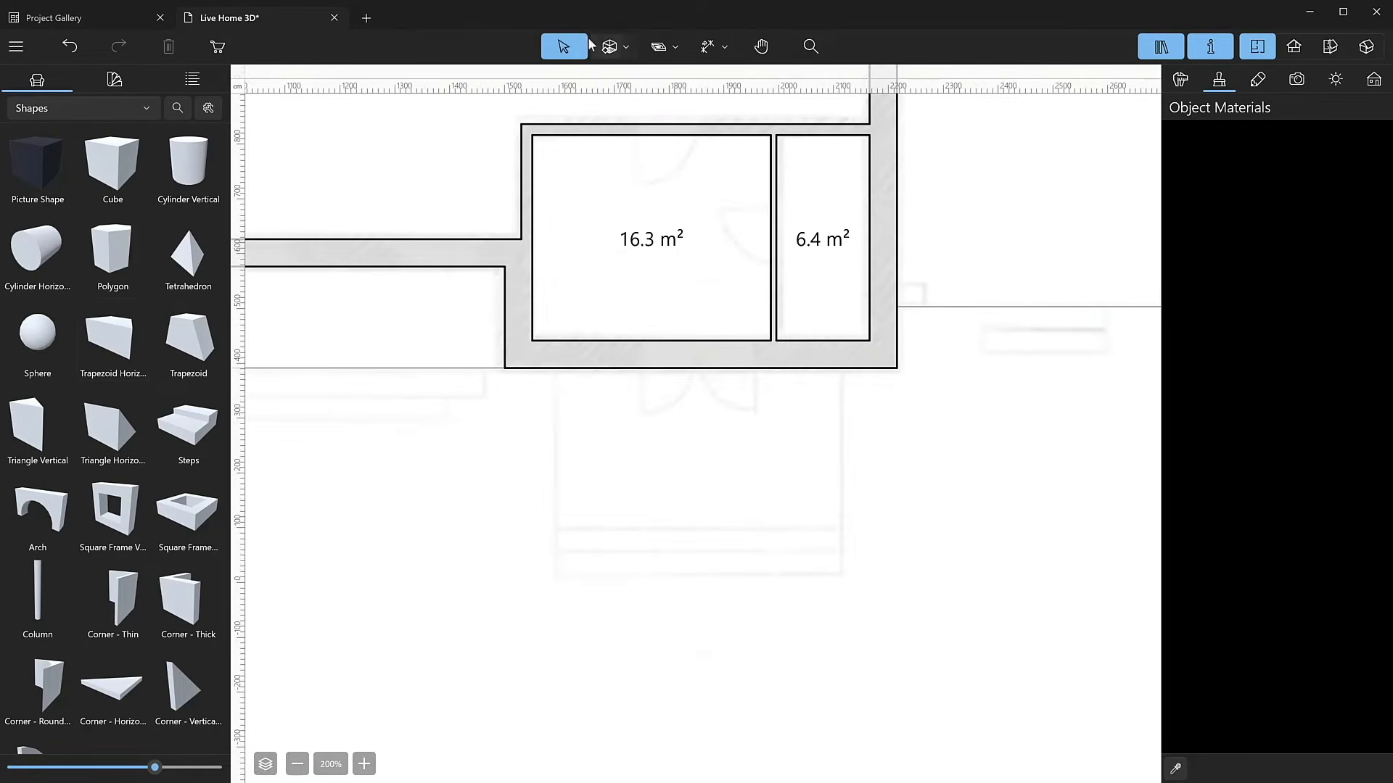
Draw a rectangular building block about 525 by 40 cm over the inner stair tread of the entrance porch outline.
left_click(629, 50)
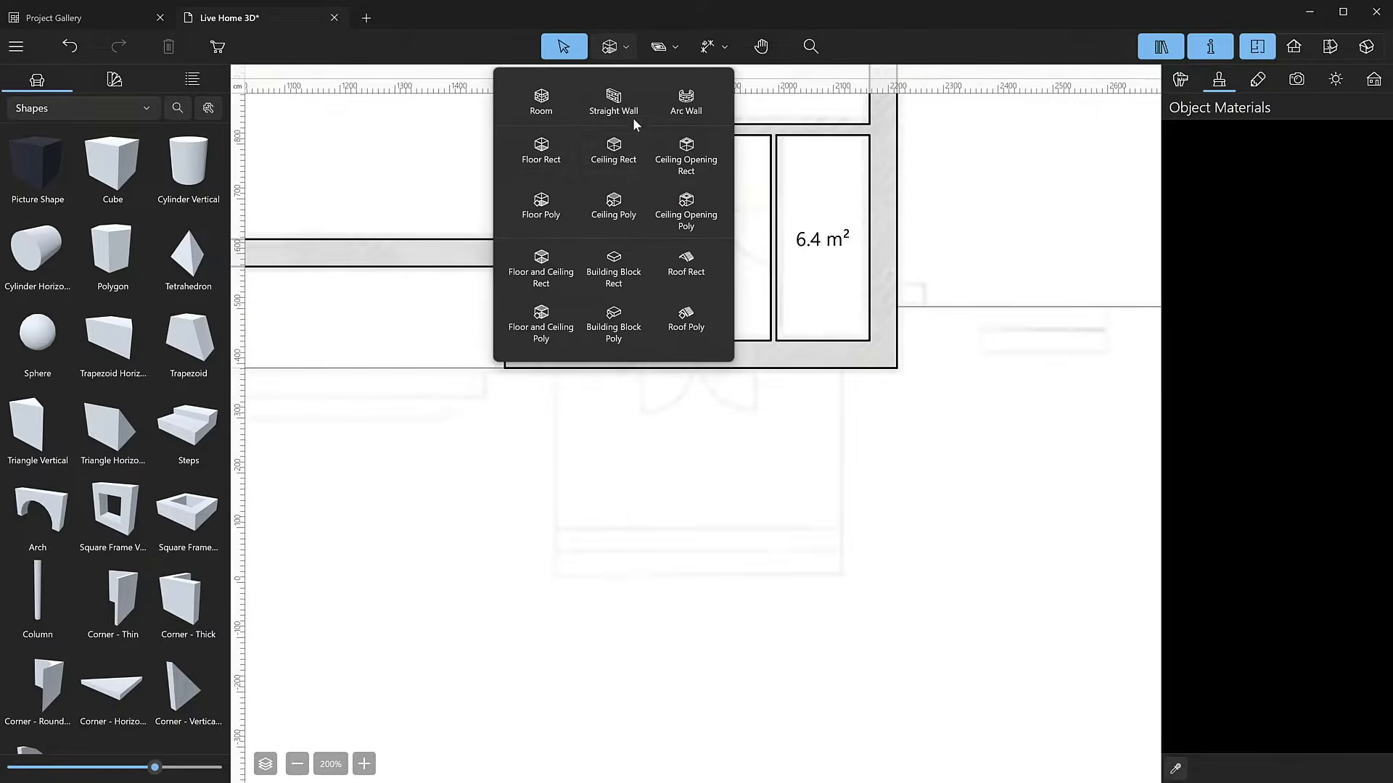
left_click(625, 261)
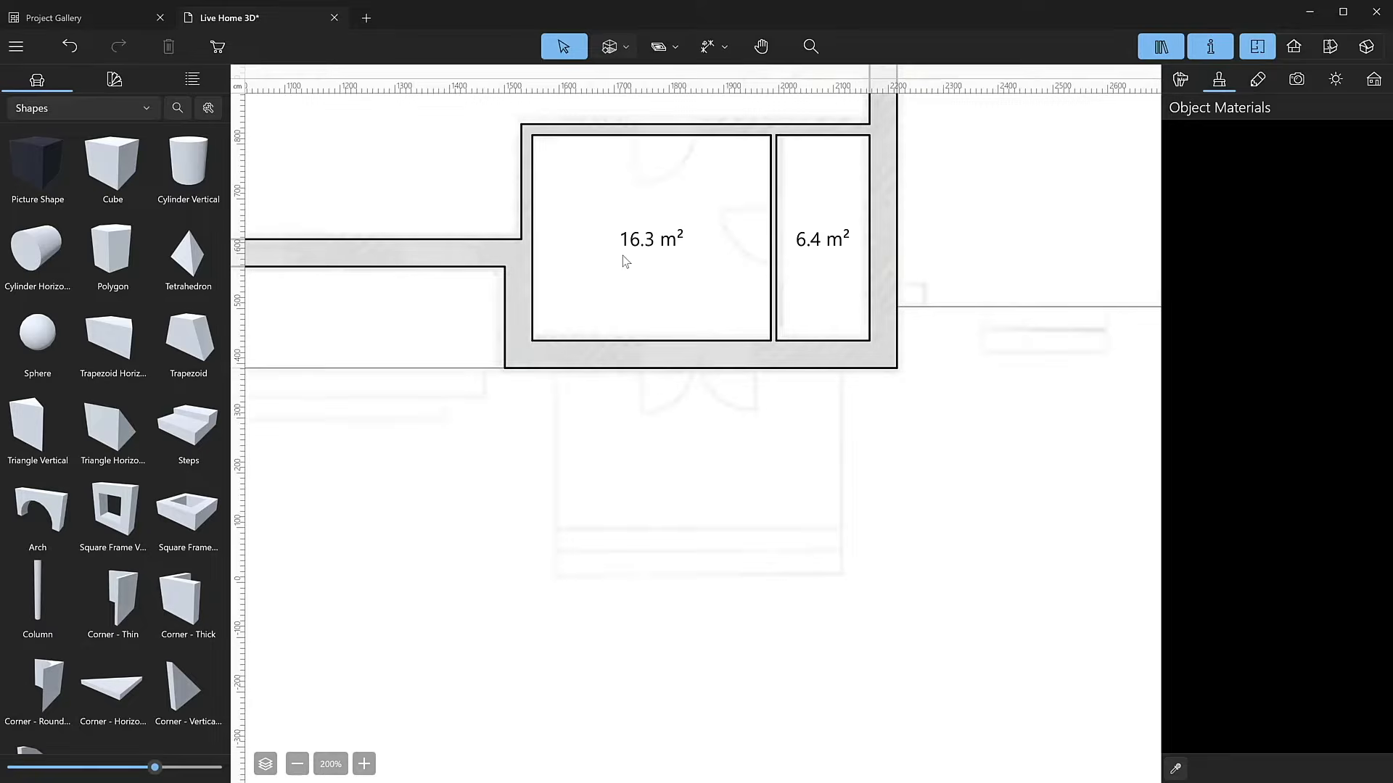
left_click(555, 550)
left_click(844, 551)
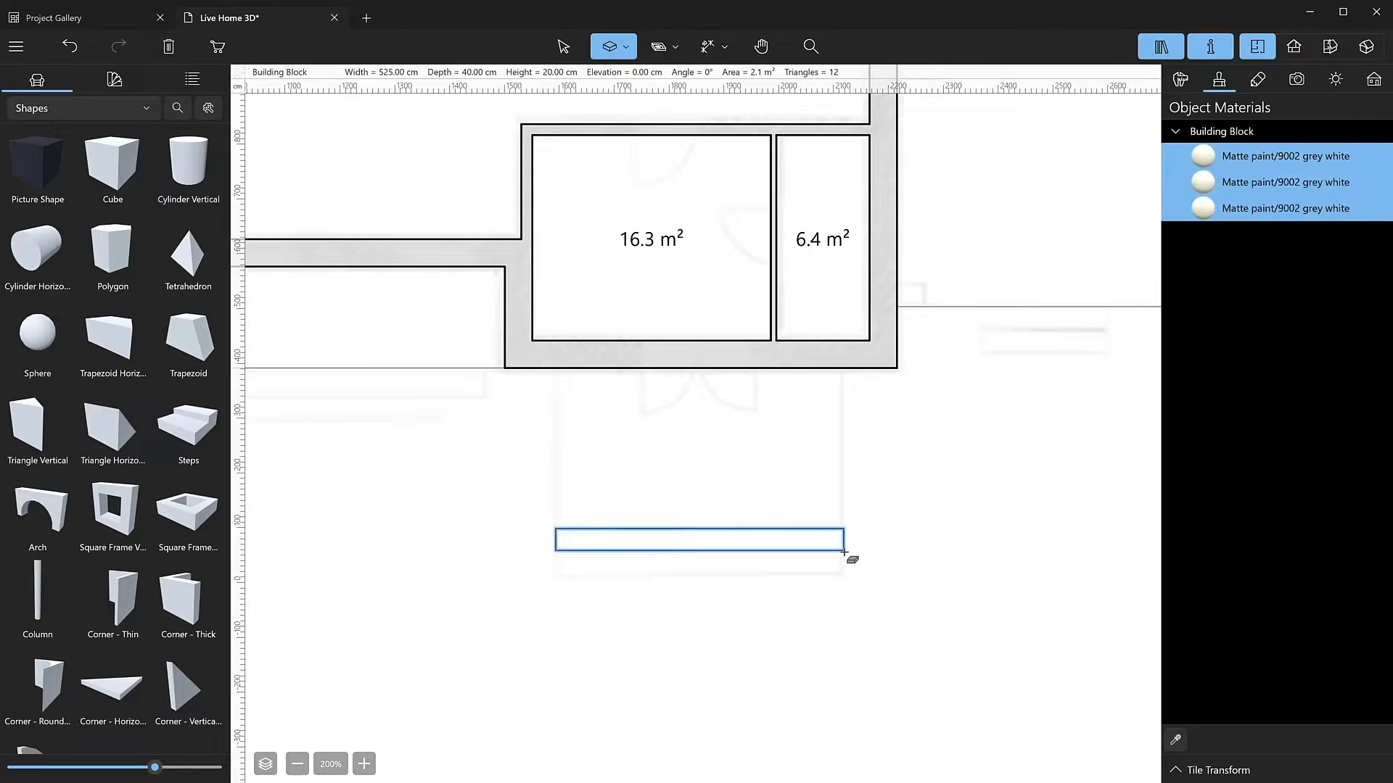
key("Escape")
Duplicate the stair block and place the copy directly in front of it on the outer tread outline.
key("ctrl+c")
left_click(789, 575)
key("ctrl+v")
left_click_drag(789, 575, 705, 563)
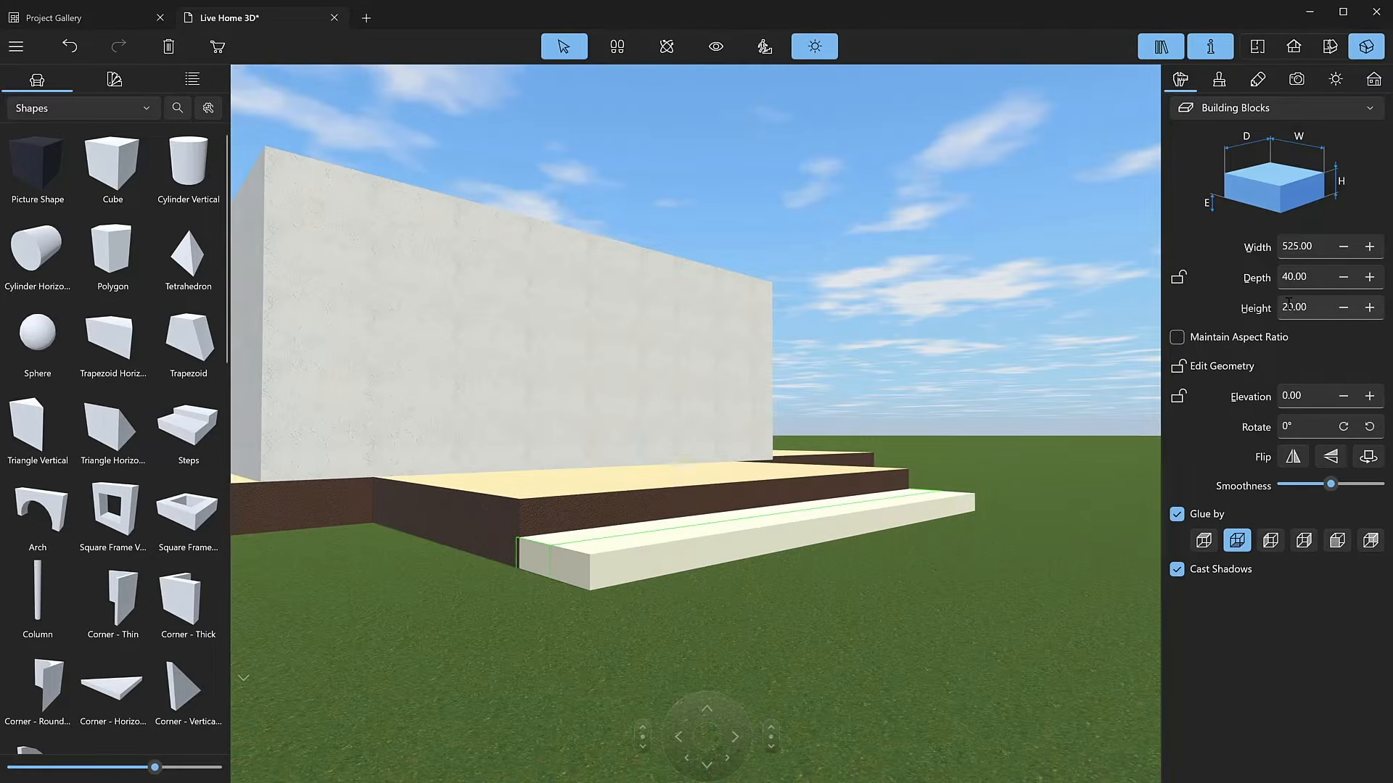
Set the height of the inner porch step to 30 cm and of the outer step to 15 cm.
double_click(1288, 306)
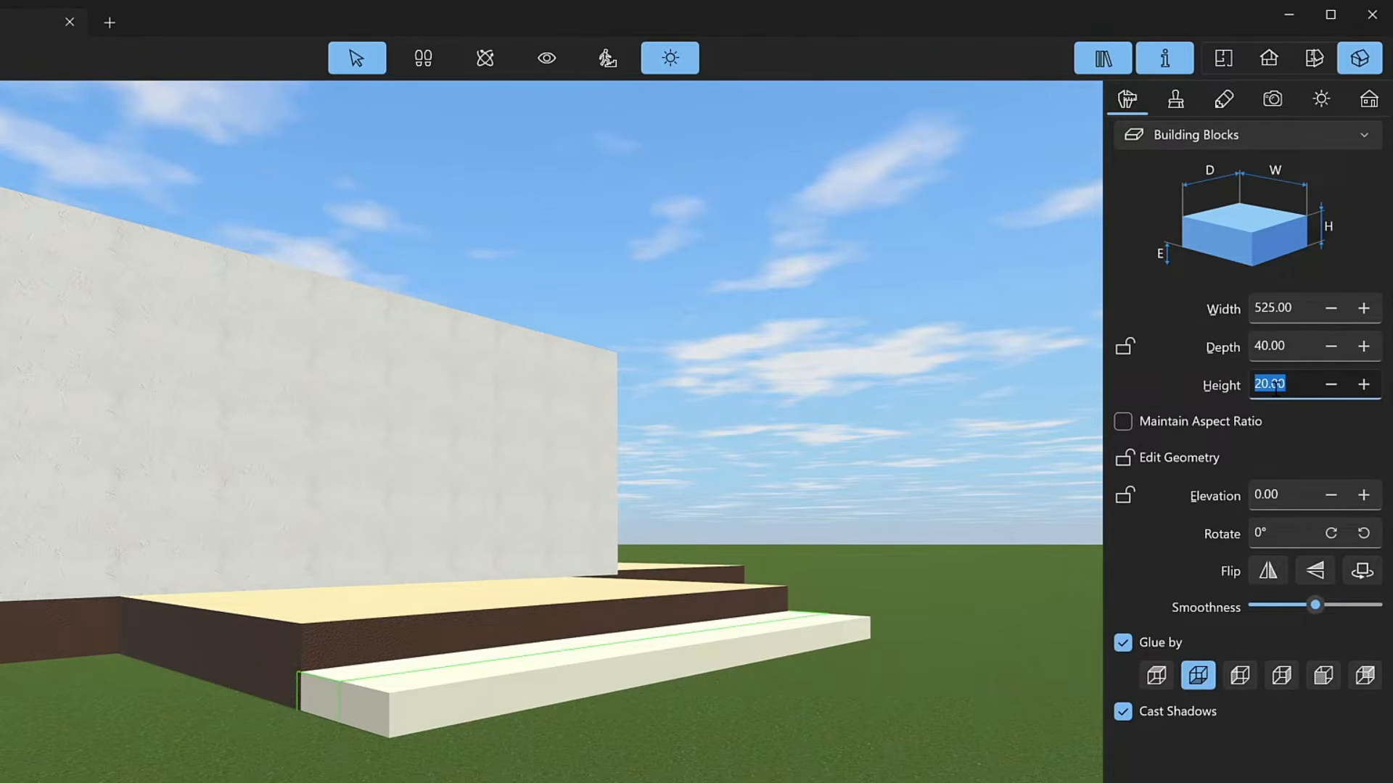
type("30")
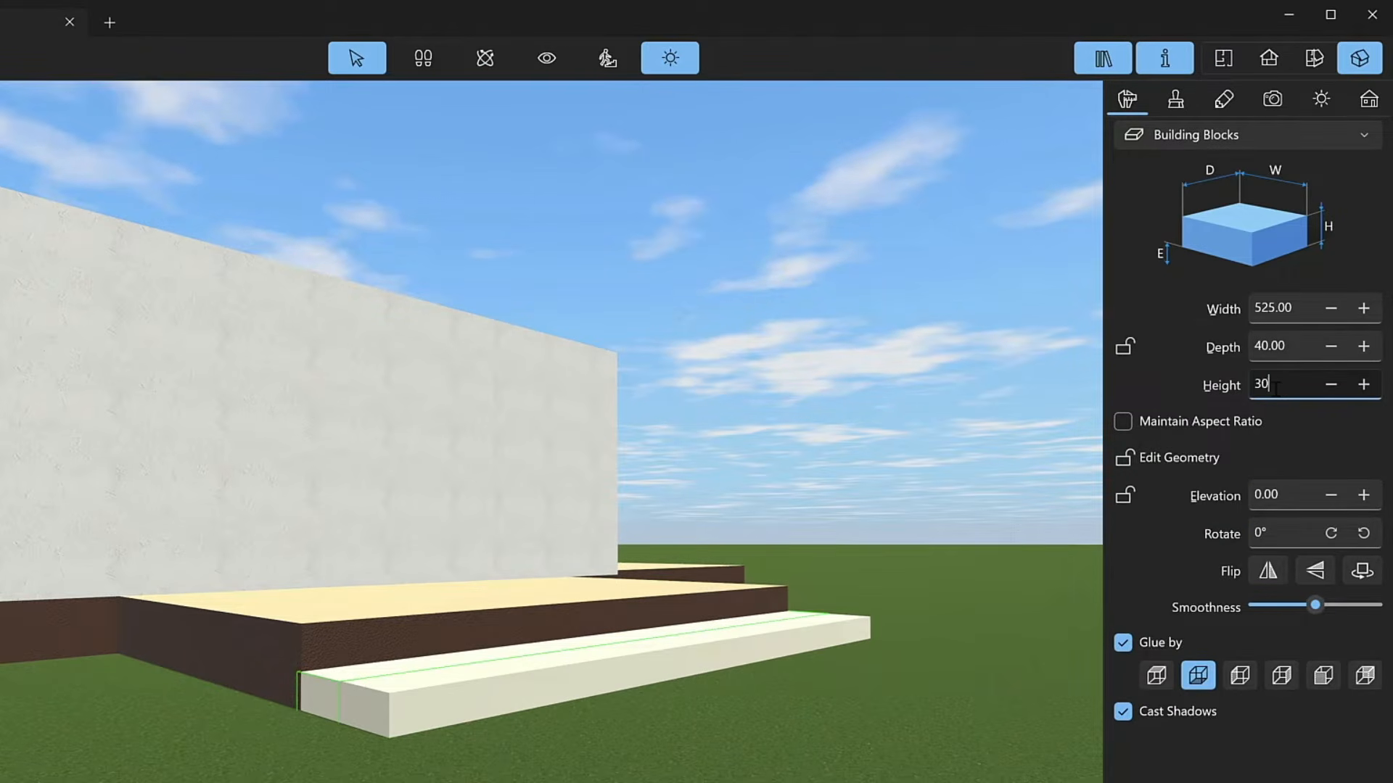
key("Return")
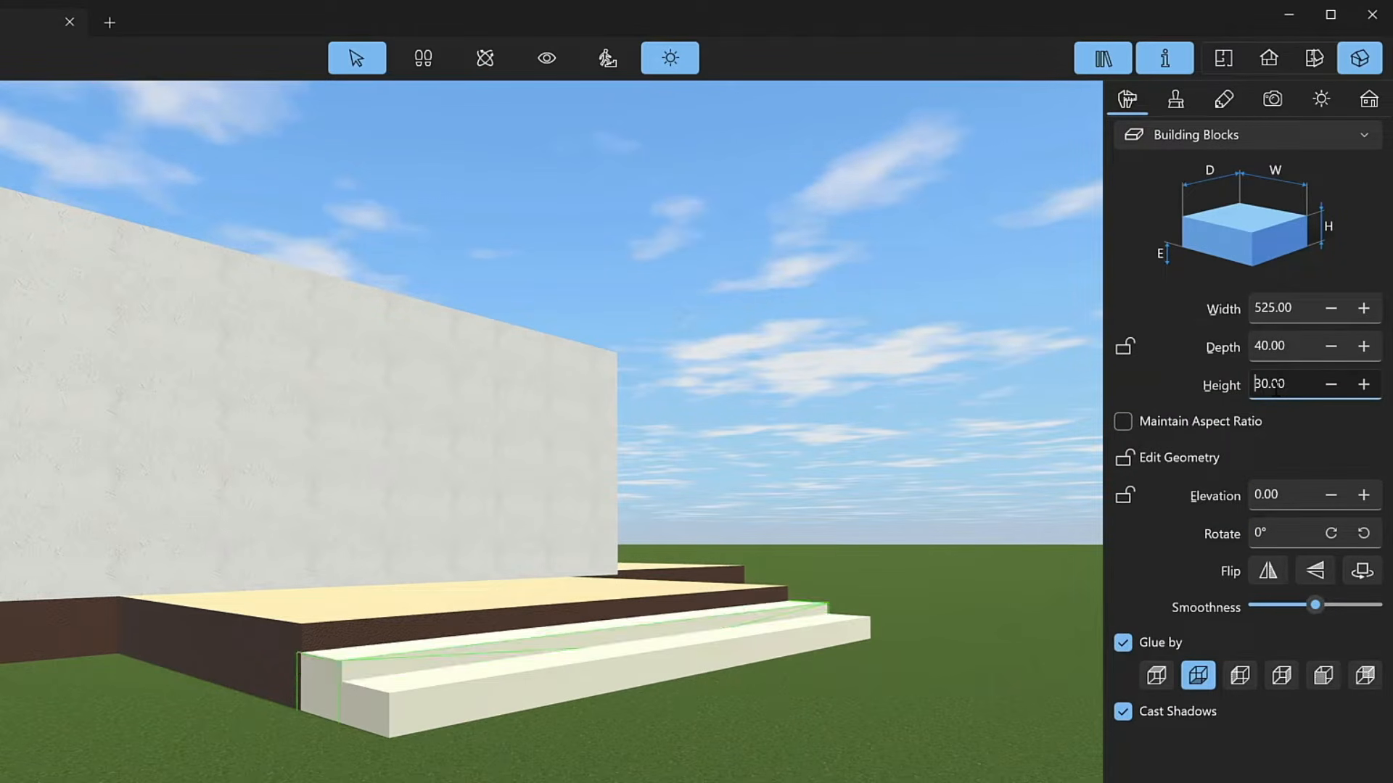
left_click(751, 647)
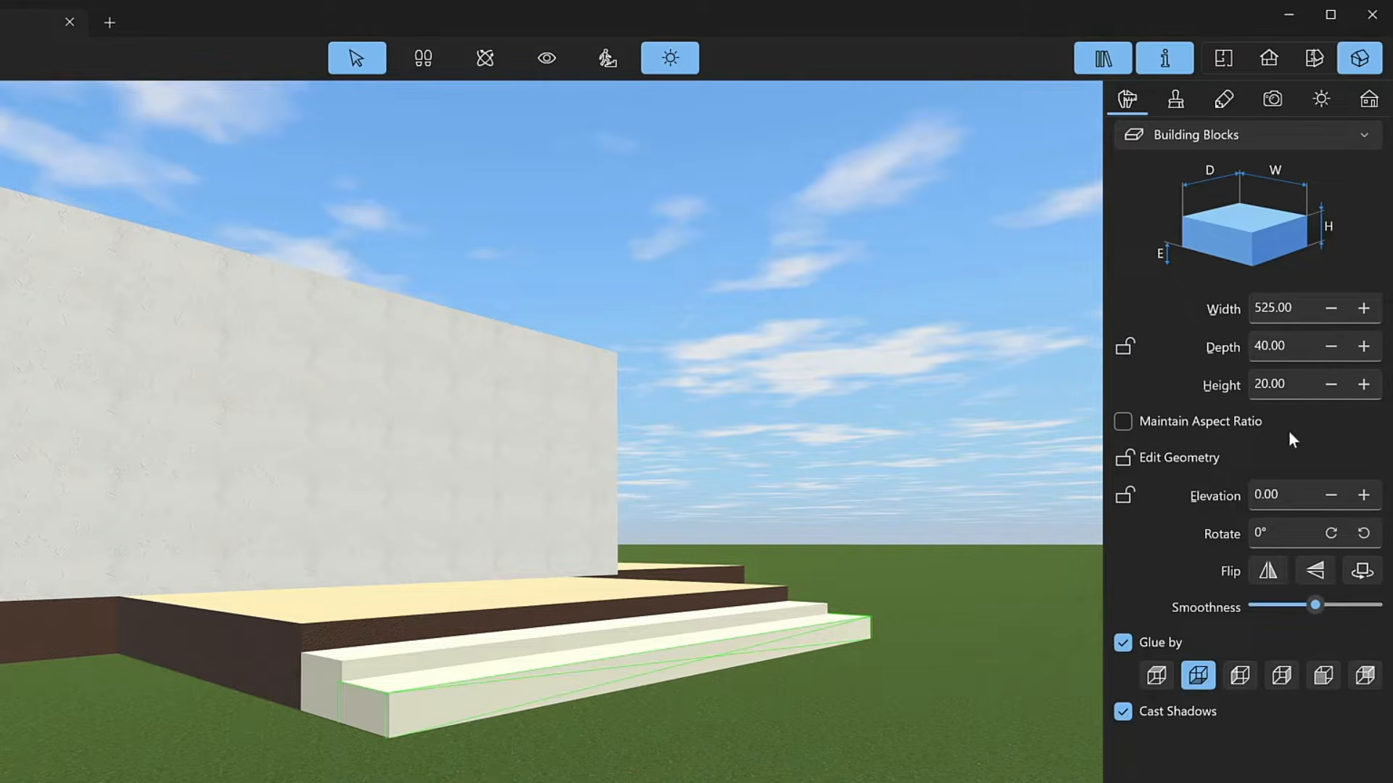
double_click(1286, 385)
type("15")
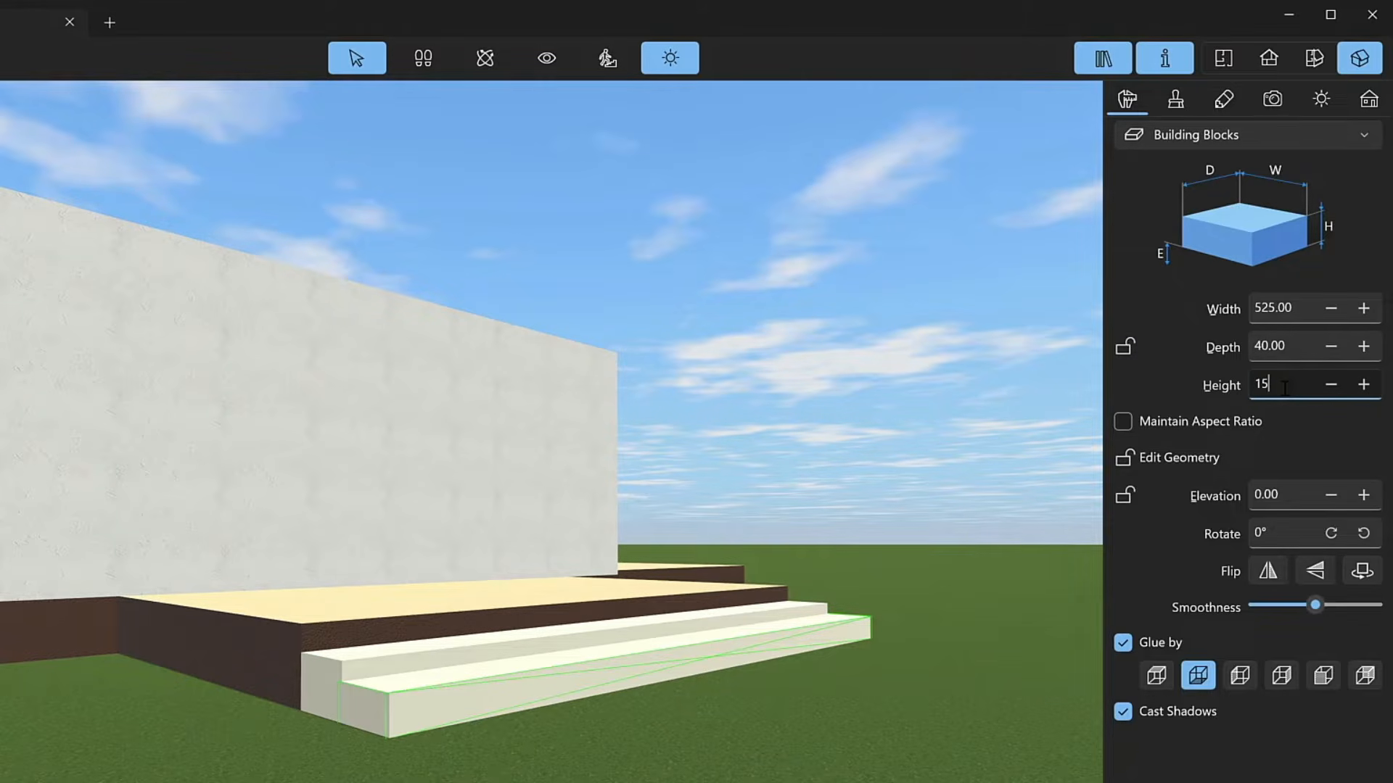
key("Return")
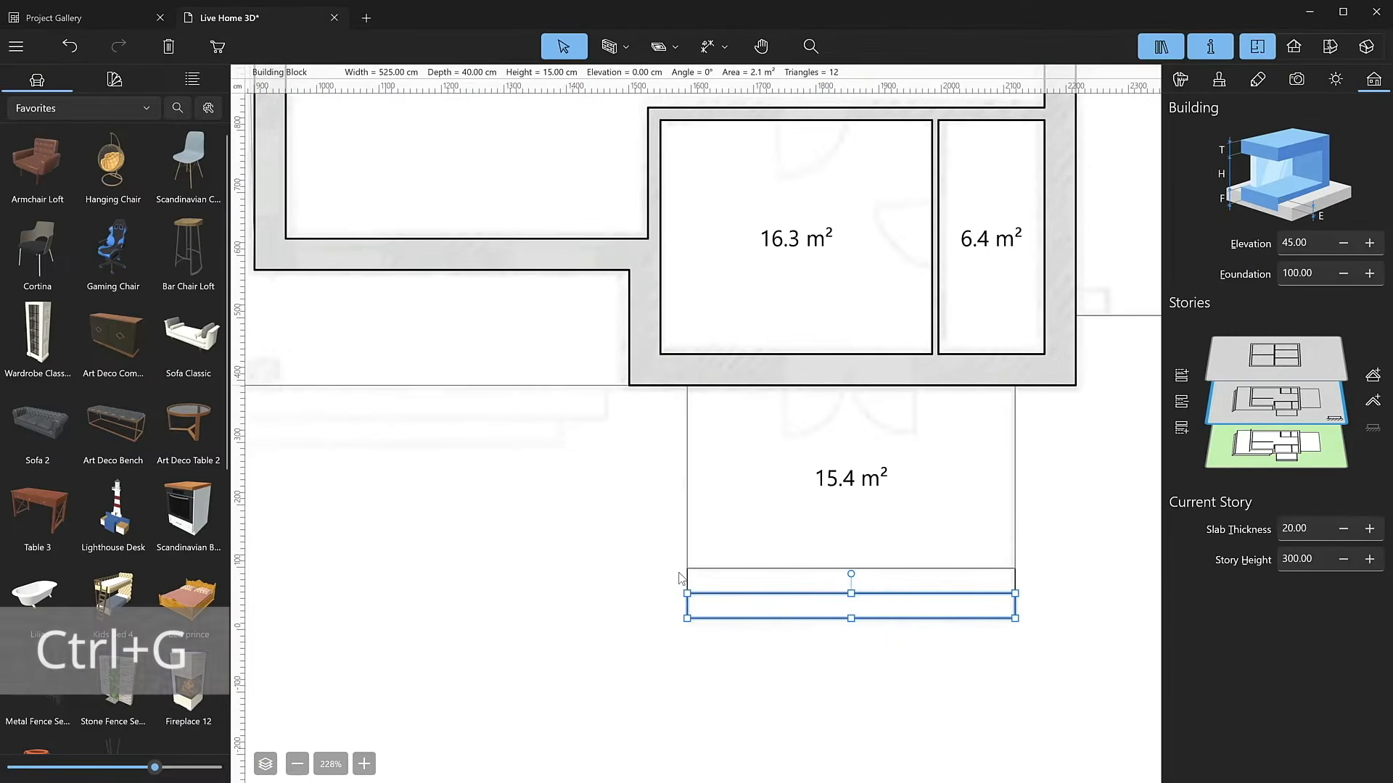
Select both entrance porch steps and group them.
left_click(689, 582, "shift")
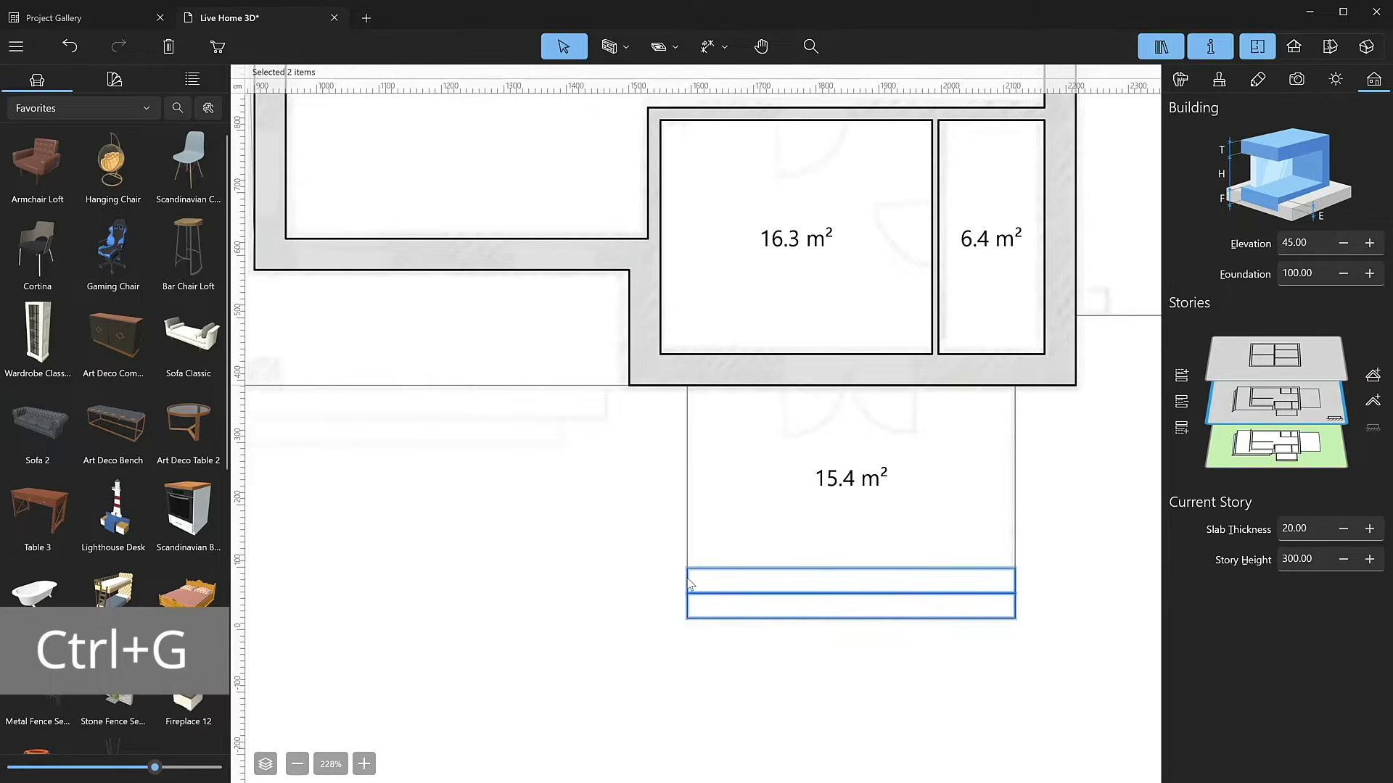
right_click(723, 599)
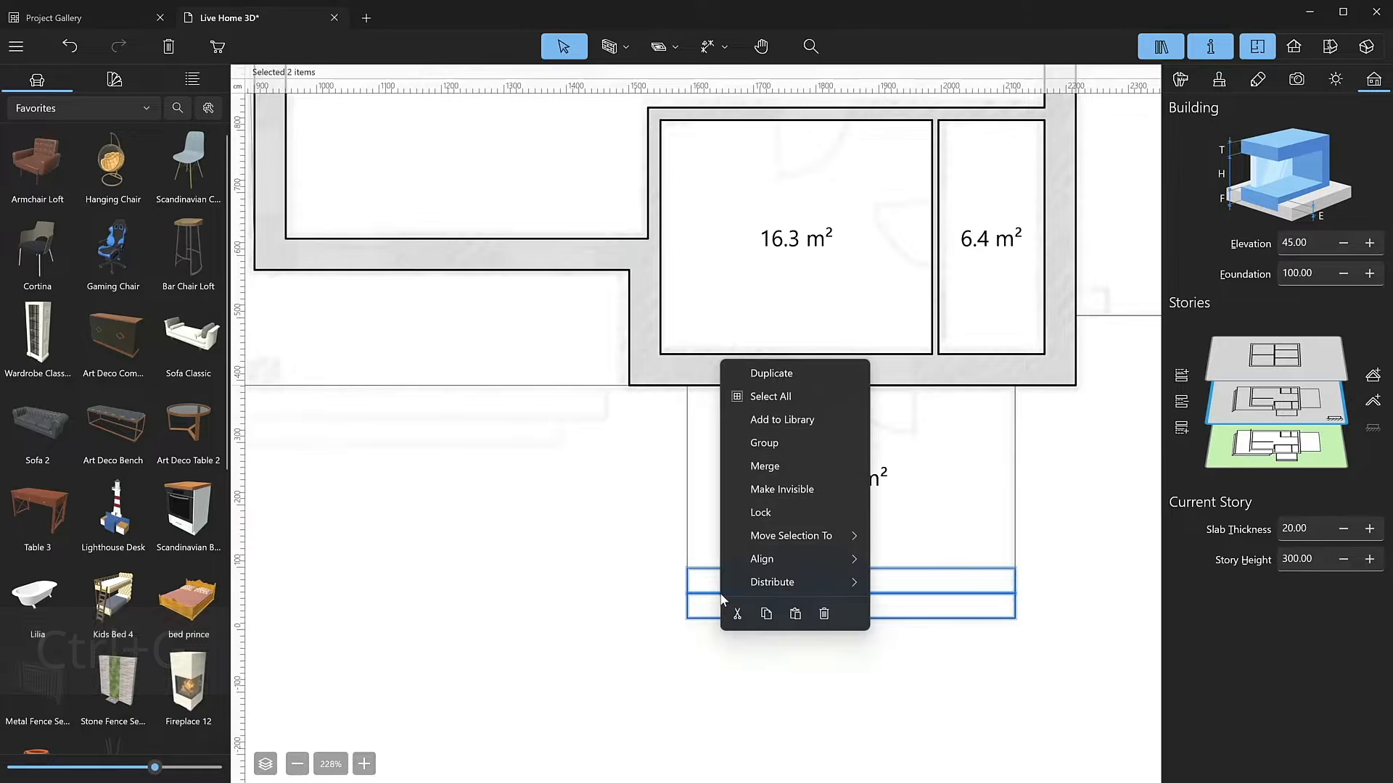
left_click(766, 445)
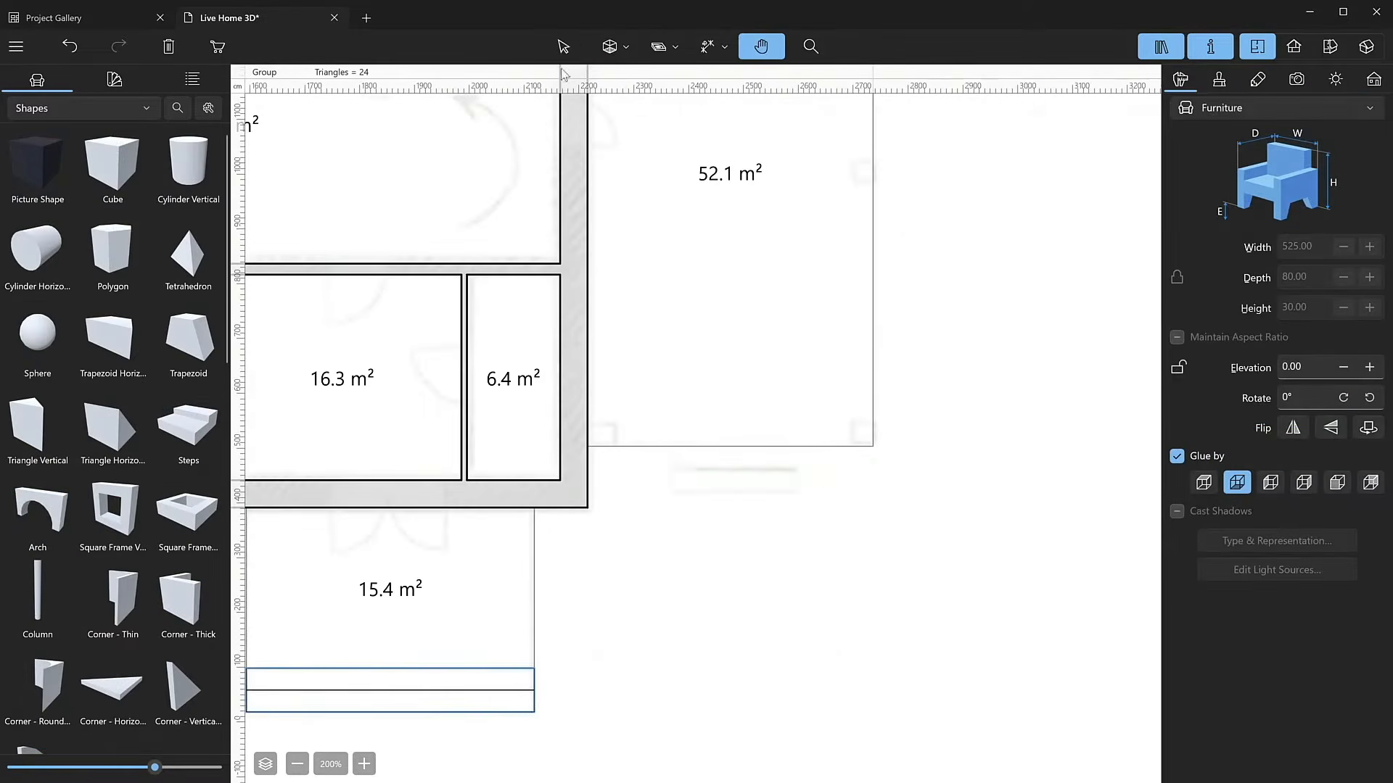
Paste a copy of the grouped porch steps against the side terrace's front edge over its step outline, and open the group for editing.
right_click(724, 469)
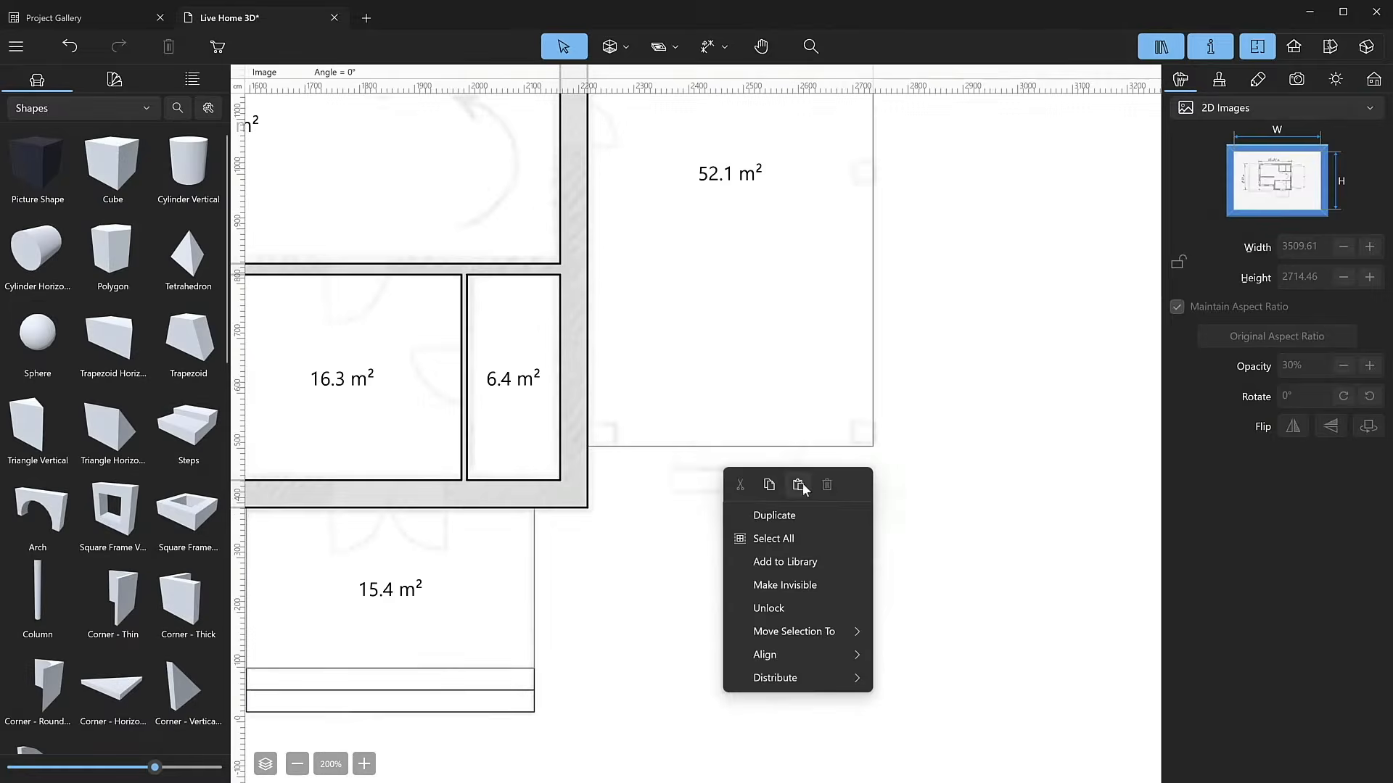
left_click(802, 485)
left_click_drag(802, 486, 864, 491)
double_click(958, 449)
left_click(961, 488)
scroll(746, 329, "up", 2)
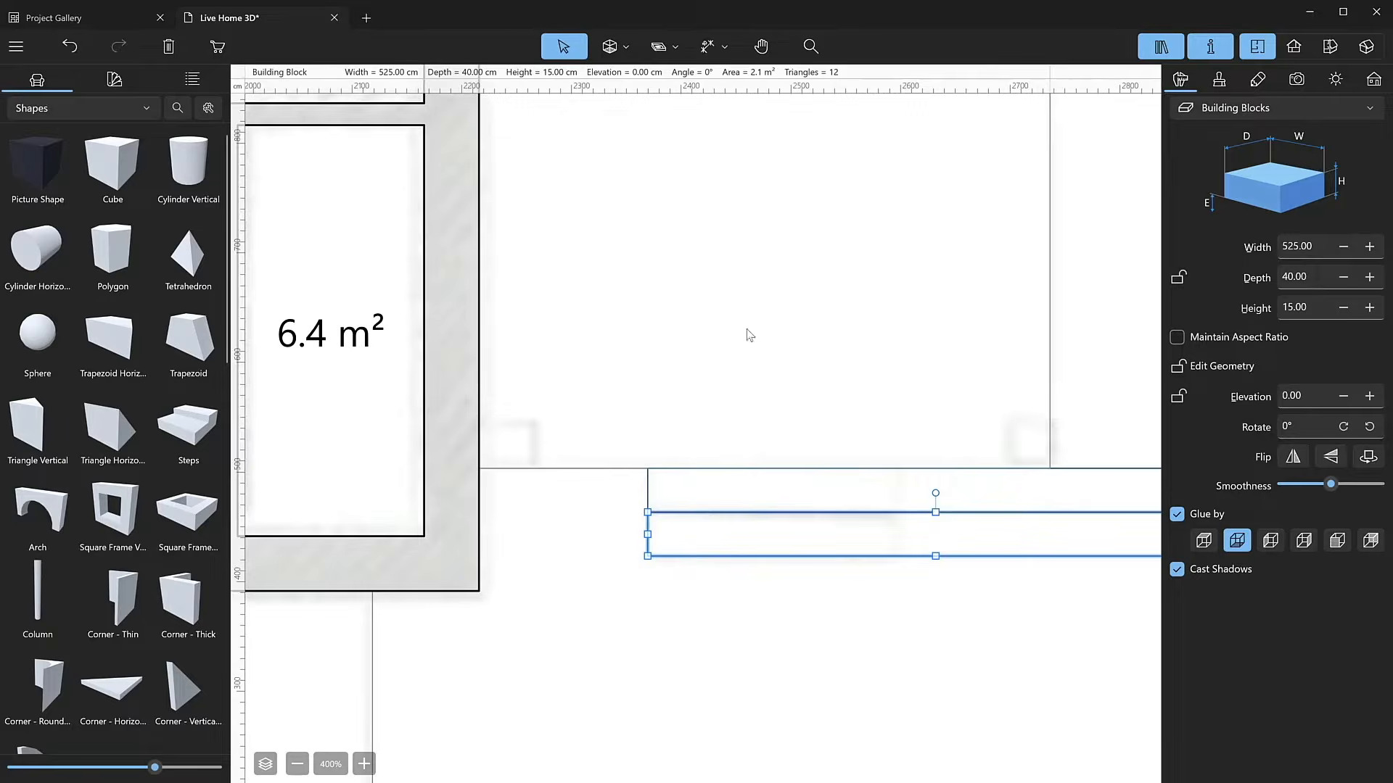
Narrow both pasted steps to 225 cm and place a copy of the group on the step outline at the side terrace's rear edge.
left_click(302, 763)
left_click_drag(1069, 502, 836, 502)
left_click(1054, 476)
left_click_drag(1068, 470, 836, 470)
left_click_drag(897, 562, 796, 487)
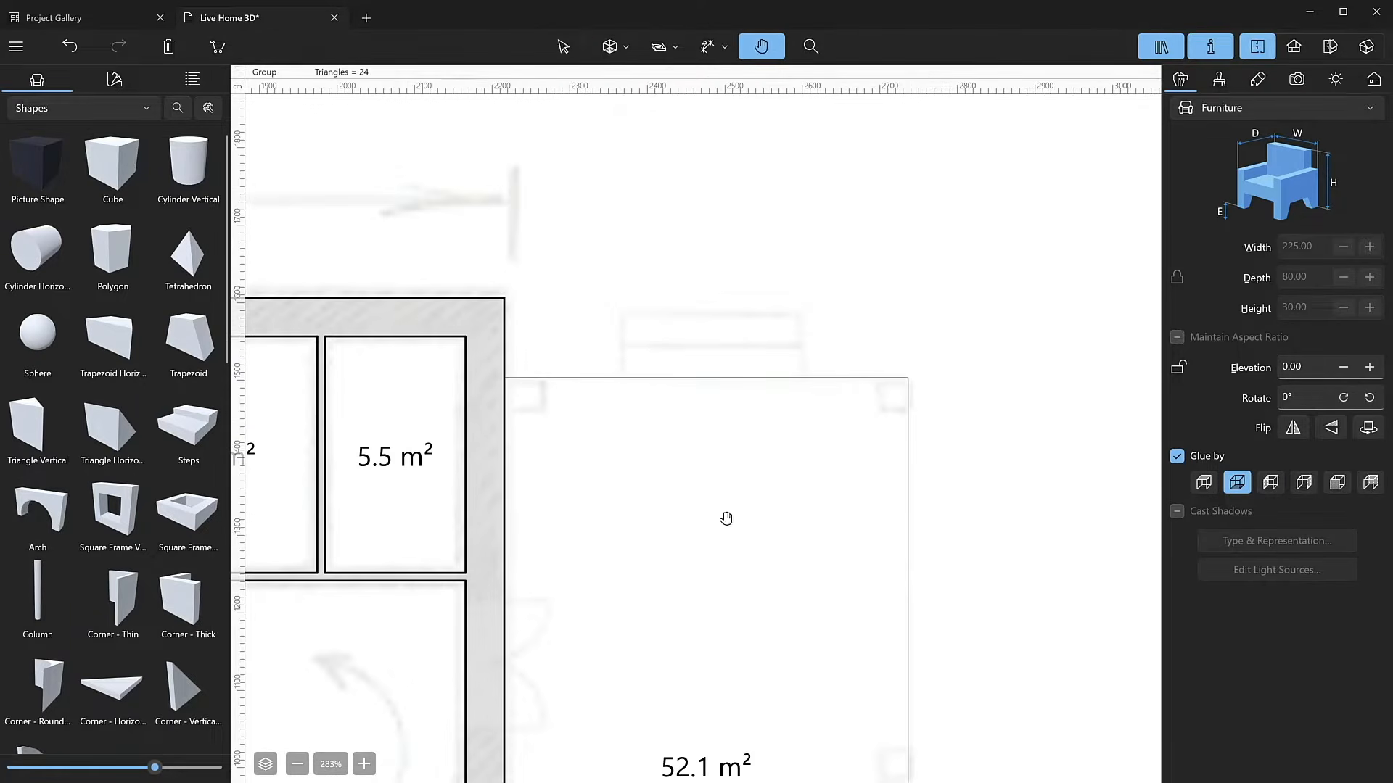
right_click(724, 516)
left_click_drag(648, 461, 649, 458)
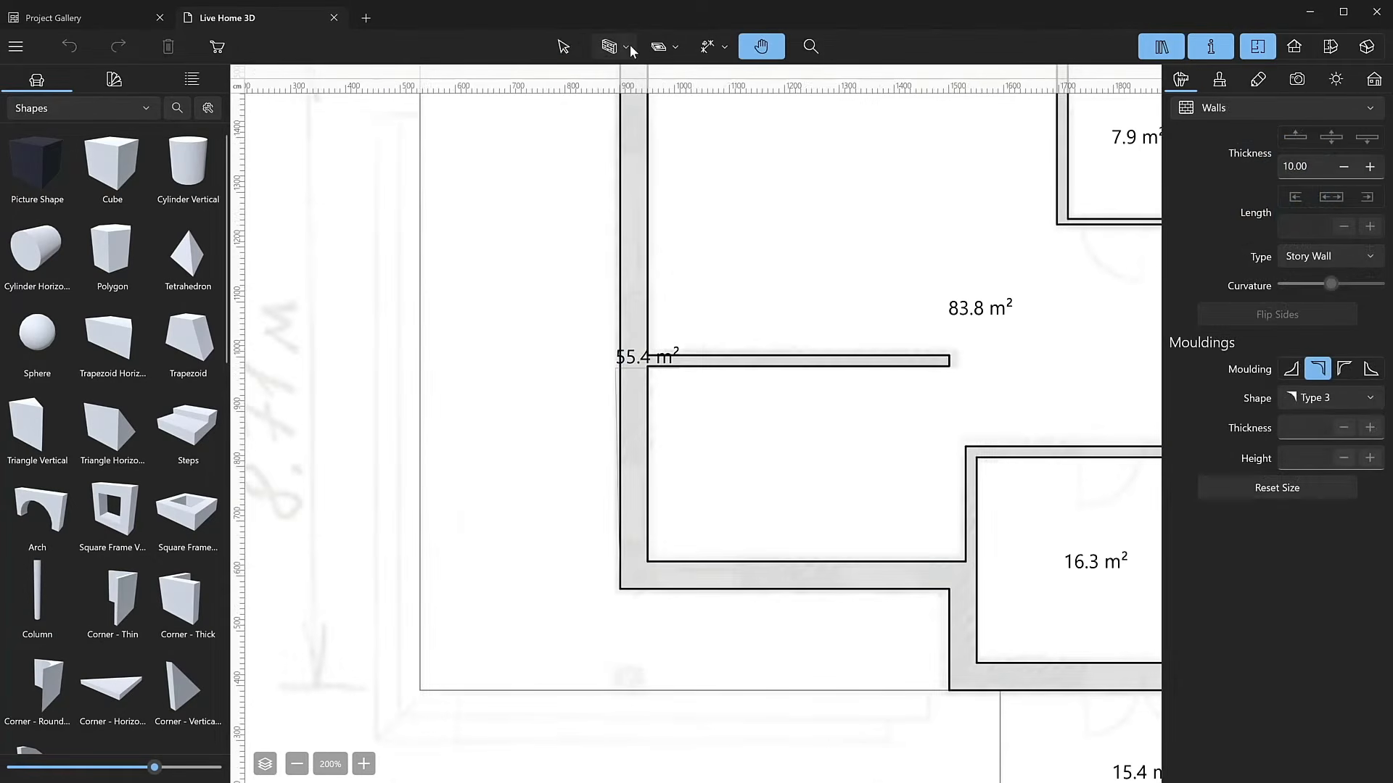
Draw a rectangular building block about 35 by 1100 cm along the outer side edge of the 55.4 m² terrace.
left_click(630, 45)
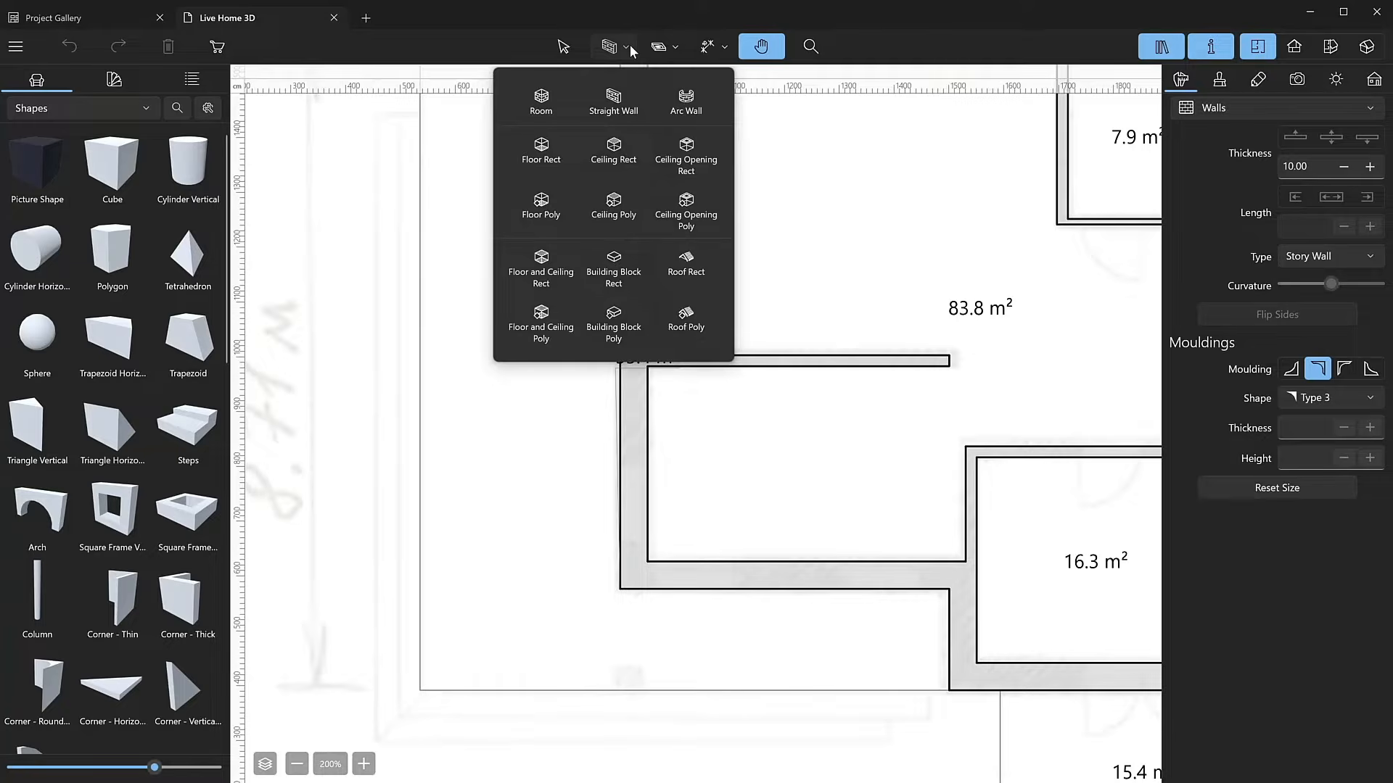
left_click(621, 285)
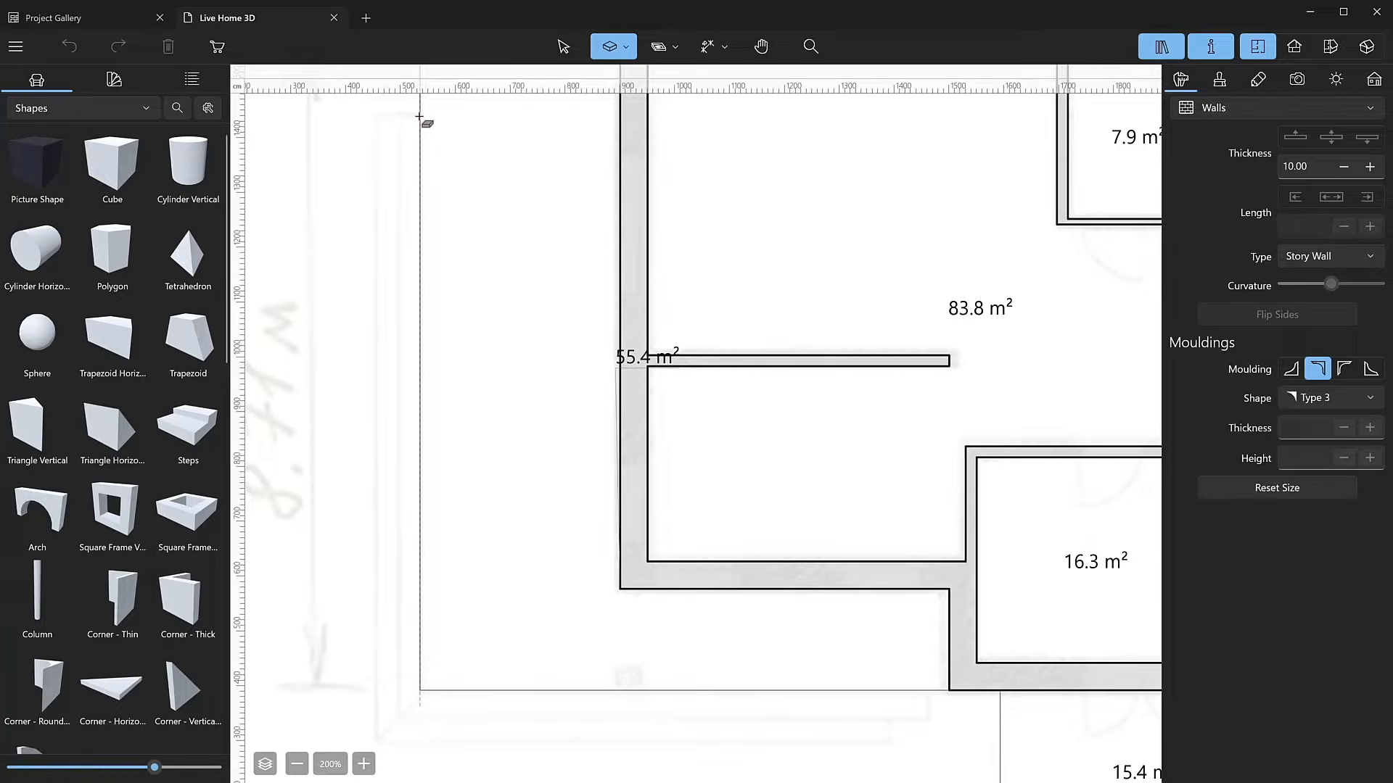
left_click_drag(423, 118, 401, 718)
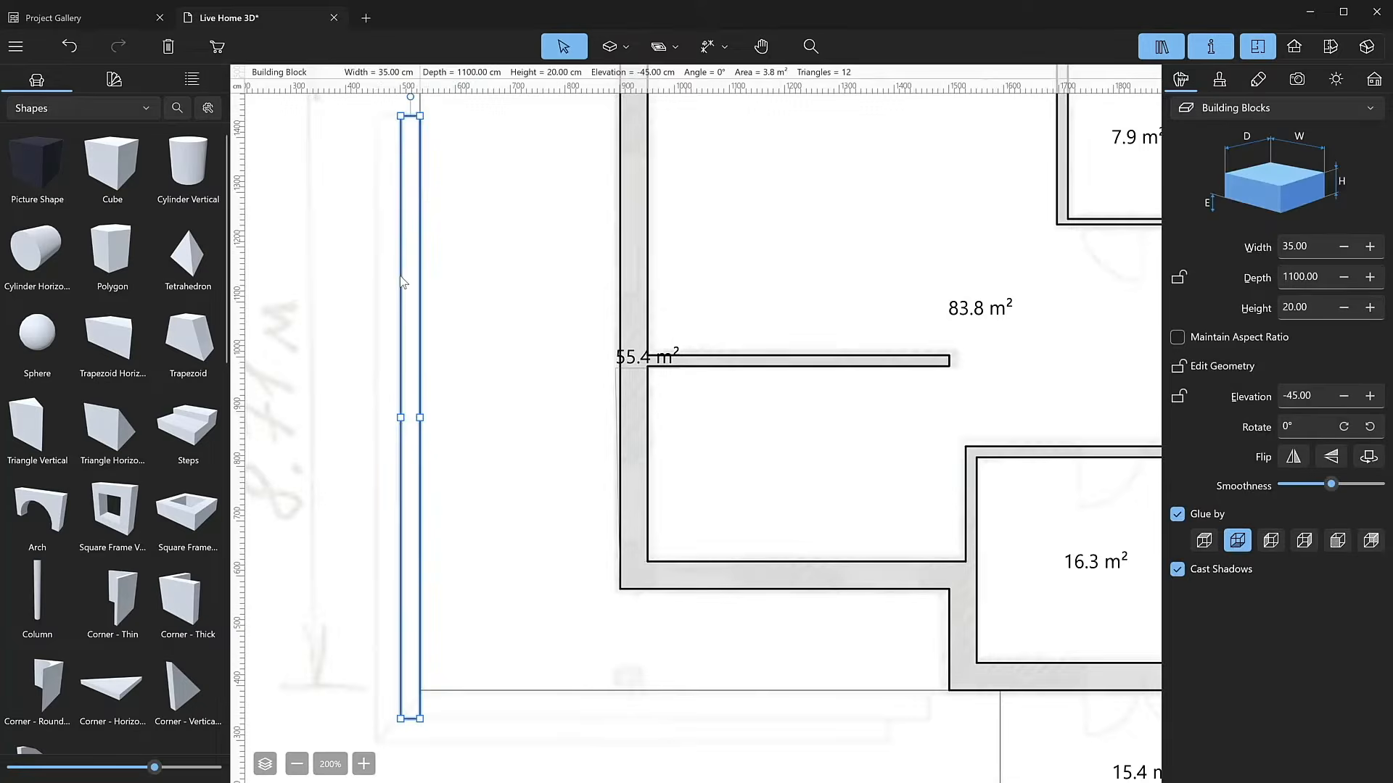
Duplicate the long step block, rotate the copy to -90°, place it along the terrace's front edge and align its end with the side block.
key("ctrl+v")
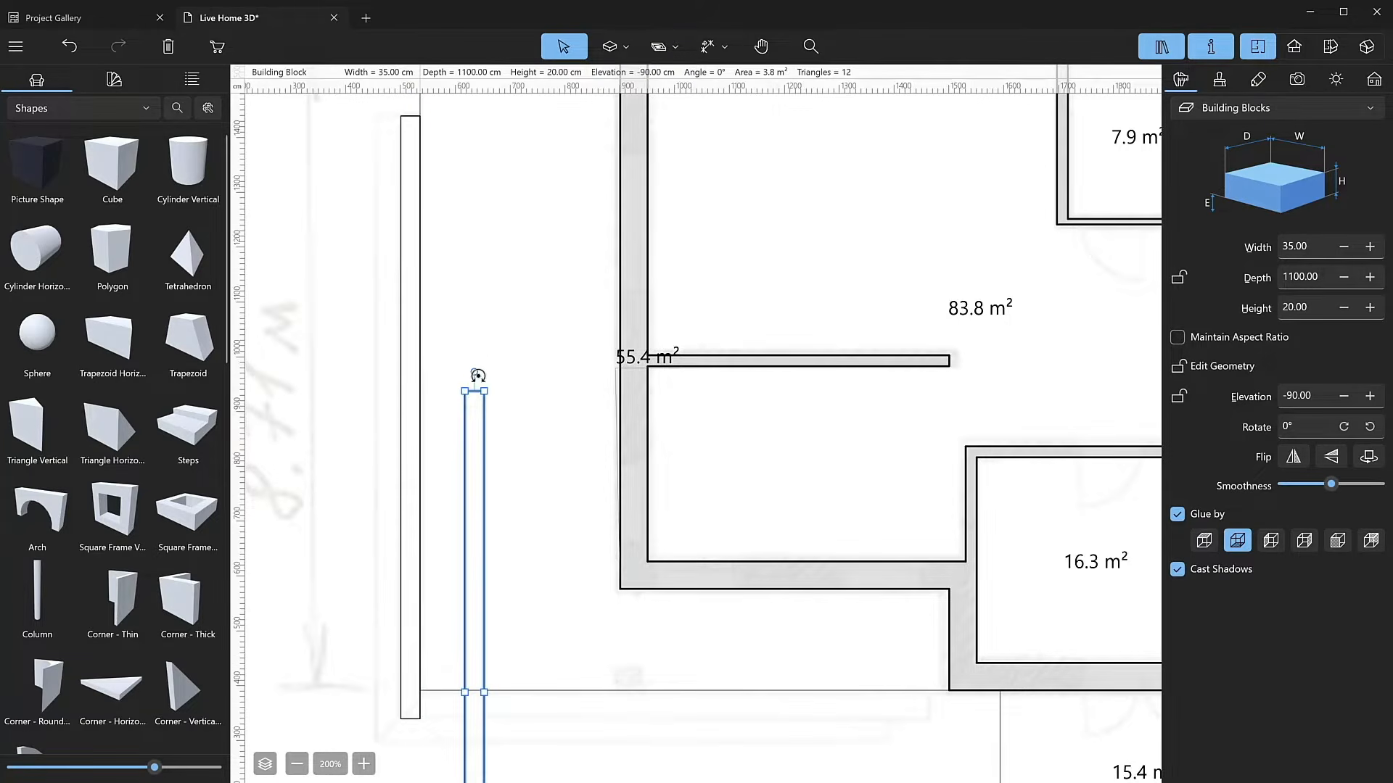
left_click_drag(476, 377, 882, 706)
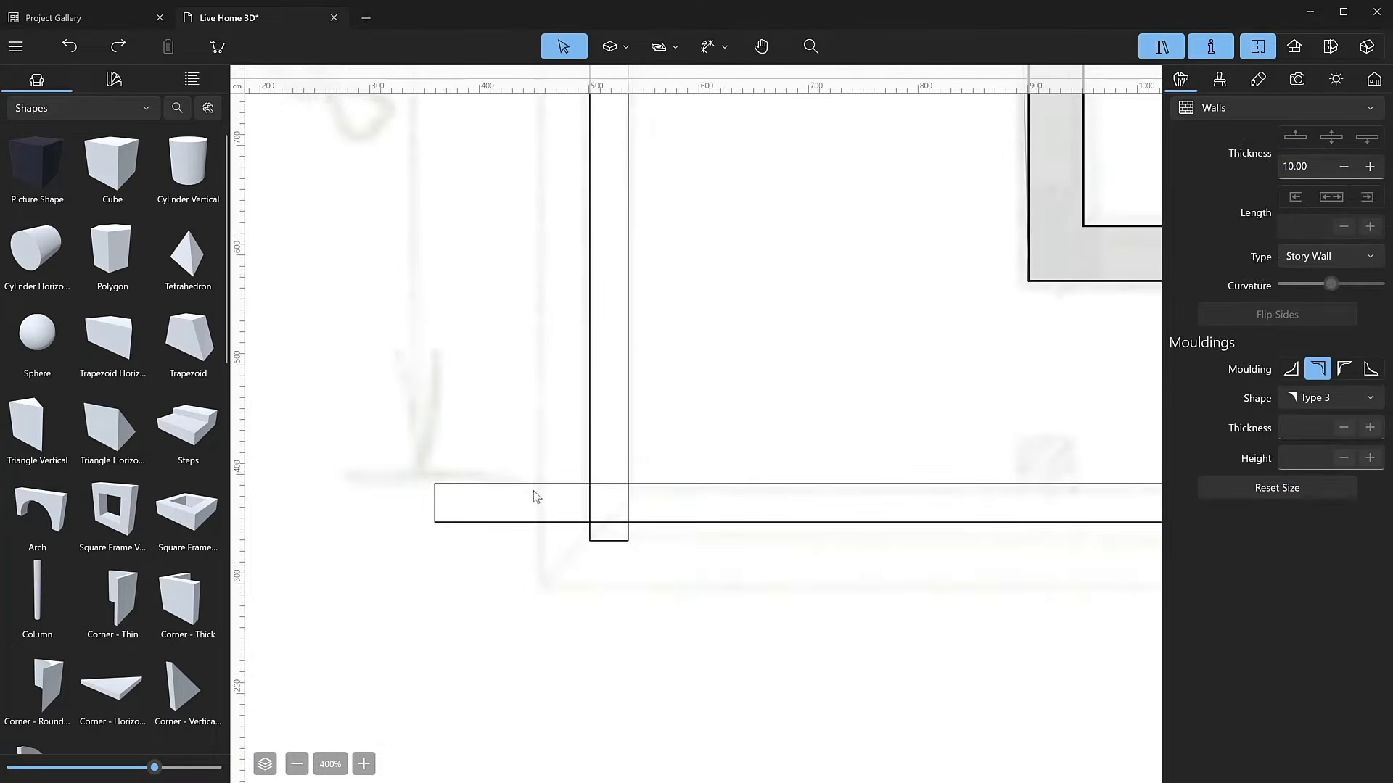
left_click(536, 497)
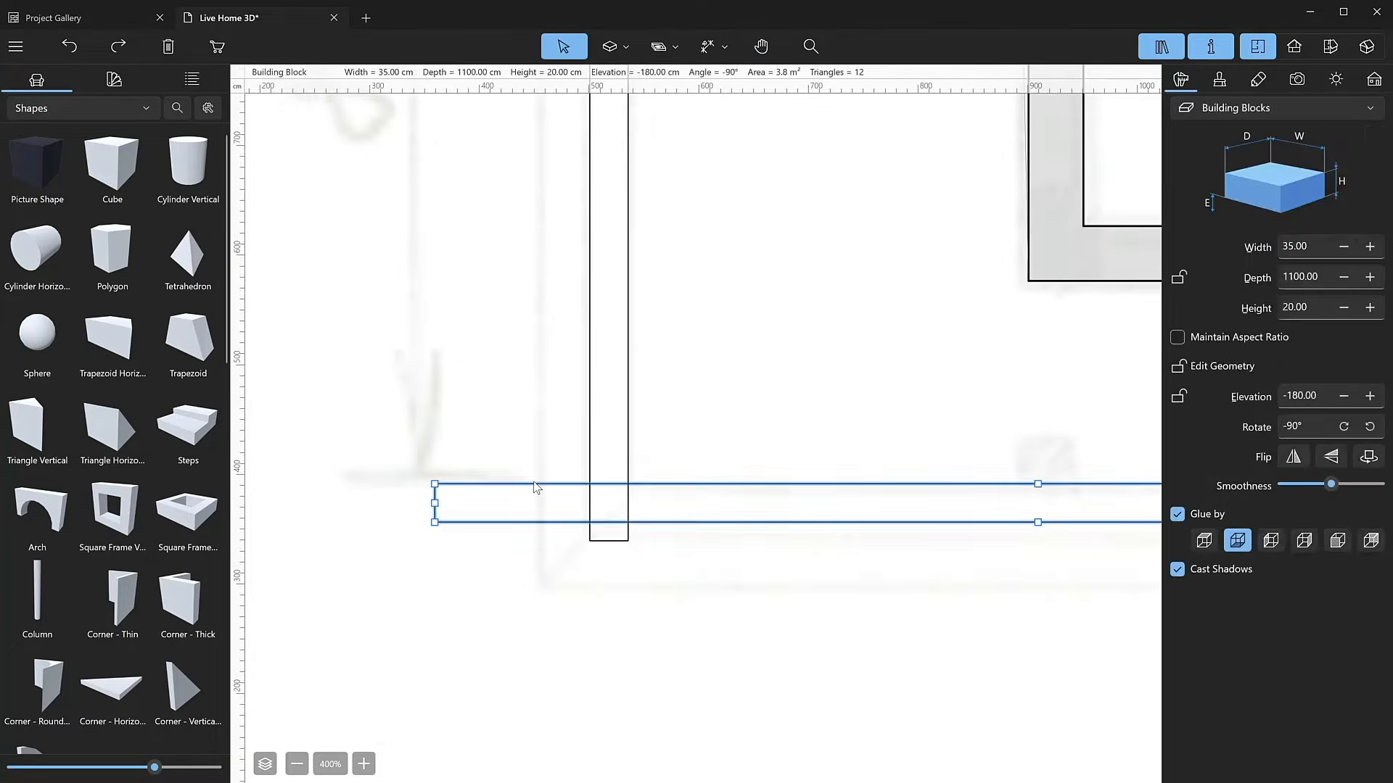
left_click_drag(434, 504, 609, 520)
Edit the contour of the side step block to miter its end where it meets the front step block.
left_click(607, 543)
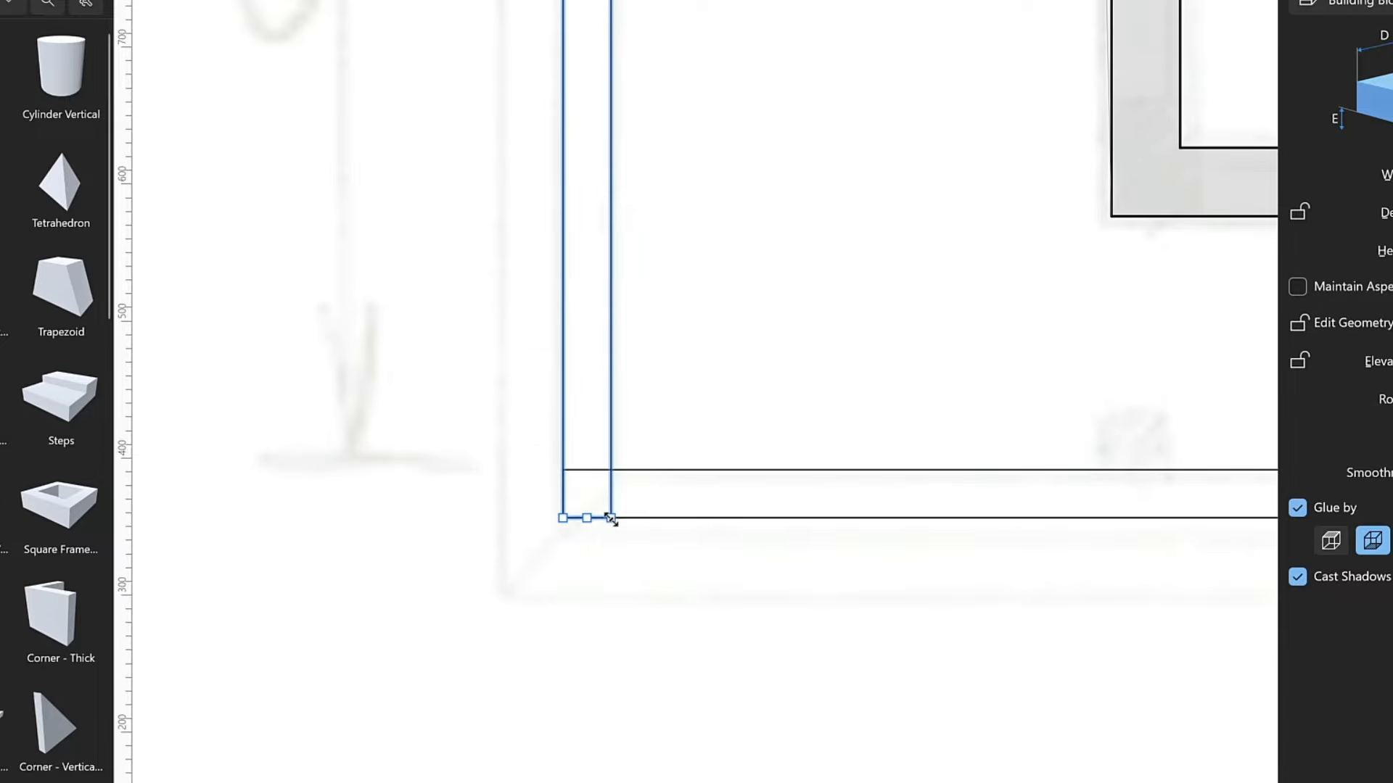
right_click(610, 518)
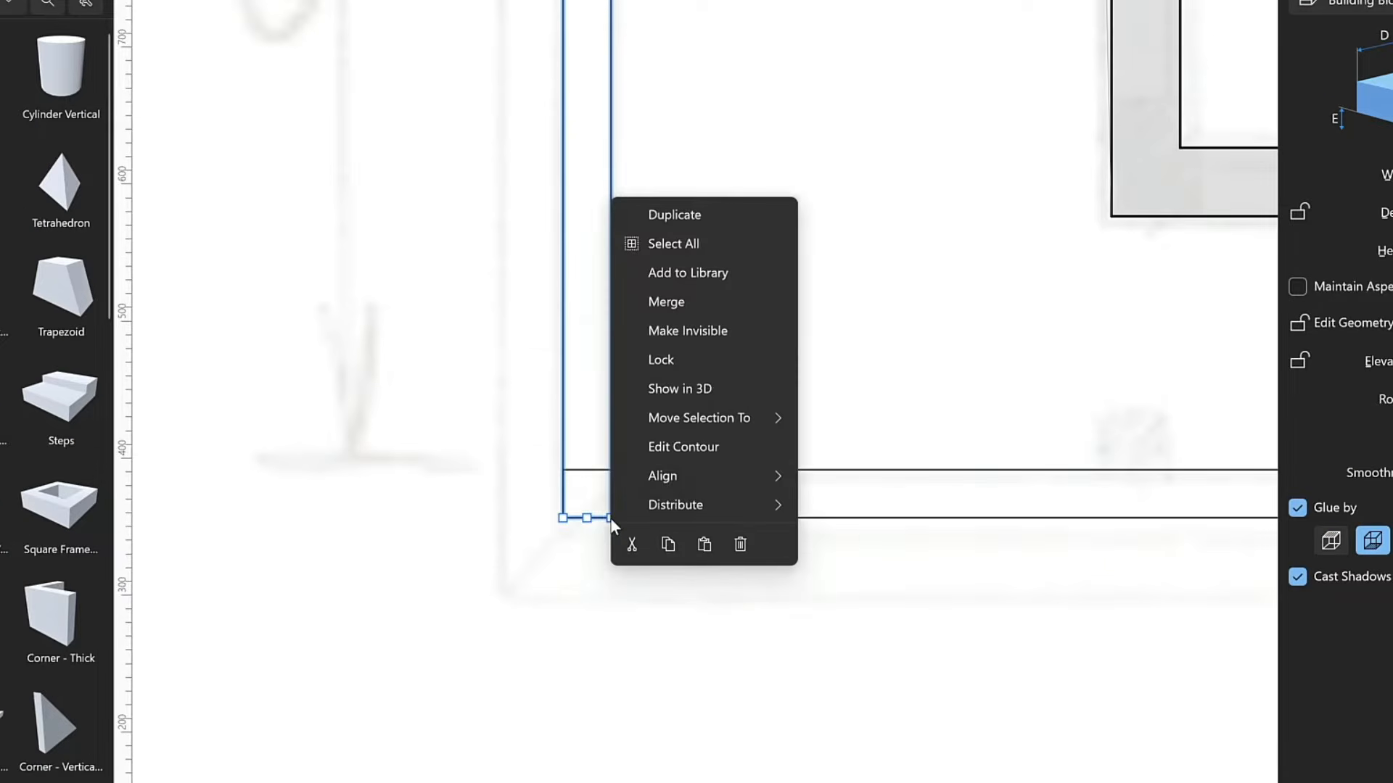
left_click(653, 444)
left_click_drag(609, 520, 612, 472)
left_click(616, 526)
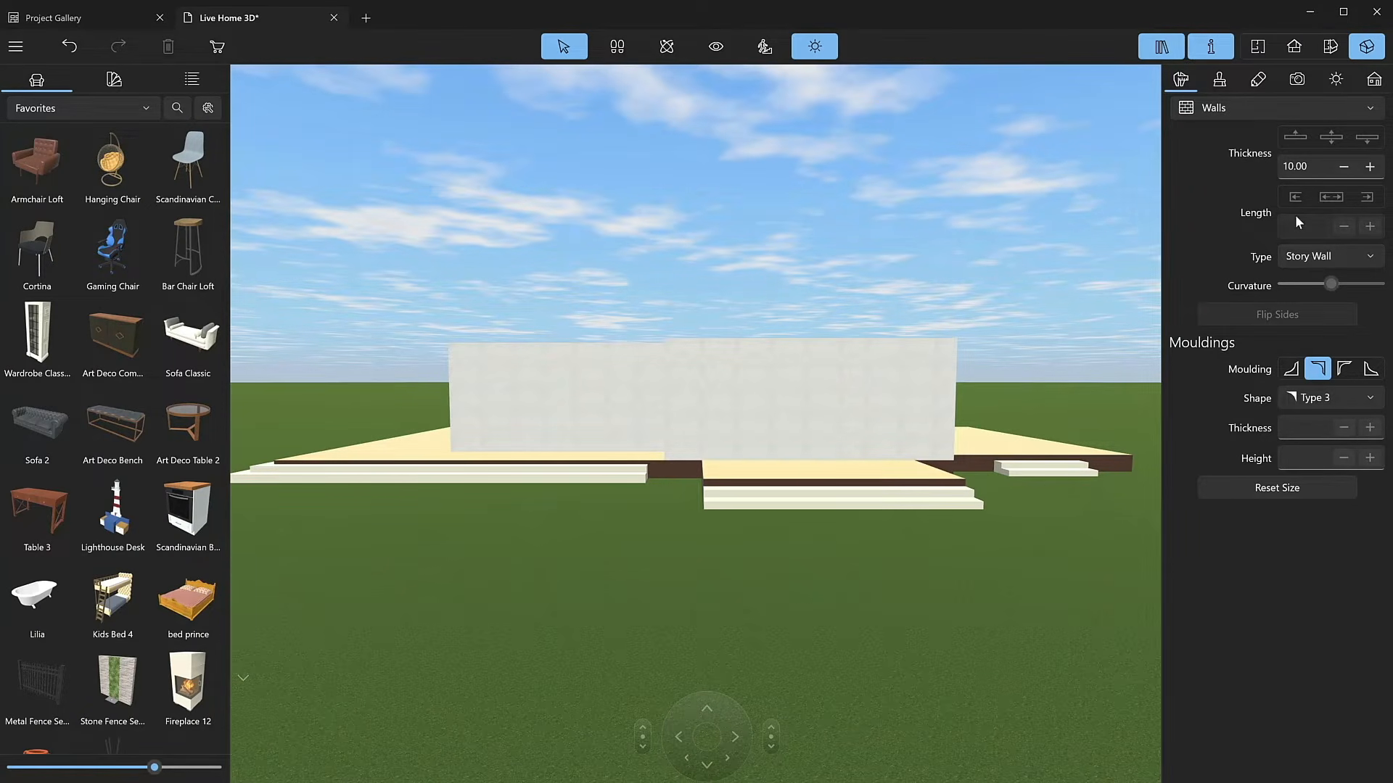
Add a new story above the ground floor from the building properties.
left_click(1373, 82)
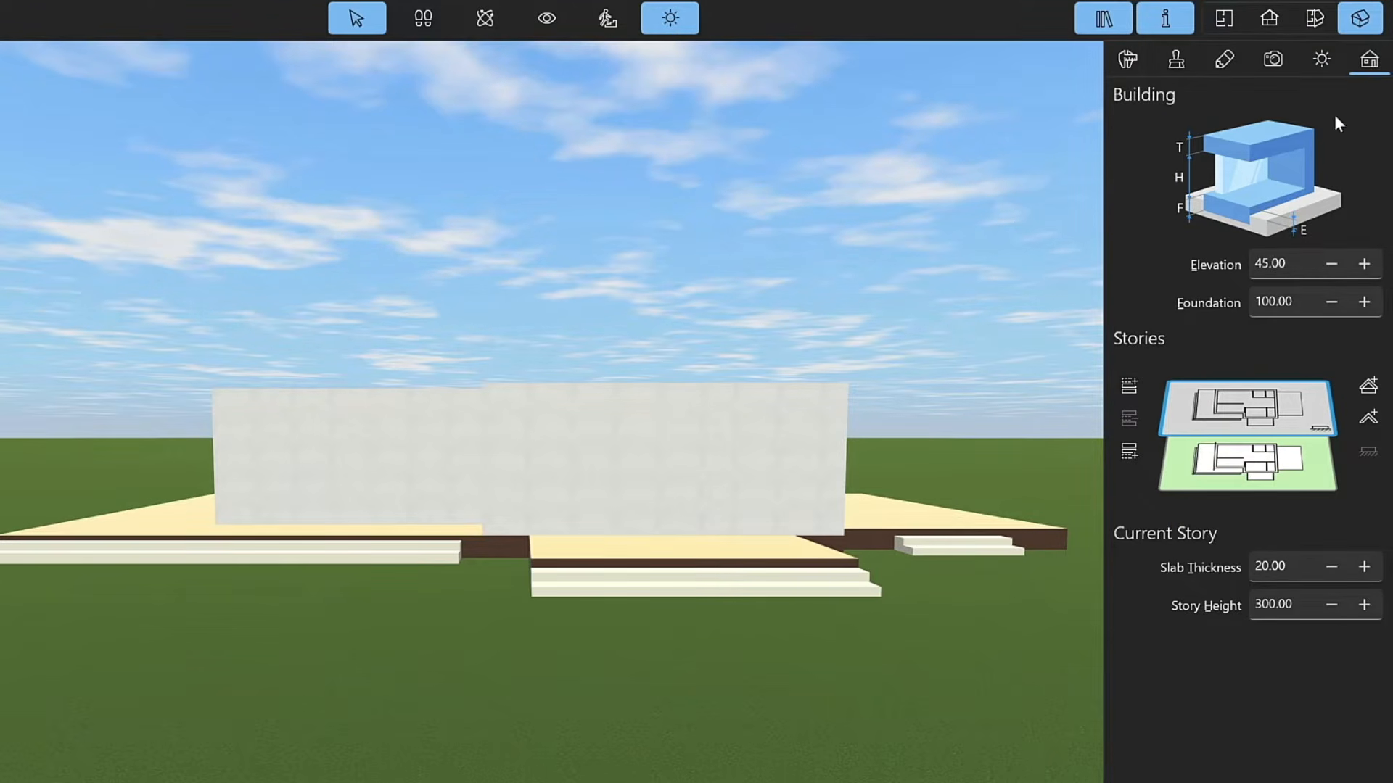
left_click(1136, 385)
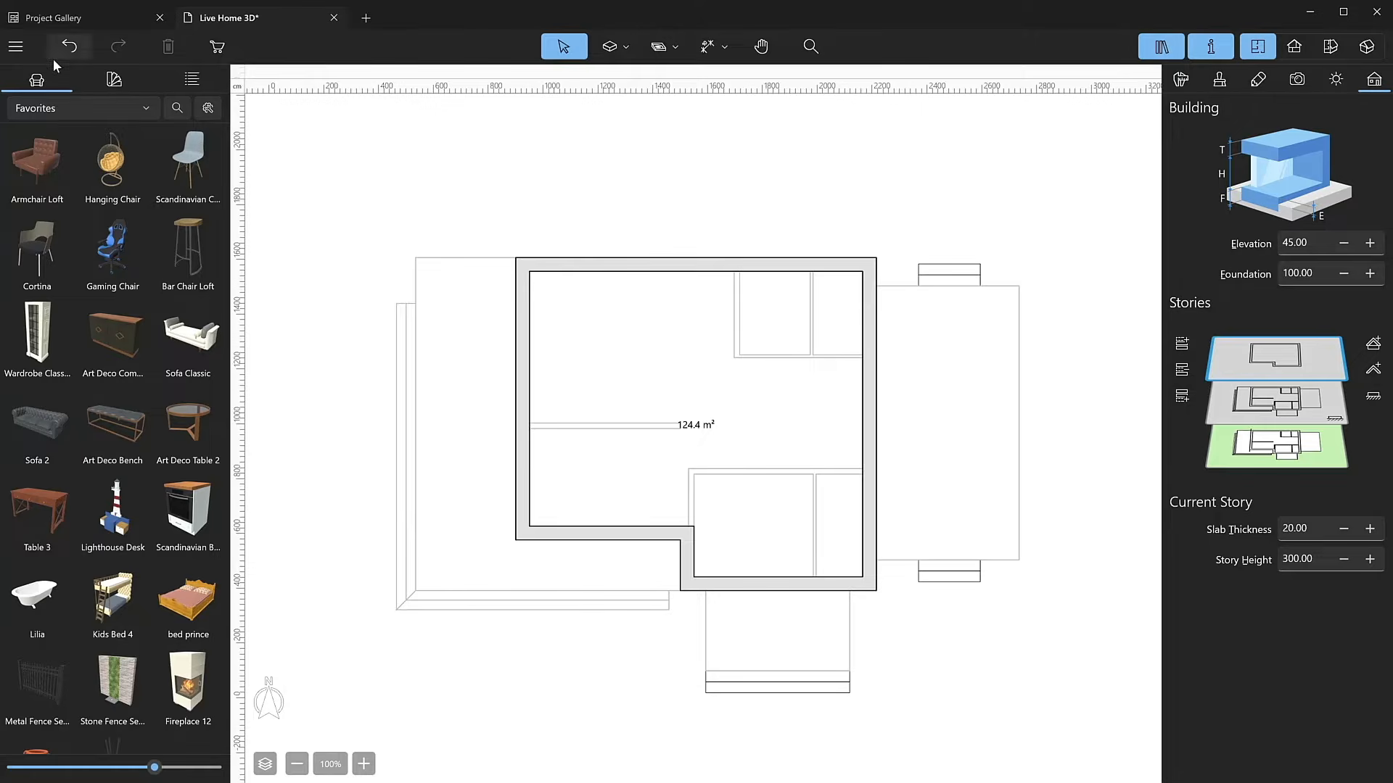
Switch Show Story Below Current off and back on in the 2D visibility settings.
left_click(15, 46)
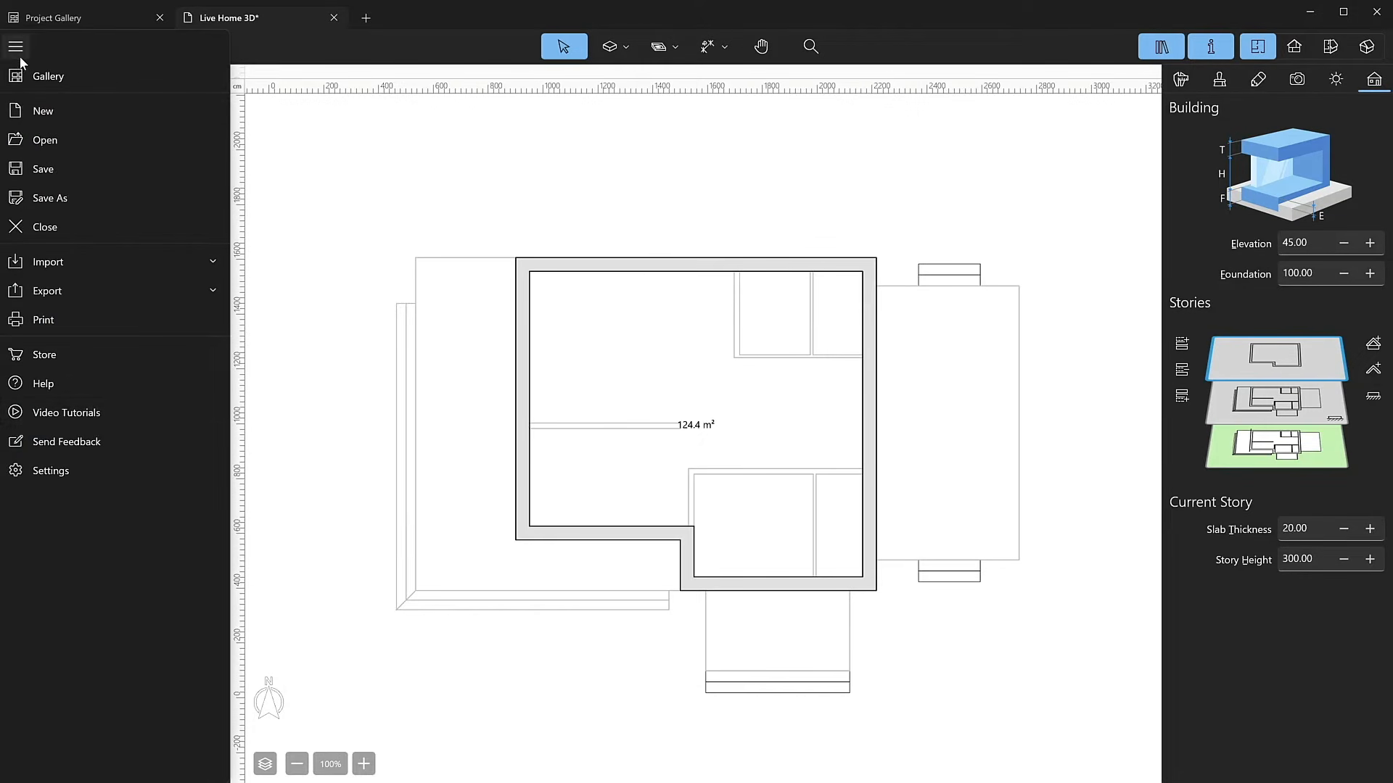
left_click(17, 472)
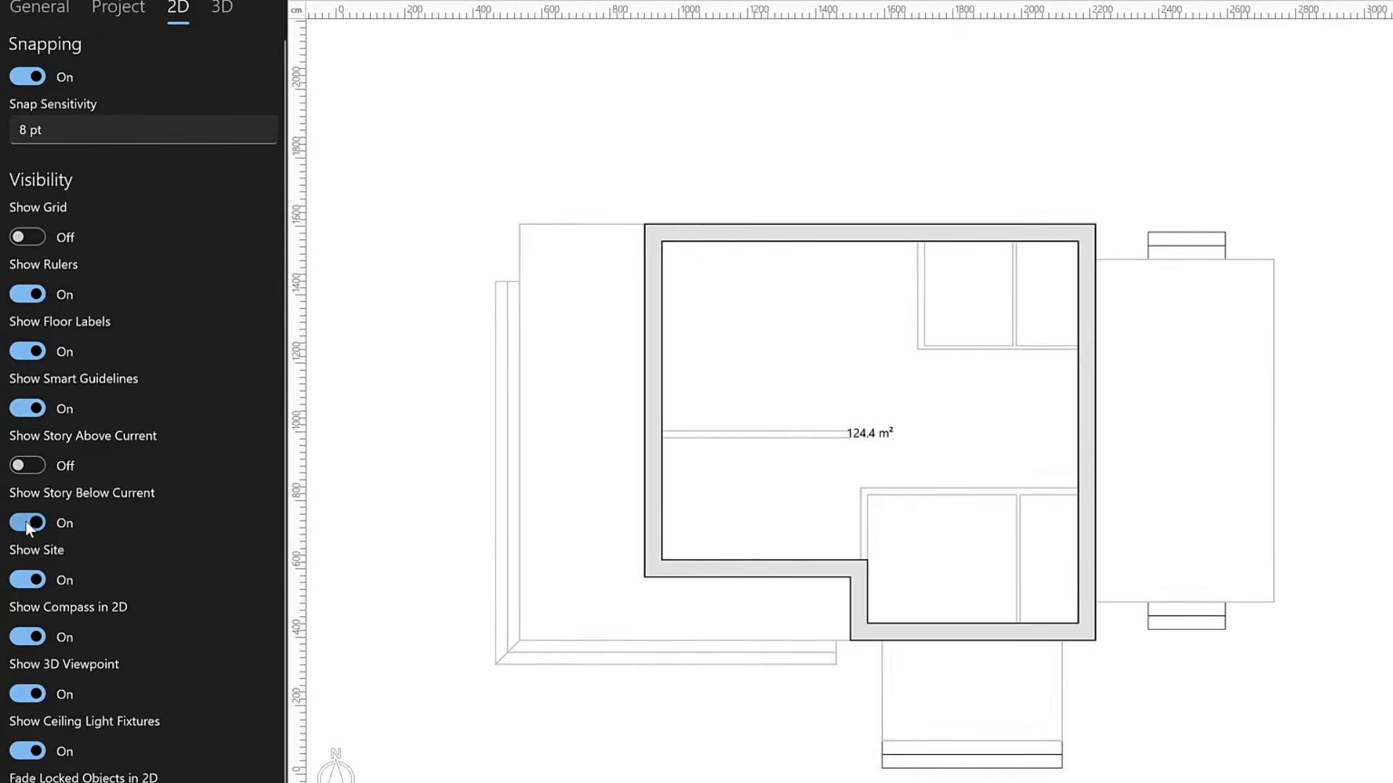
left_click(29, 523)
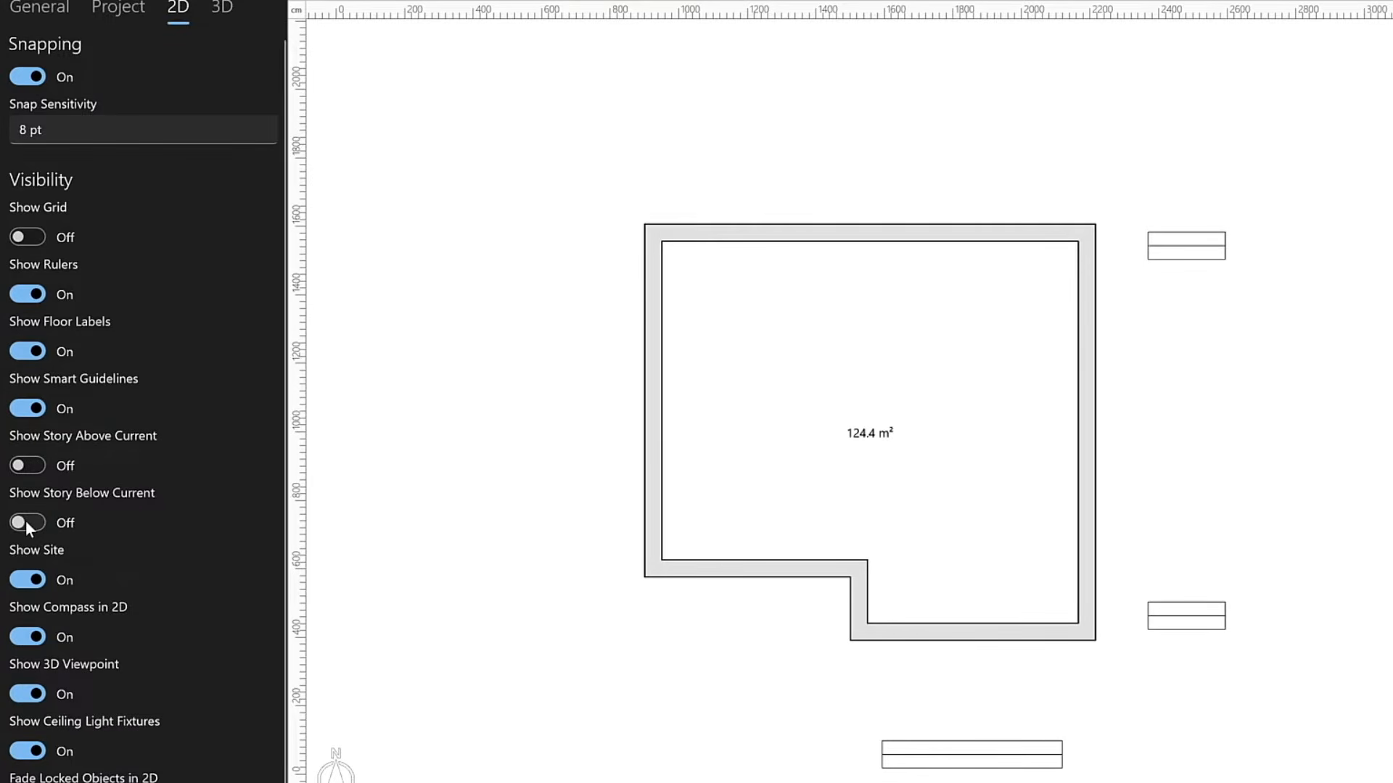
left_click(27, 522)
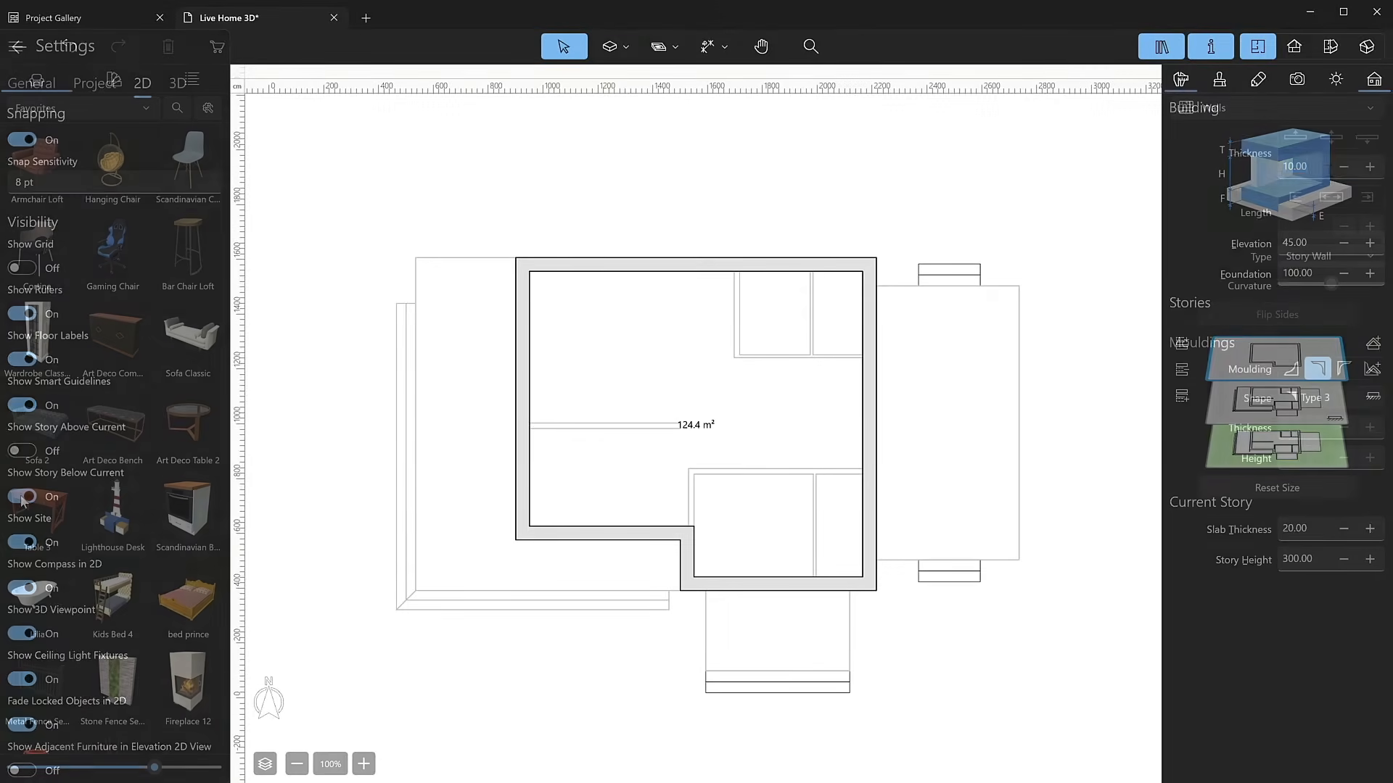
Draw a straight interior wall 20 cm thick and about 930 cm long from the upper story's inner corner to its back wall.
key("BackSpace")
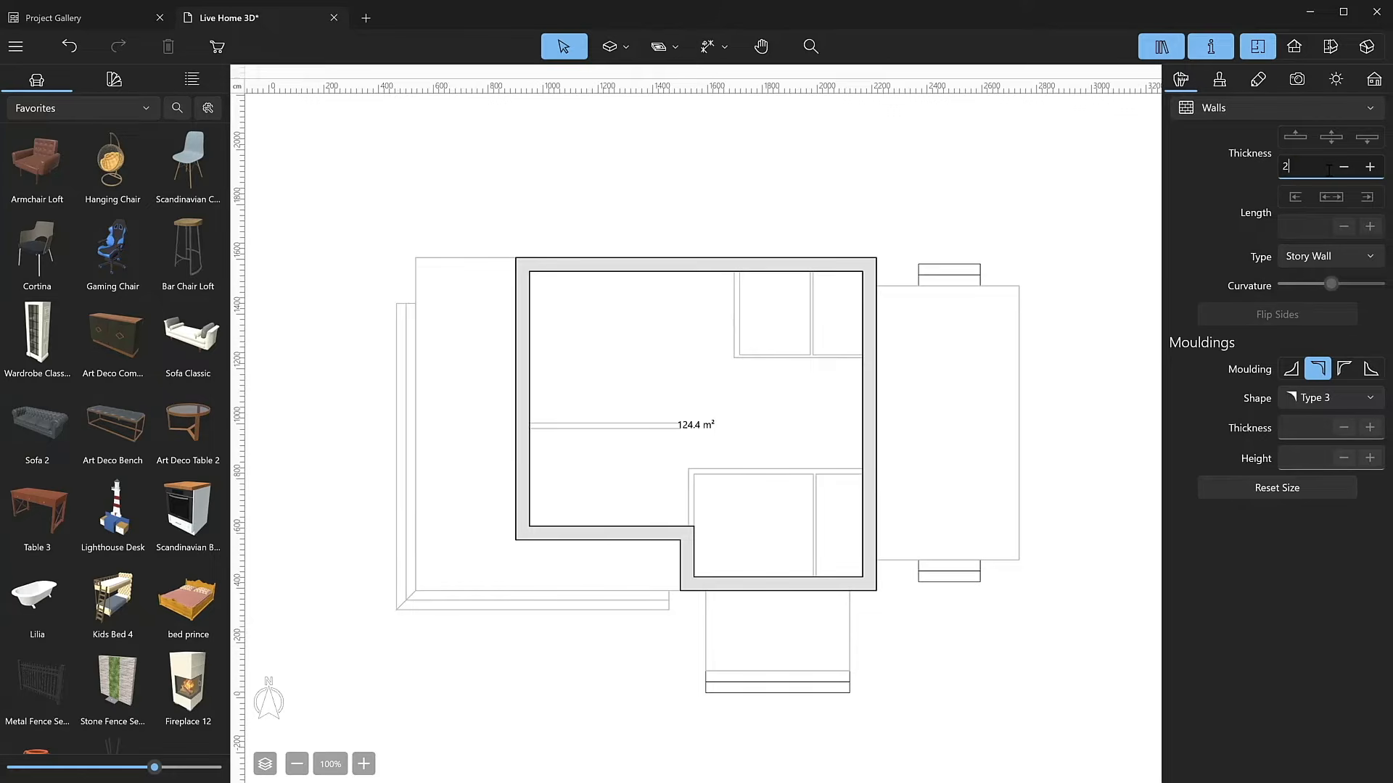
left_click(626, 47)
left_click(618, 110)
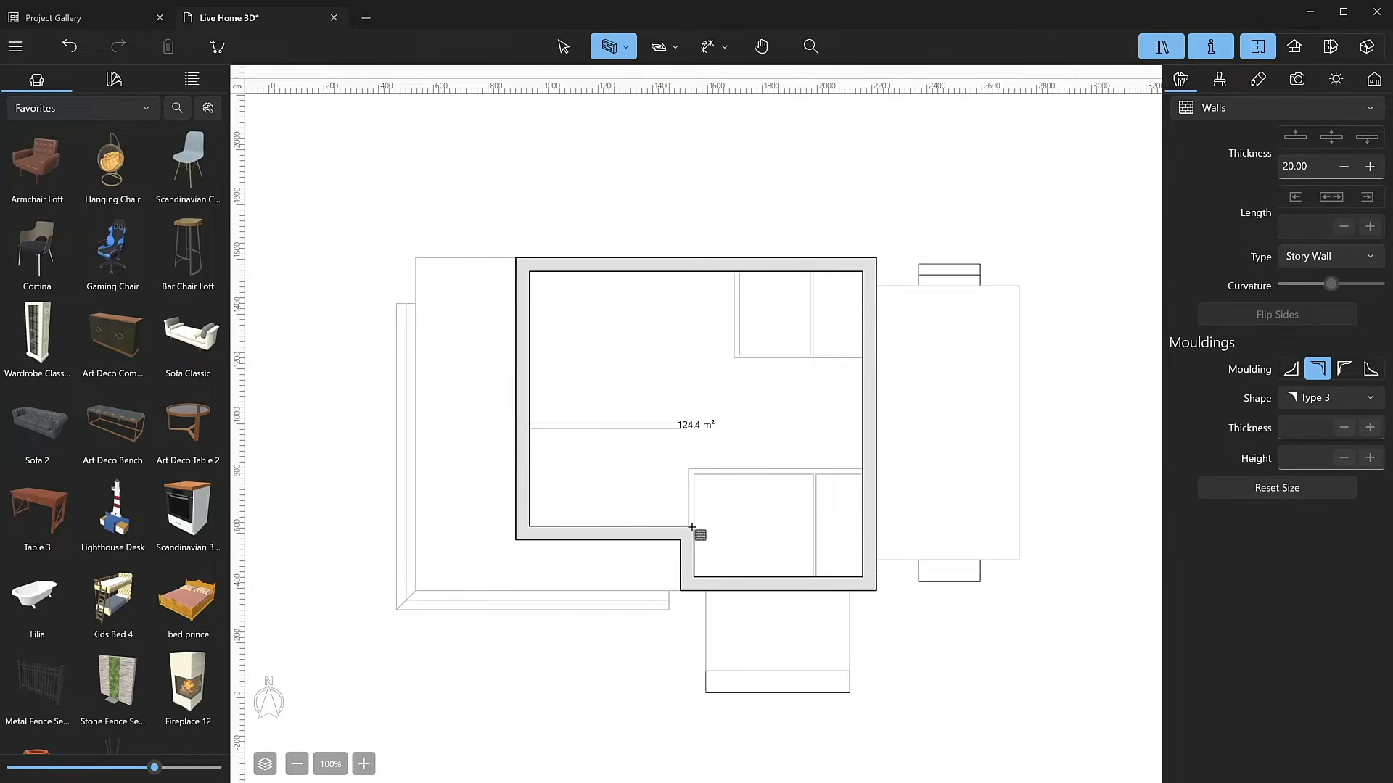
left_click_drag(691, 527, 689, 274)
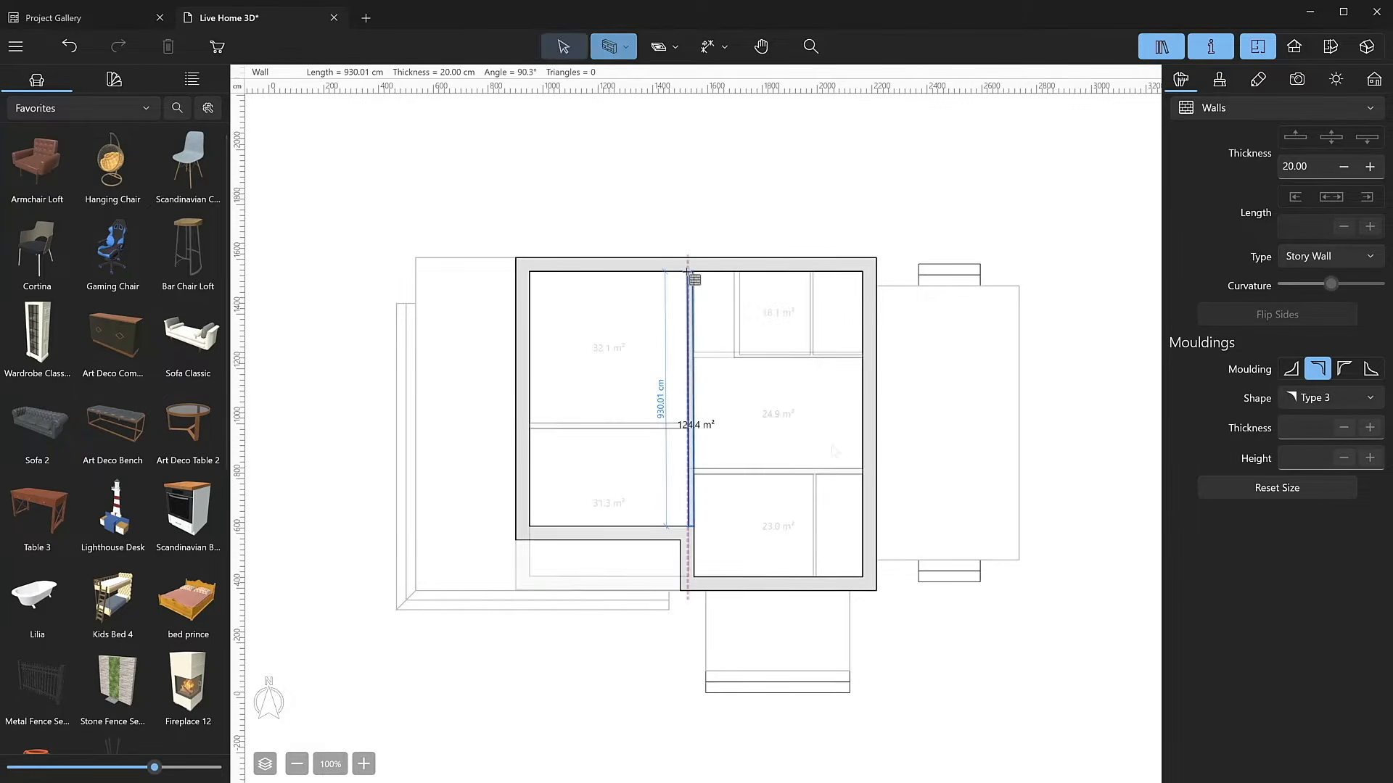
key("Escape")
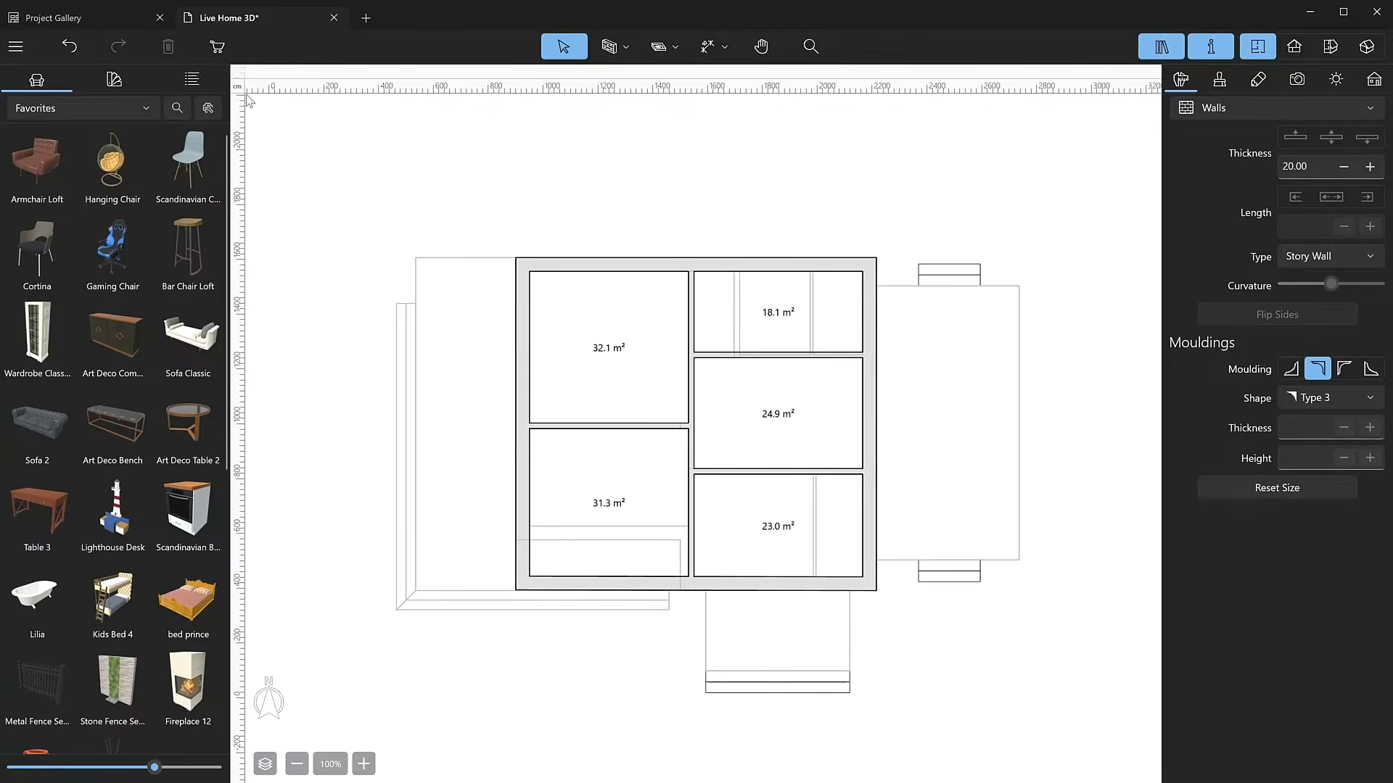
Select all walls of the 1st Floor in the project tree and set their type to Loft Wall.
left_click(191, 81)
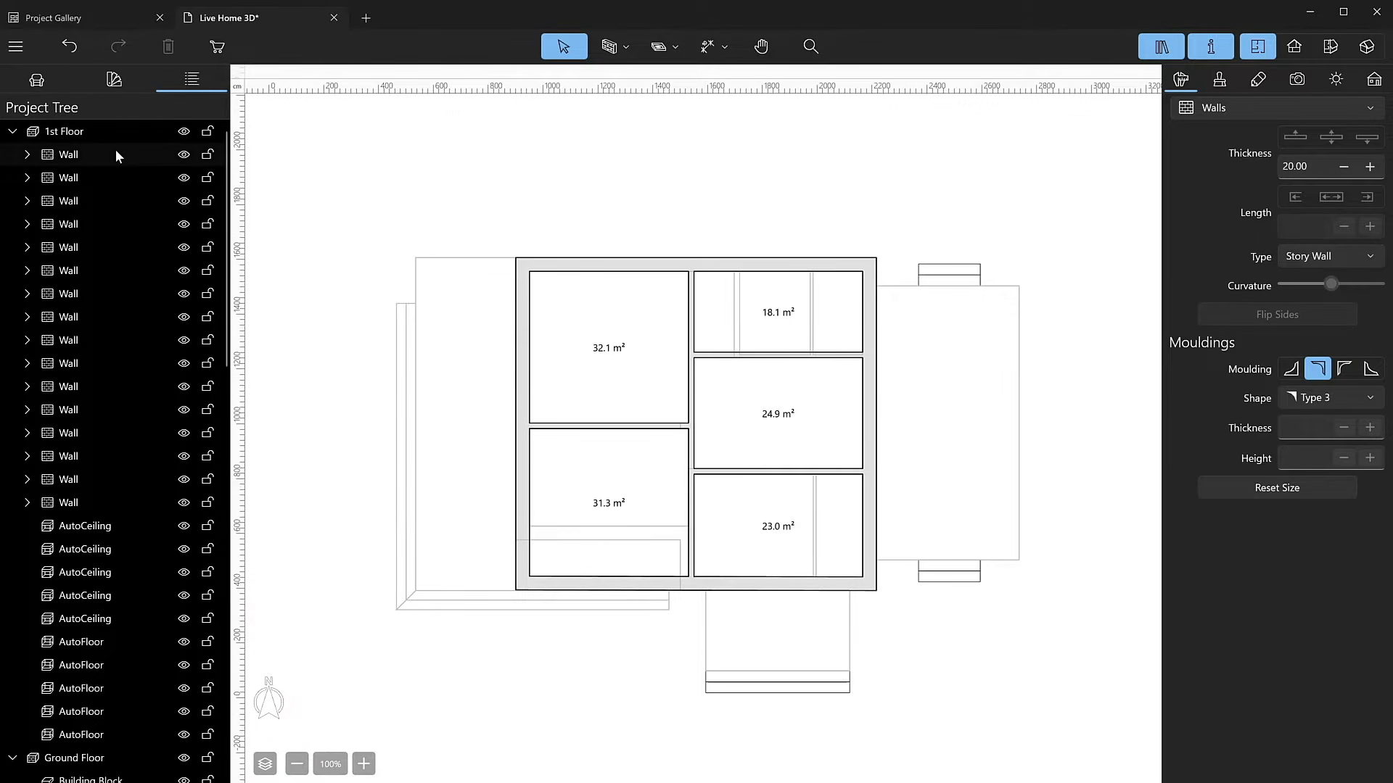
left_click_drag(115, 149, 80, 503)
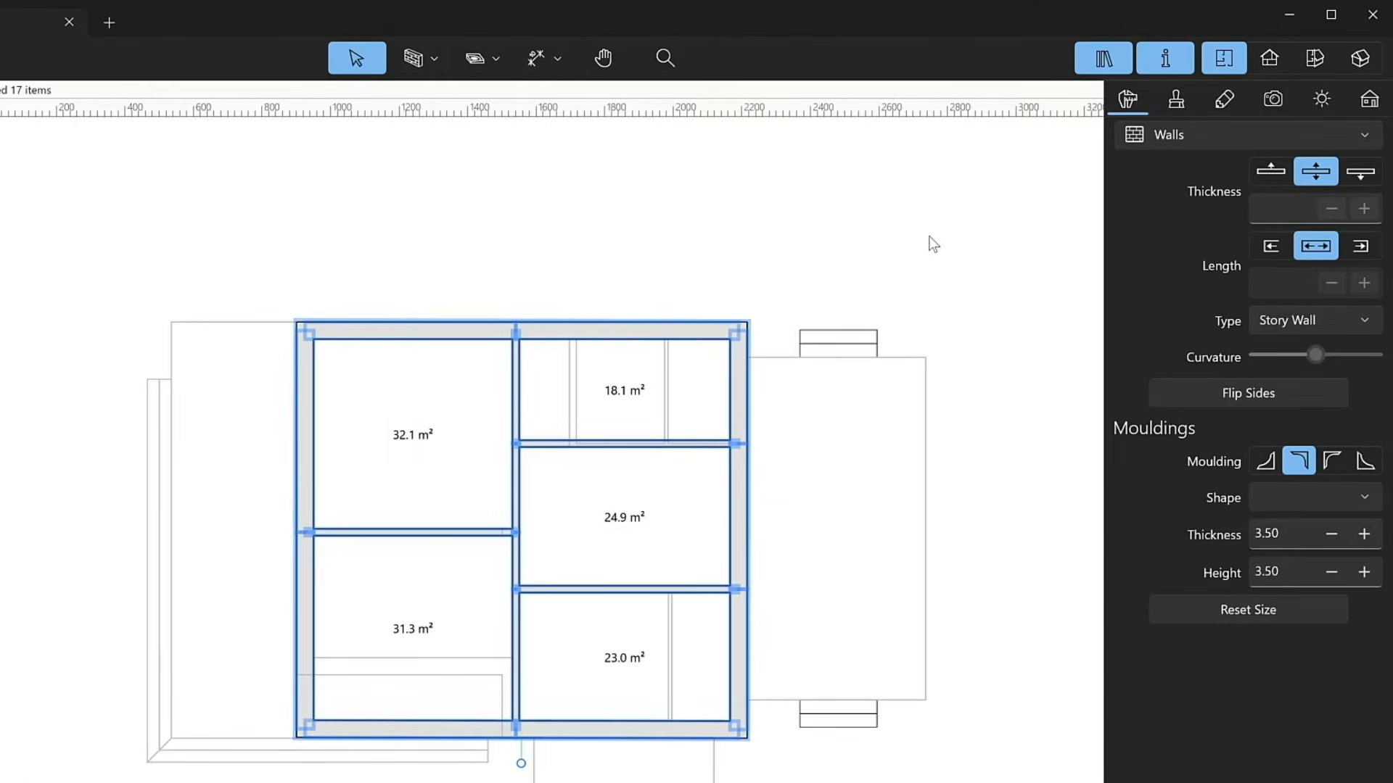
left_click(1338, 323)
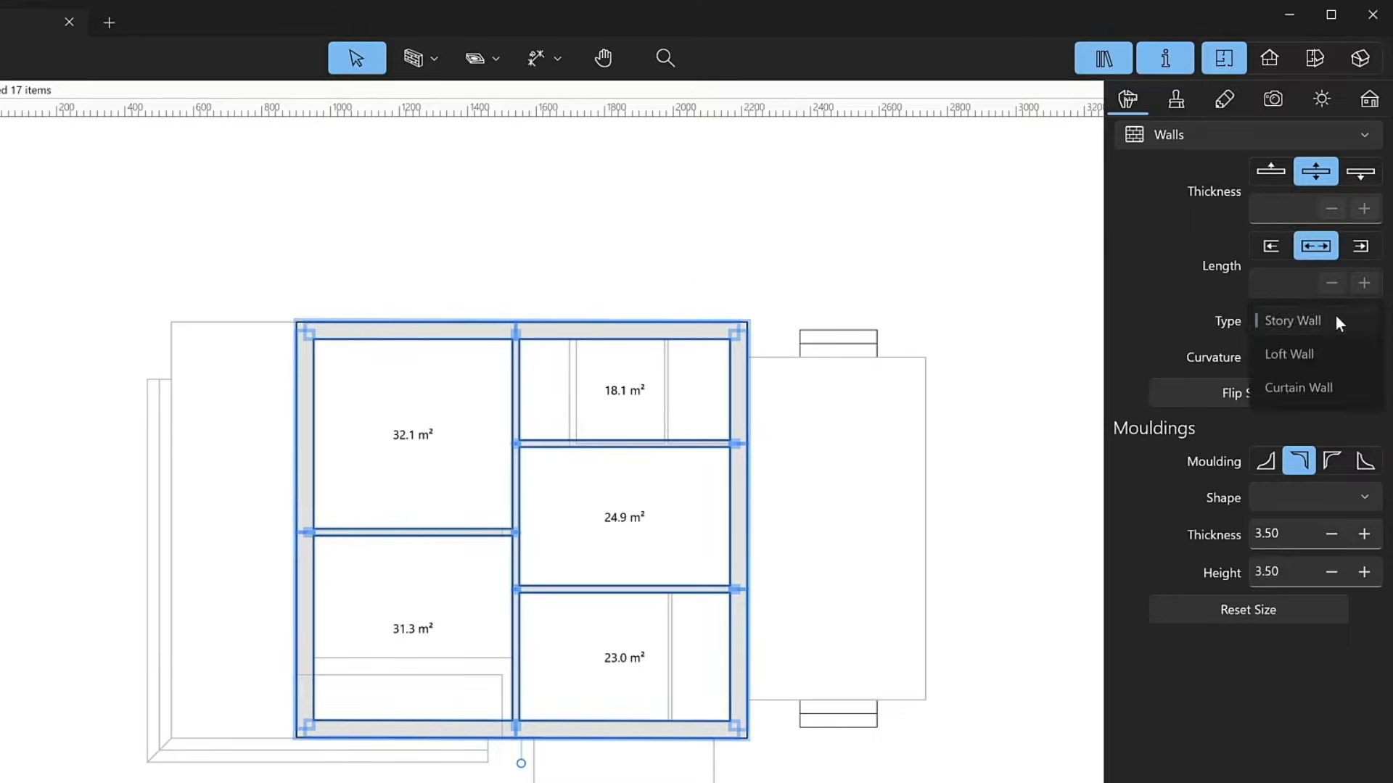
left_click(1332, 356)
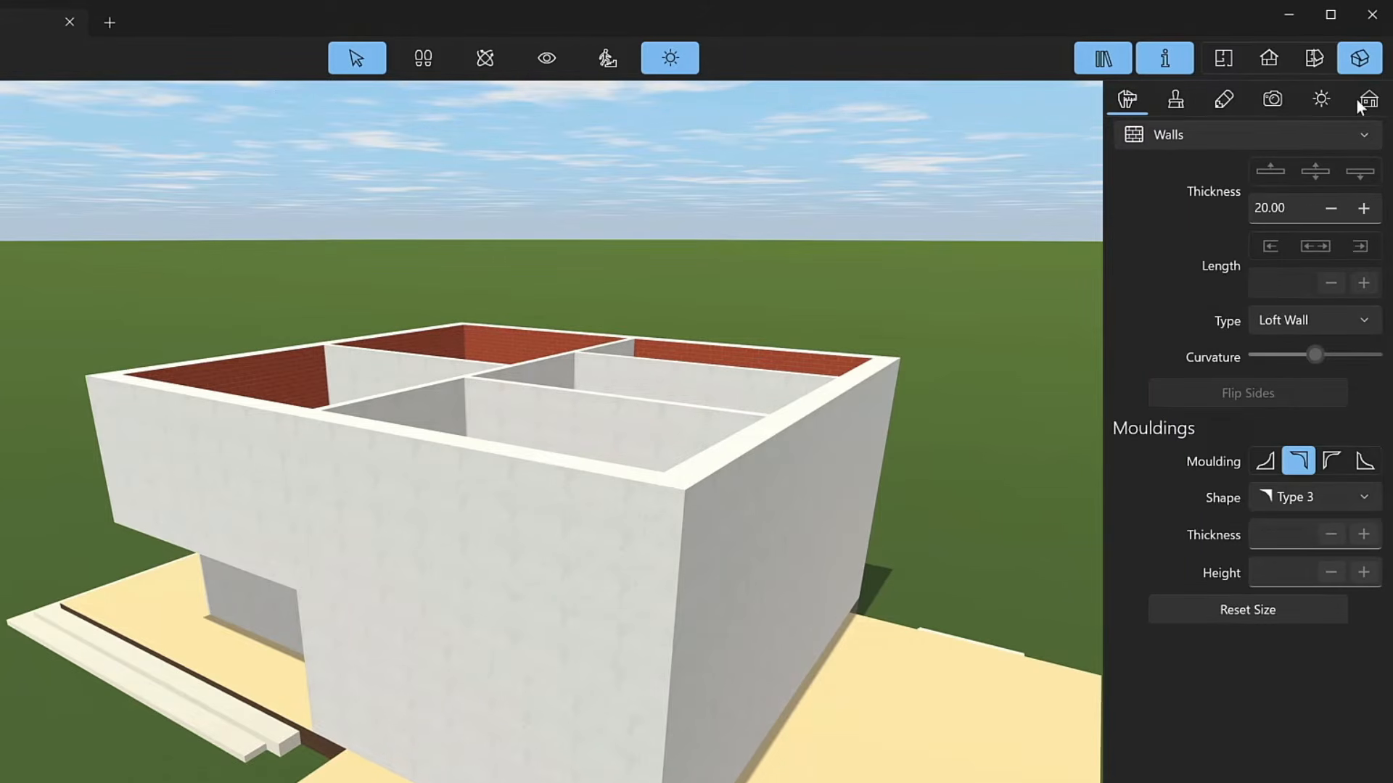
Open the Roof Assistant from the building properties and choose the Gable roof template.
left_click(1365, 84)
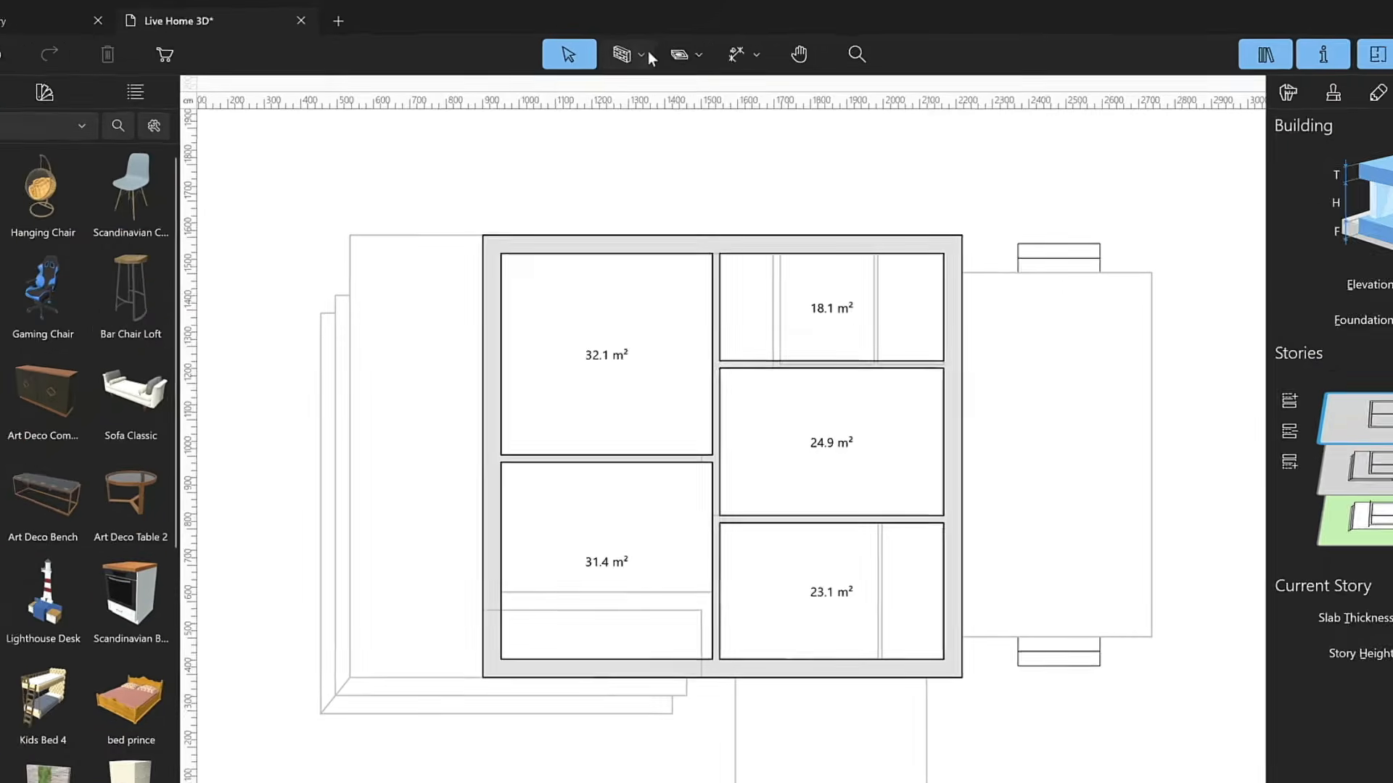
left_click(644, 54)
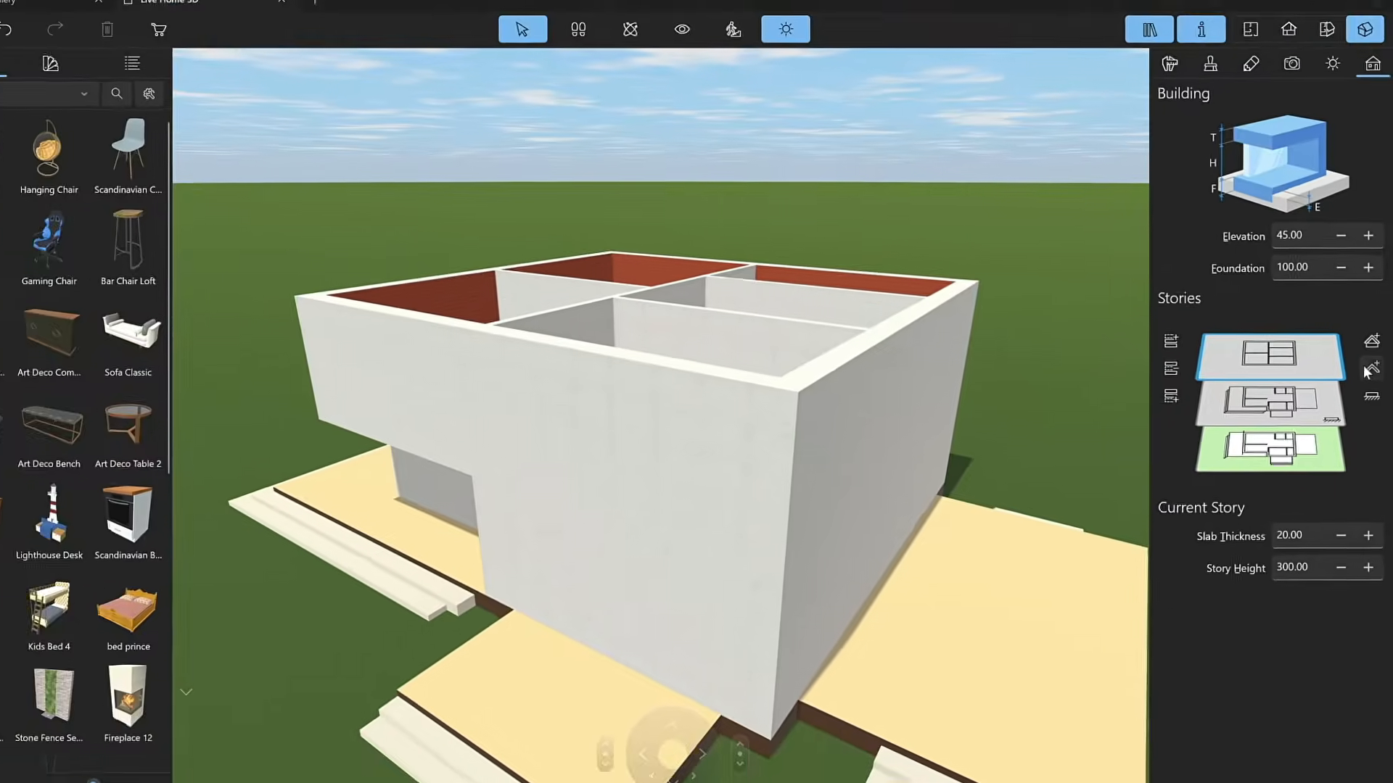
left_click(1368, 365)
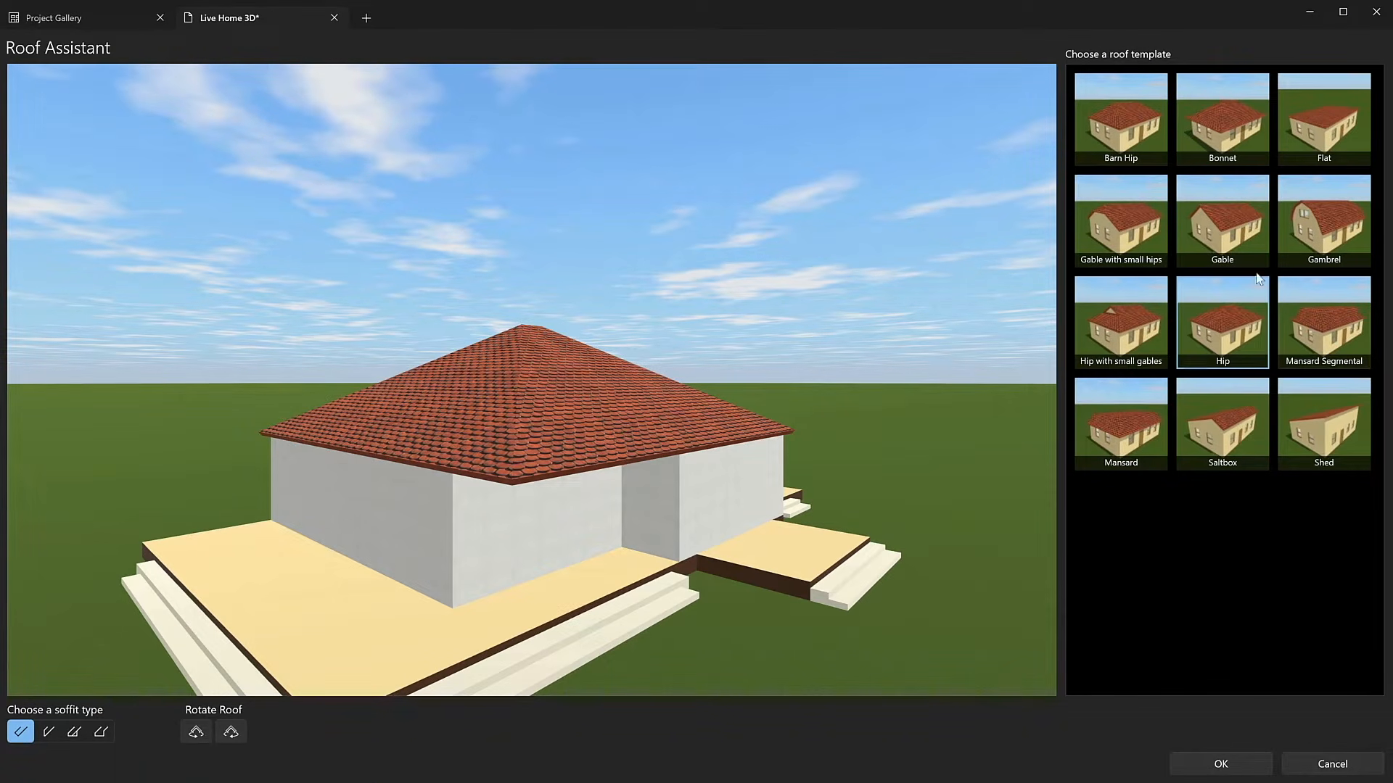
left_click(1238, 250)
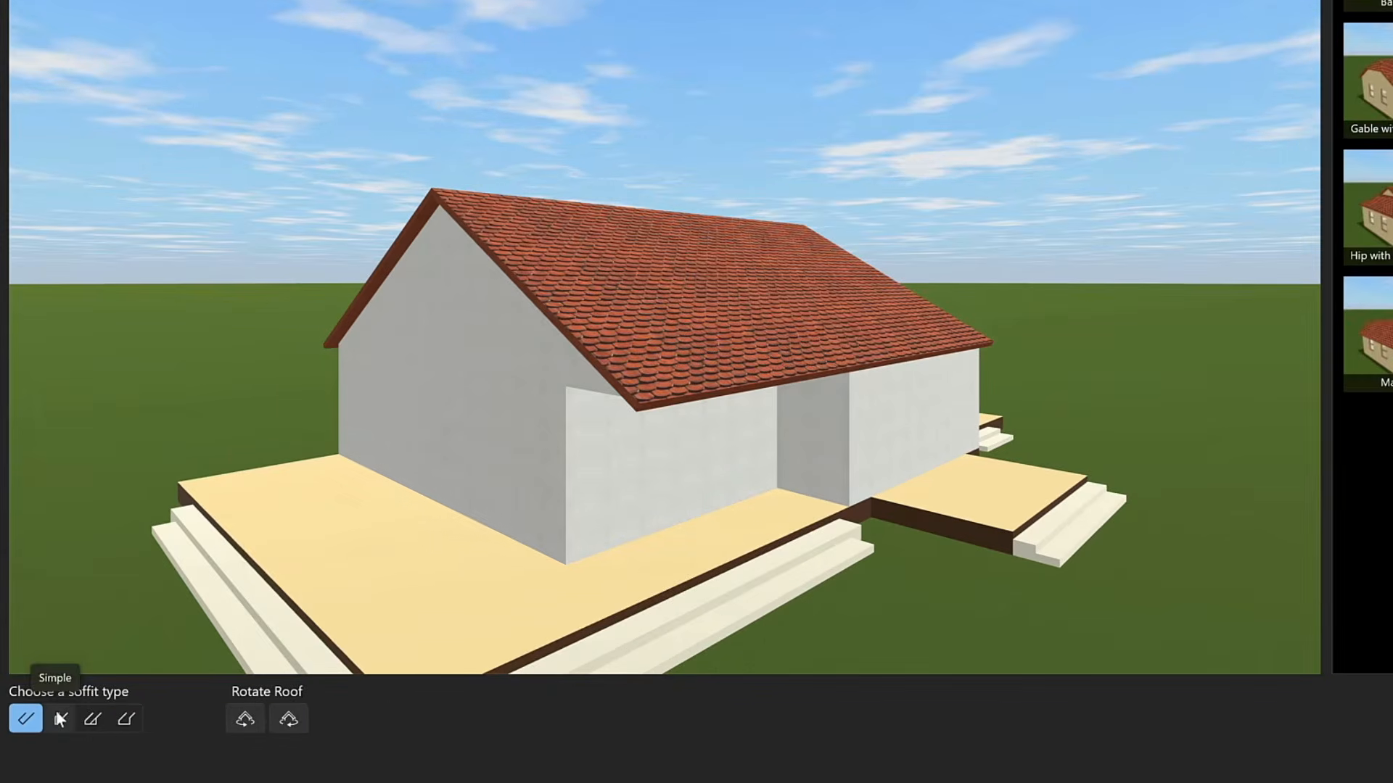
Try the other soffit types in the Roof Assistant, return to the first one and create the gable roof.
left_click(48, 732)
left_click(92, 719)
left_click(125, 719)
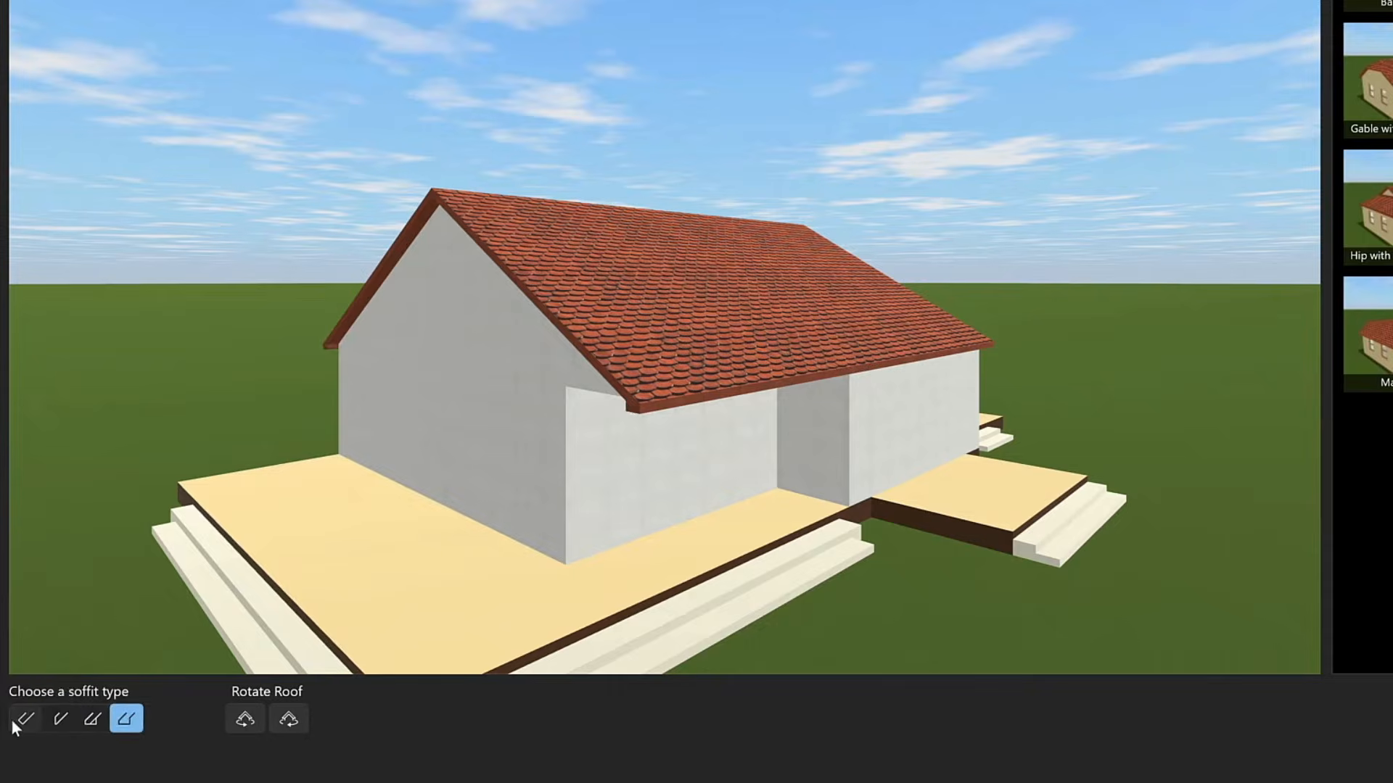
left_click(26, 719)
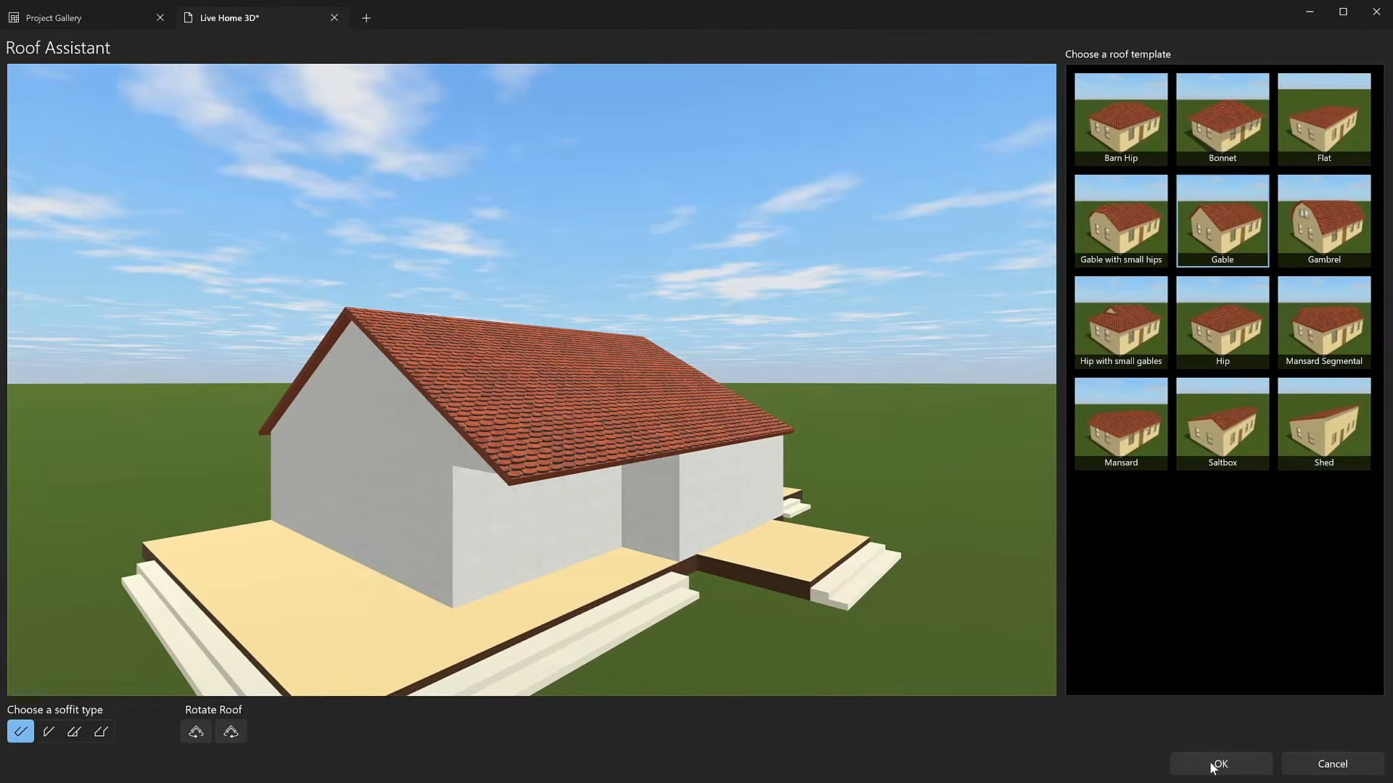
left_click(1213, 766)
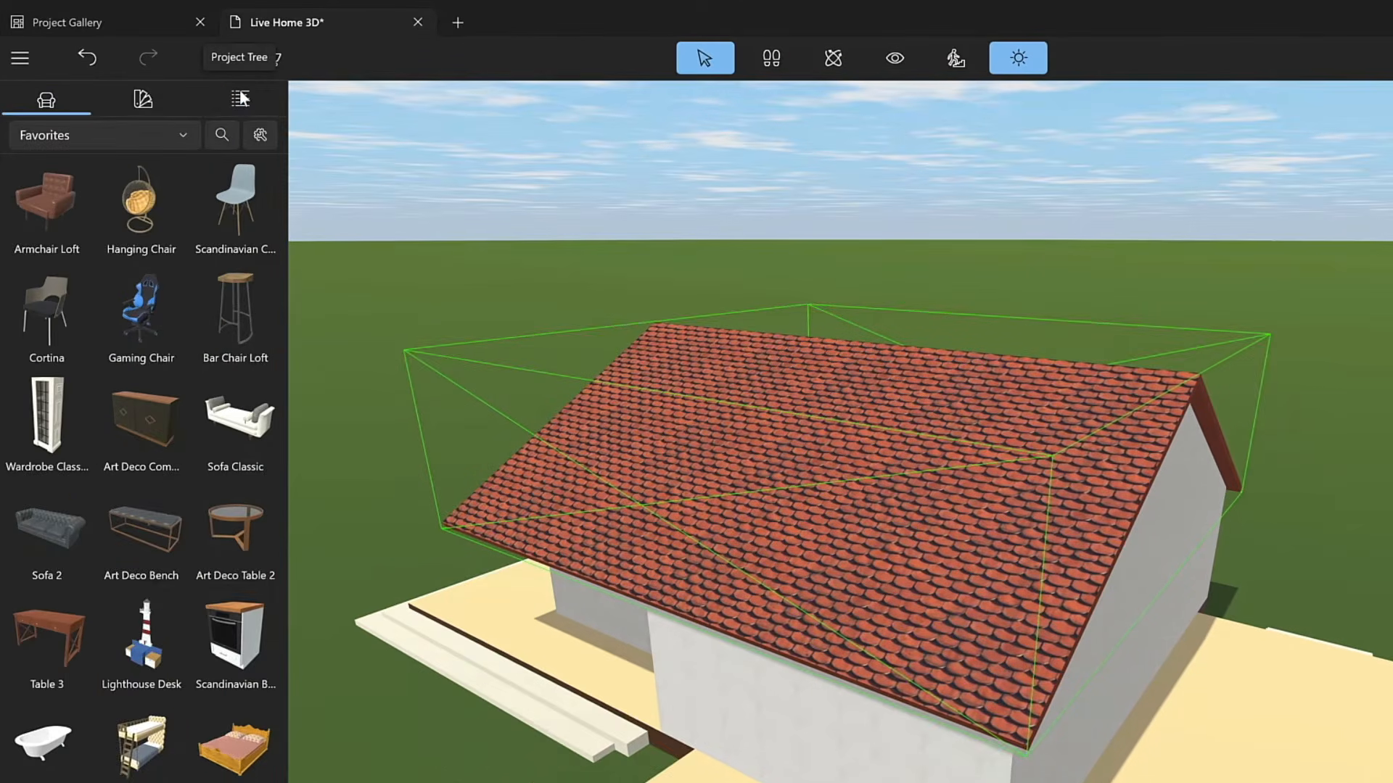
Select both Roof Gable parts of the AutoRoof in the project tree and set their segment type to hole.
left_click(241, 99)
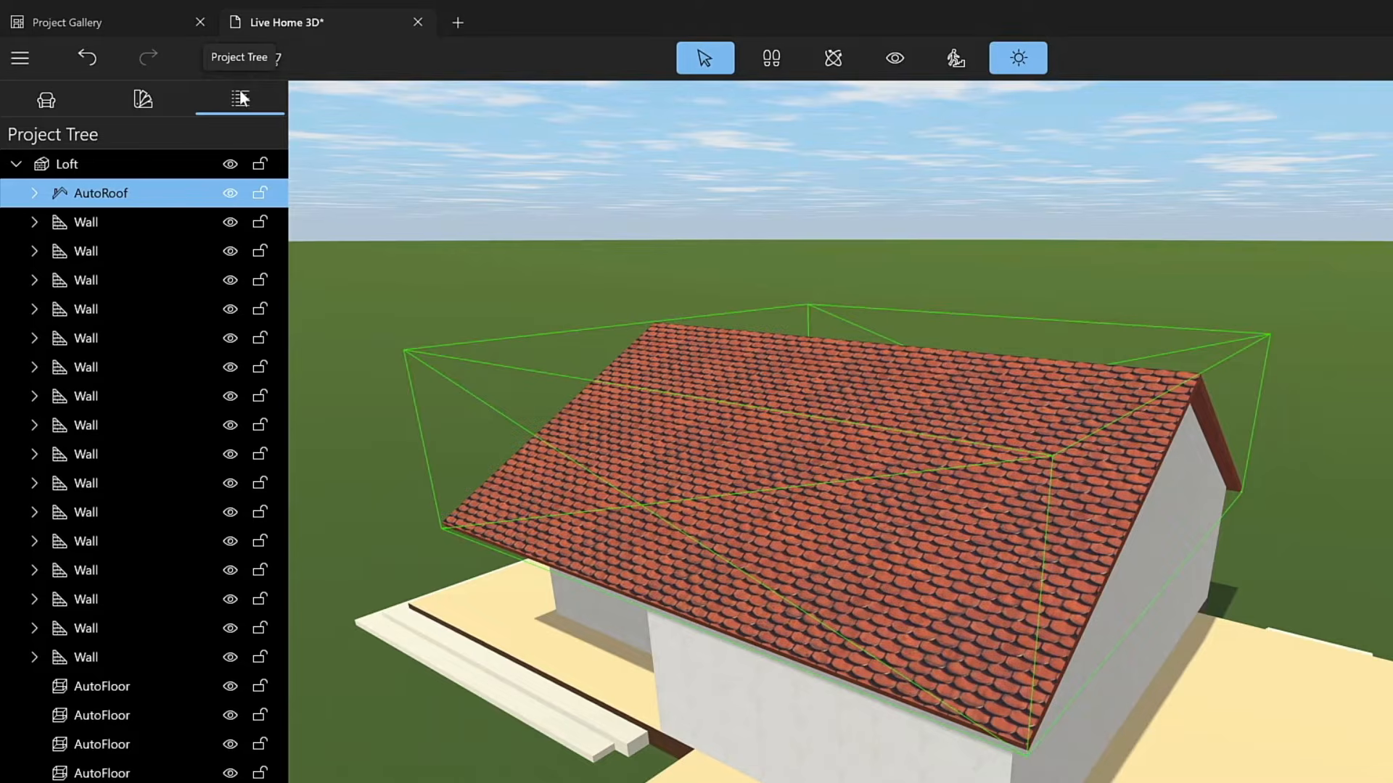
left_click(34, 194)
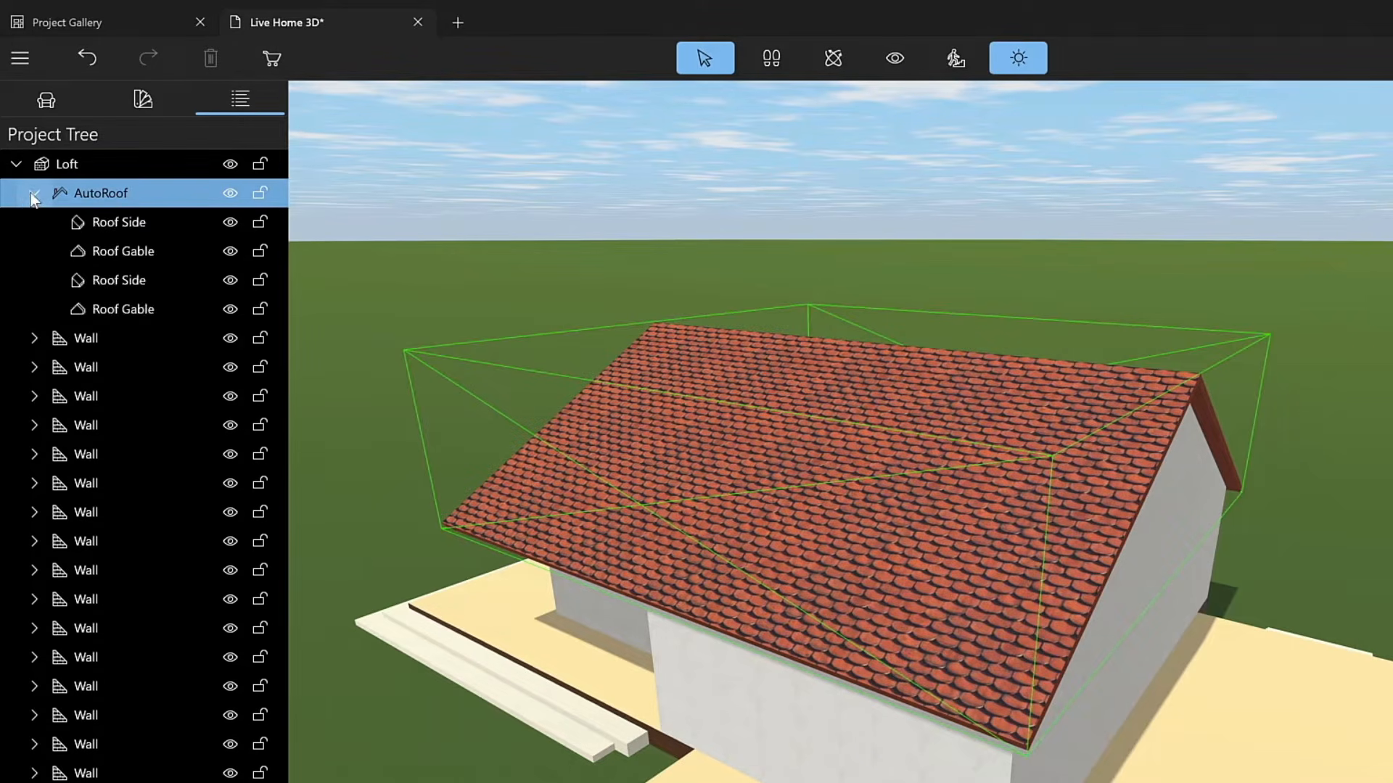
left_click(116, 250)
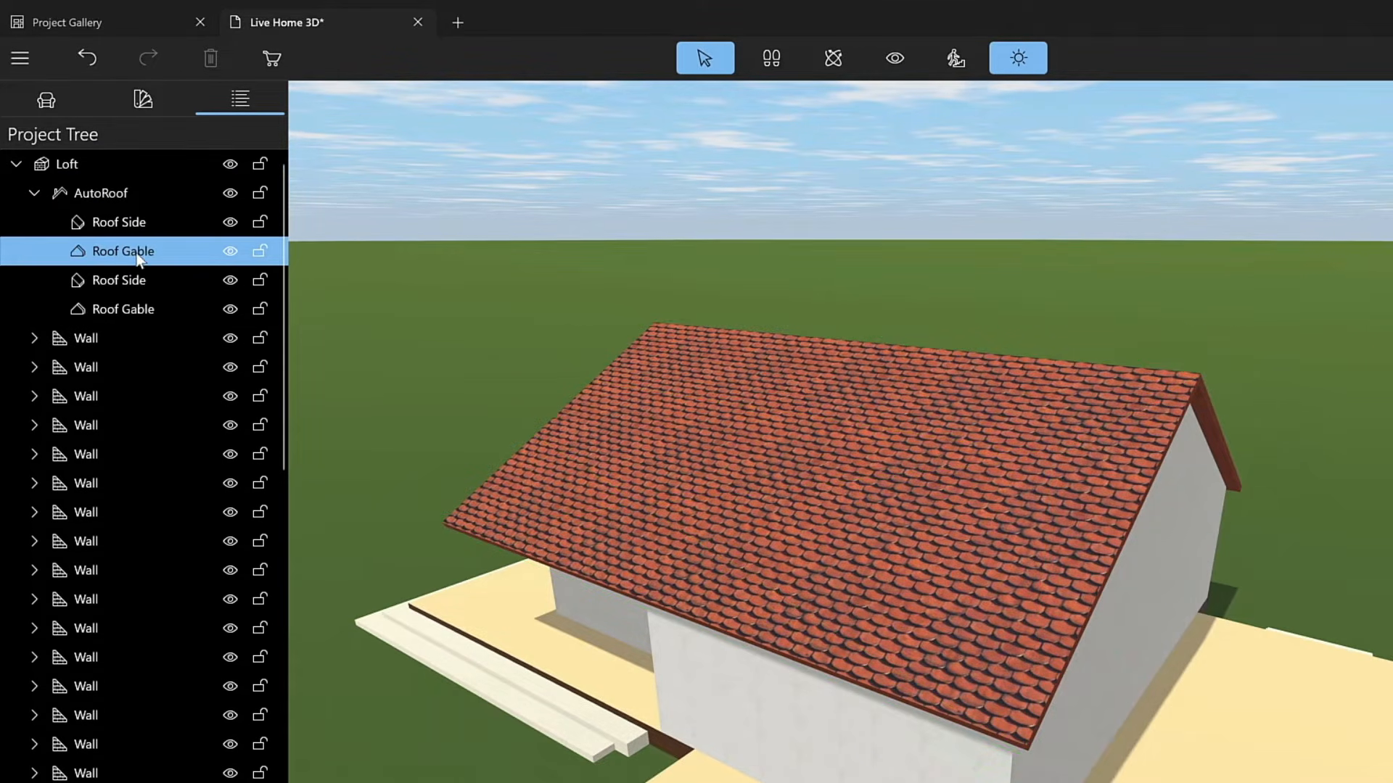
left_click(134, 309, "ctrl")
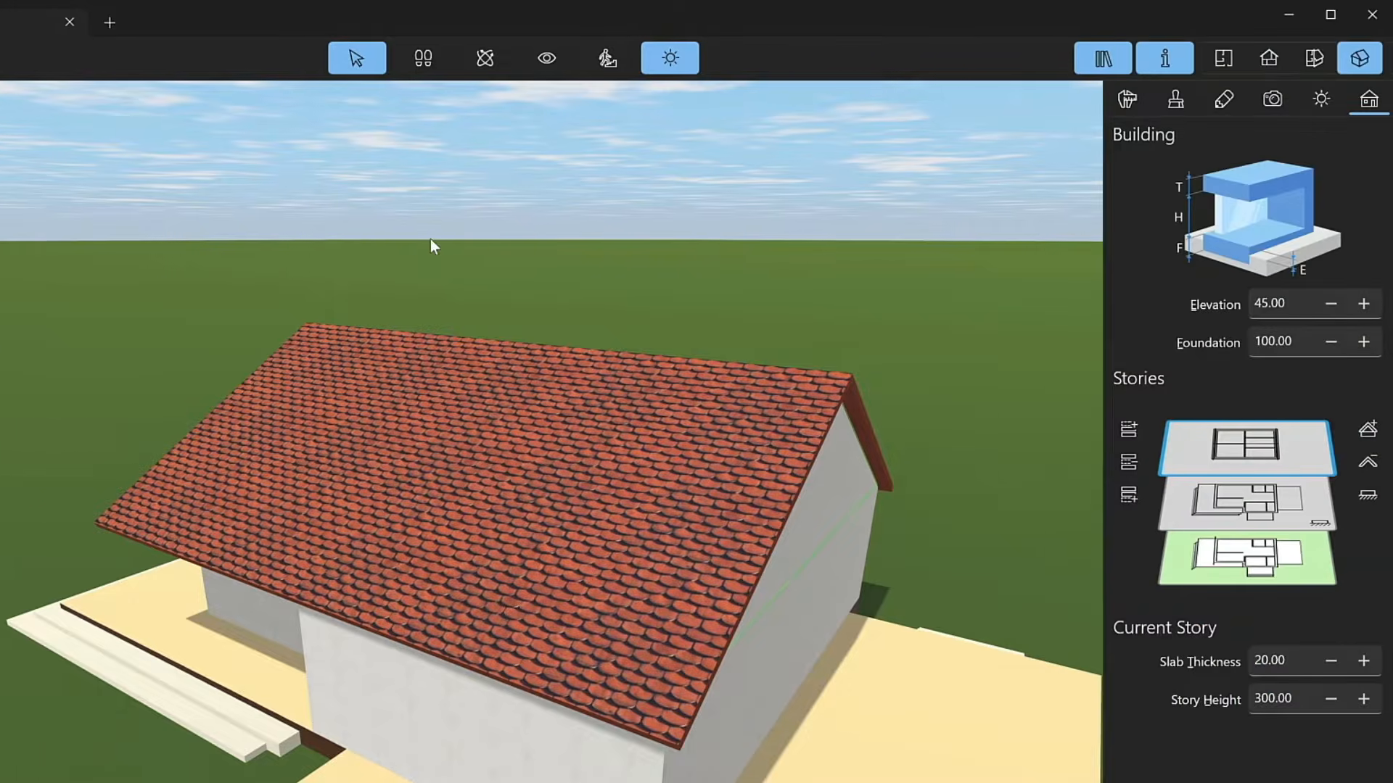
left_click(1125, 102)
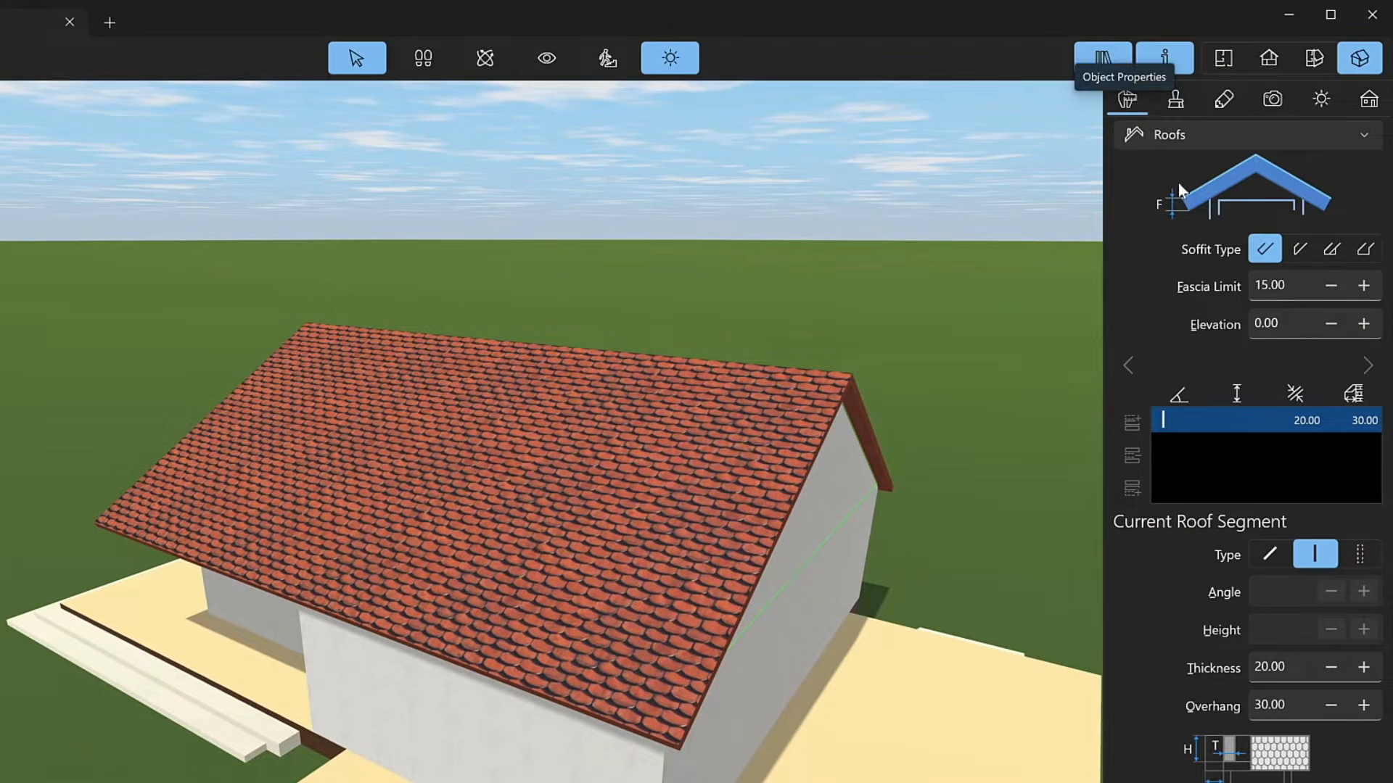
left_click(1360, 556)
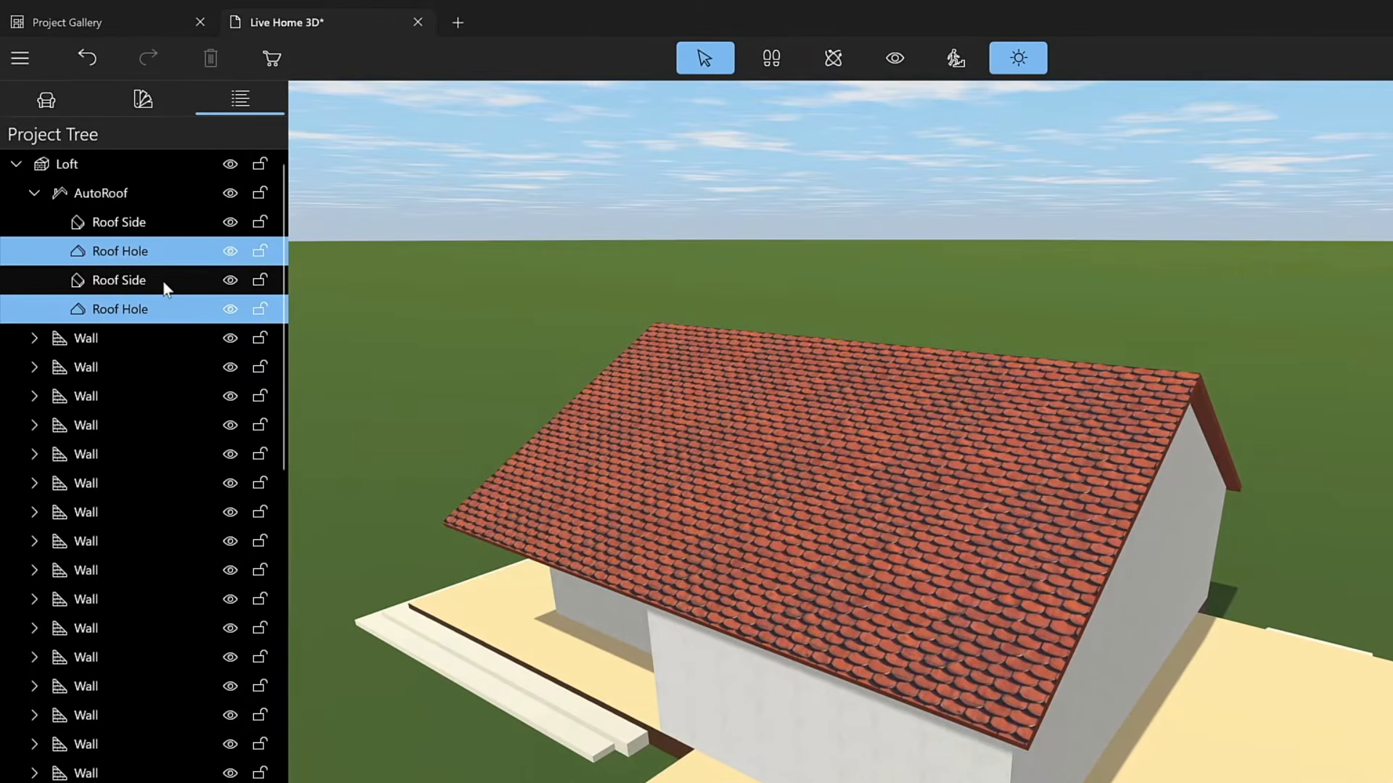
Select both Roof Side parts of the AutoRoof and set their angle to 35°.
left_click(164, 285)
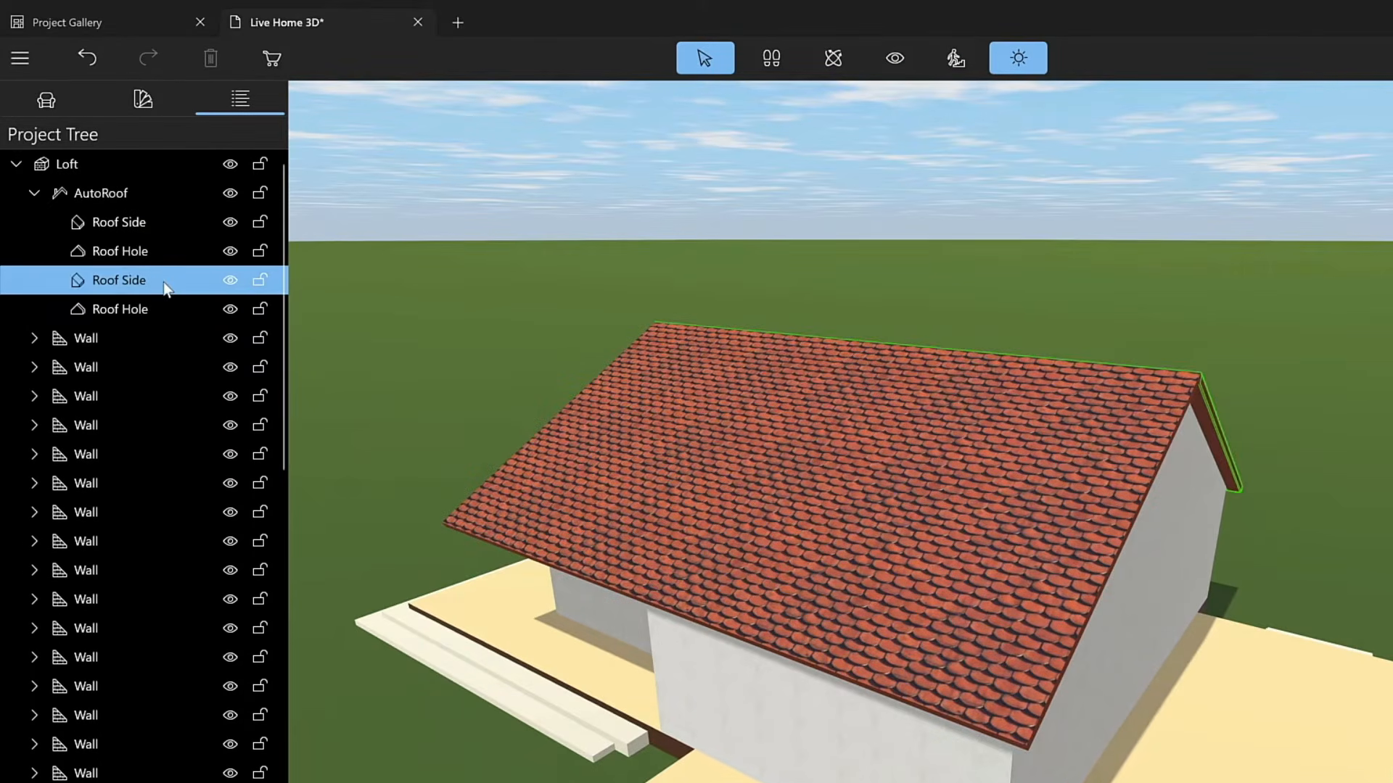
left_click(142, 228, "ctrl")
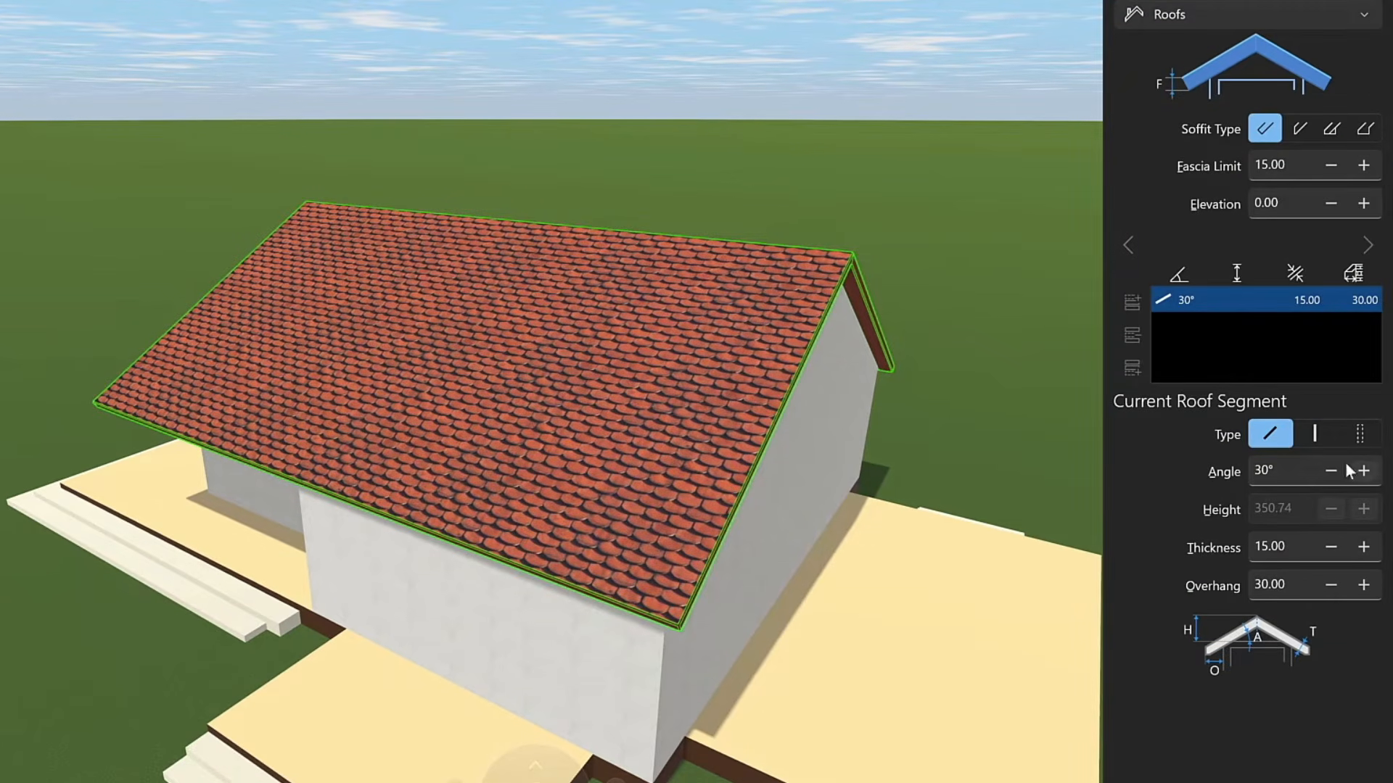
left_click(1266, 471)
key("BackSpace")
key("BackSpace")
type("3")
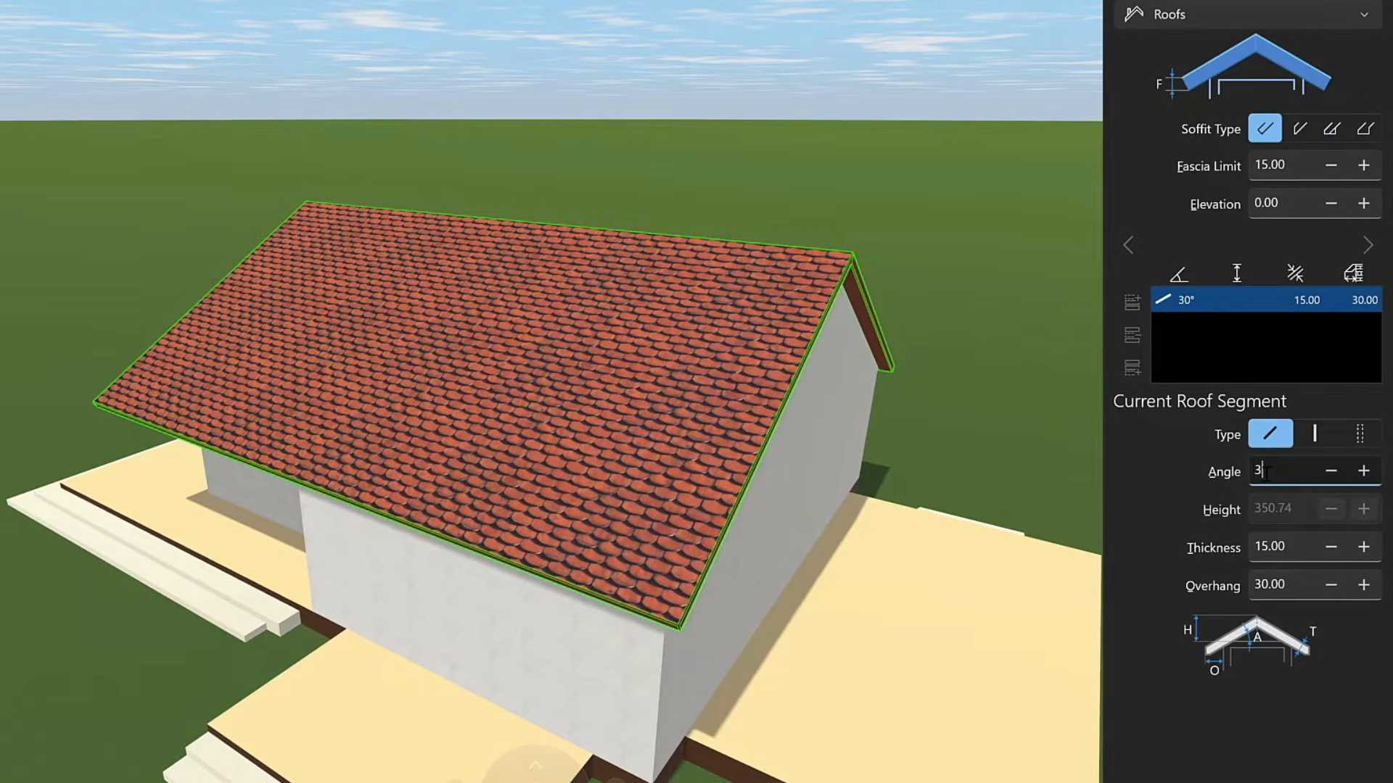
type("5")
key("Return")
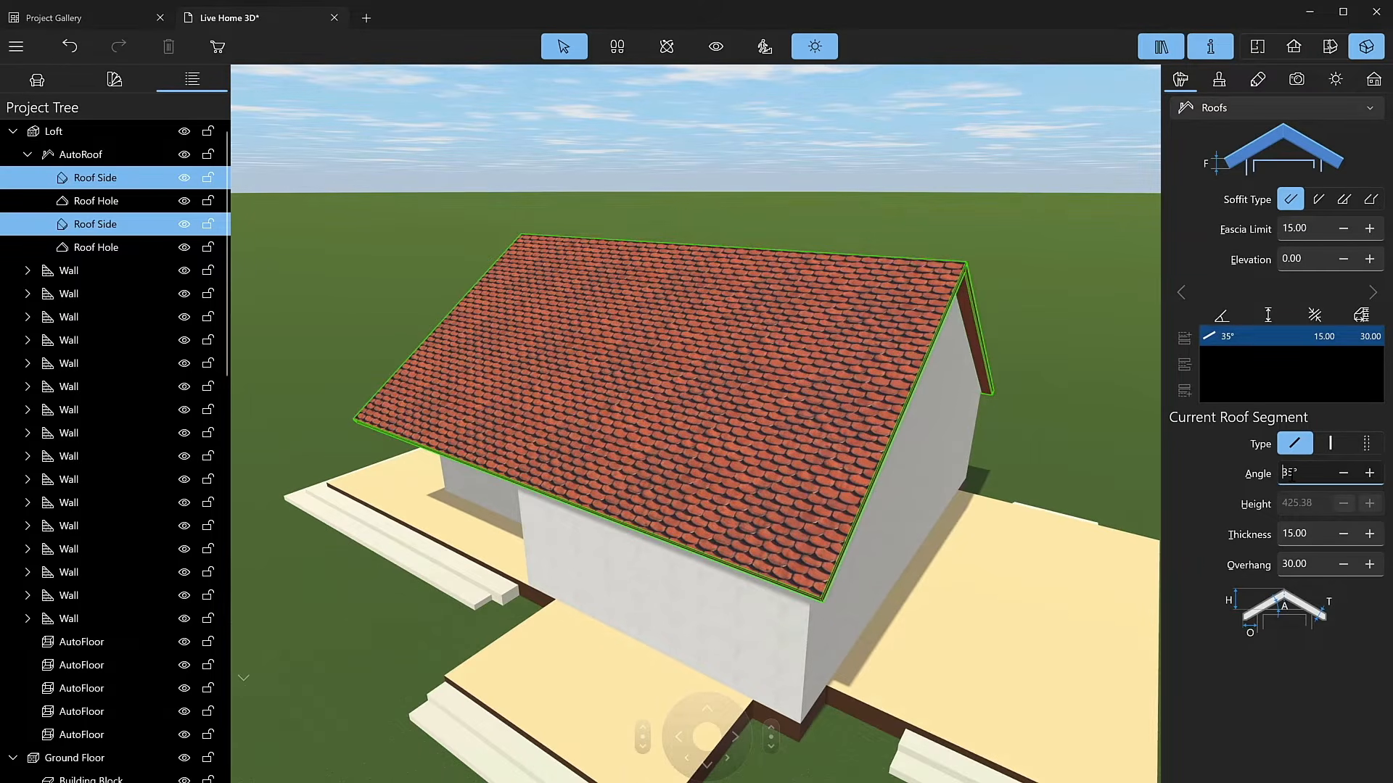
Select the whole AutoRoof in the project tree and set its elevation to 100 cm.
left_click(82, 155)
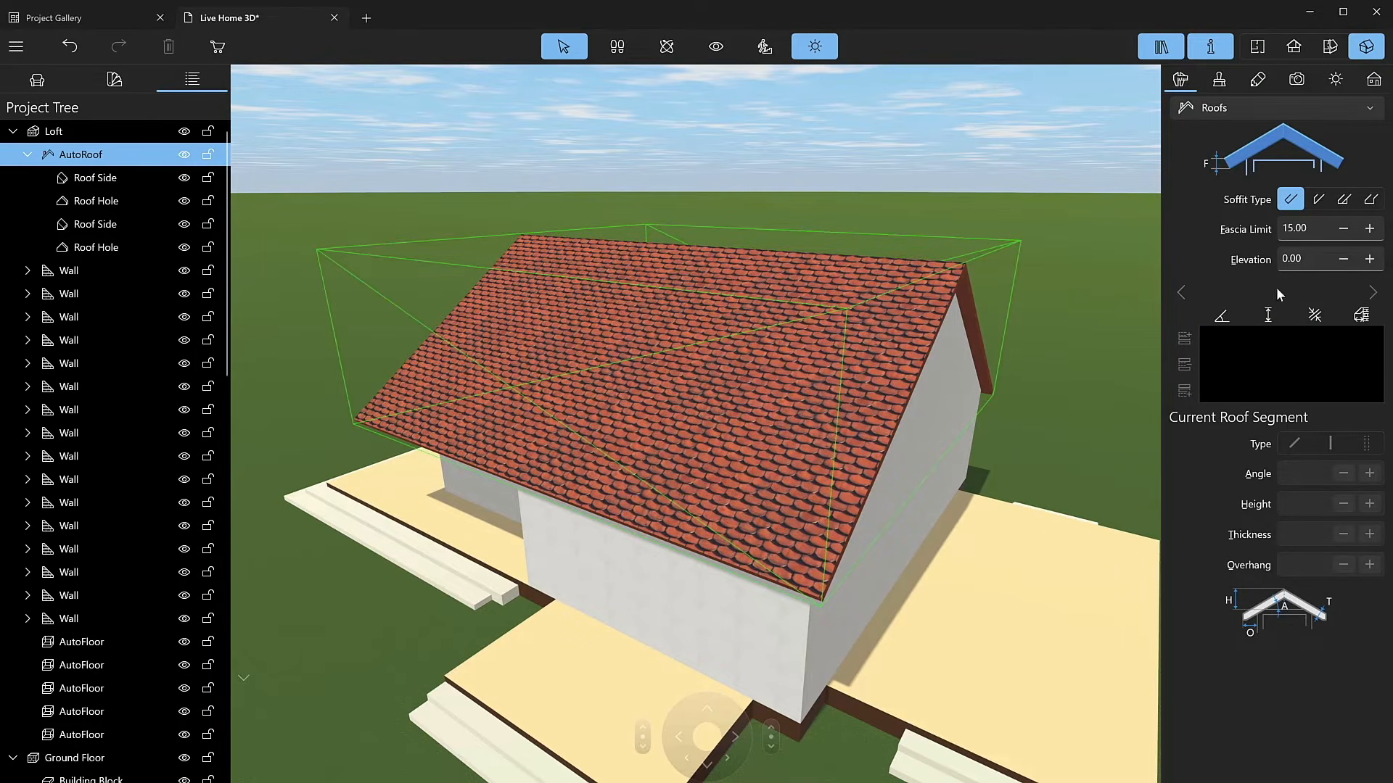
left_click(1302, 260)
type("10")
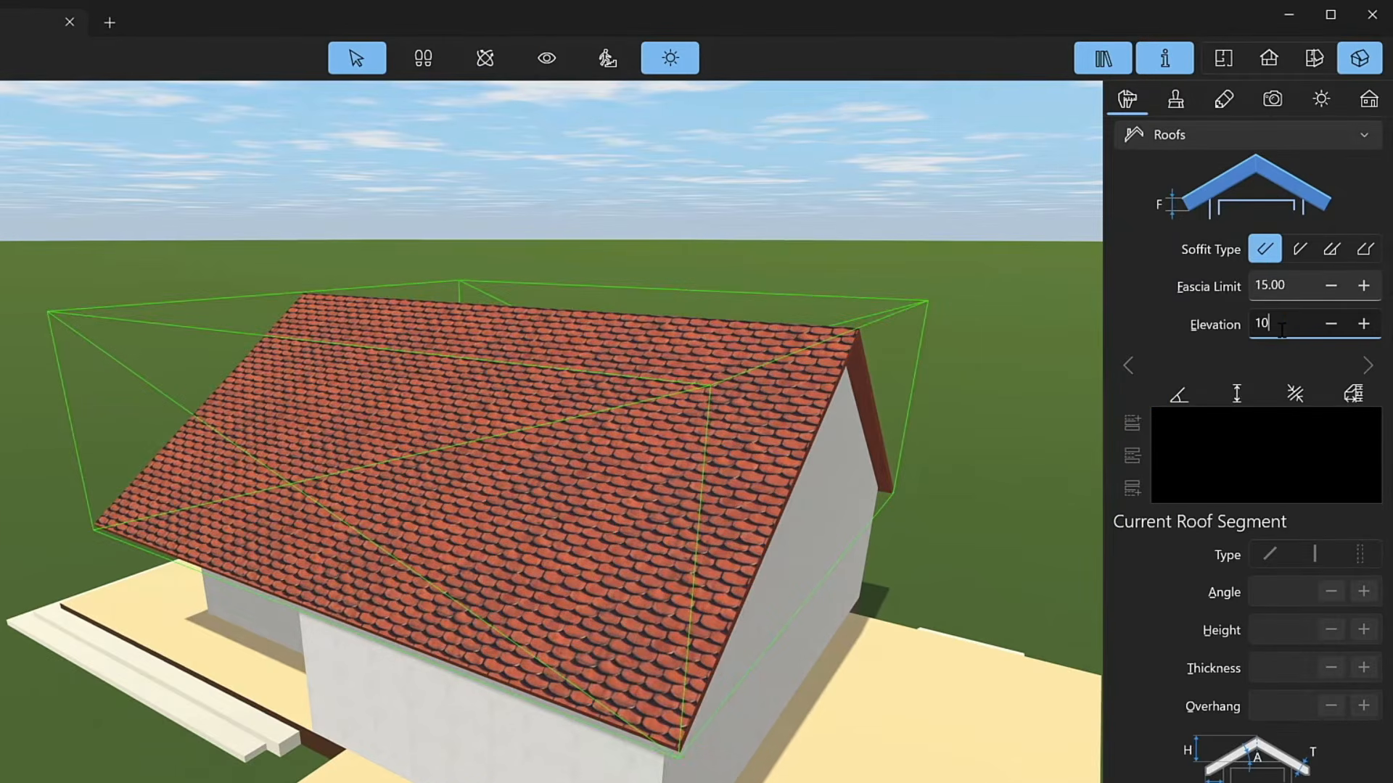
type("0")
key("Return")
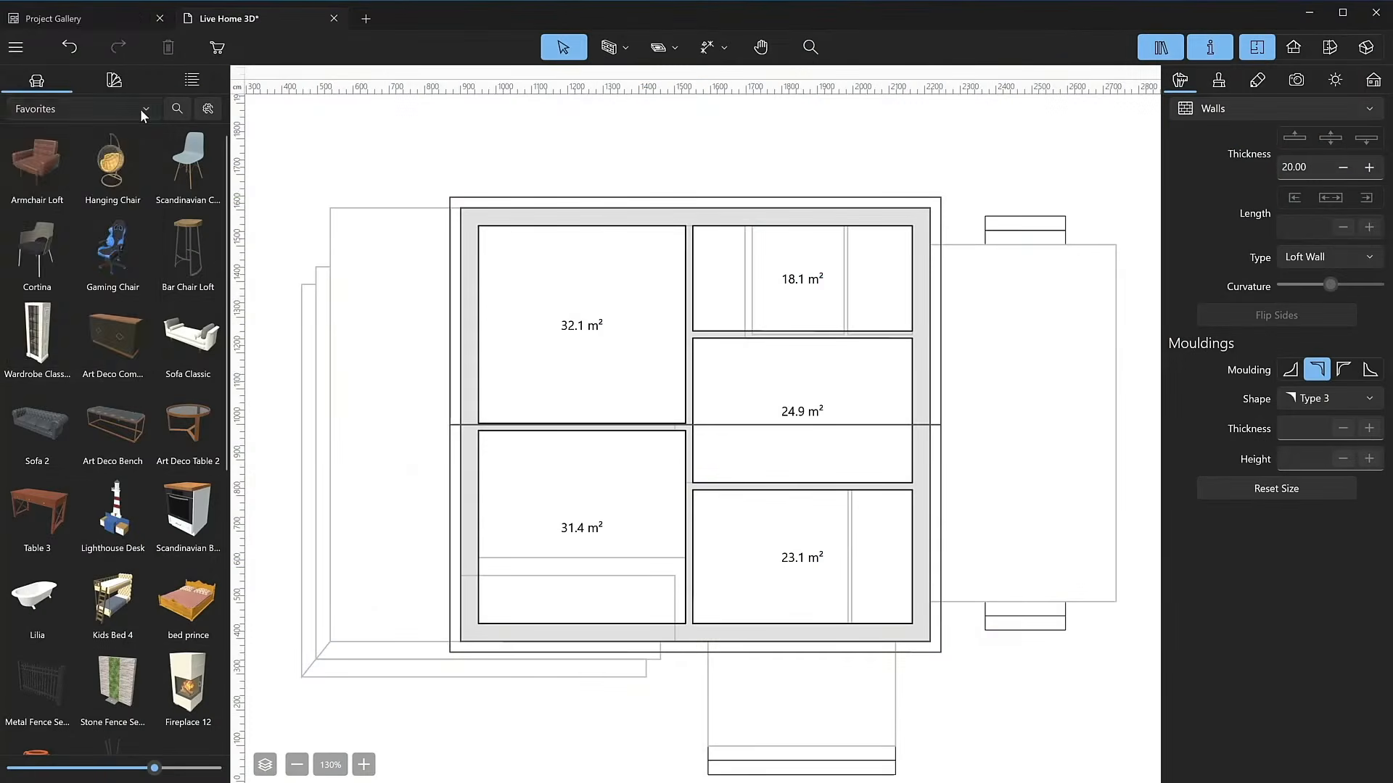
Place a Gable Dormer from the Dormers library on the front roof slope over the 23.1 m² room and show the split 2D/3D view.
left_click(141, 109)
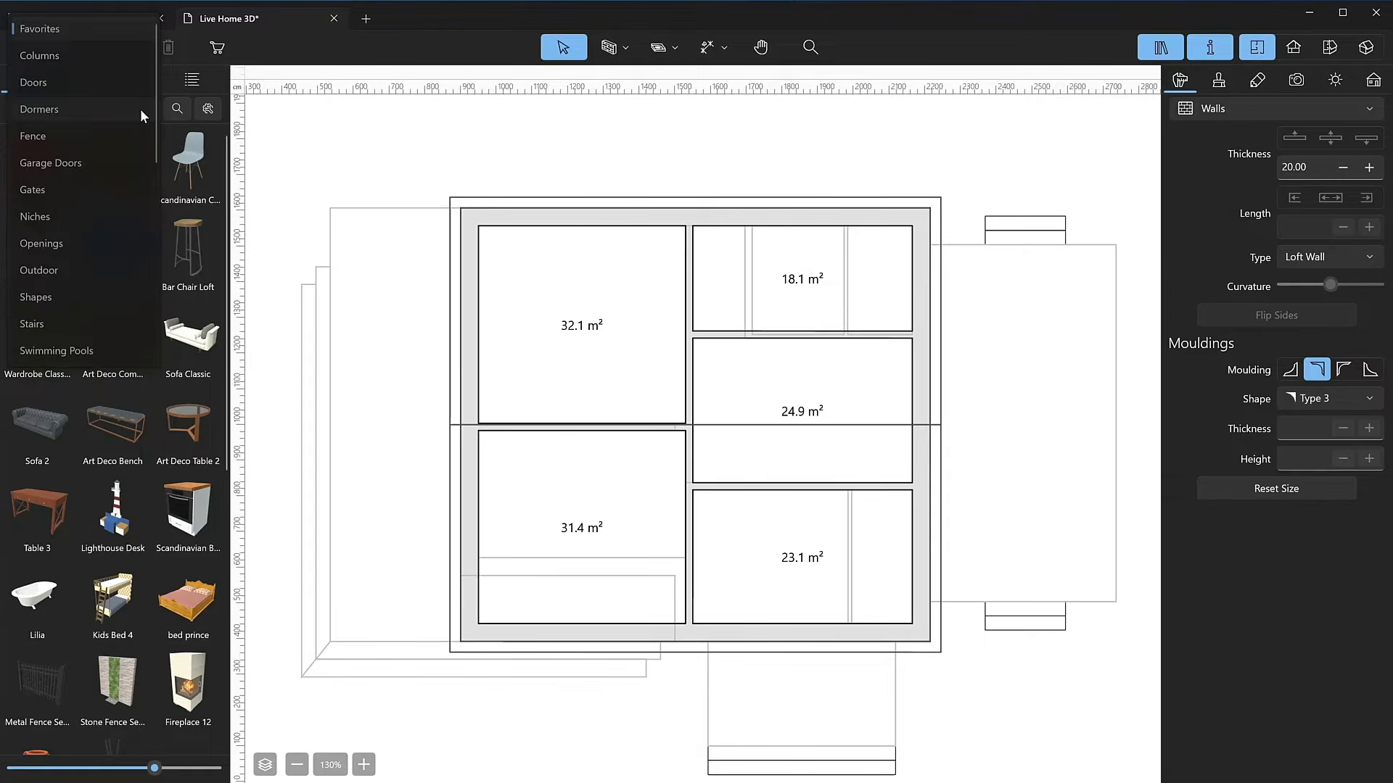
left_click(141, 108)
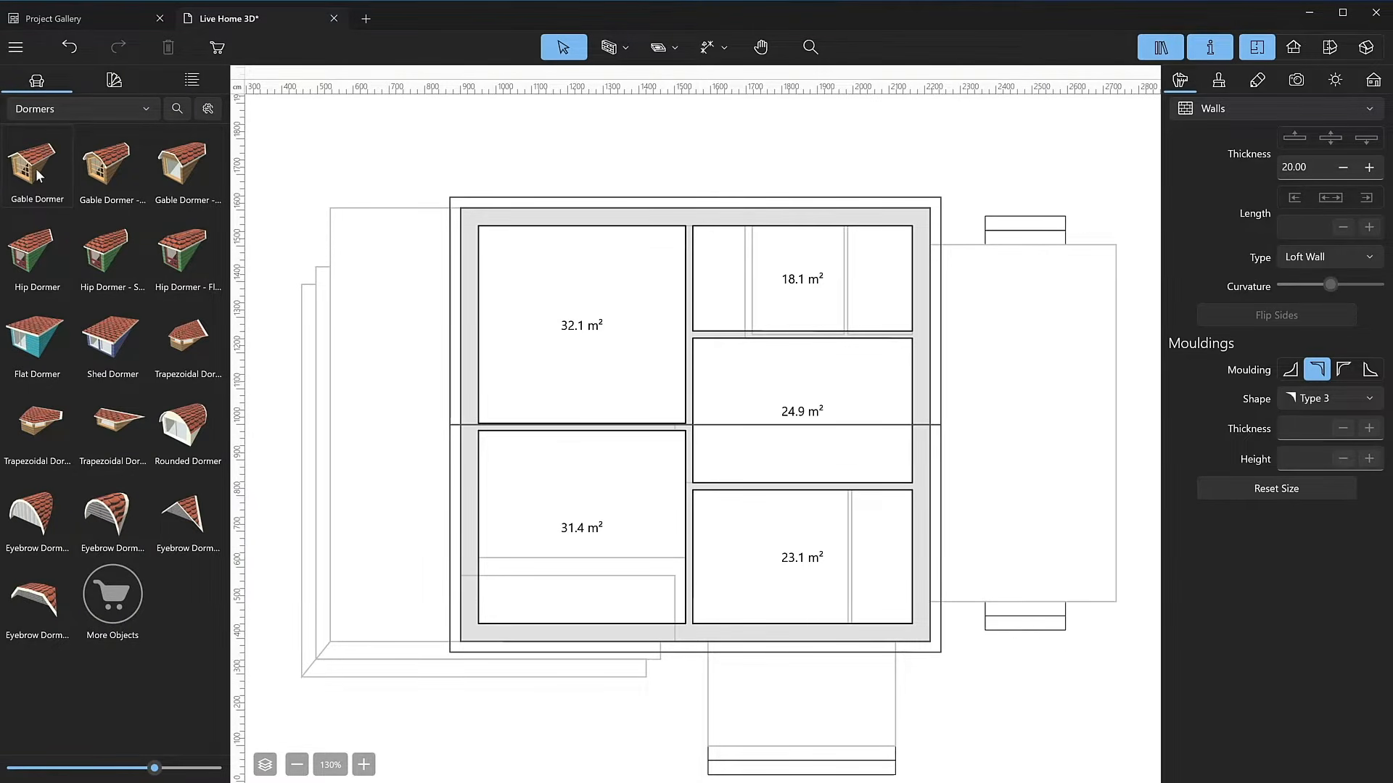
left_click_drag(35, 170, 840, 610)
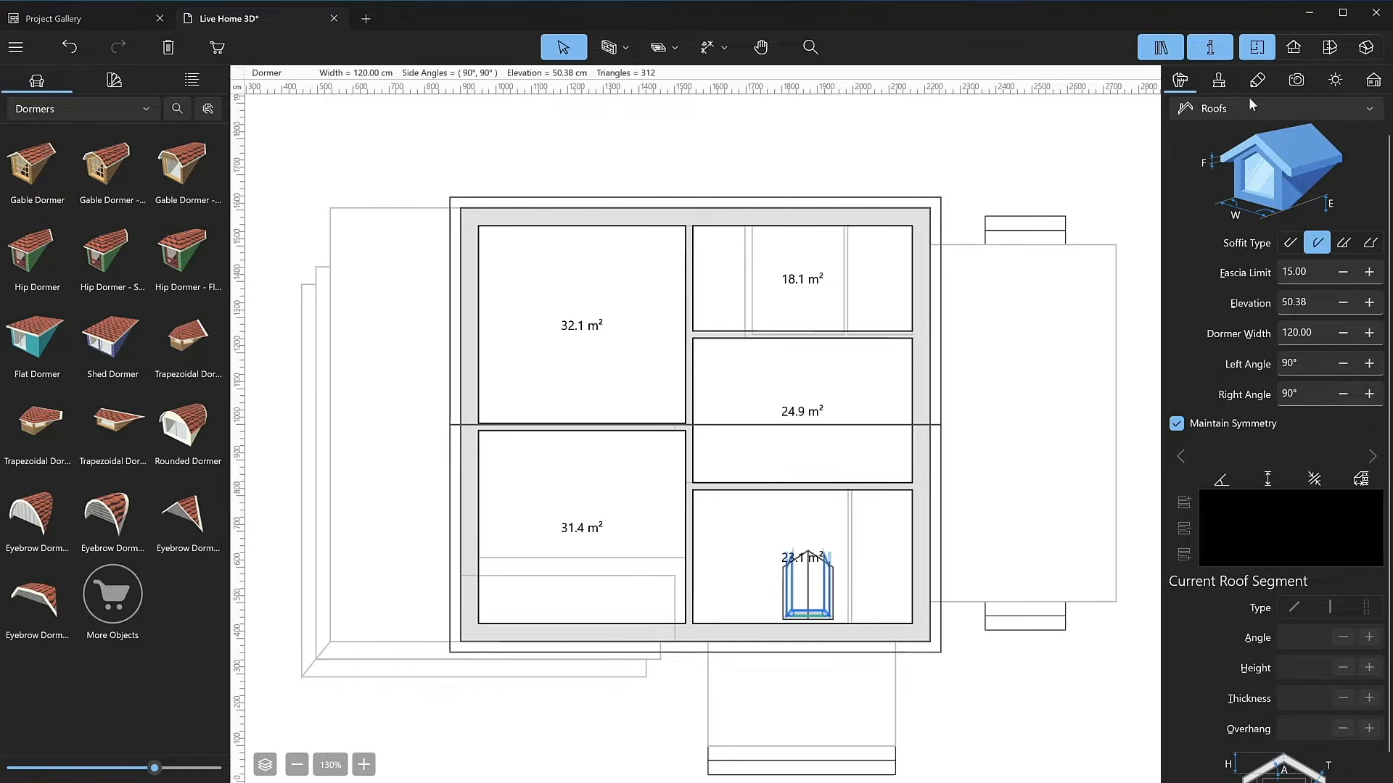
left_click(1324, 56)
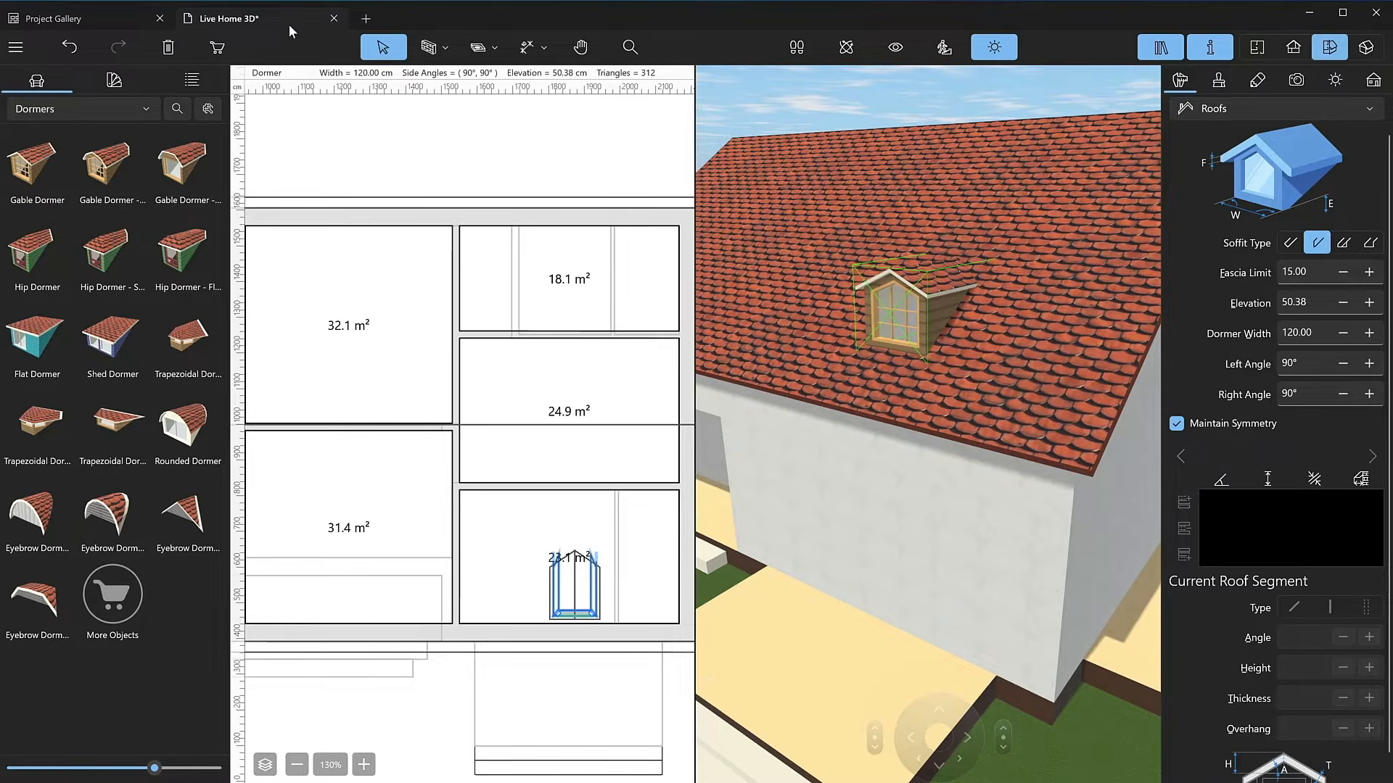
Select the Gable Dormer's left side in the project tree and set the dormer width to 167 cm.
left_click(206, 75)
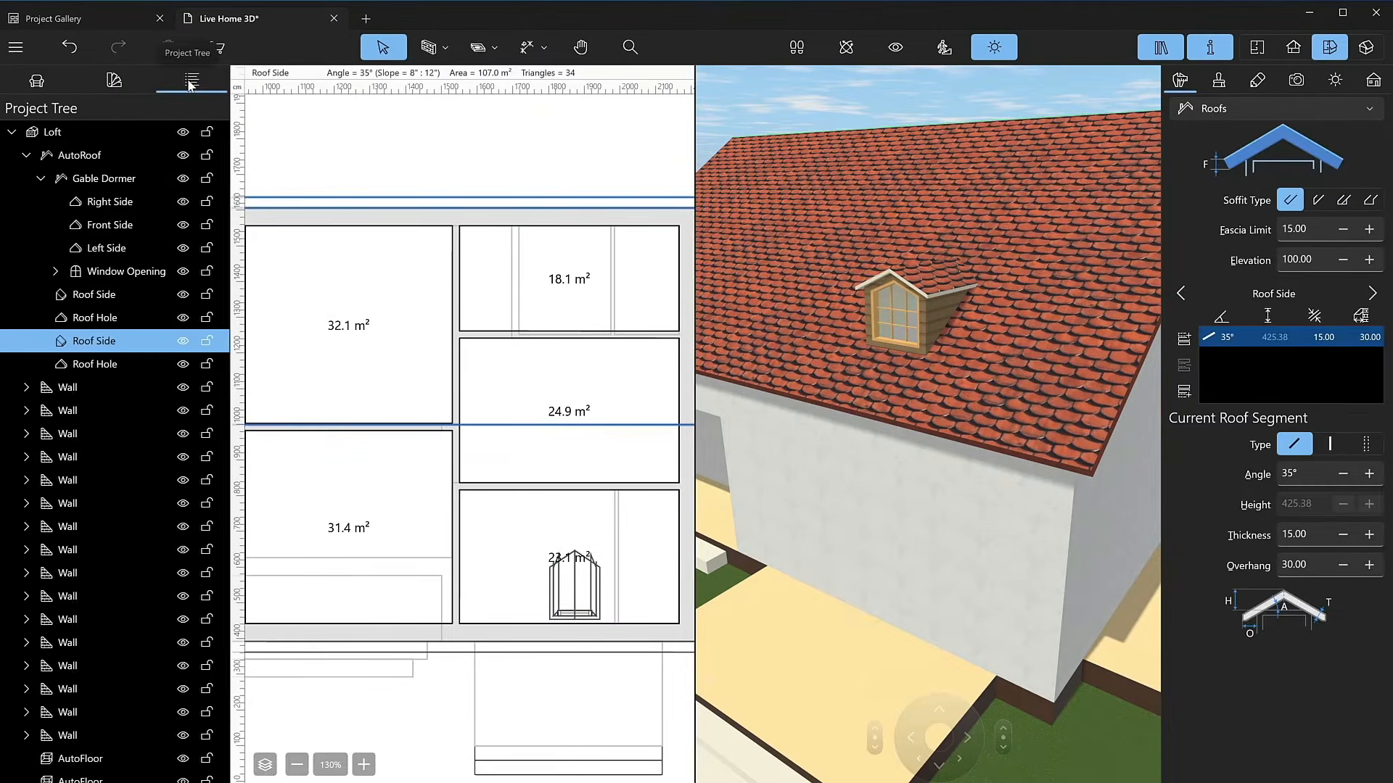
left_click(116, 250)
left_click(1304, 331)
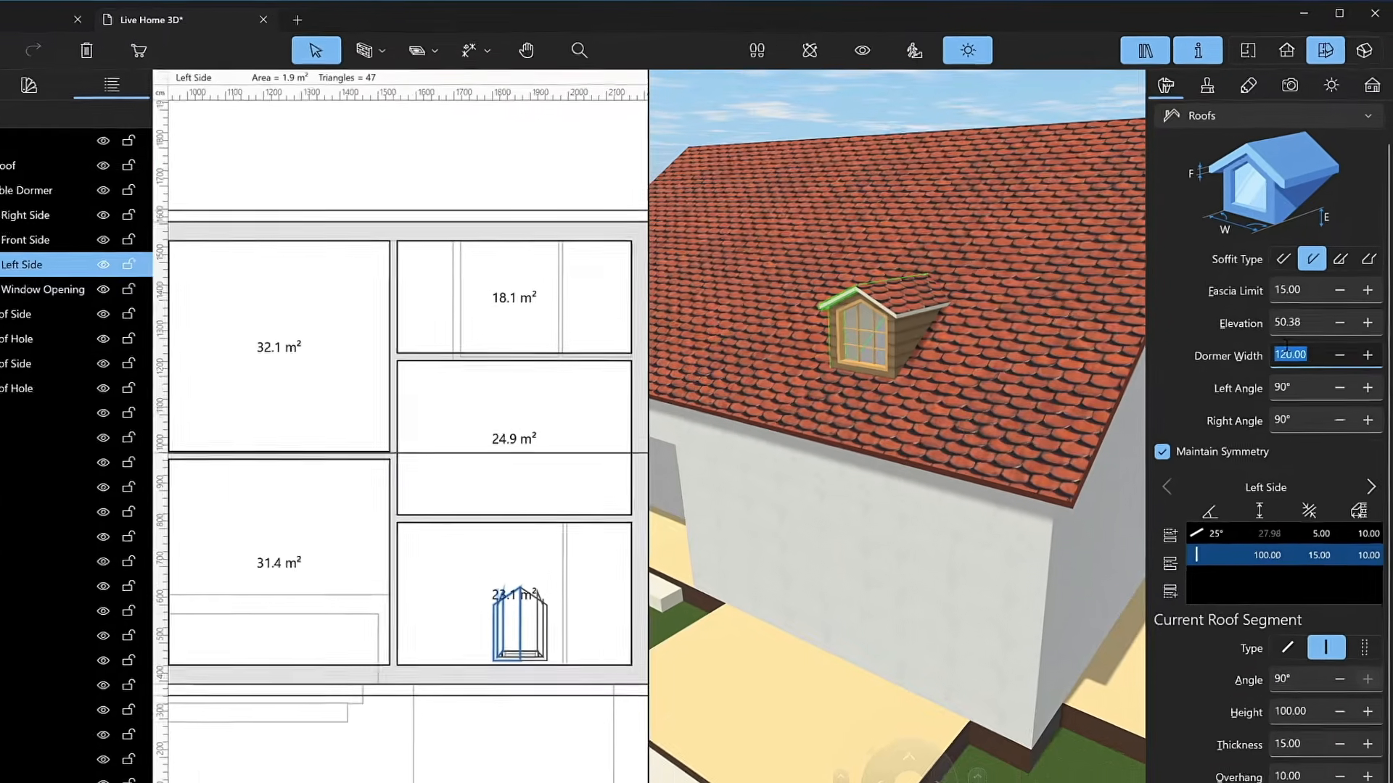
type("167")
key("Return")
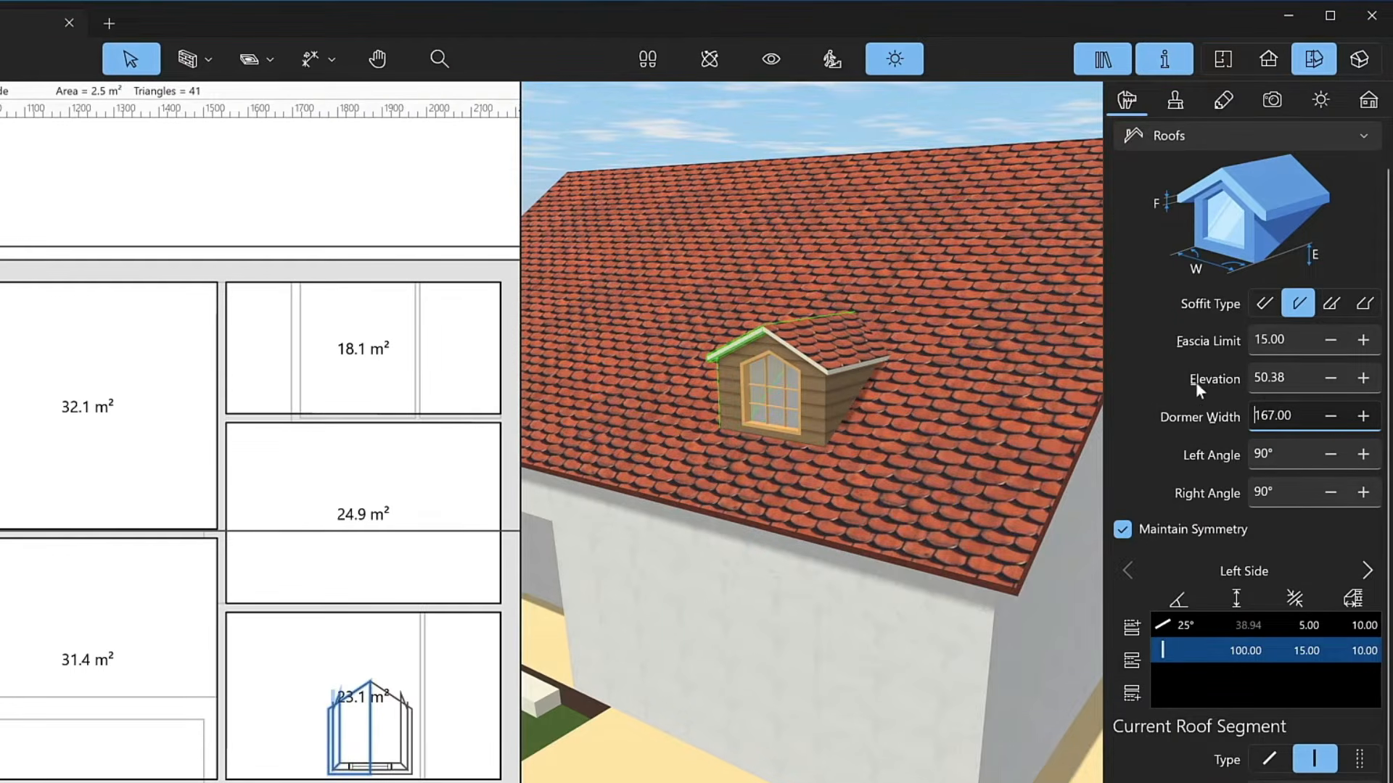
Widen the gable dormer to 600 cm and clear the selection.
left_click(1288, 422)
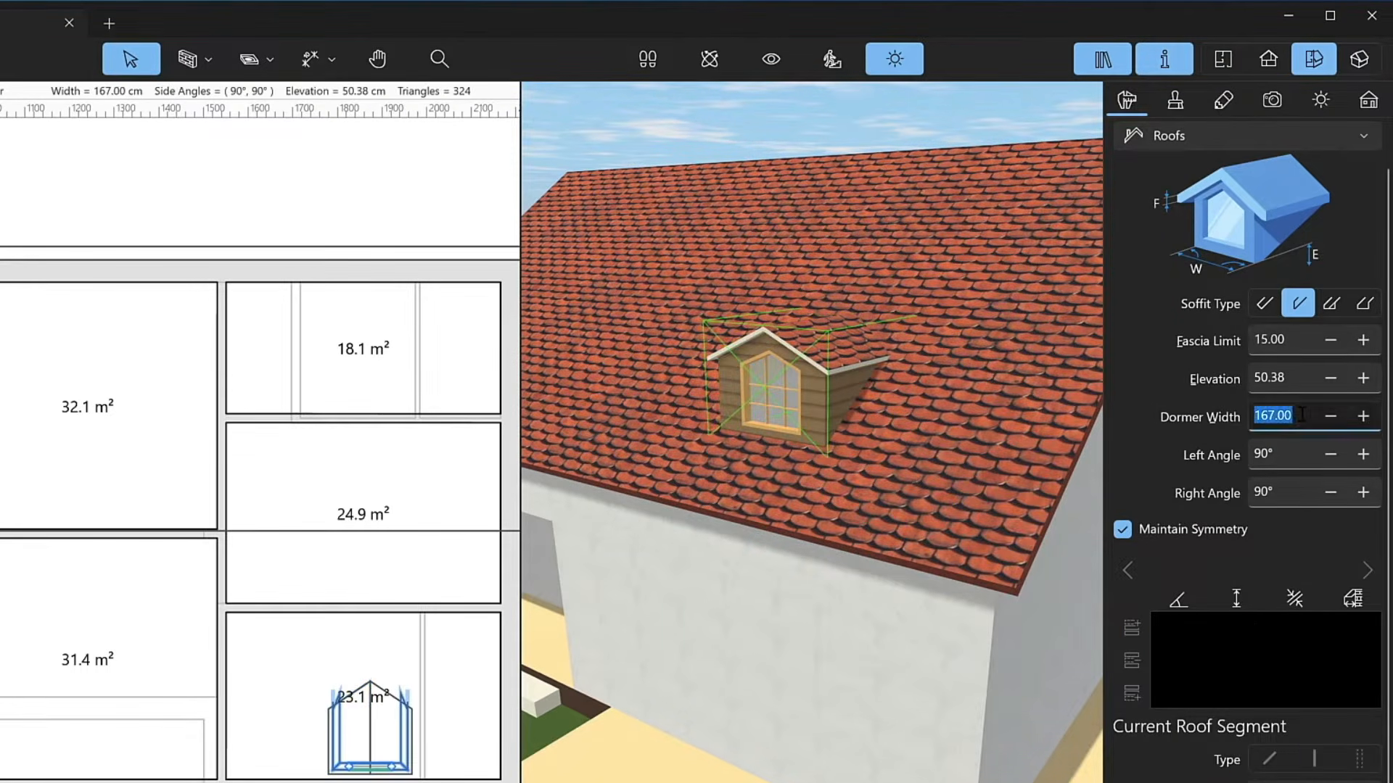
key("BackSpace")
type("600")
key("Return")
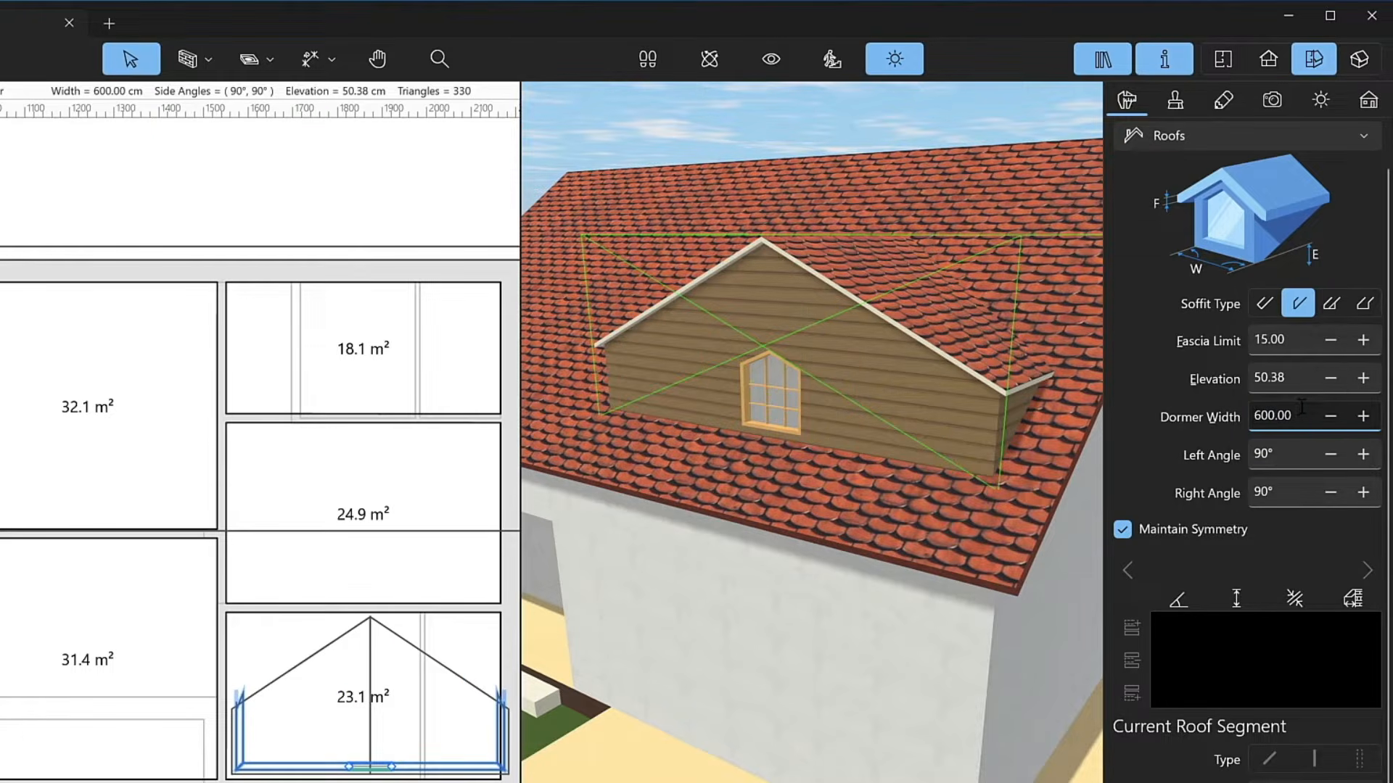
left_click(446, 729)
left_click(426, 738)
left_click(382, 730)
left_click(381, 728)
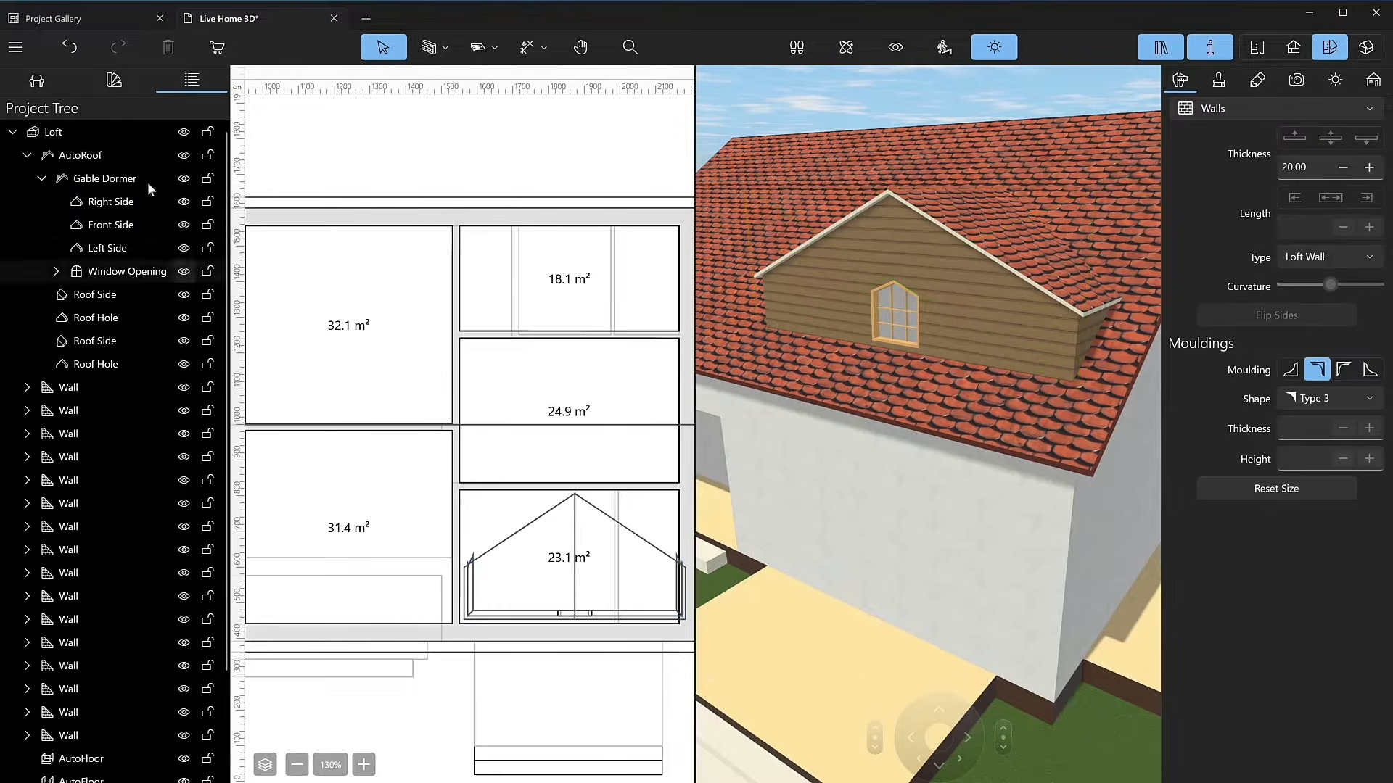
Set the gable dormer's elevation to 0 and its width to 686 cm.
left_click(148, 181)
left_click(1314, 303)
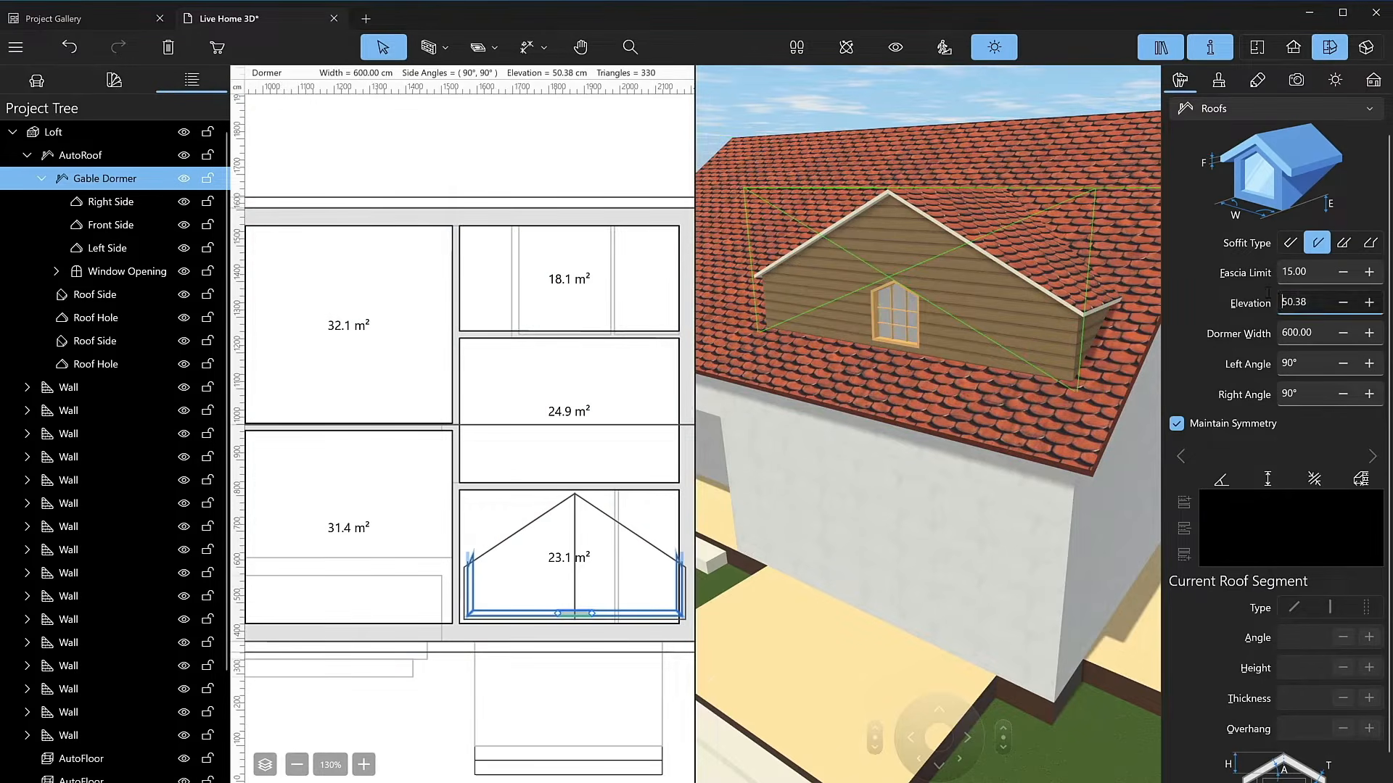
type("0")
key("Return")
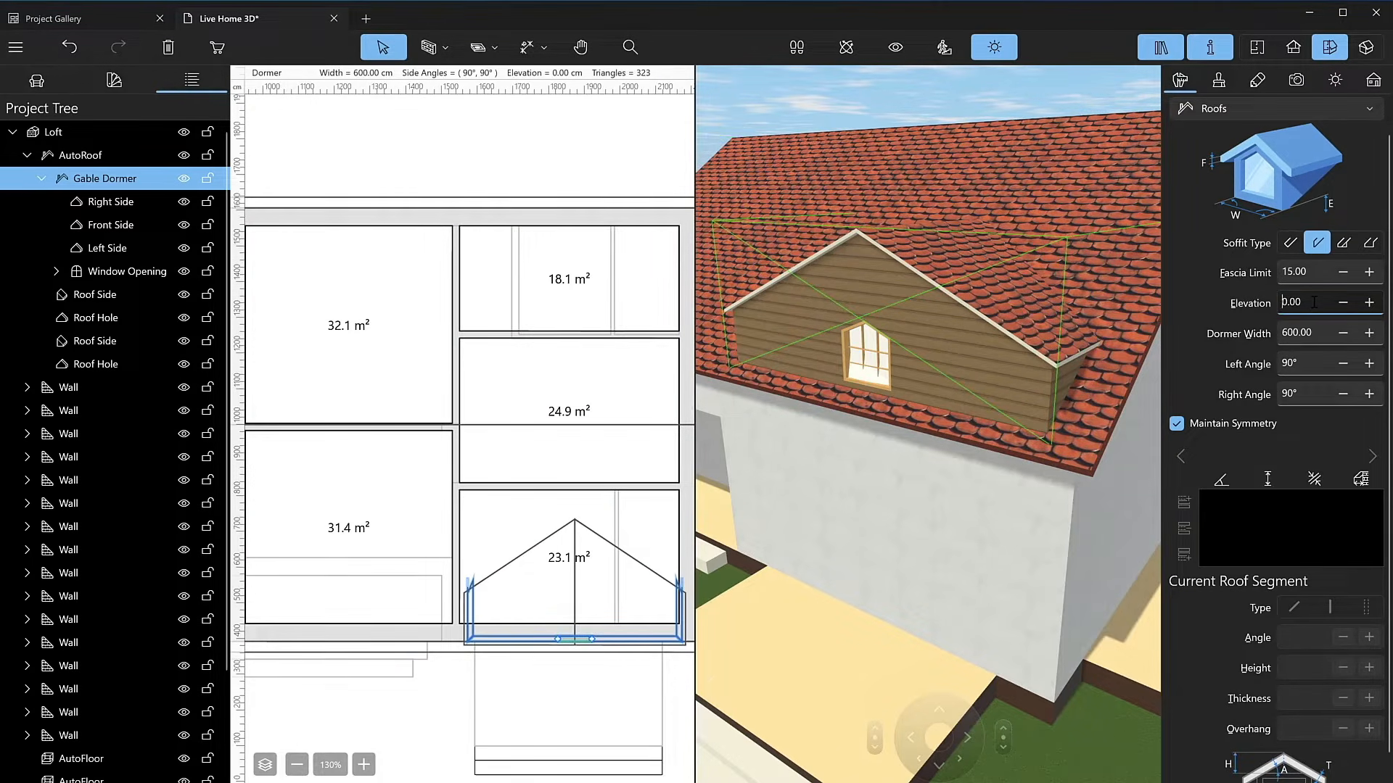
left_click(1326, 331)
type("686")
key("Return")
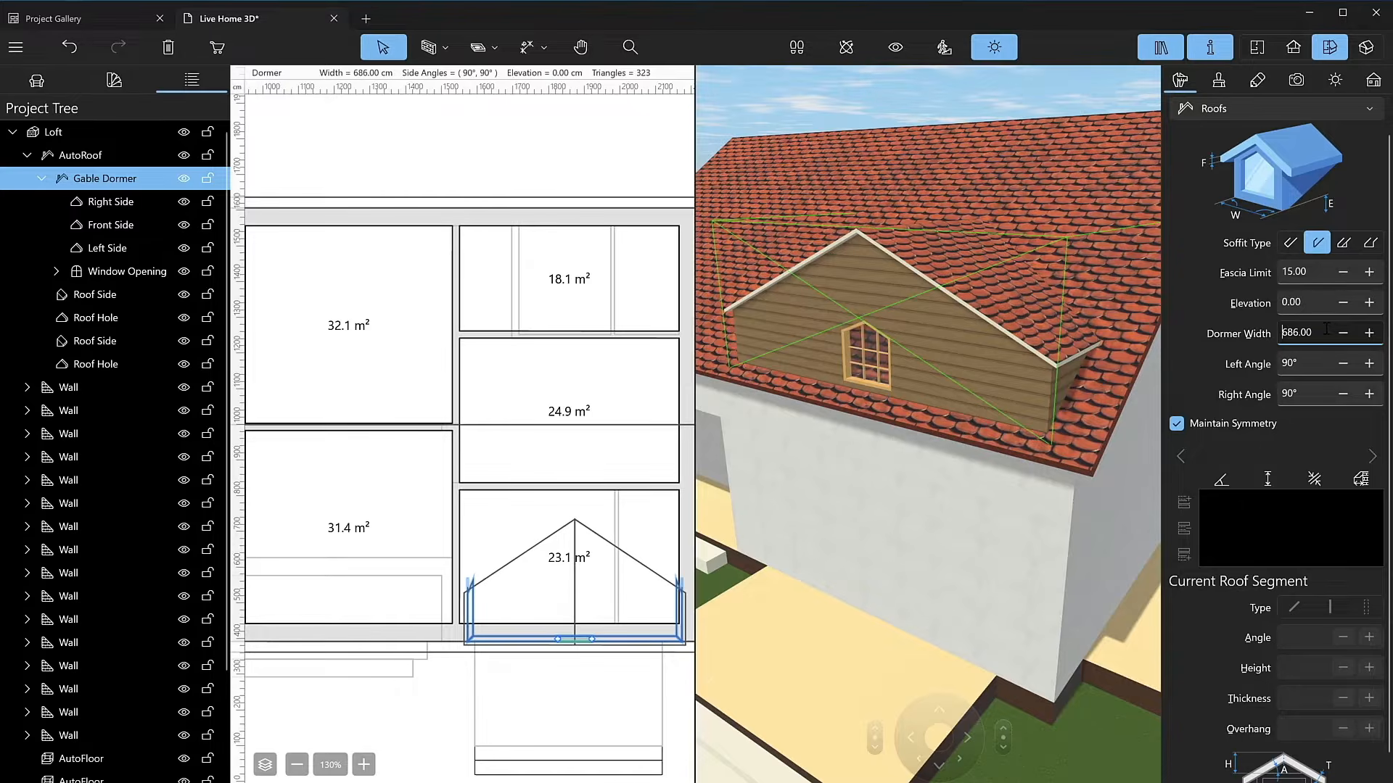
Replace the Roofing/Metal-018 cladding on the dormer's front side with the house wall material Embossed plaster/Plaster03.
left_click(952, 382)
left_click(1217, 87)
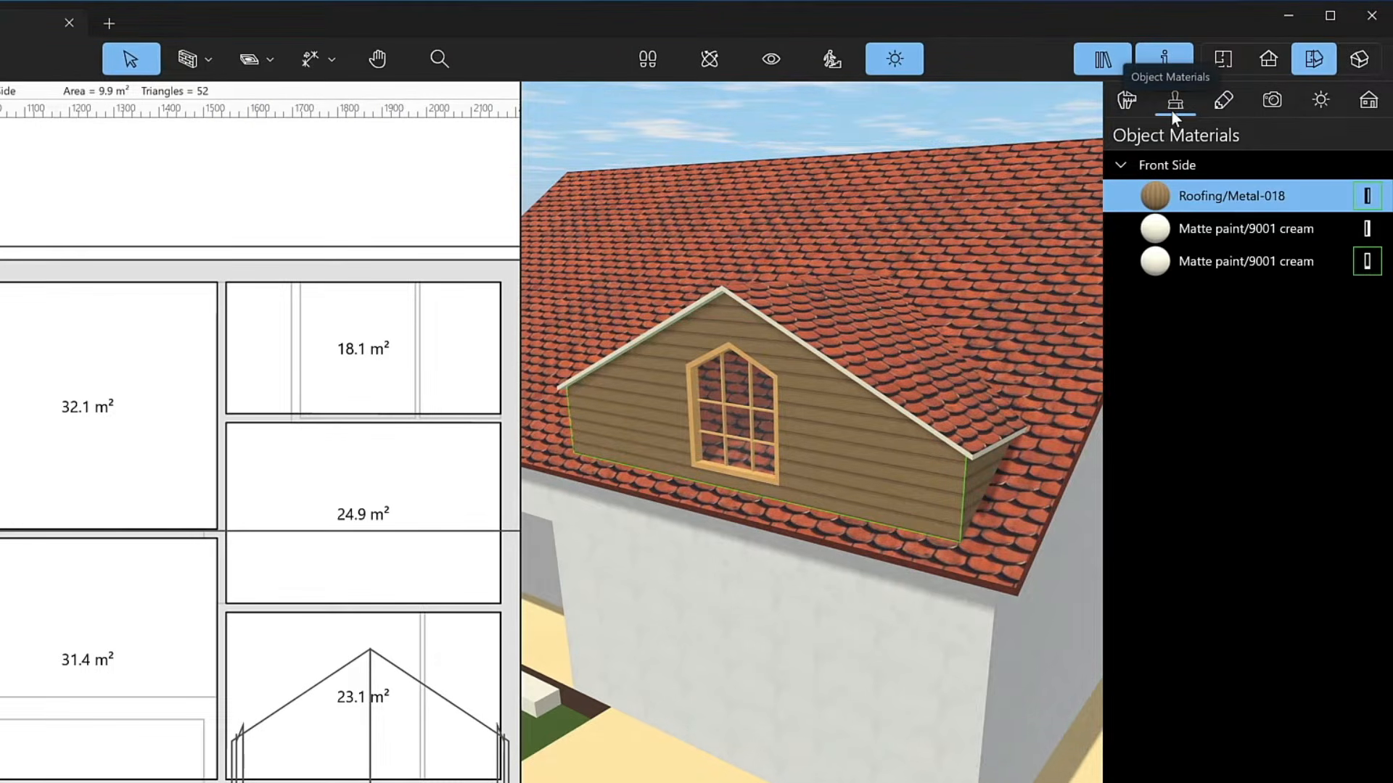
right_click(1191, 205)
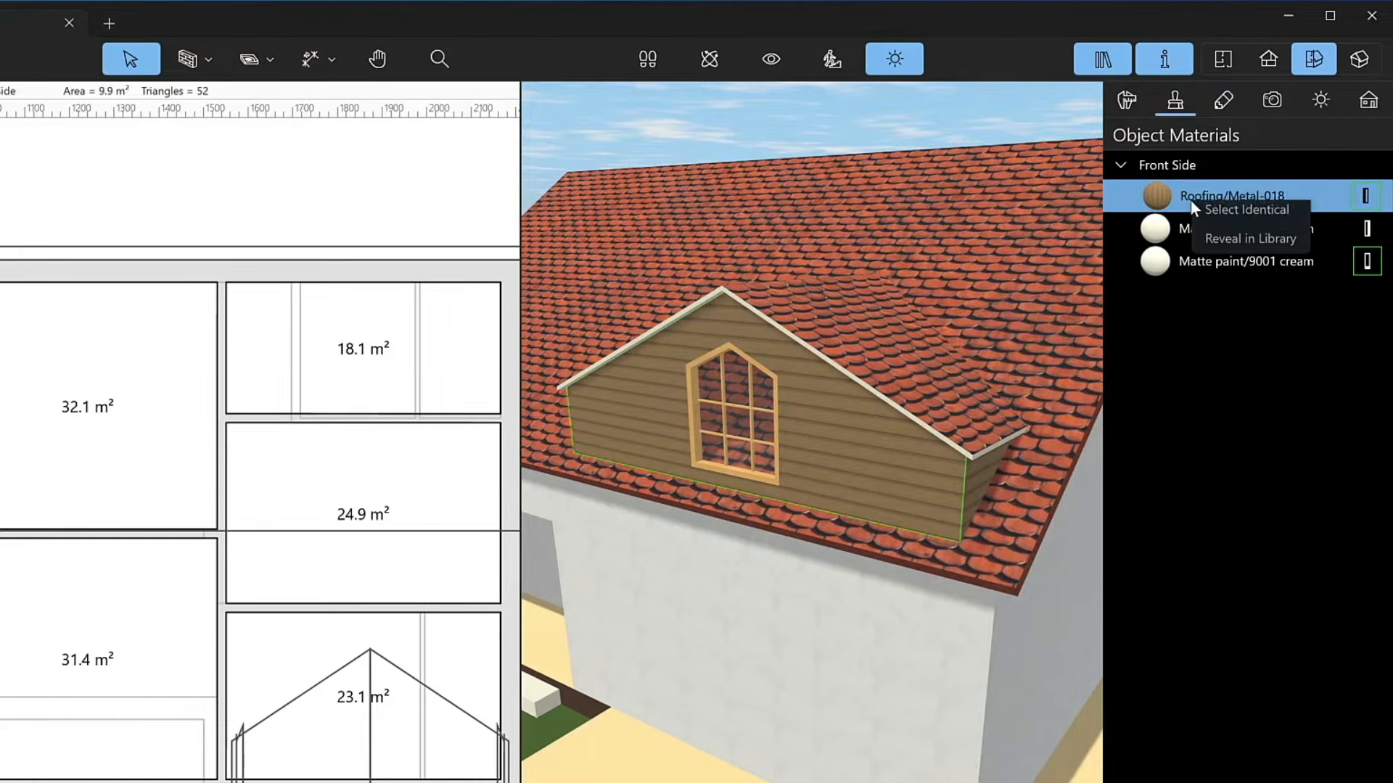
left_click(1205, 210)
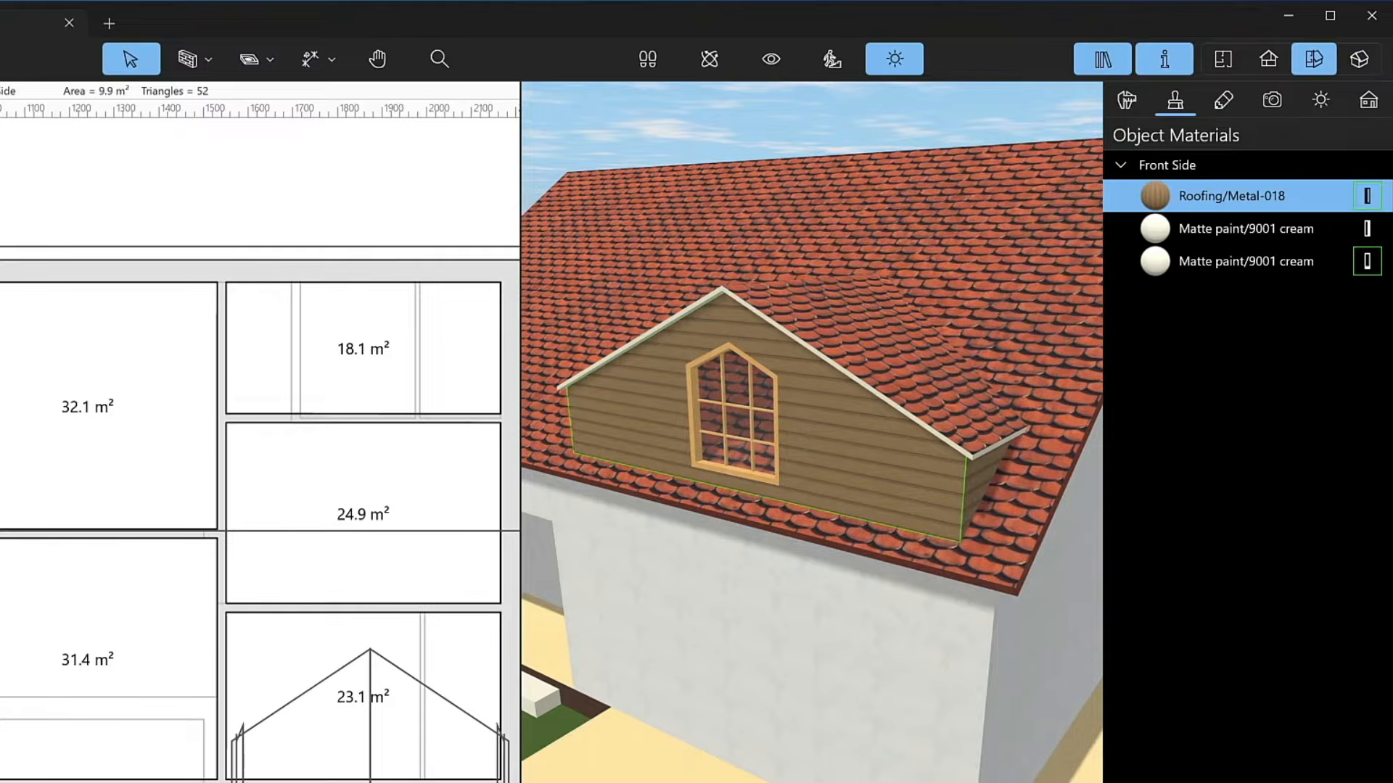
left_click(911, 662)
left_click(930, 451)
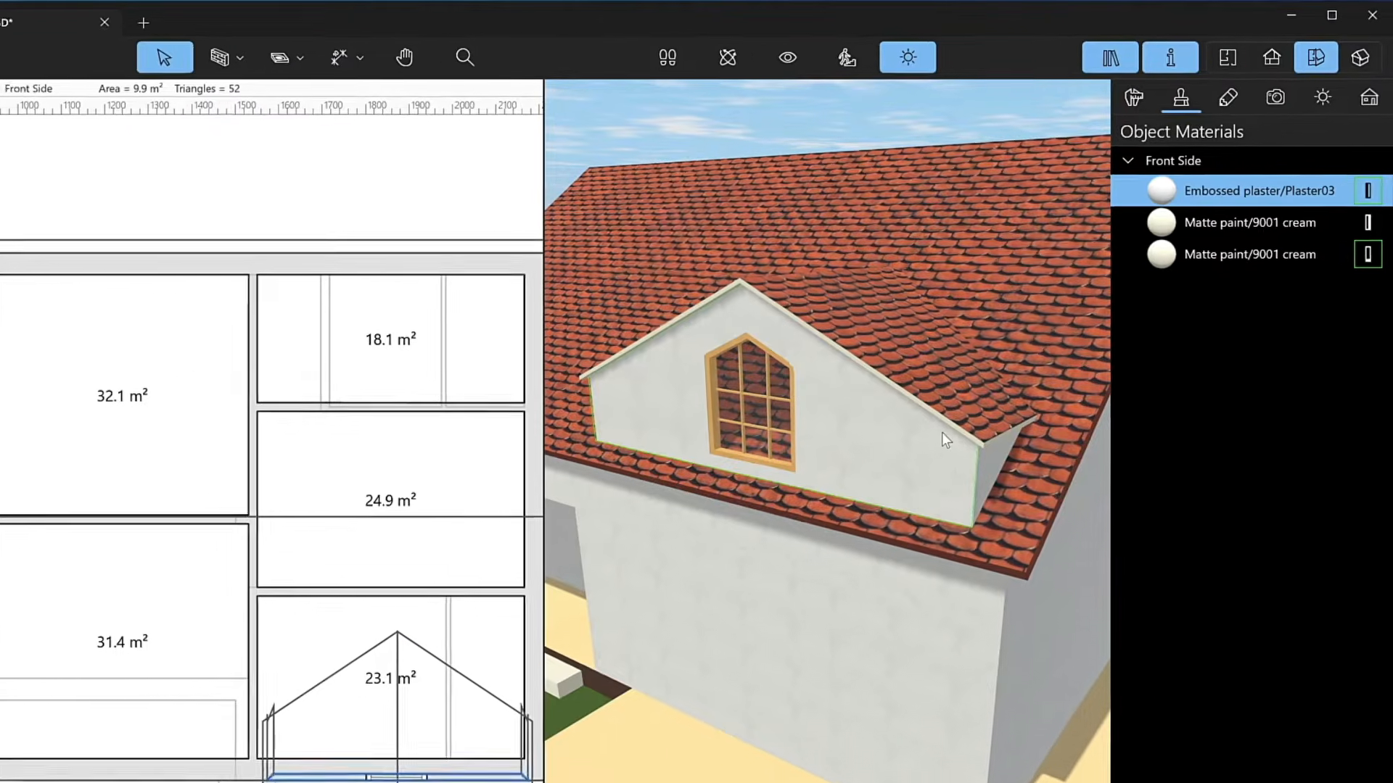
left_click(938, 407)
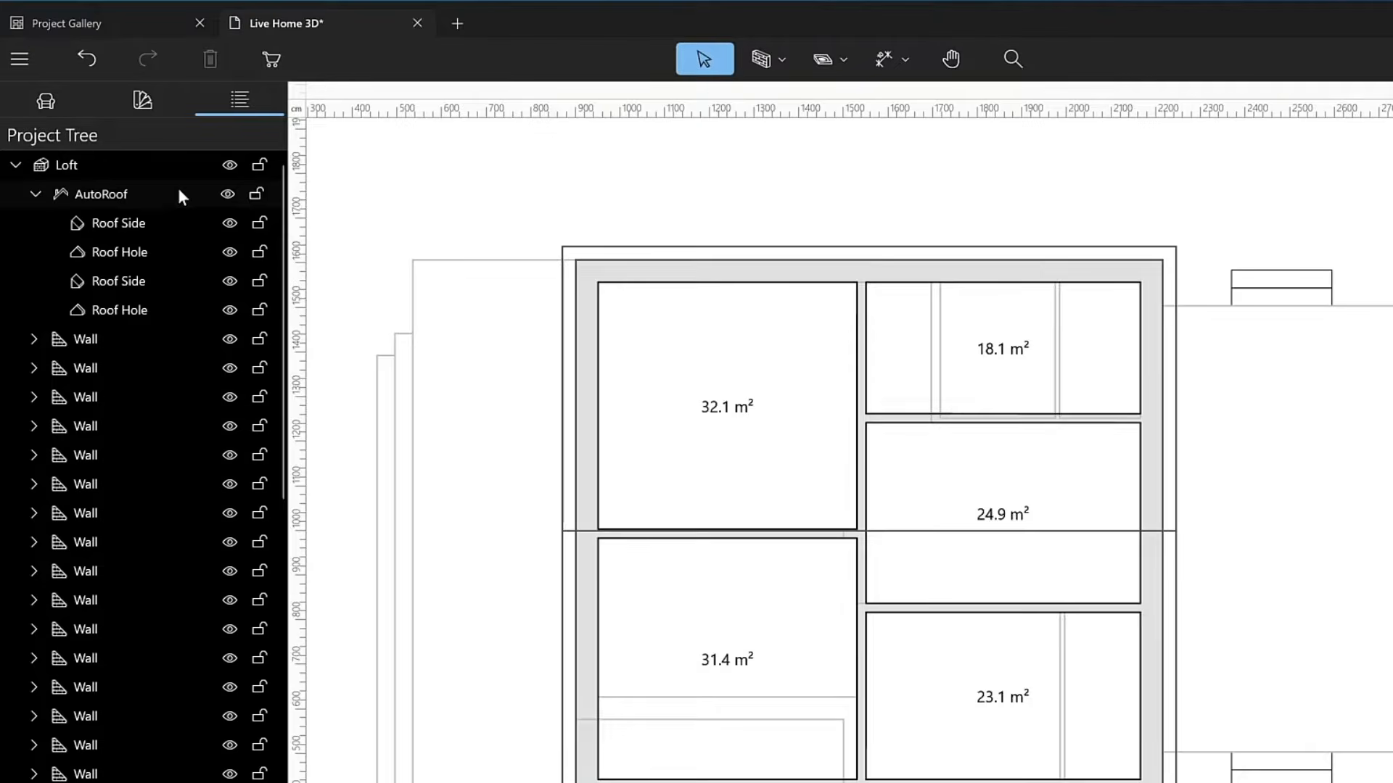
Make the automatic roof over the loft editable and open its contour for point editing in the 2D plan.
right_click(143, 156)
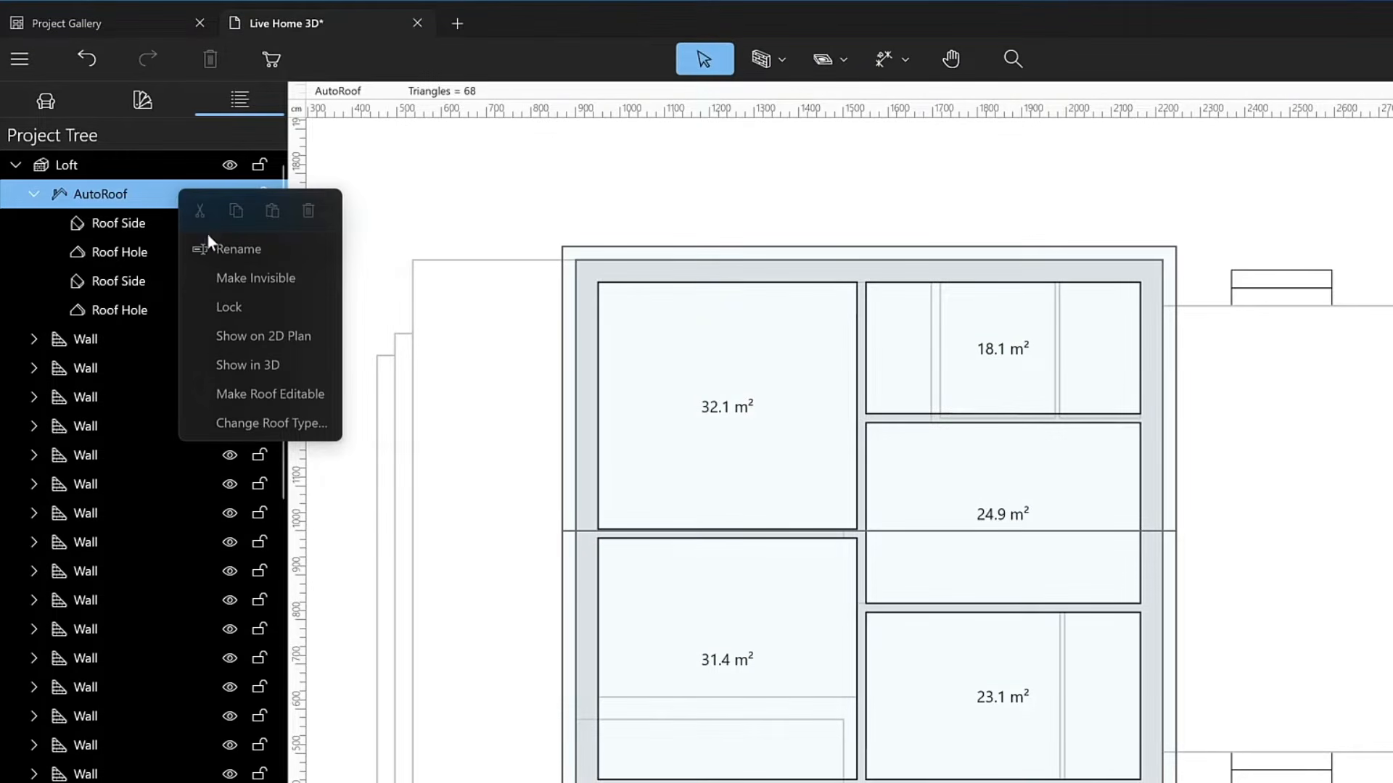
left_click(255, 386)
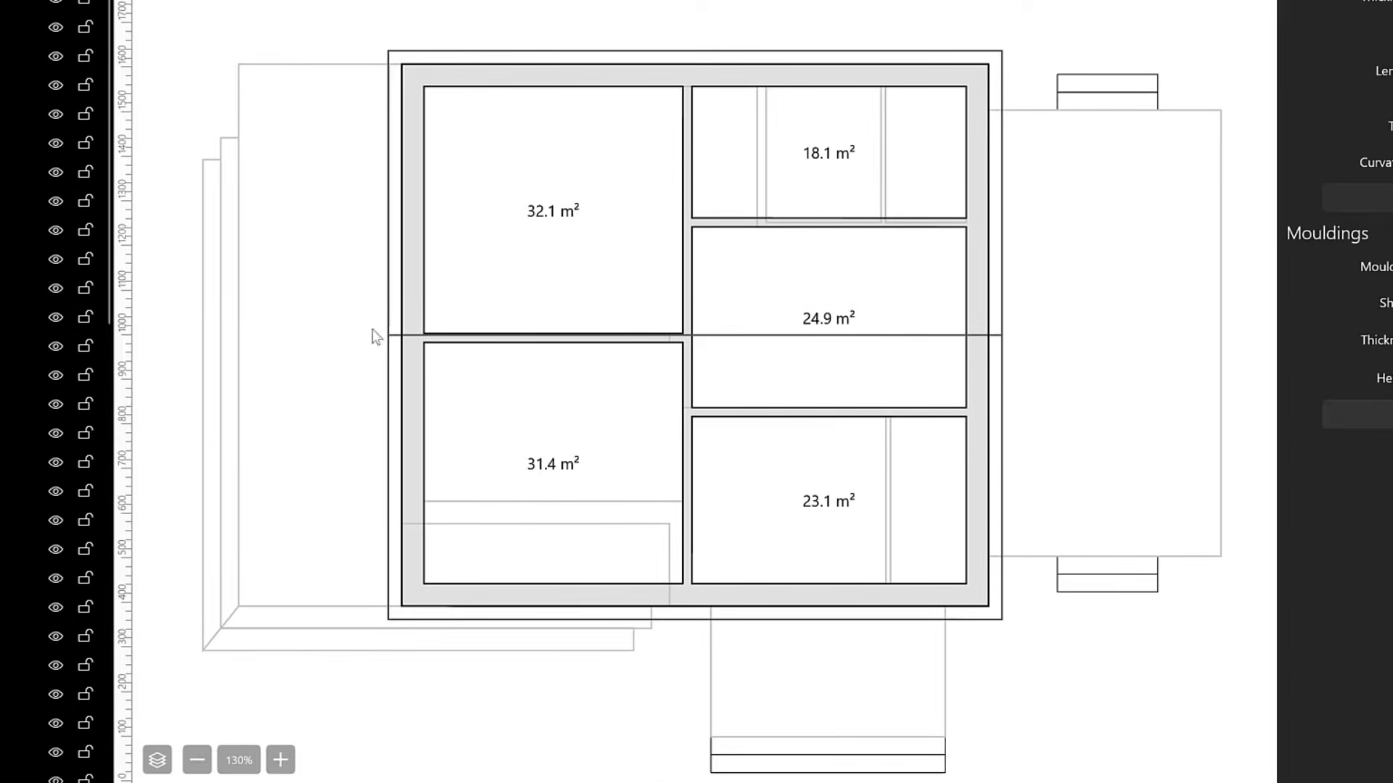
right_click(755, 623)
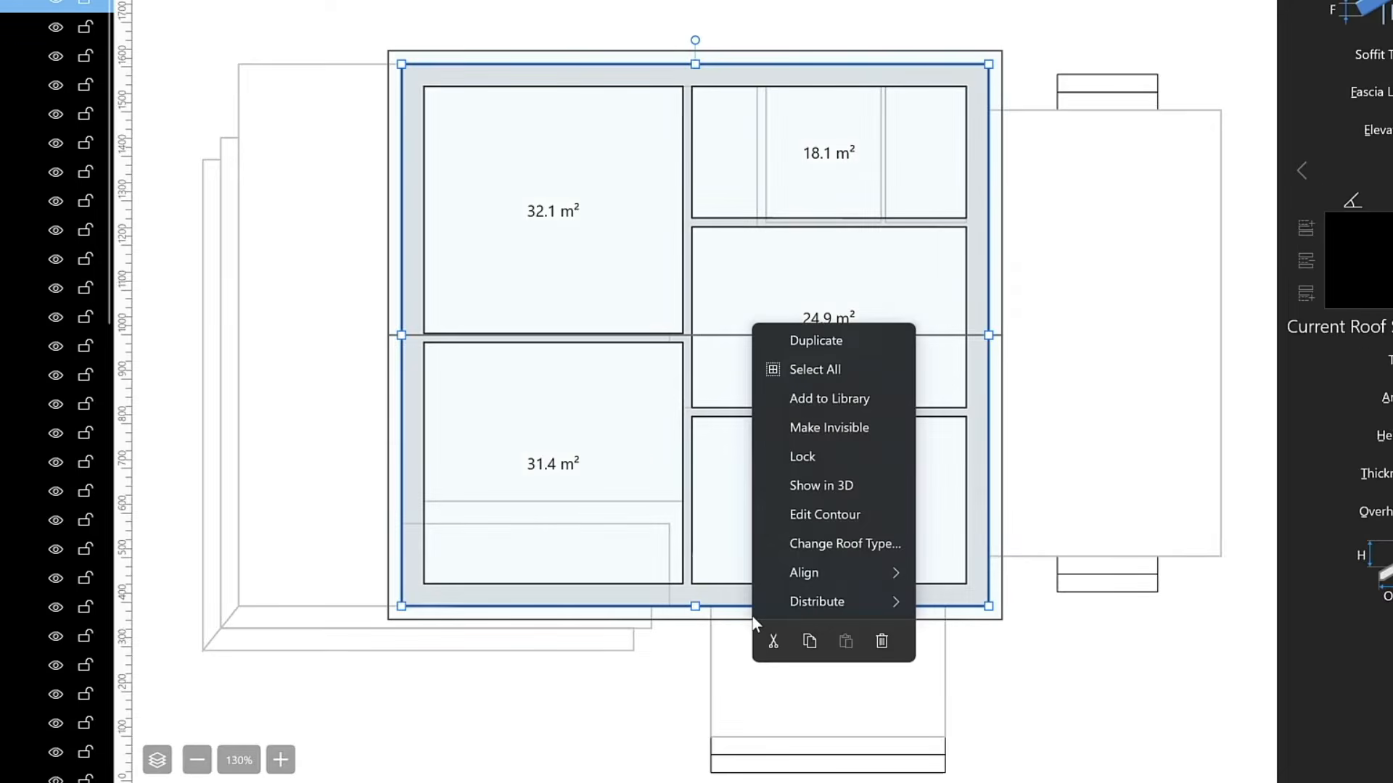
left_click(829, 514)
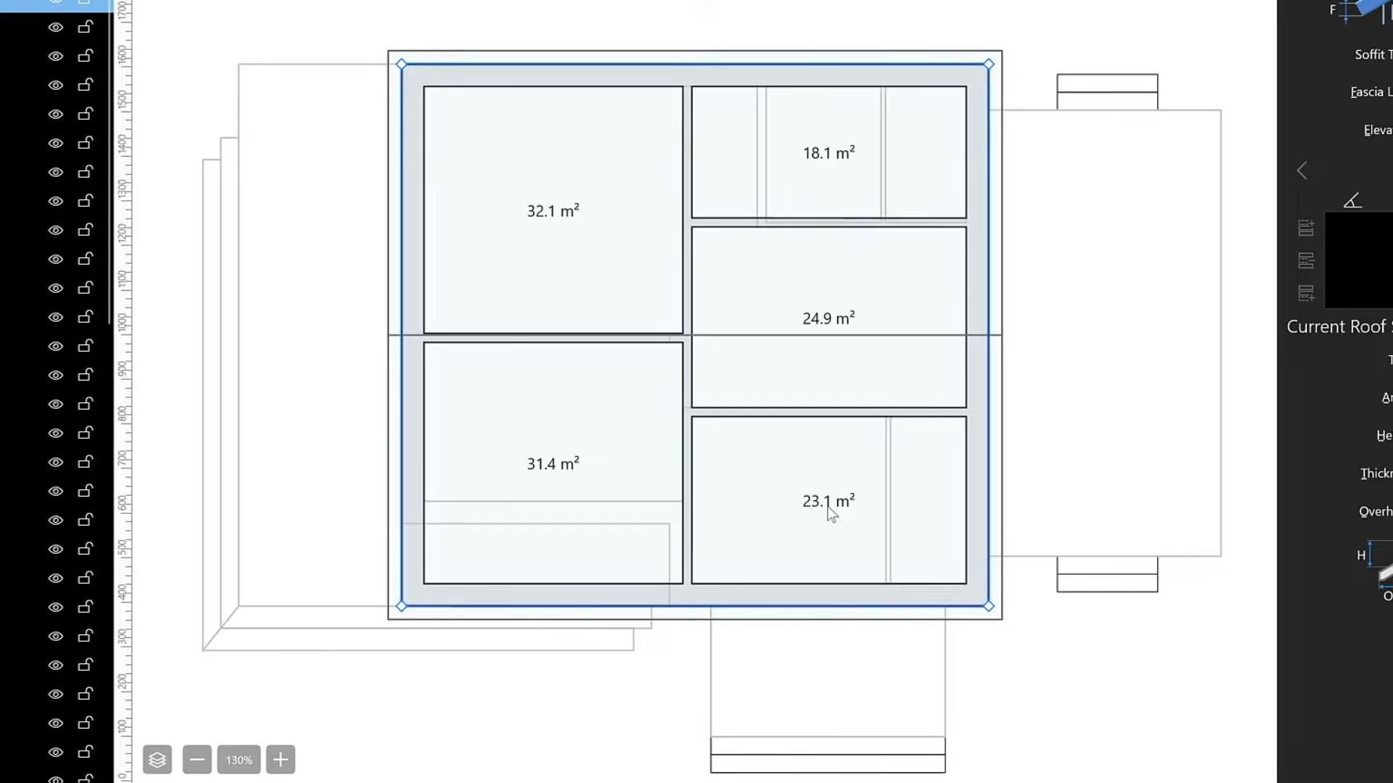
Add two points to the roof contour's front edge, aligned with the inner side walls of the 23.1 m² room.
right_click(695, 609)
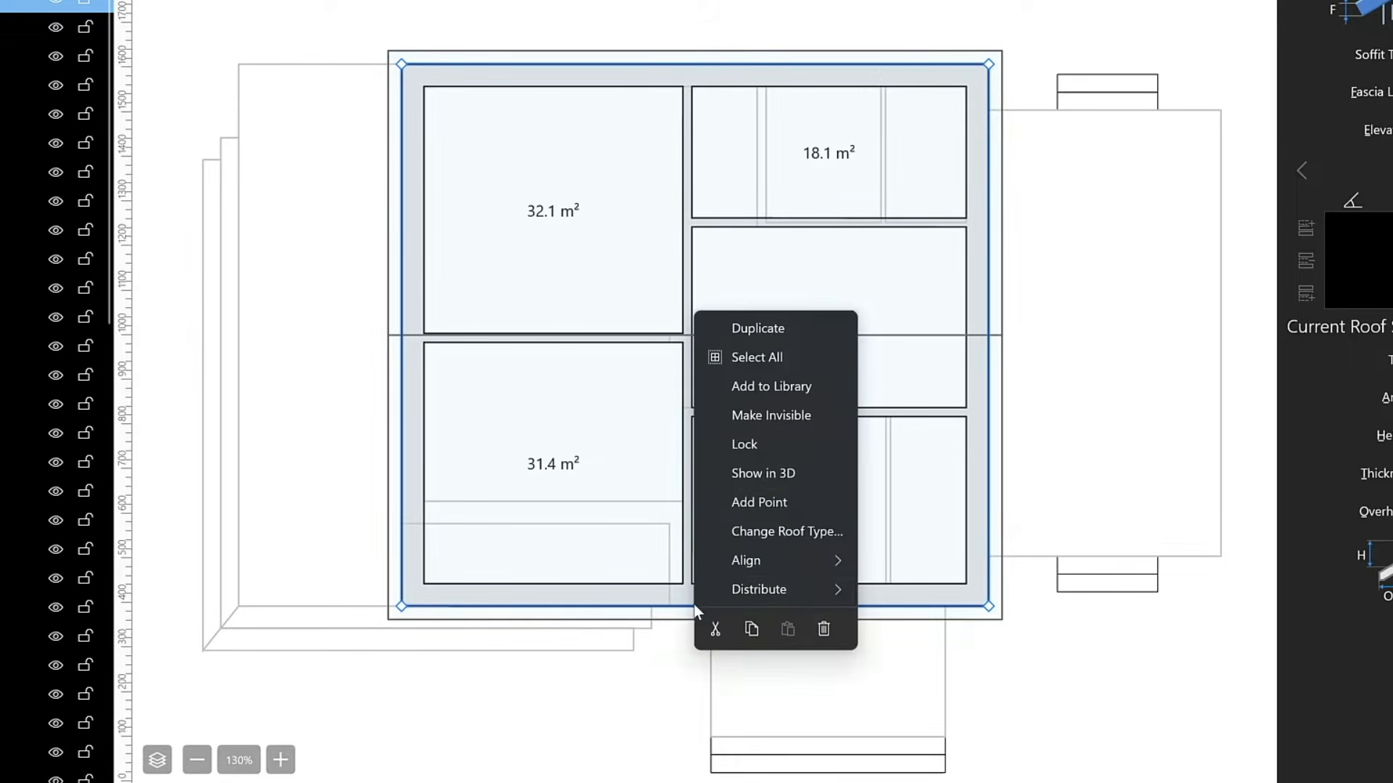
left_click(771, 501)
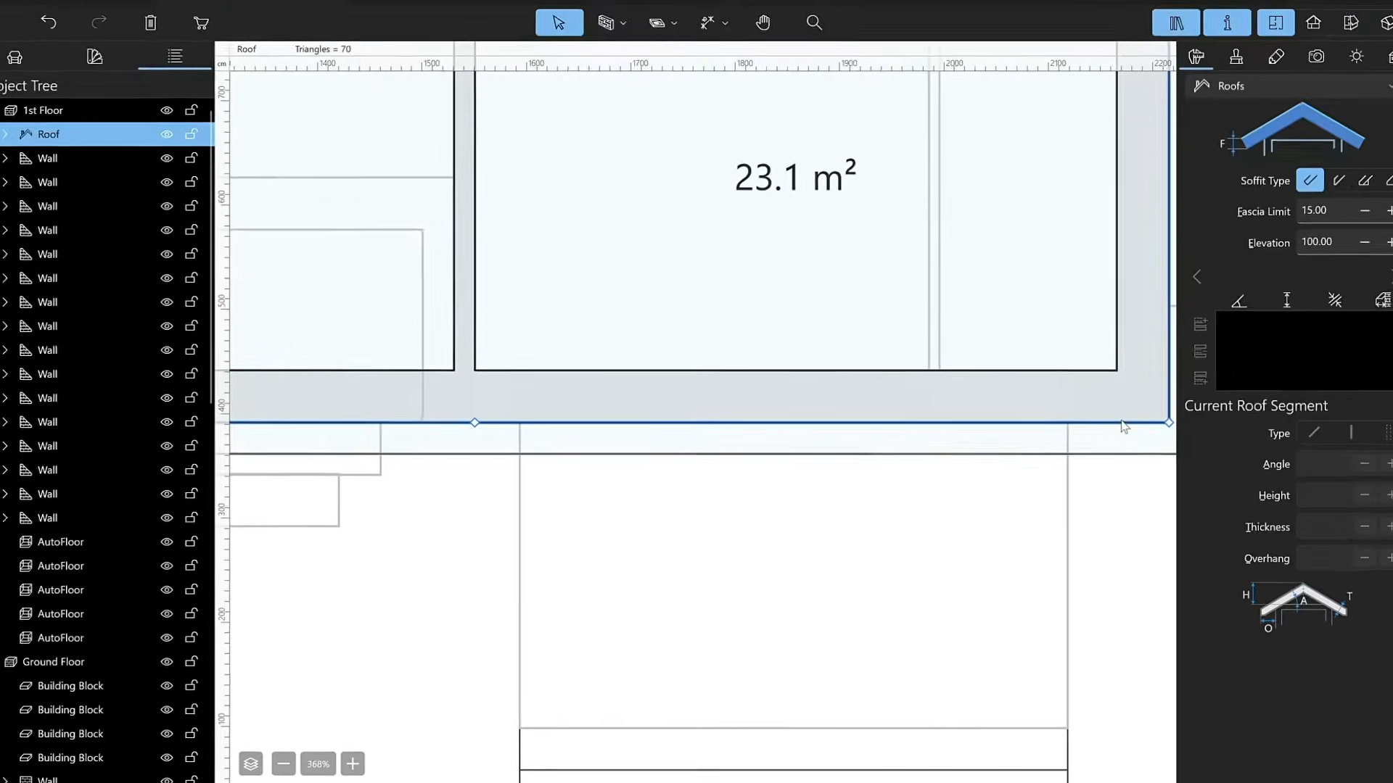
right_click(1123, 426)
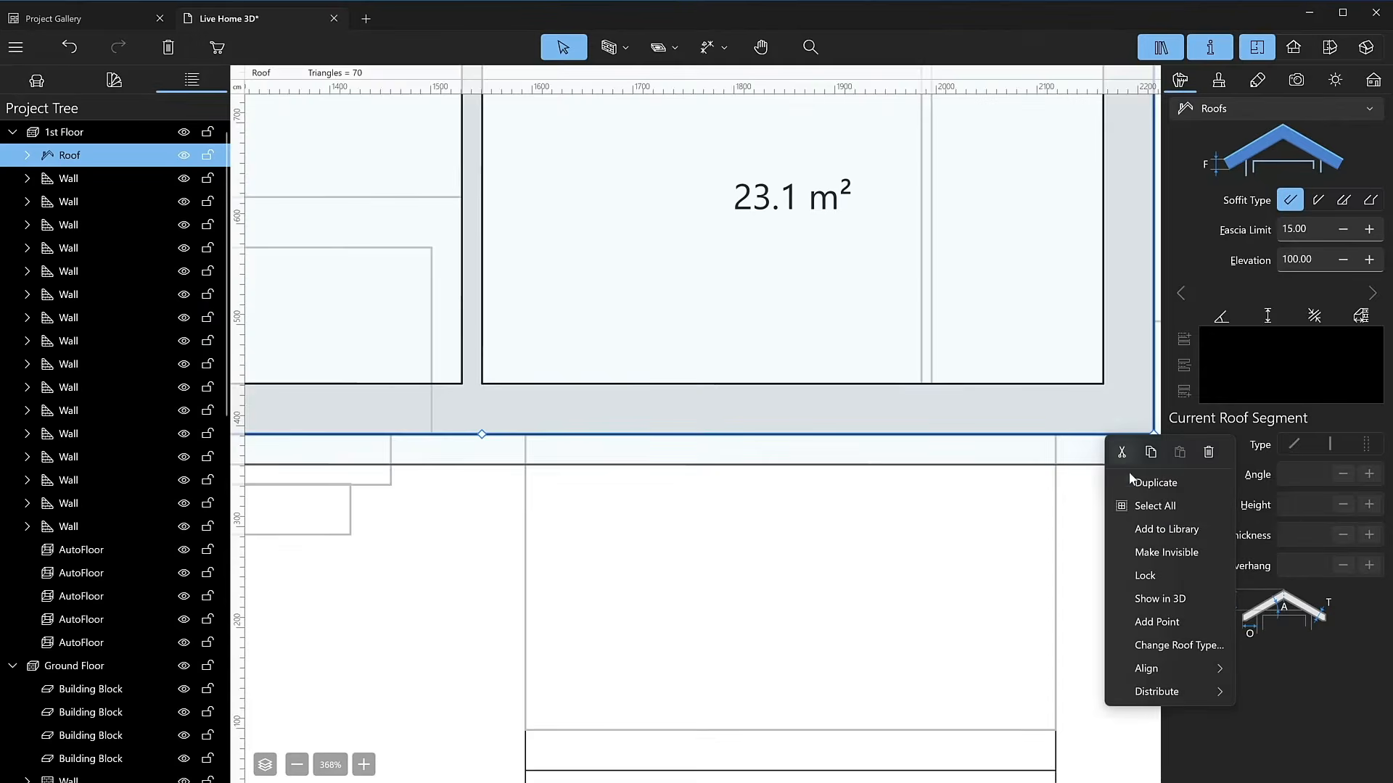
left_click(1159, 622)
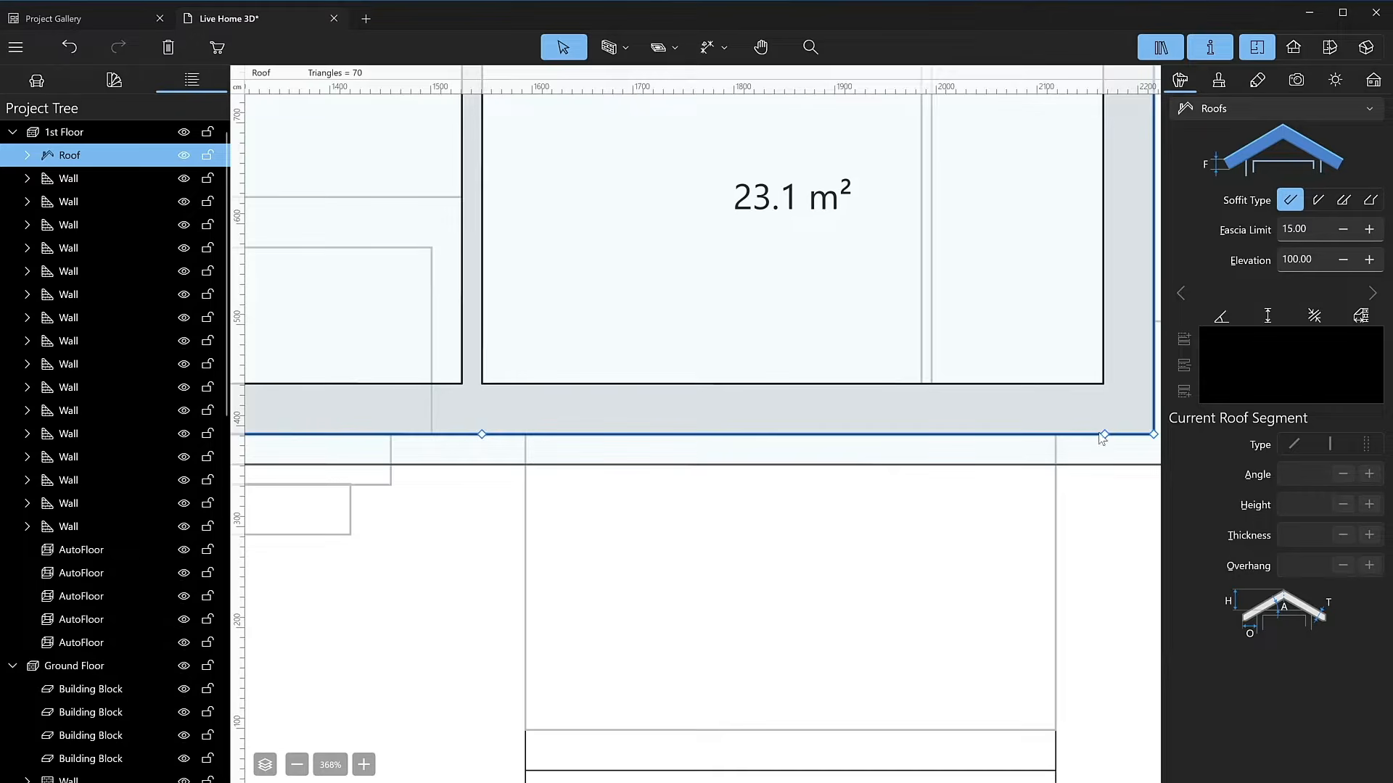
left_click_drag(1105, 435, 1109, 436)
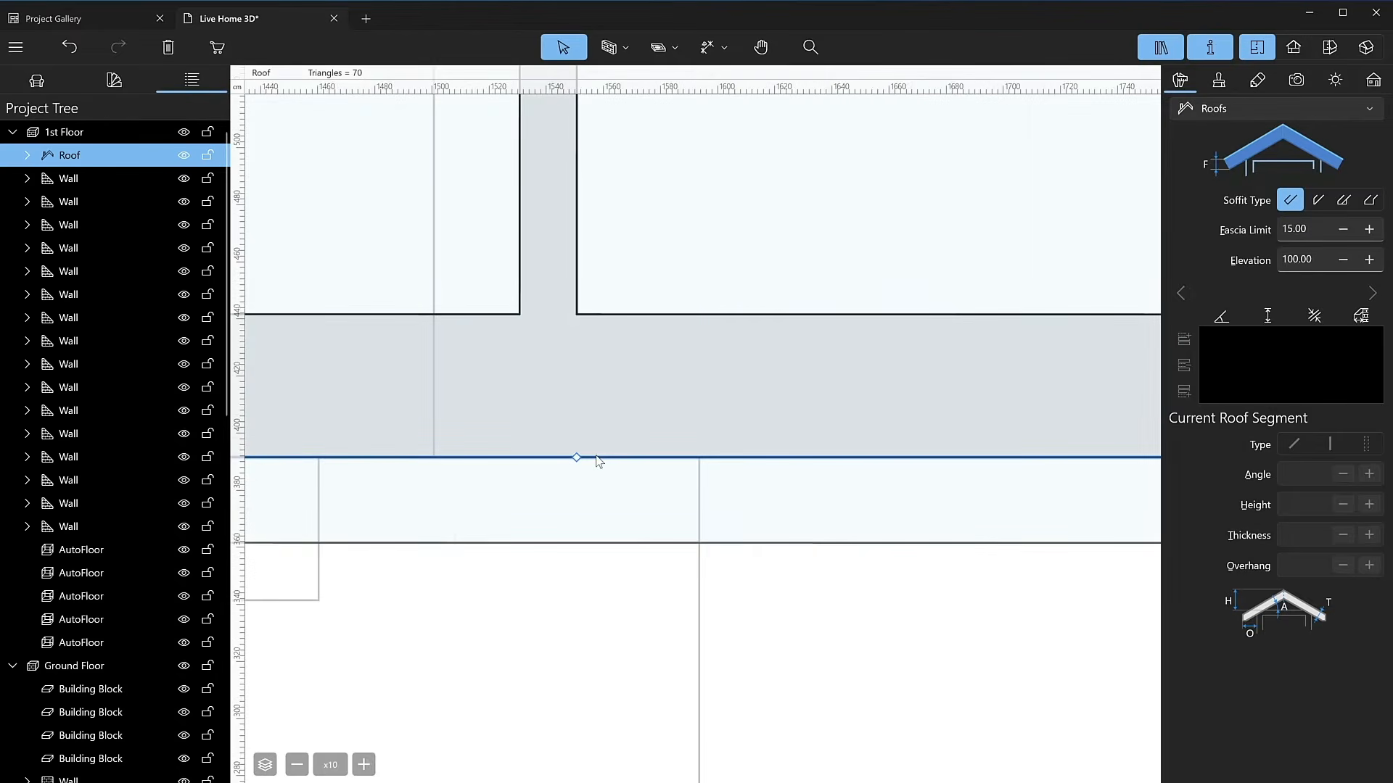
Add a further contour point beside each of the two front-edge points and move it just outward of its neighbour to form a small offset.
right_click(597, 459)
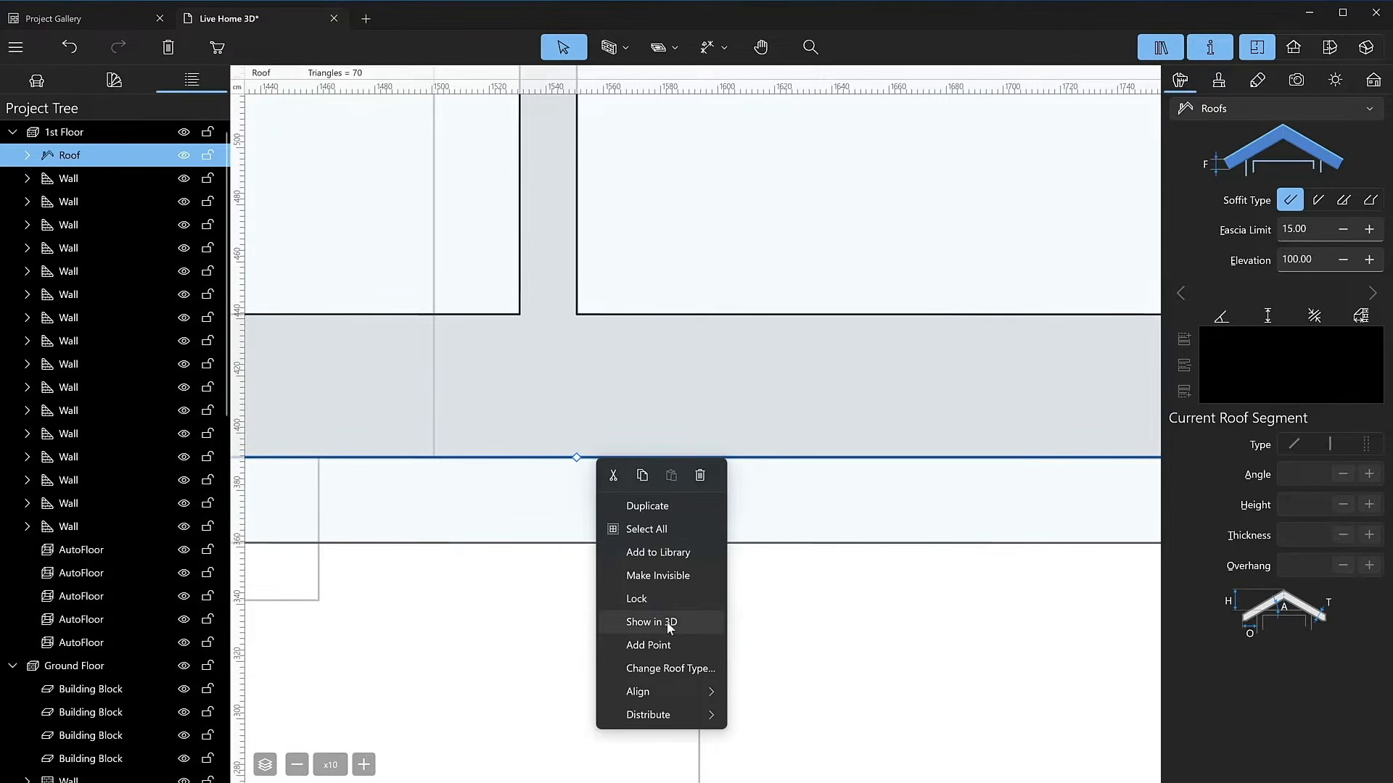
left_click(670, 643)
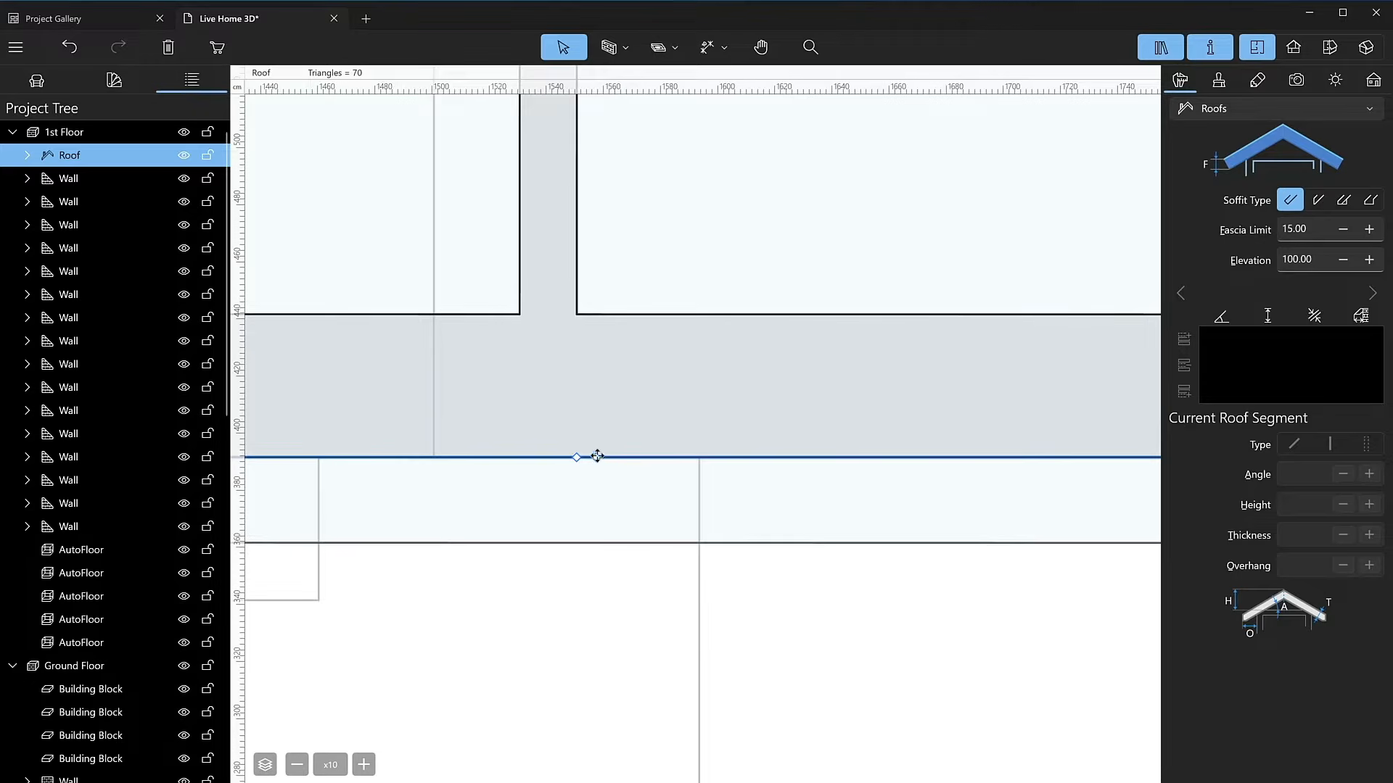
mouse_move(596, 458)
left_mouse_down()
mouse_move(600, 479)
mouse_move(575, 481)
mouse_move(573, 464)
left_mouse_up()
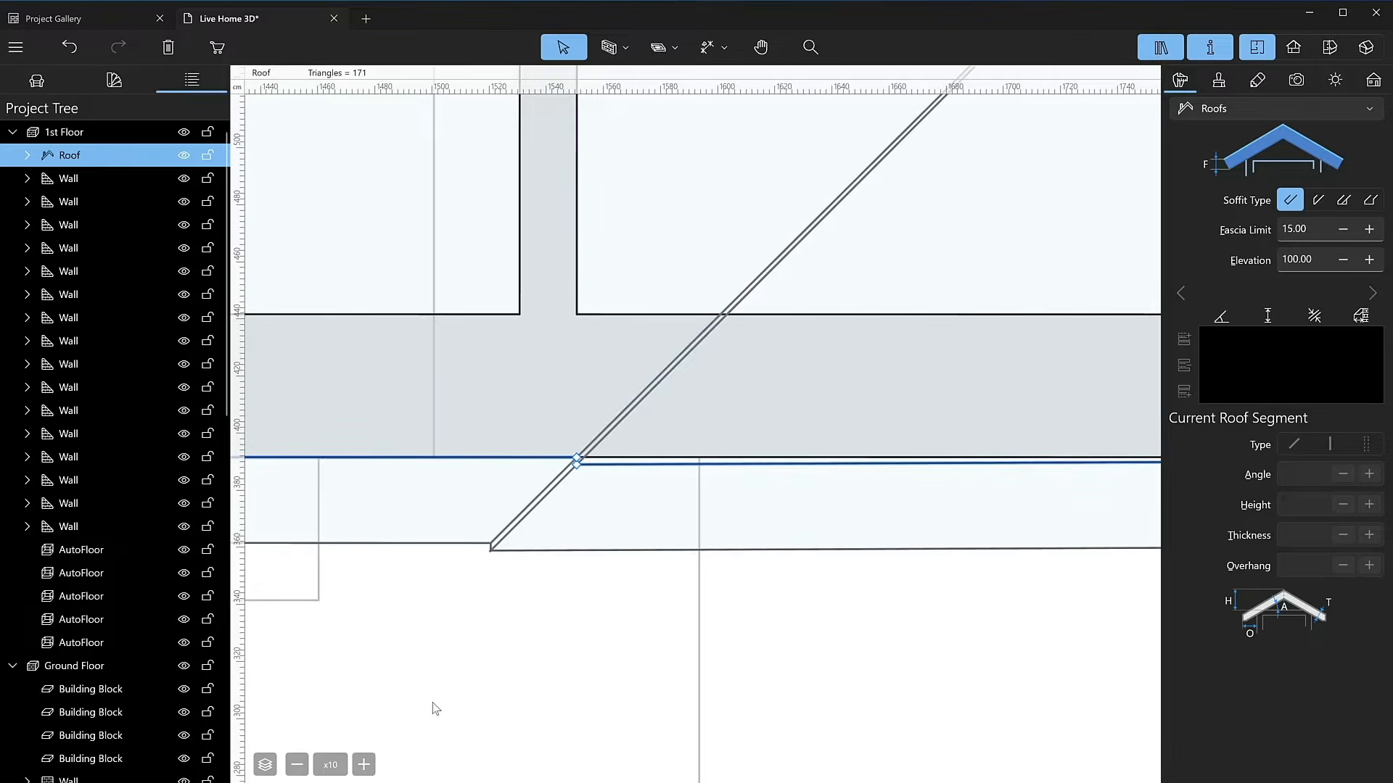
left_click(368, 766)
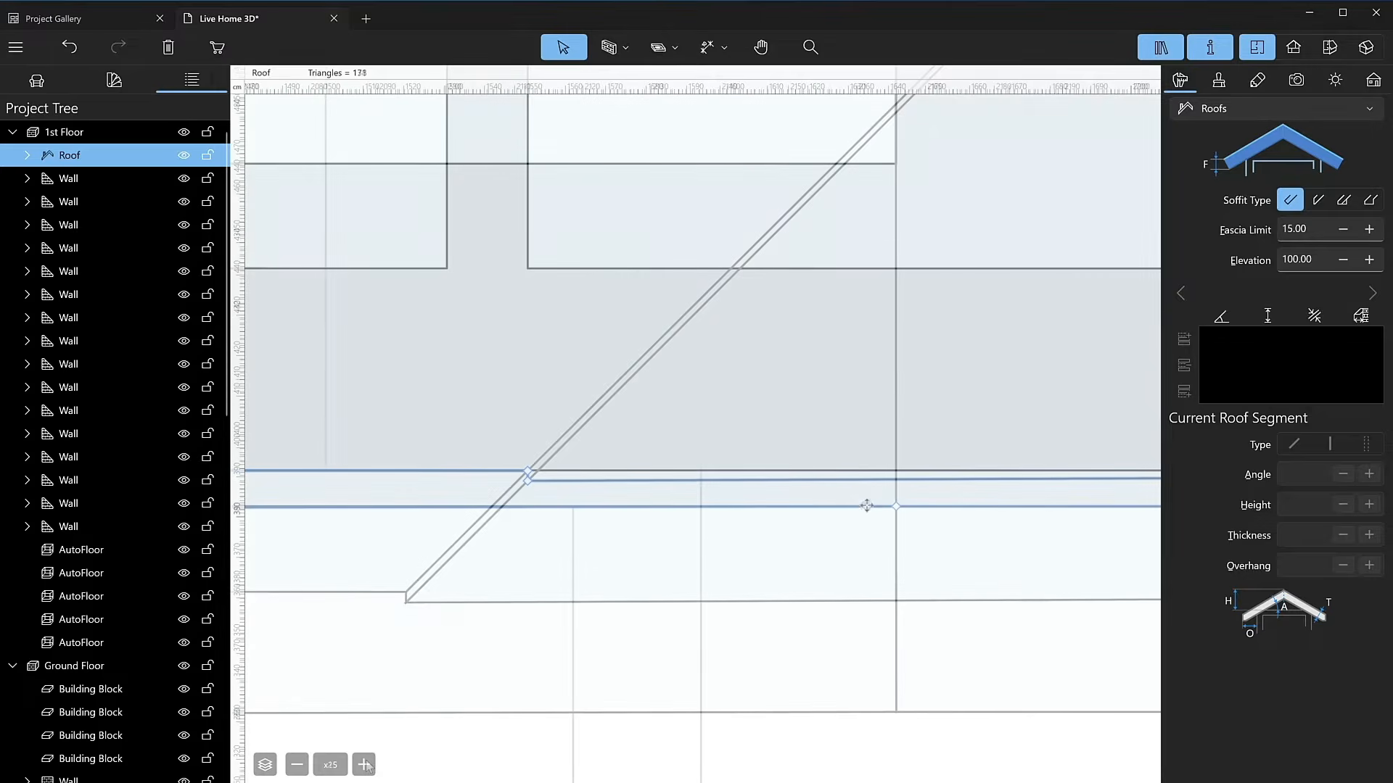
mouse_move(873, 502)
left_mouse_down()
mouse_move(883, 554)
mouse_move(896, 514)
left_mouse_up()
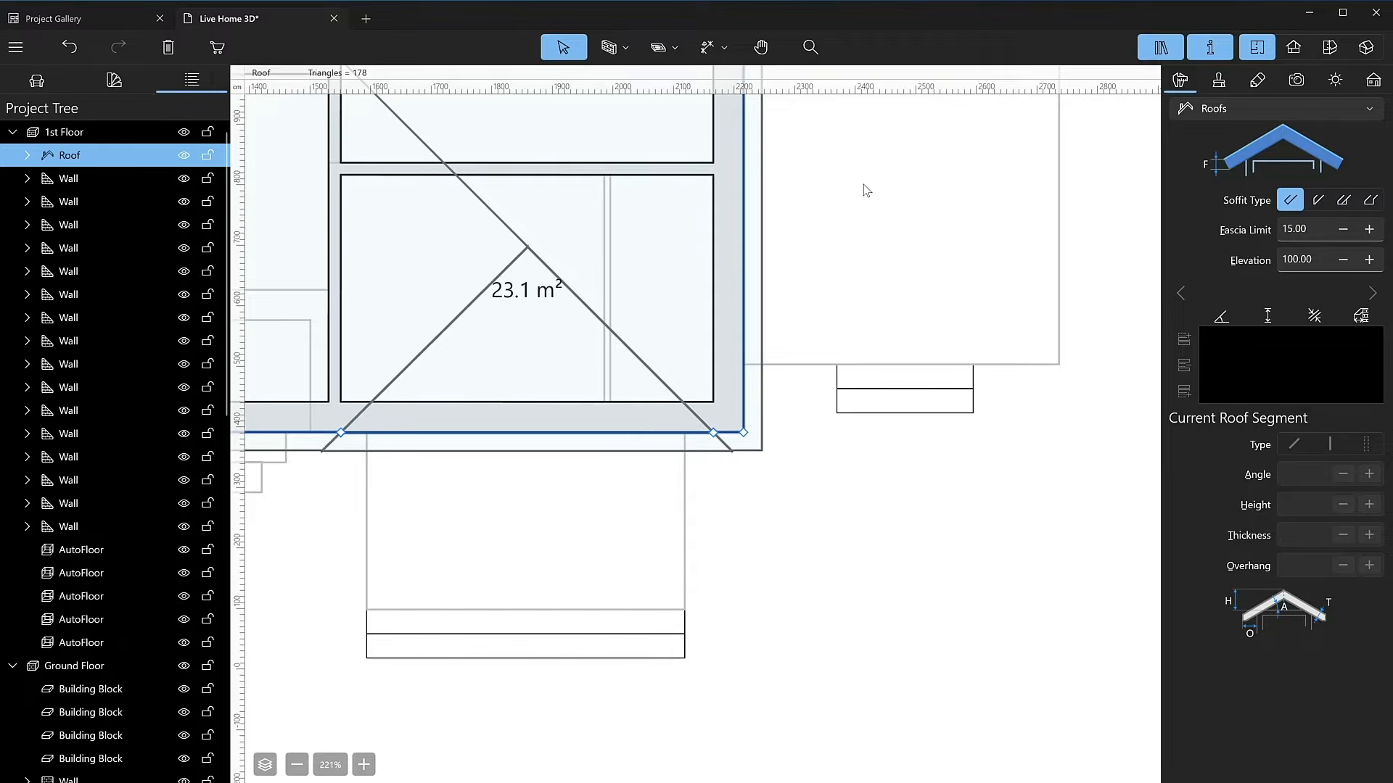
In the 3D view, turn the roof's new front segment into a hole and set the two adjoining roof sides' angle to 54°.
left_click(1365, 47)
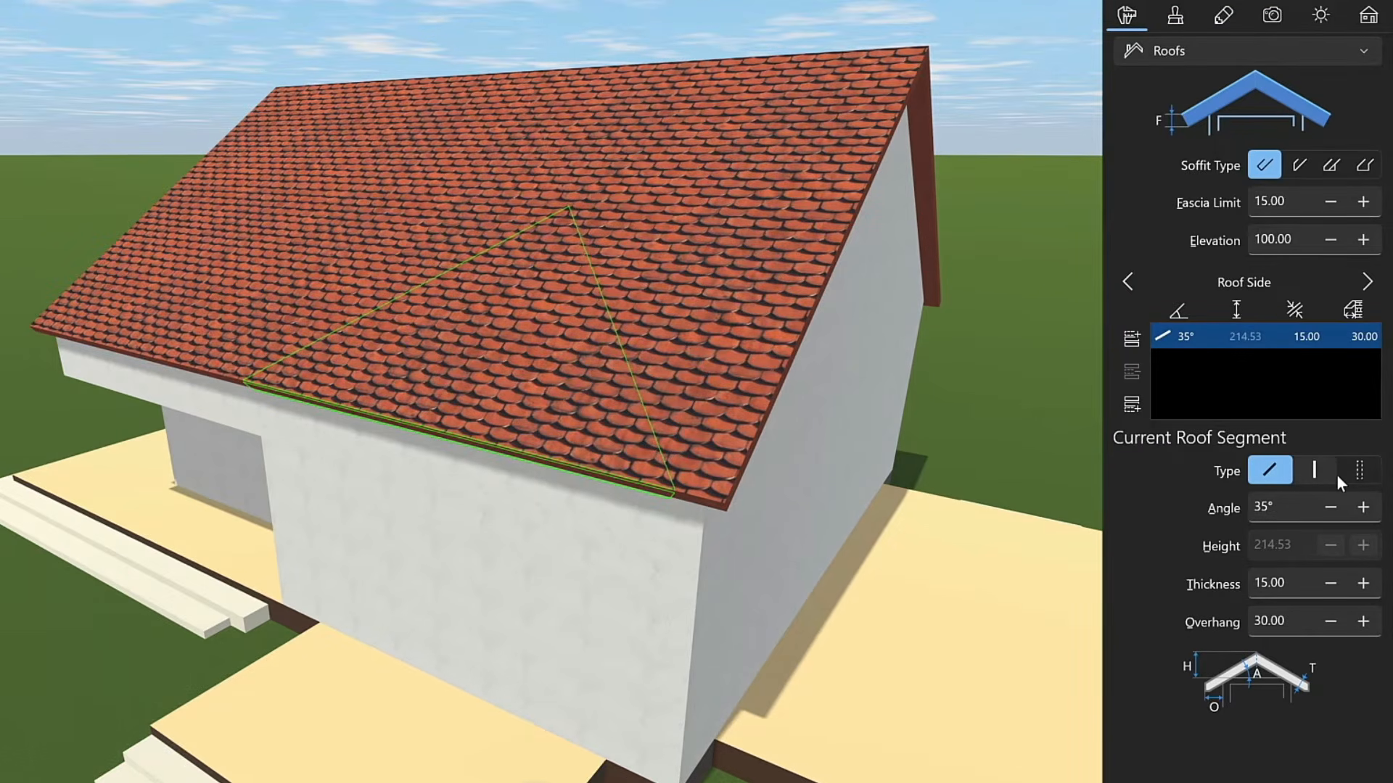
left_click(1349, 470)
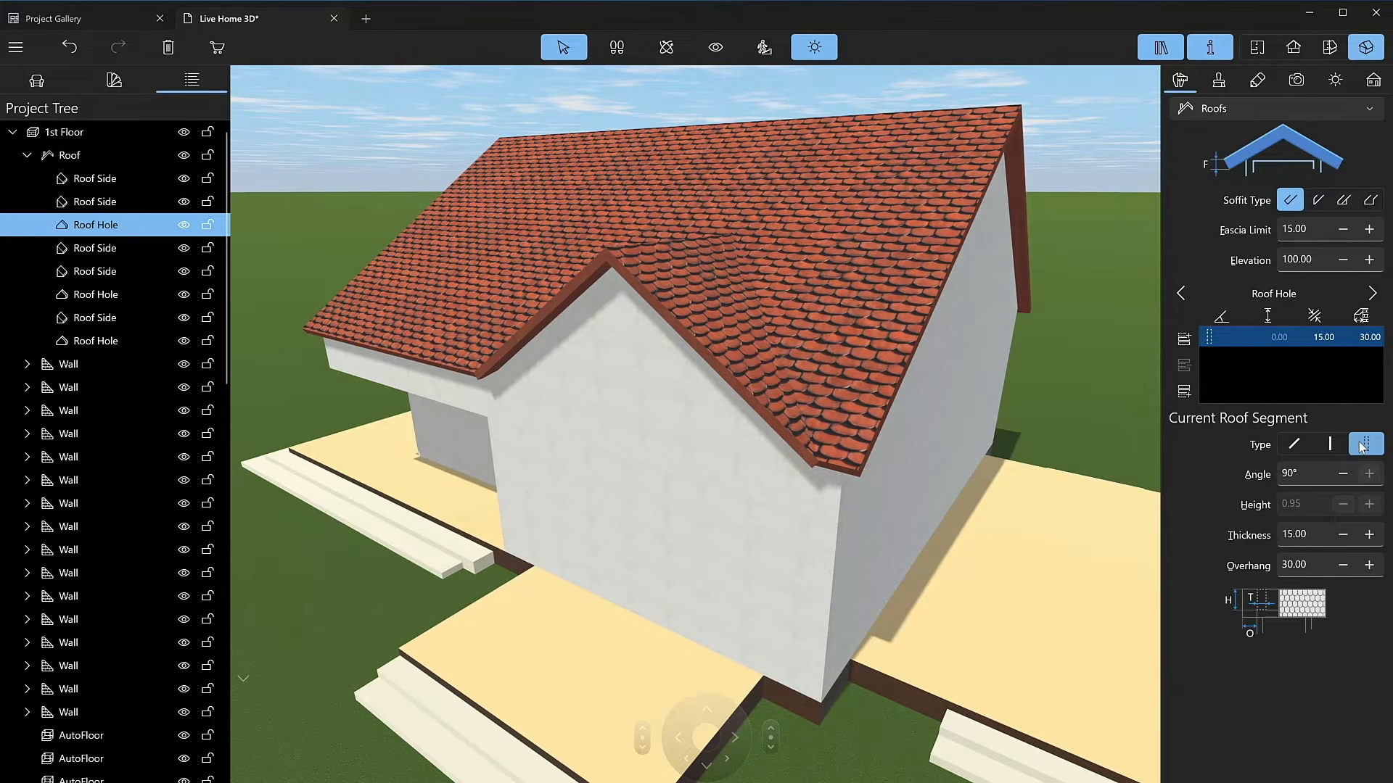
left_click(578, 292)
left_click(673, 302)
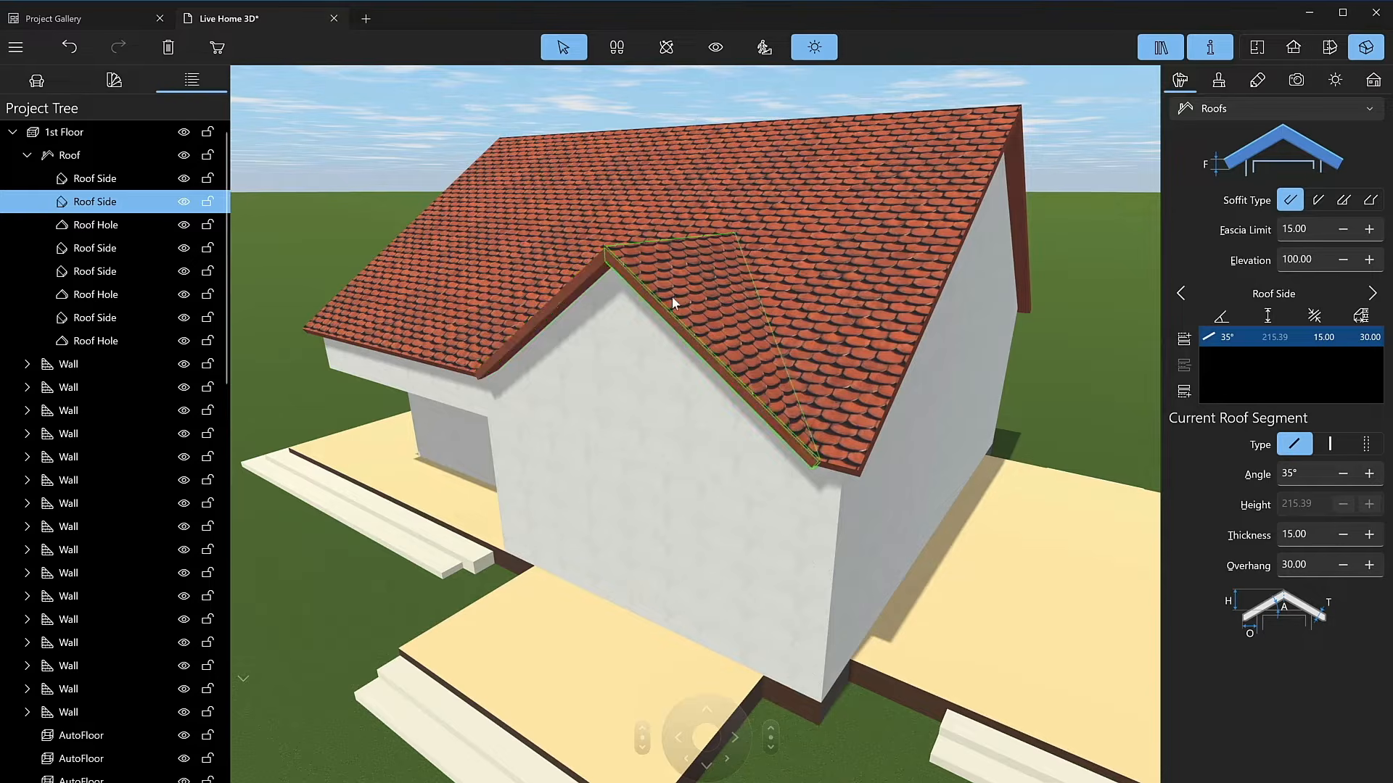
left_click(106, 249, "ctrl")
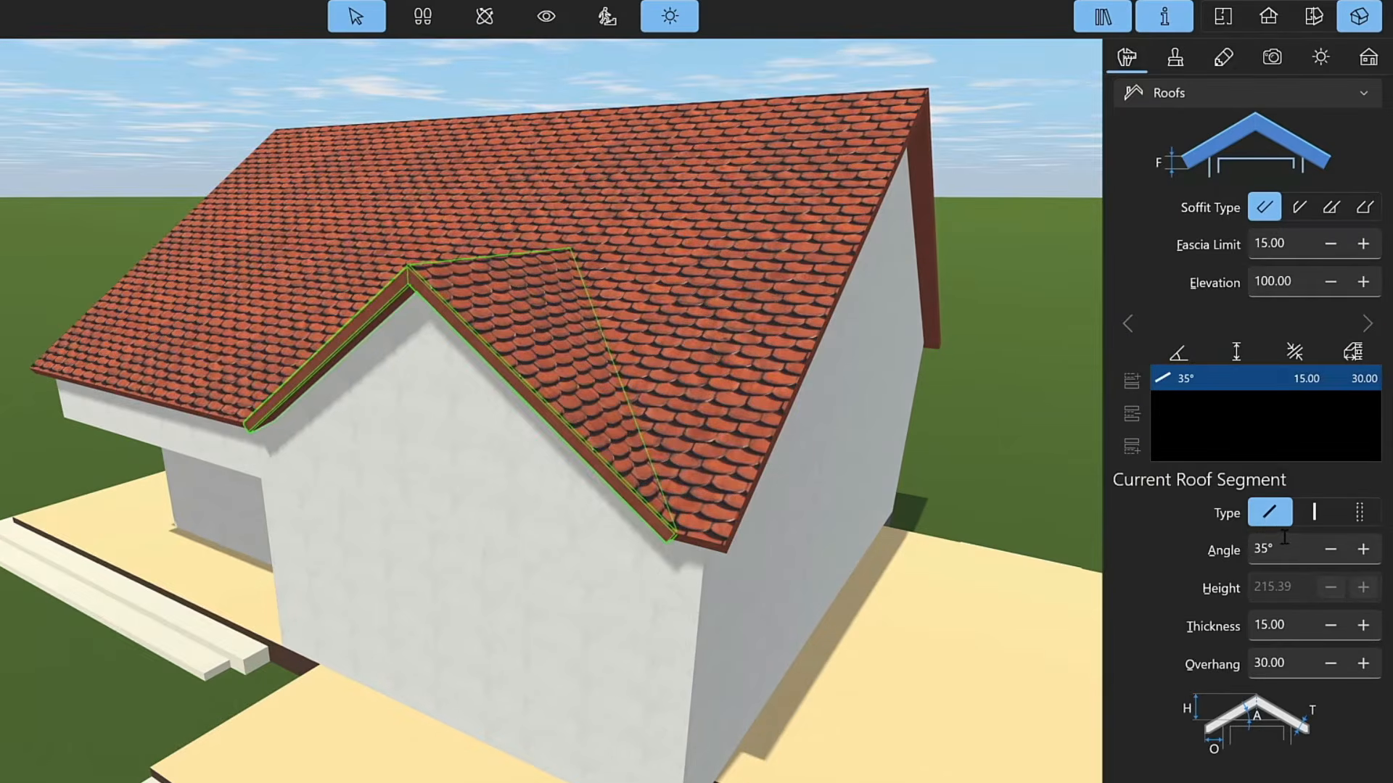
left_click(1303, 470)
key("BackSpace")
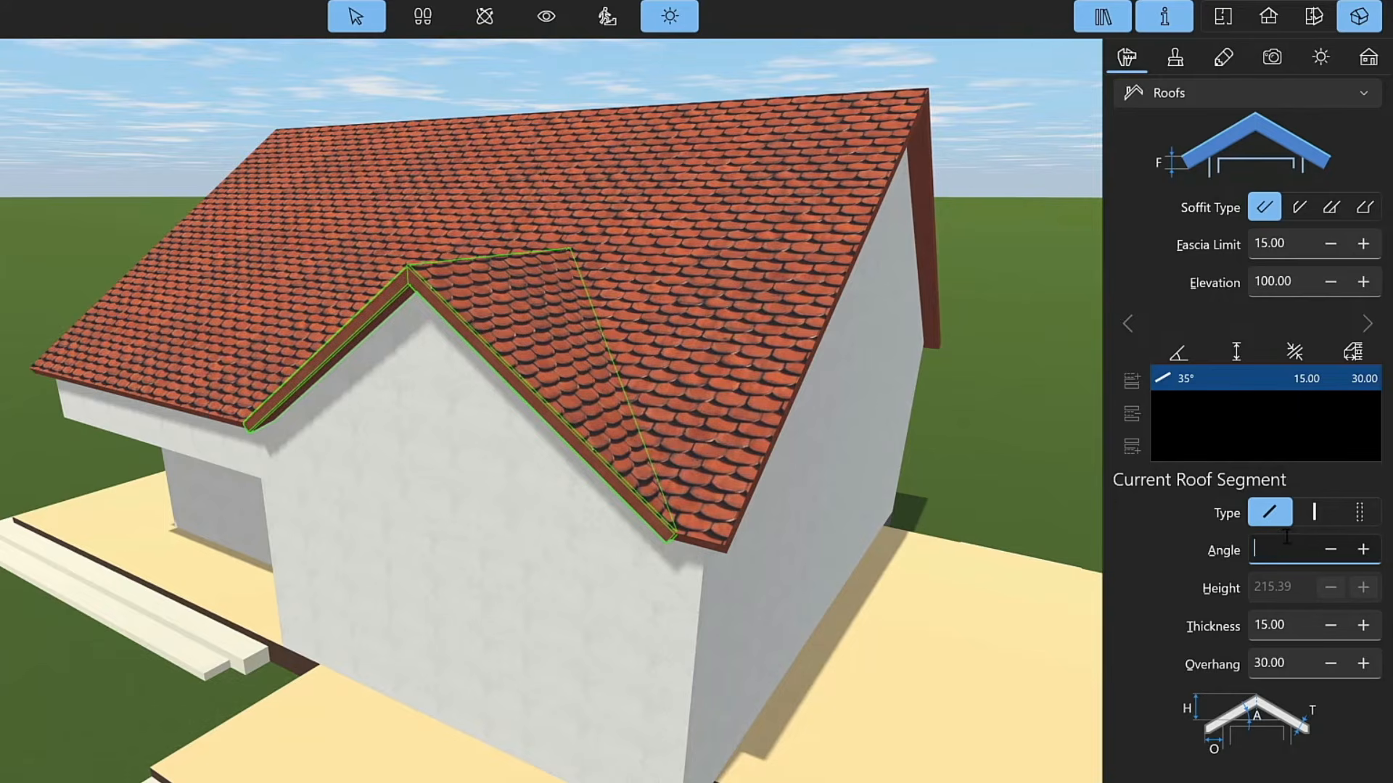
type("54")
key("Return")
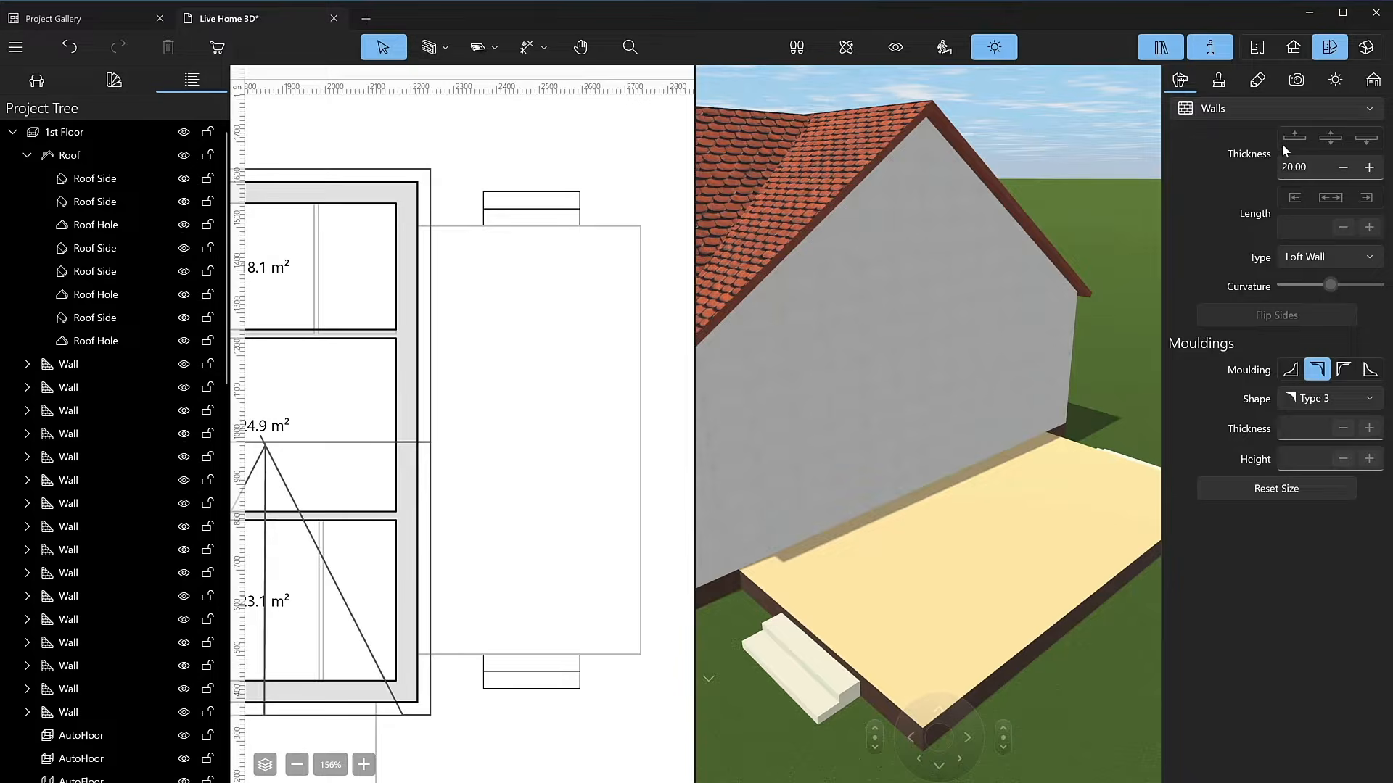
Switch to the ground floor story and draw a rectangular roof covering the 52.1 m² side terrace.
left_click(1373, 80)
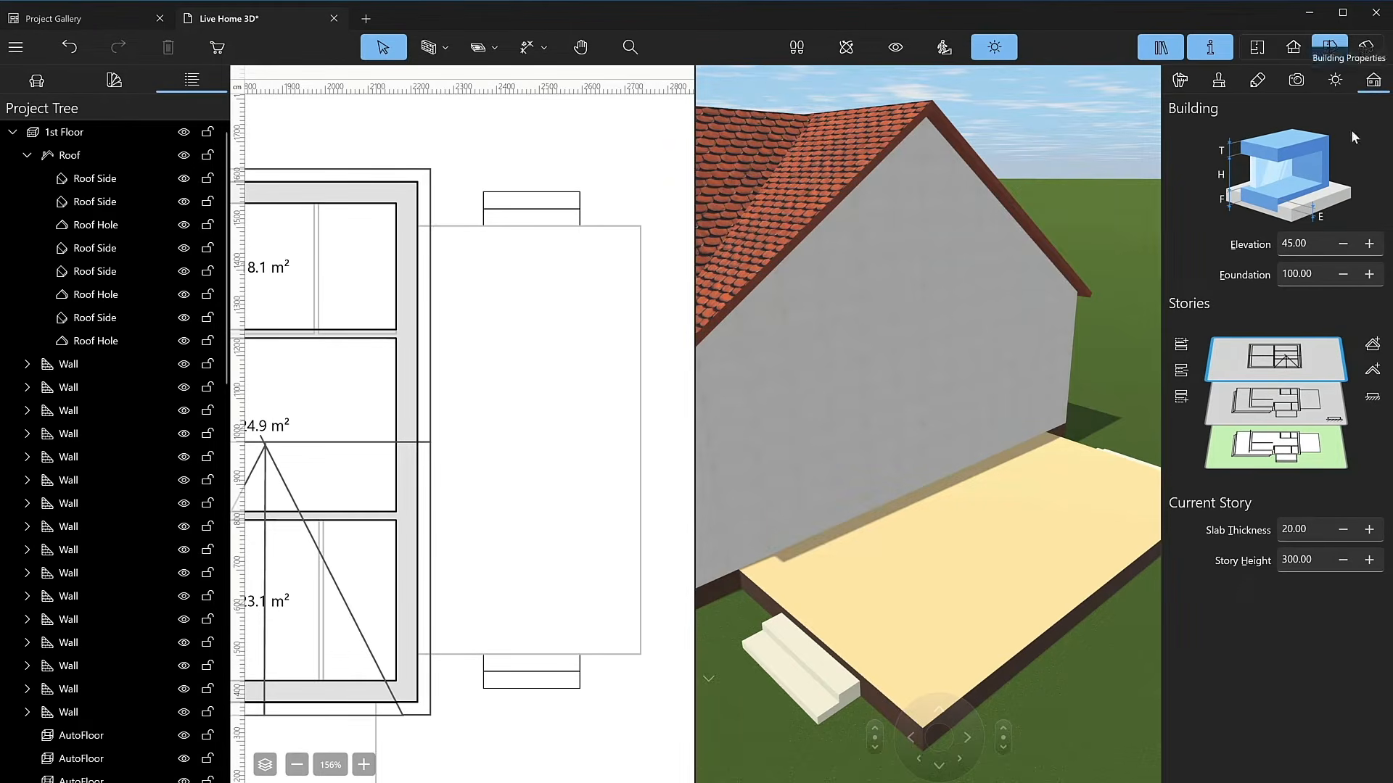
left_click(1285, 399)
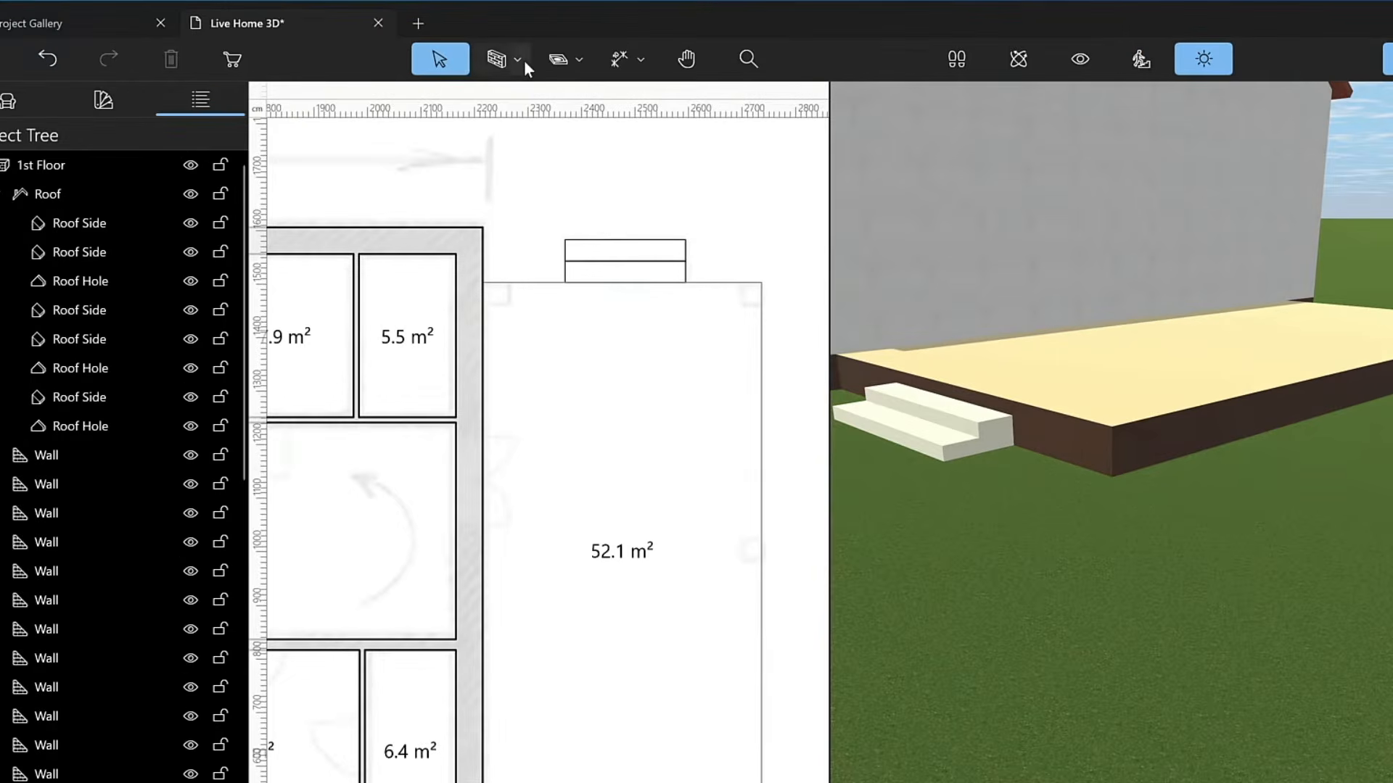
left_click(522, 59)
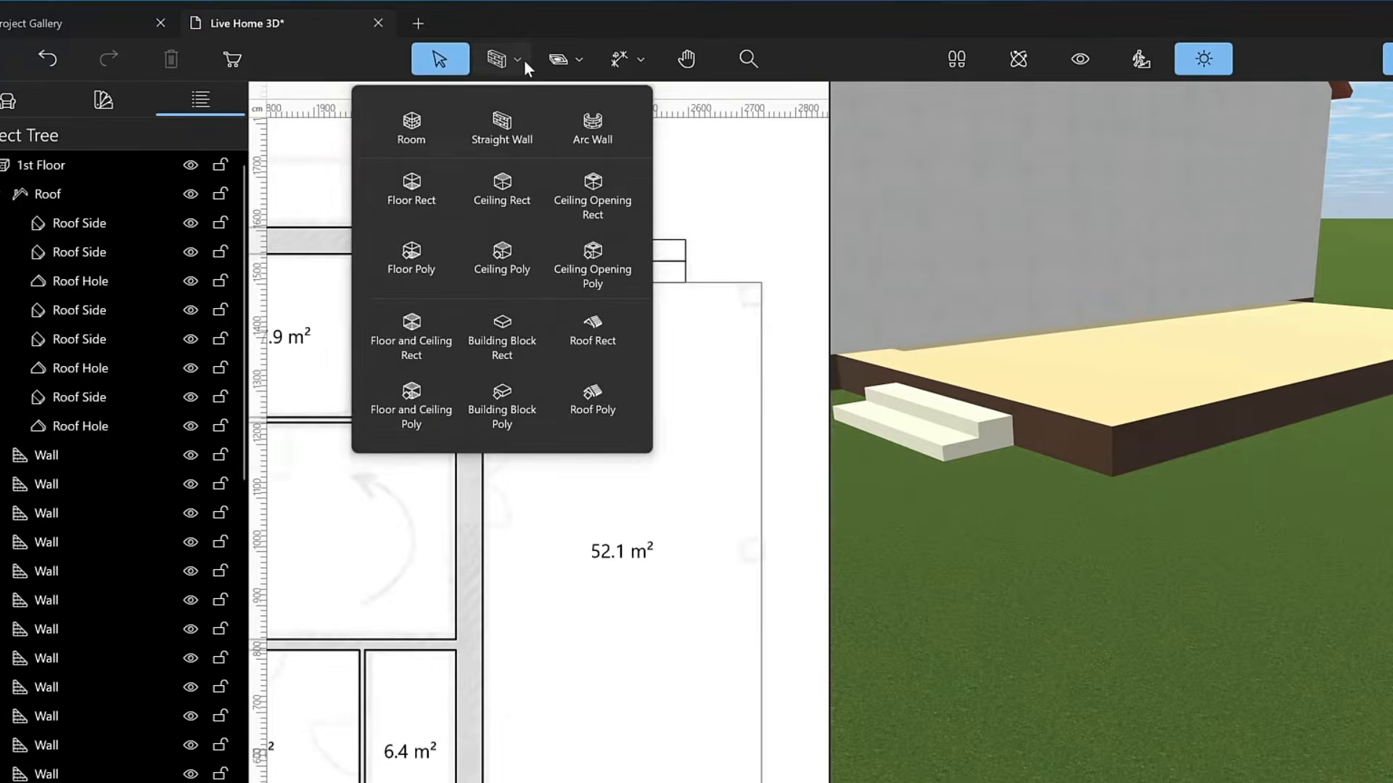
left_click(614, 322)
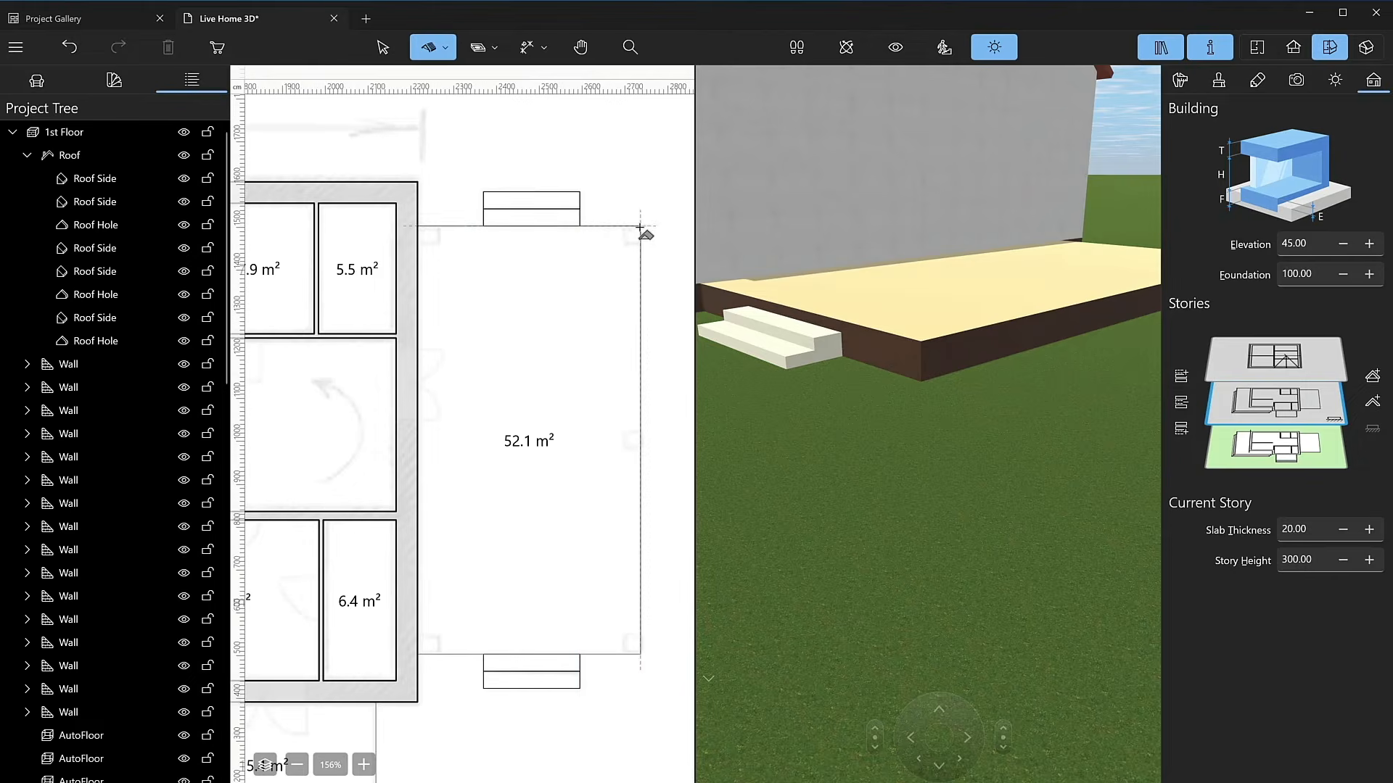
left_click_drag(640, 227, 422, 657)
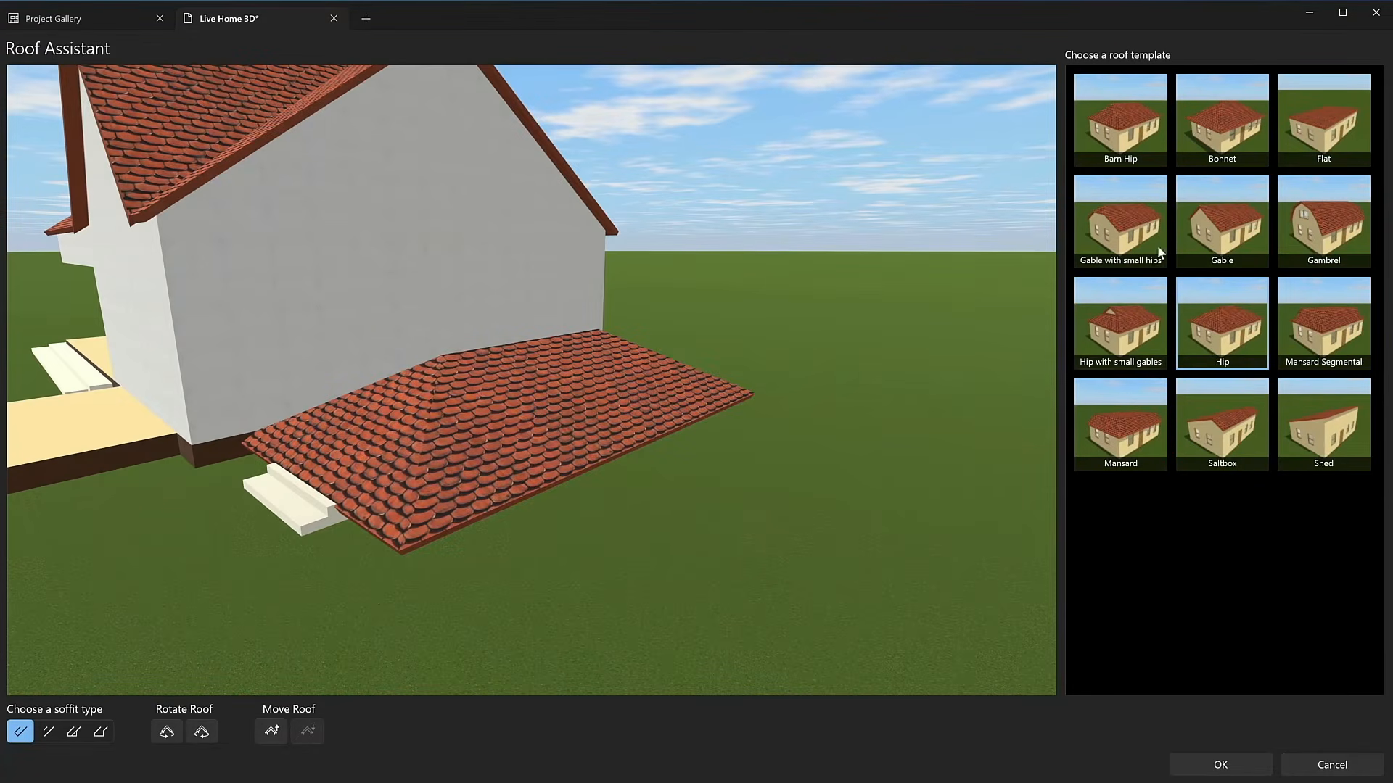
Choose the Gable template for the terrace roof, shift the roof up a story and back down, and accept it.
left_click(1223, 219)
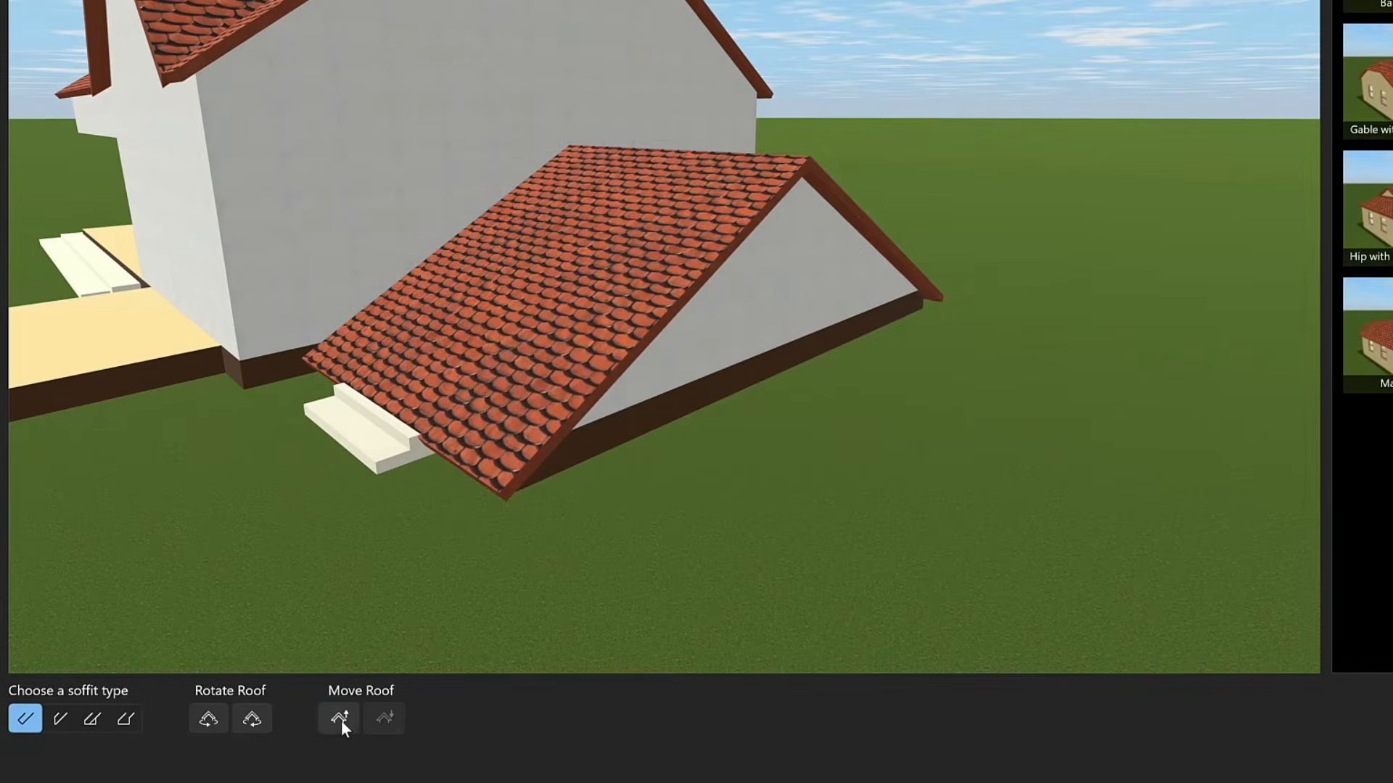
left_click(341, 720)
left_click(389, 720)
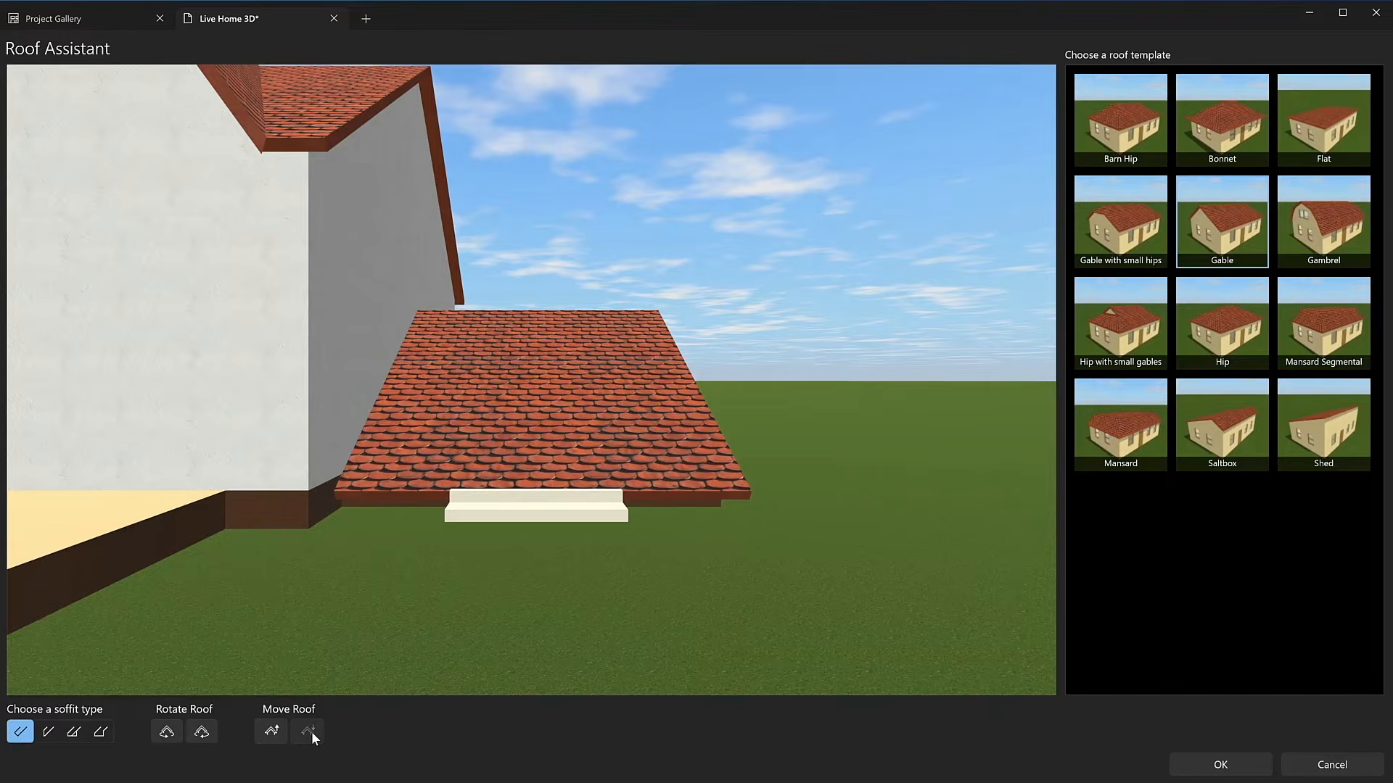
left_click(1221, 763)
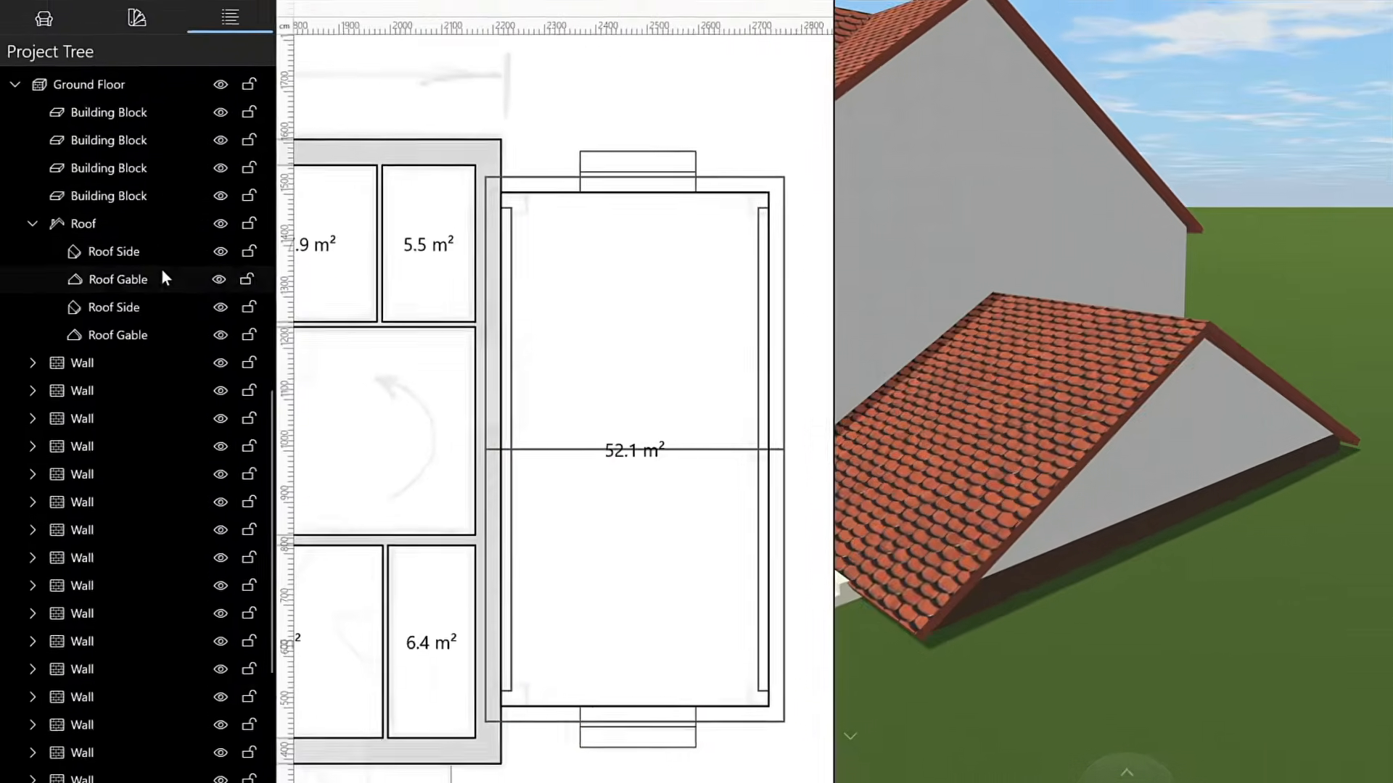
Select both Roof Gable segments of the terrace roof and change their type to hole.
left_click(135, 296)
left_click(163, 334, "ctrl")
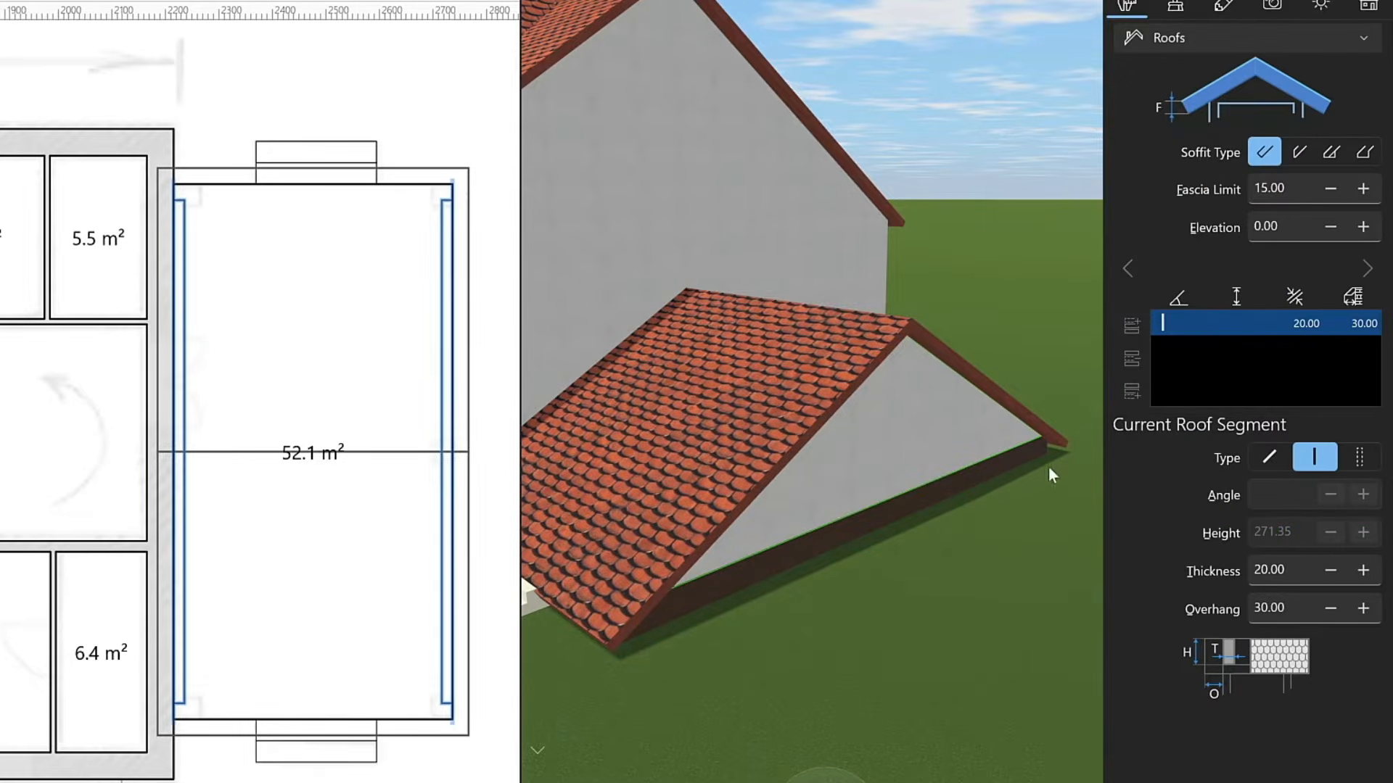
left_click(1365, 460)
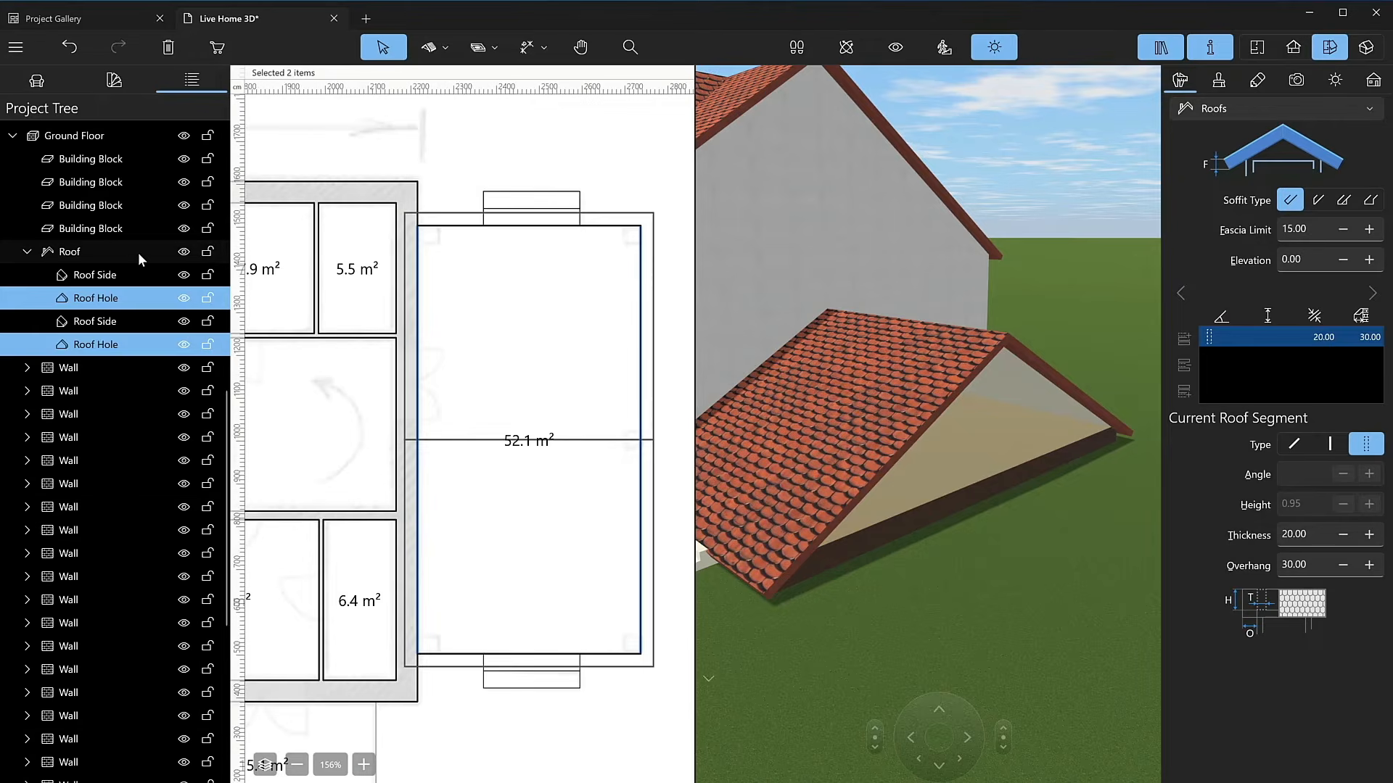
Select the whole terrace roof and set its elevation to 310 cm.
left_click(138, 252)
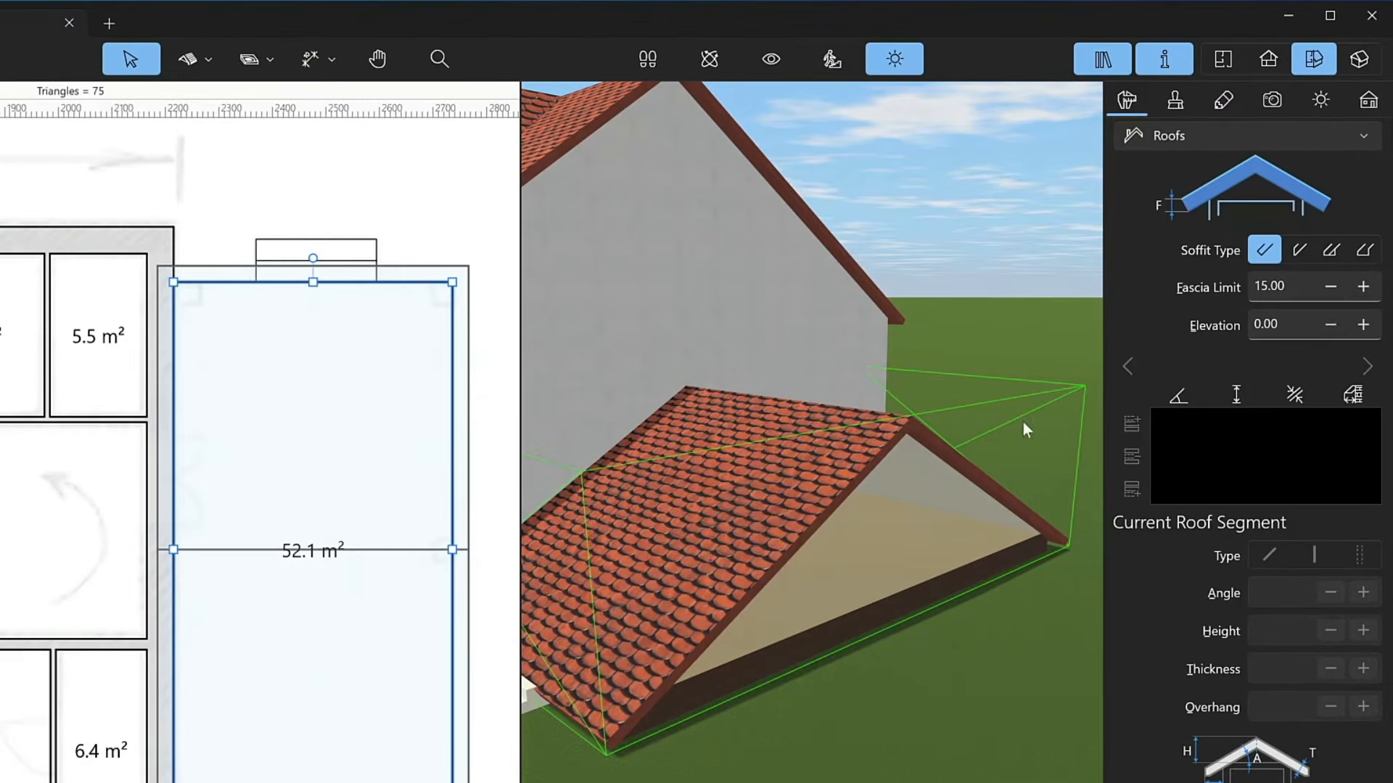
left_click(1300, 319)
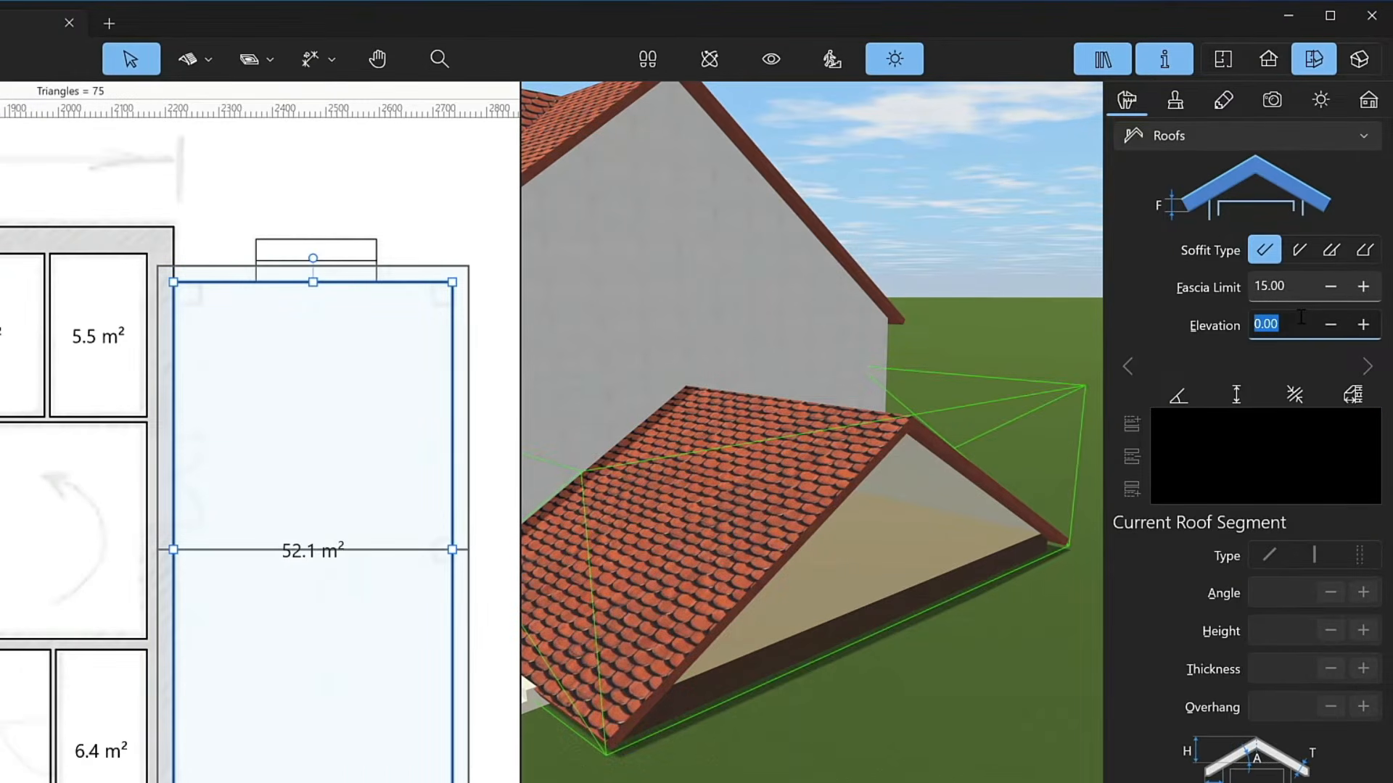
type("310")
key("Return")
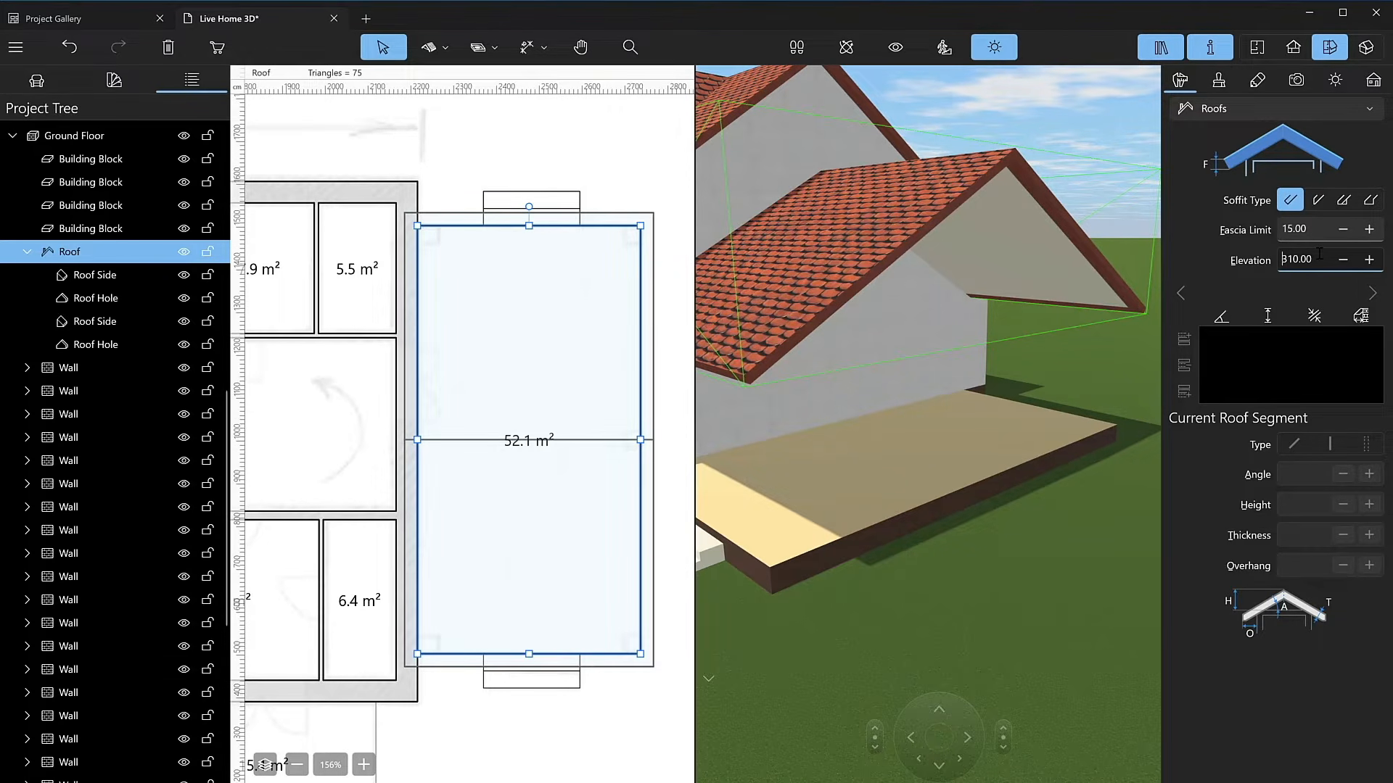
Select all identical Matte paint/9001 cream materials of the terrace roof and replace them with Wood/018 Nice Pear.
right_click(1270, 241)
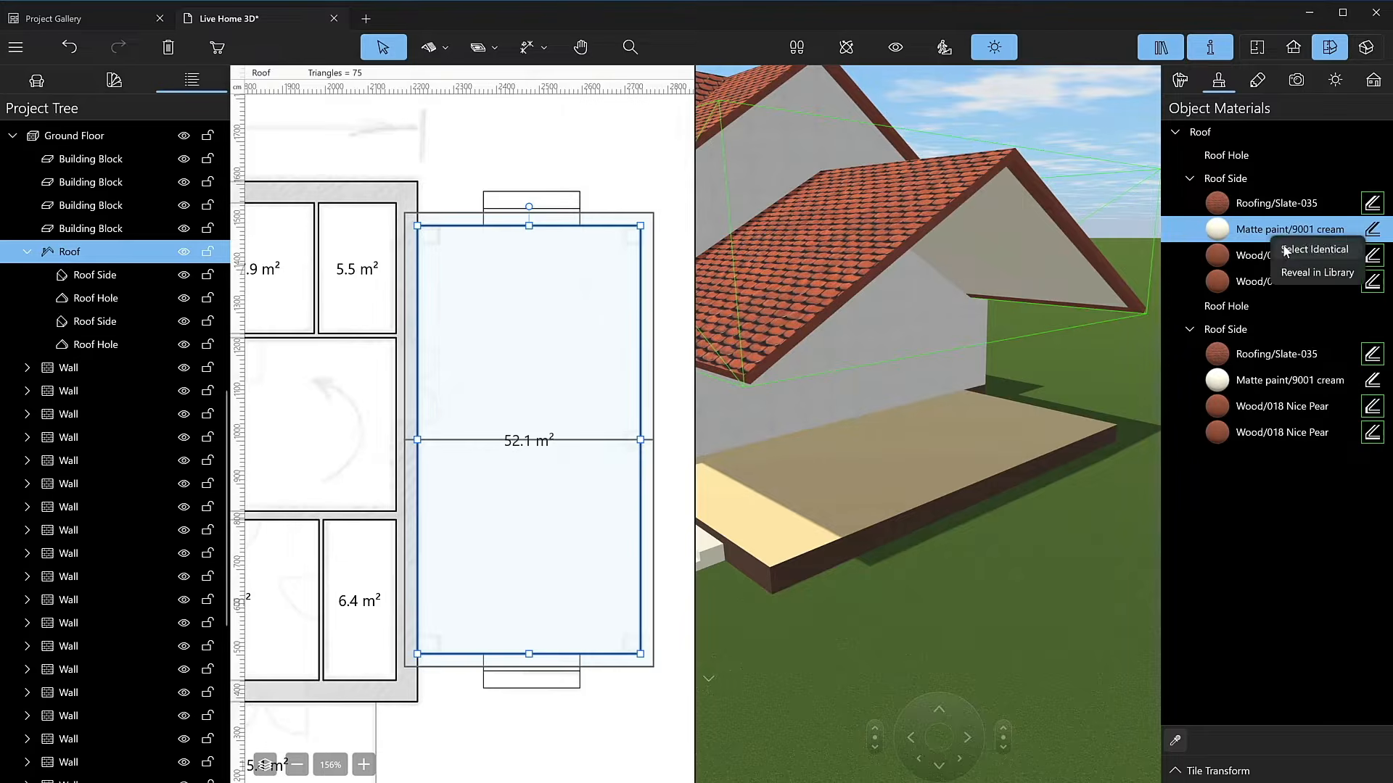
left_click(1285, 250)
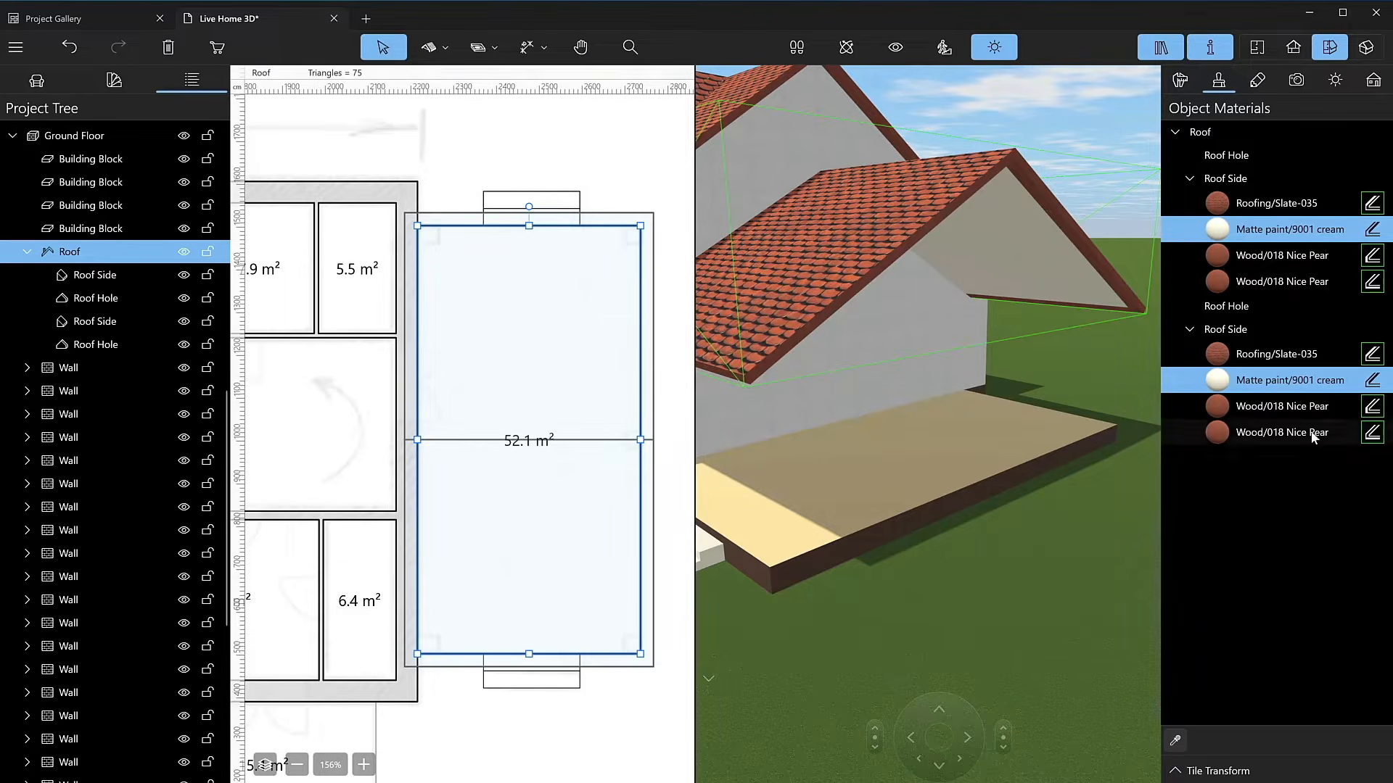
left_click(1217, 432)
left_click(1116, 280)
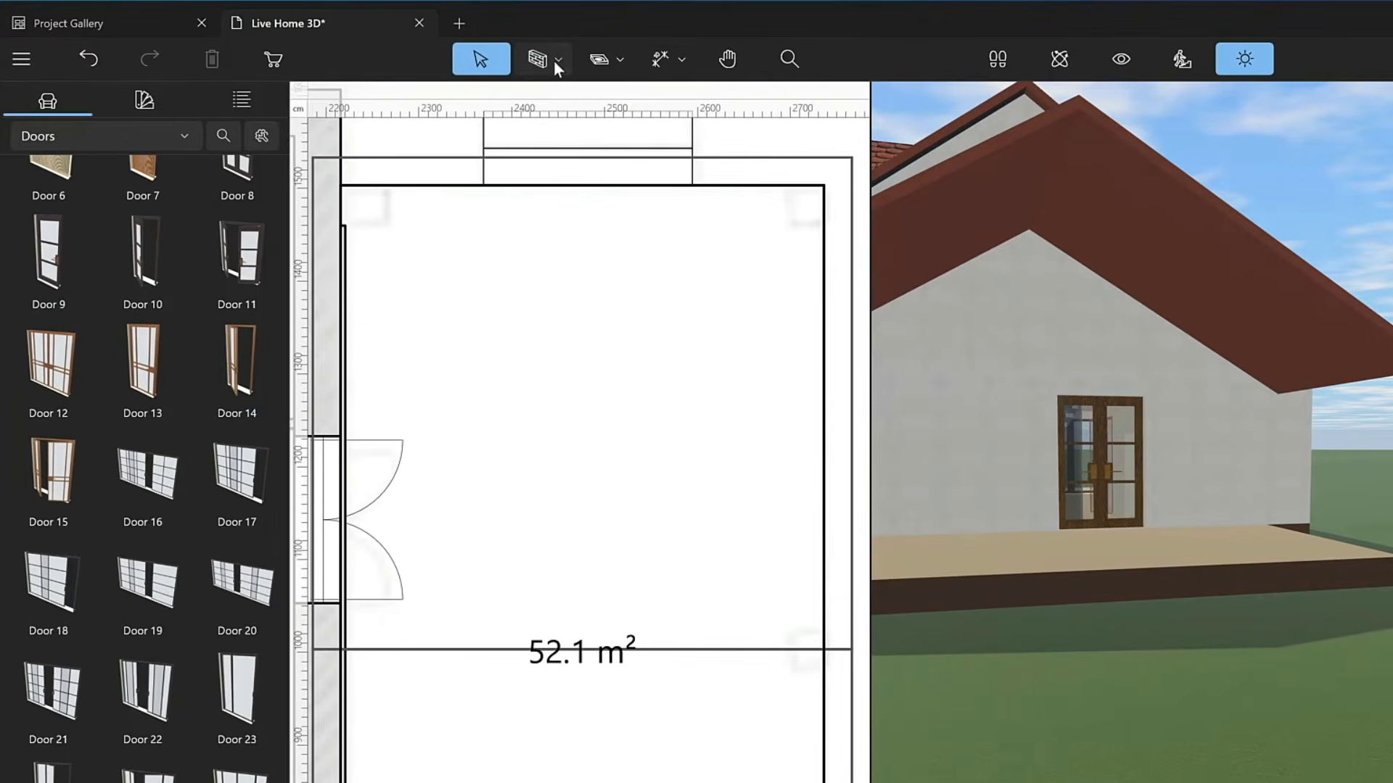
Draw a short straight wall, 40 cm long and 40 cm thick, as a column at the side terrace's outer corner marked on the plan.
left_click(555, 60)
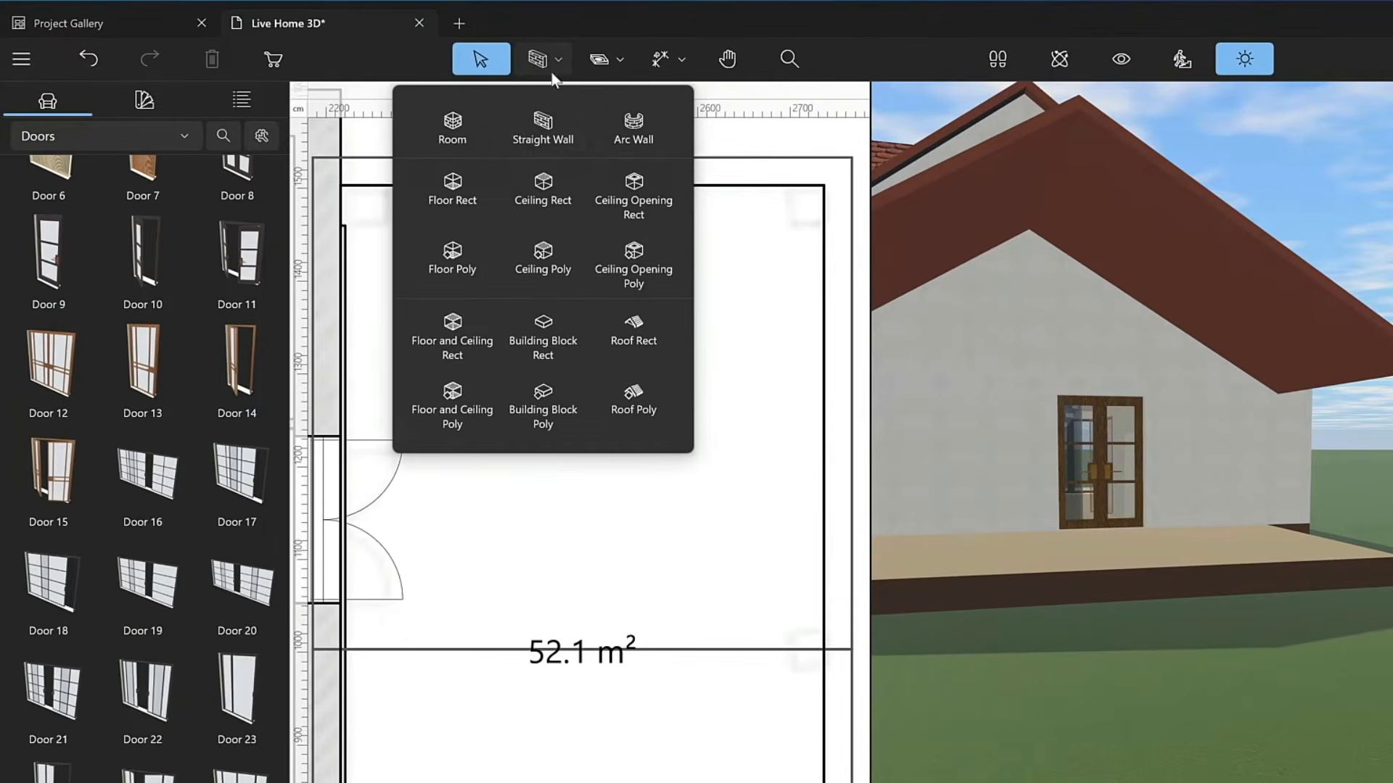
left_click(544, 125)
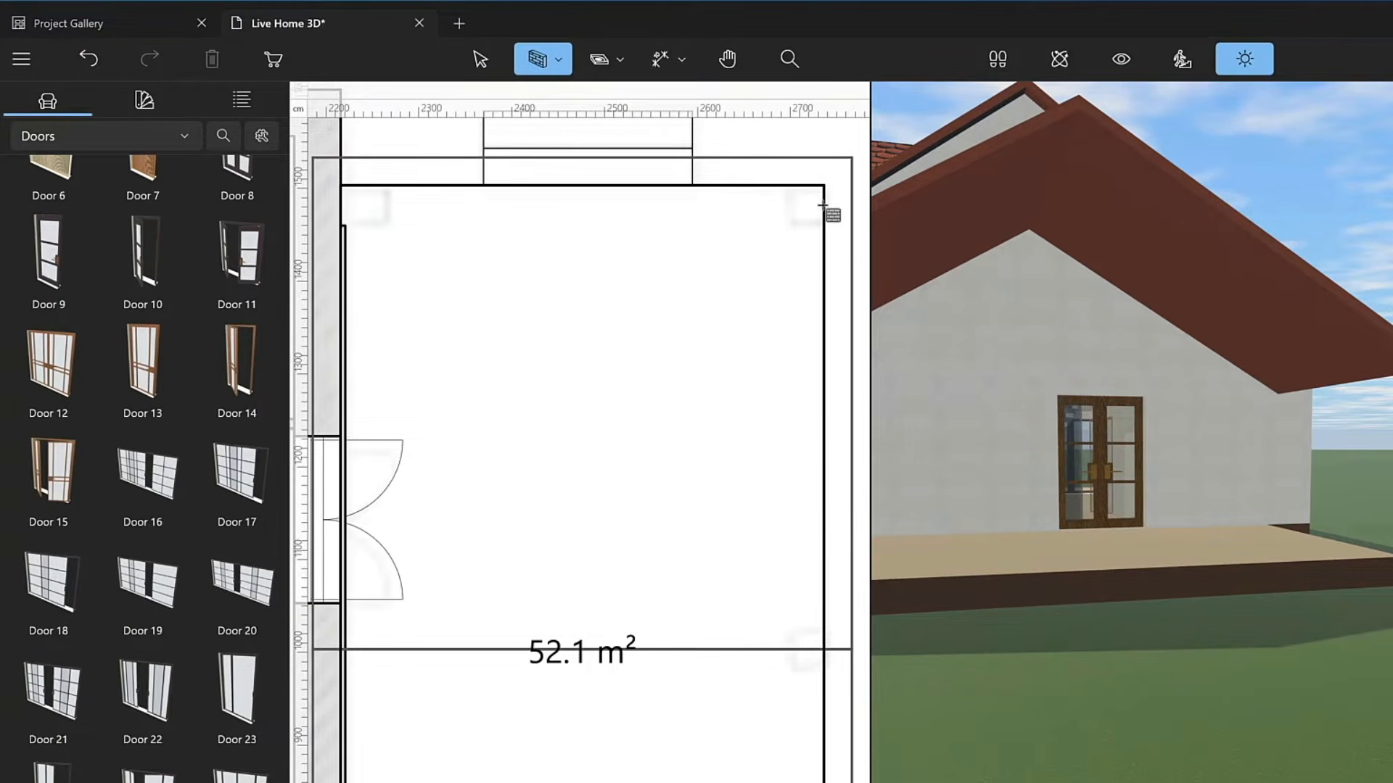
left_click_drag(820, 207, 786, 206)
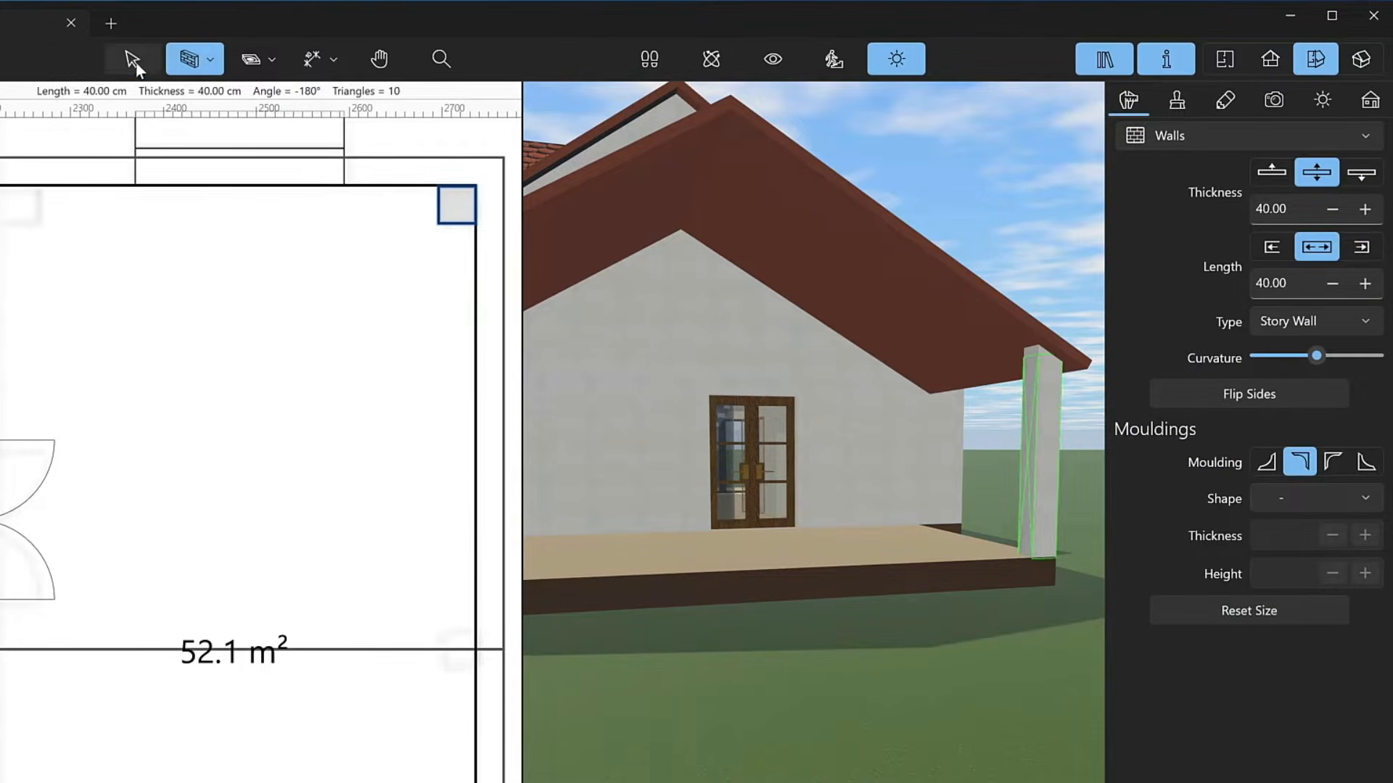
left_click(480, 59)
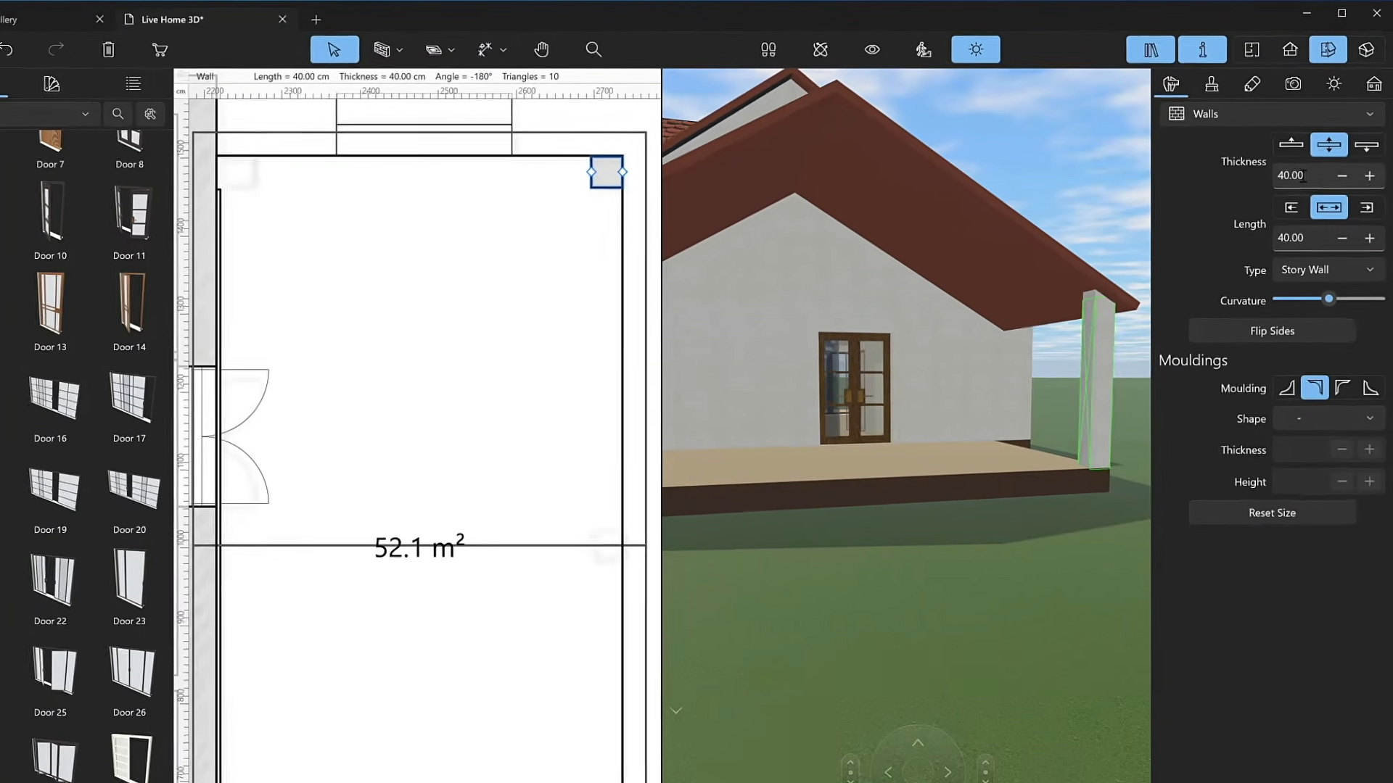
left_click(1280, 210)
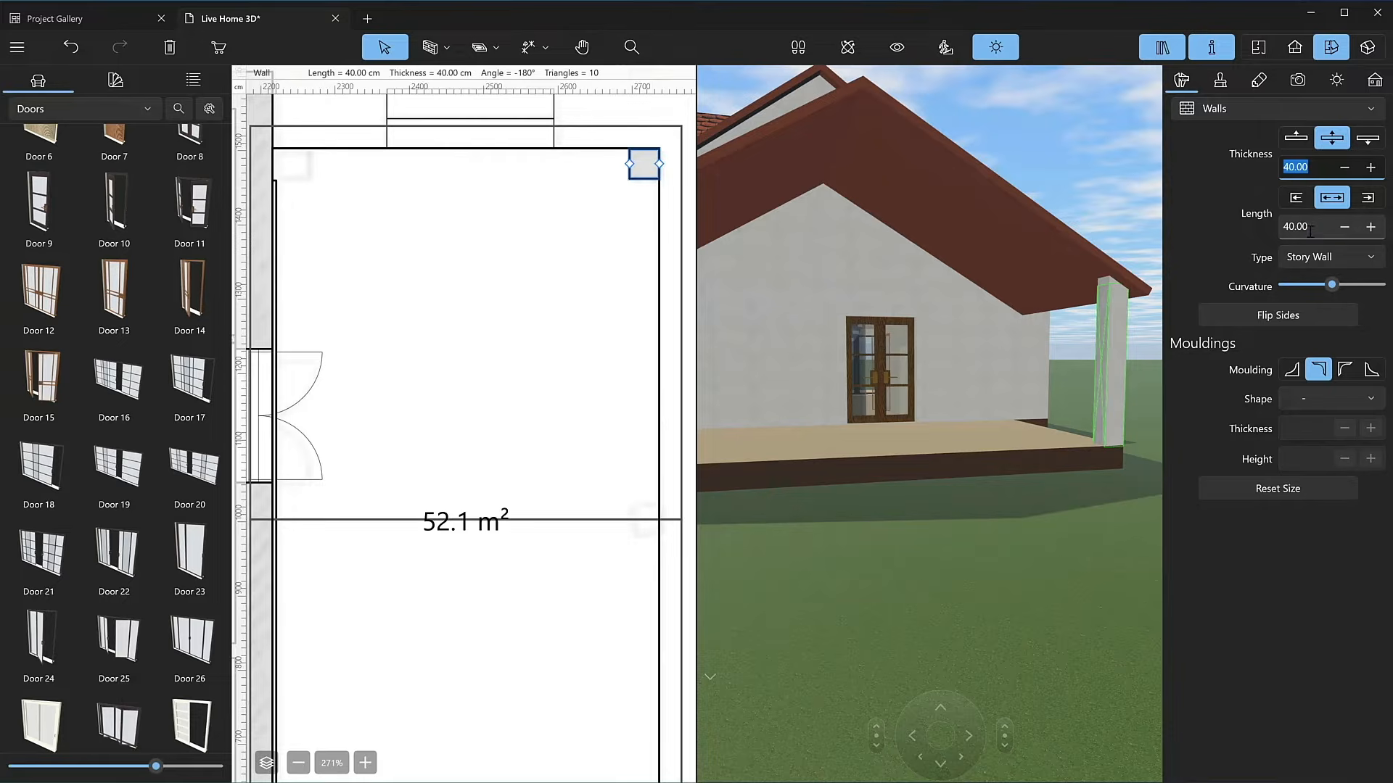
key("Tab")
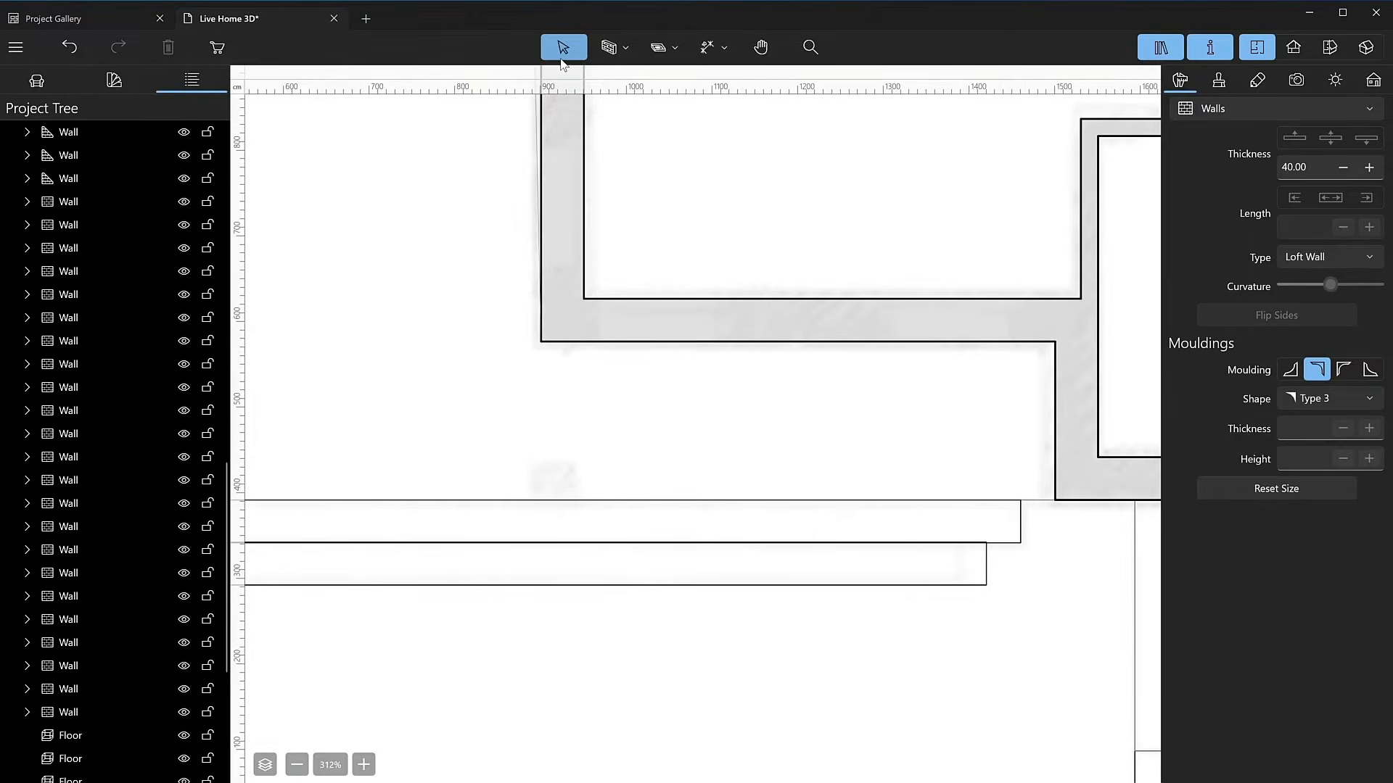
Start a rectangular building block at the column mark above the front steps.
left_click(625, 49)
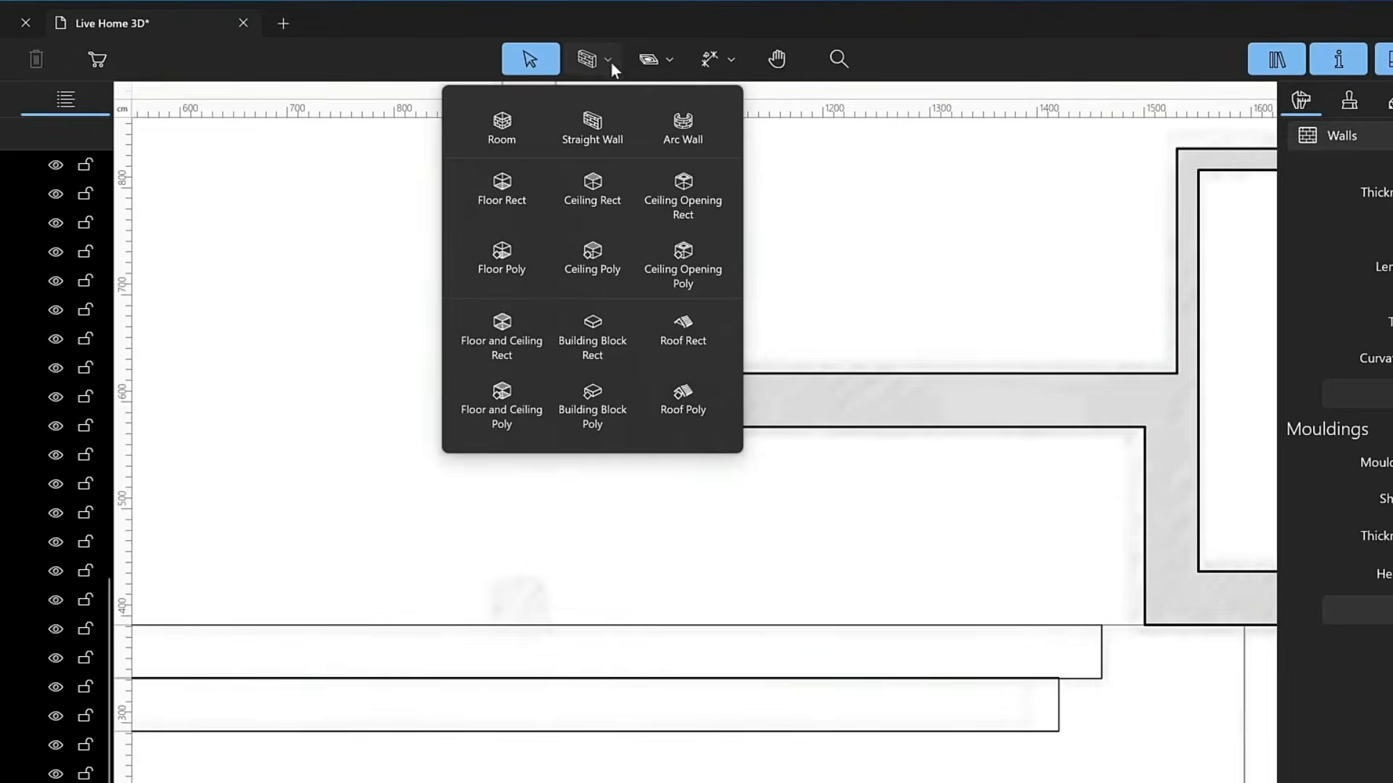
left_click(592, 337)
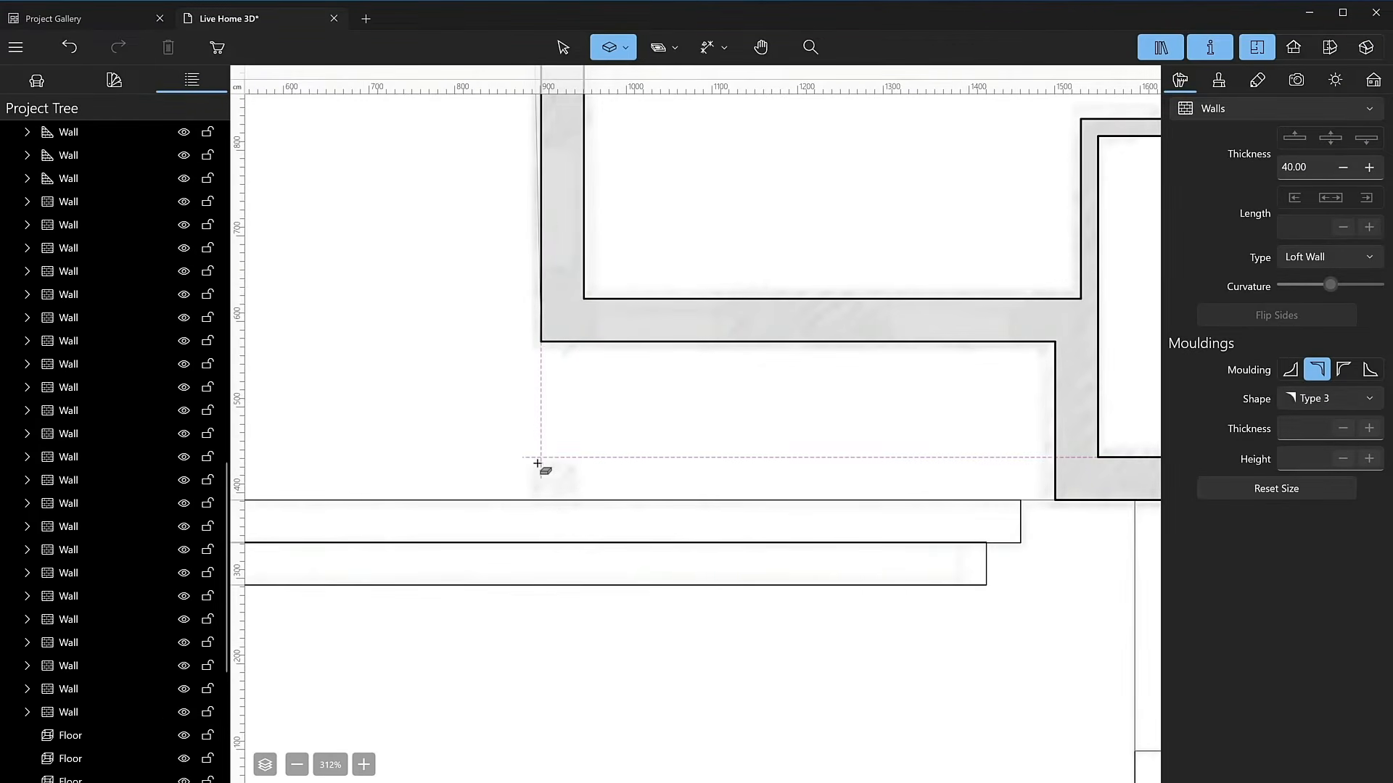
Draw a rectangular building block about 45 × 40 cm at the side porch's corner and show the plan with the 3D view.
left_click_drag(533, 499, 573, 467)
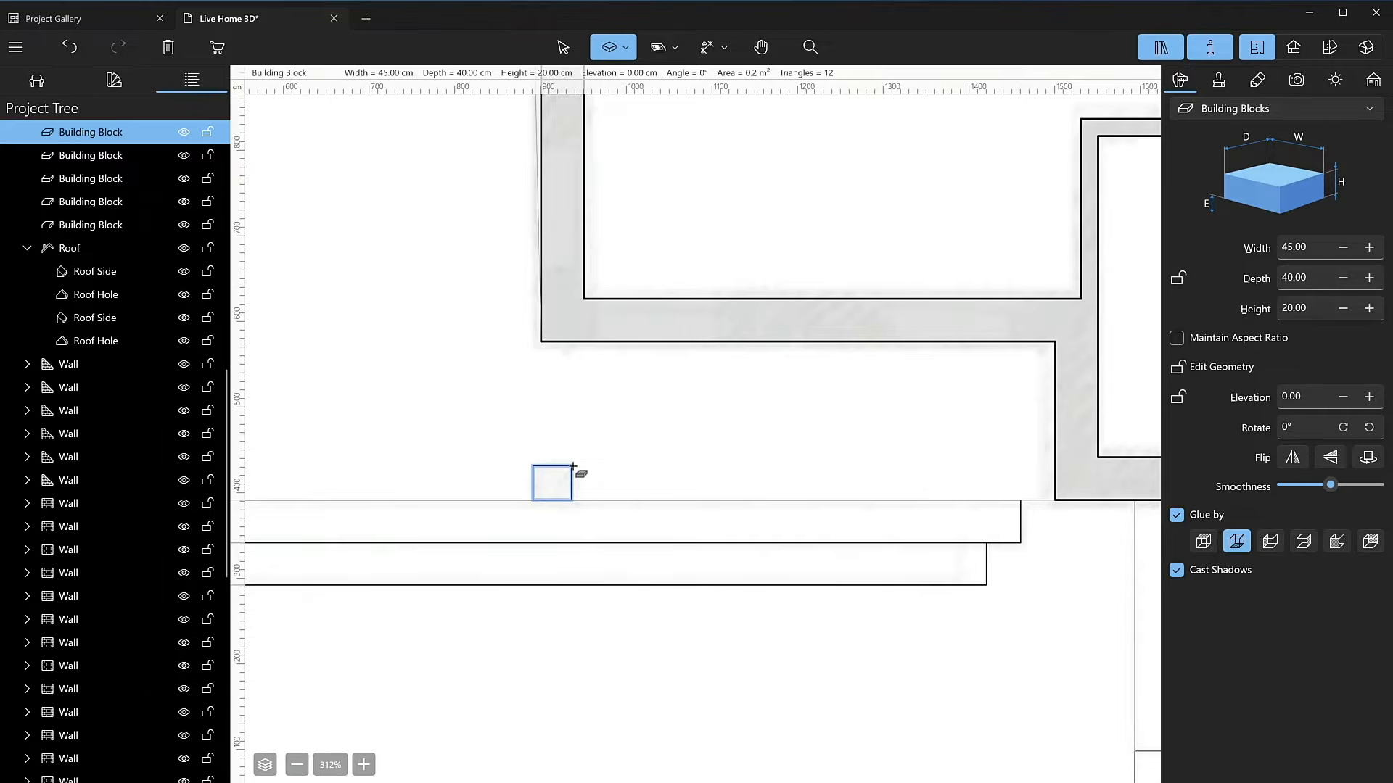
left_click(565, 52)
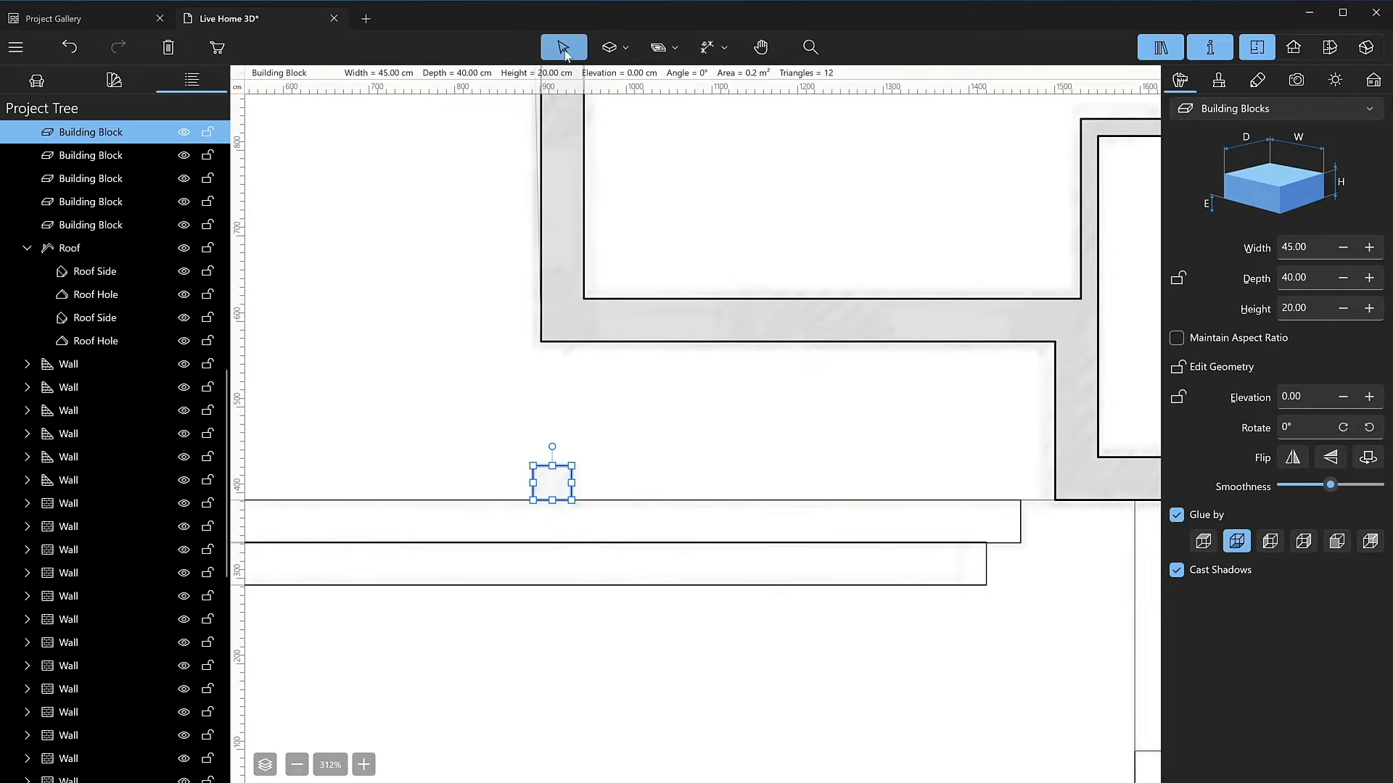
left_click(1330, 47)
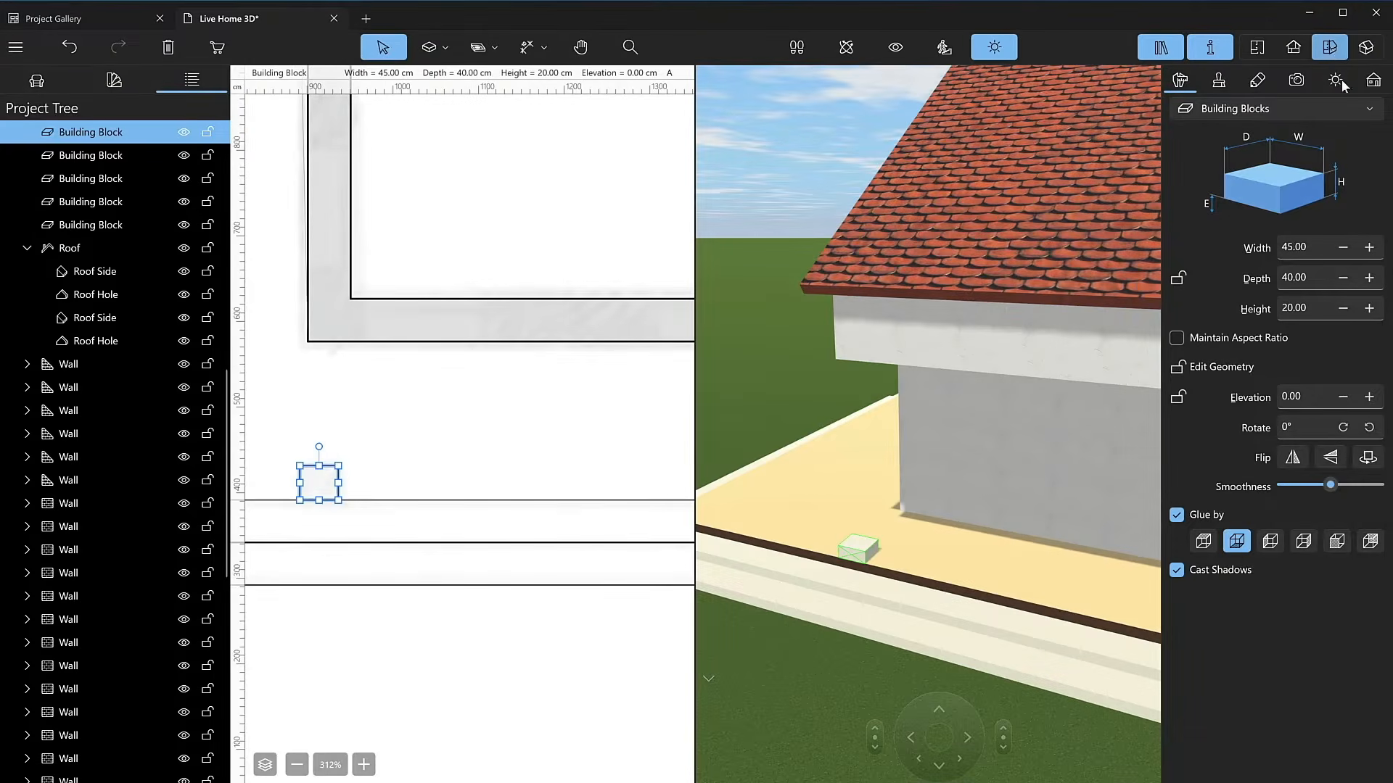
Resize the porch corner block to 40 cm wide and 300 cm high to form a pillar.
left_click(1322, 246)
type("40")
left_click(1324, 301)
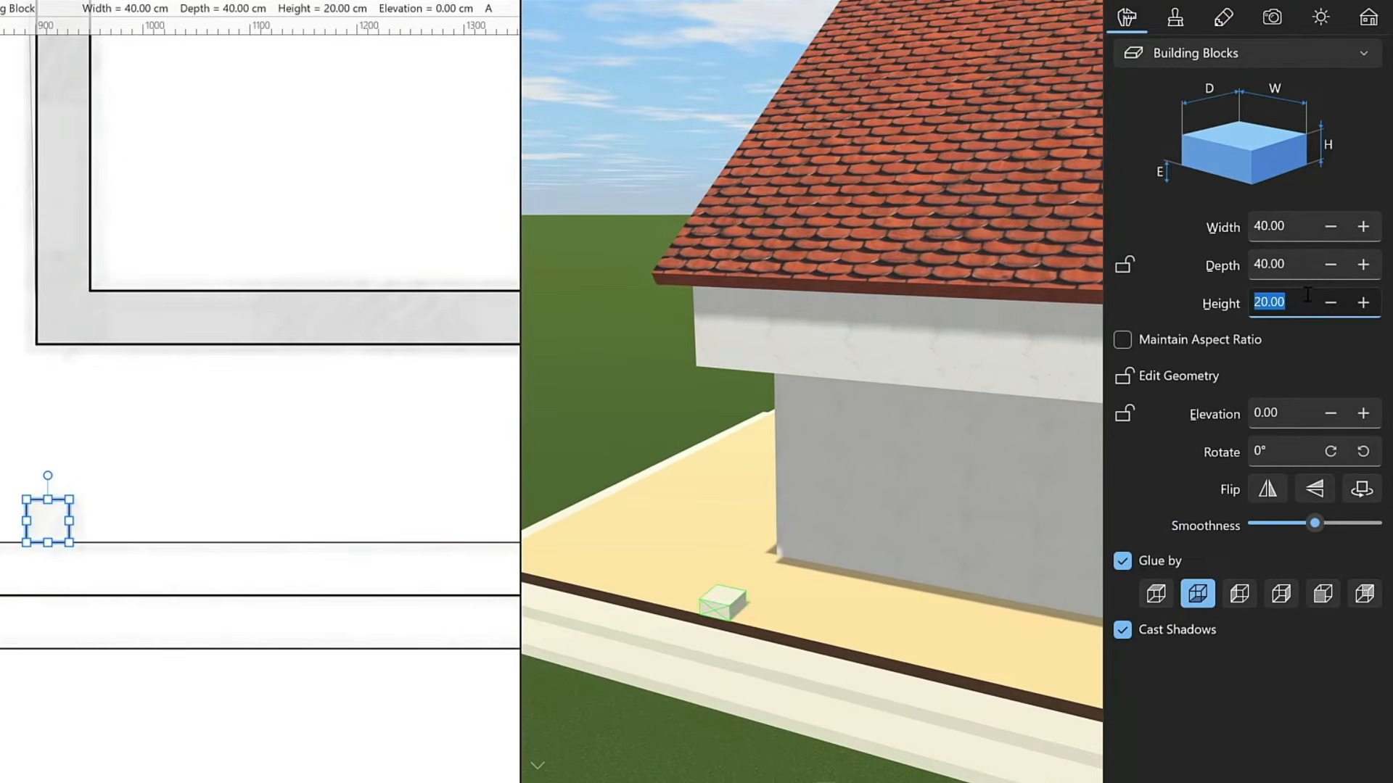
type("300")
key("Return")
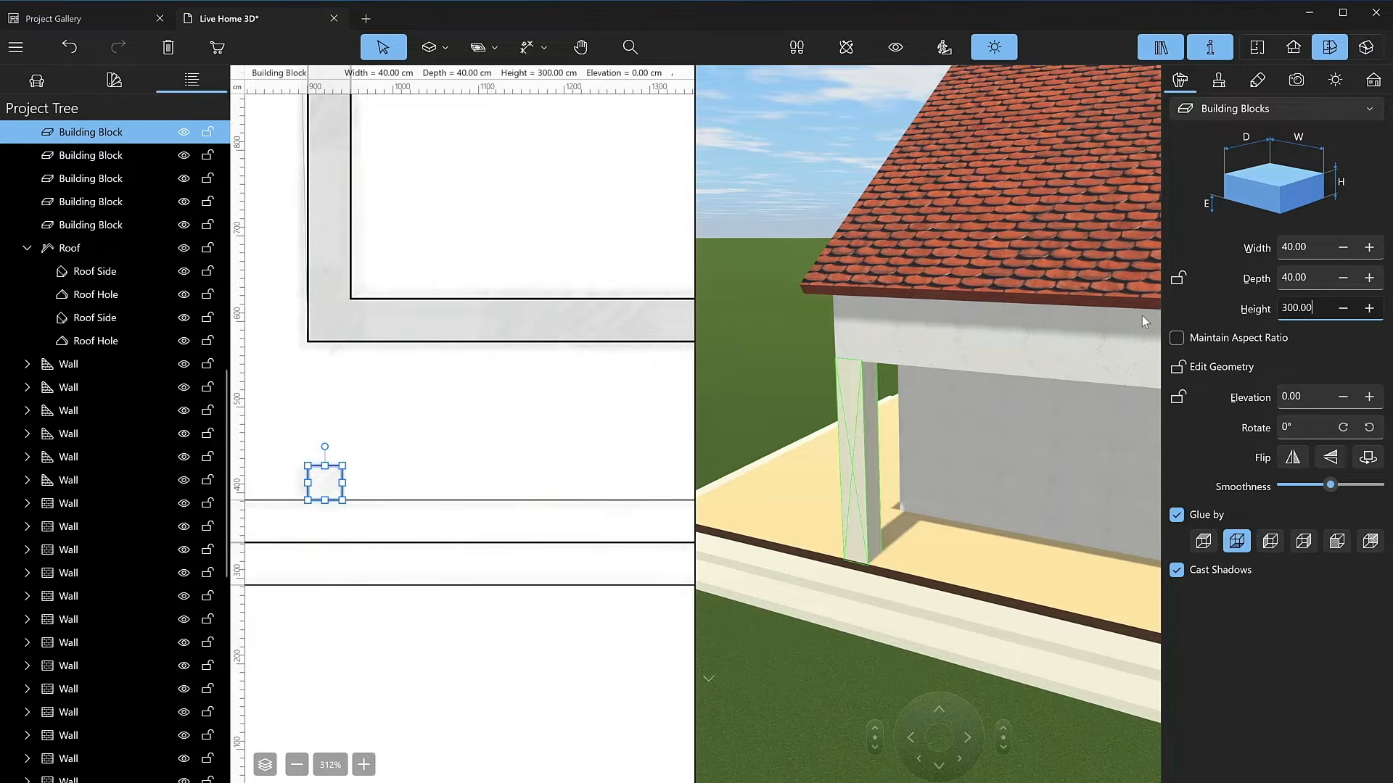
Place a Doric column with base and flutes from the Columns library beside the pillar and set its width to 40 cm.
left_click(40, 80)
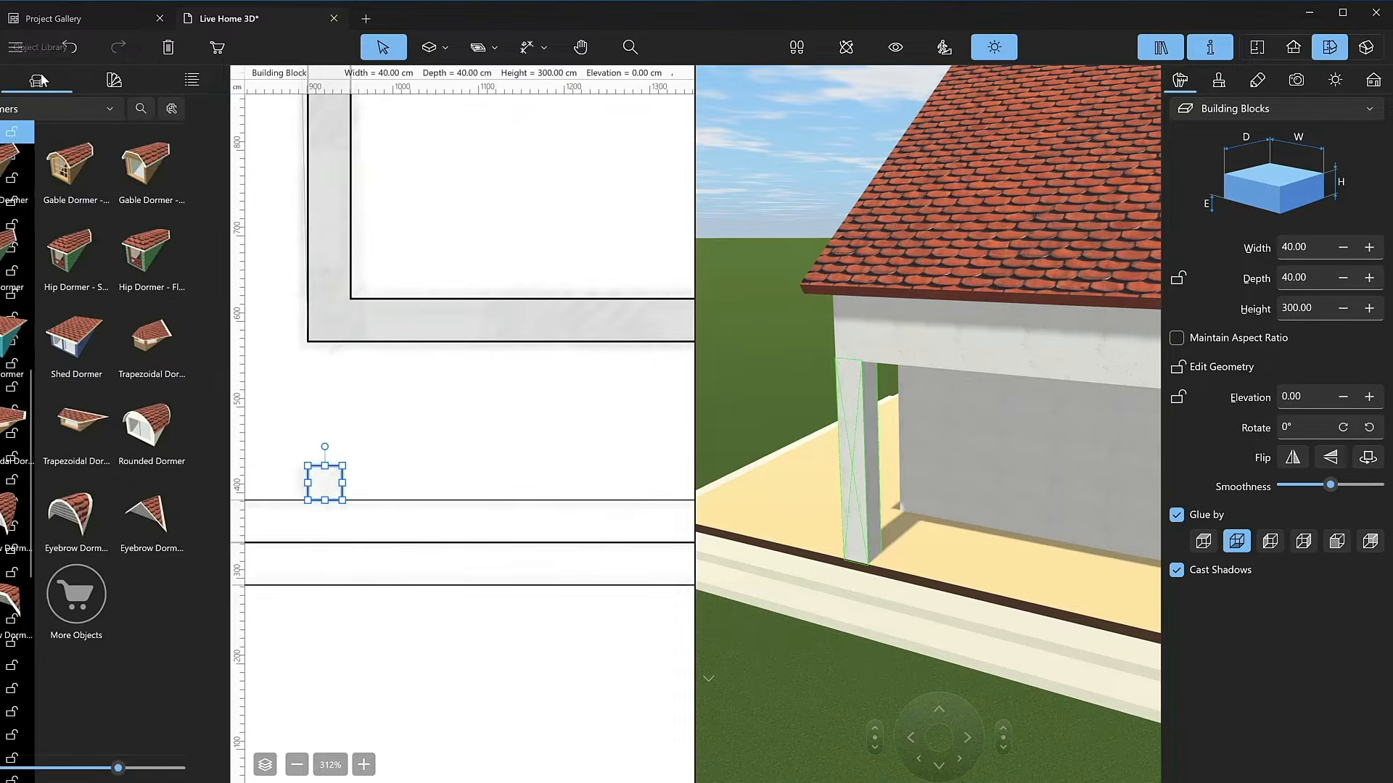
left_click(40, 105)
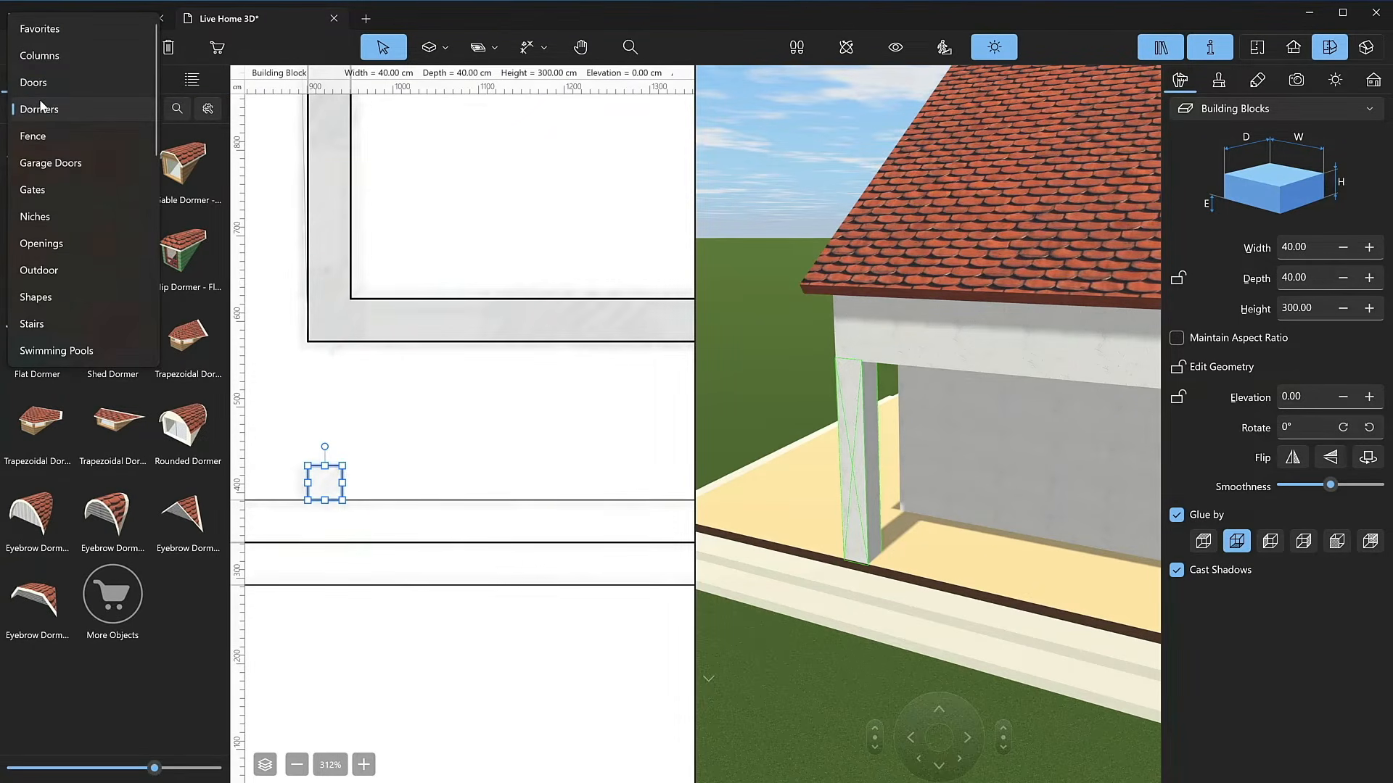
left_click(36, 62)
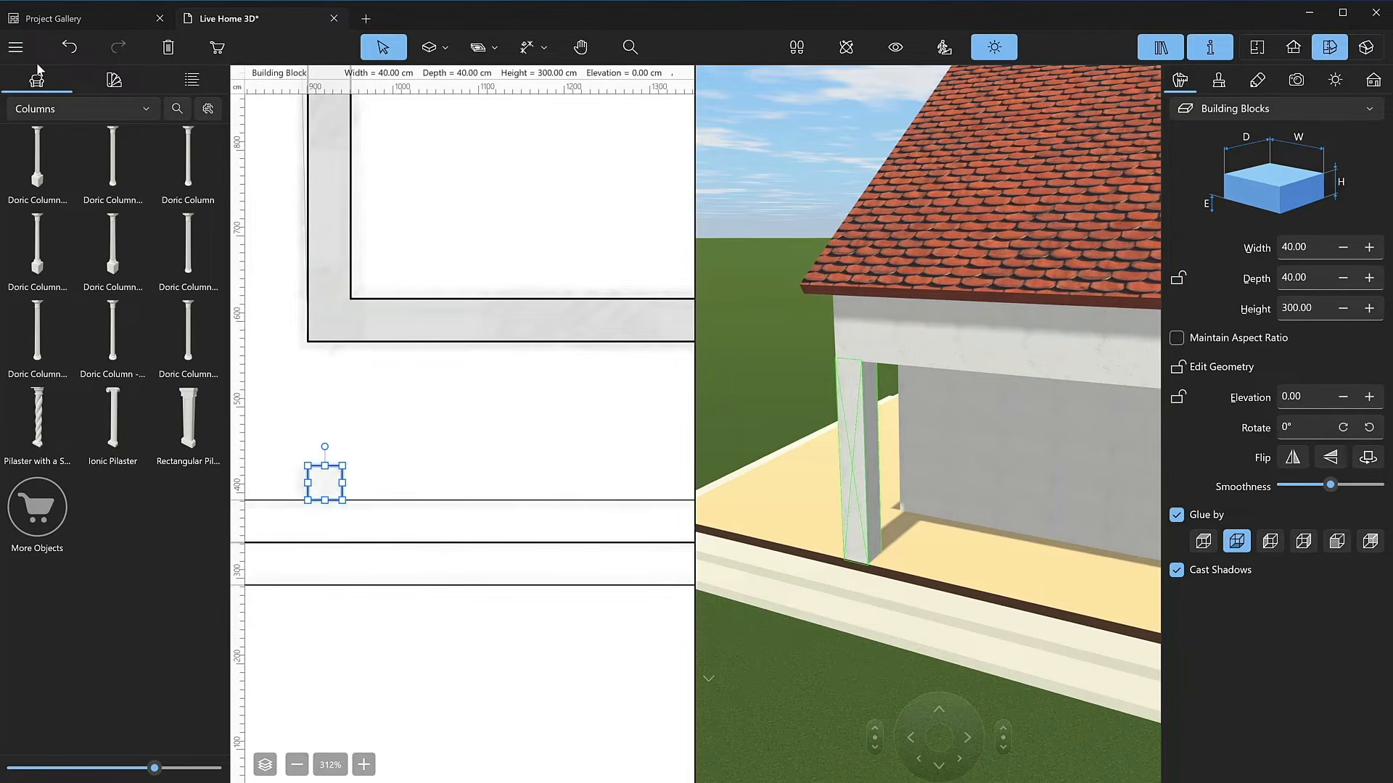
key("ctrl+z")
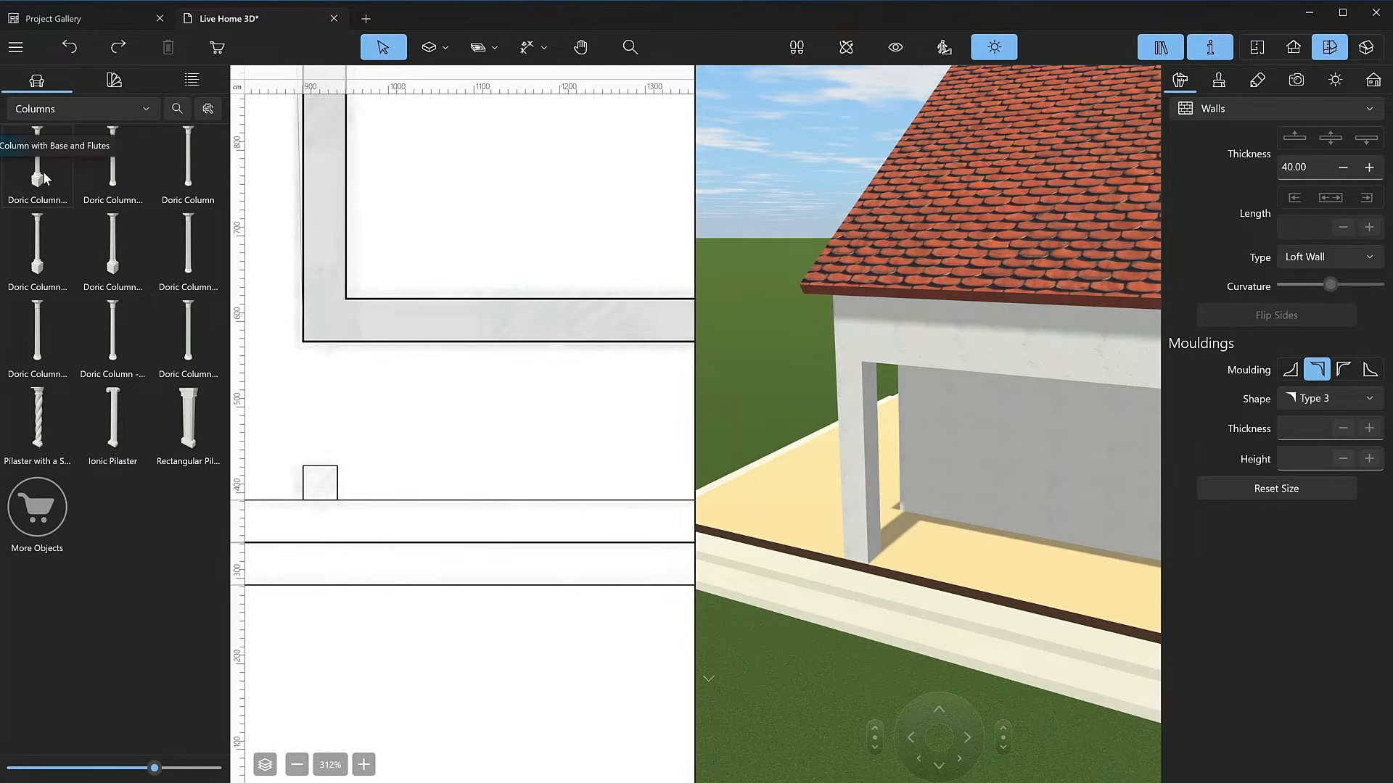
left_click_drag(374, 450, 385, 480)
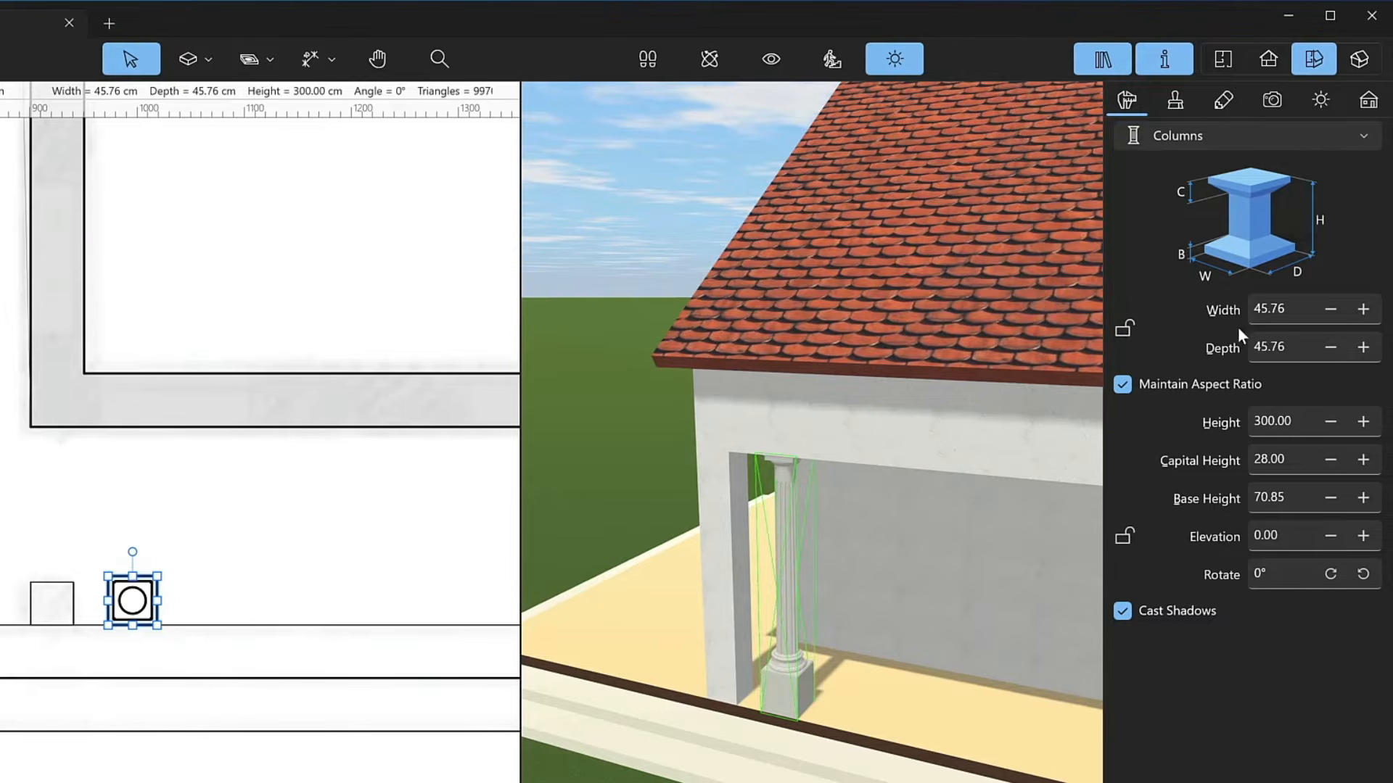
left_click(1306, 311)
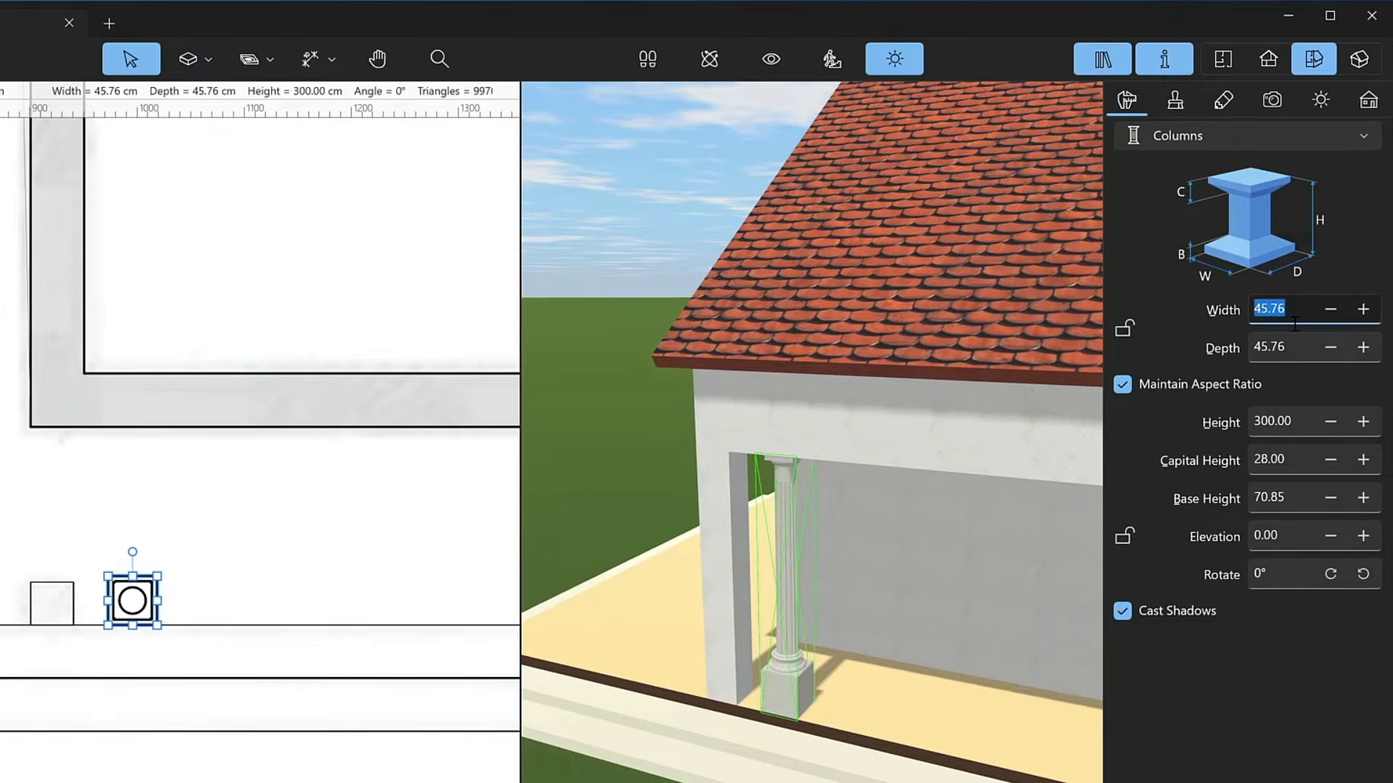
type("40")
key("Return")
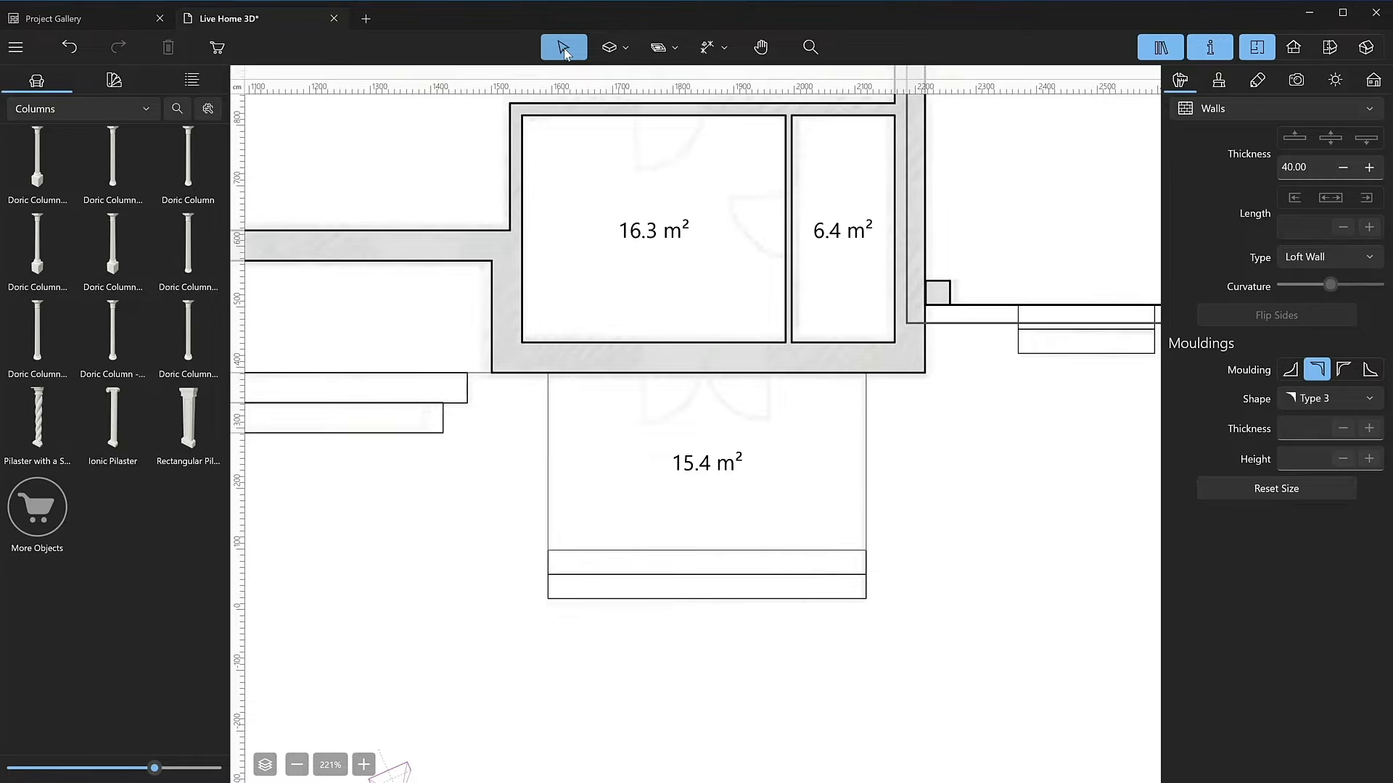
On the 1st Floor story, draw a rectangular floor of about 525 × 292 cm over the front entrance porch.
left_click(272, 772)
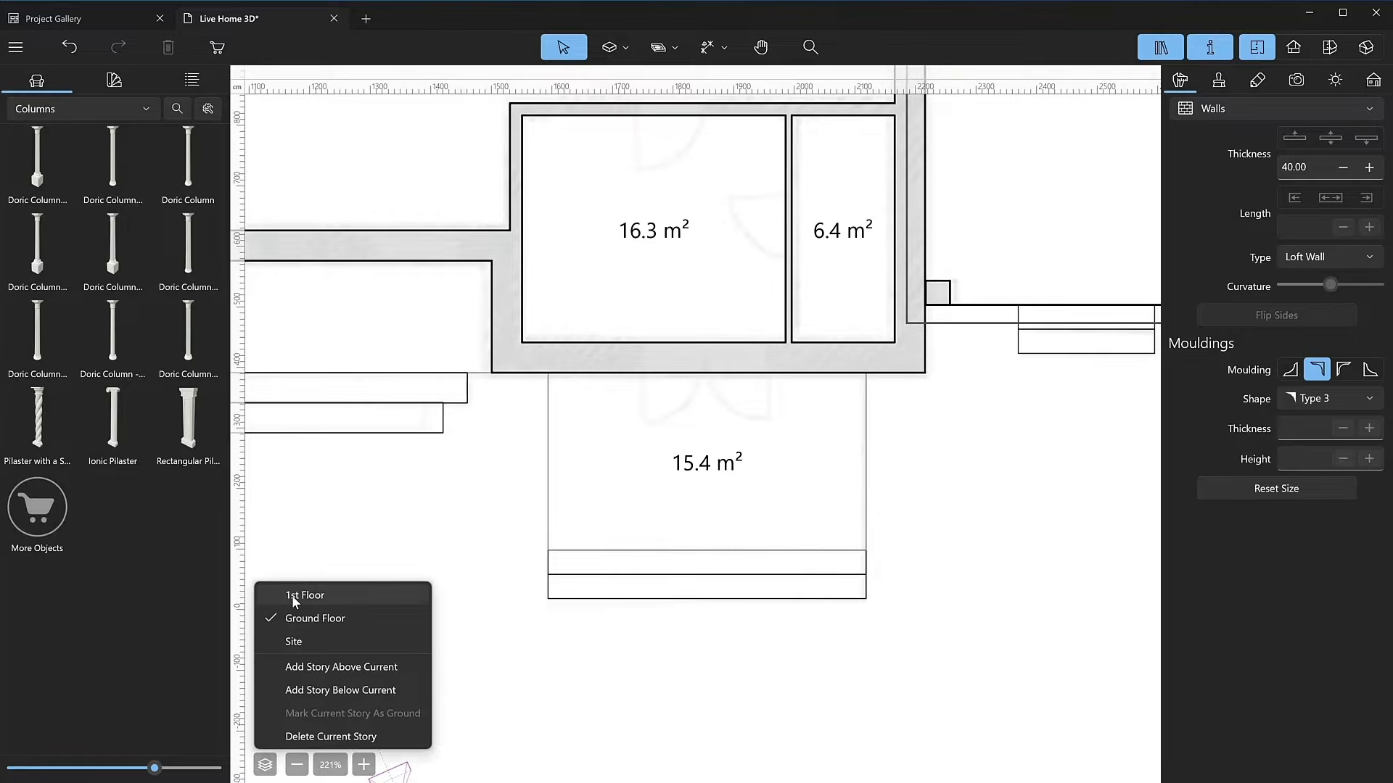
left_click(294, 596)
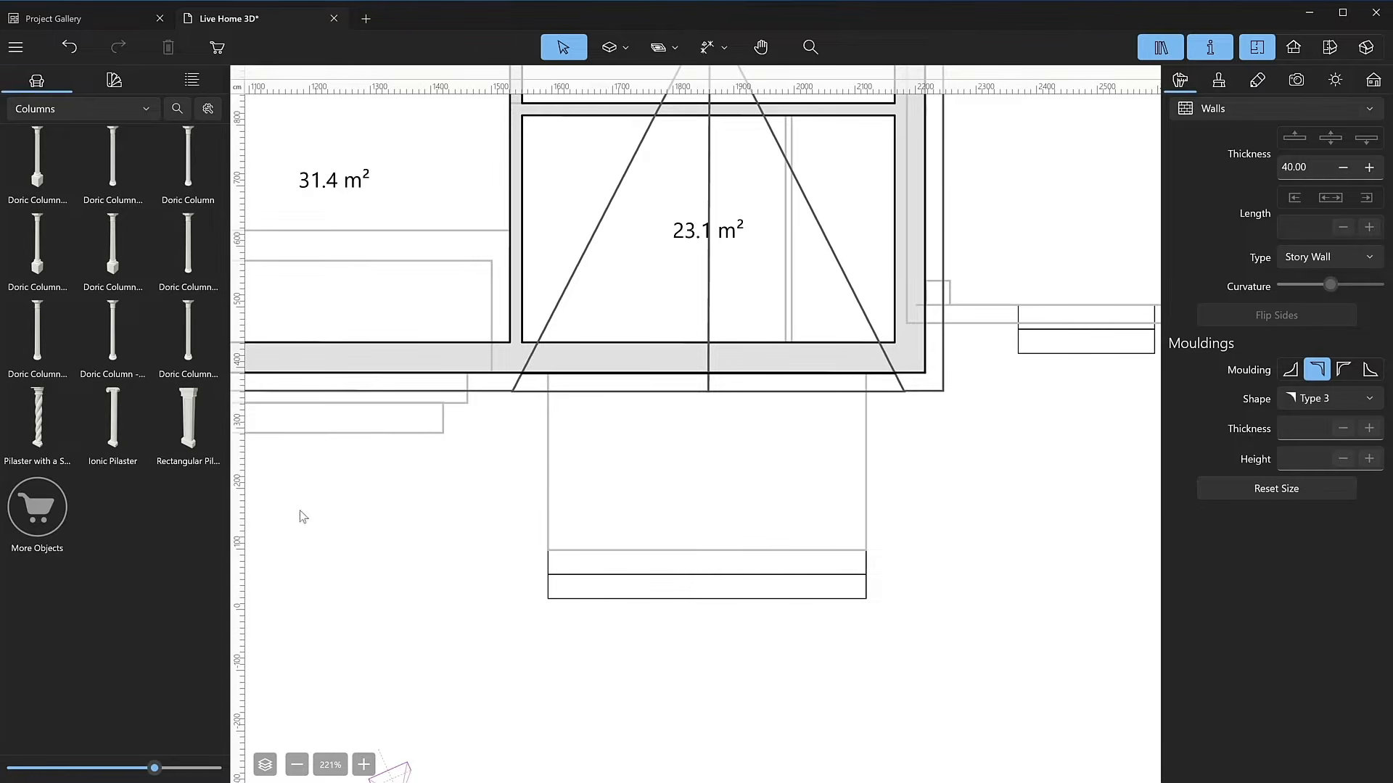
left_click(617, 55)
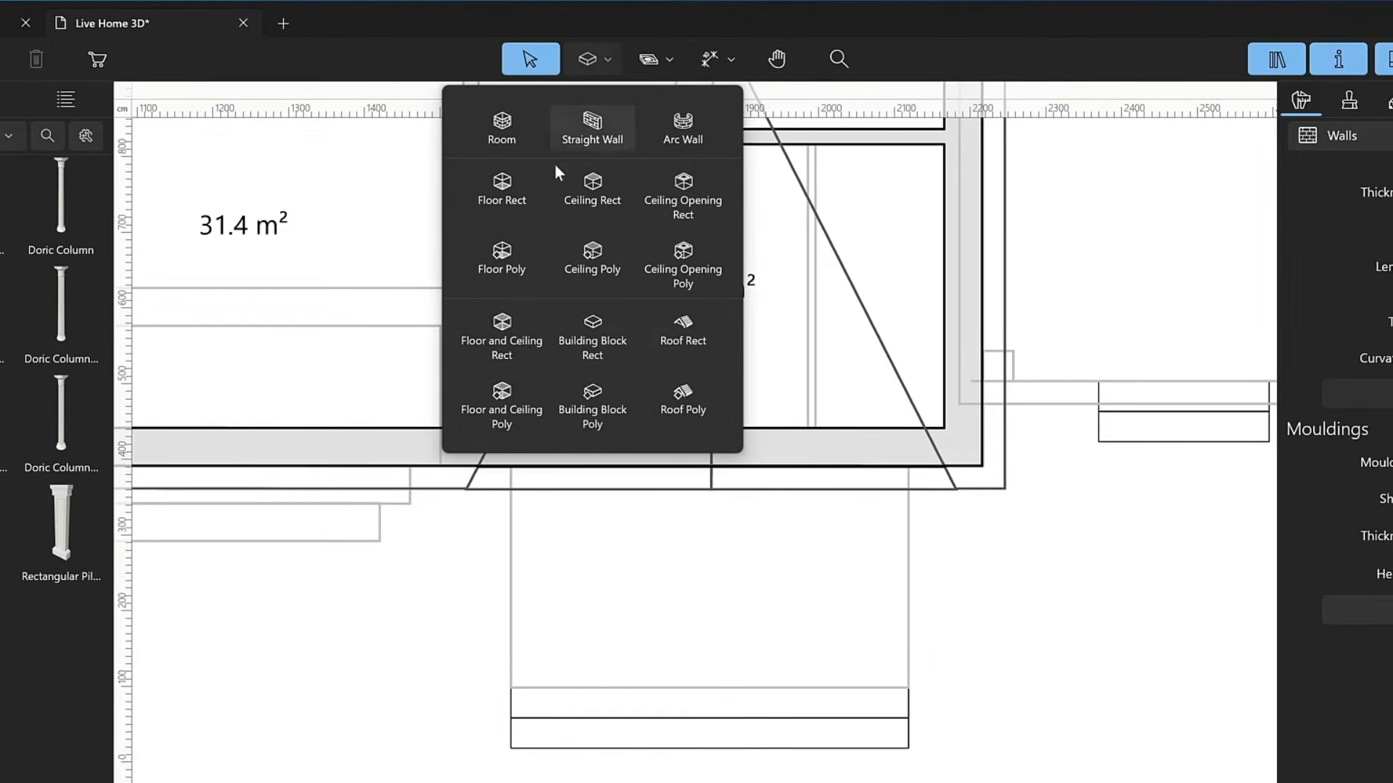
left_click(520, 194)
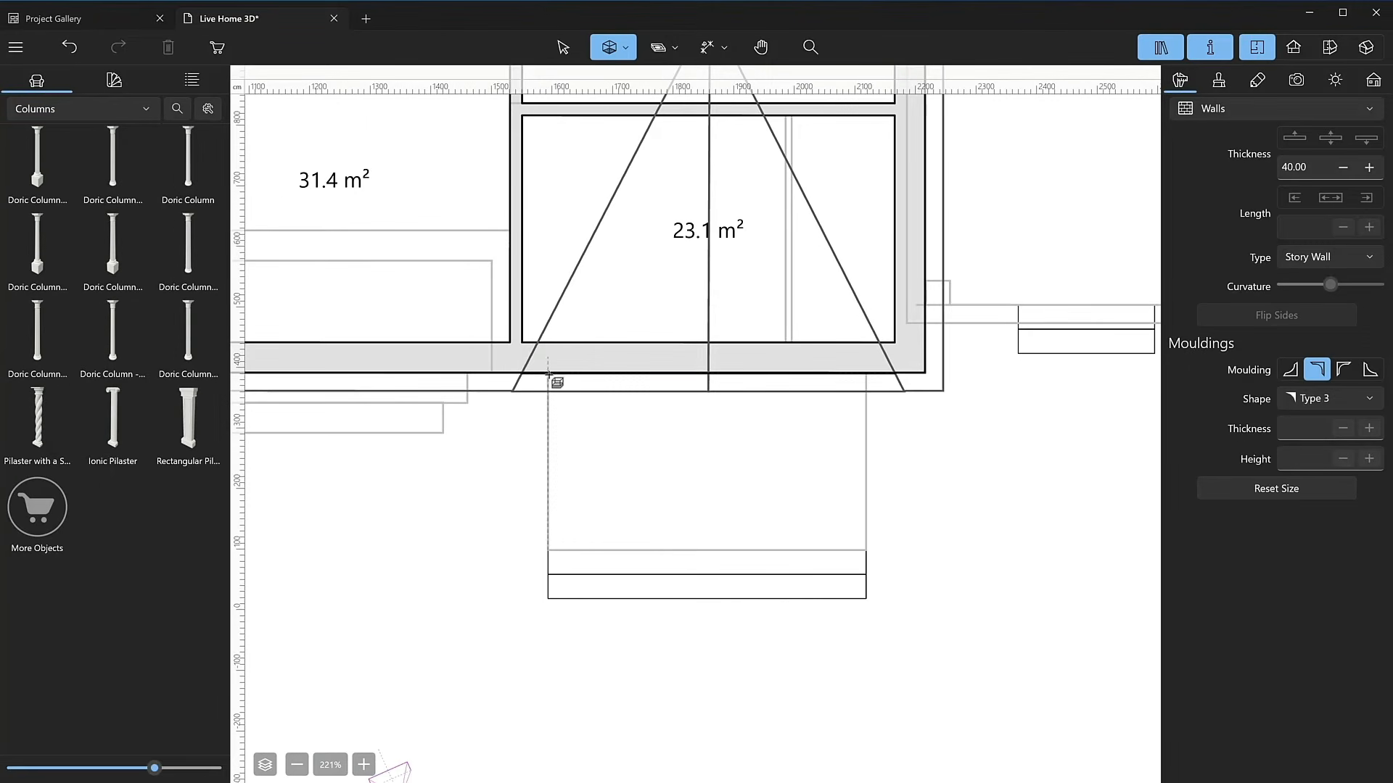
left_click_drag(549, 375, 864, 545)
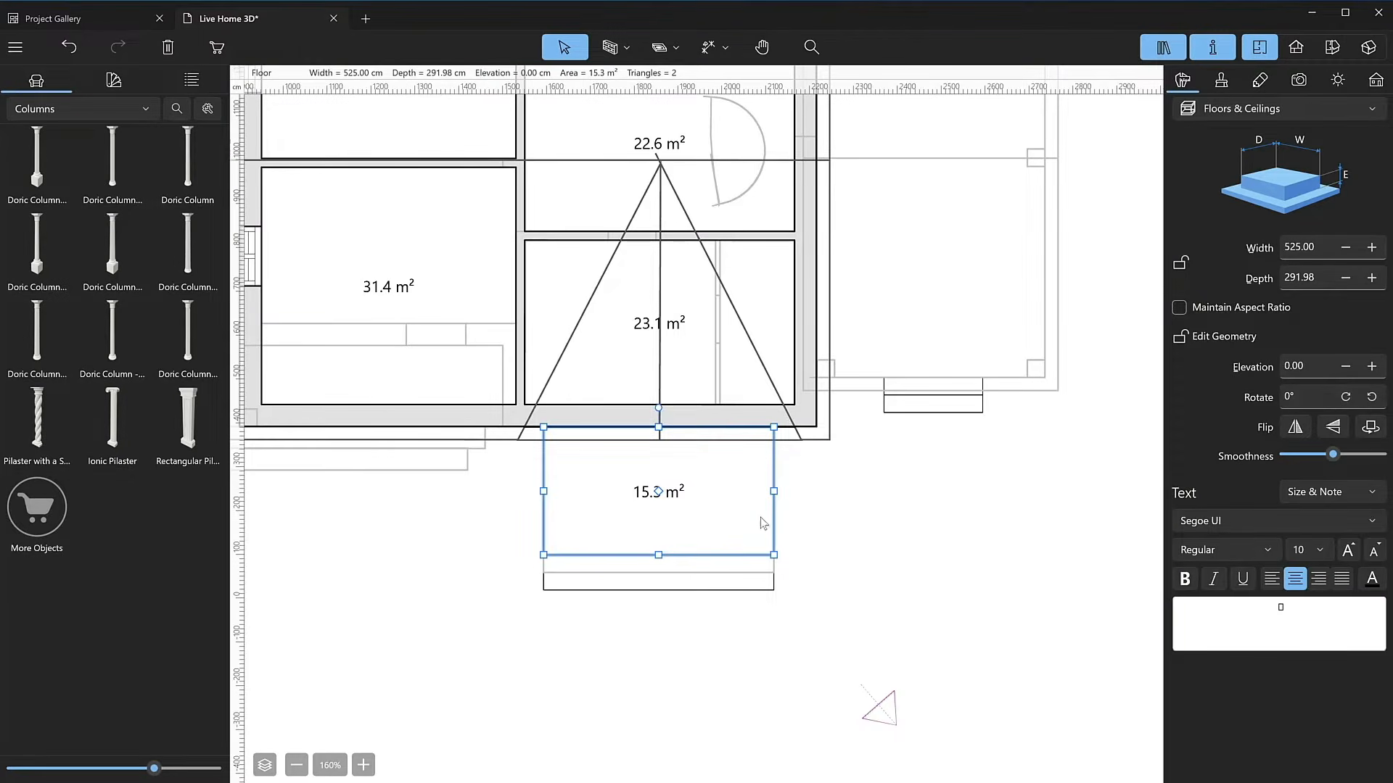
Return to the Ground Floor story, select the entrance porch floor, and show the house in full 3D.
left_click(261, 766)
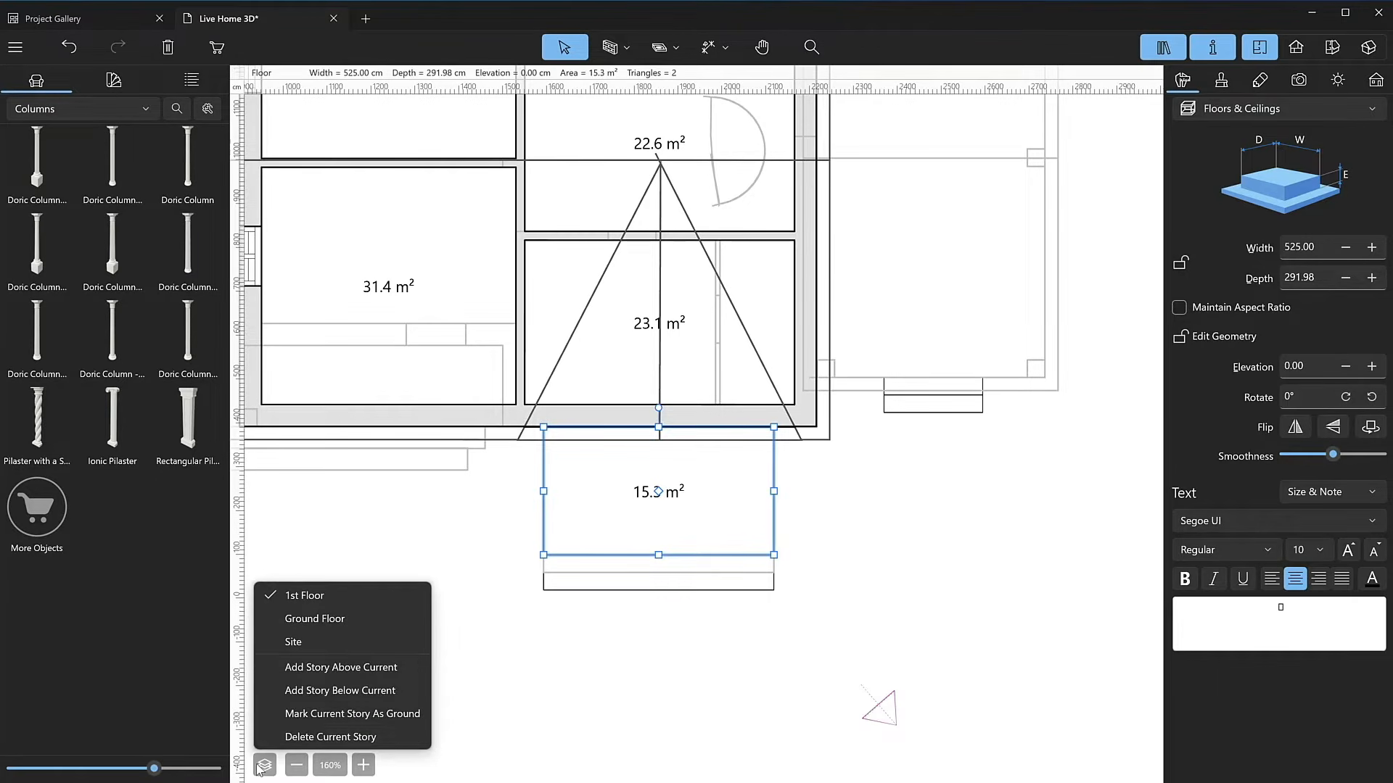
left_click(315, 619)
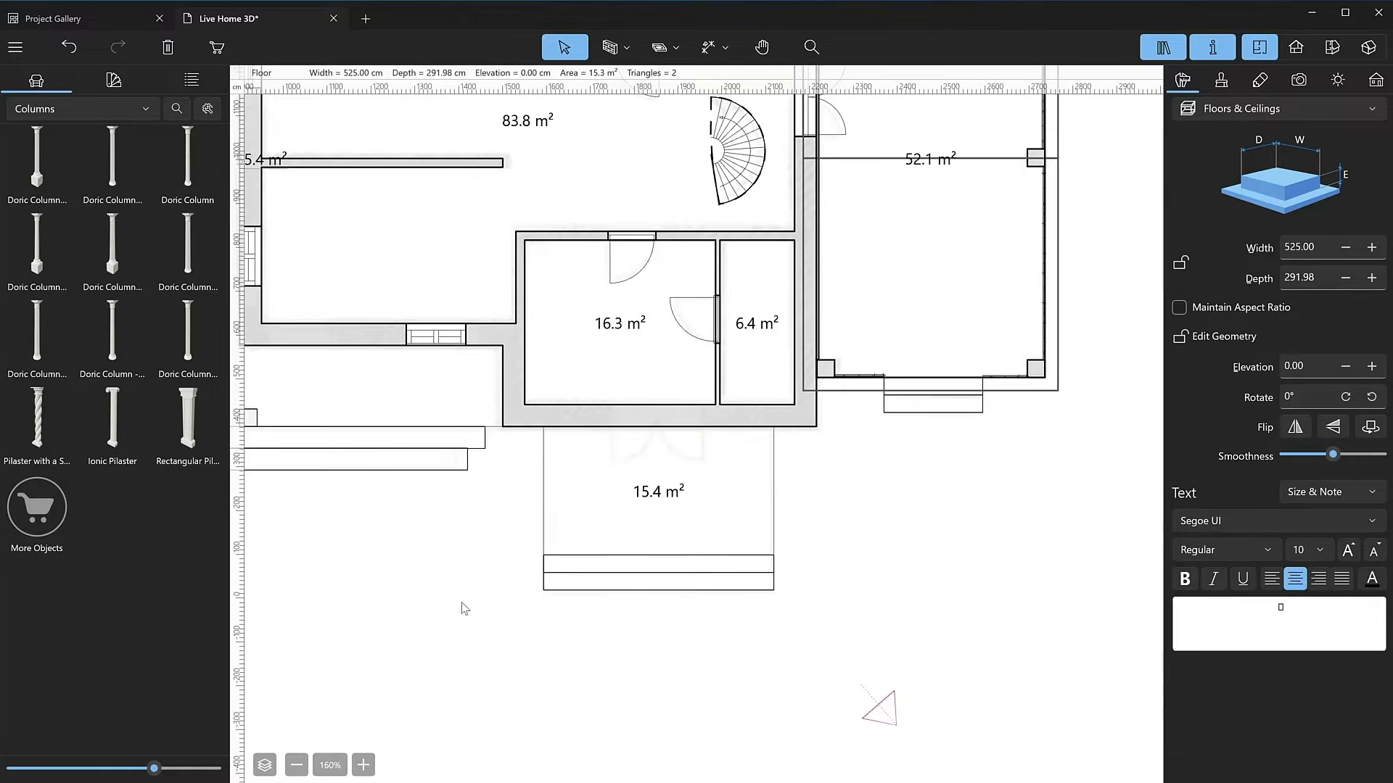
left_click(548, 552)
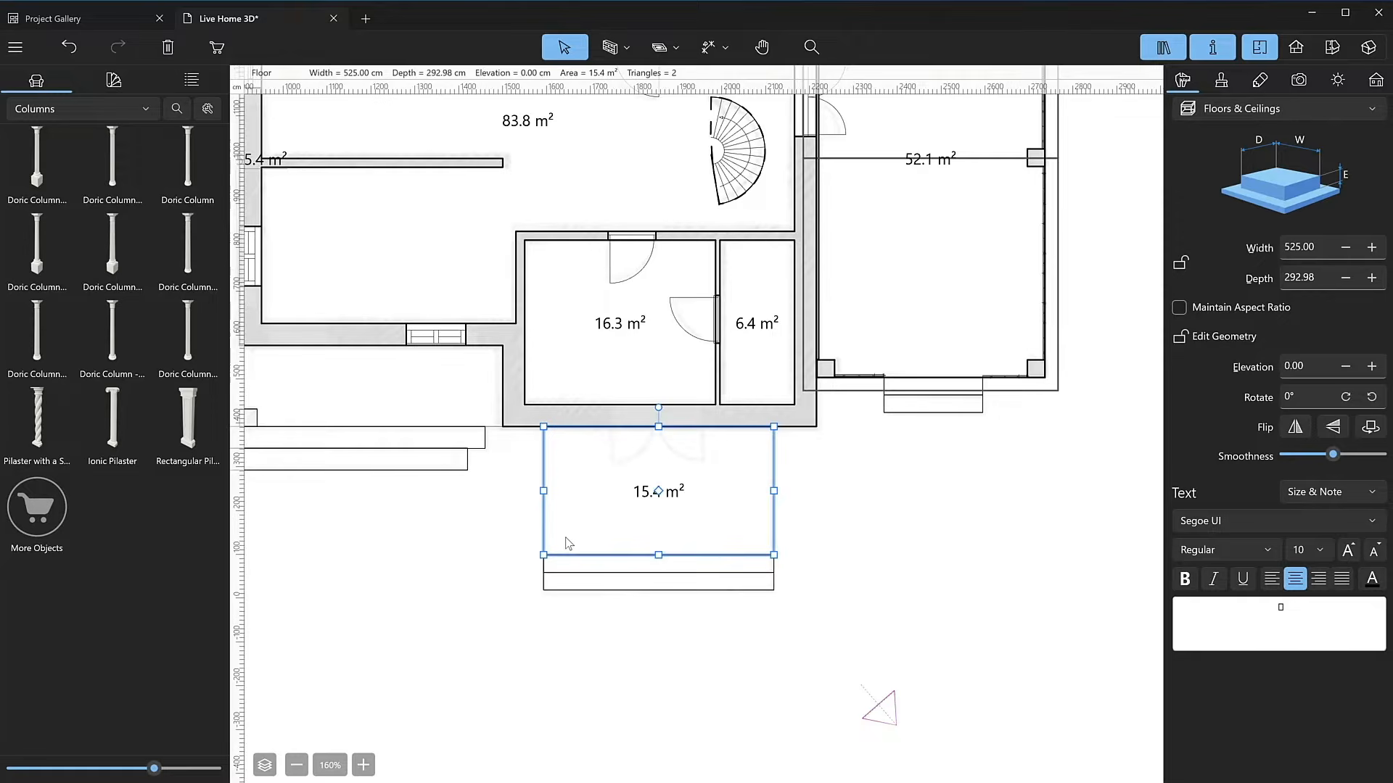
left_click(1371, 48)
left_click(809, 263)
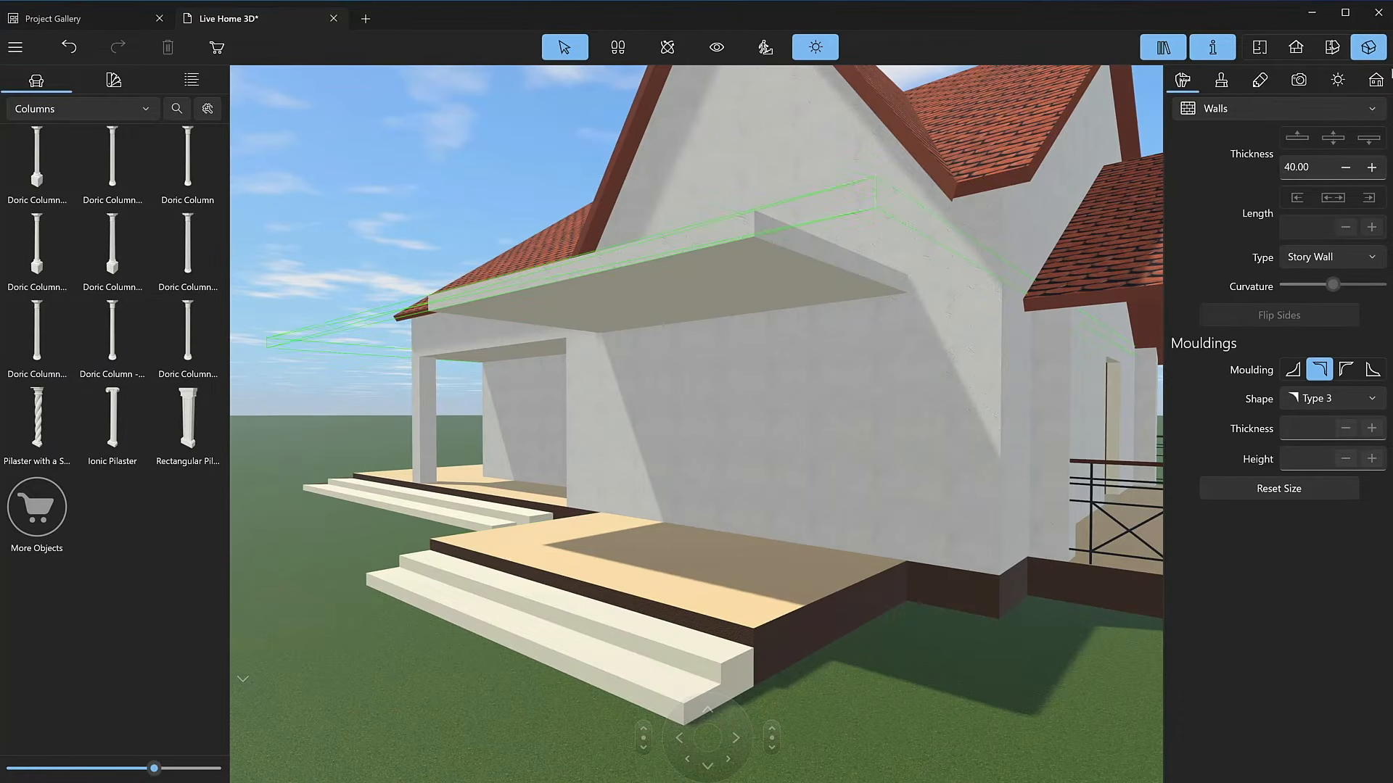
Try a slab thickness of 30 cm for the Ground Floor story.
left_click(1376, 79)
left_click(1309, 524)
type("3")
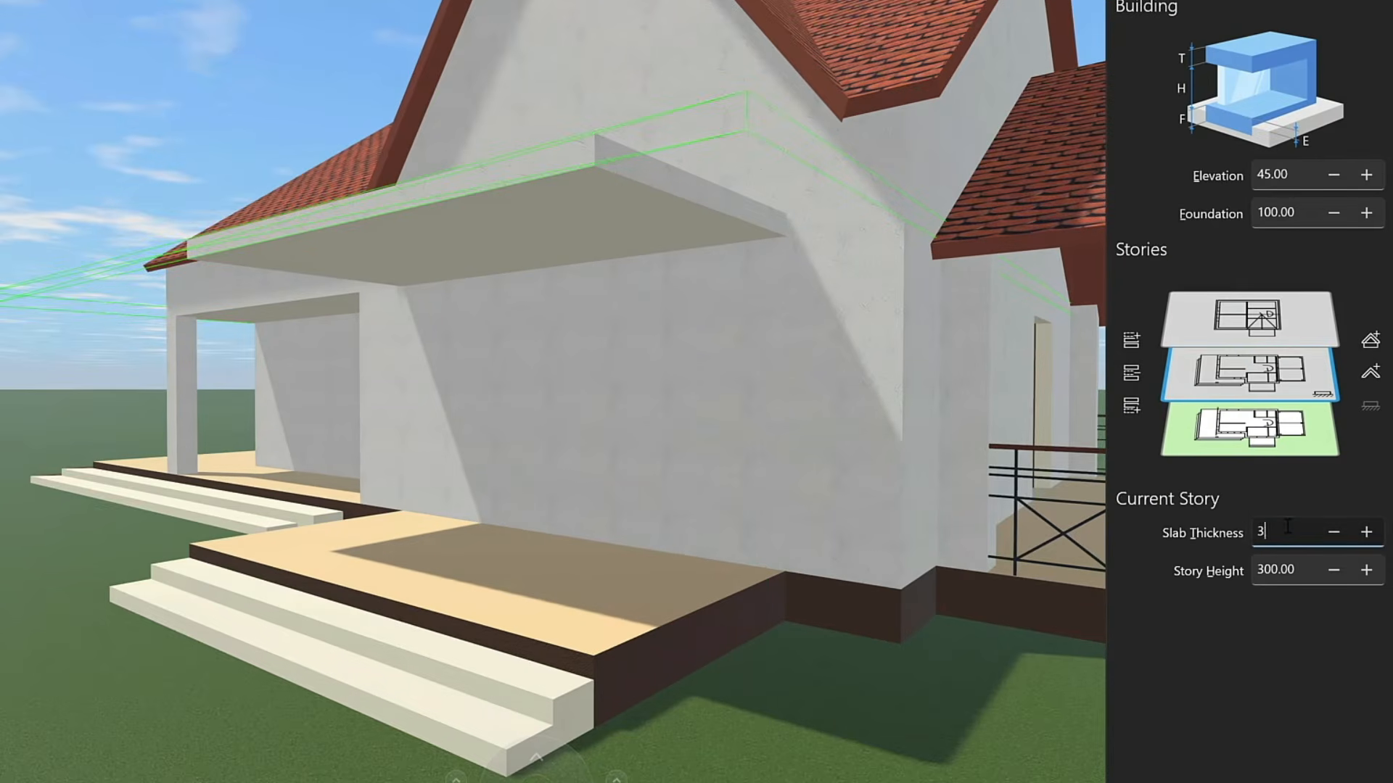
type("0")
key("Return")
Set the Ground Floor story's slab thickness to 20 cm.
key("BackSpace")
key("BackSpace")
key("BackSpace")
key("BackSpace")
key("BackSpace")
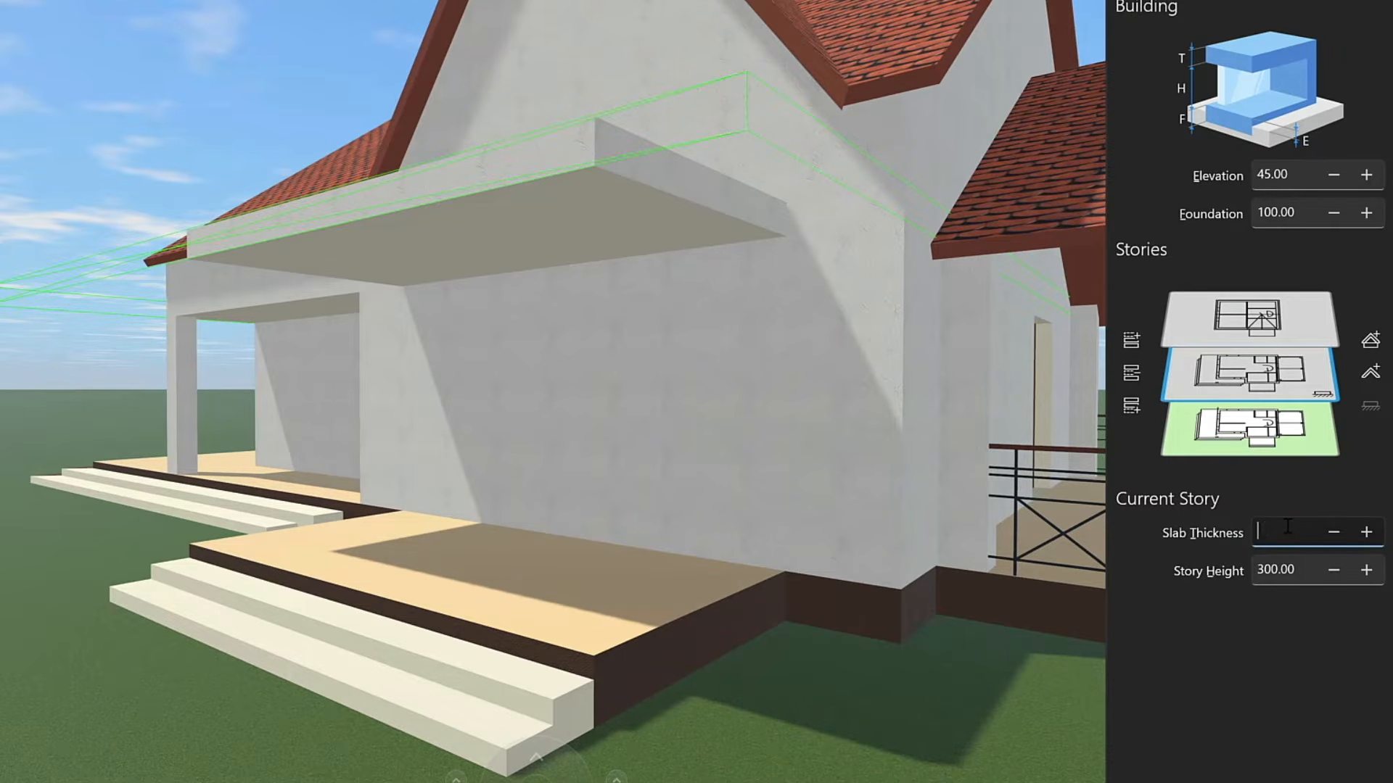
type("20")
key("Return")
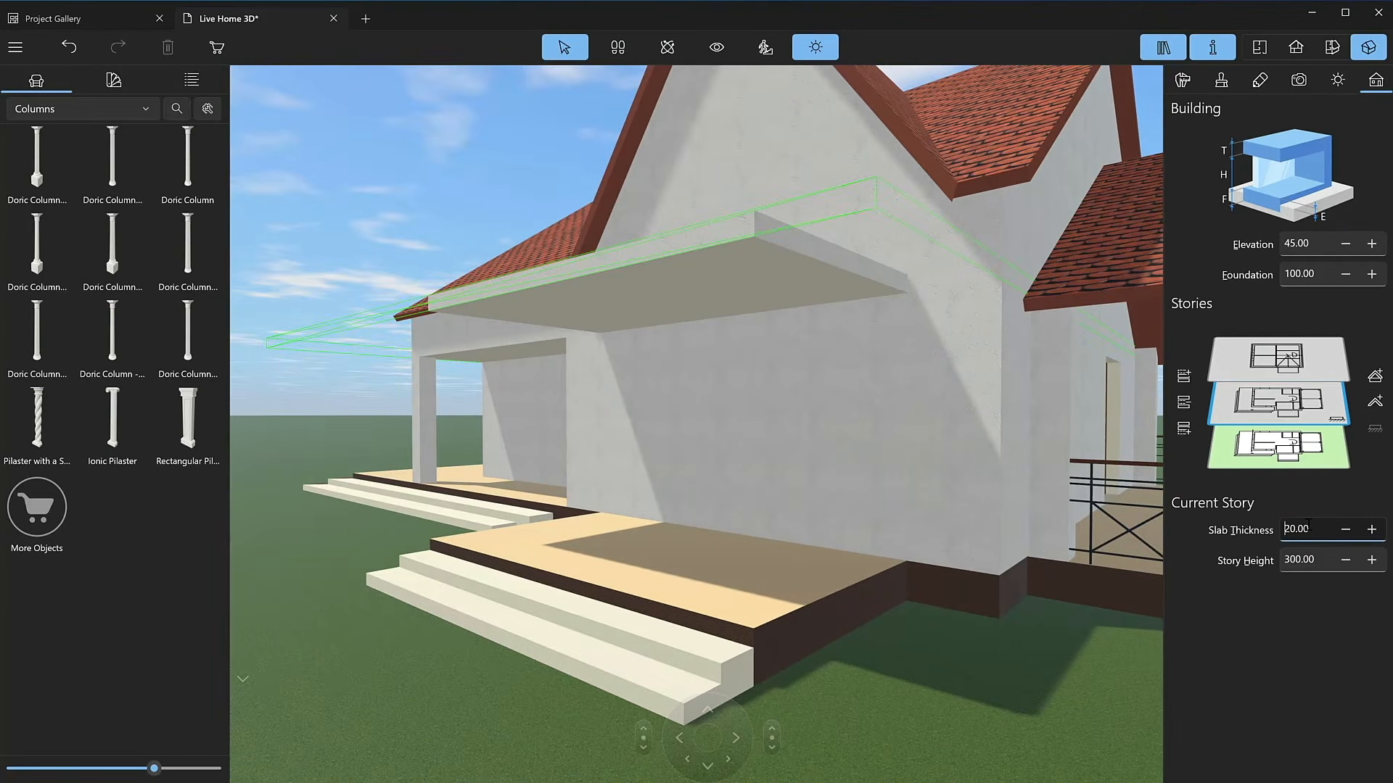
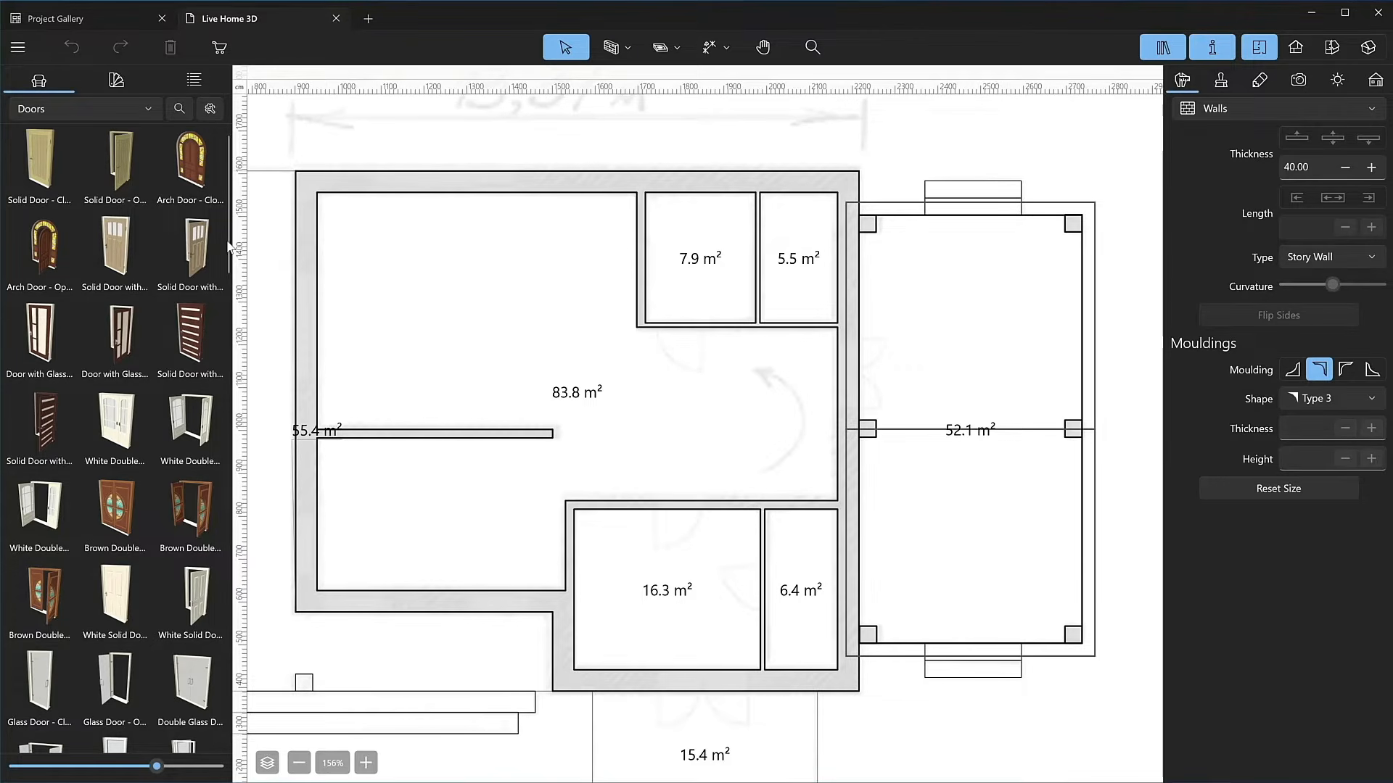
Browse the Doors library to its end and look through the additional content packs offered in the store.
scroll(229, 258, "down", 1)
left_click_drag(230, 258, 223, 446)
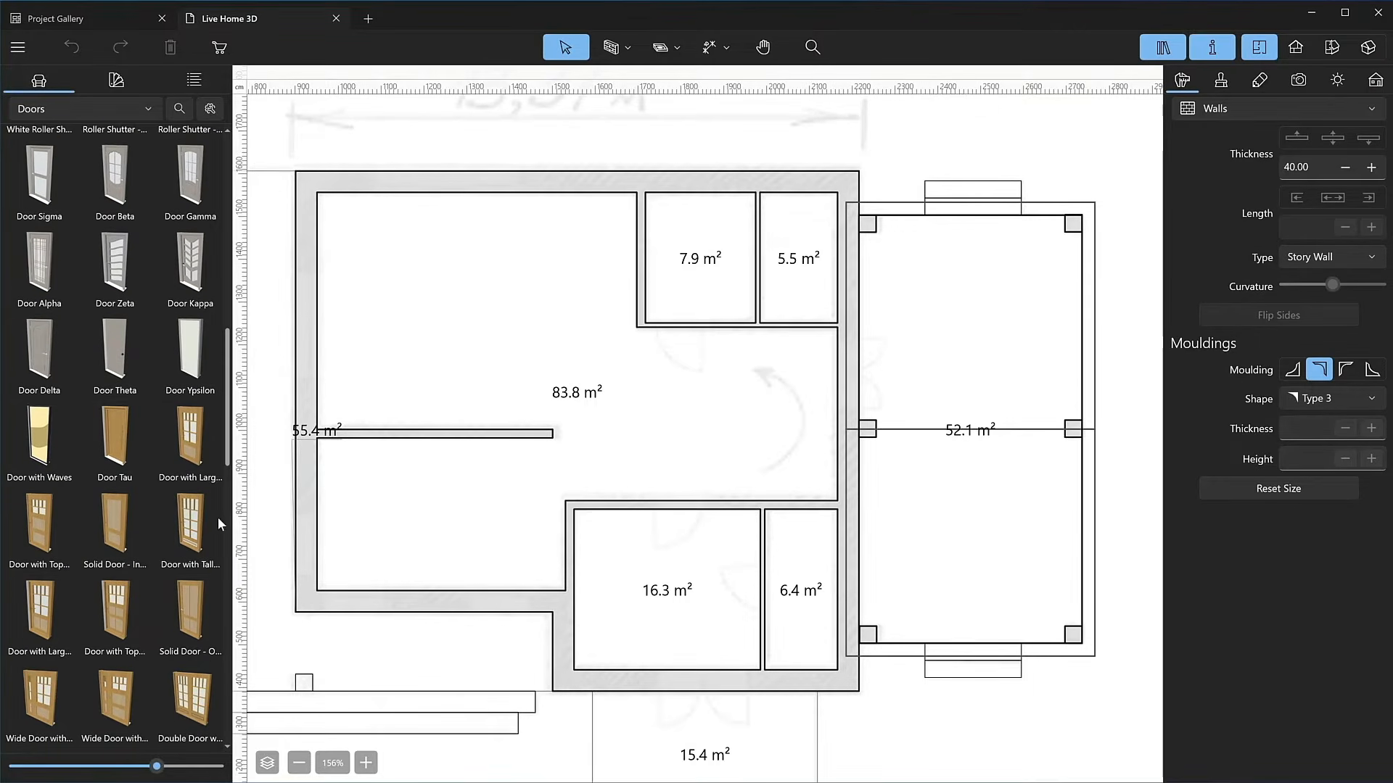
scroll(216, 590, "down", 10)
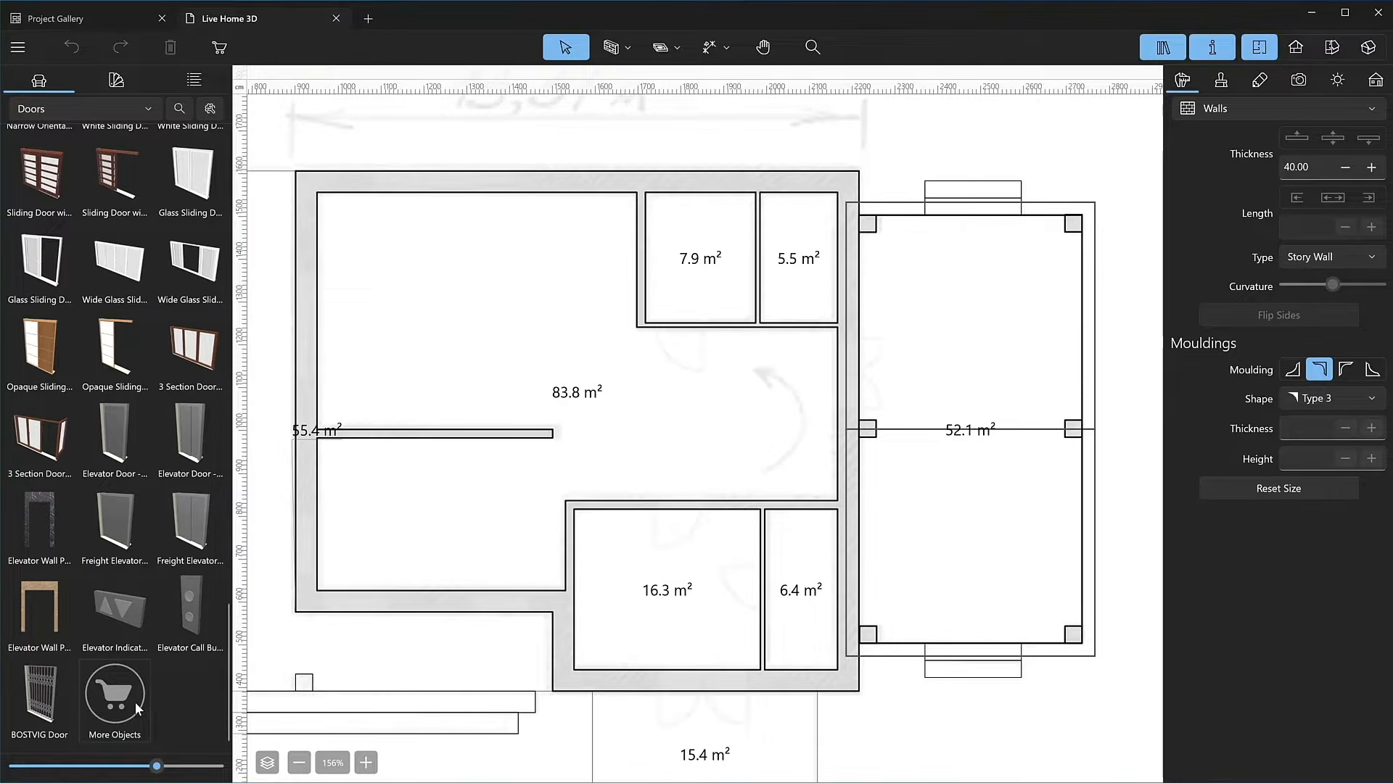
left_click(168, 681)
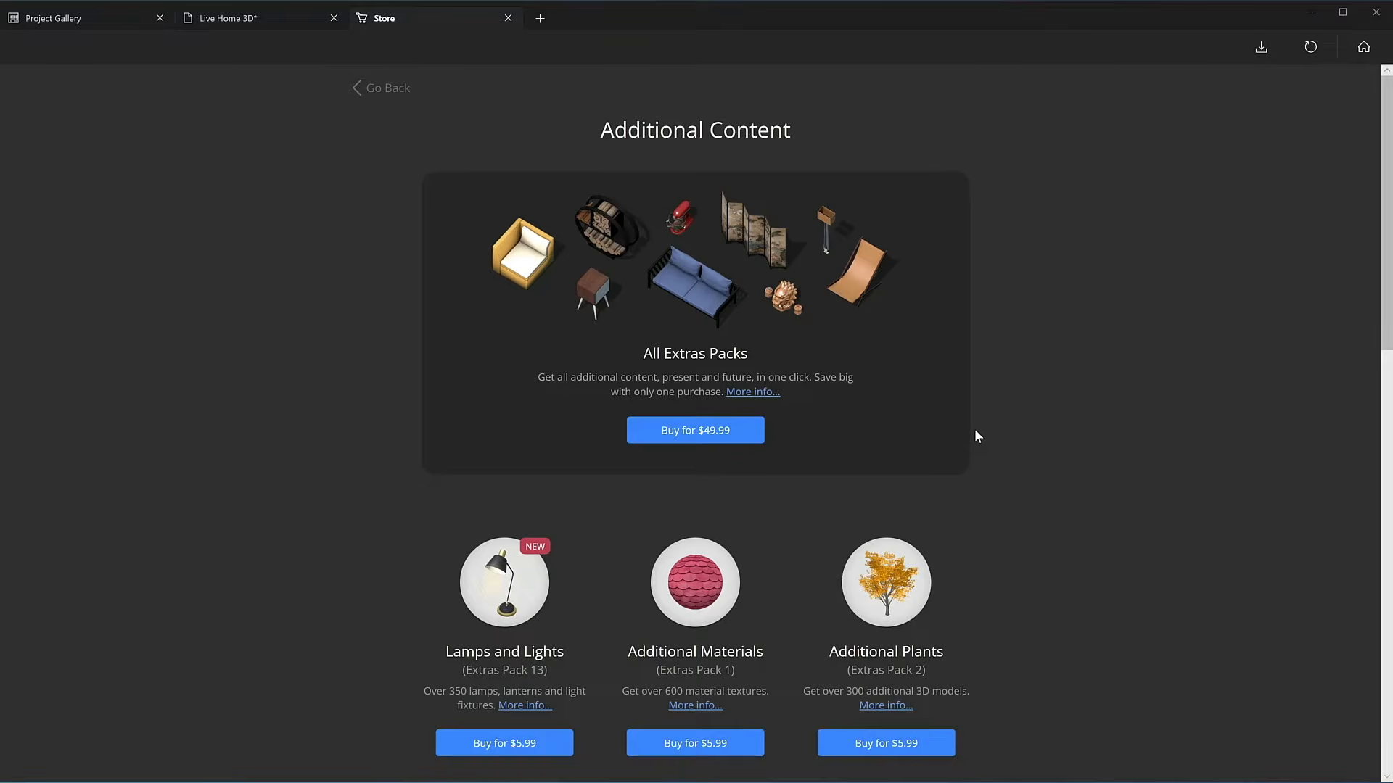
scroll(975, 435, "down", 7)
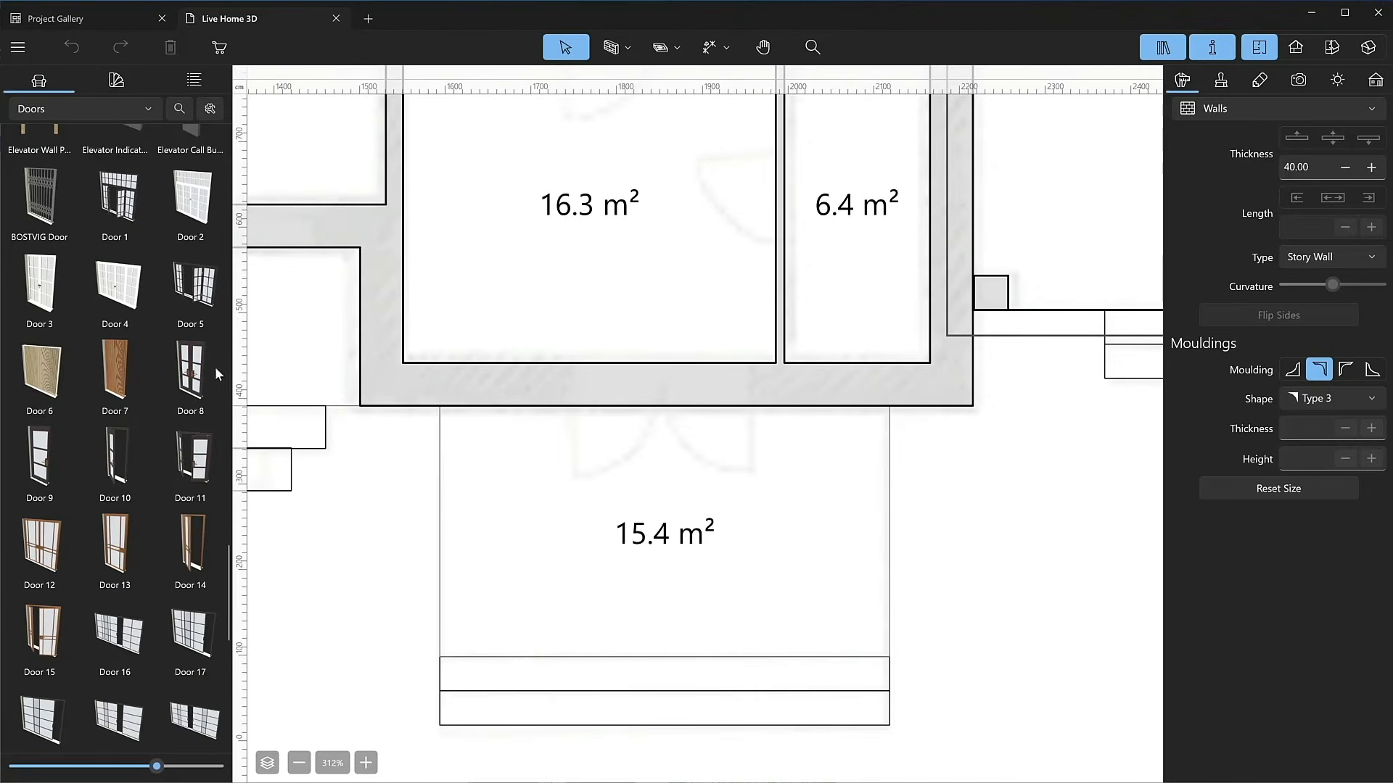
Place Door 8 in the front entrance wall, 205 cm wide and 270 cm high, aligned with the door on the traced plan.
left_click_drag(196, 371, 696, 389)
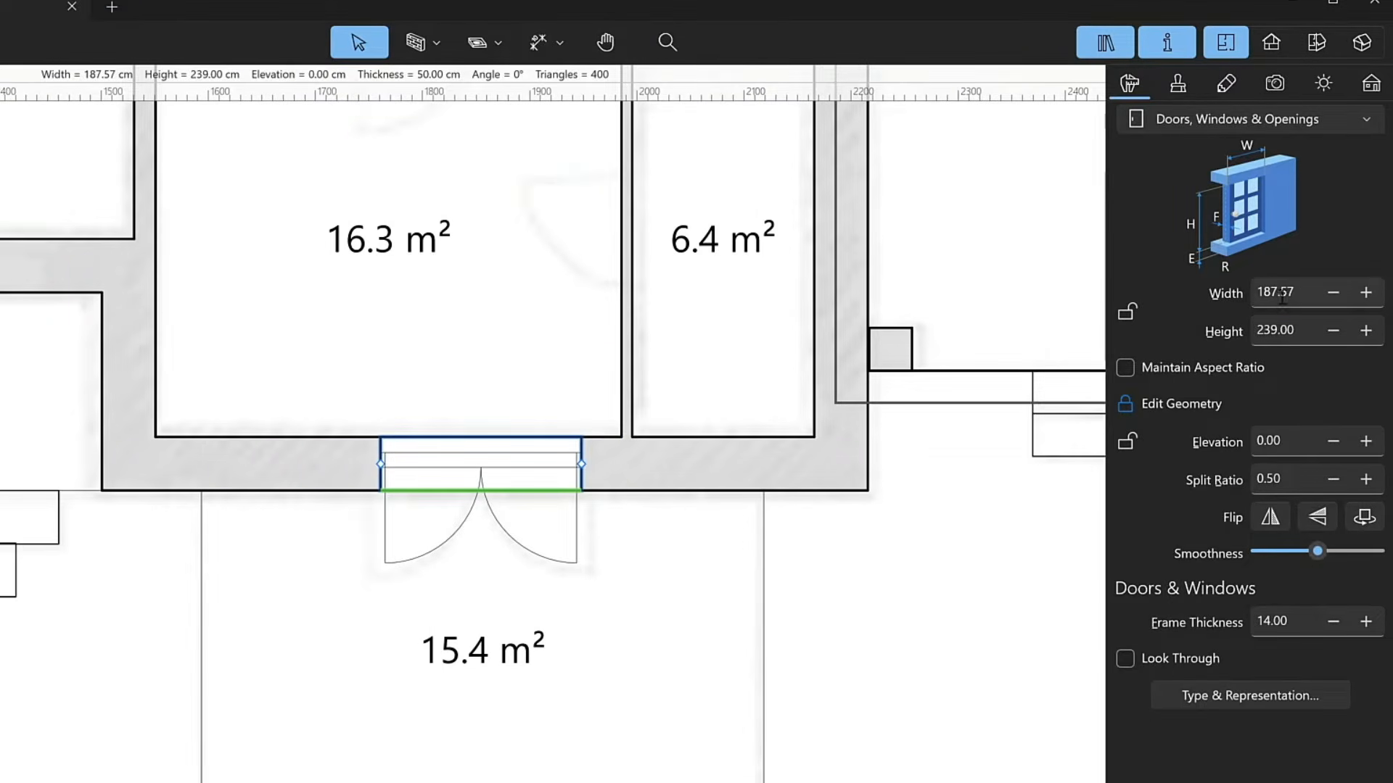
left_click(1299, 250)
type("205")
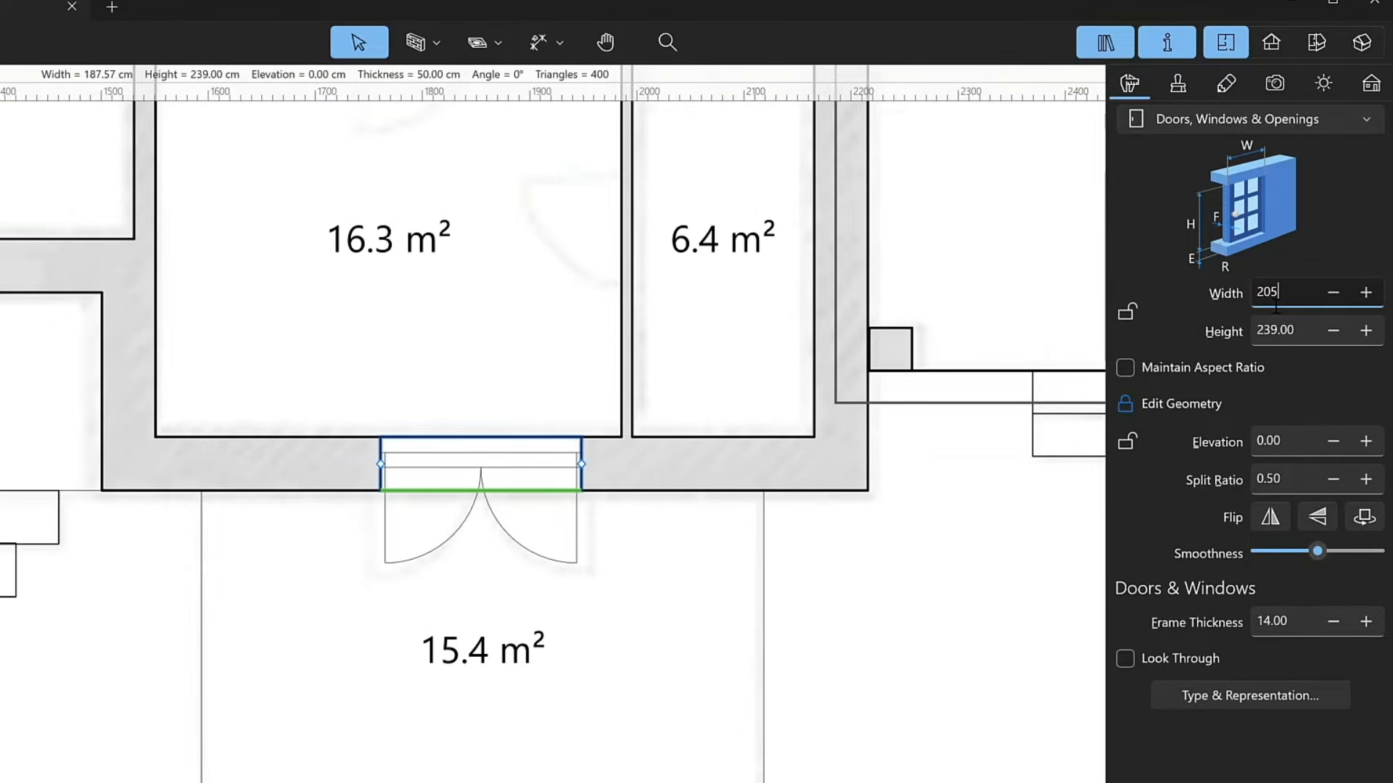
key("Return")
left_click_drag(520, 481, 508, 481)
left_click(1296, 332)
type("270")
key("Return")
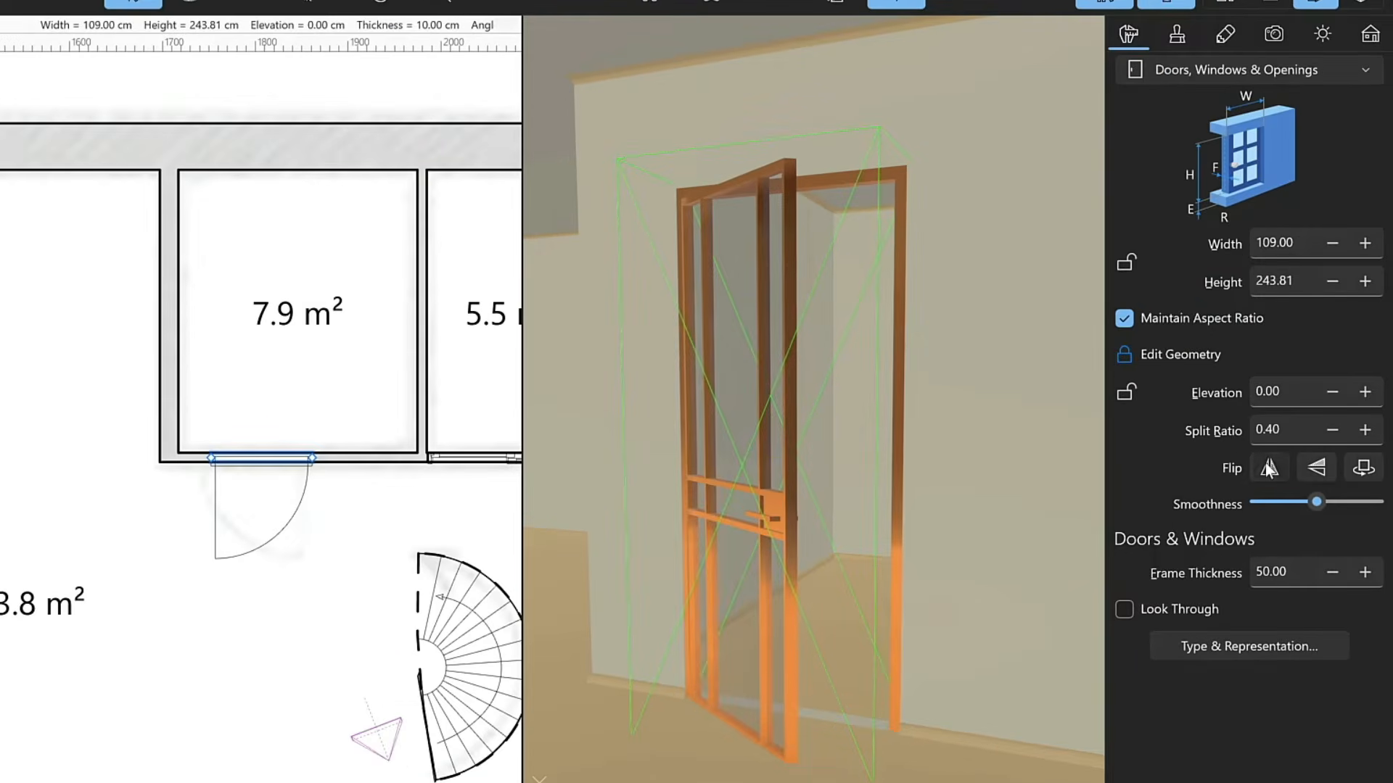
Flip the door of the 7.9 m² room horizontally so it hinges on the opposite side.
left_click(1268, 468)
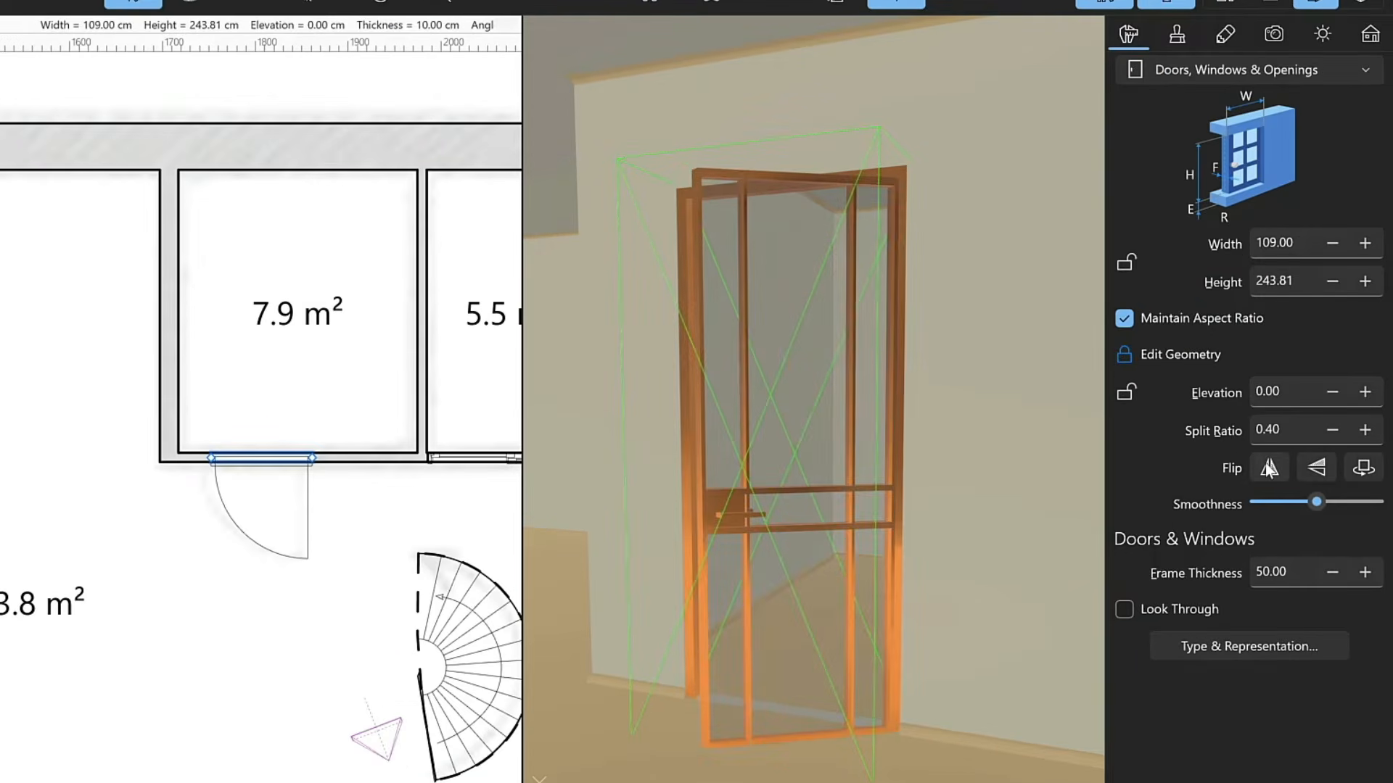
left_click(1268, 468)
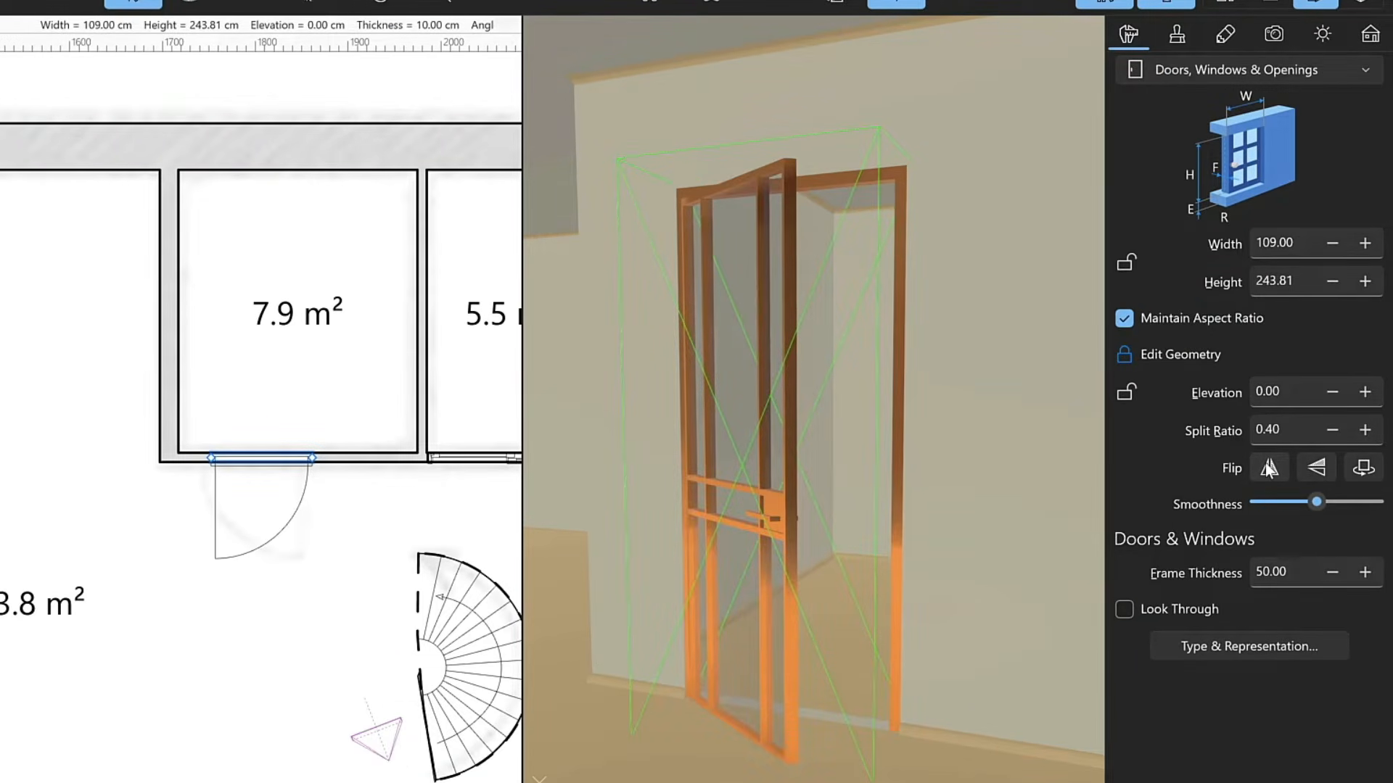
left_click(1269, 468)
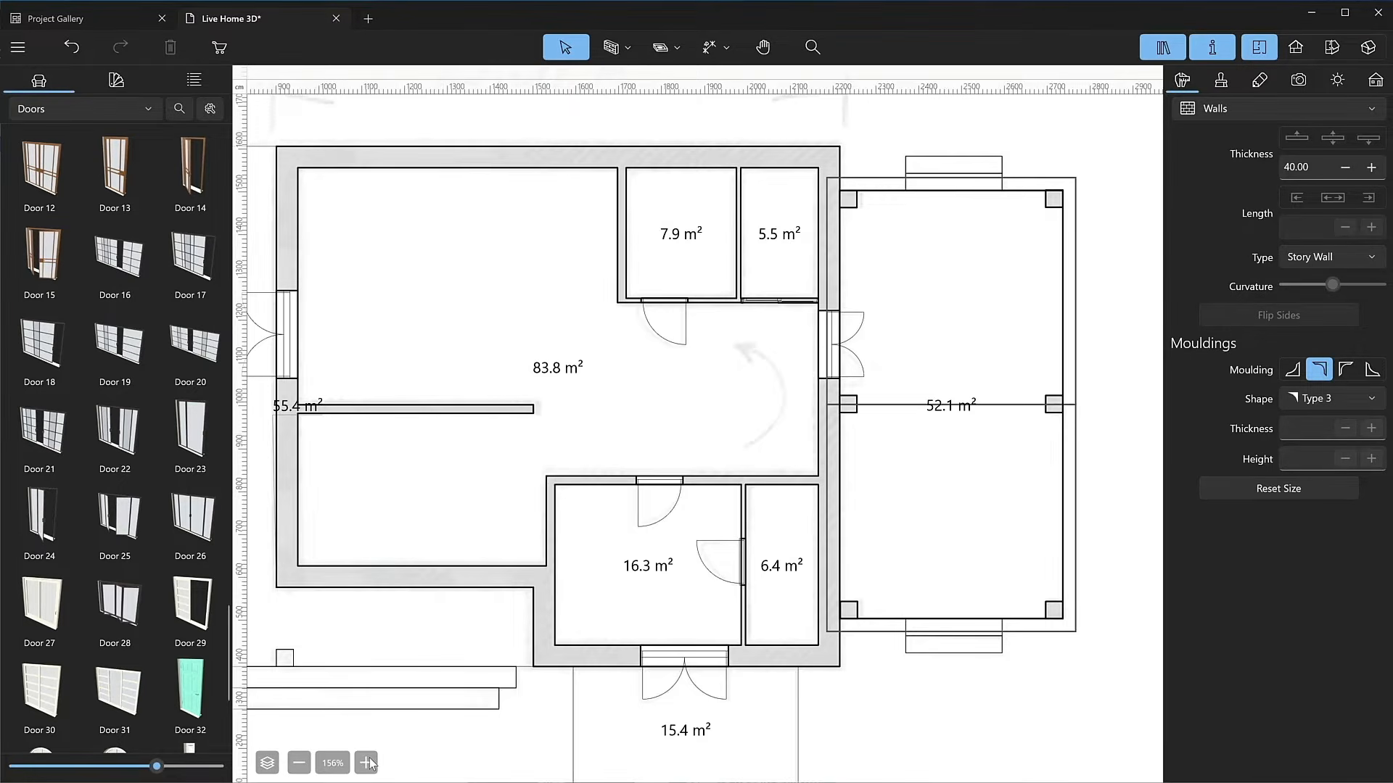
Place a semi-circular open stair over the curved arrow traced in the 83.8 m² room and rotate it a quarter turn clockwise.
left_click(142, 103)
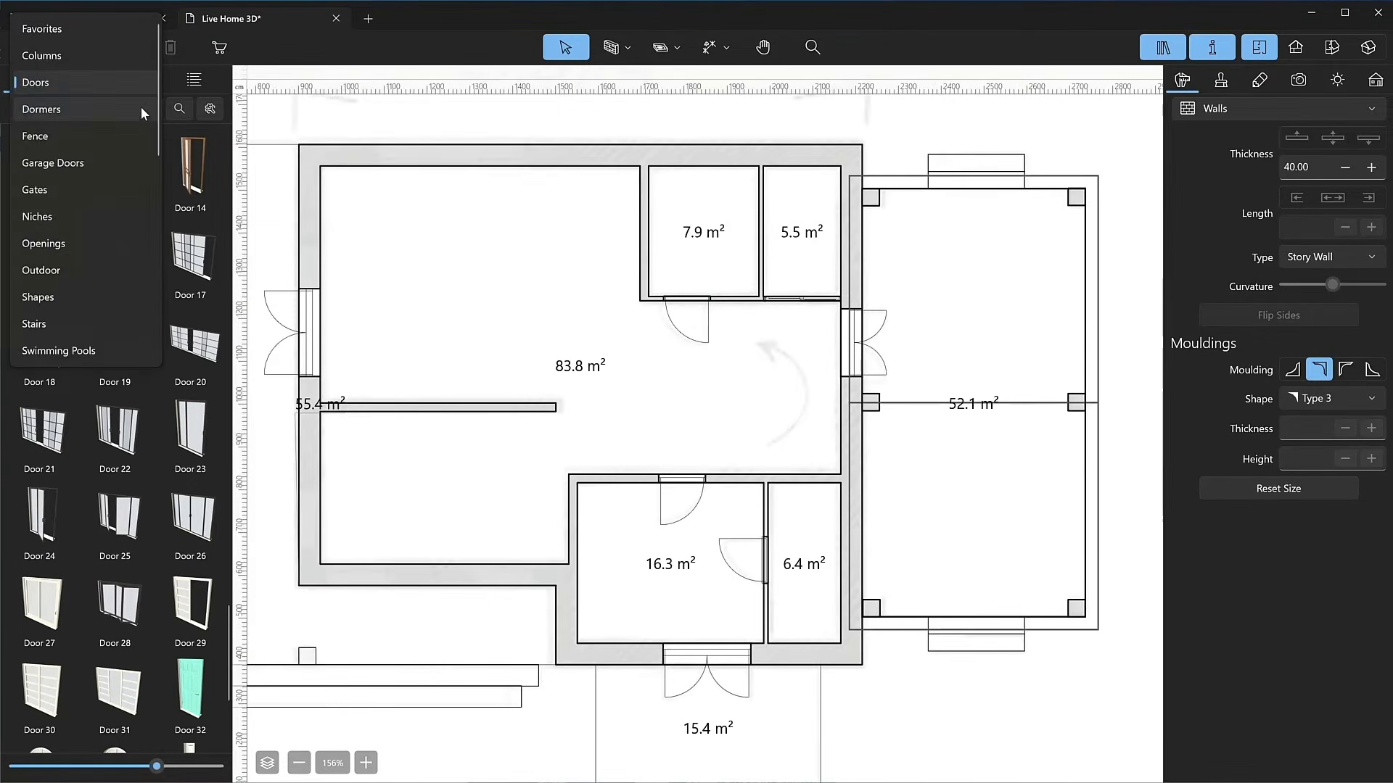
left_click(76, 326)
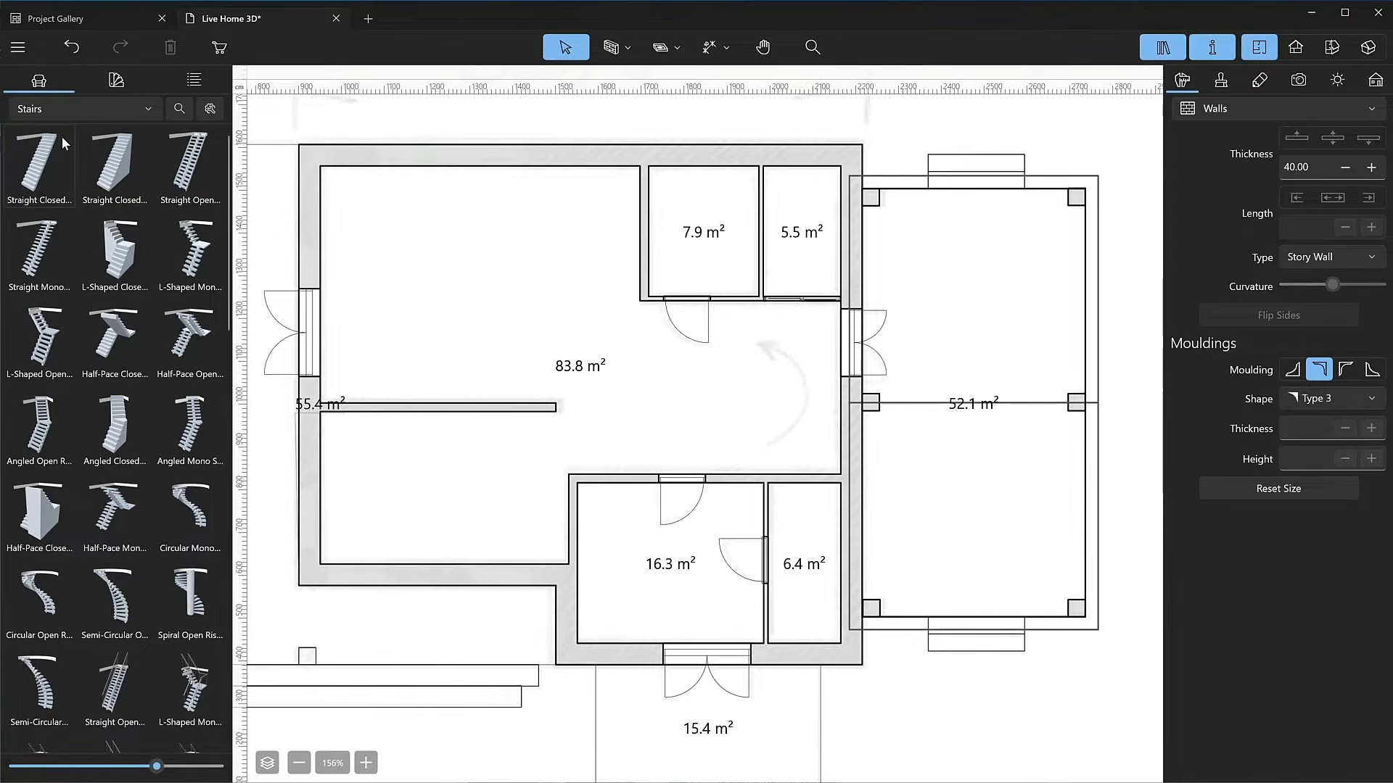
scroll(220, 375, "down", 5)
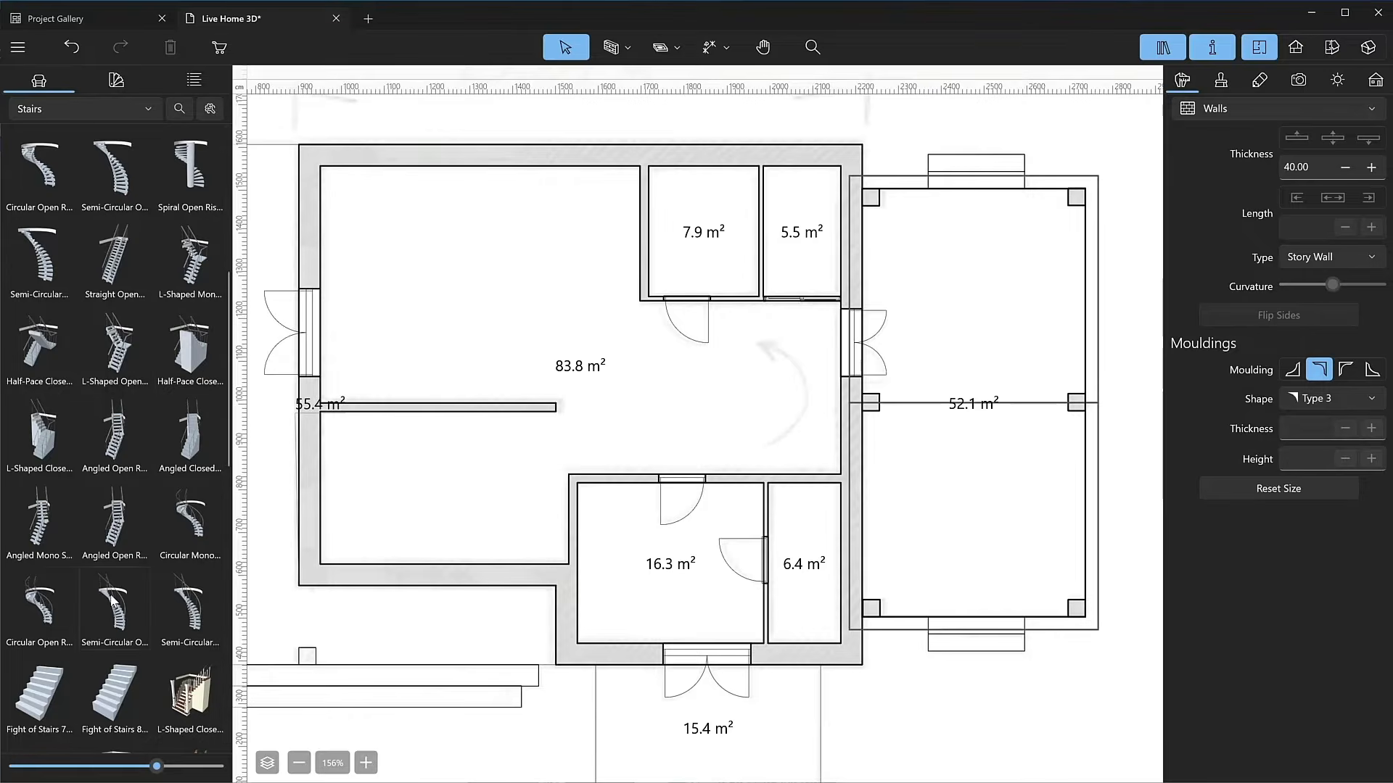
left_click_drag(112, 602, 750, 384)
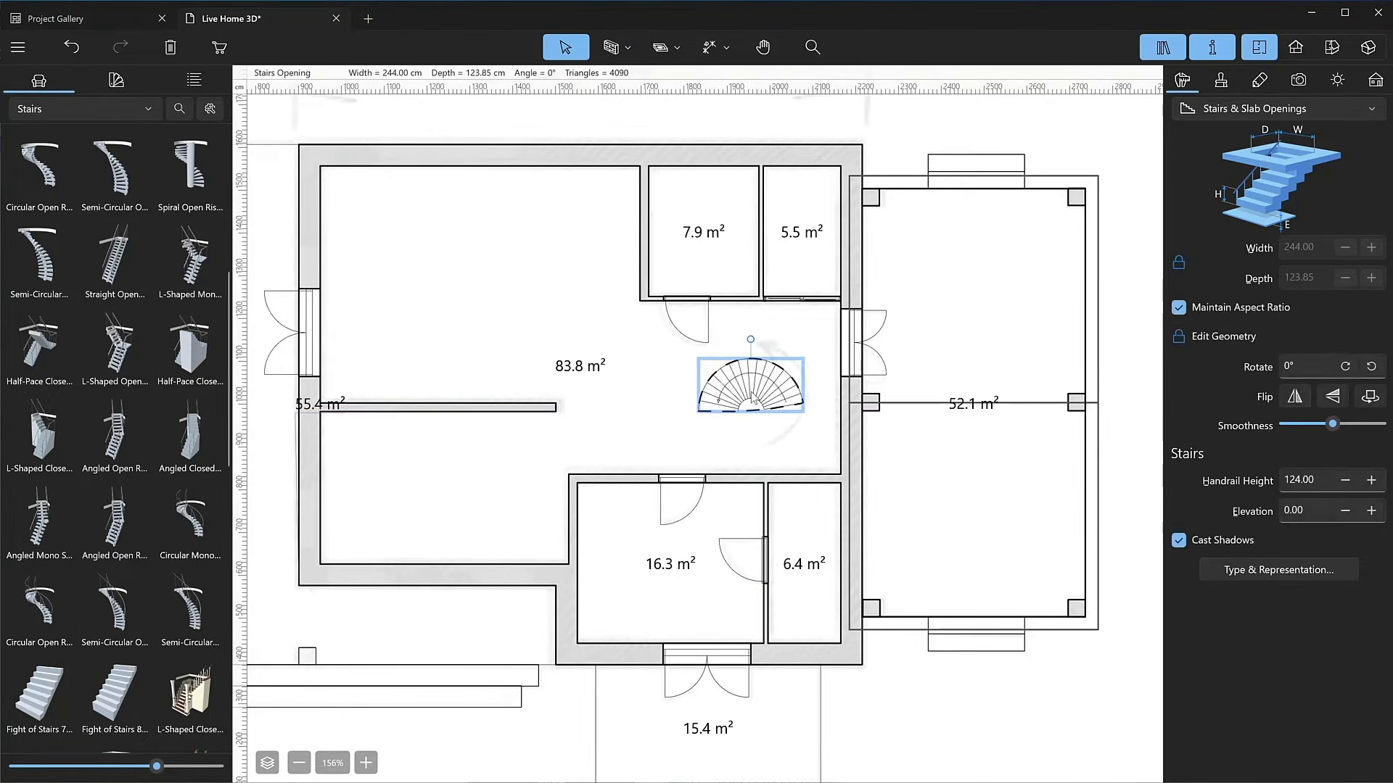
left_click_drag(748, 337, 817, 385)
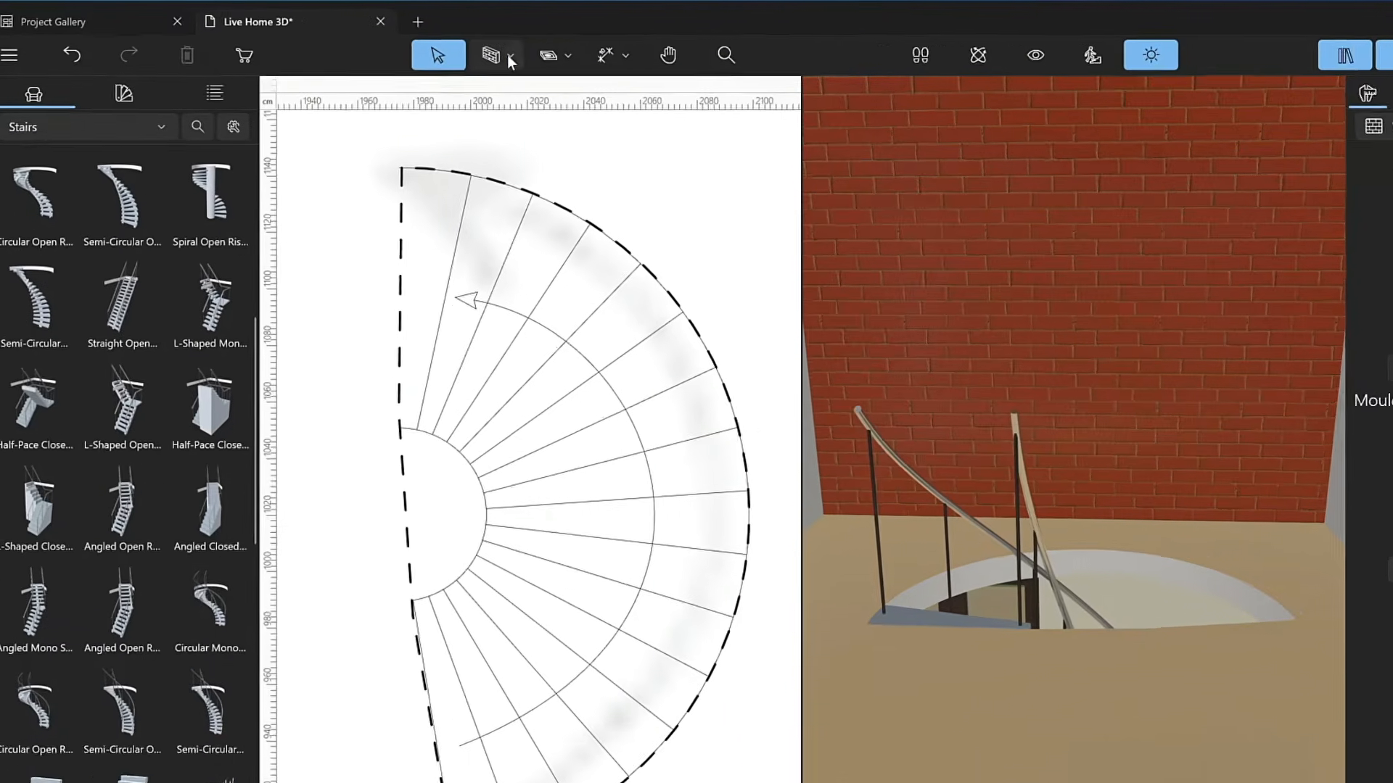
Draw a thin polygonal building block, about 20 by 111 cm, along the lower slanted edge of the stair opening.
left_click(446, 48)
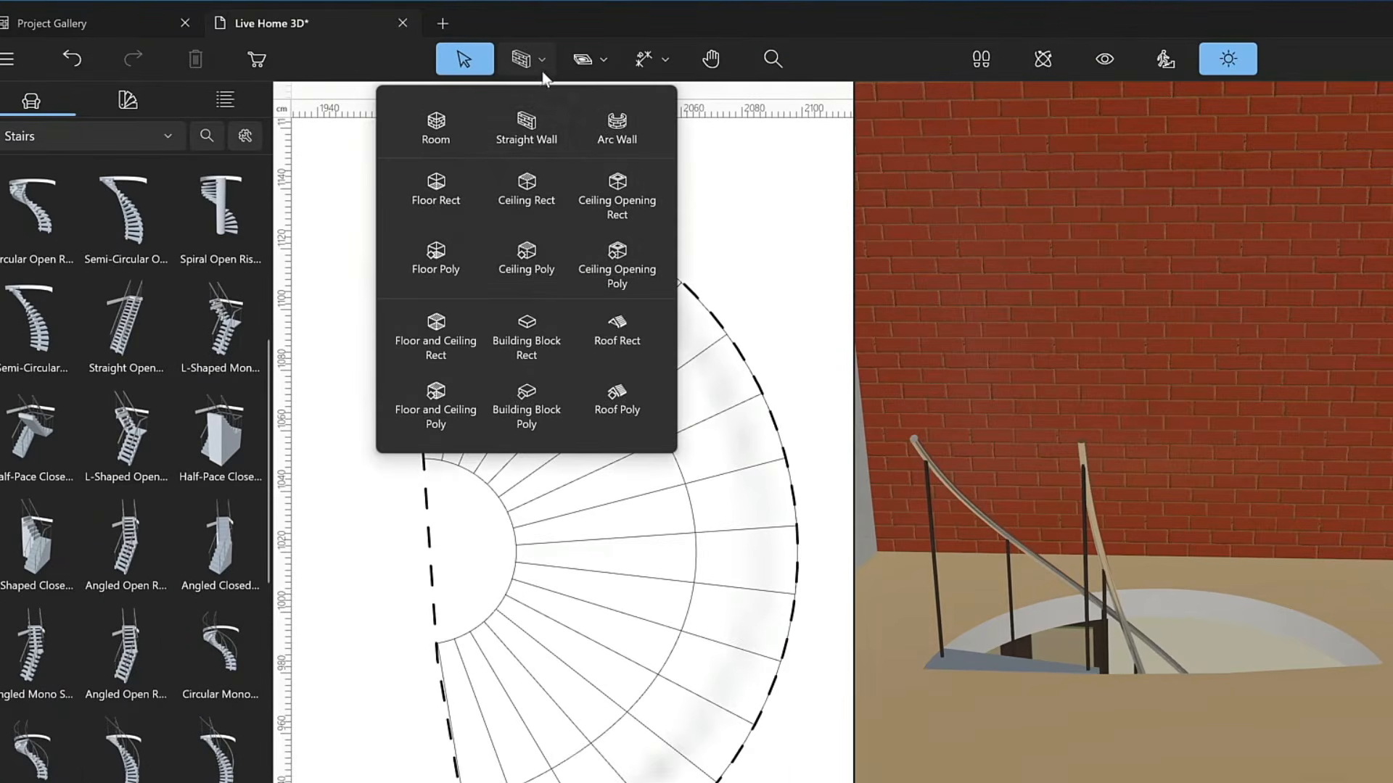
left_click(525, 412)
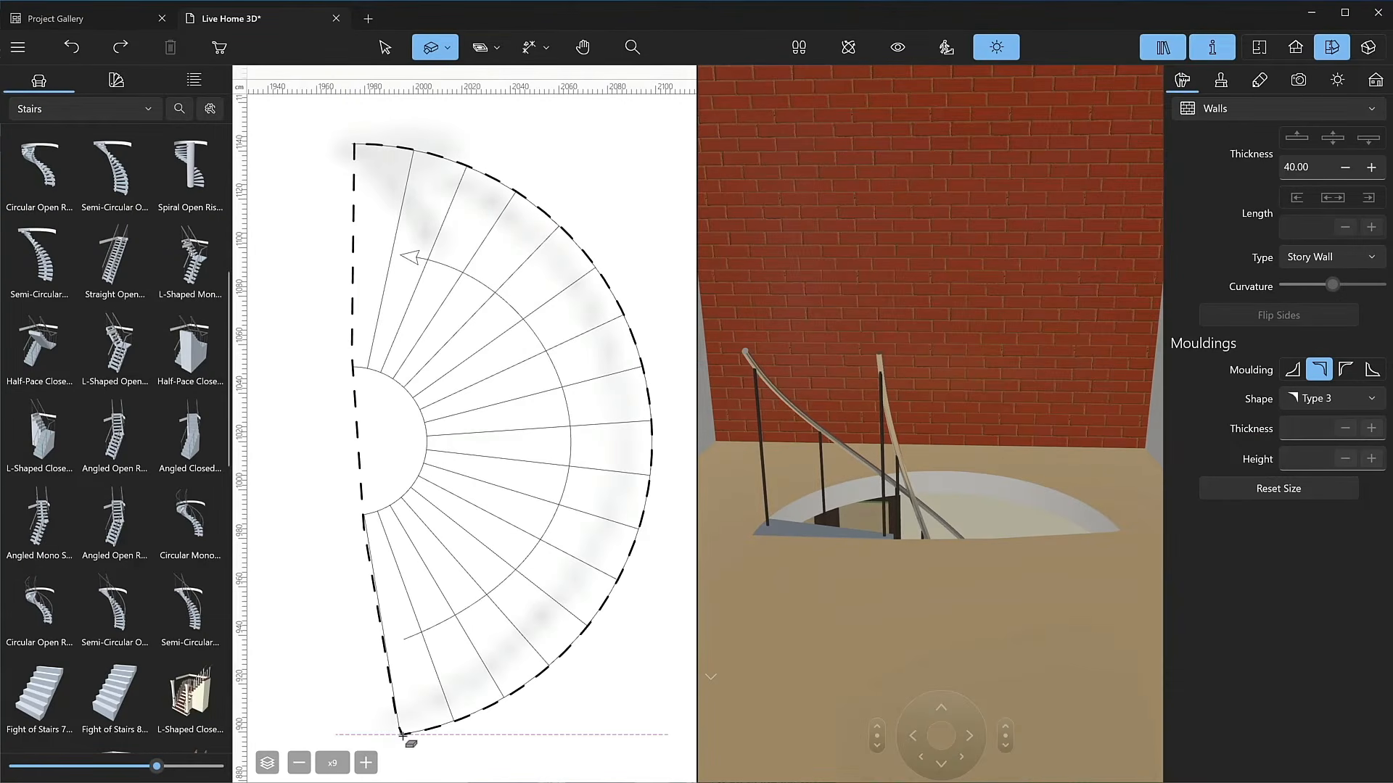
left_click(402, 733)
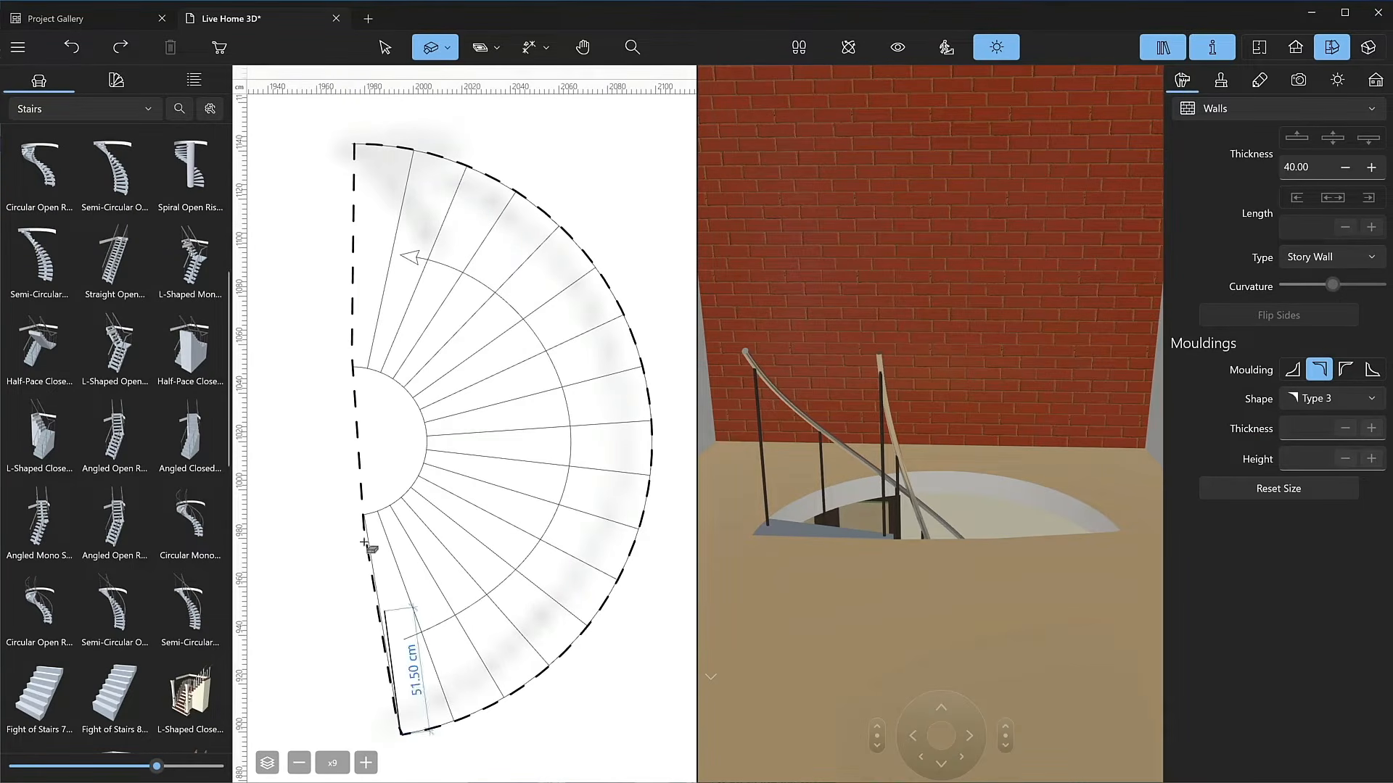
left_click(359, 474)
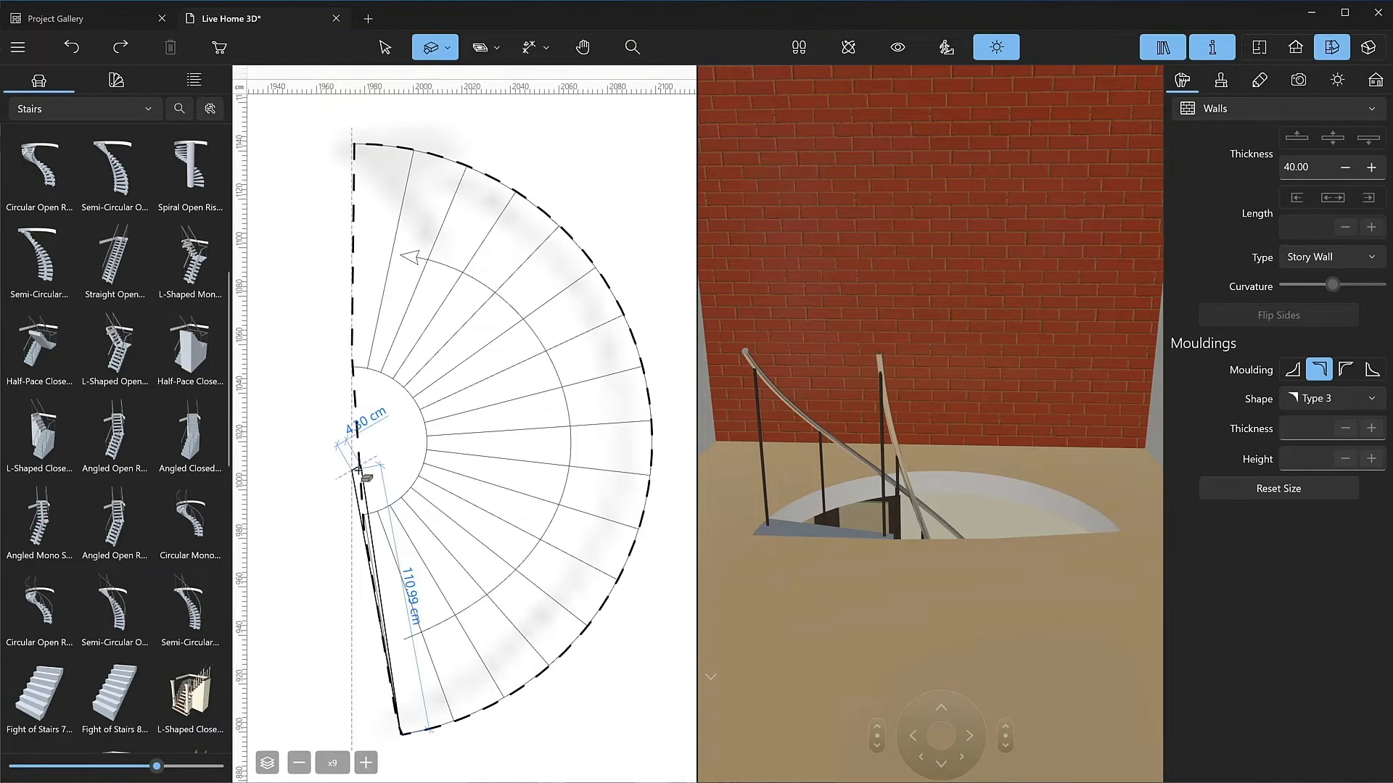
left_click(355, 470)
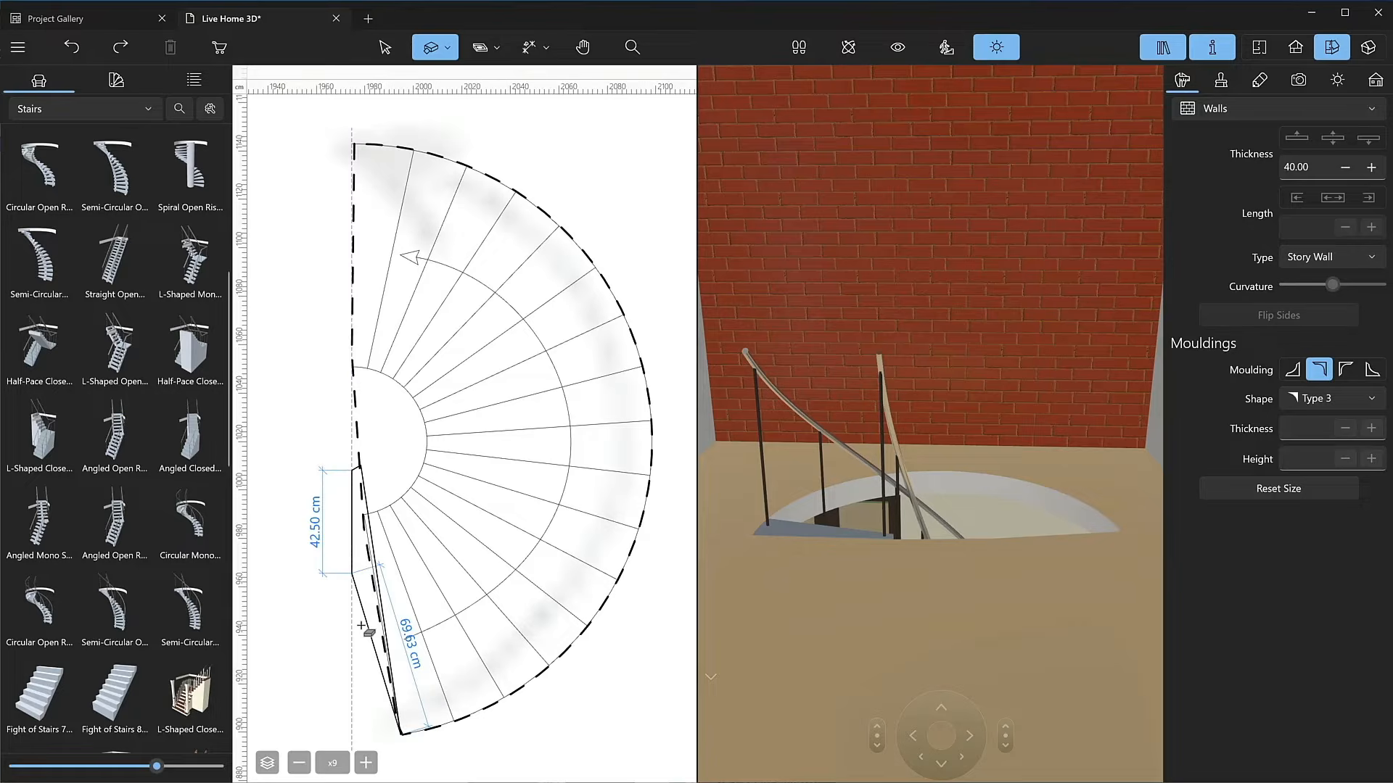
left_click(396, 740)
Edit the thin block's contour, adding a point on its long edge and adjusting its end corners along the stair opening's slanted edge.
scroll(319, 456, "up", 3)
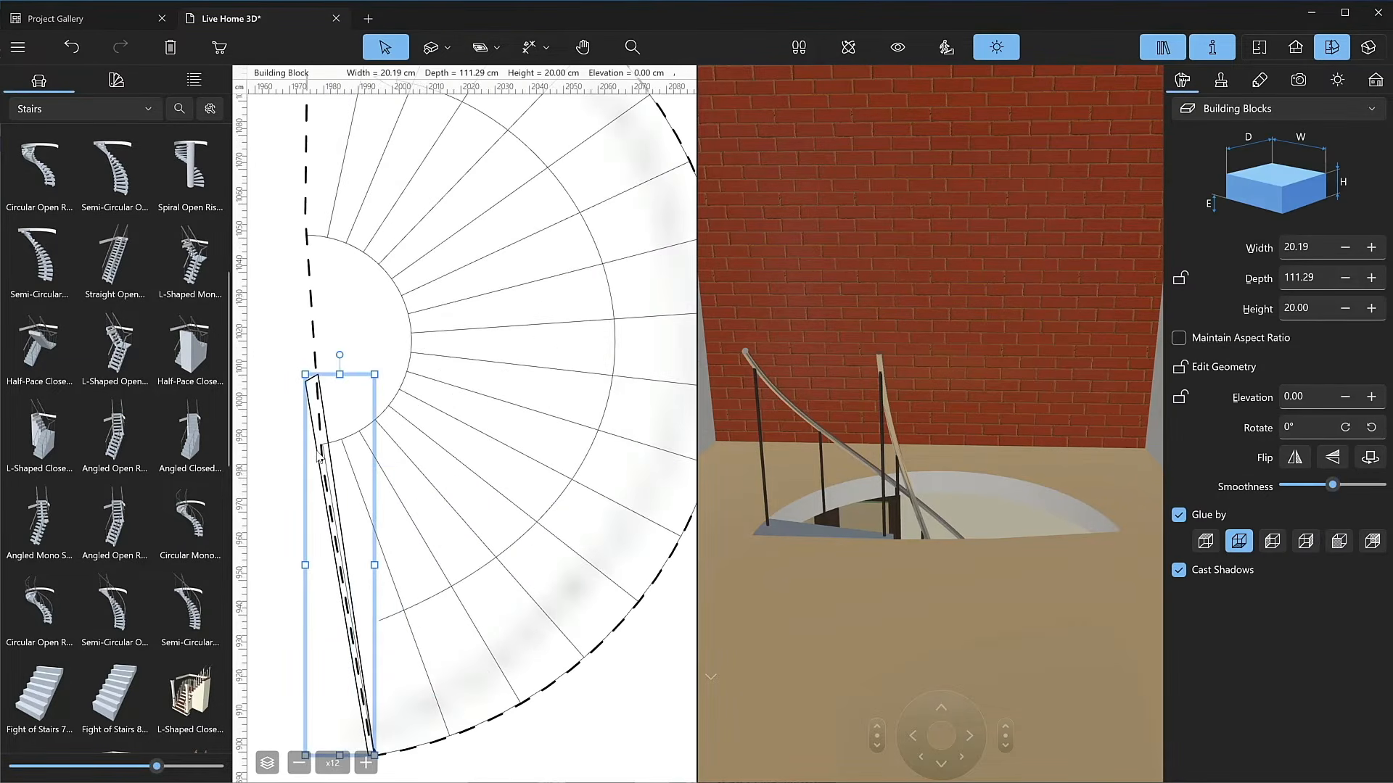
right_click(319, 455)
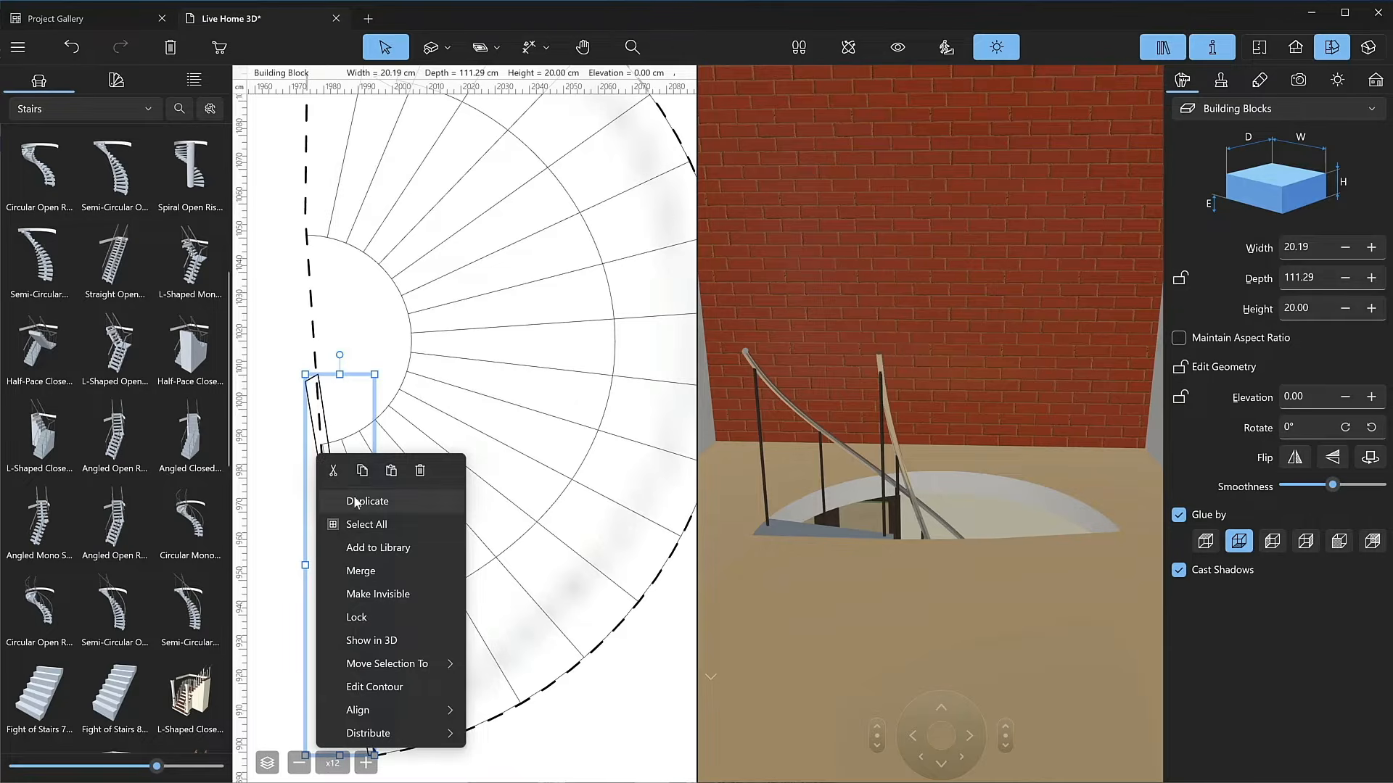
left_click(377, 687)
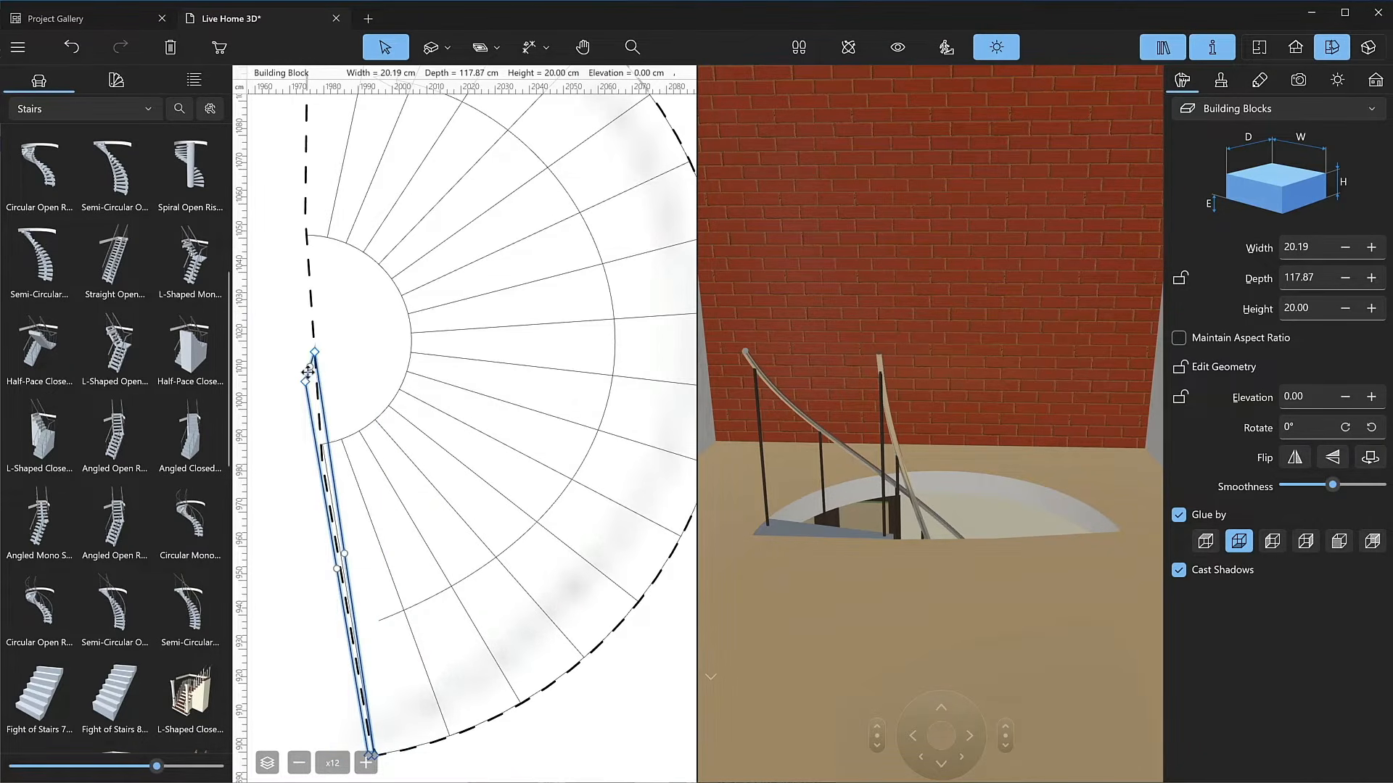
left_click_drag(316, 375, 314, 352)
right_click(331, 275)
left_click(383, 473)
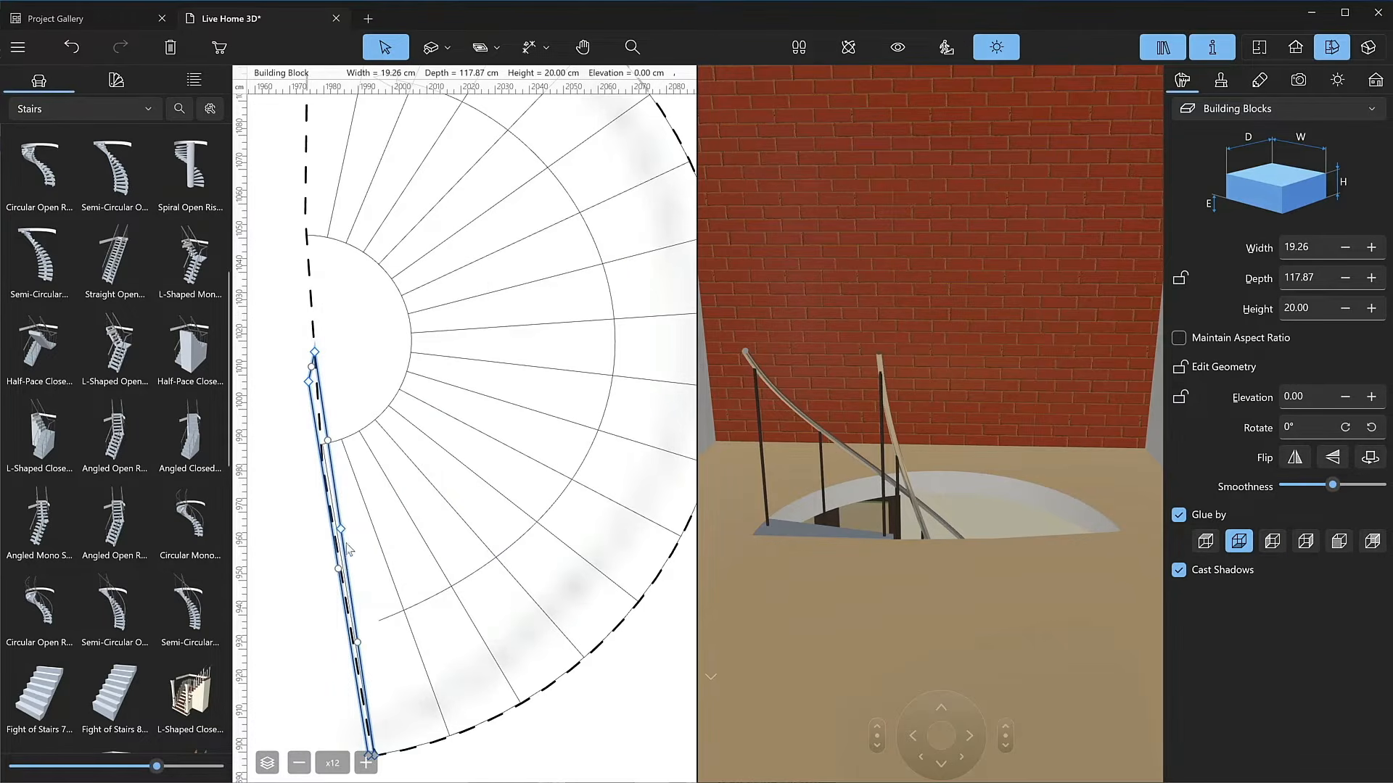
scroll(373, 683, "down", 1)
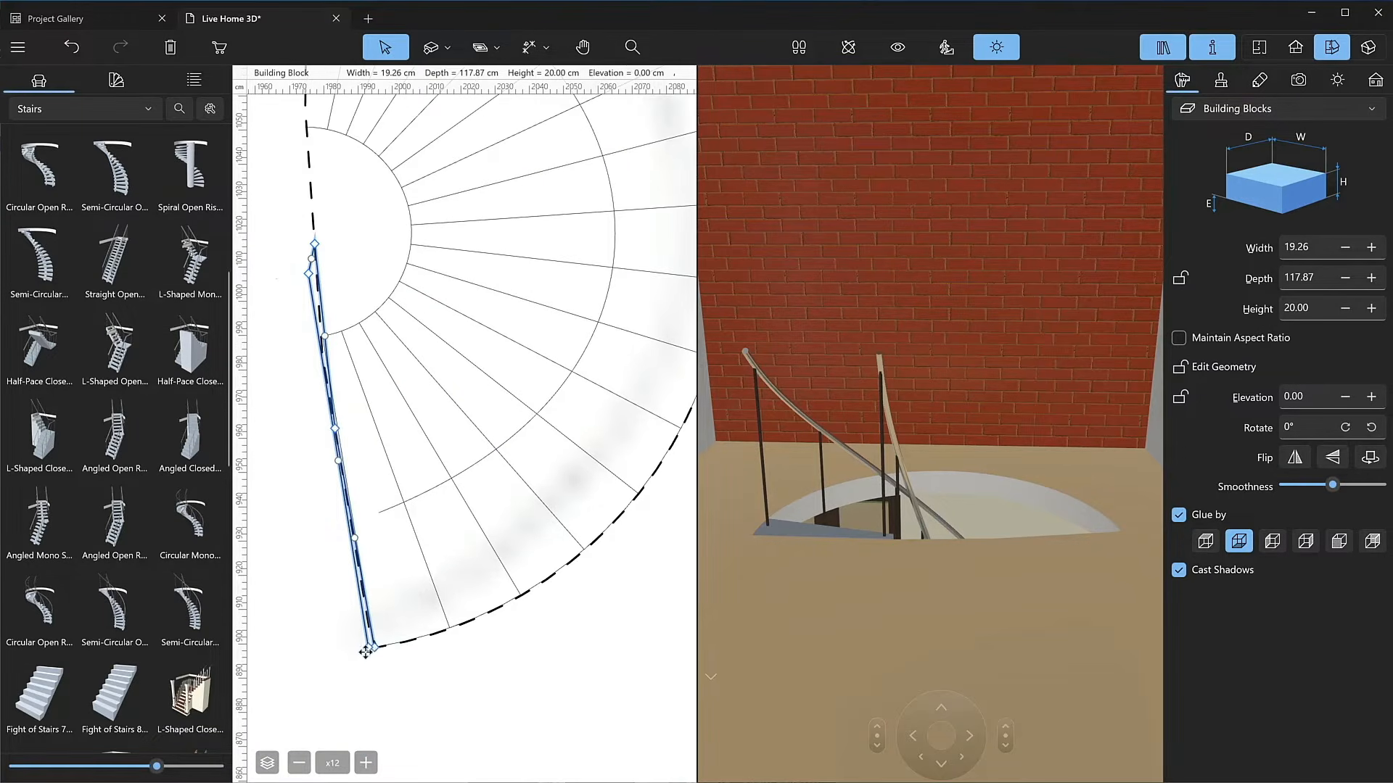
left_click_drag(368, 648, 370, 656)
left_click_drag(308, 274, 307, 264)
Draw a thin V-shaped polygonal building block joining the two ends and the outermost point of the stair's curved edge.
scroll(397, 553, "down", 3)
left_click(445, 47)
left_click(435, 322)
left_click(350, 146)
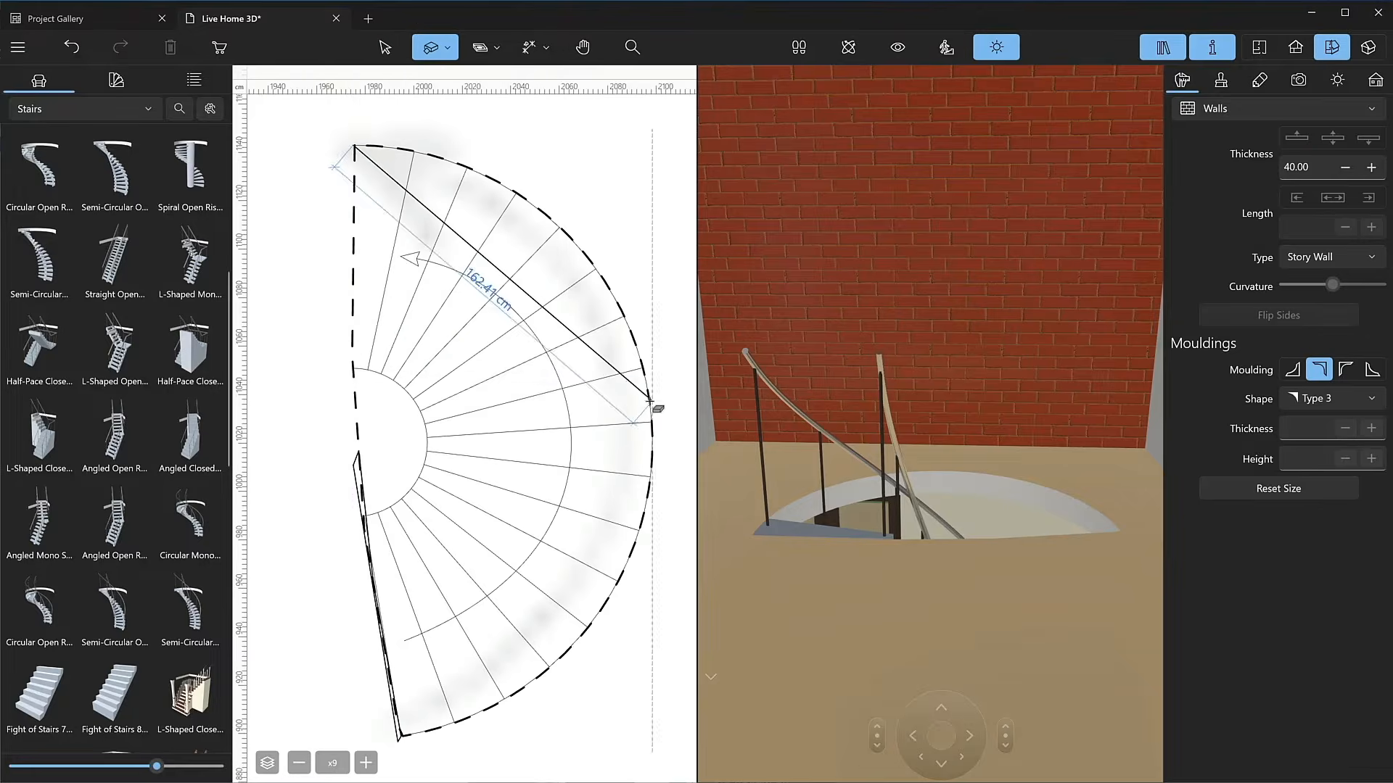
left_click(647, 401)
left_click(397, 736)
double_click(649, 400)
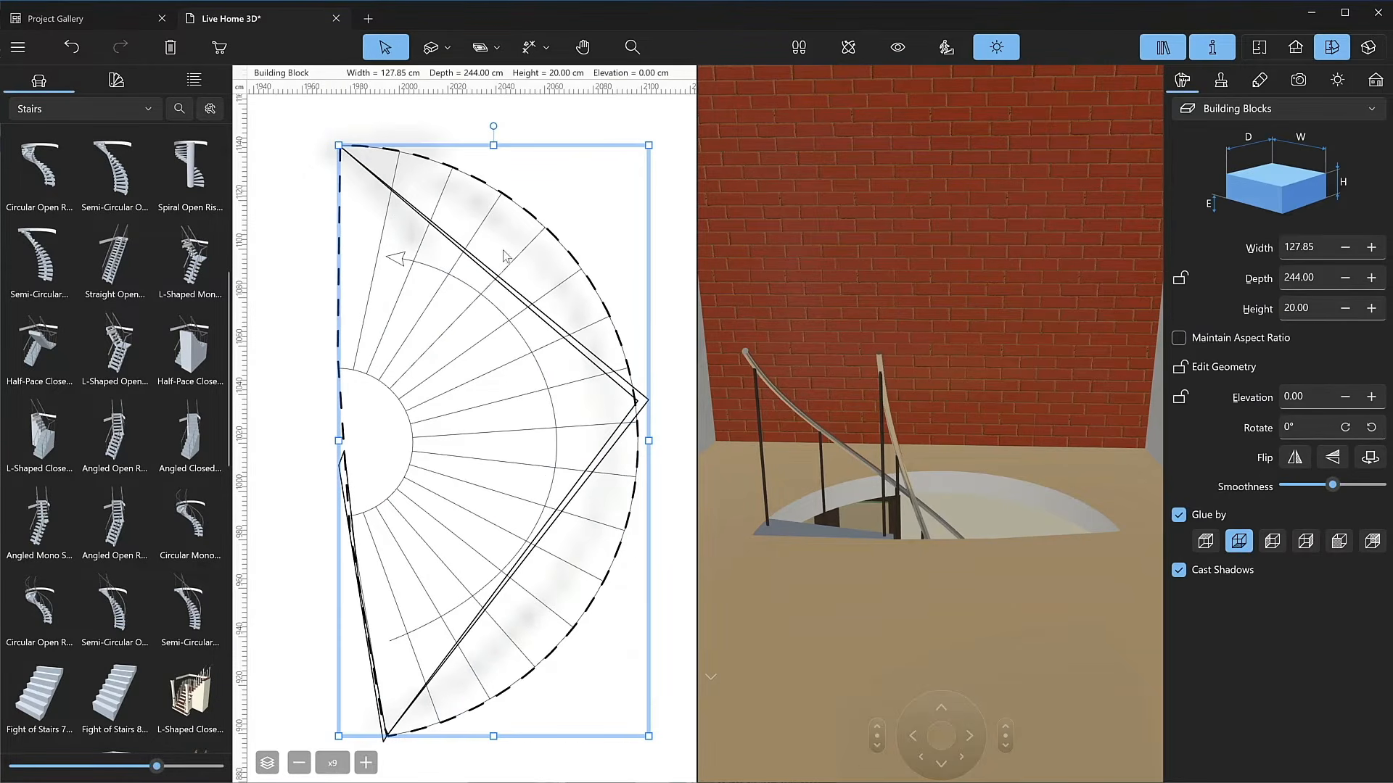
Bend the V-shaped block's edges to follow the stair's outer arc and set the block's height to 420 cm.
right_click(515, 301)
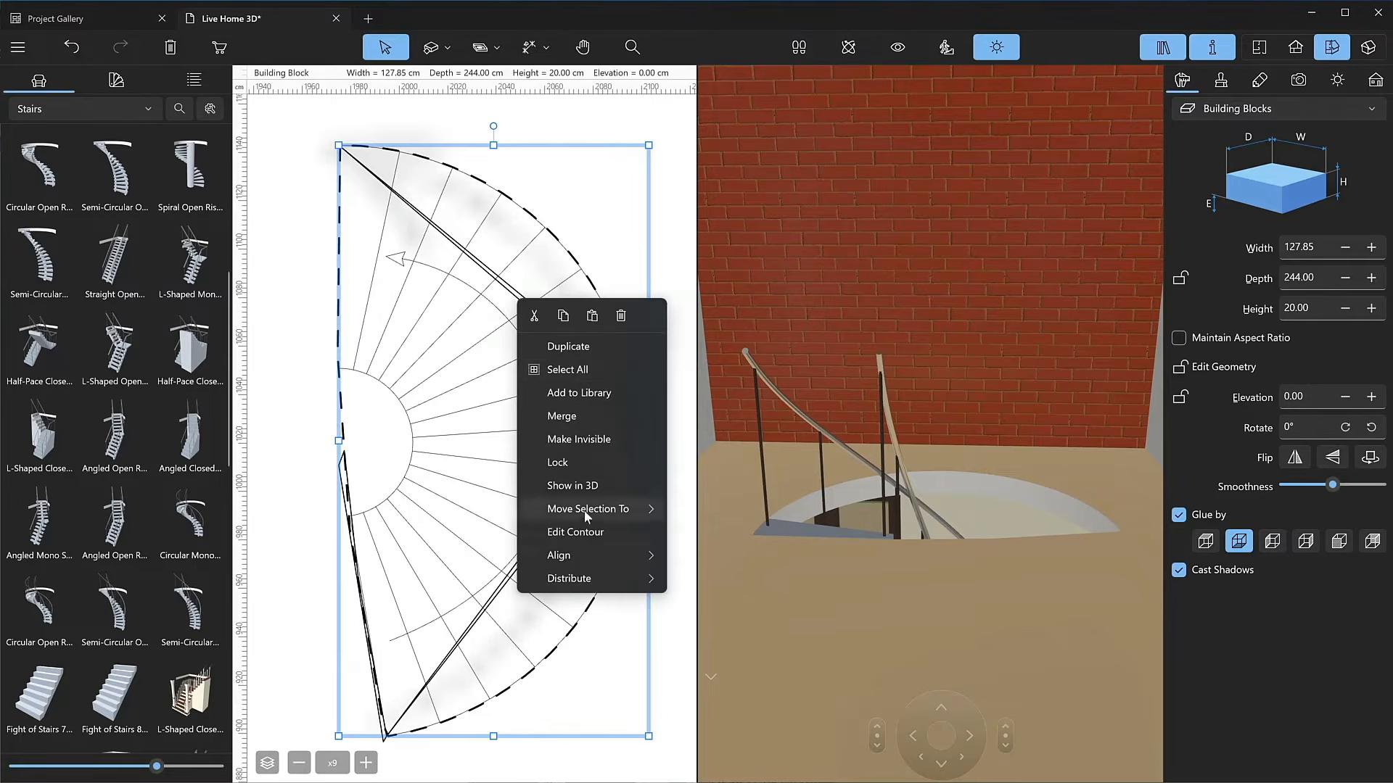
left_click(581, 532)
mouse_move(529, 212)
left_mouse_down()
mouse_move(504, 289)
mouse_move(549, 204)
mouse_move(517, 226)
mouse_move(534, 216)
left_mouse_up()
left_click_drag(513, 572, 590, 630)
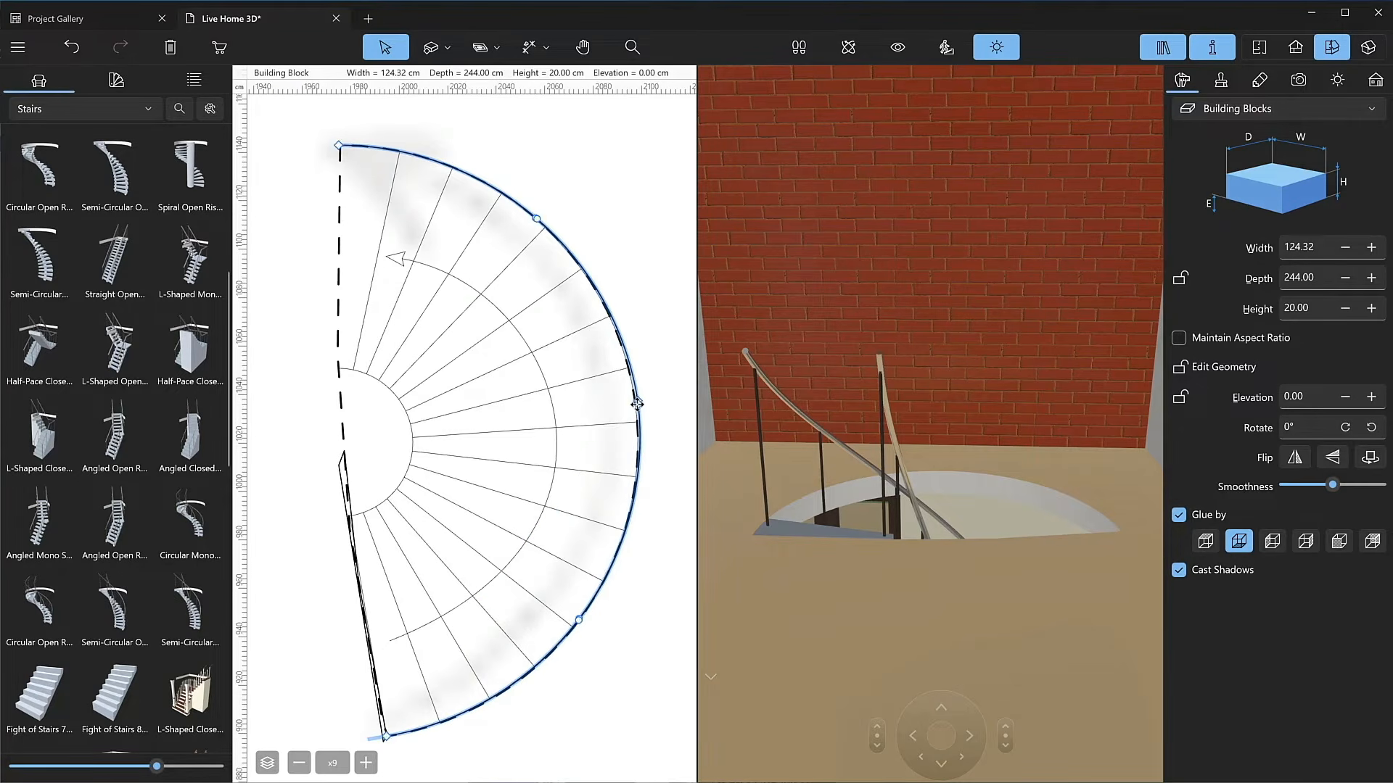
left_click_drag(634, 401, 630, 402)
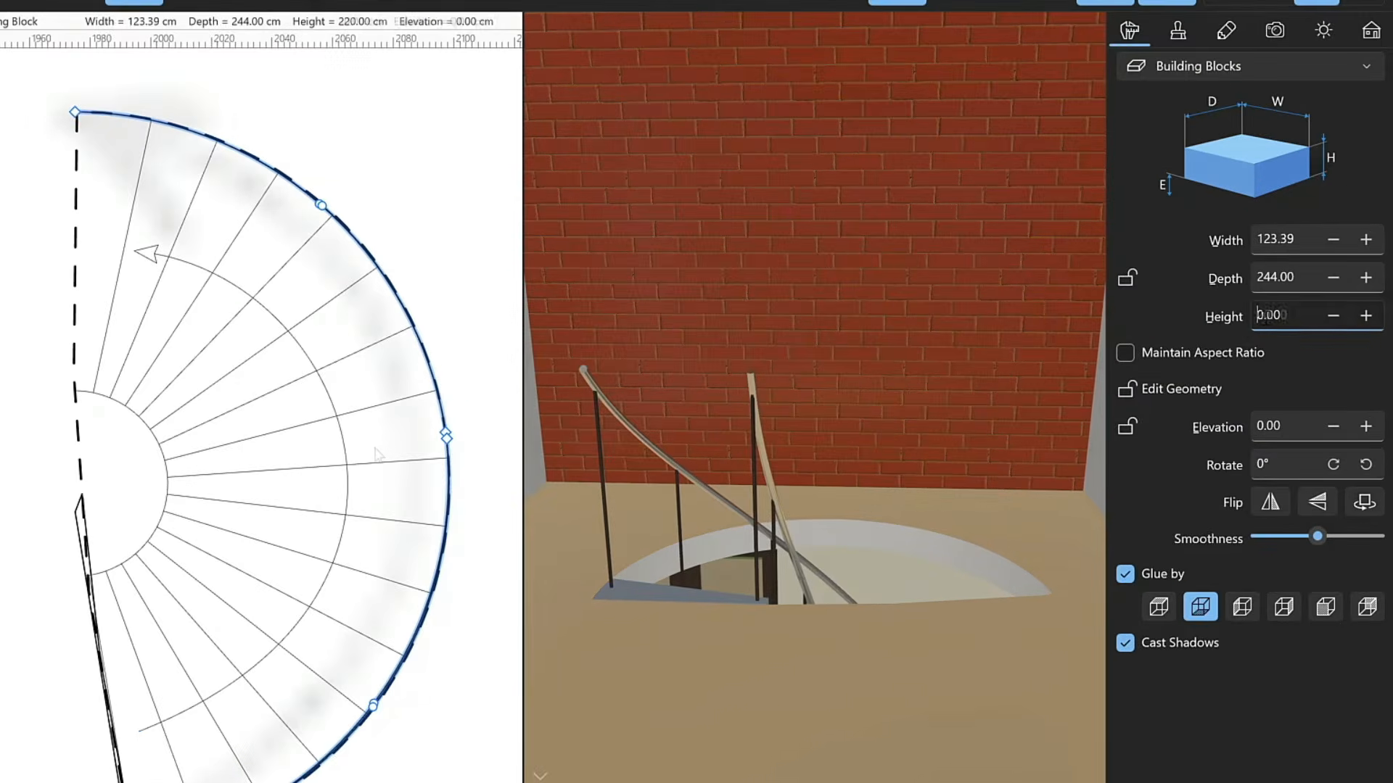
left_click(1283, 296)
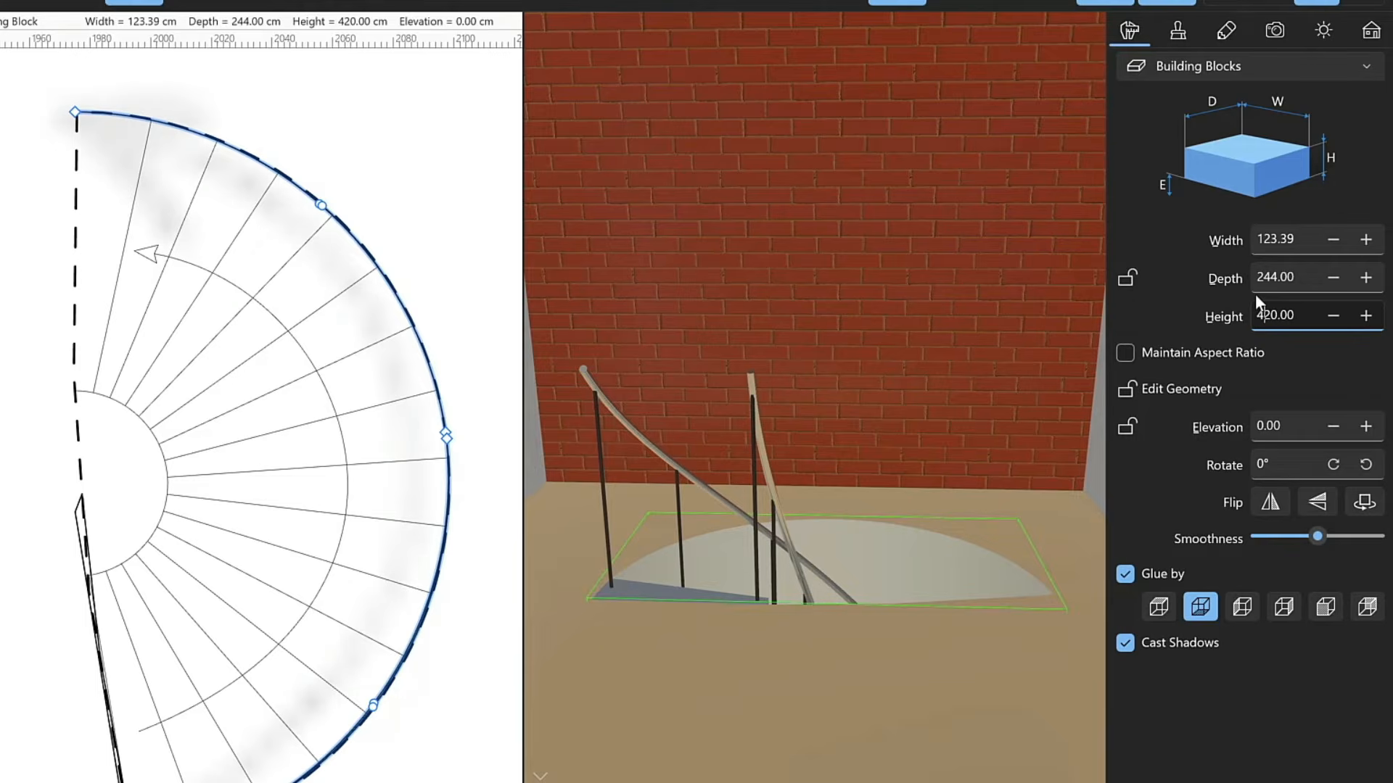
type("4")
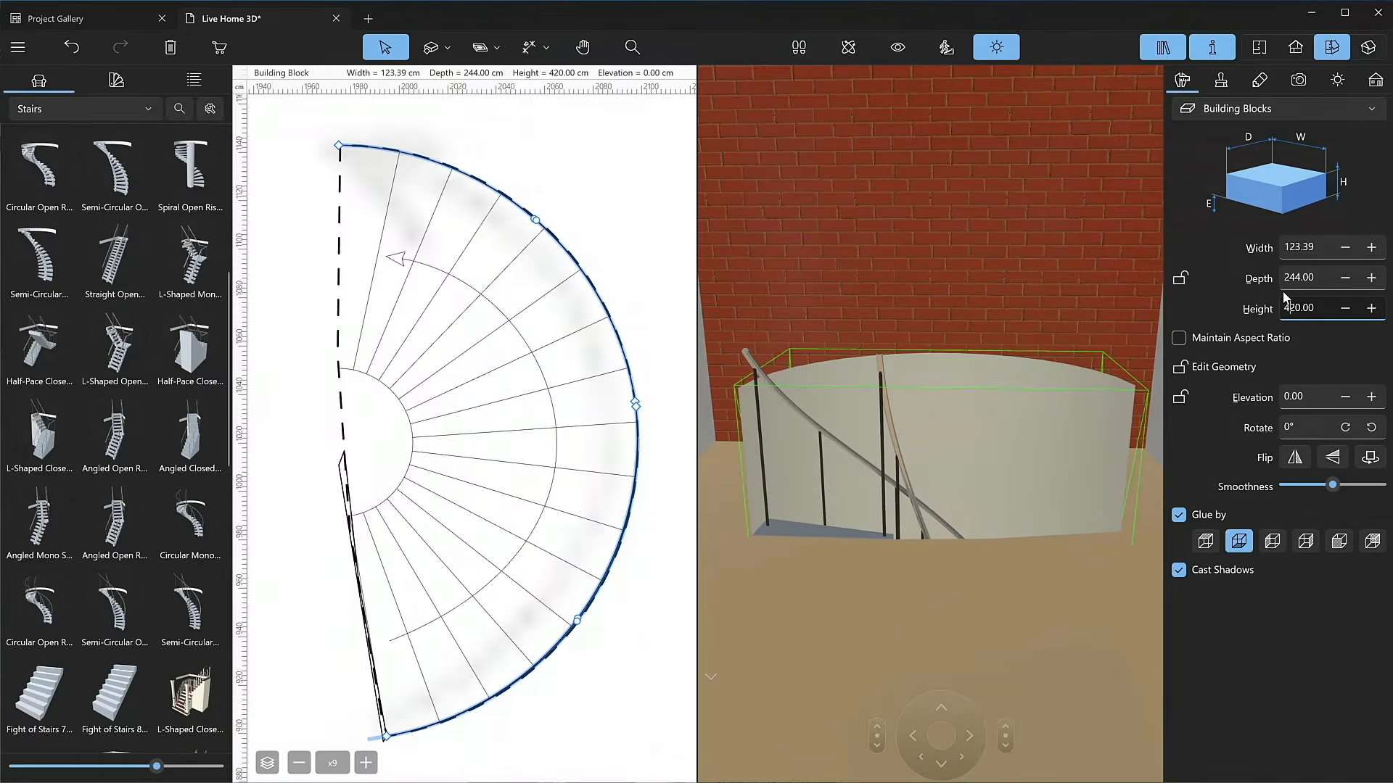
left_click_drag(190, 424, 1216, 216)
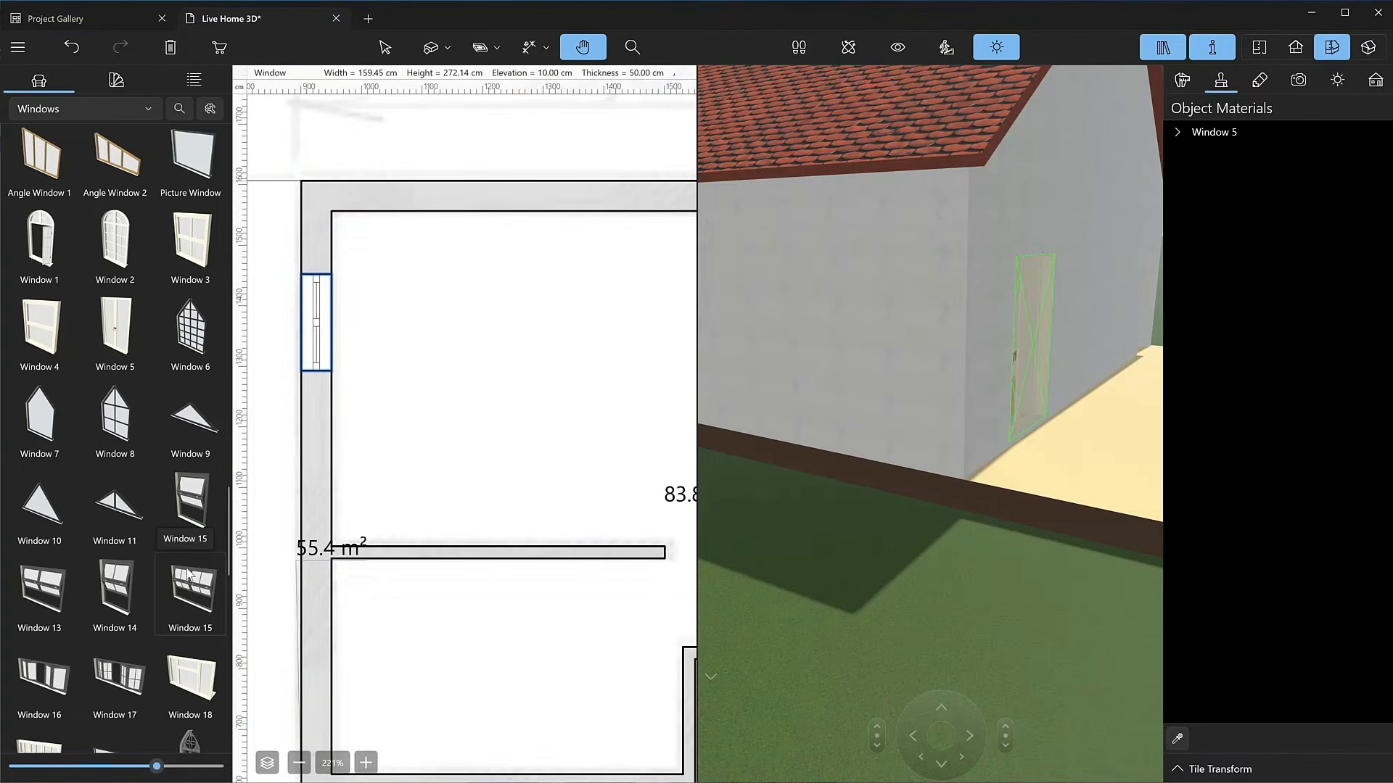
Place Window 15 in the exterior wall around the corner from Window 5 and set its elevation to 100 cm.
left_click_drag(188, 573, 378, 252)
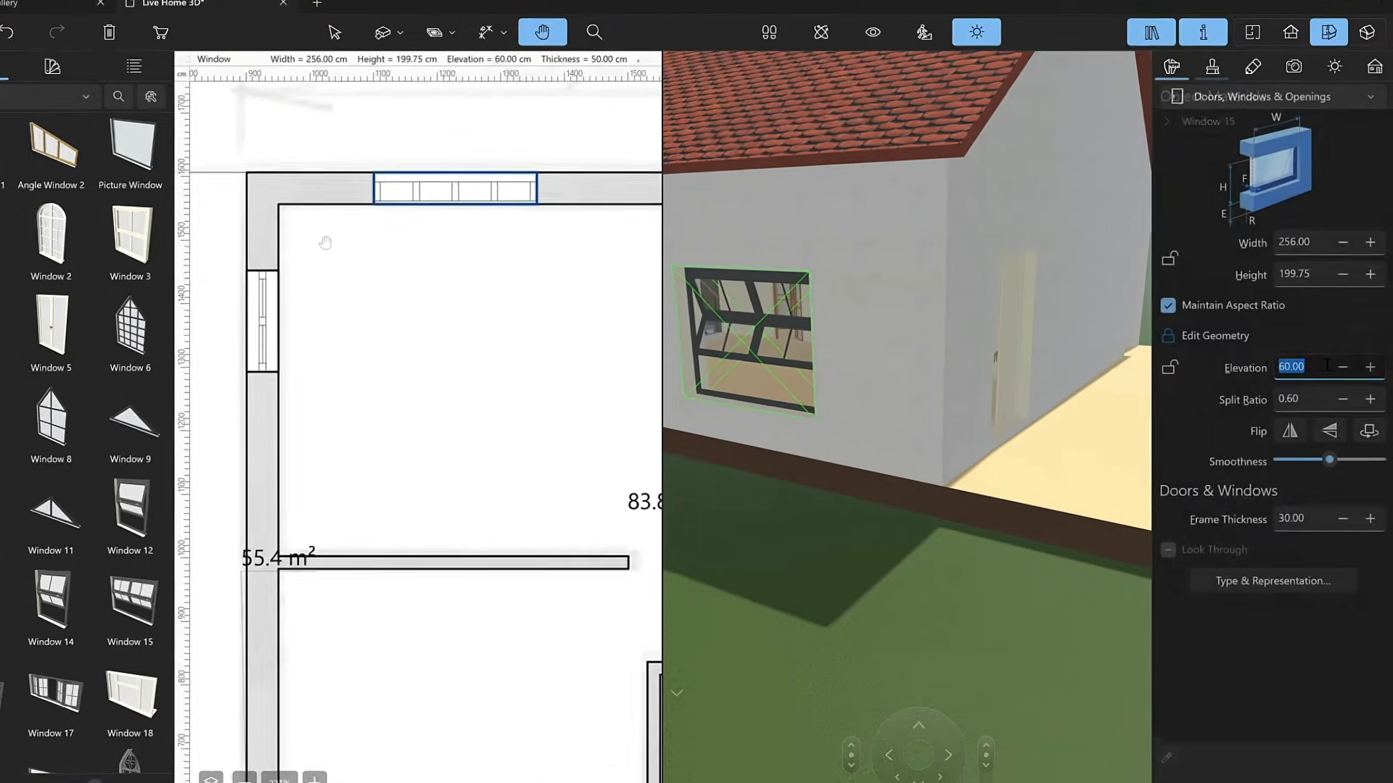
left_click(1331, 358)
key("BackSpace")
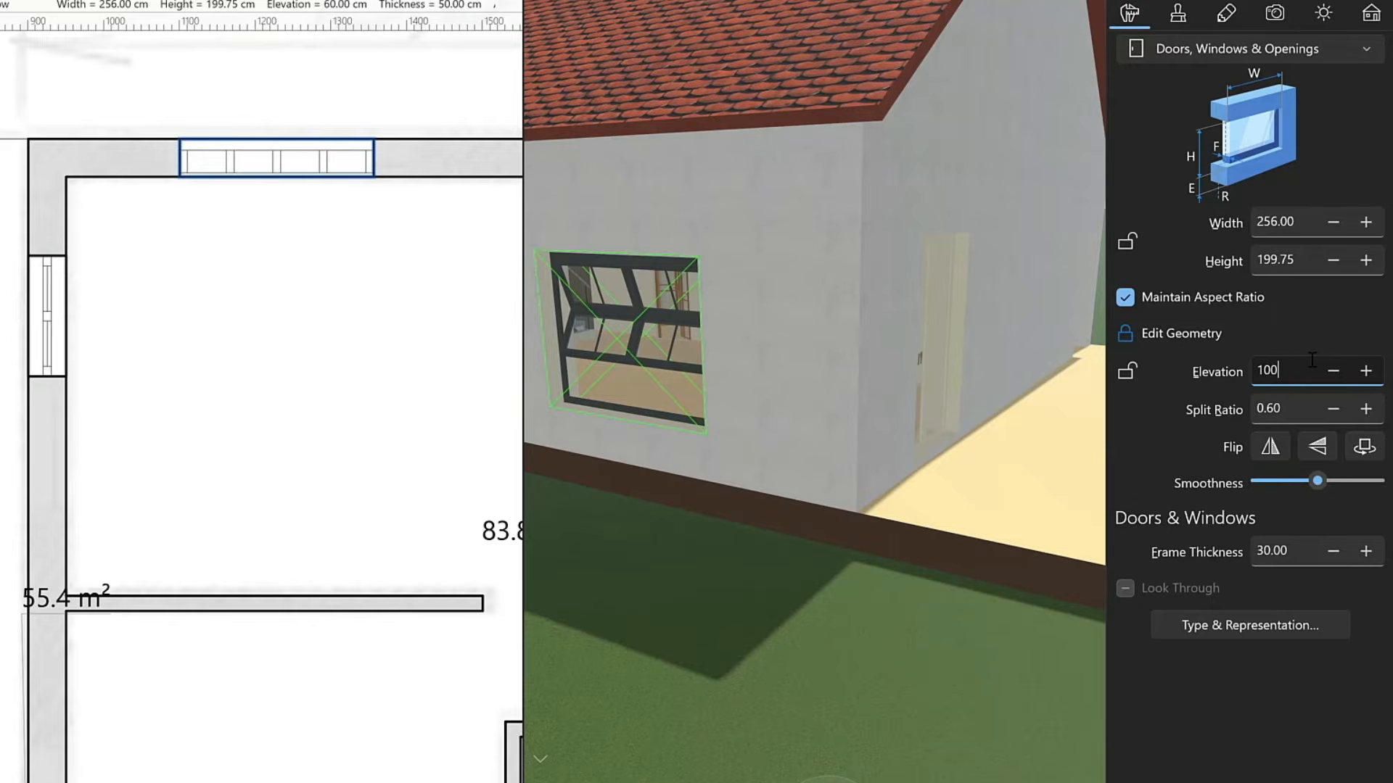
key("Return")
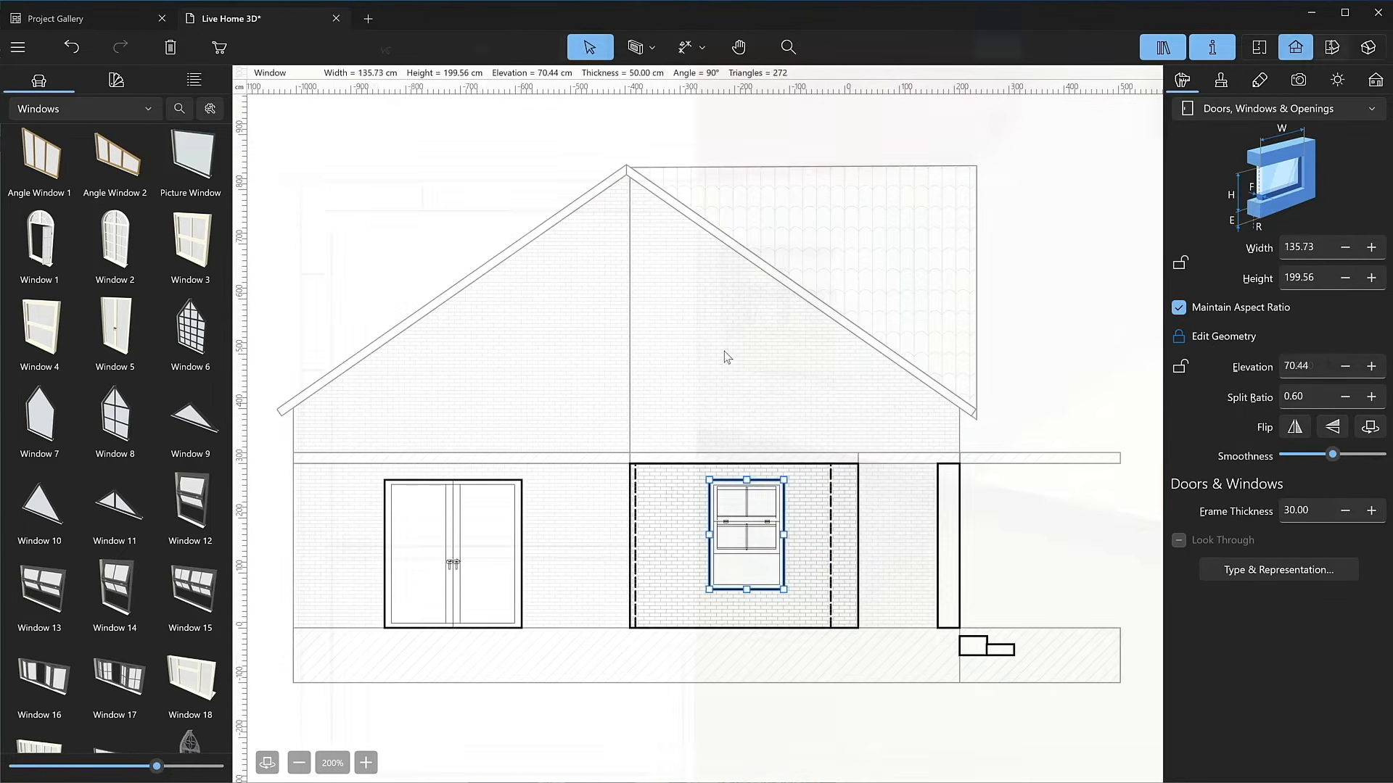
Paste a copy of the ground-floor window into the upper wall, aligned directly above the original at about 105 cm elevation.
right_click(724, 353)
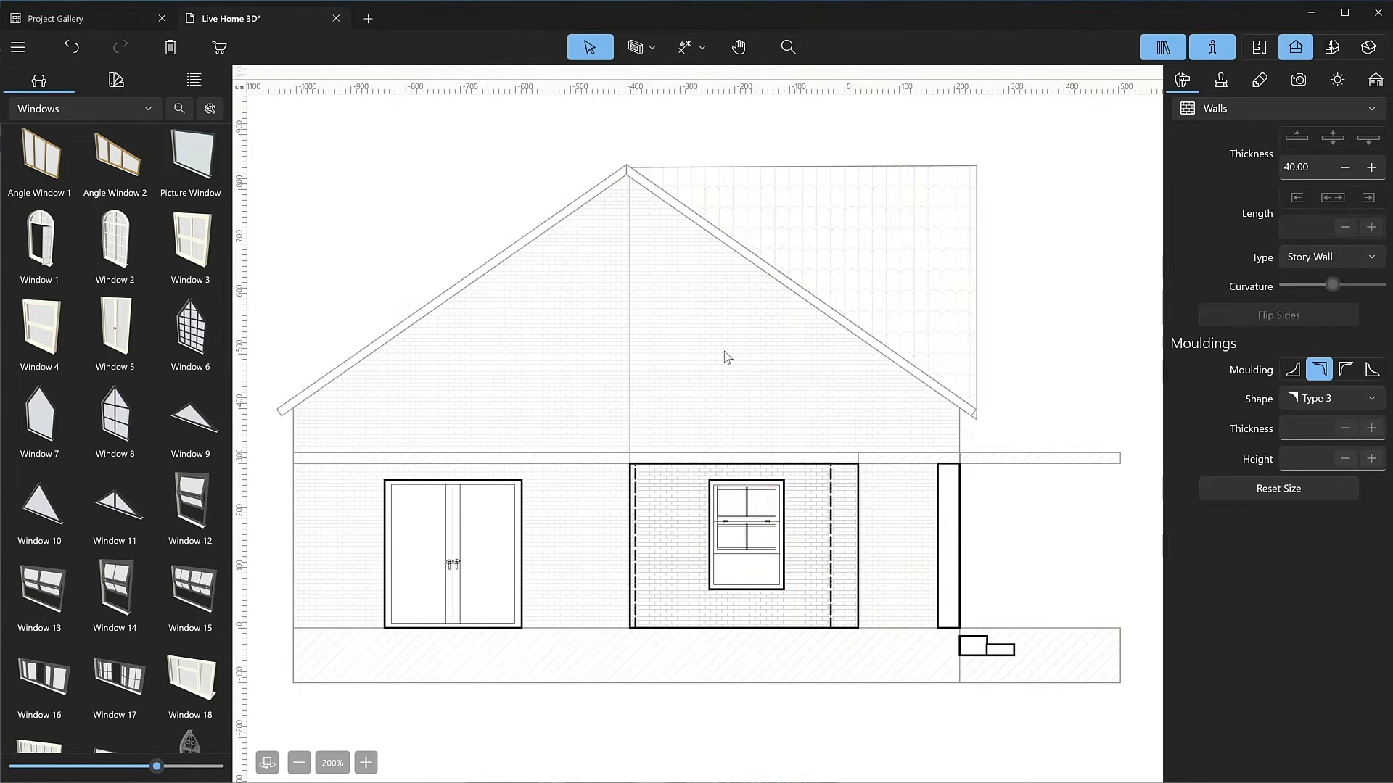
left_click(799, 372)
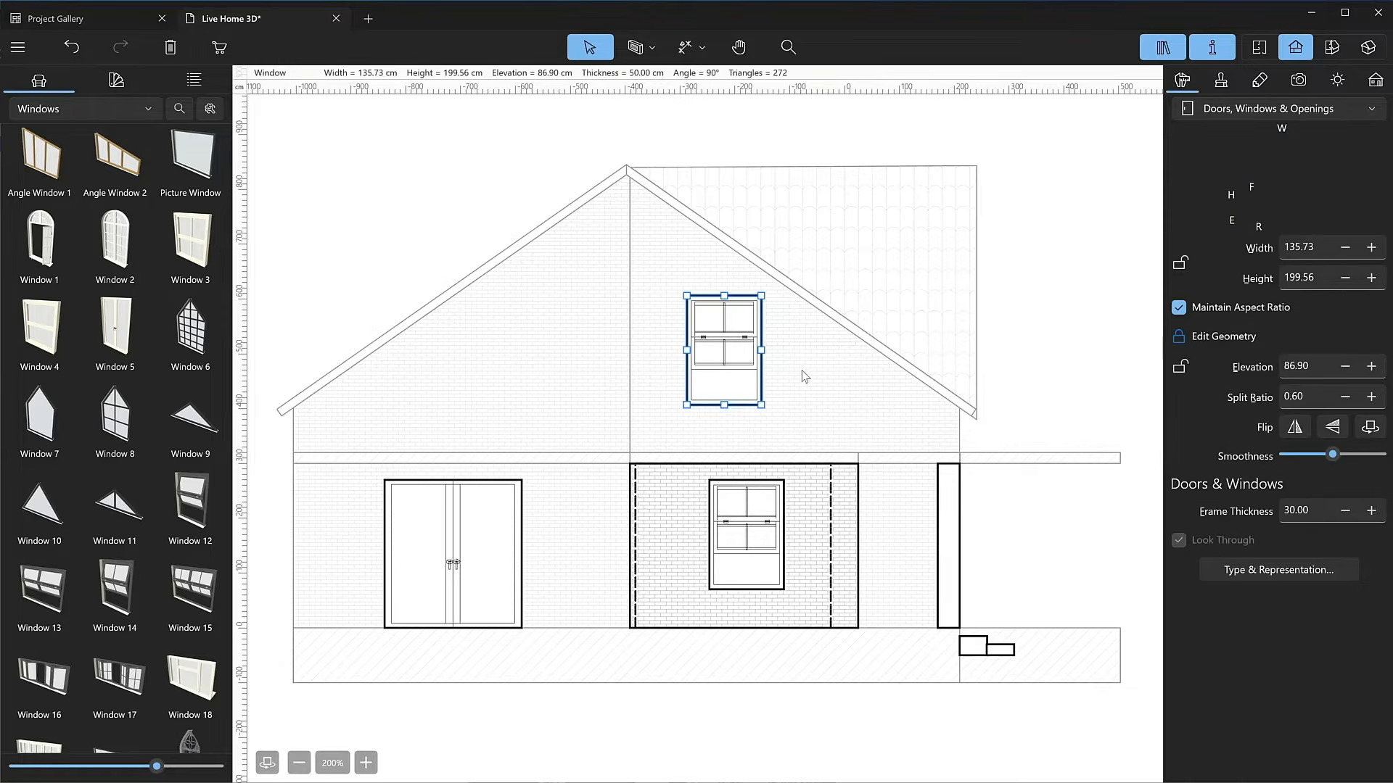
left_click_drag(729, 364, 742, 353)
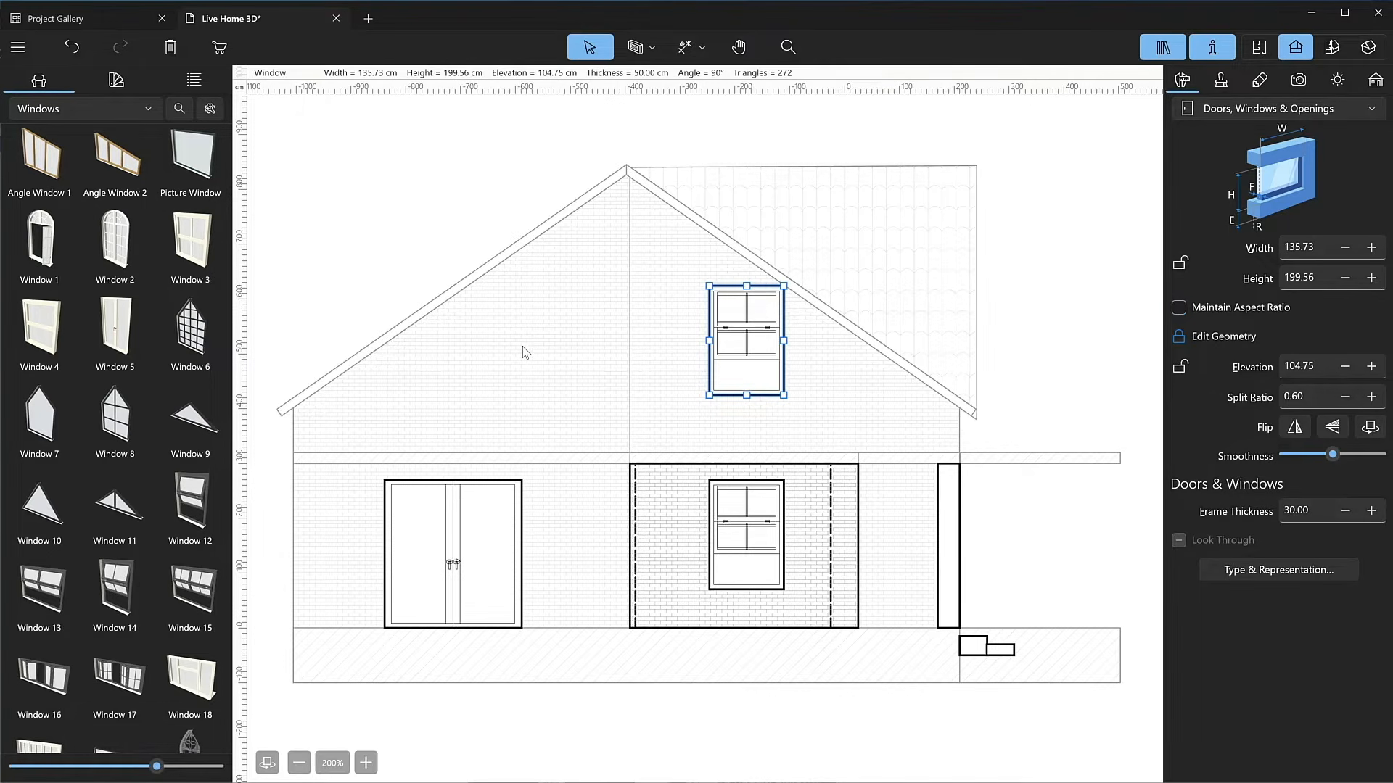
Paste a second copy of the window on the other half of the gable and shift it toward the double doors' side.
right_click(525, 355)
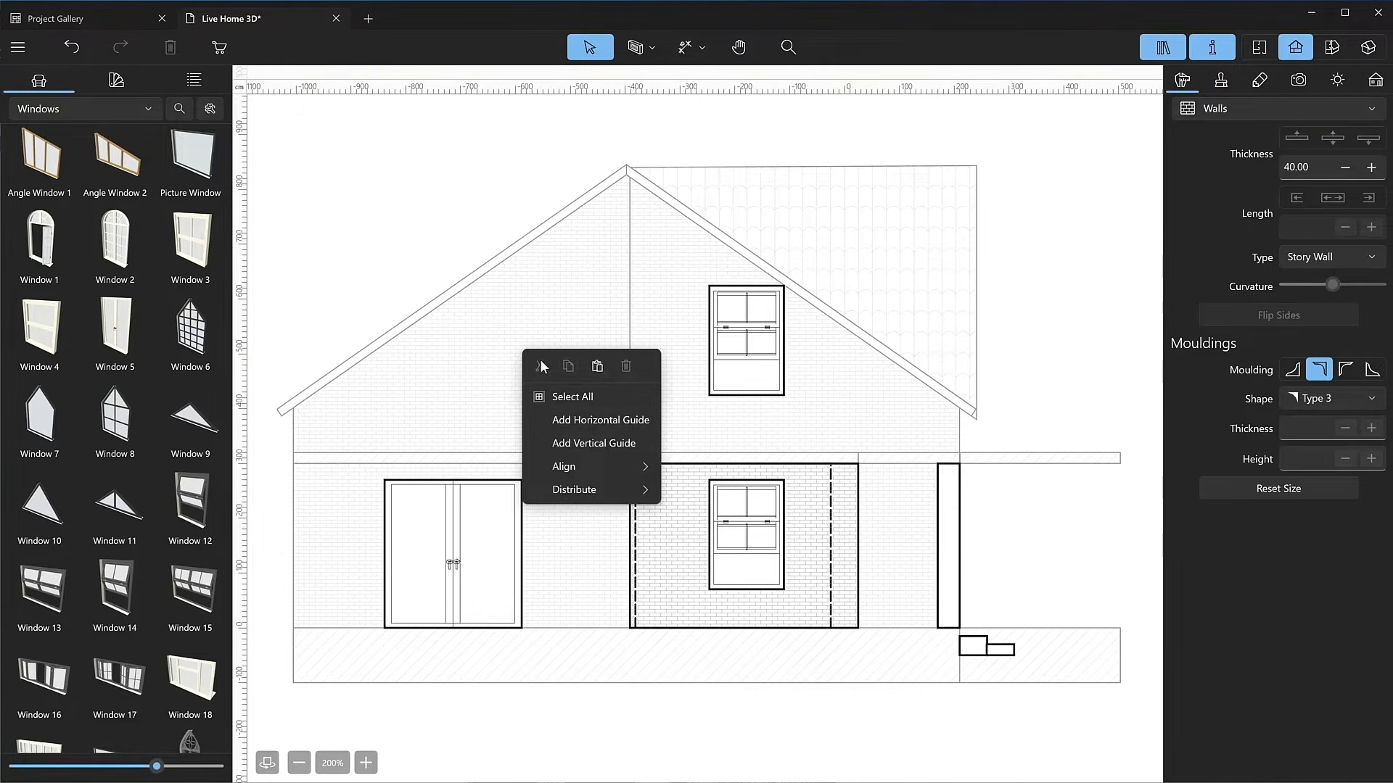
left_click(590, 373)
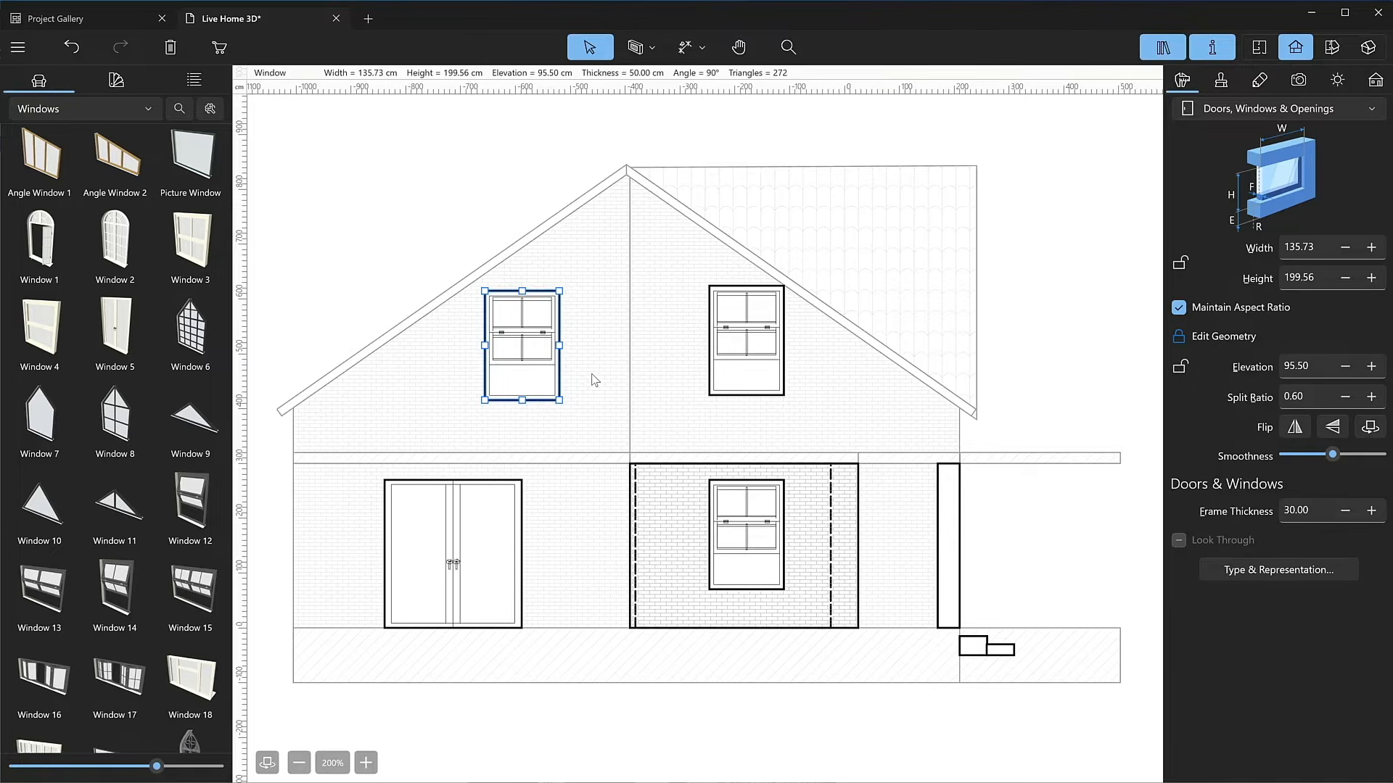
left_click_drag(530, 355, 507, 355)
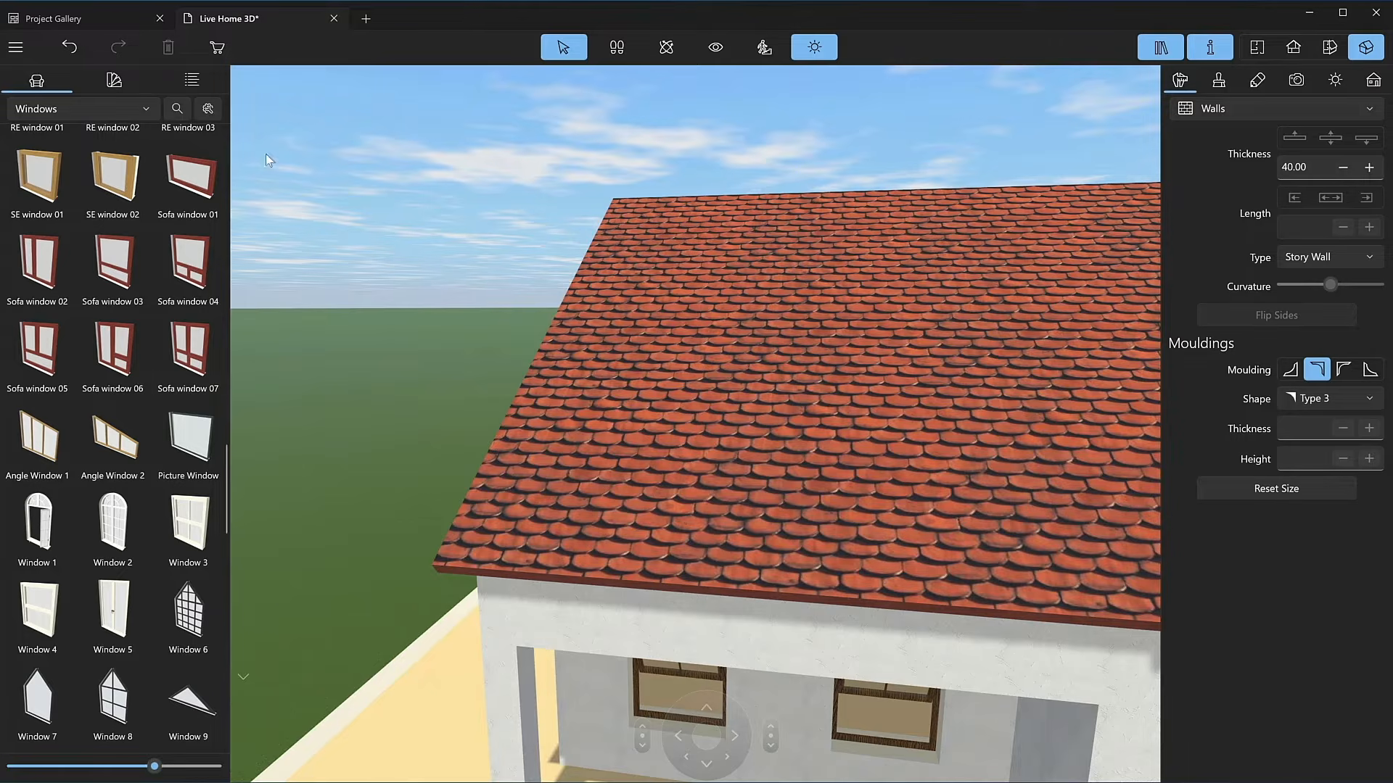
Insert a Picture Window into the middle of the red tiled roof slope.
left_click_drag(195, 425, 771, 377)
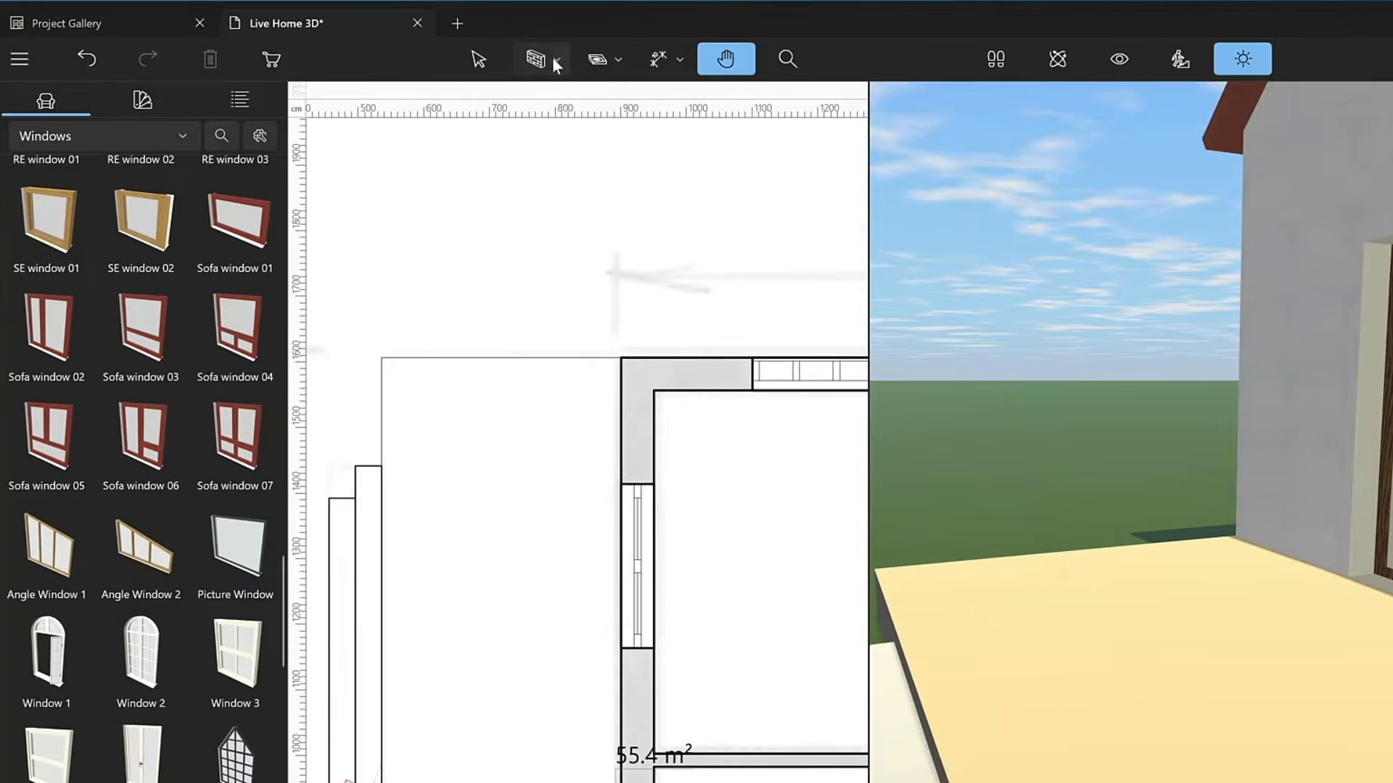
Draw a 25 x 25 cm rectangular building block on the terrace's outer corner and set its height to 80 cm.
left_click(443, 48)
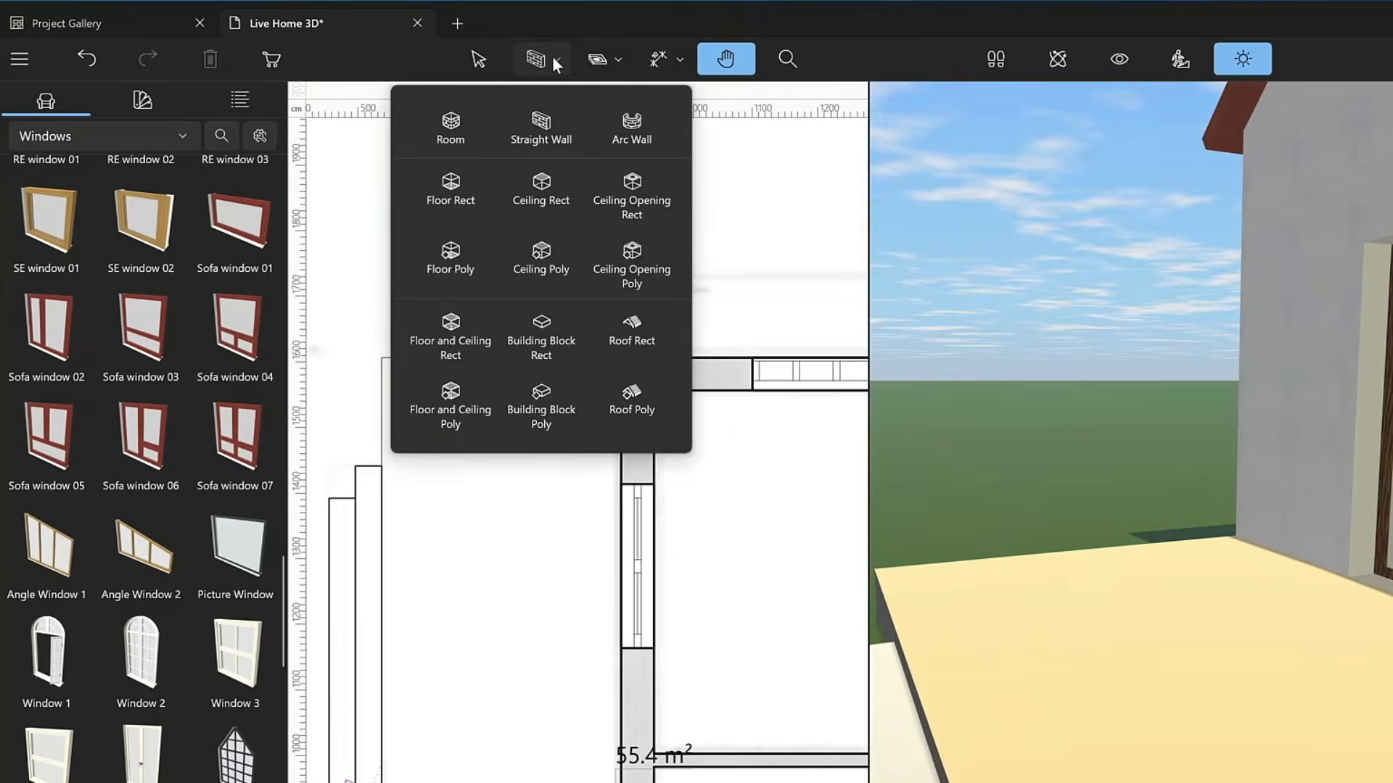
left_click(541, 338)
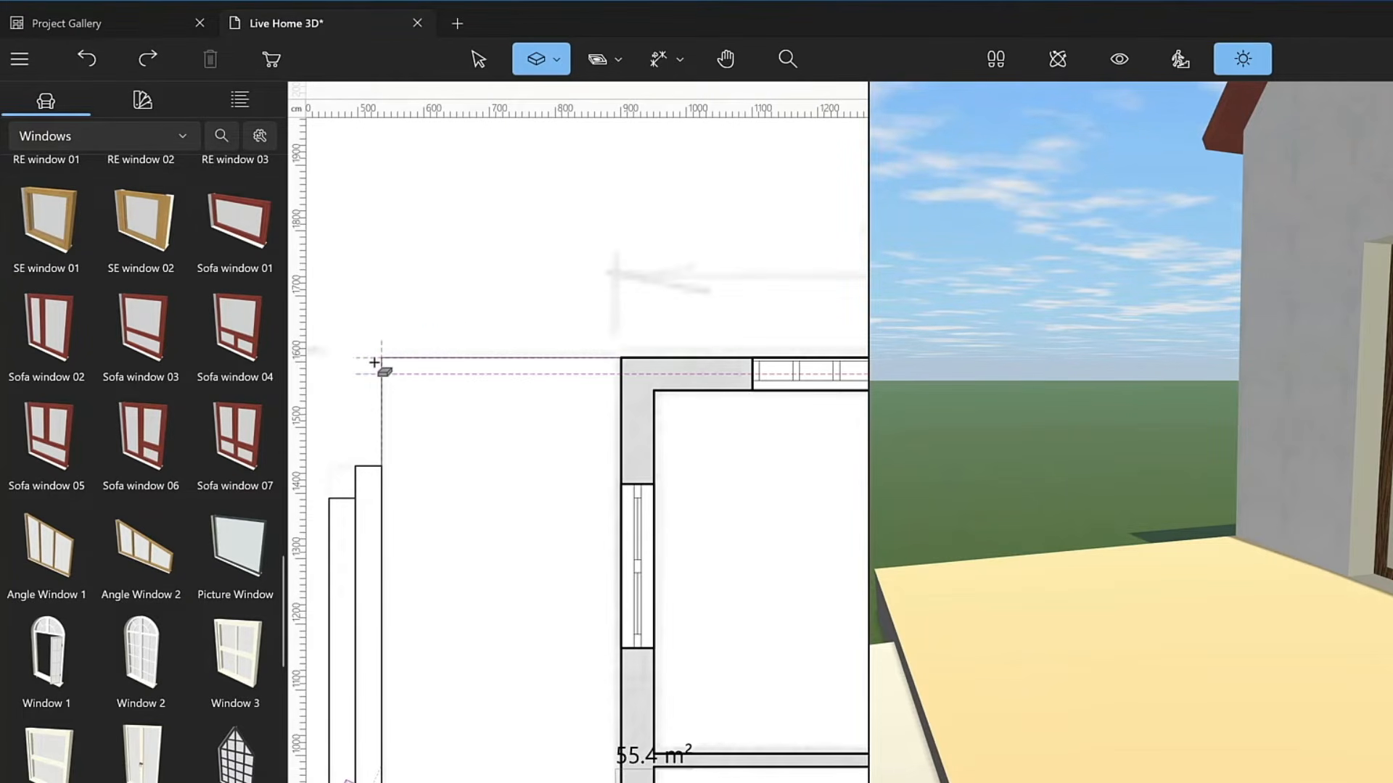
left_click_drag(374, 363, 396, 373)
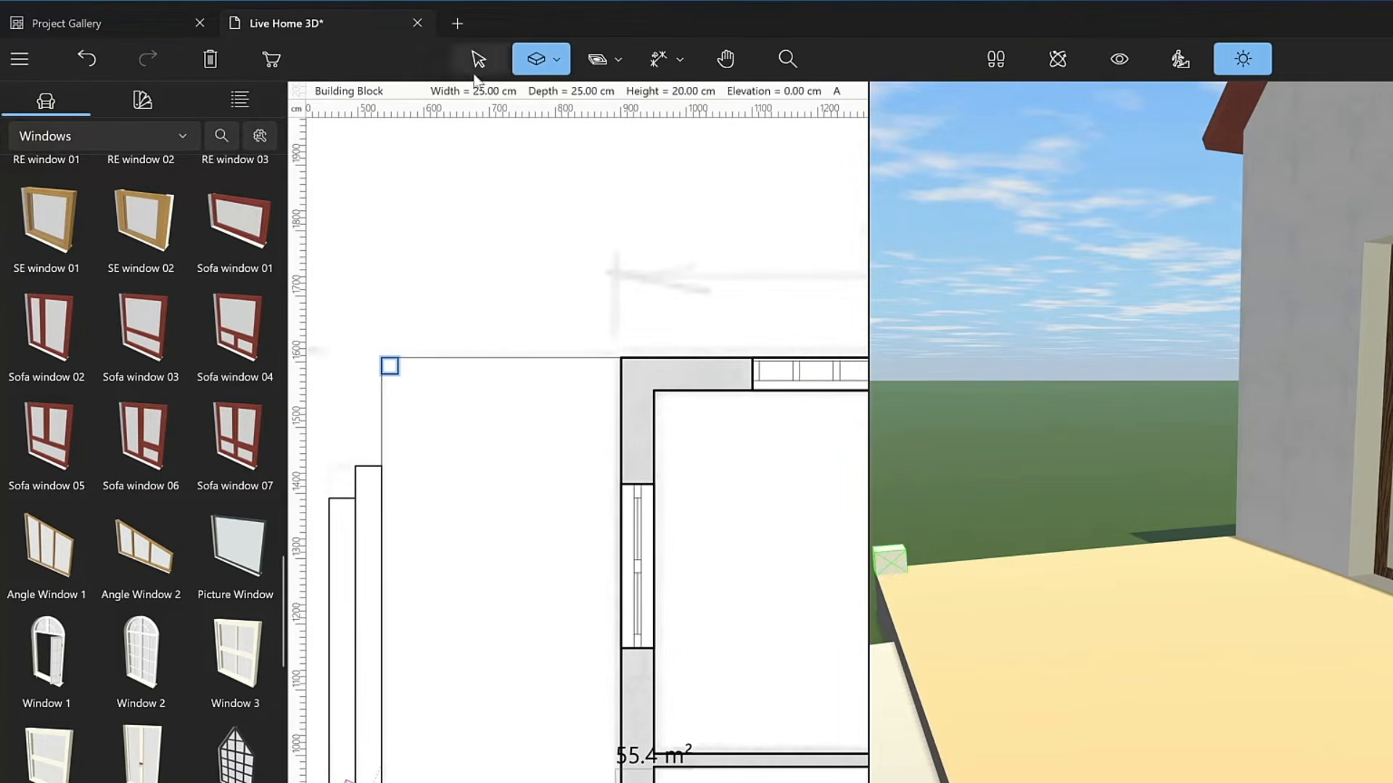
left_click(478, 59)
left_click(1304, 387)
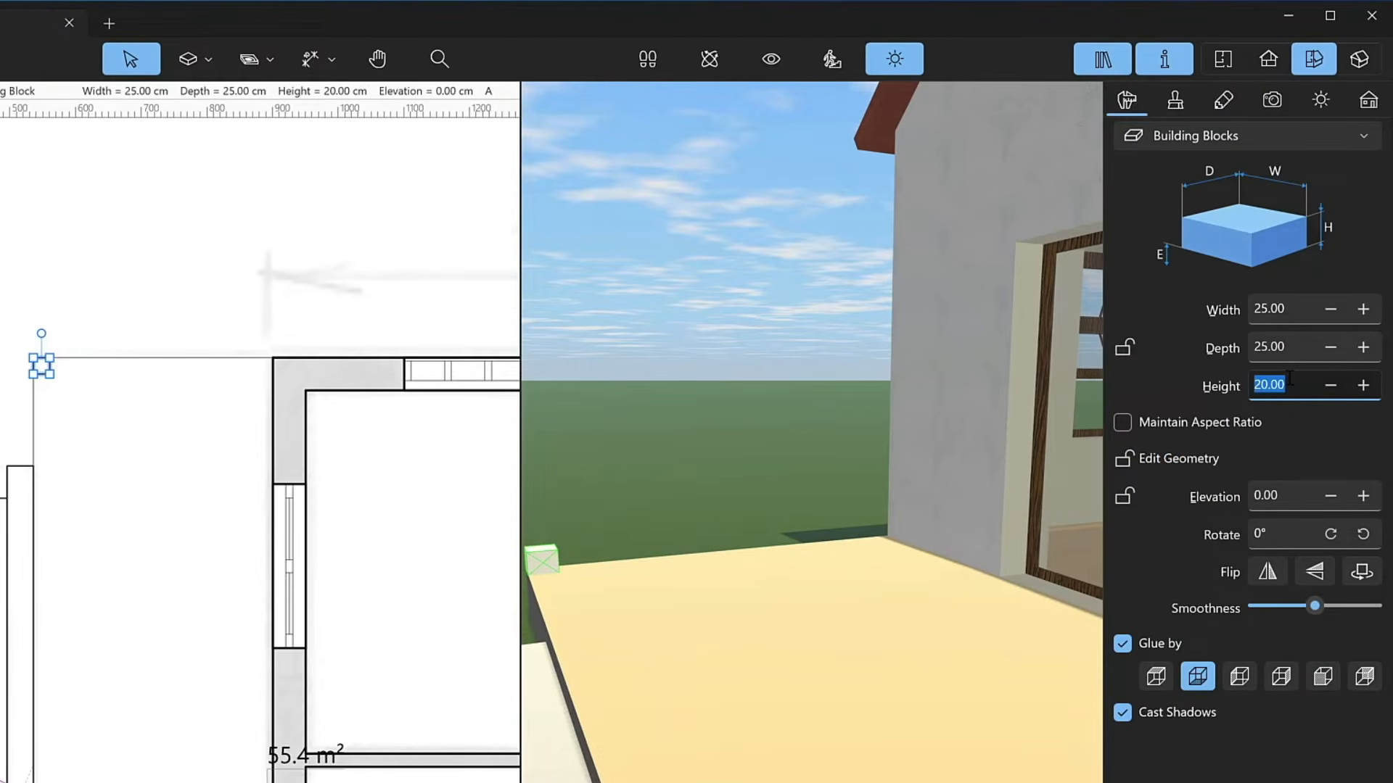
type("80")
key("Return")
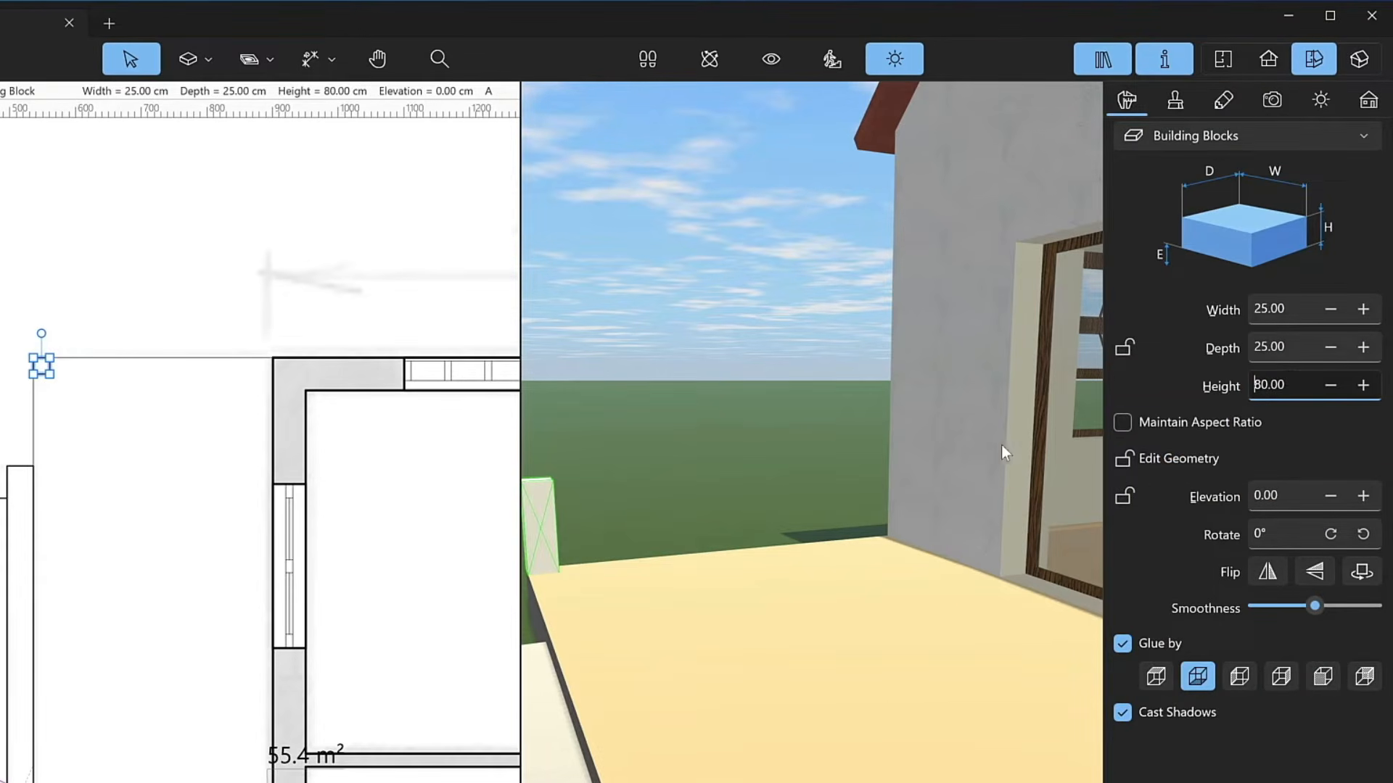
Draw a 365 x 25 cm building block along the terrace edge between the corner post and the house wall, and edit its elevation.
left_click(208, 59)
left_click(193, 334)
left_click_drag(270, 357, 33, 376)
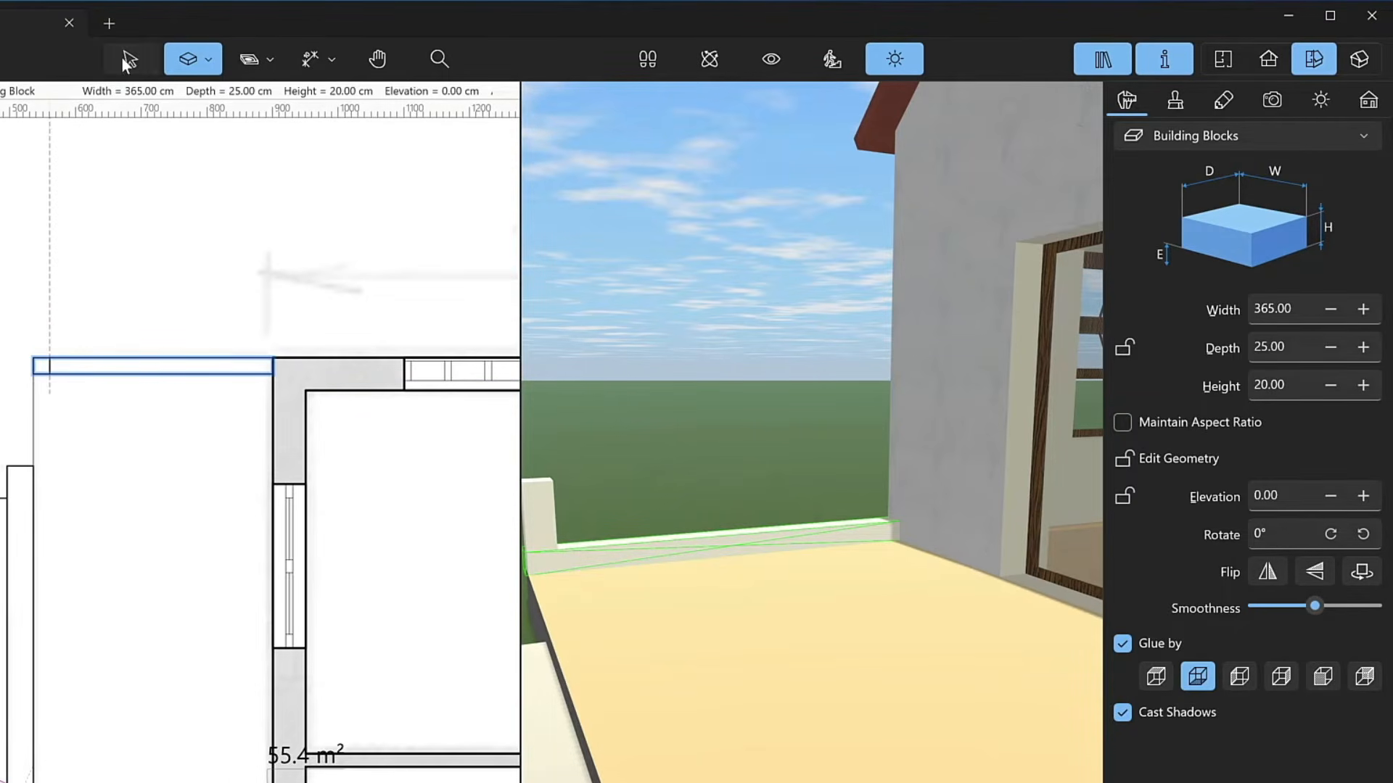
left_click(126, 58)
left_click(1280, 385)
left_click(1276, 501)
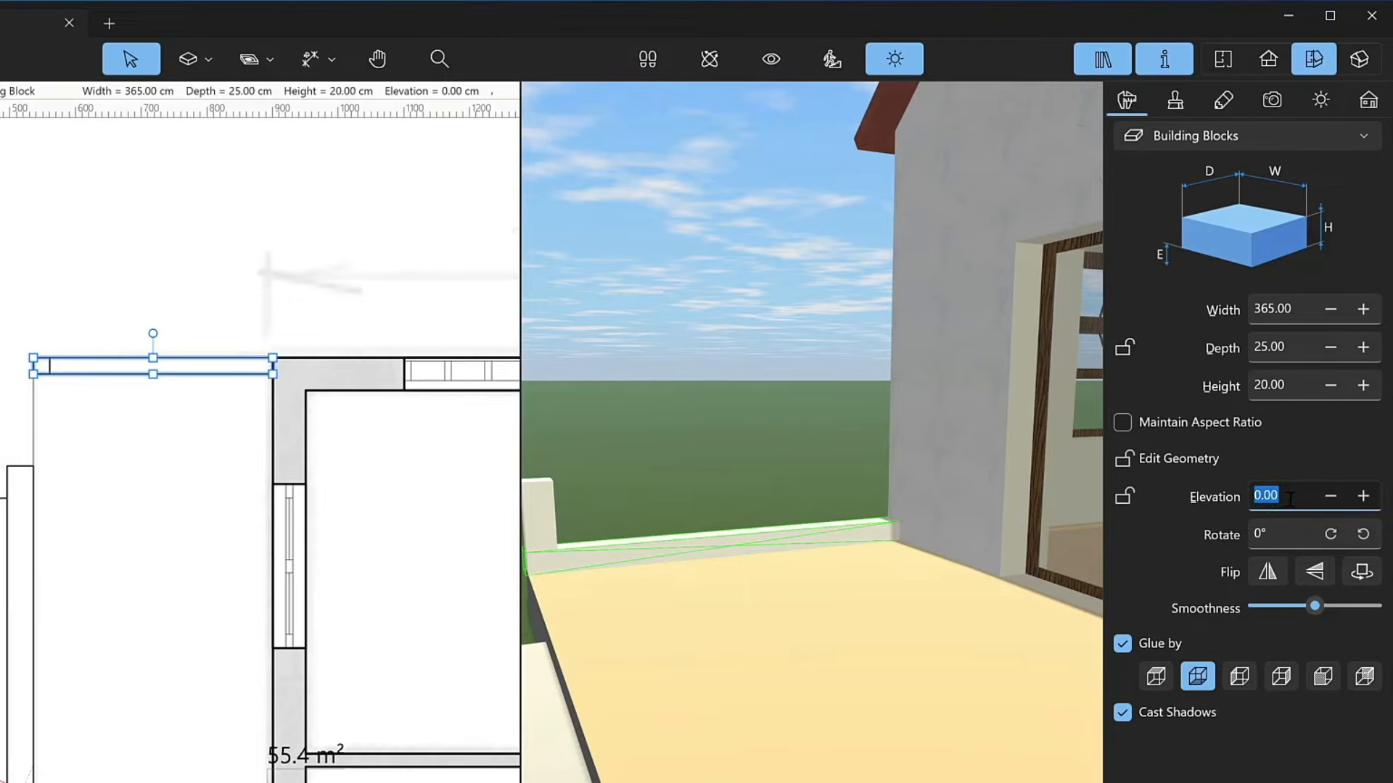
key("BackSpace")
key("Return")
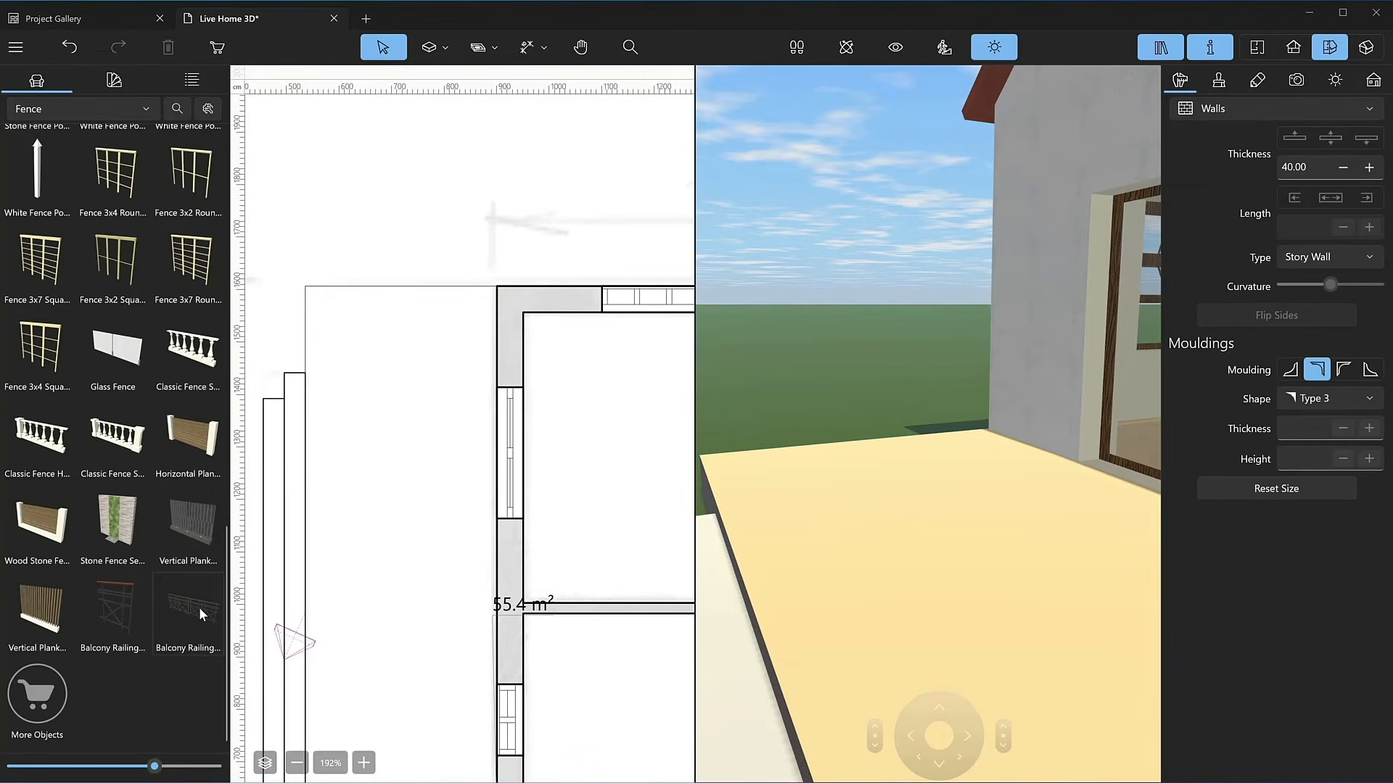
Place a Balcony Railing fence object along the terrace edge between the outer corner and the house wall.
left_click_drag(199, 607, 399, 293)
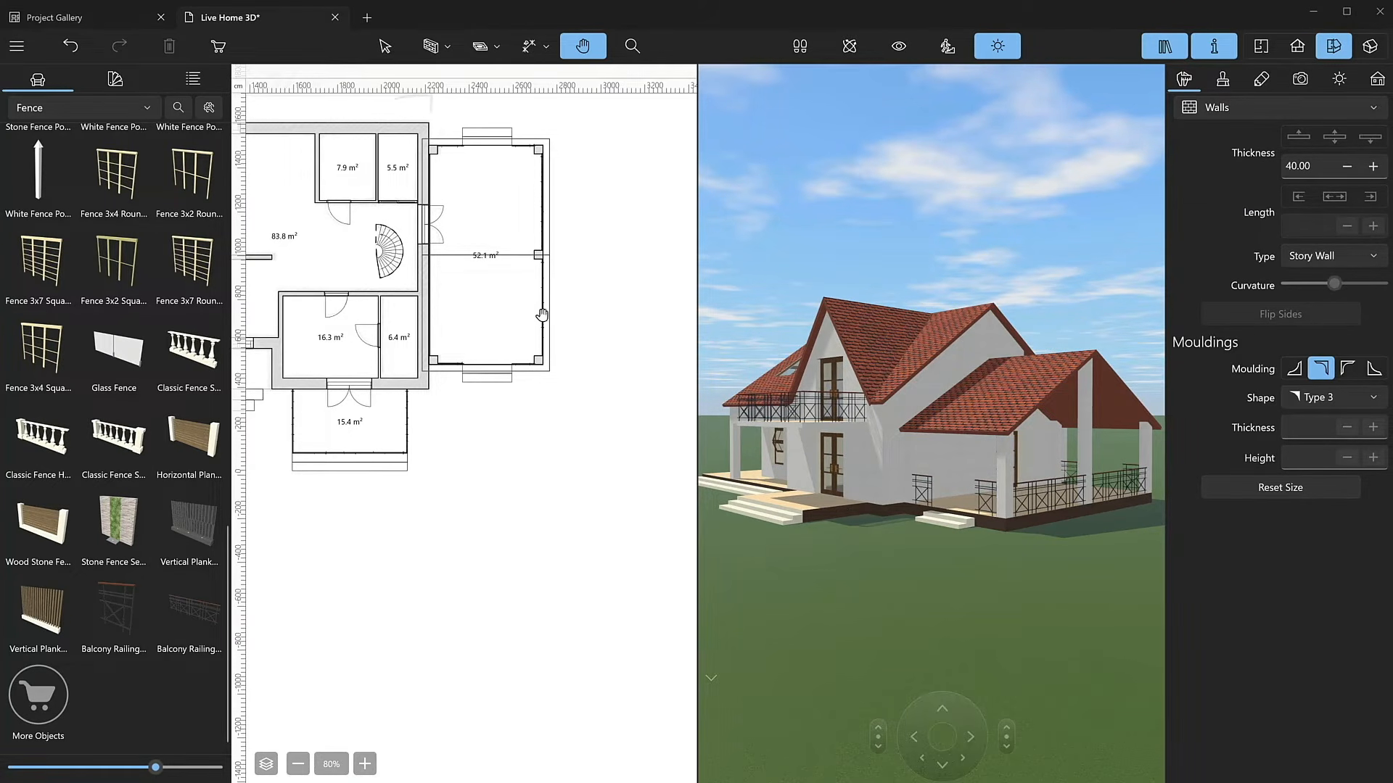
left_click(385, 46)
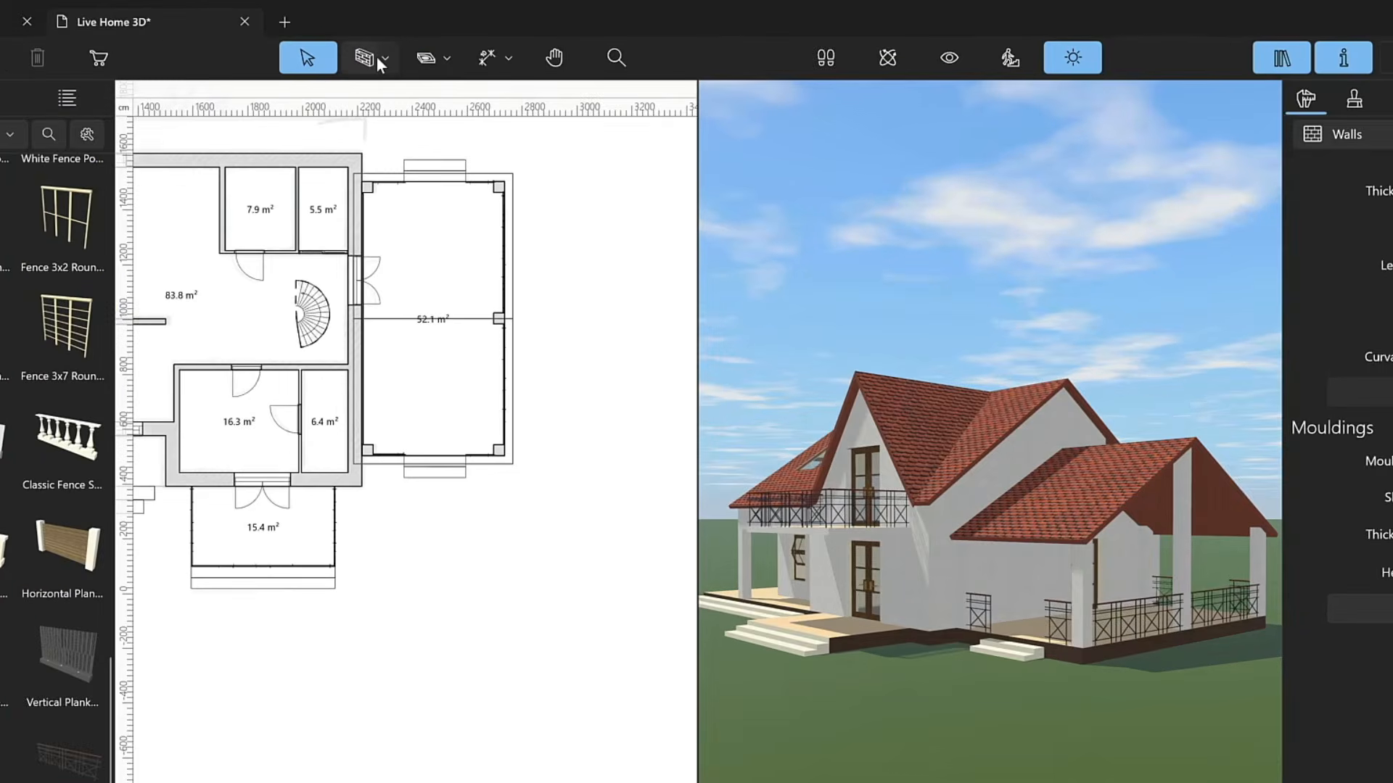
Draw a freestanding straight wall about 745 cm long at an angle of about 21° on the open ground in front of the house.
left_click(441, 45)
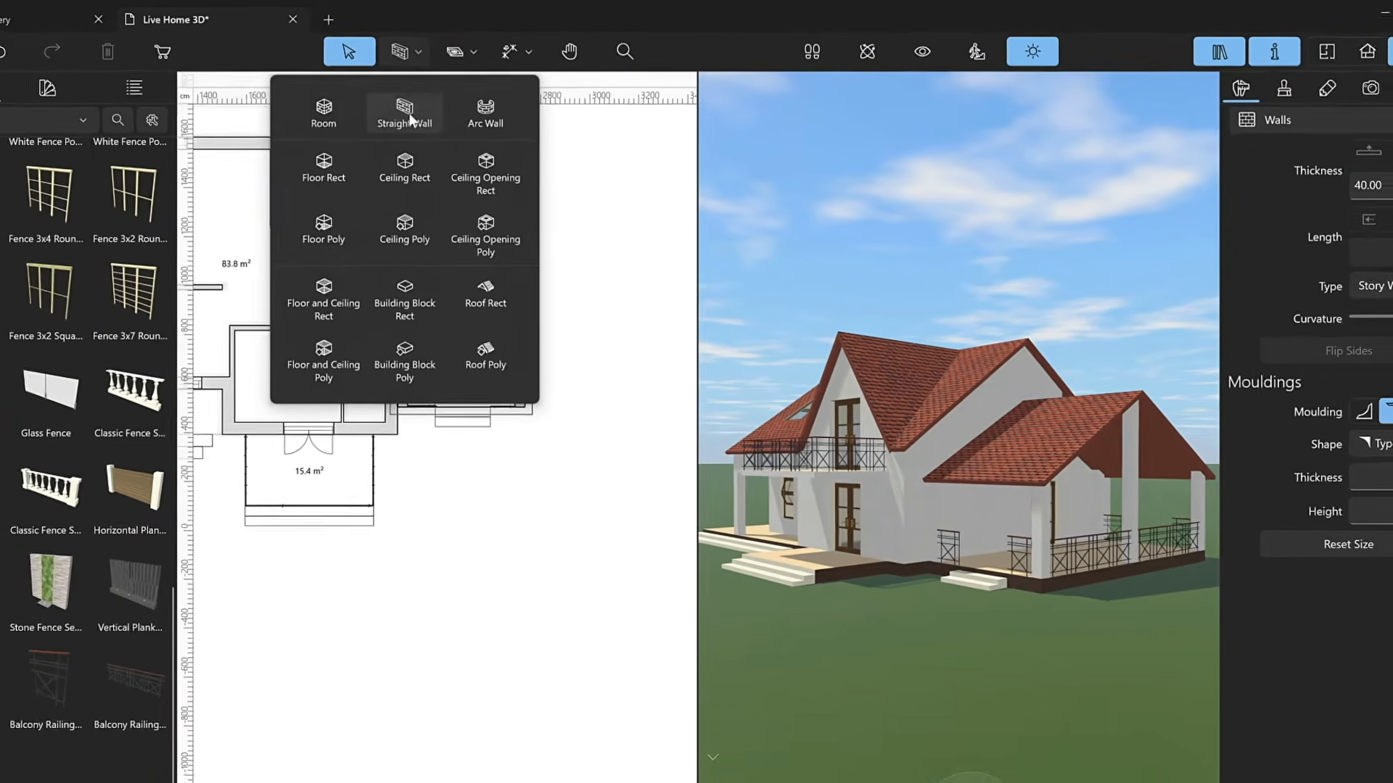
left_click(369, 125)
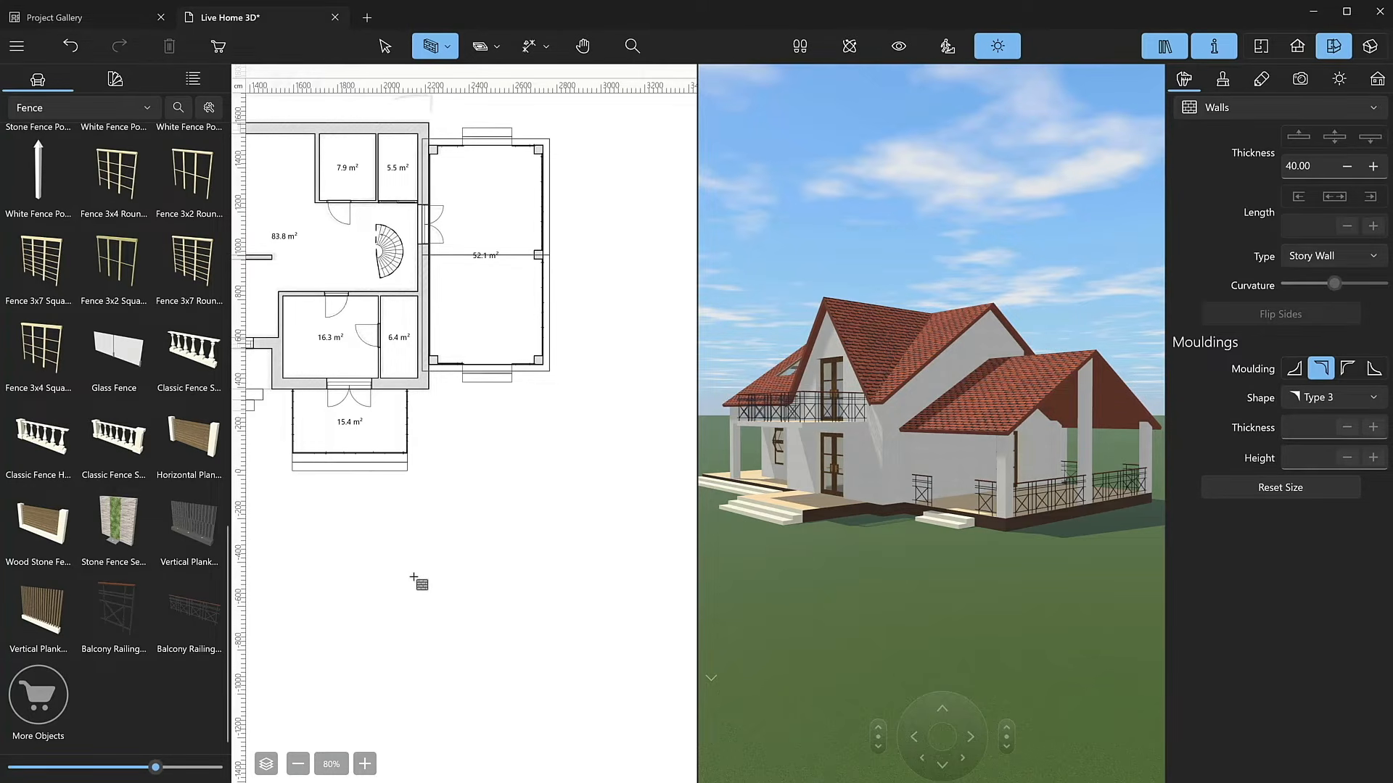
left_click(413, 518)
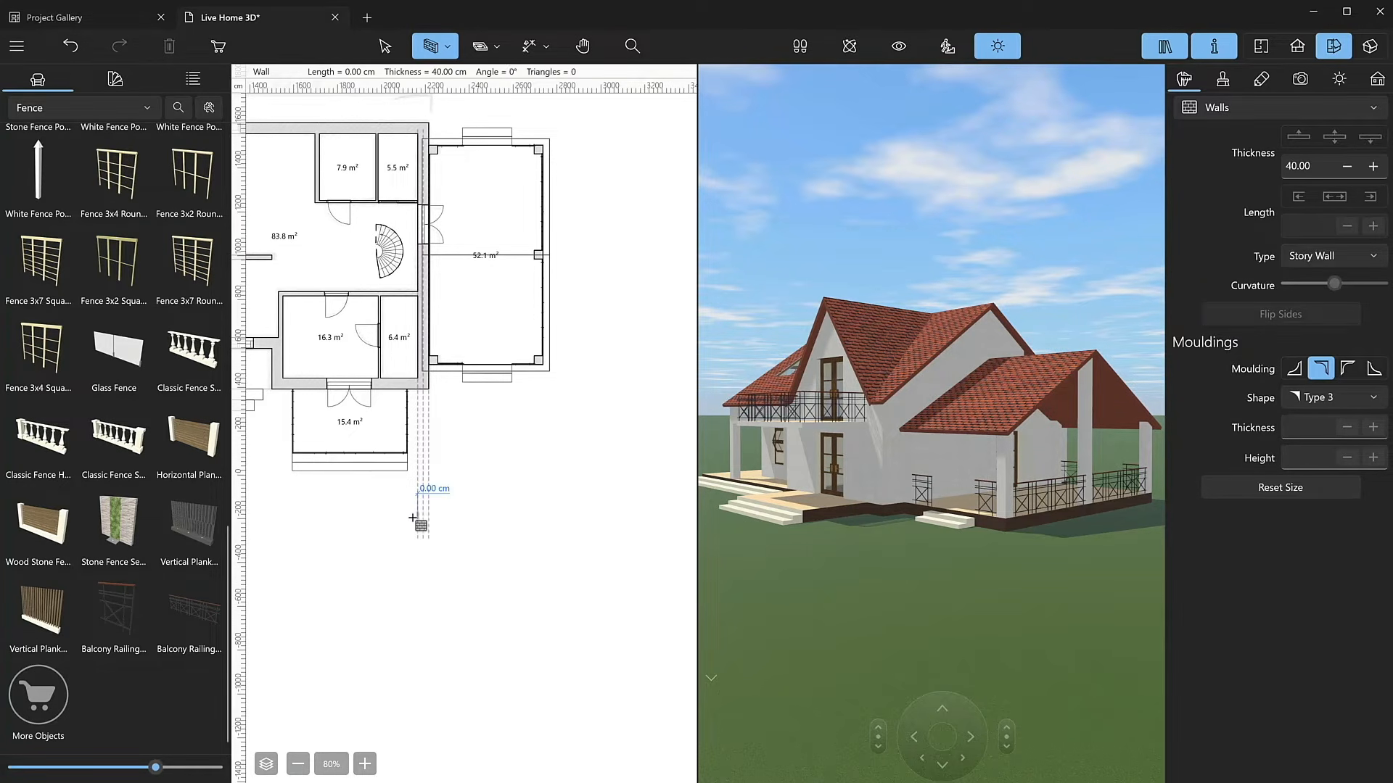
left_click(570, 460)
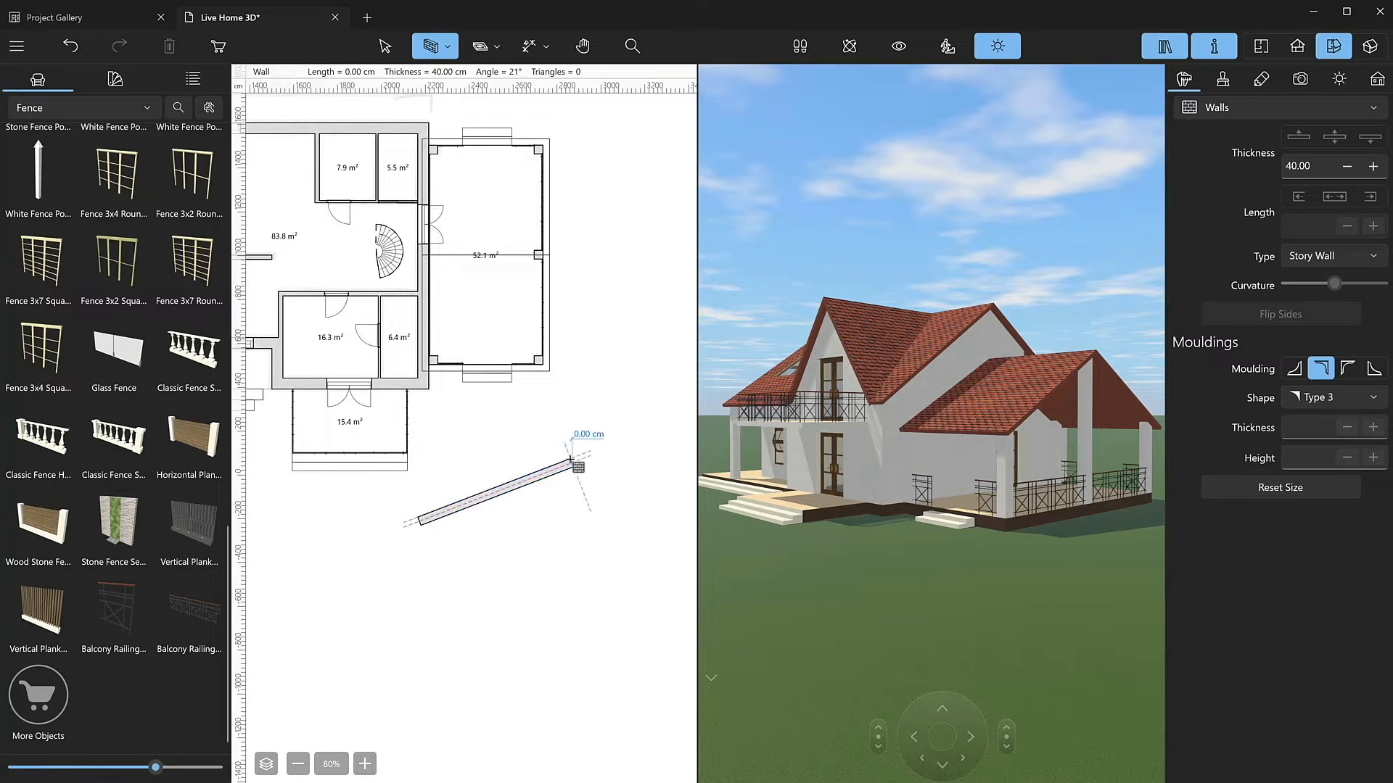
key("Escape")
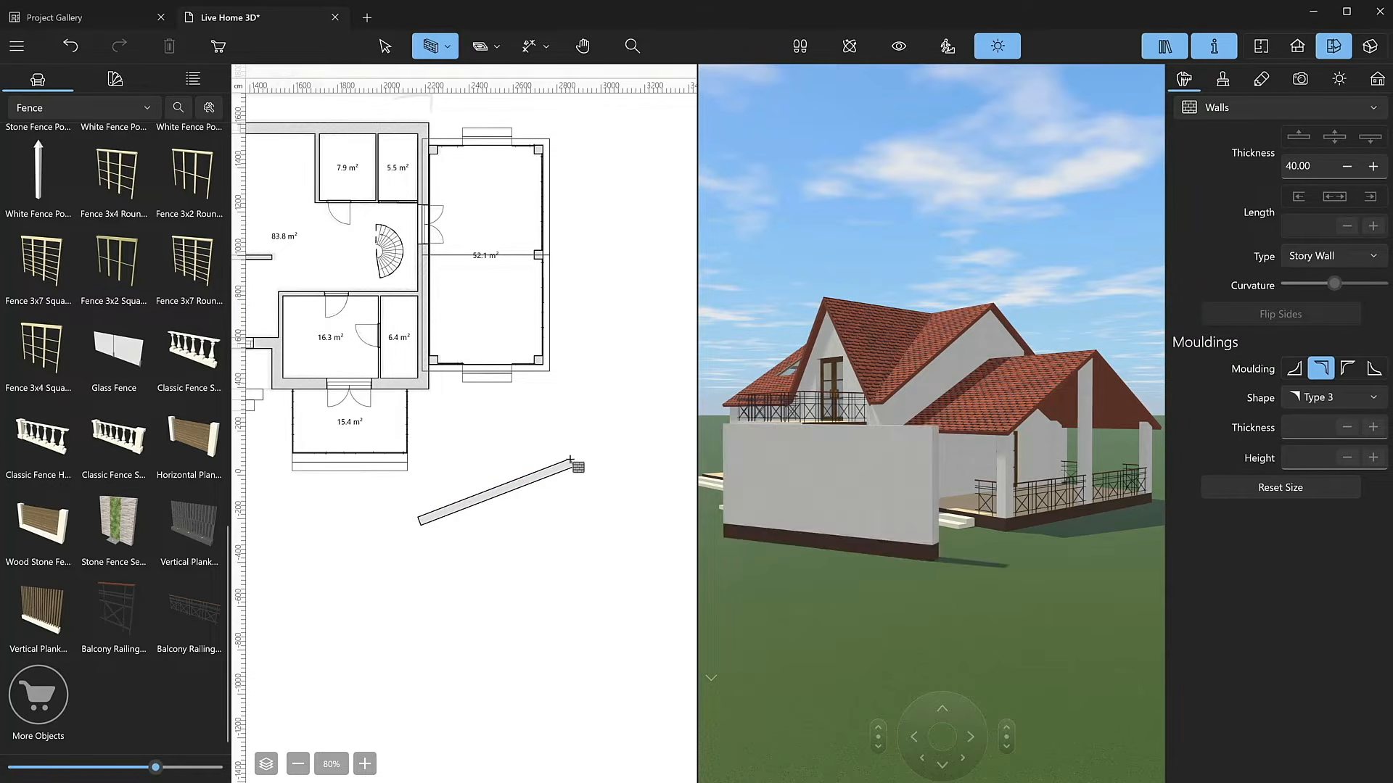
key("Escape")
Change the freestanding wall's type to Curtain Wall and set its elevation to -45 cm.
left_click(513, 483)
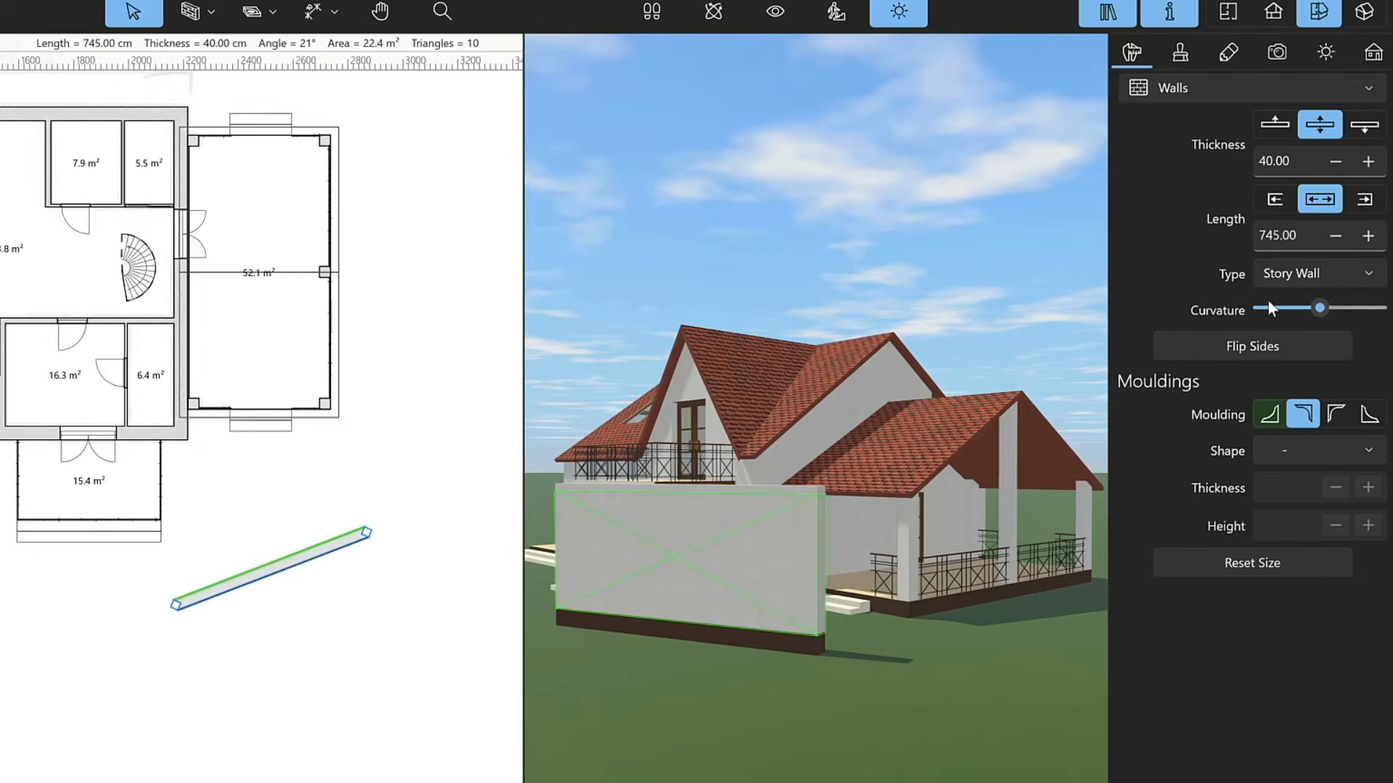
left_click(1309, 253)
left_click(1298, 342)
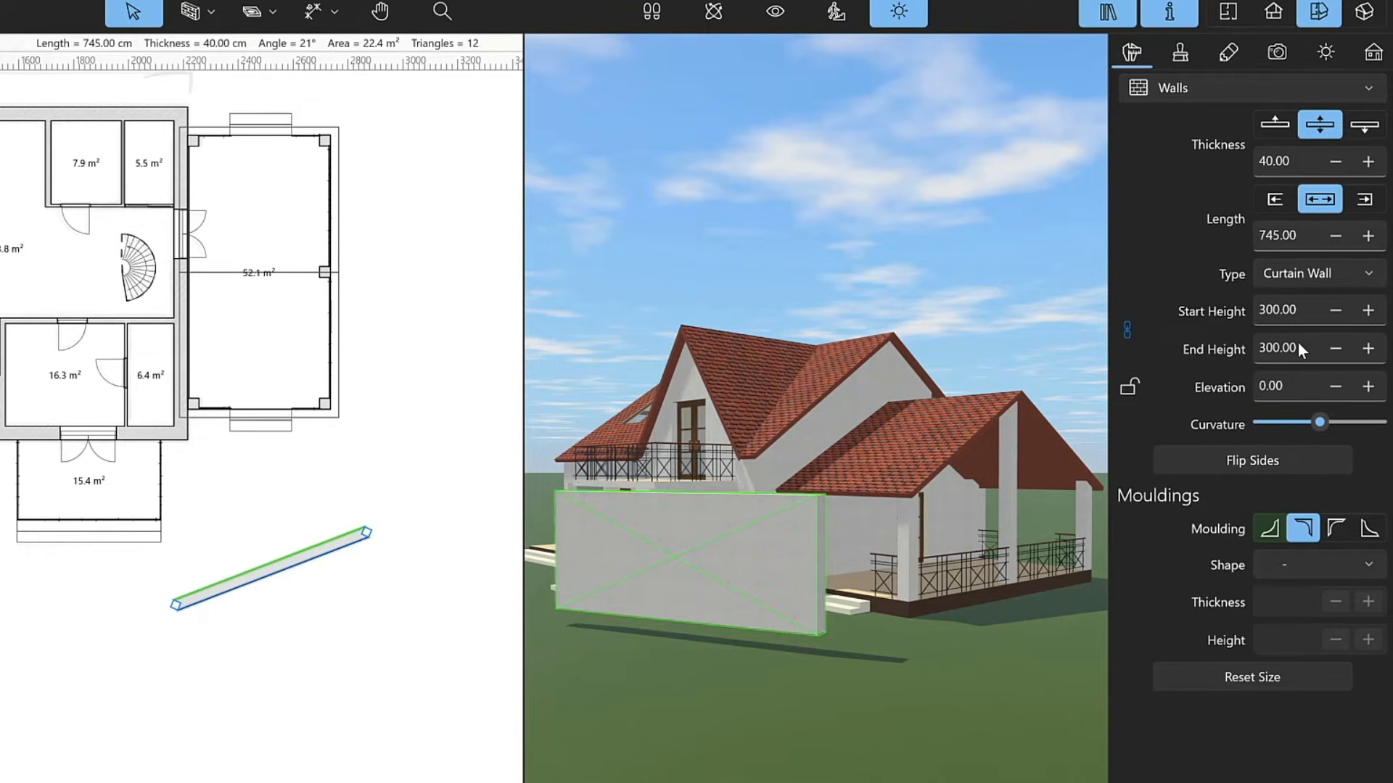
left_click(1294, 386)
key("BackSpace")
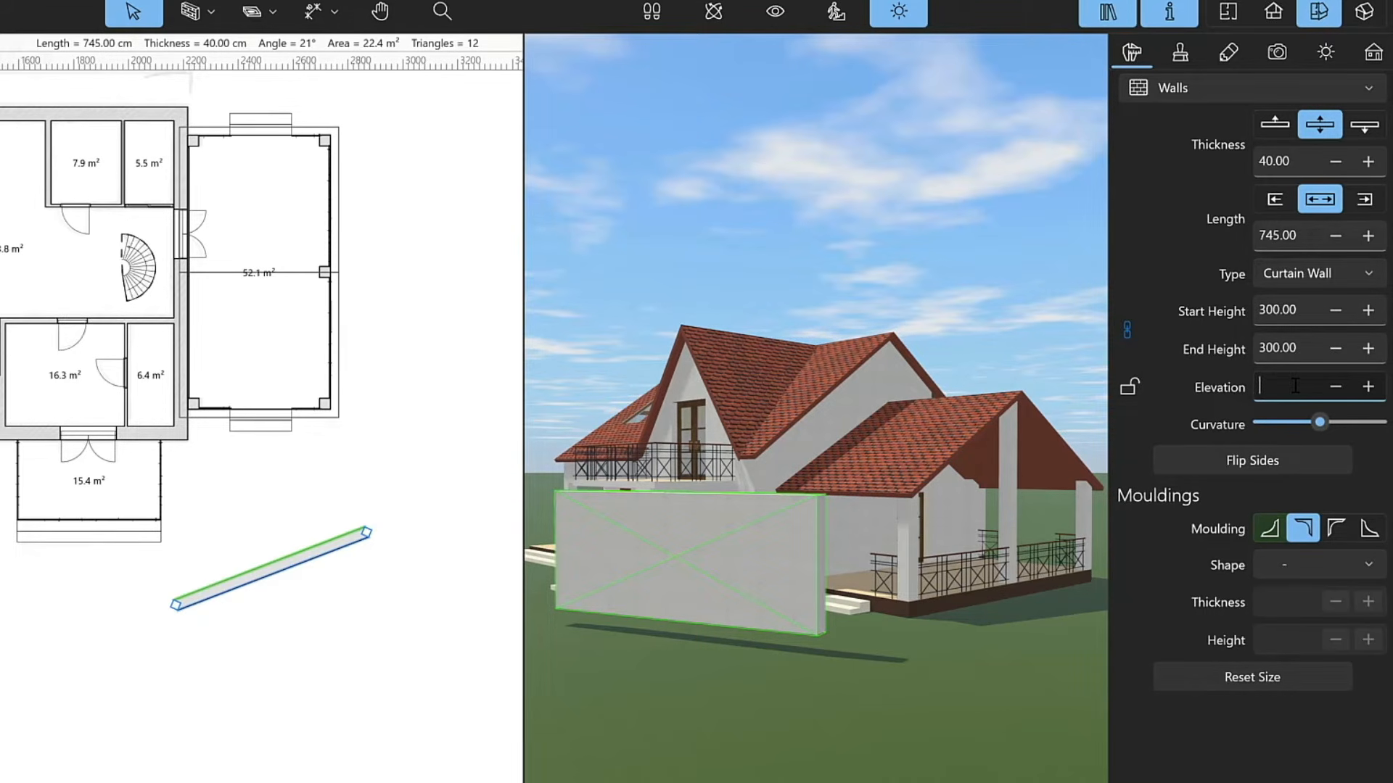
type("-45")
key("Return")
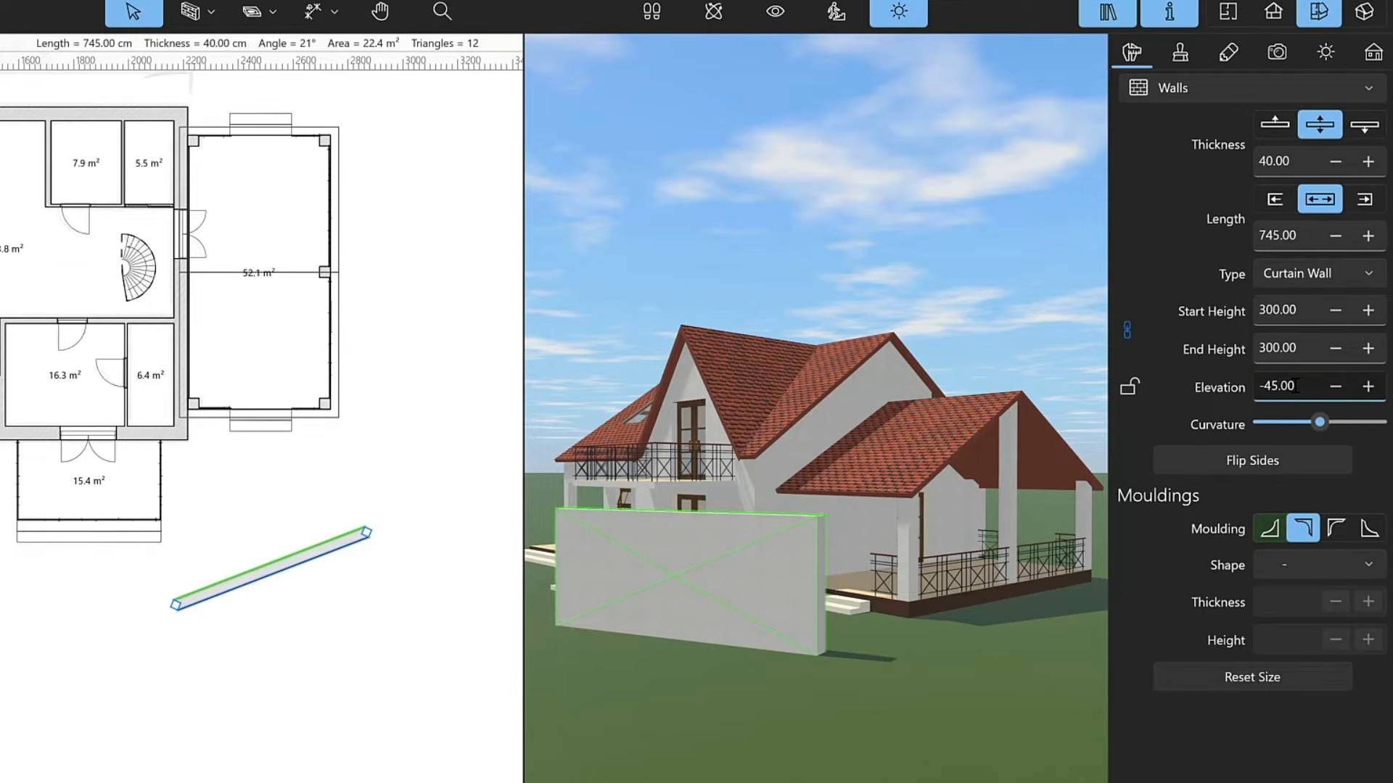
Unlink the curtain wall's start and end heights and set the end height to 227 cm.
left_click(1125, 334)
left_click(1300, 359)
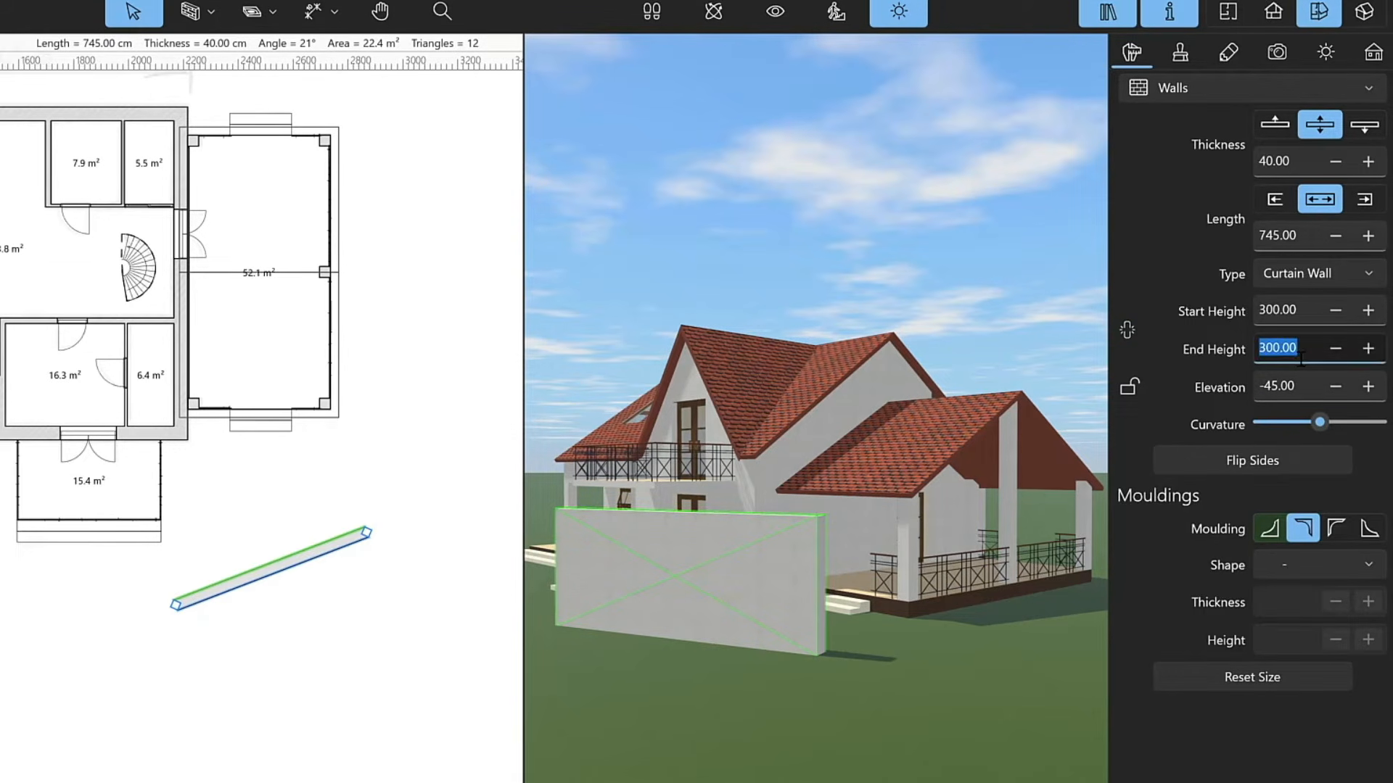
type("227")
key("Return")
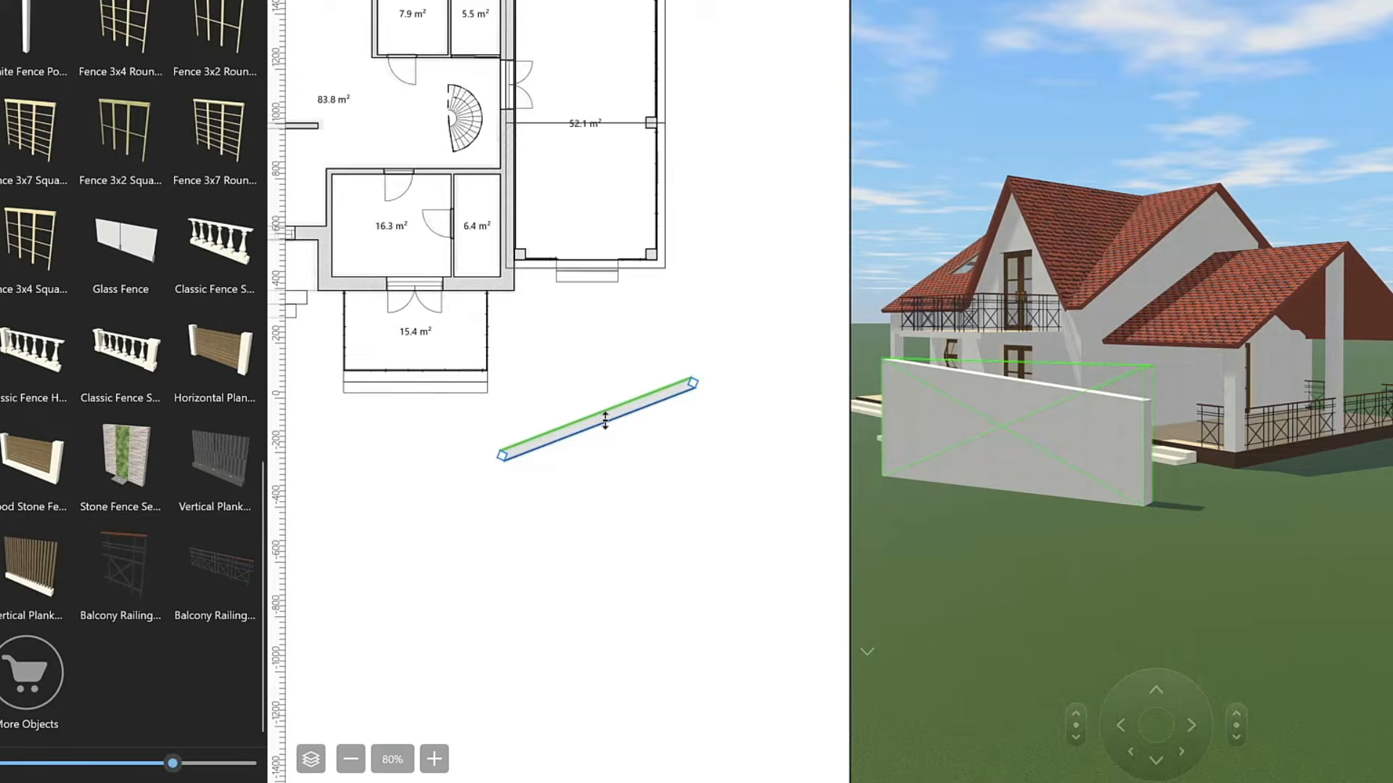
Convert the curtain wall into an arc wall and bend its middle outward, away from the house, into a semicircle.
right_click(605, 419)
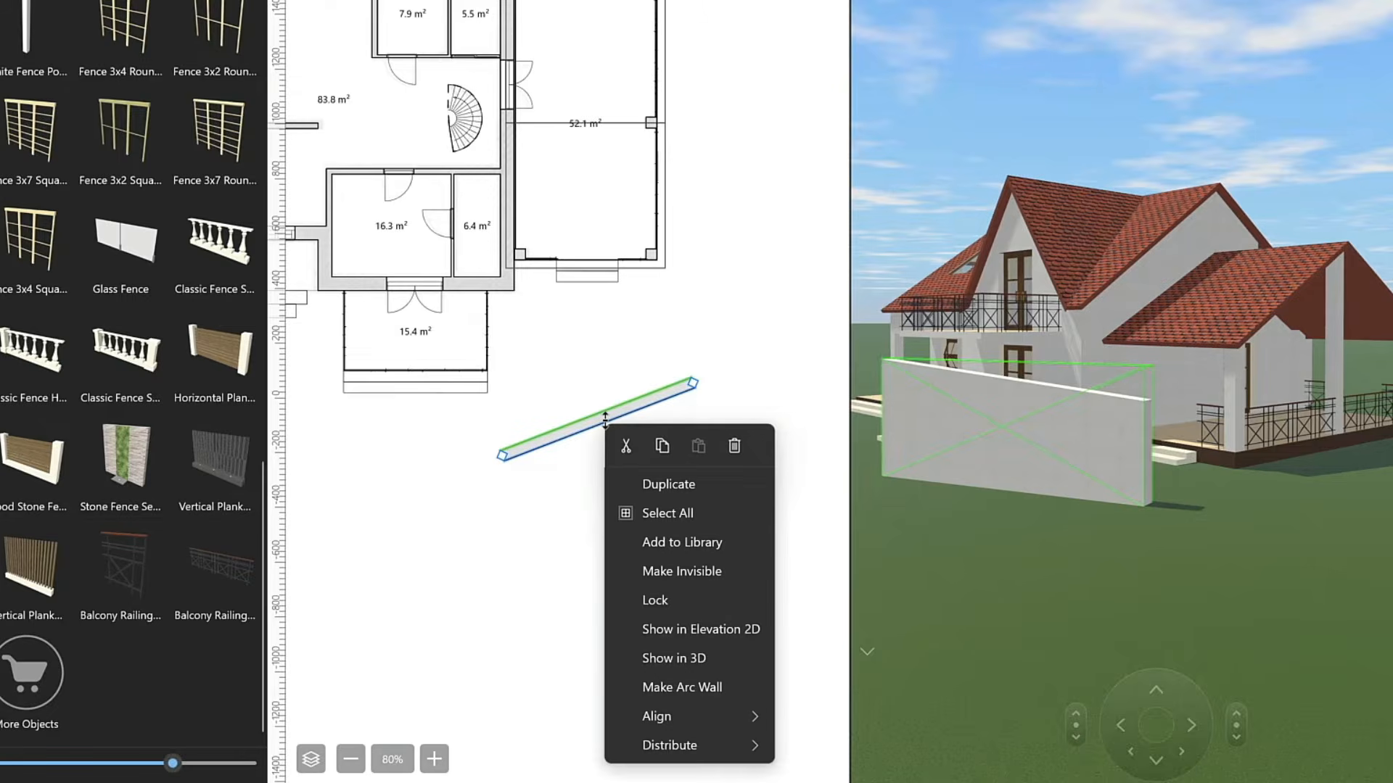
left_click(682, 686)
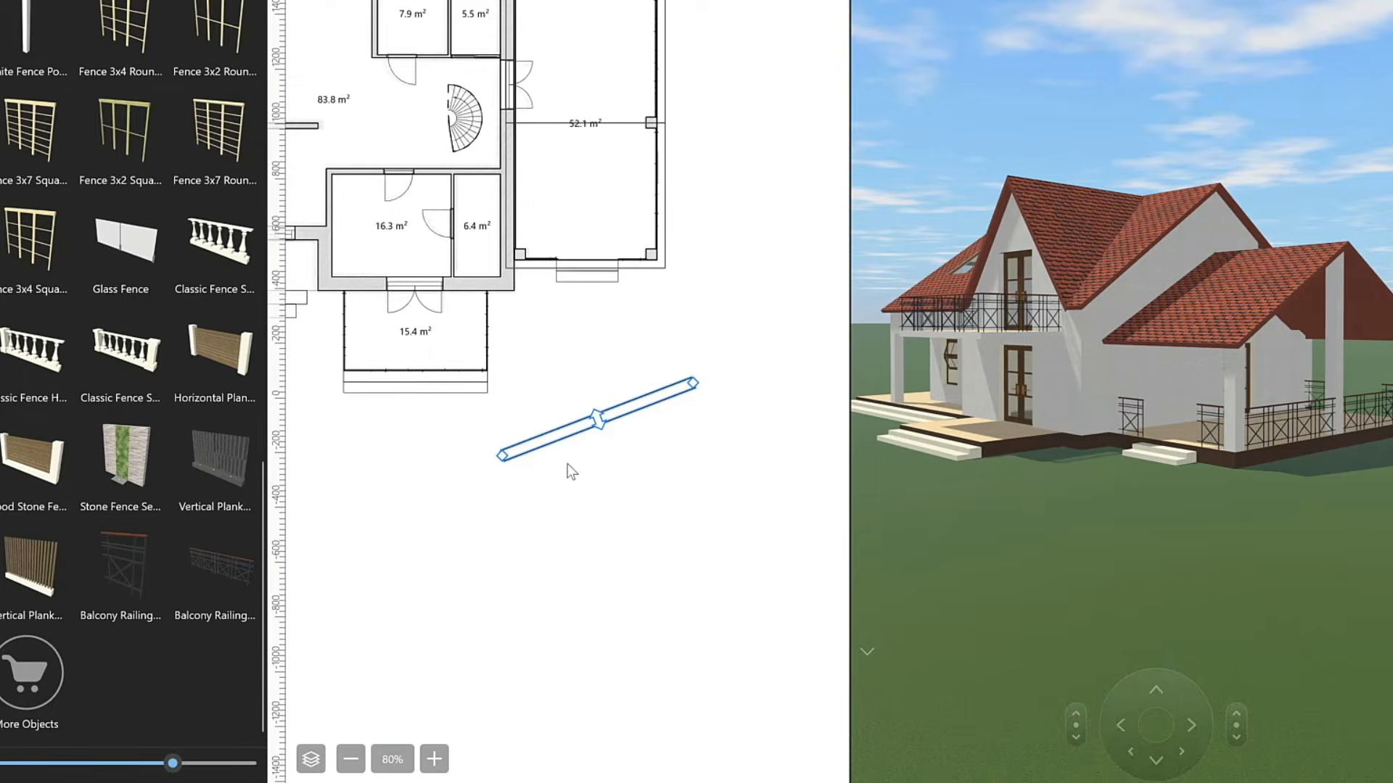
left_click_drag(593, 427, 636, 515)
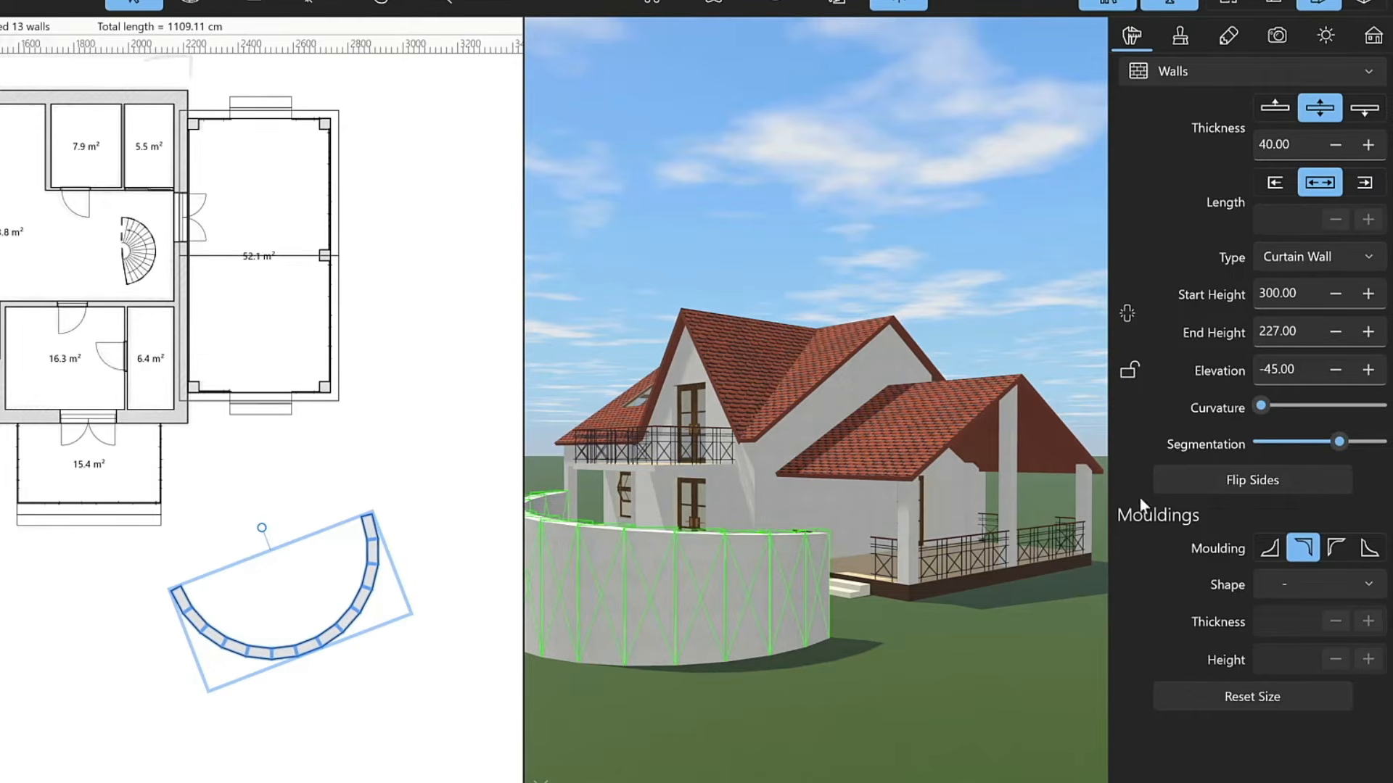
Raise the arc wall's segmentation to the maximum, check the curve in 3D and deselect the wall.
left_click_drag(1339, 441, 1379, 441)
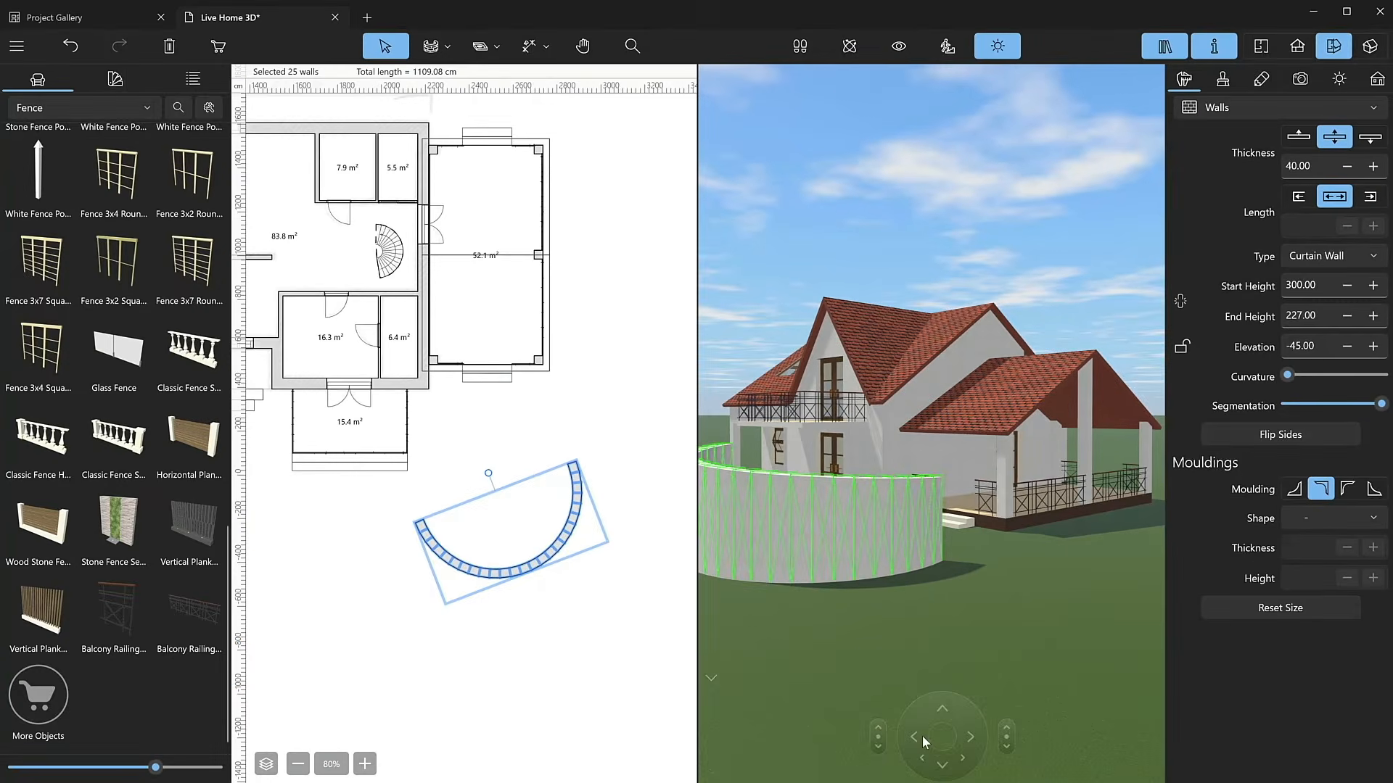
left_click(919, 736)
left_click(918, 734)
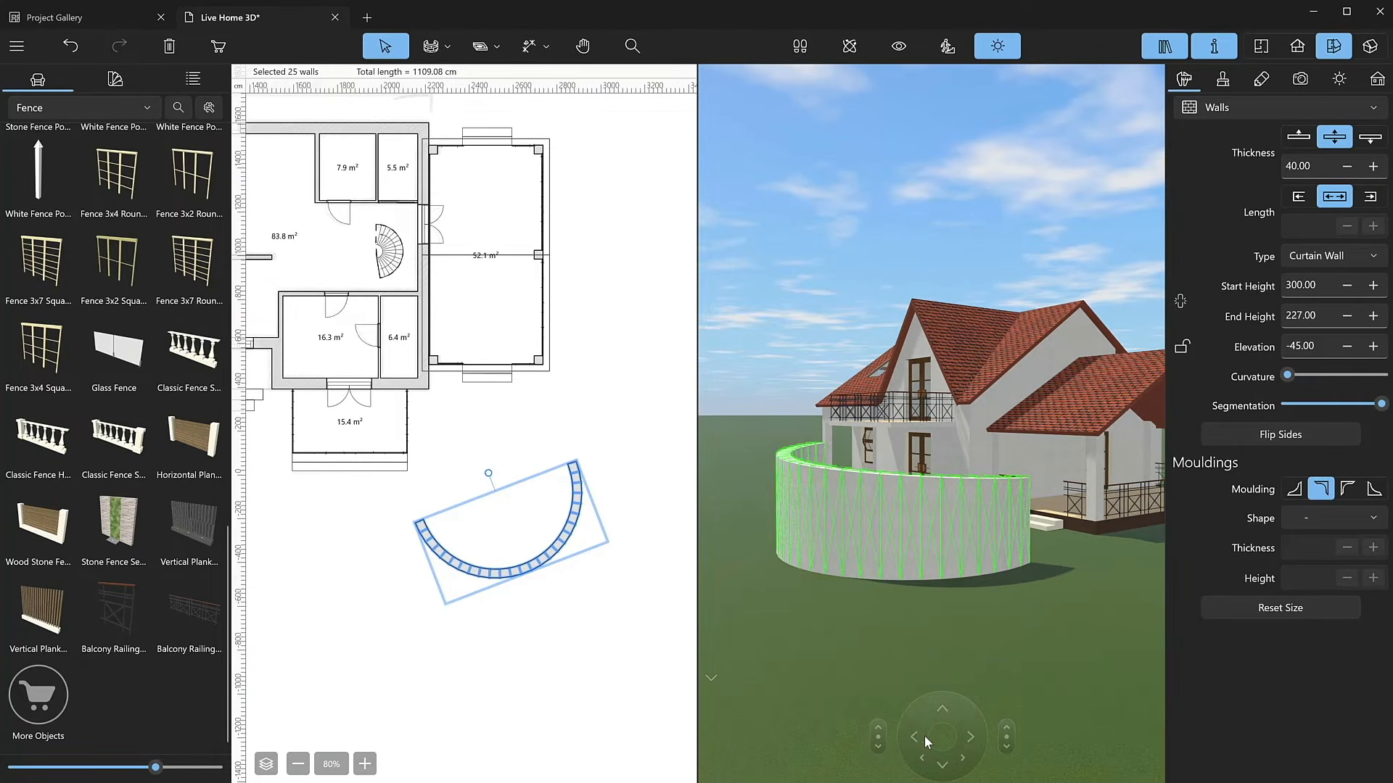
left_click(581, 643)
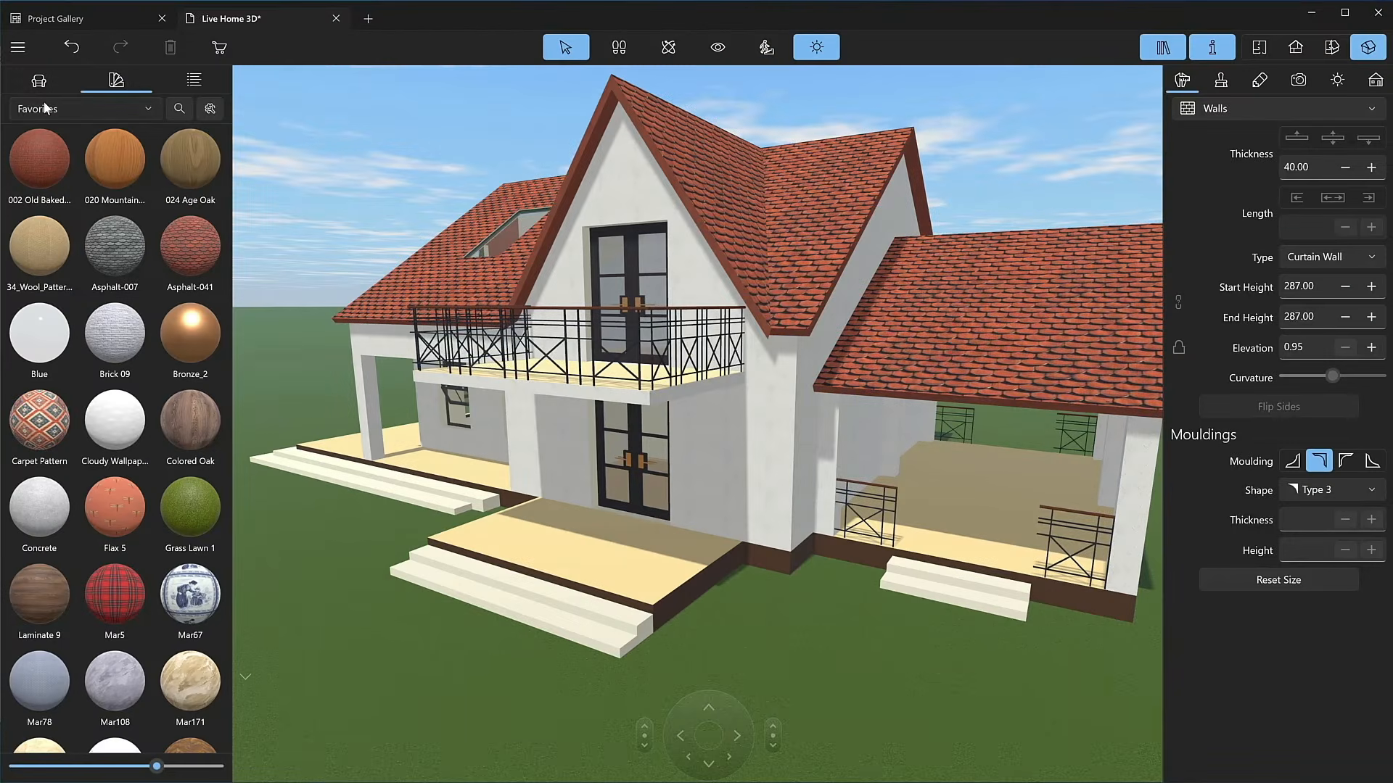
Apply the Wood Planks 8 material from the Wood category to the upper gable wall around the balcony doors and the adjoining wall section.
left_click(45, 107)
scroll(63, 155, "down", 5)
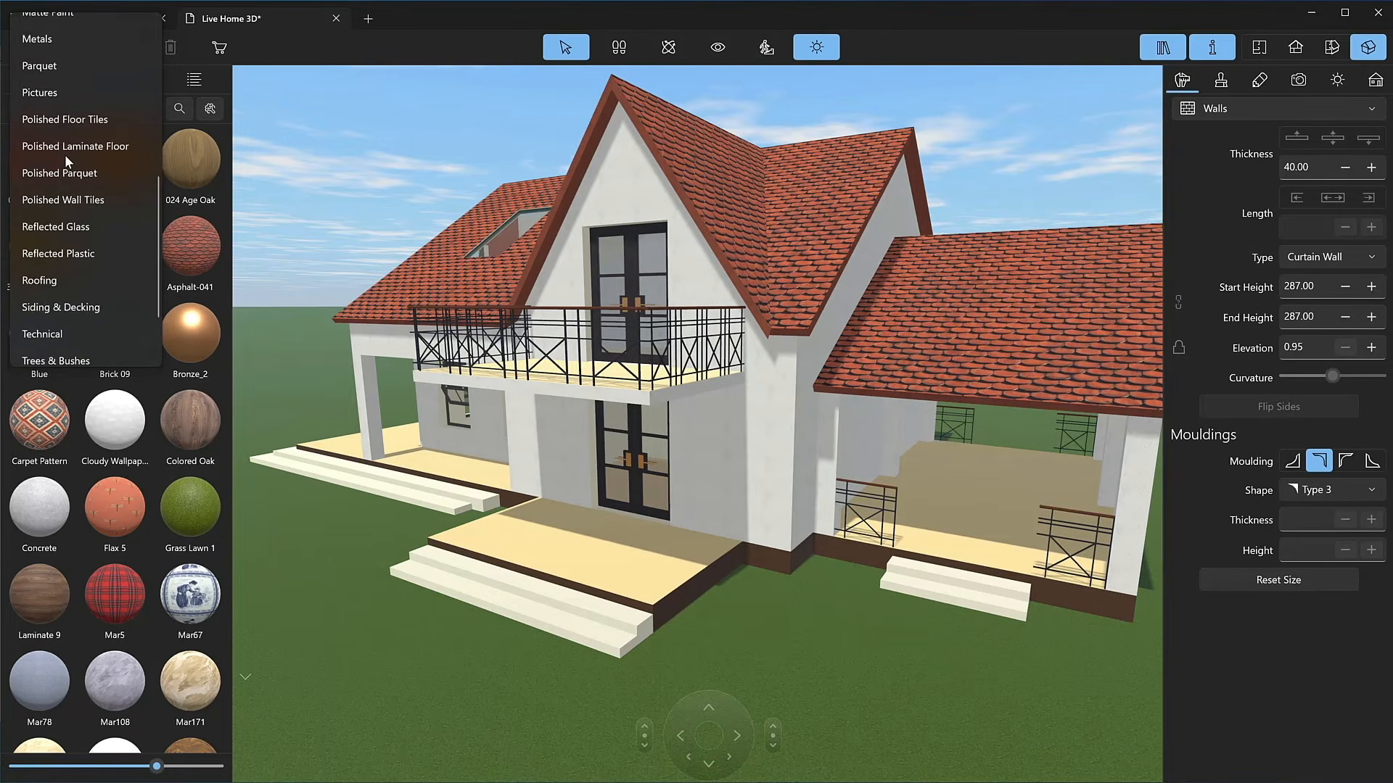
scroll(64, 154, "down", 3)
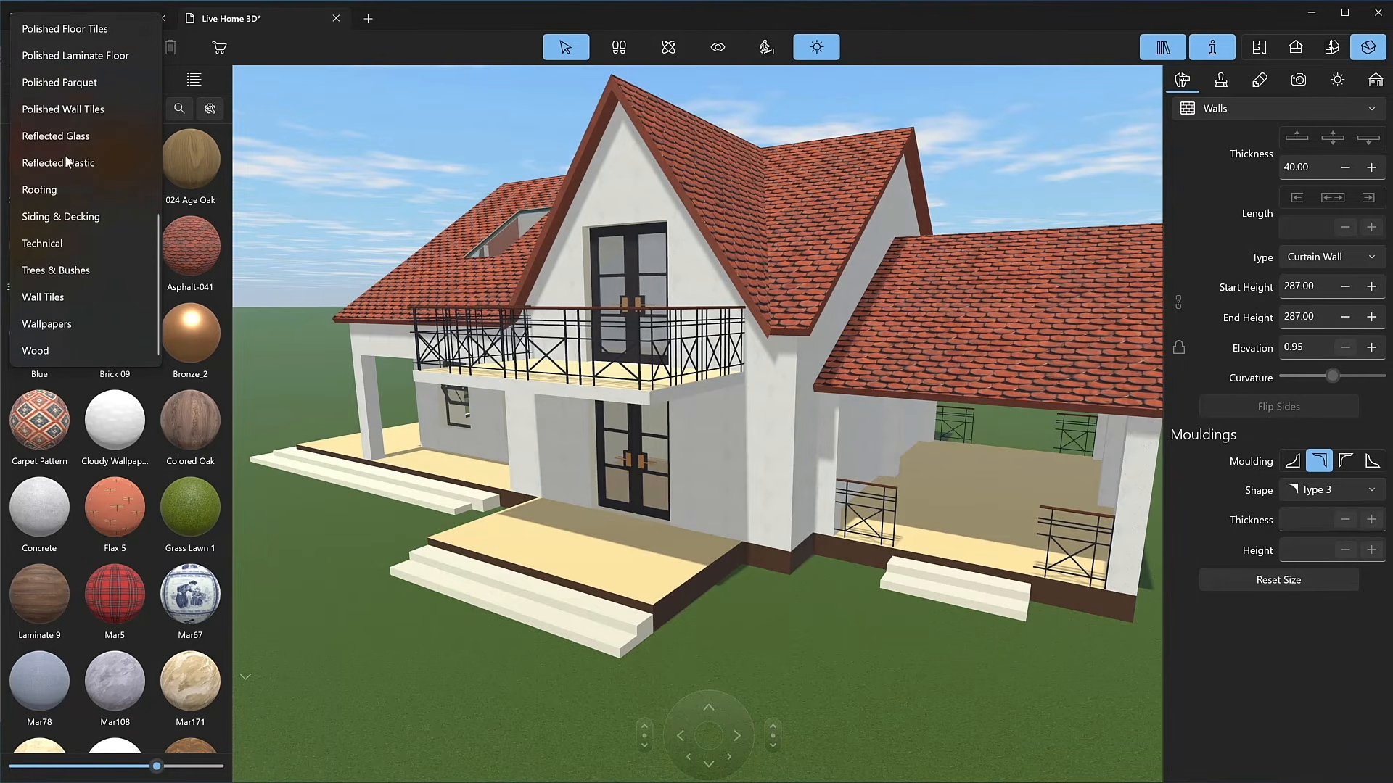
left_click(71, 348)
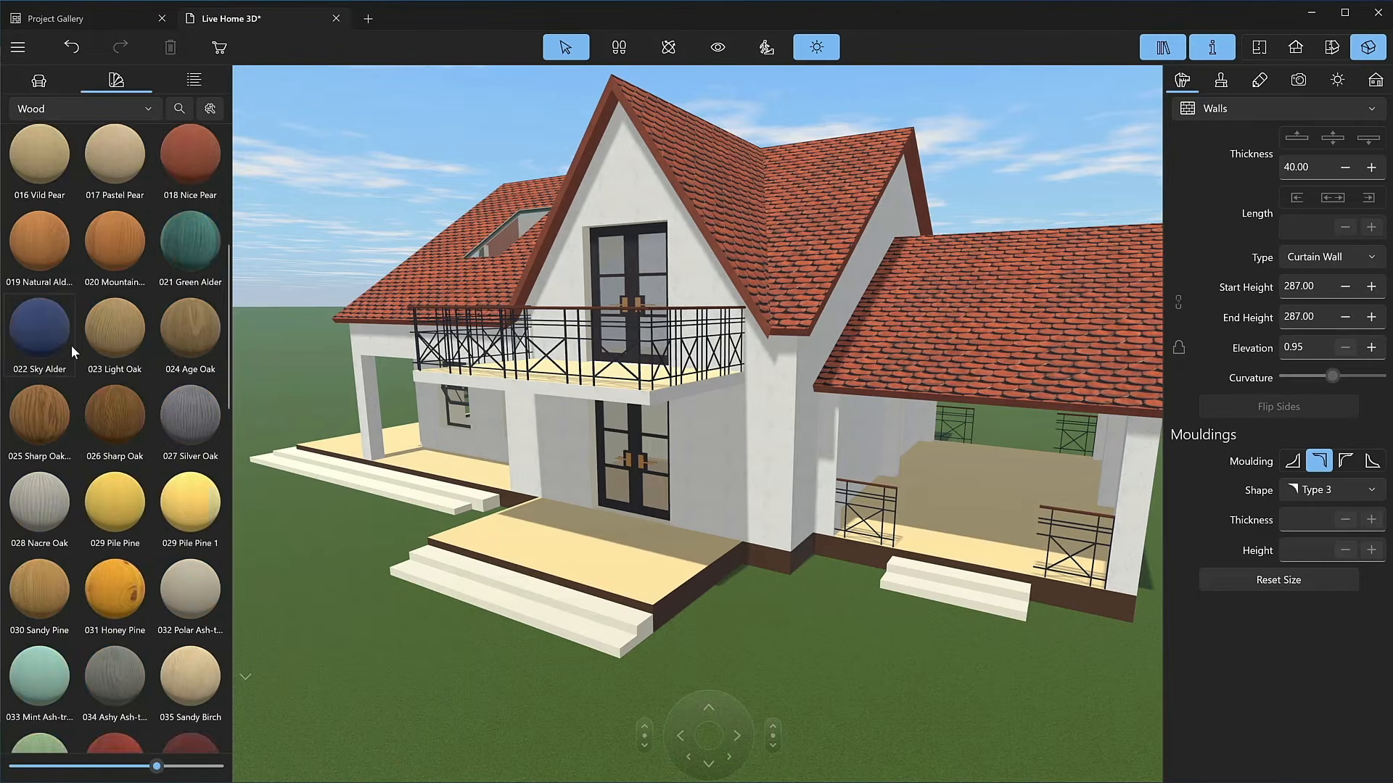
scroll(71, 345, "down", 15)
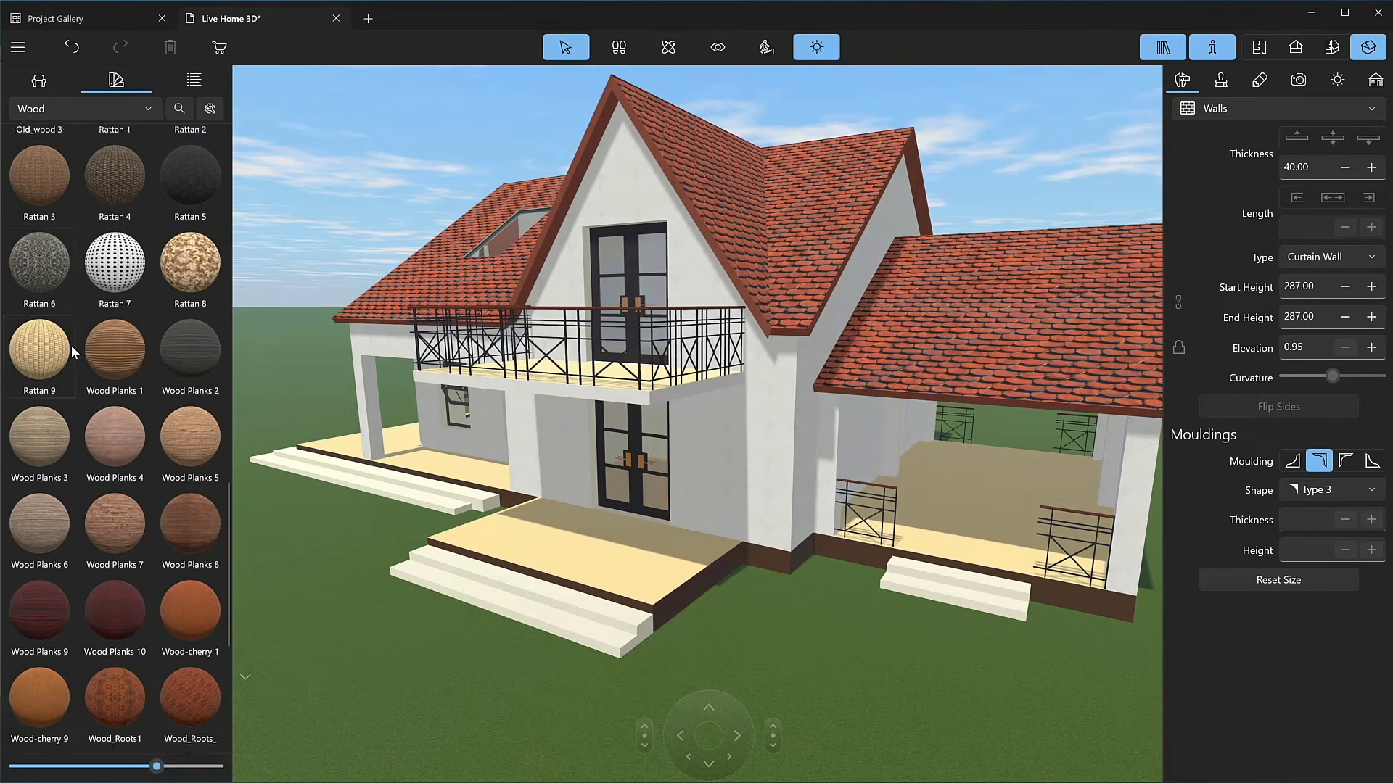
scroll(71, 345, "down", 1)
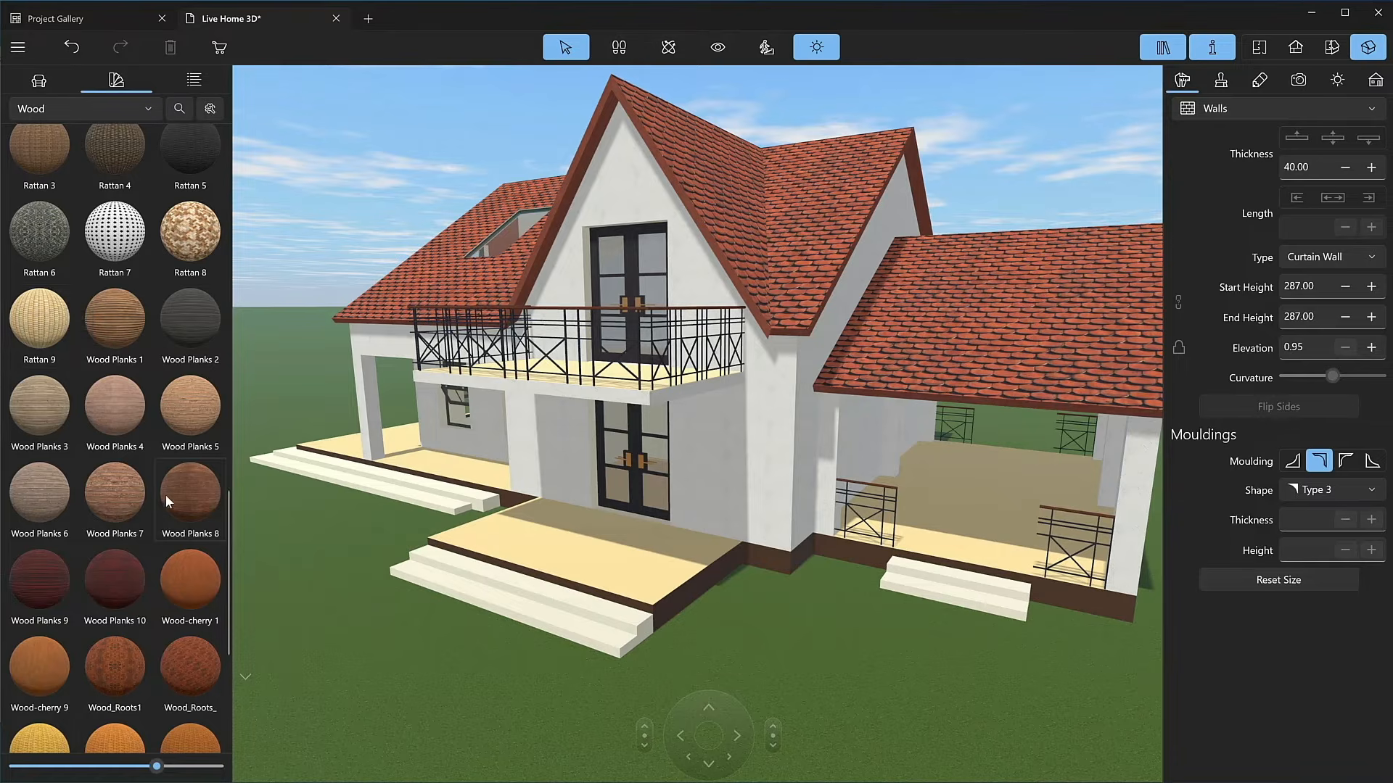
left_click_drag(208, 479, 694, 276)
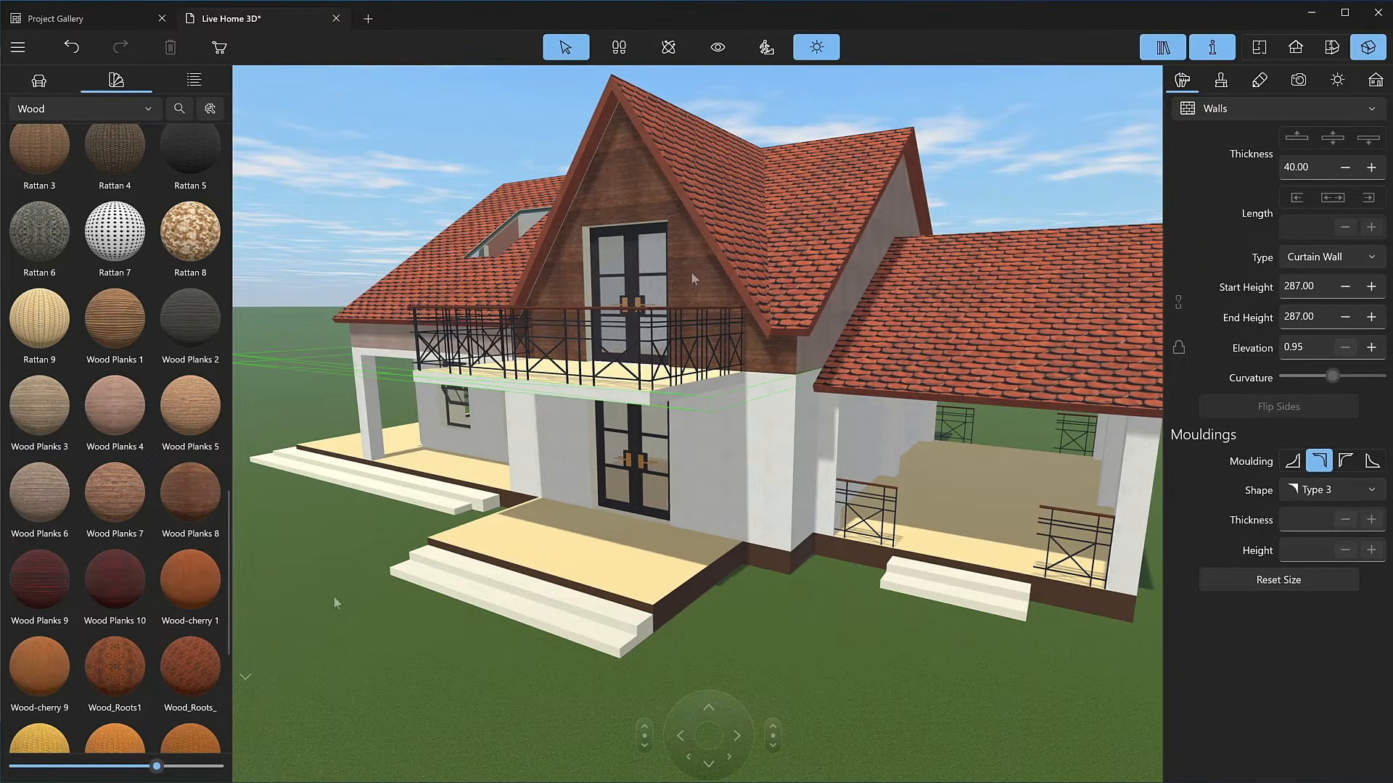
left_click_drag(191, 510, 750, 385)
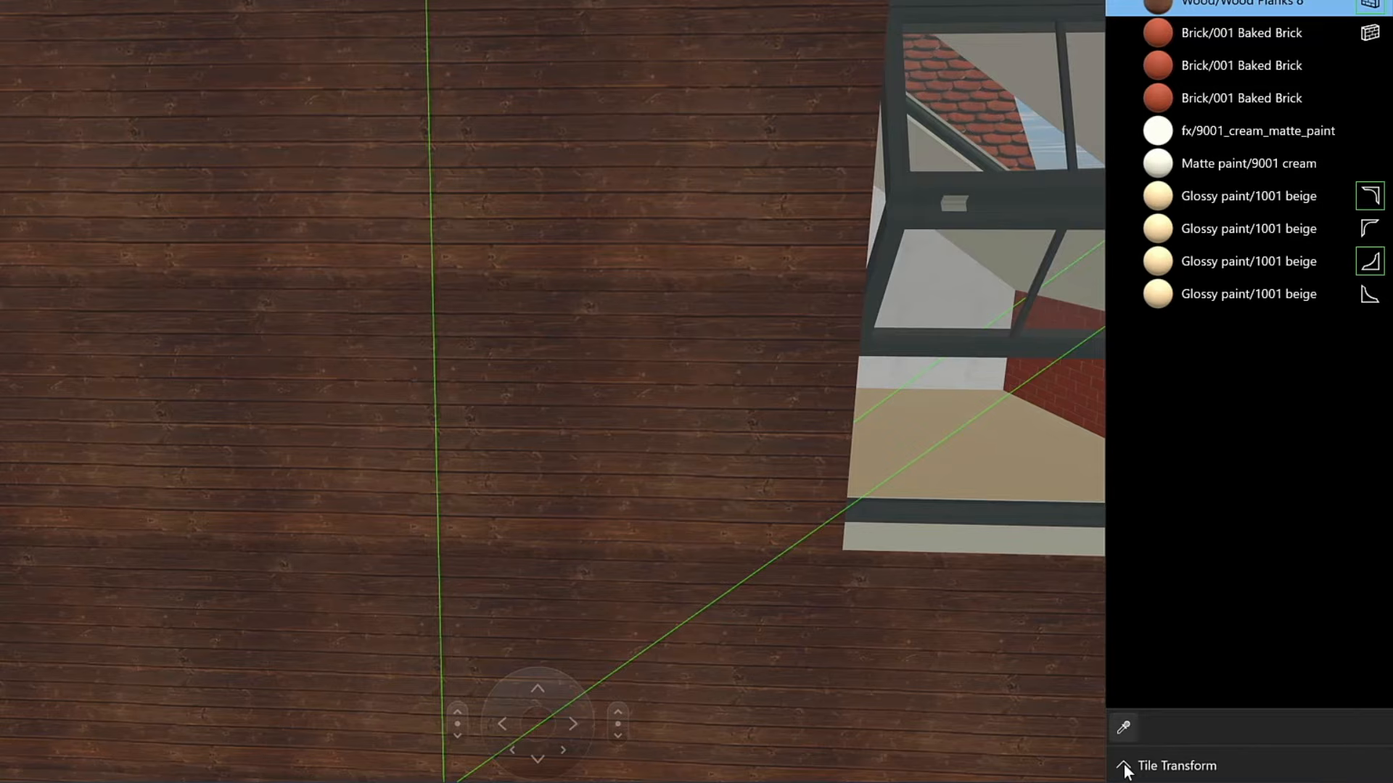
Turn off Maintain Aspect Ratio for the wall's Wood Planks 8 tiling and shift its X offset to about -4.60, adjusting the Y offset too.
left_click(1123, 766)
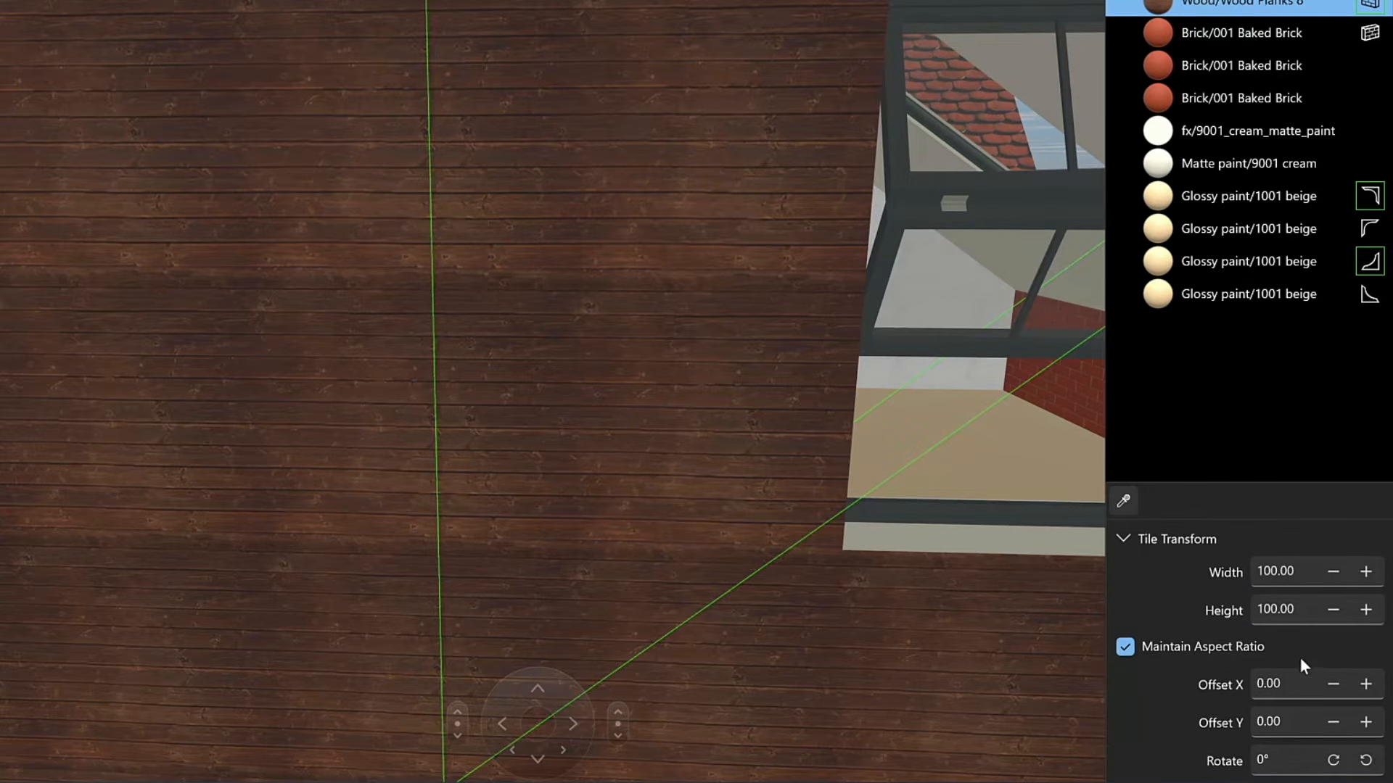
left_click(1143, 647)
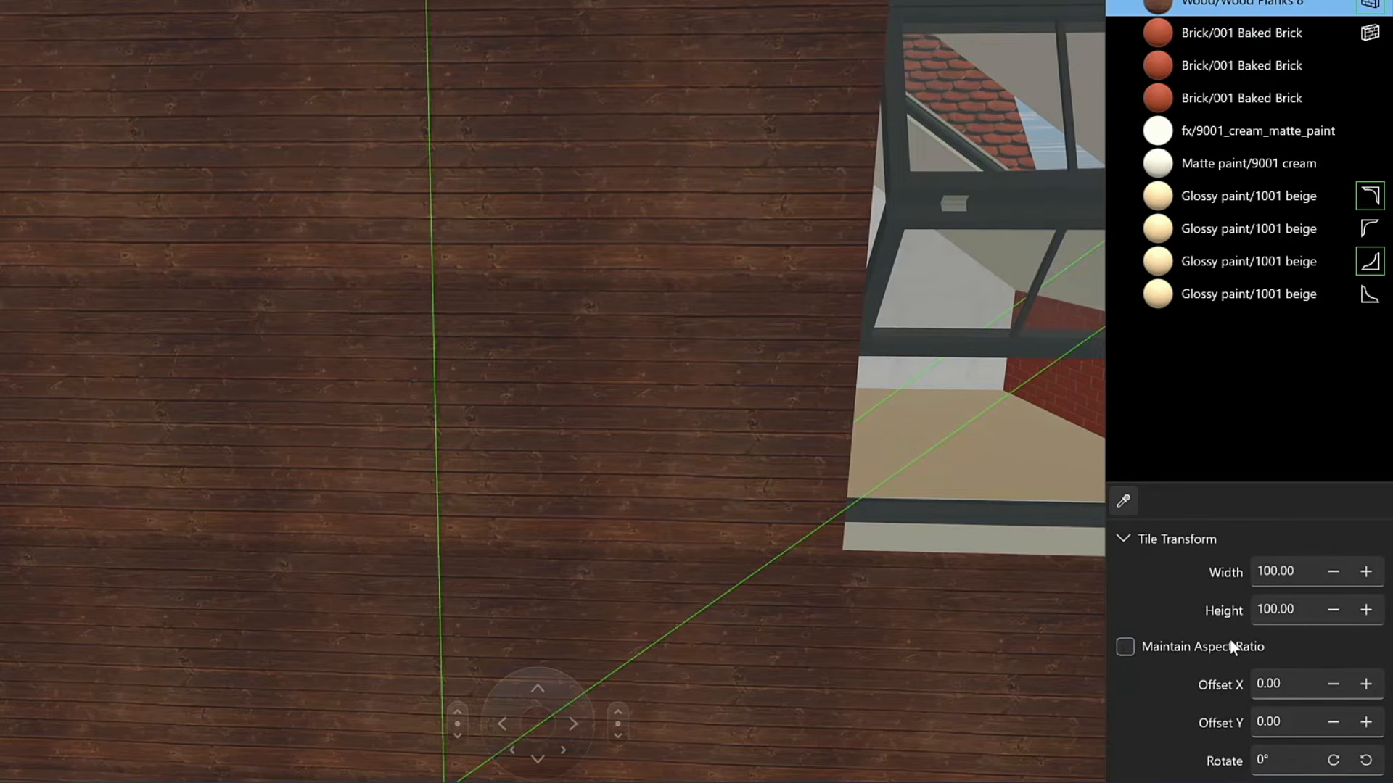
left_click(1366, 684)
left_click(1332, 685)
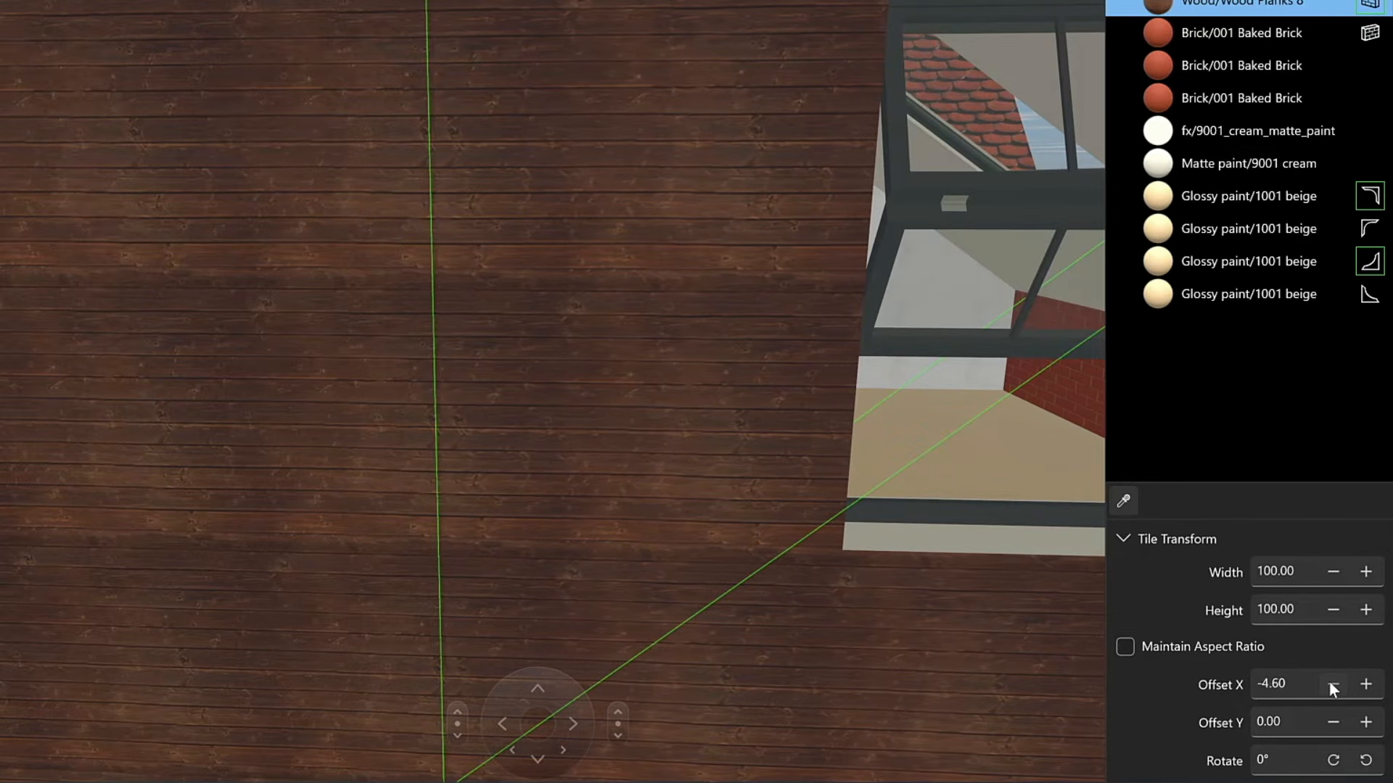
left_click(1334, 722)
left_click(1366, 722)
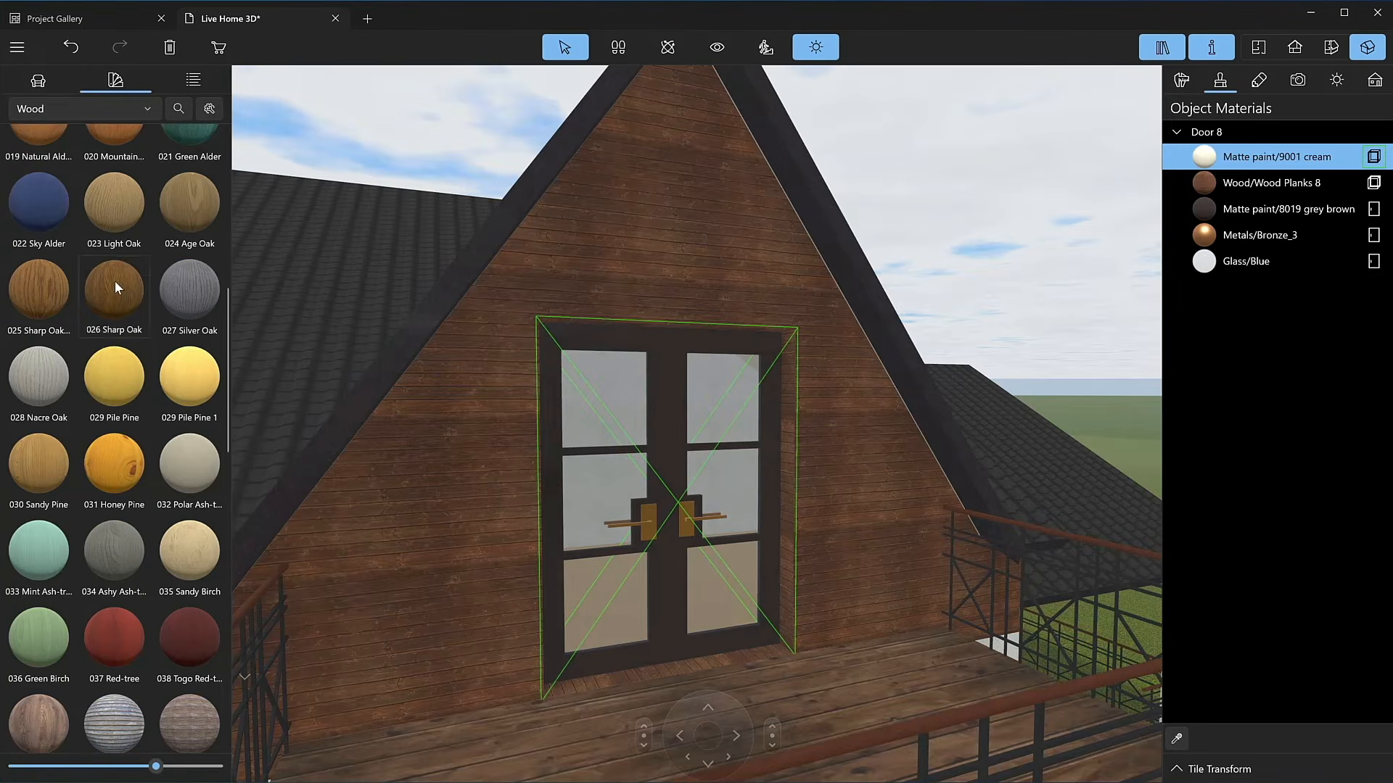
Apply the 026 Sharp Oak material from the Wood category to the frame of the balcony double door.
left_click_drag(115, 281, 679, 376)
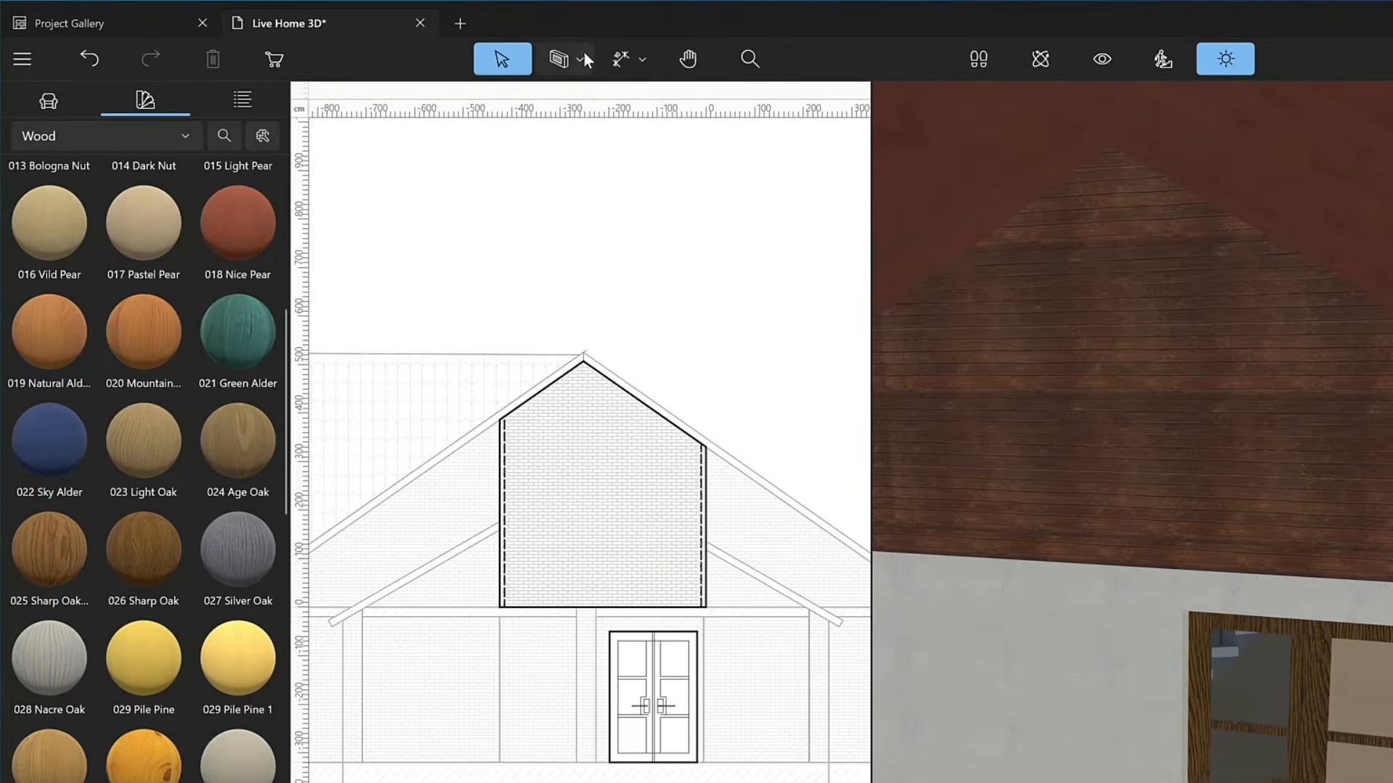
In elevation view, draw a rectangular wall panel about 915 cm wide and 19 cm high across the floor band above the lower double door.
left_click(585, 55)
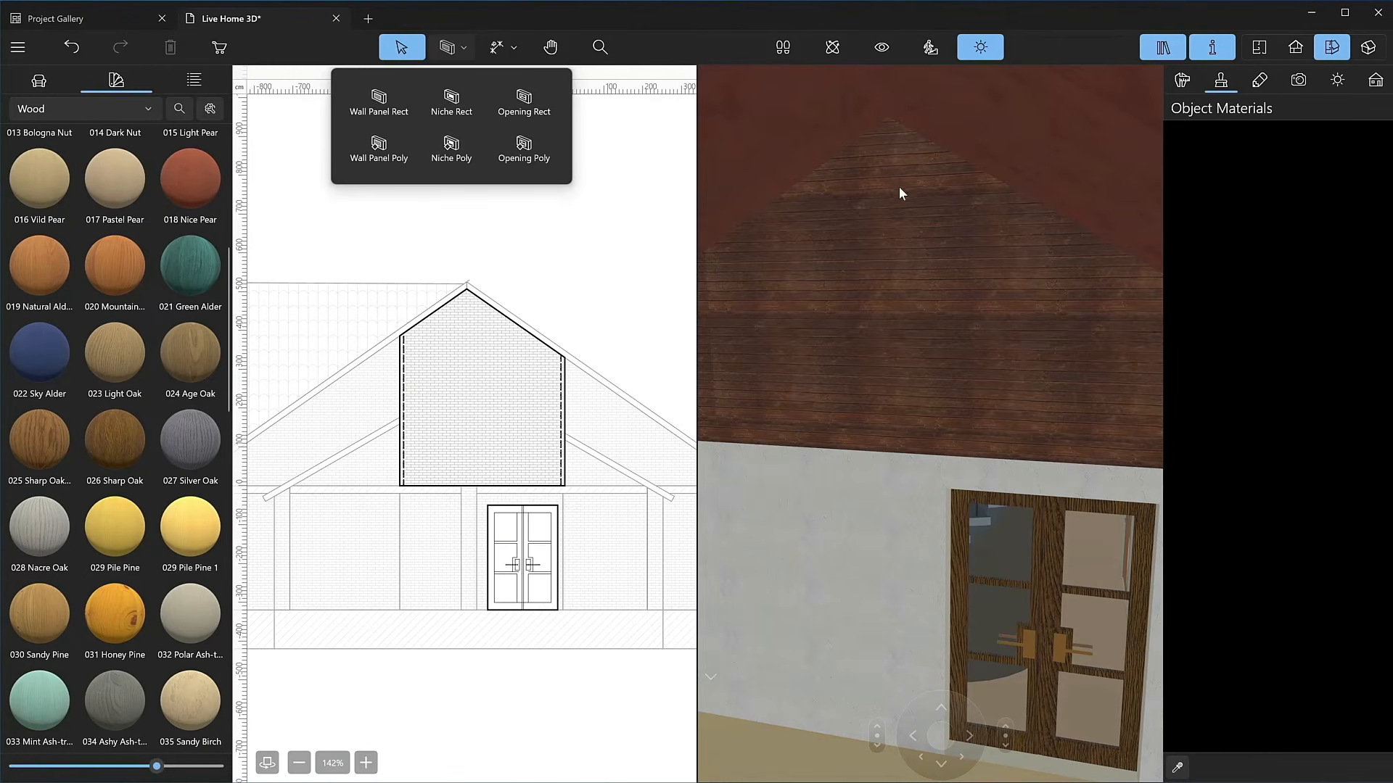
left_click(1125, 265)
left_click(906, 246)
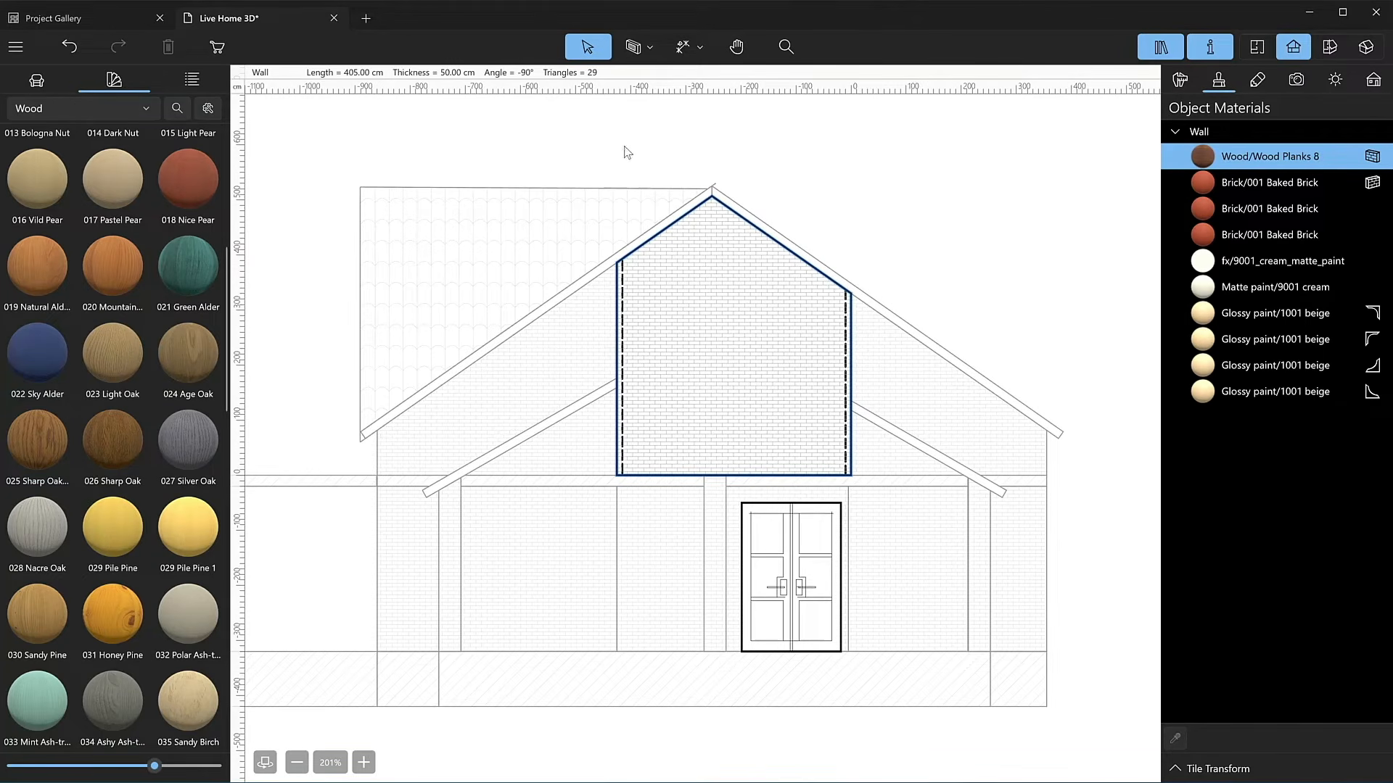
left_click(649, 52)
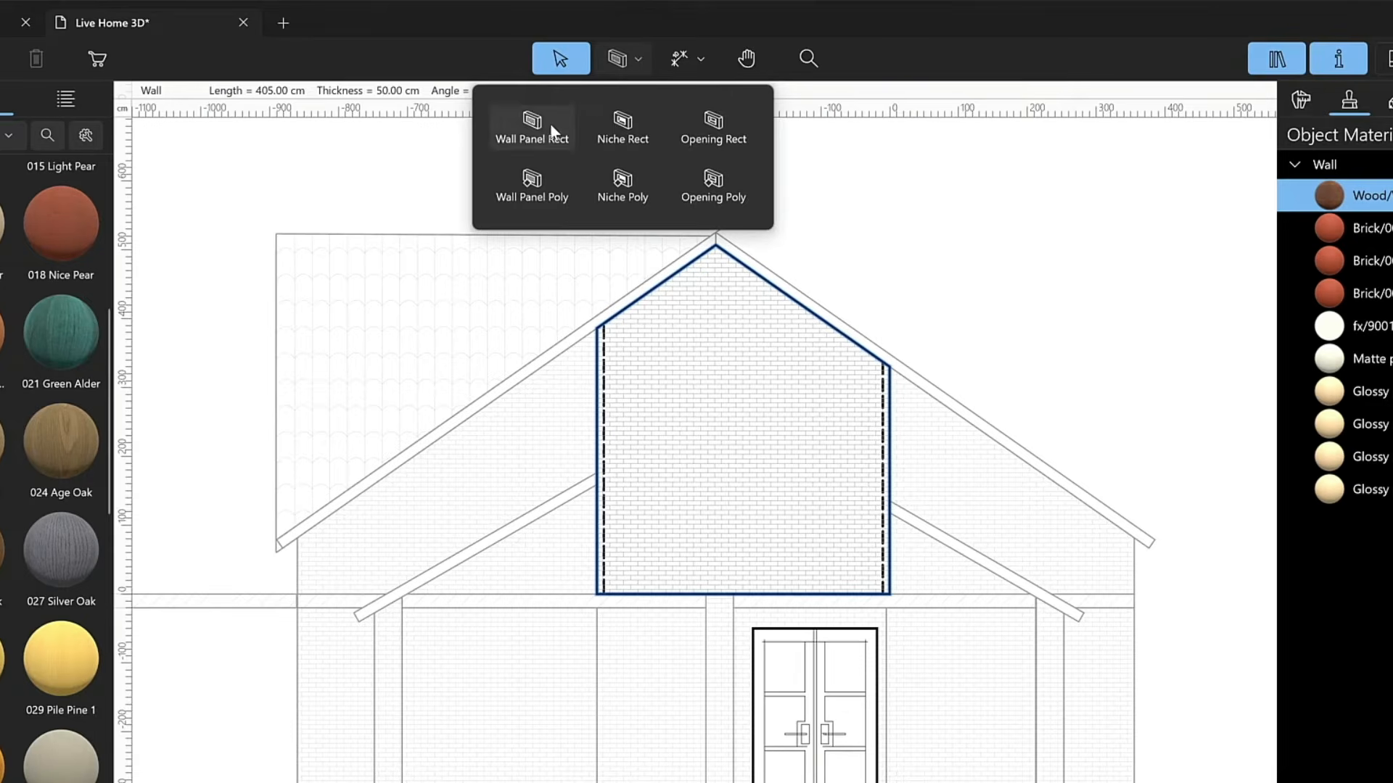
left_click(582, 102)
left_click_drag(402, 608, 804, 600)
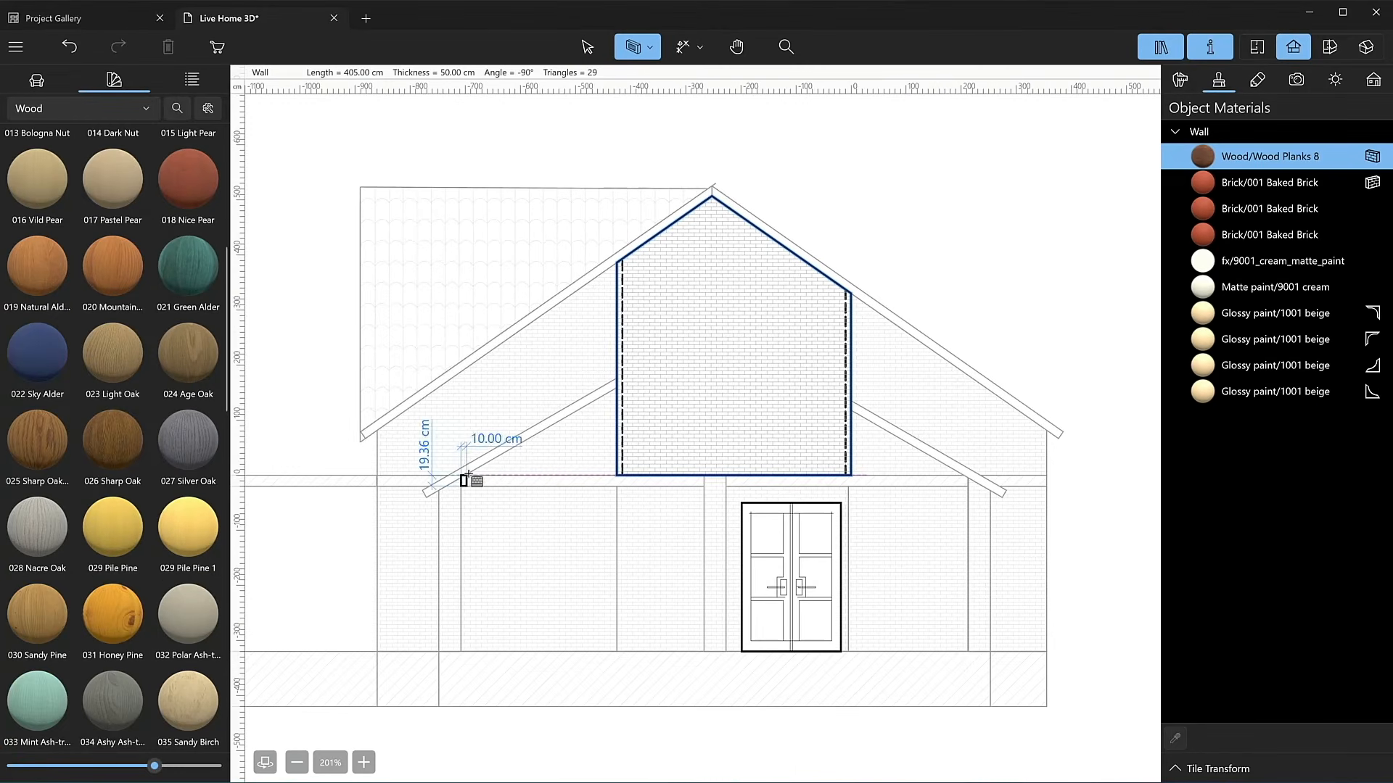
left_click_drag(783, 479, 964, 478)
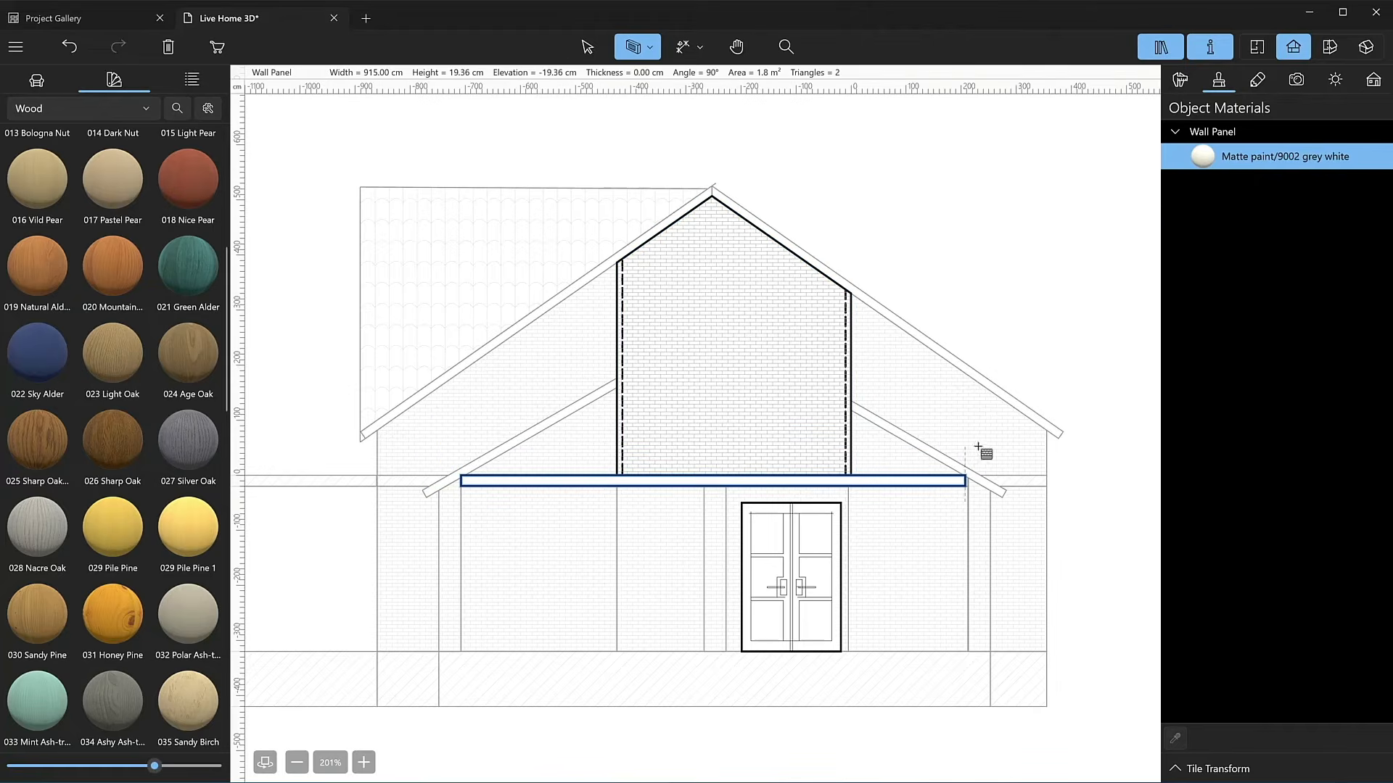
left_click(578, 45)
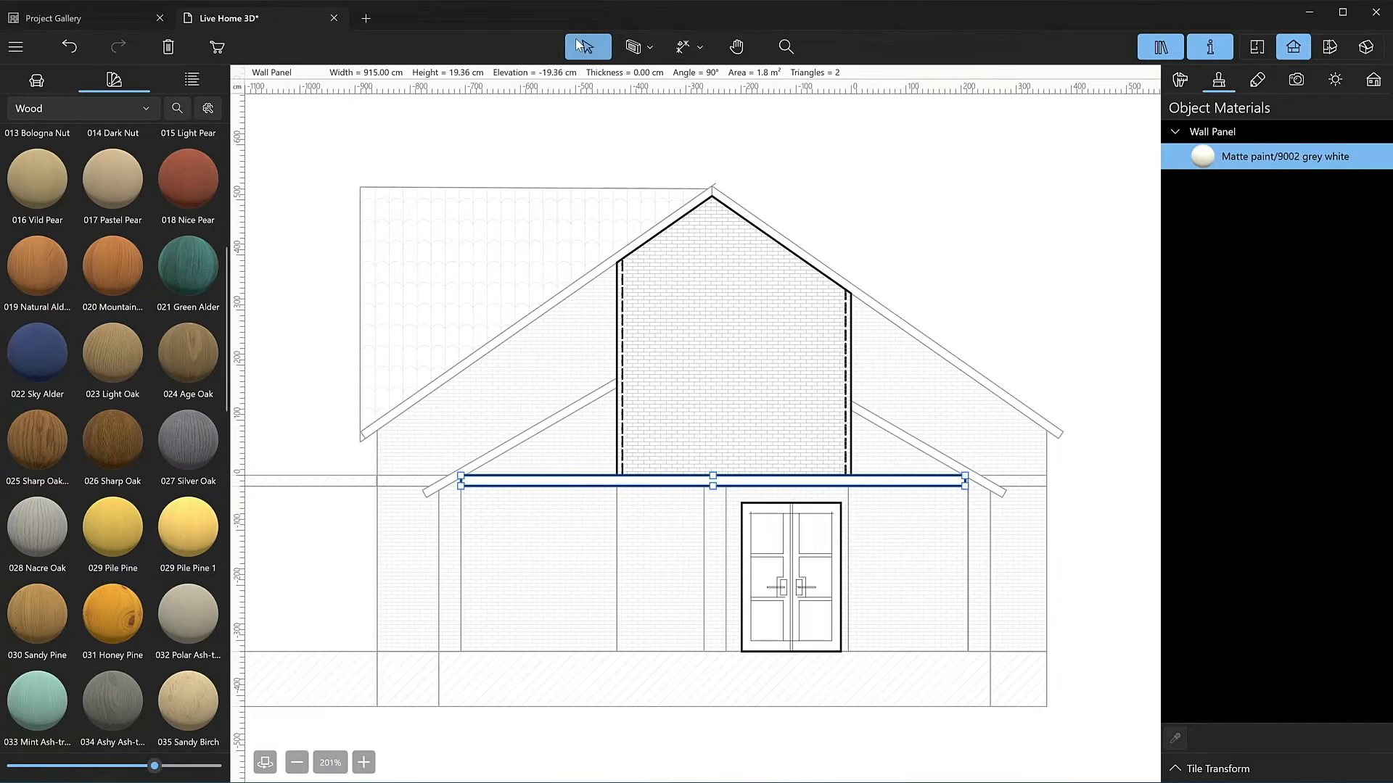
Edit the wall panel's contour, adding a point on its upper edge and pulling it up into a gable peak.
right_click(580, 479)
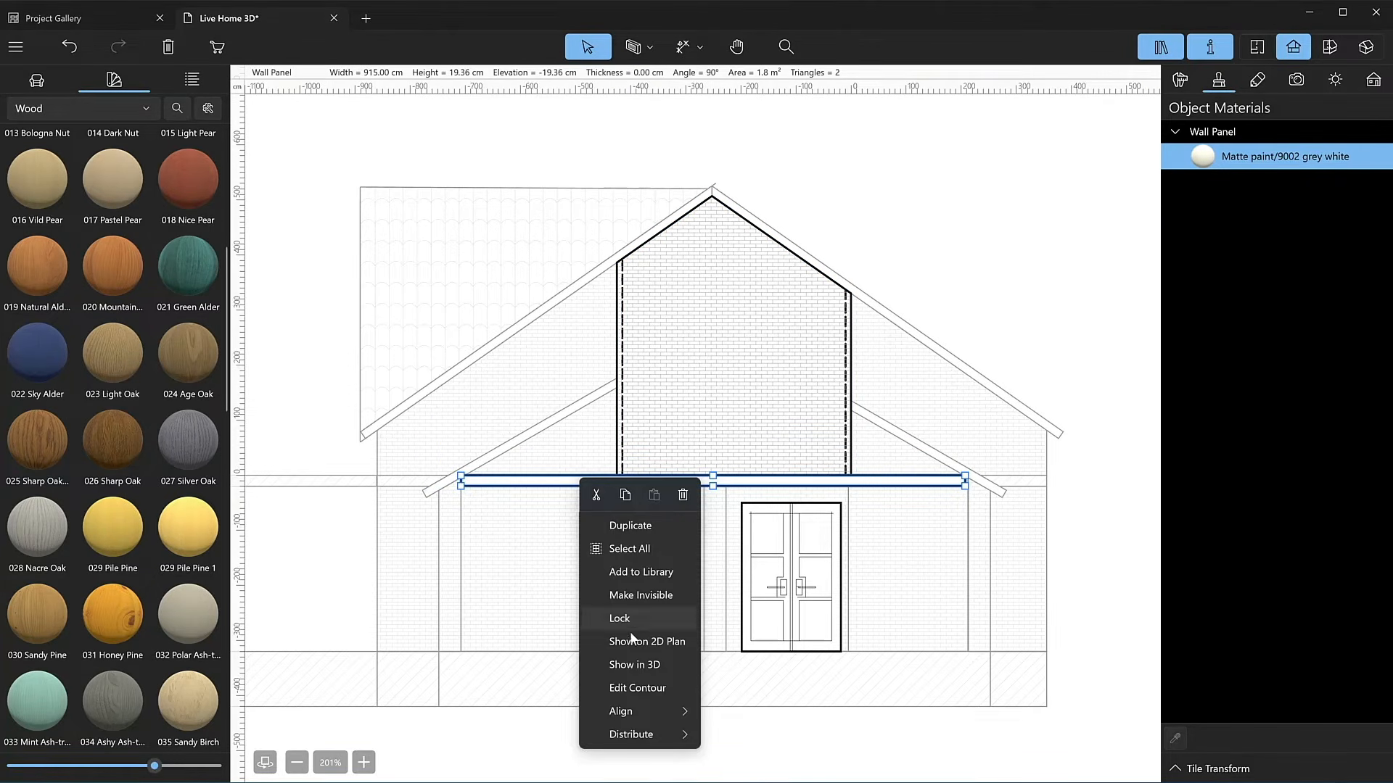
left_click(641, 689)
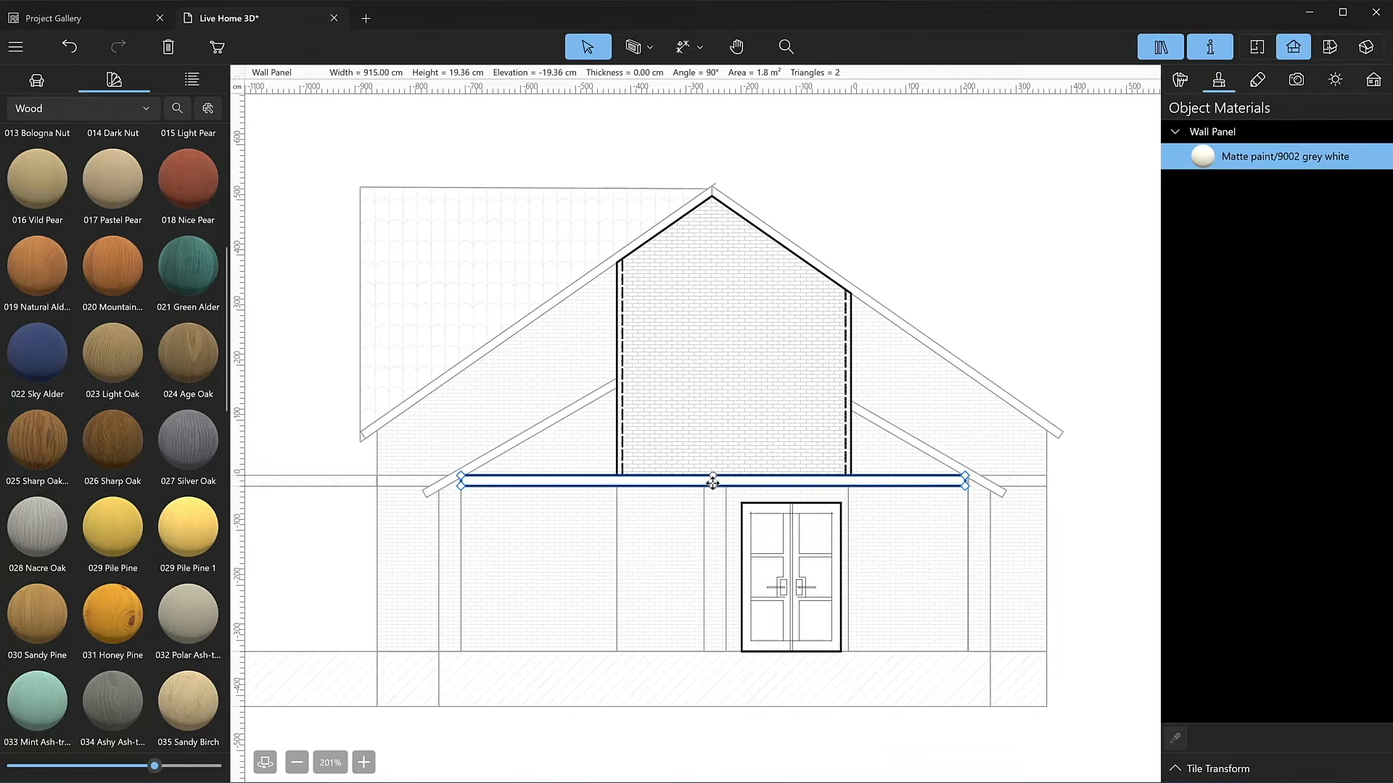
right_click(600, 478)
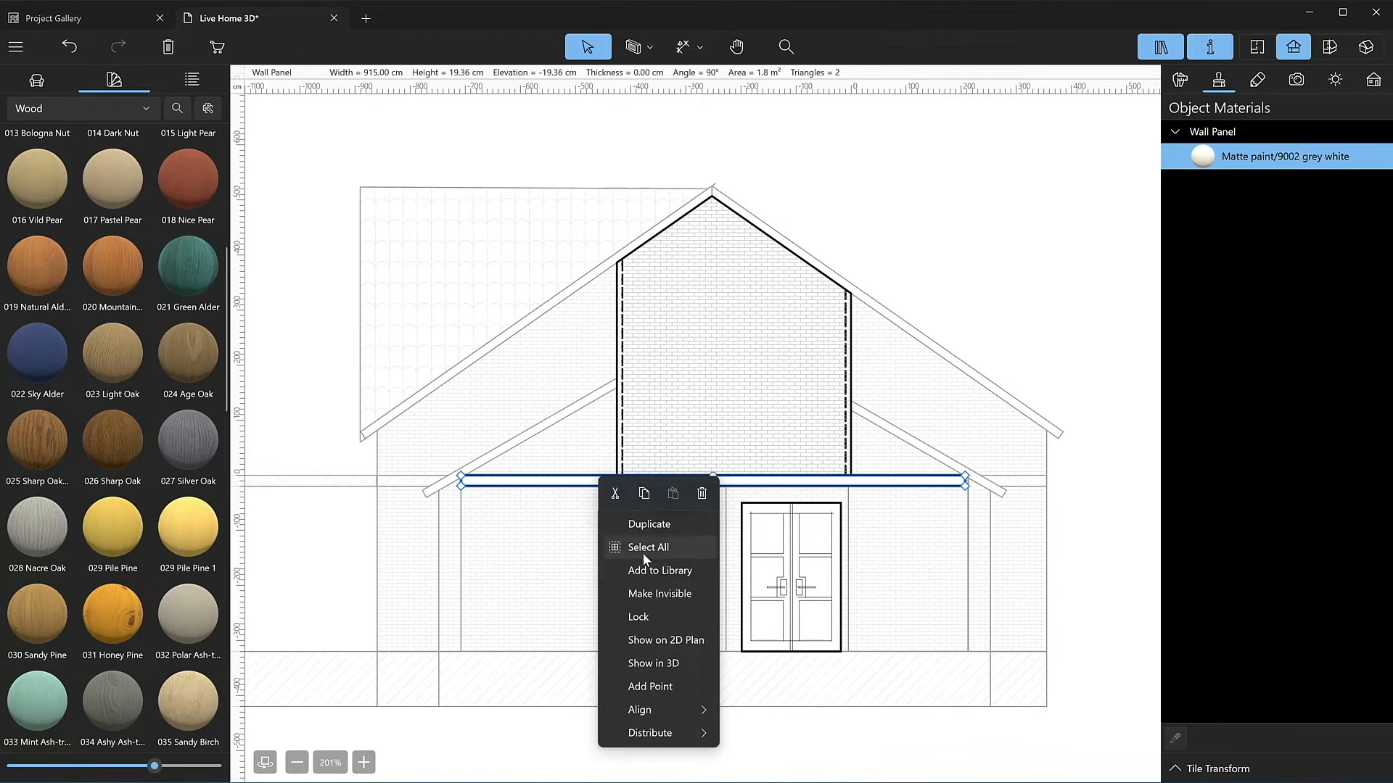
left_click(653, 686)
left_click_drag(600, 479, 716, 334)
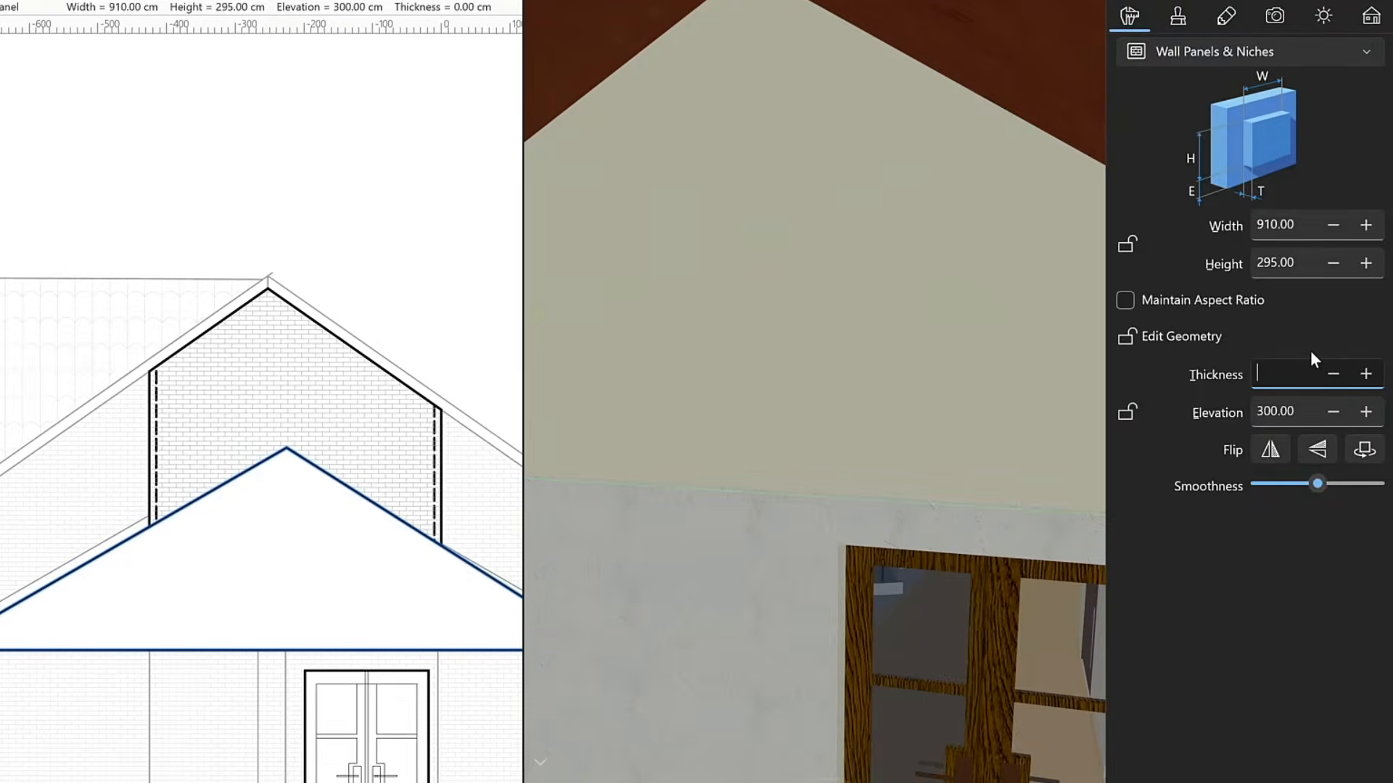
Set the gable wall panel's thickness to 0.10 cm and copy the plaster of the wall below onto both its materials.
type("0.10")
left_click(1178, 17)
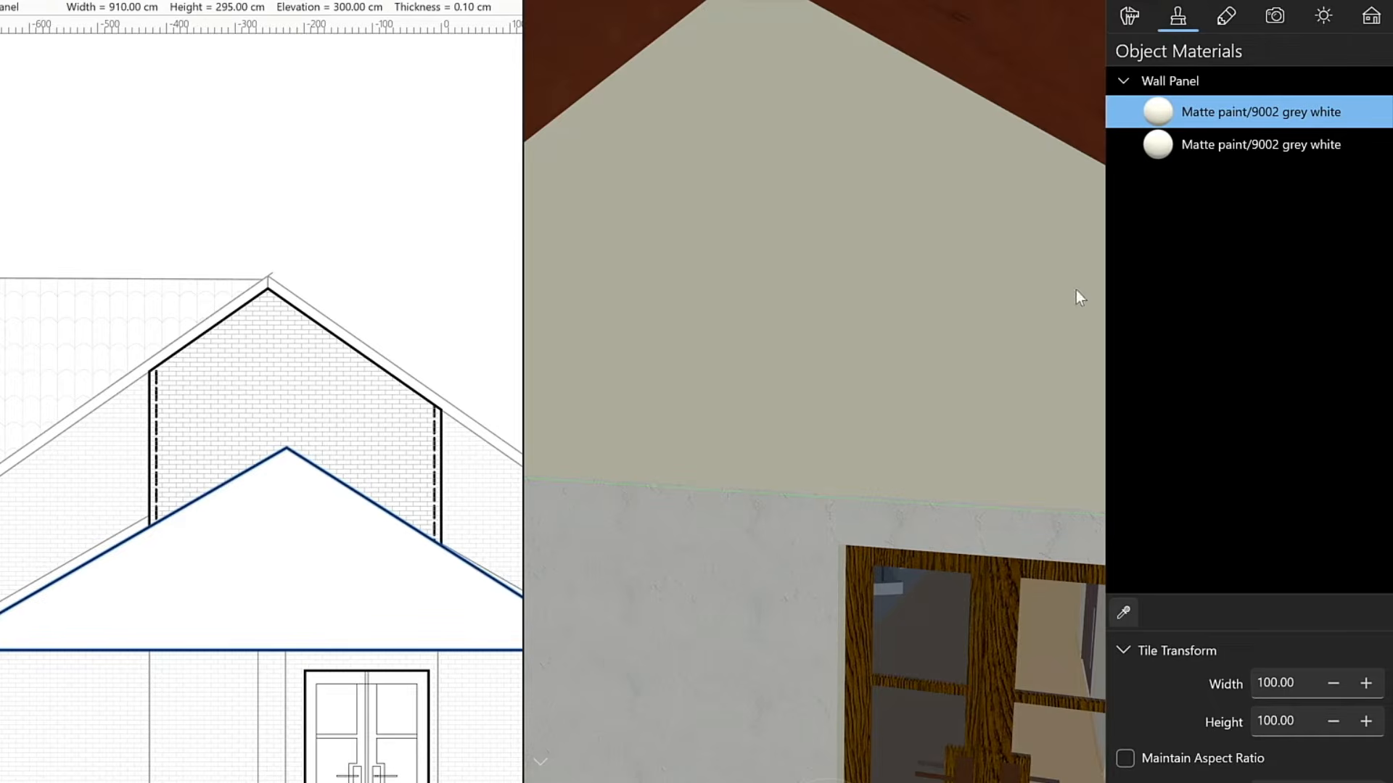
left_click(799, 552)
left_click(787, 413)
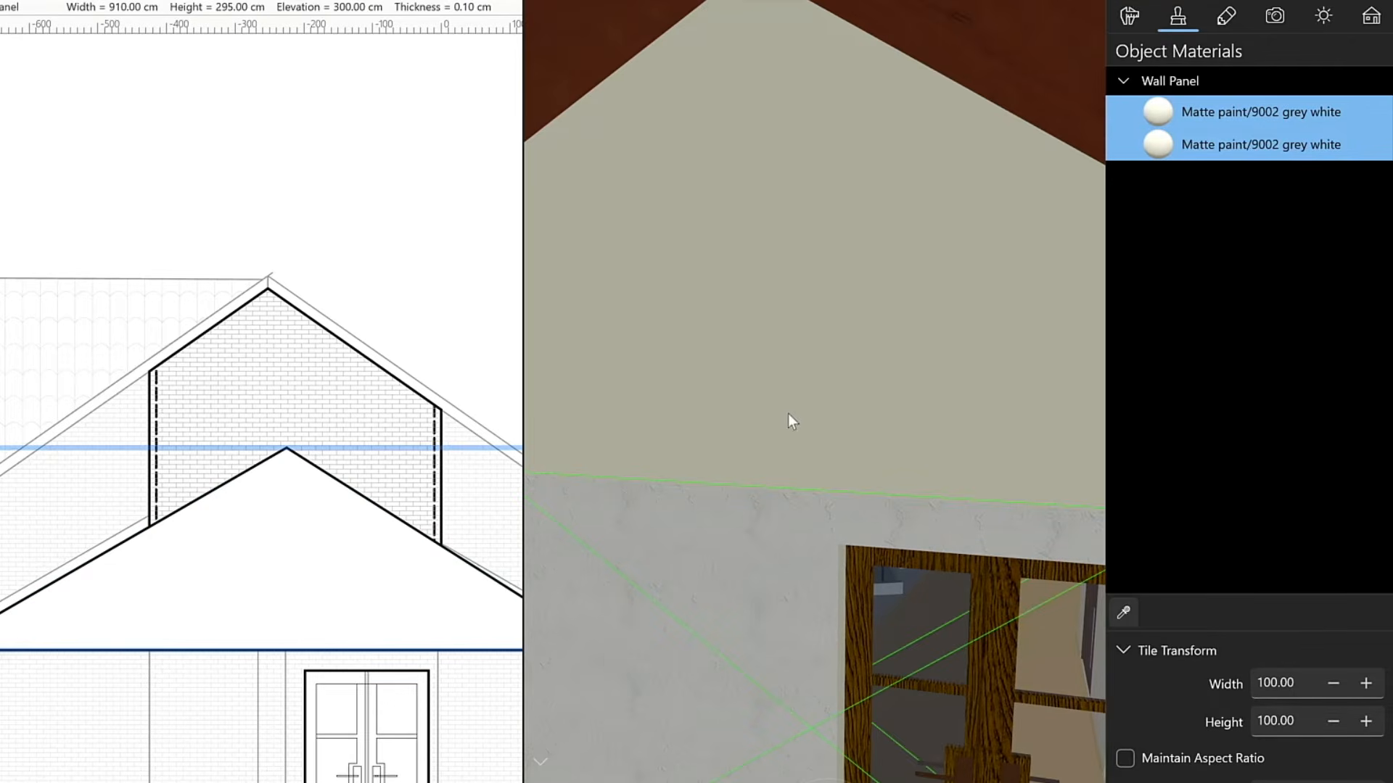
left_click(1125, 613)
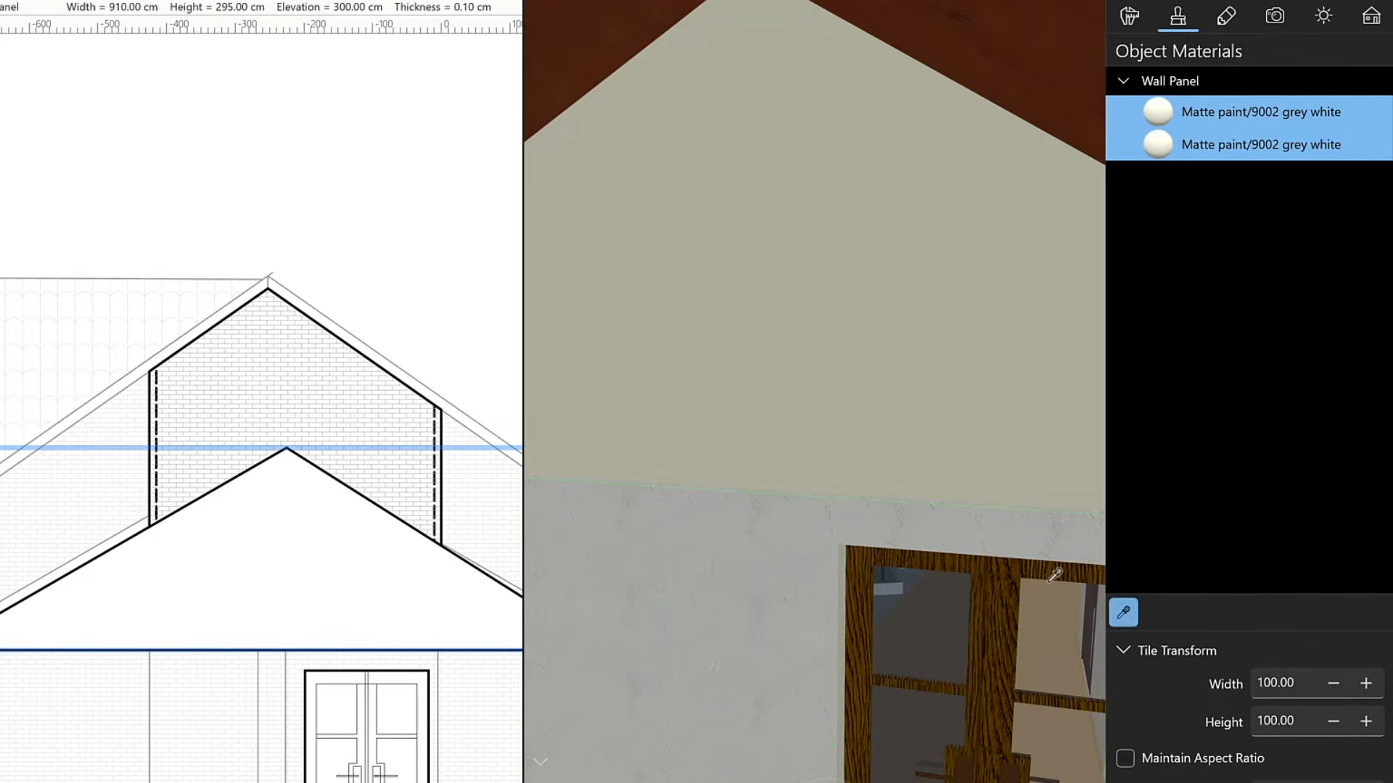
left_click(785, 522)
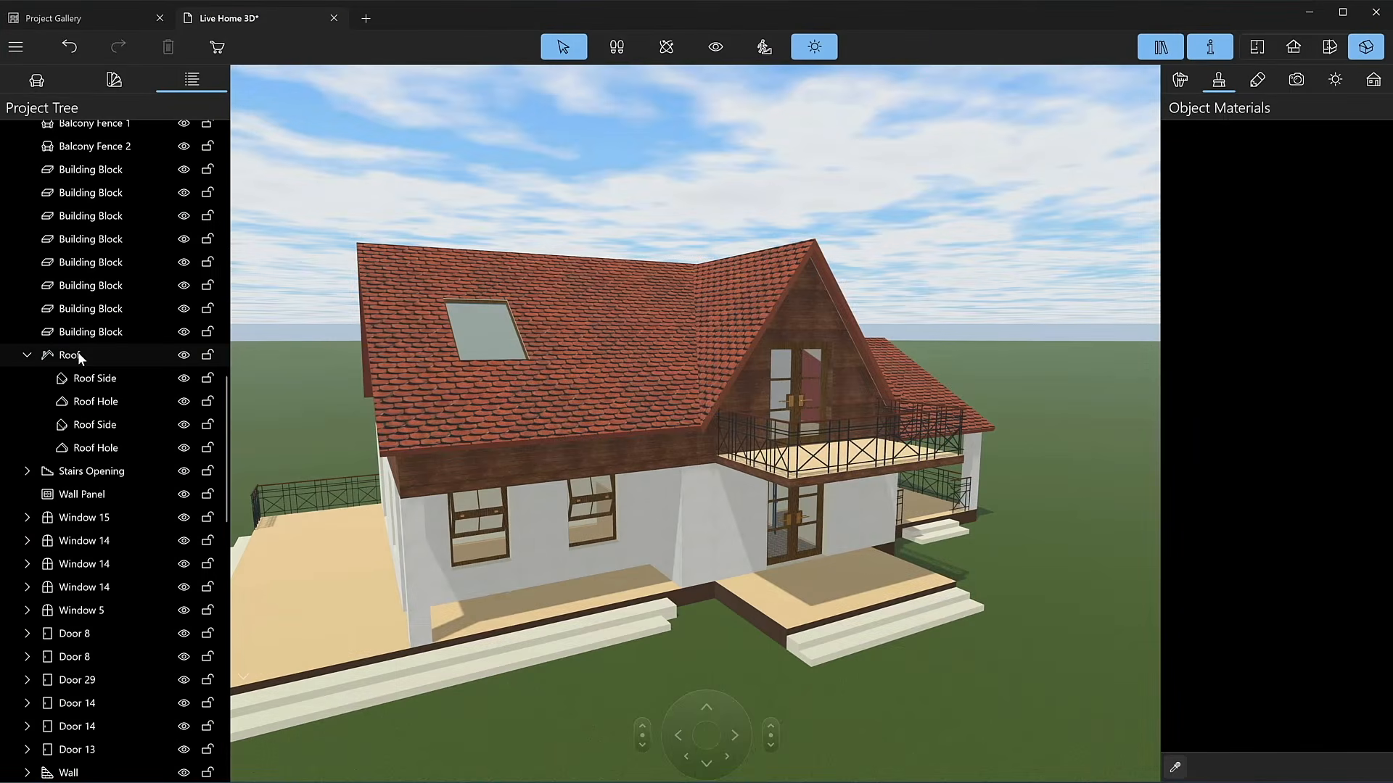
Select both roofs, select all materials identical to Roofing/Slate-035 and replace them with a dark roofing material from the library.
left_click(80, 355)
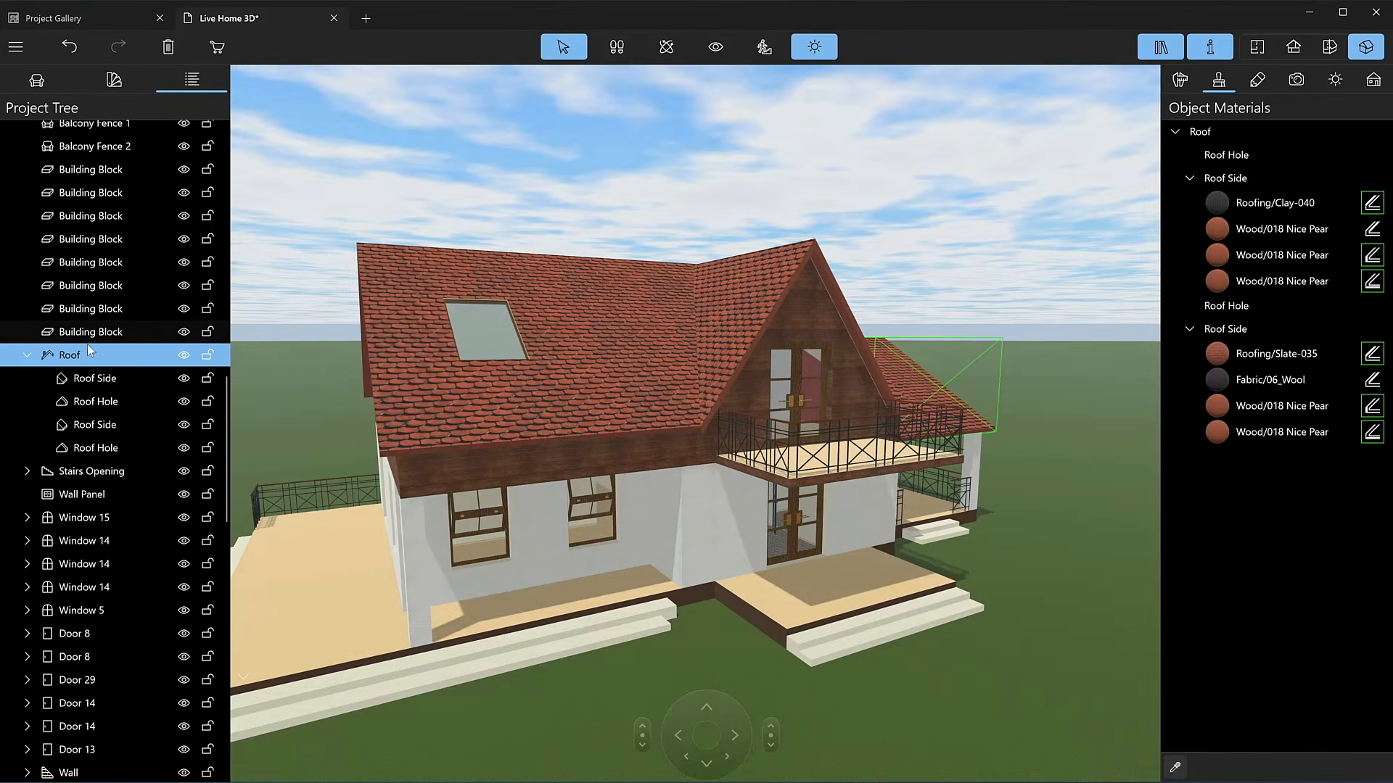
scroll(115, 373, "up", 12)
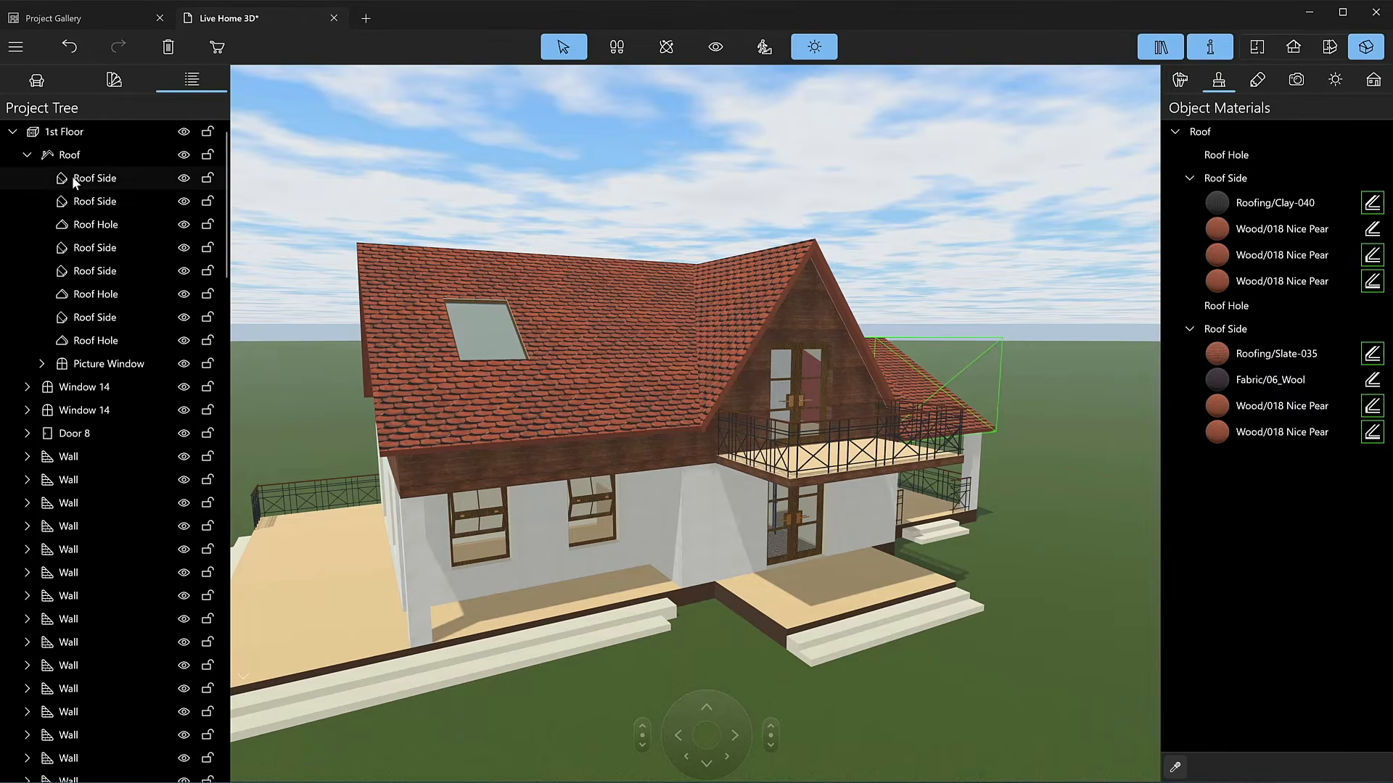
left_click(68, 156, "ctrl")
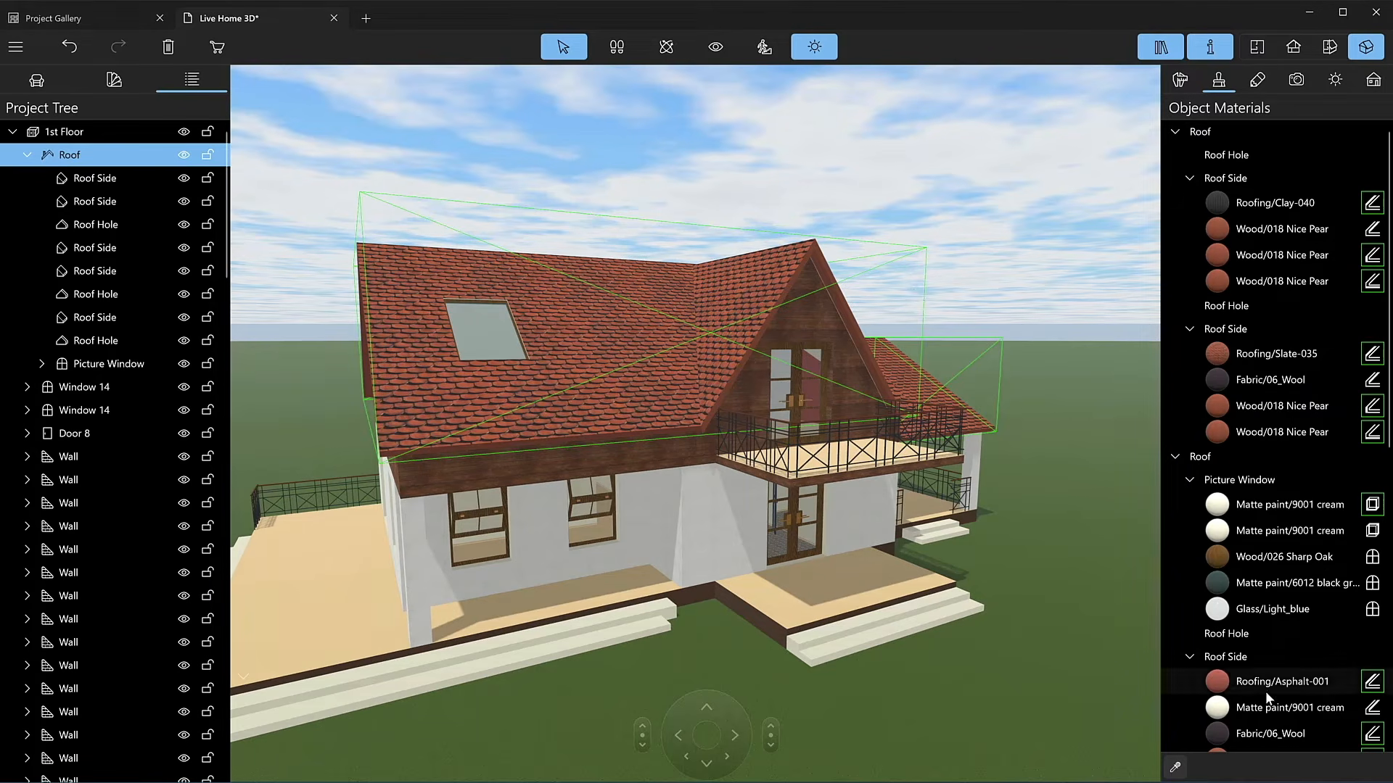
right_click(1225, 351)
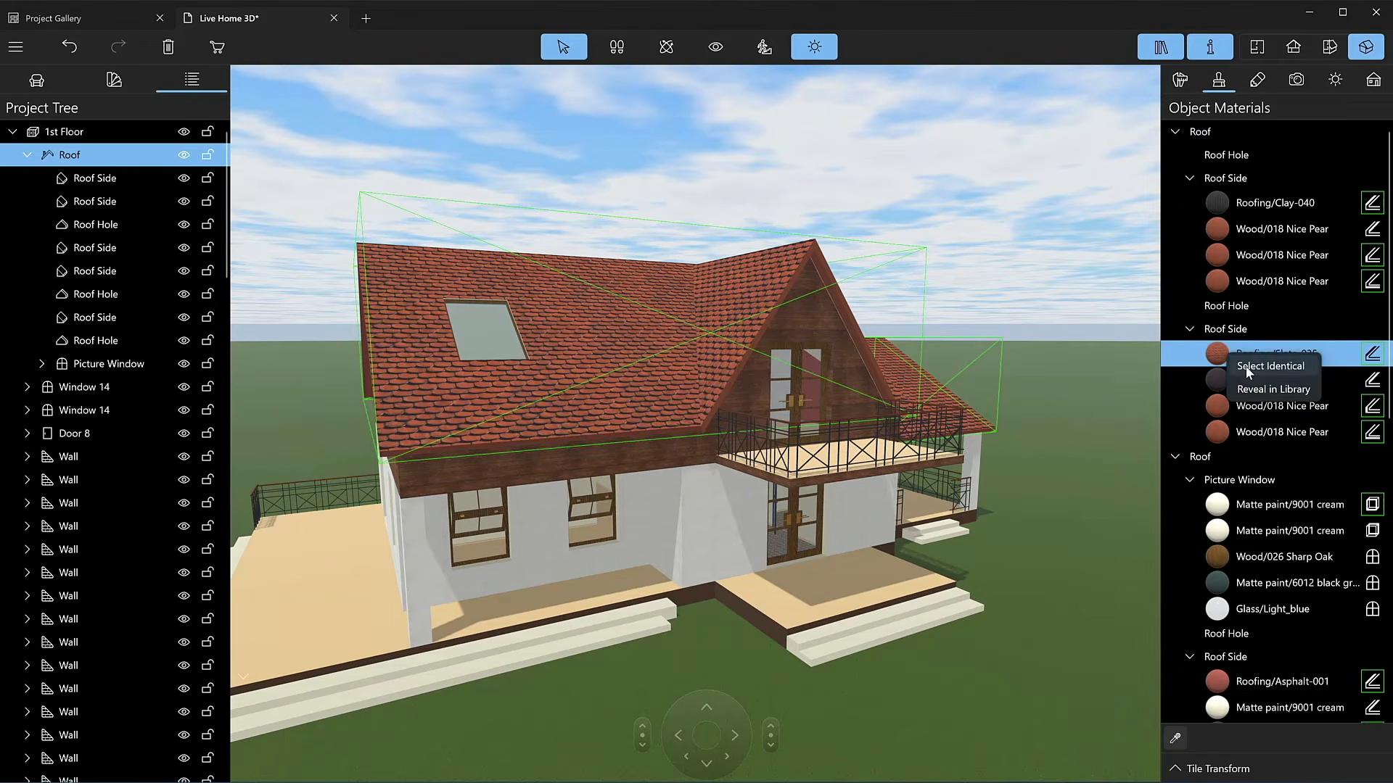
left_click(1241, 366)
left_click_drag(112, 625, 1238, 357)
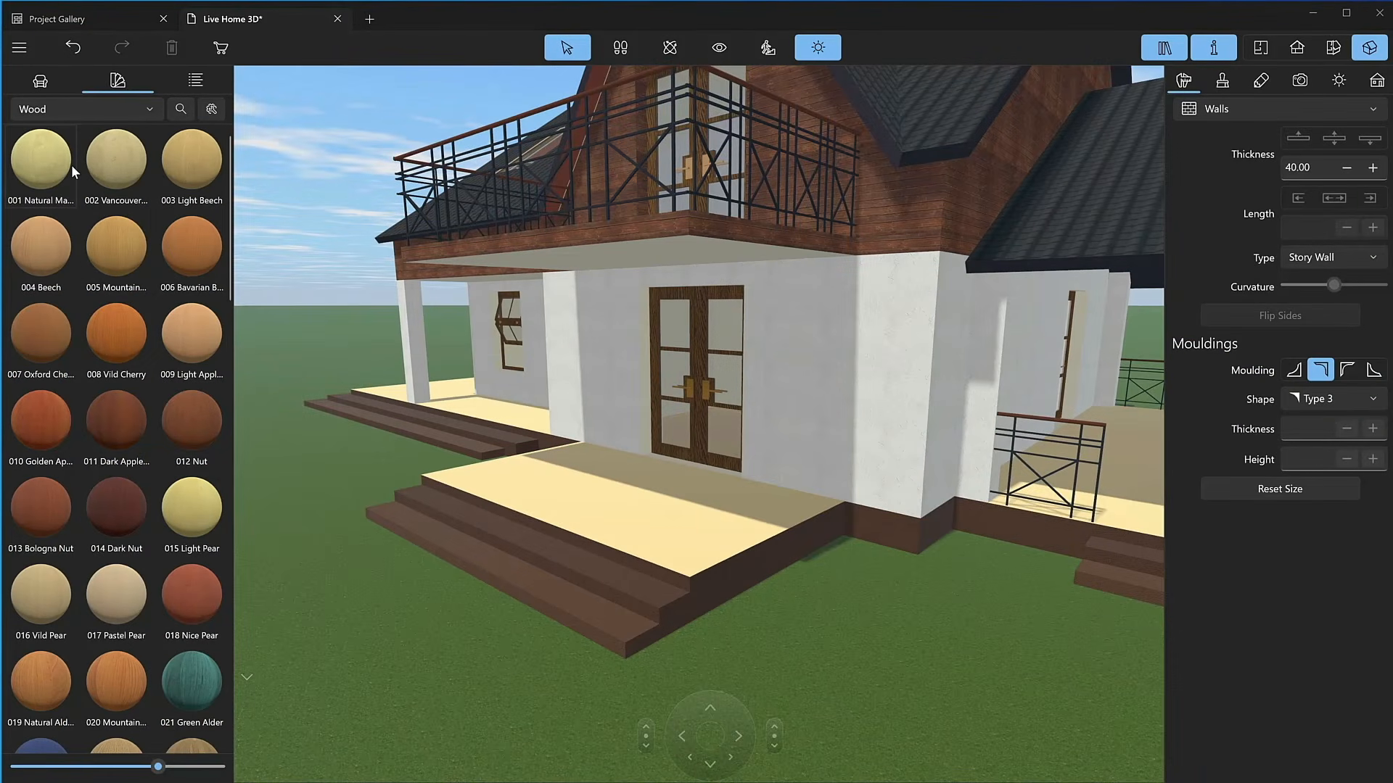
Create a new material in the Wood category and import the Wood image from Documents as its base color texture in the advanced editor.
right_click(71, 164)
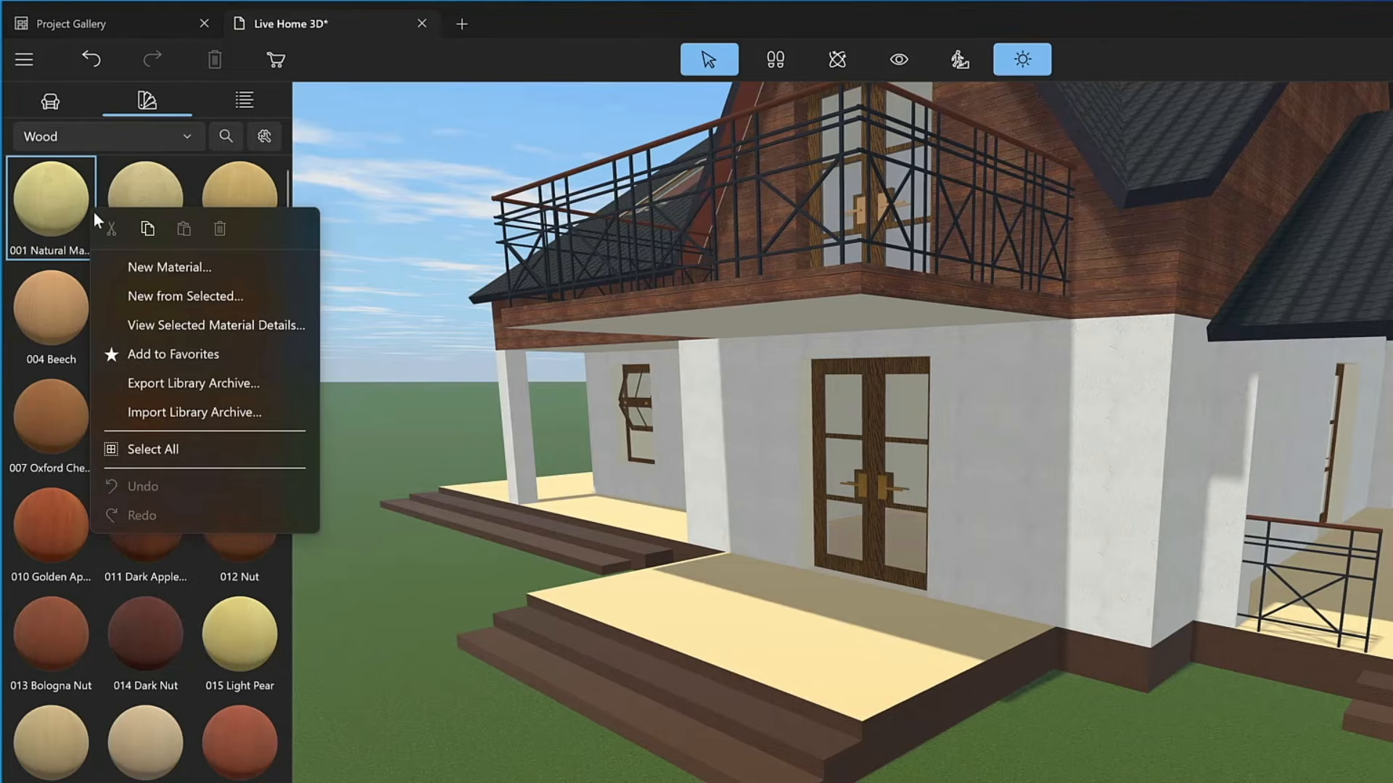
left_click(140, 262)
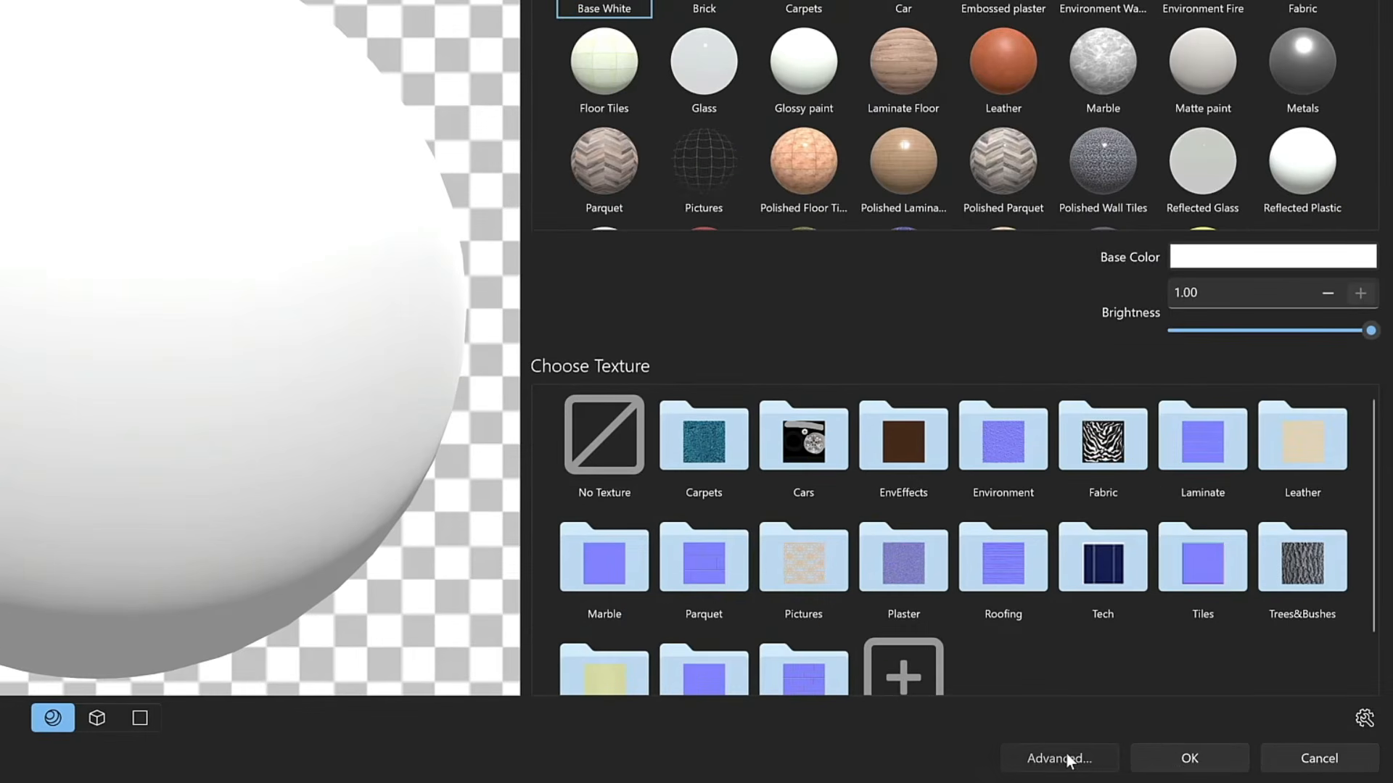
left_click(1066, 760)
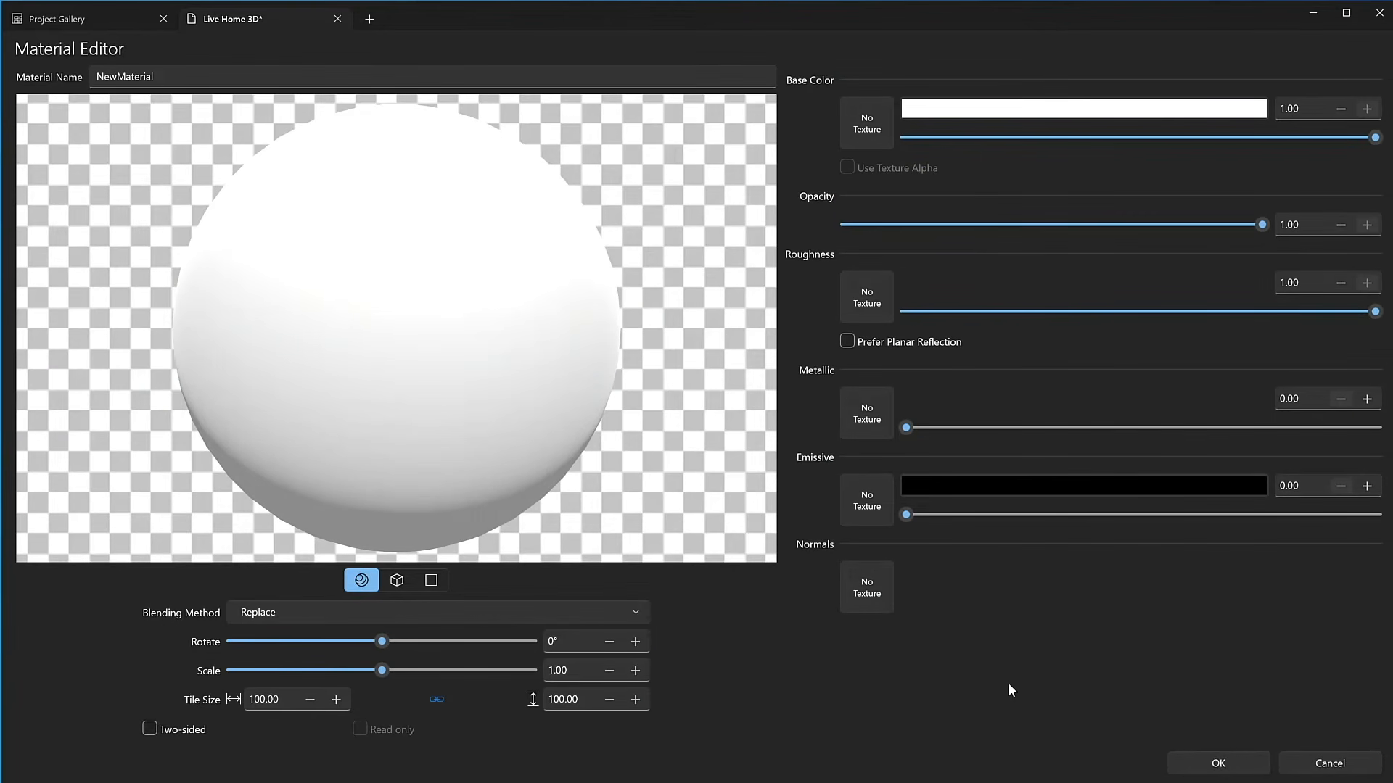
left_click(850, 128)
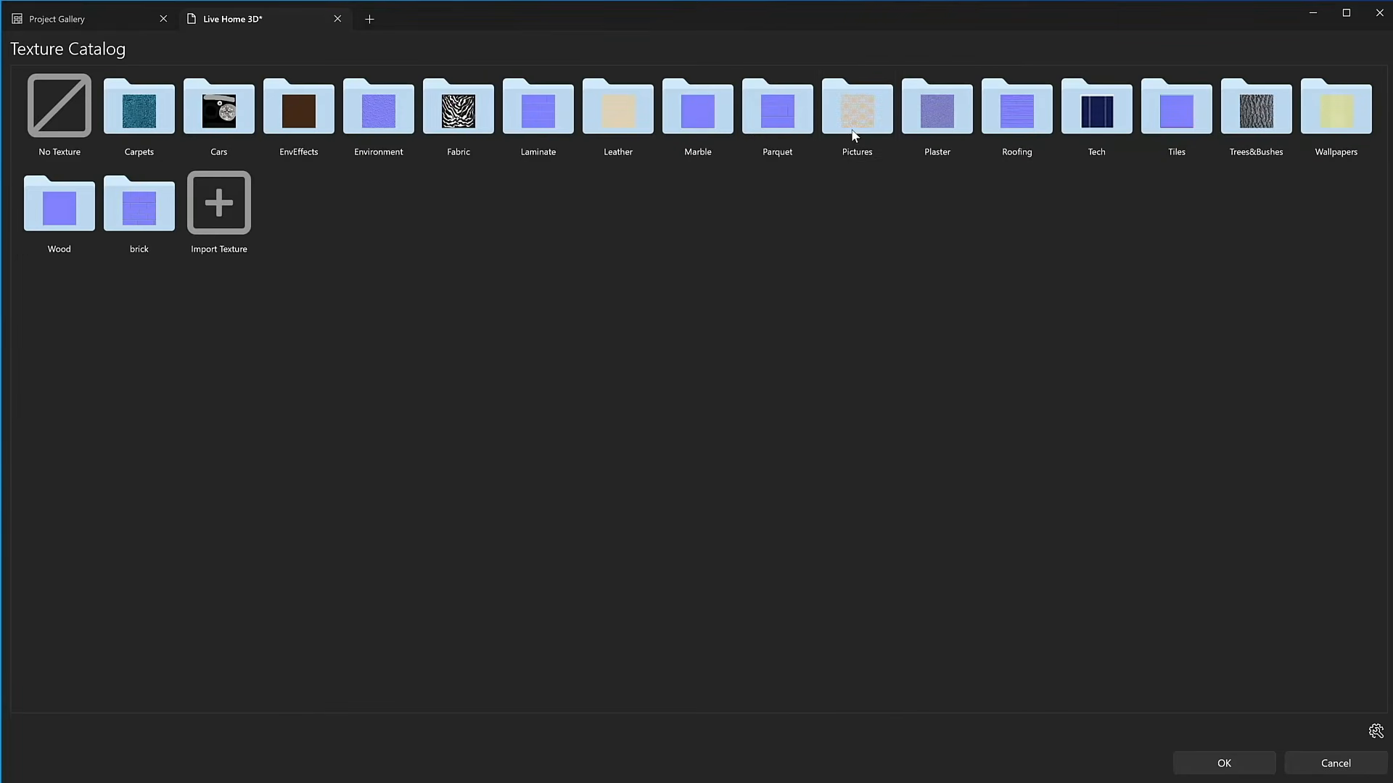
left_click(240, 217)
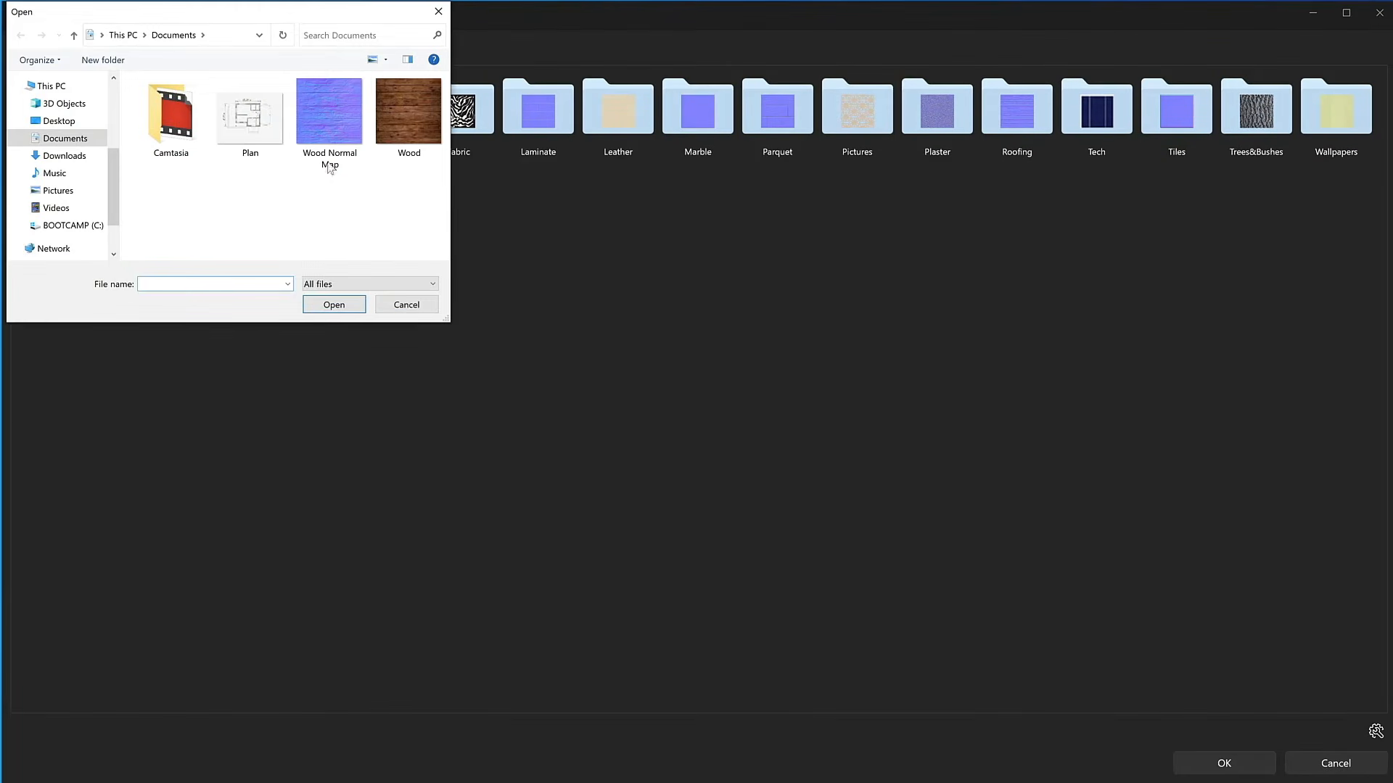
left_click(420, 107)
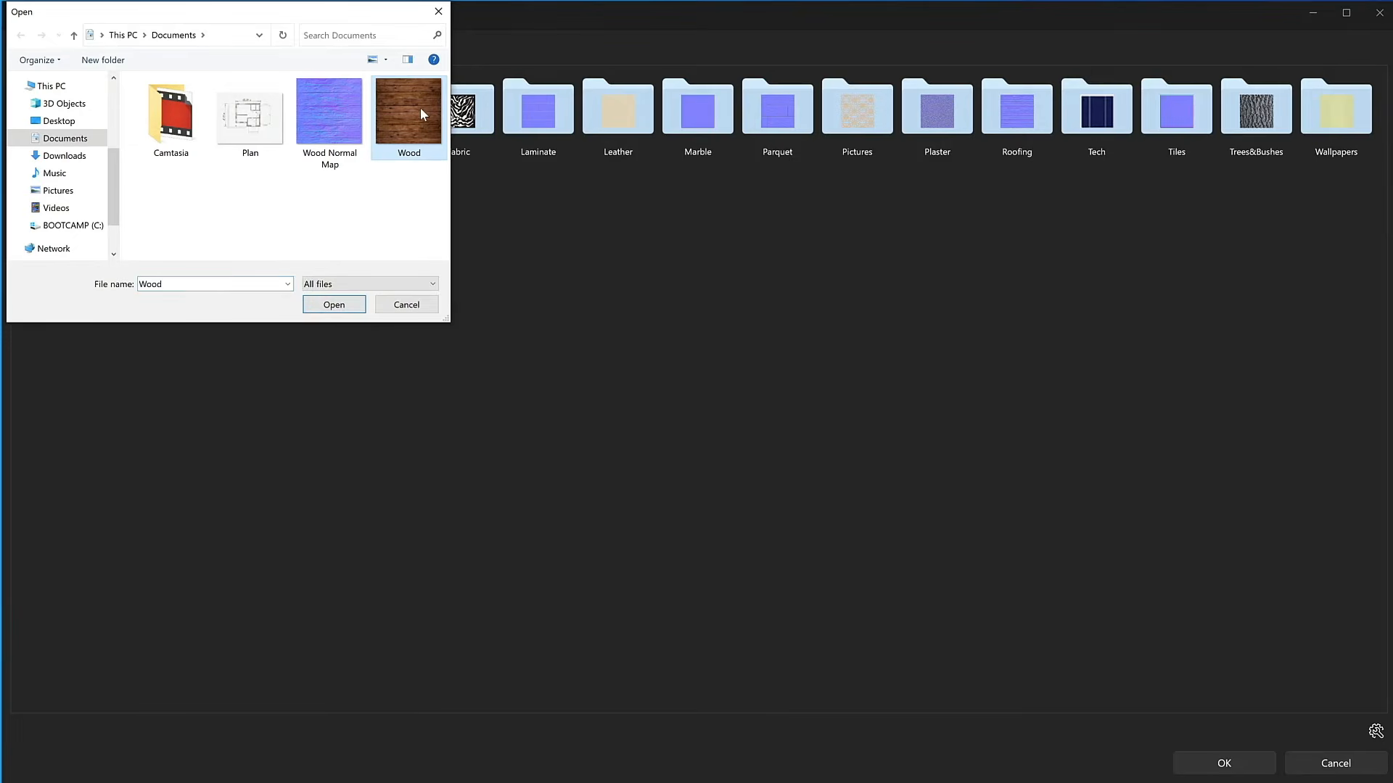
left_click(333, 306)
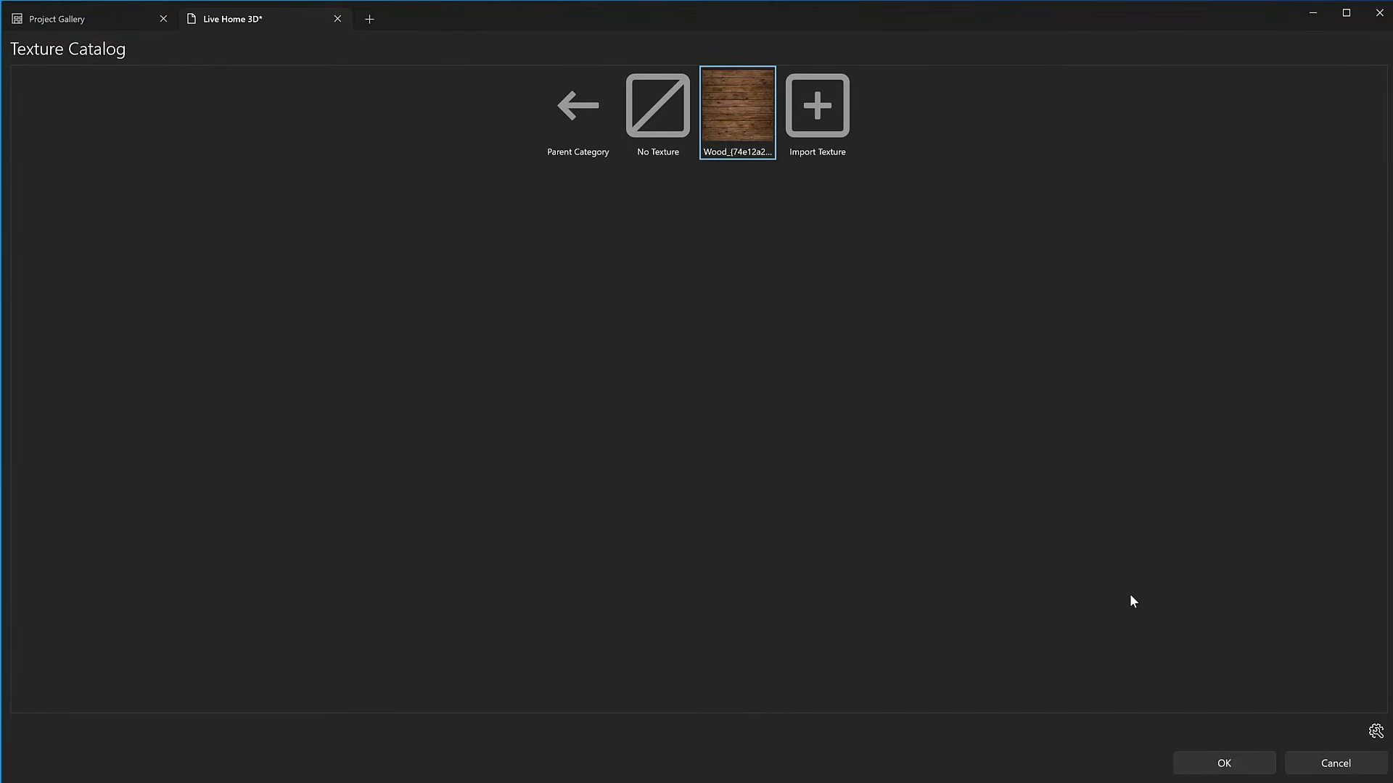
left_click(1235, 773)
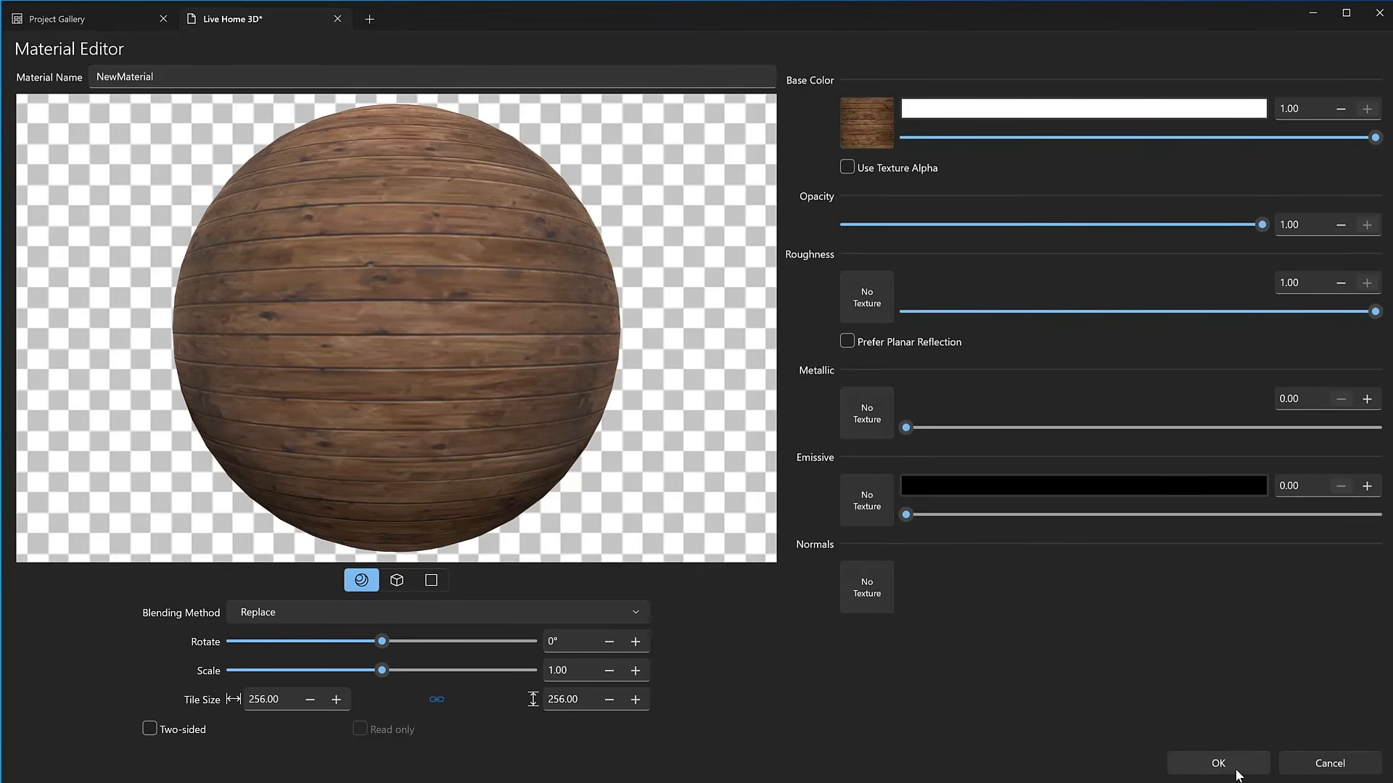
Name the new material Terrace, save it and apply it to the terrace floor in front of the lower double door.
left_click(233, 72)
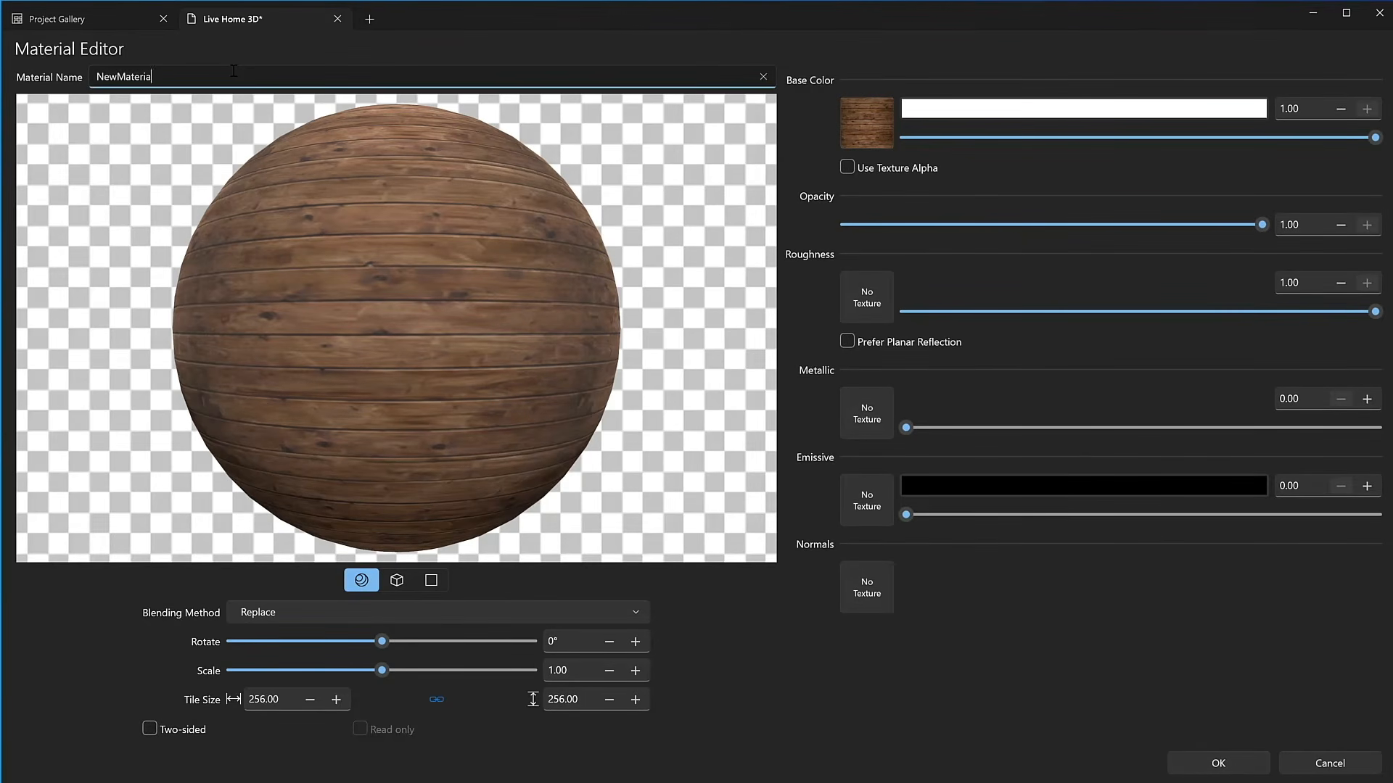
key("ctrl+a")
key("BackSpace")
type("Terrace")
left_click(1218, 762)
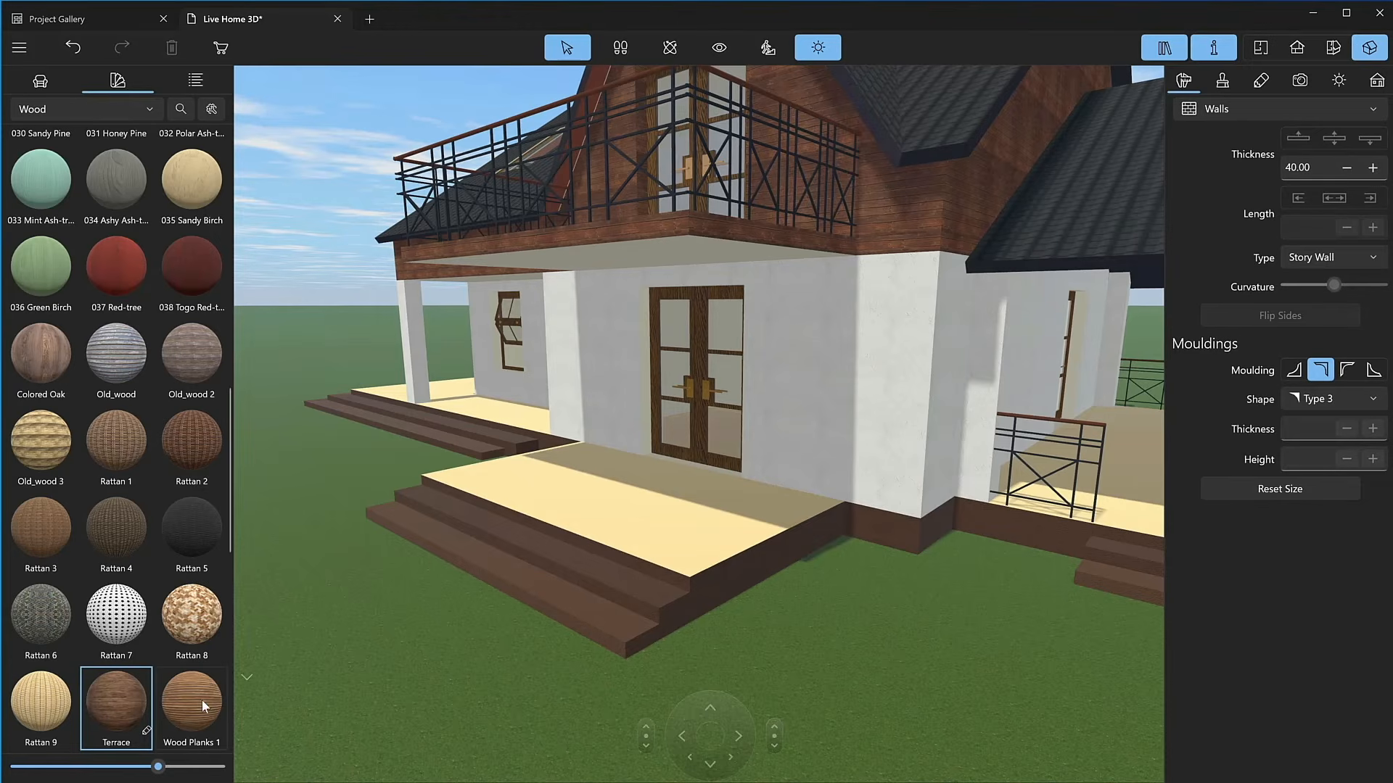
left_click_drag(115, 702, 612, 534)
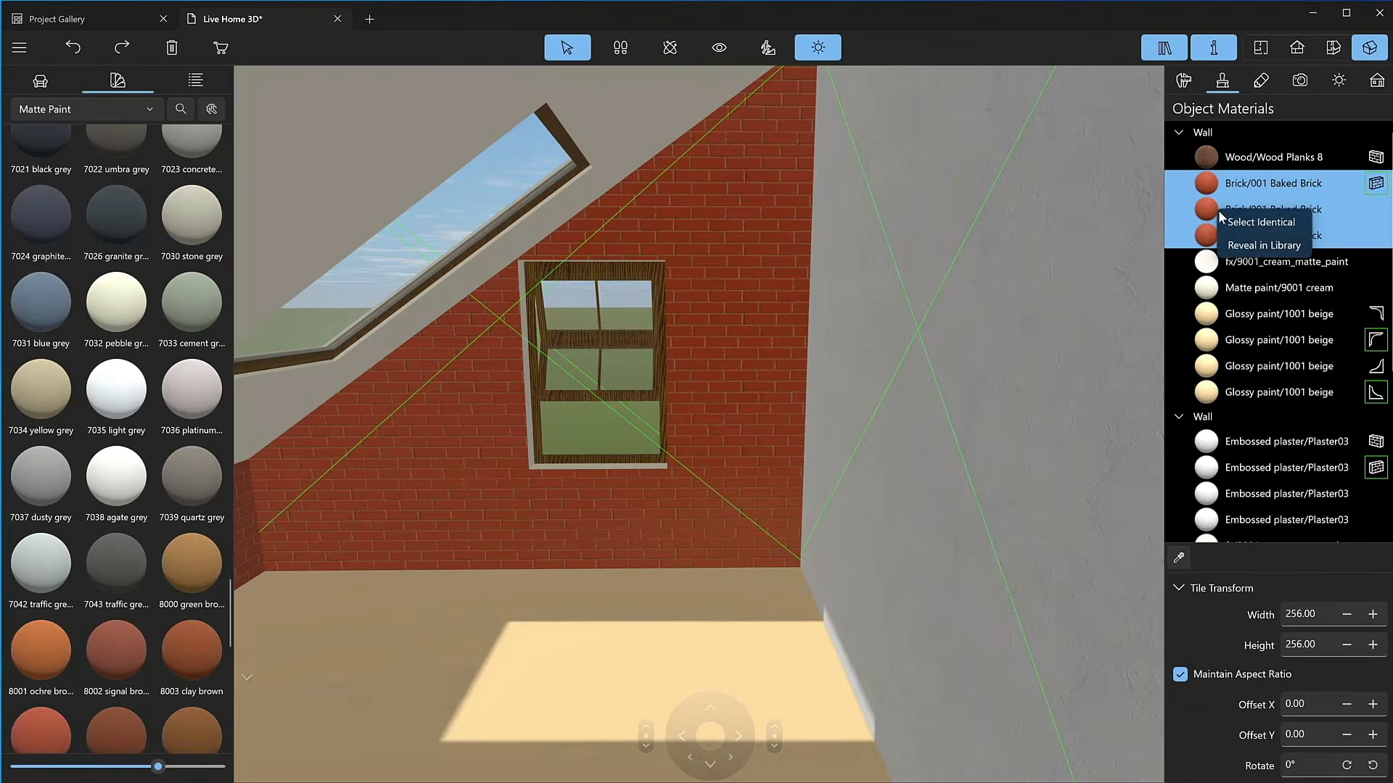
Replace the three Brick/001 Baked Brick materials of the interior gable wall with a paint from the Matte Paint library.
left_click(1226, 234, "shift")
mouse_move(134, 431)
left_mouse_down()
mouse_move(450, 404)
mouse_move(1226, 213)
left_mouse_up()
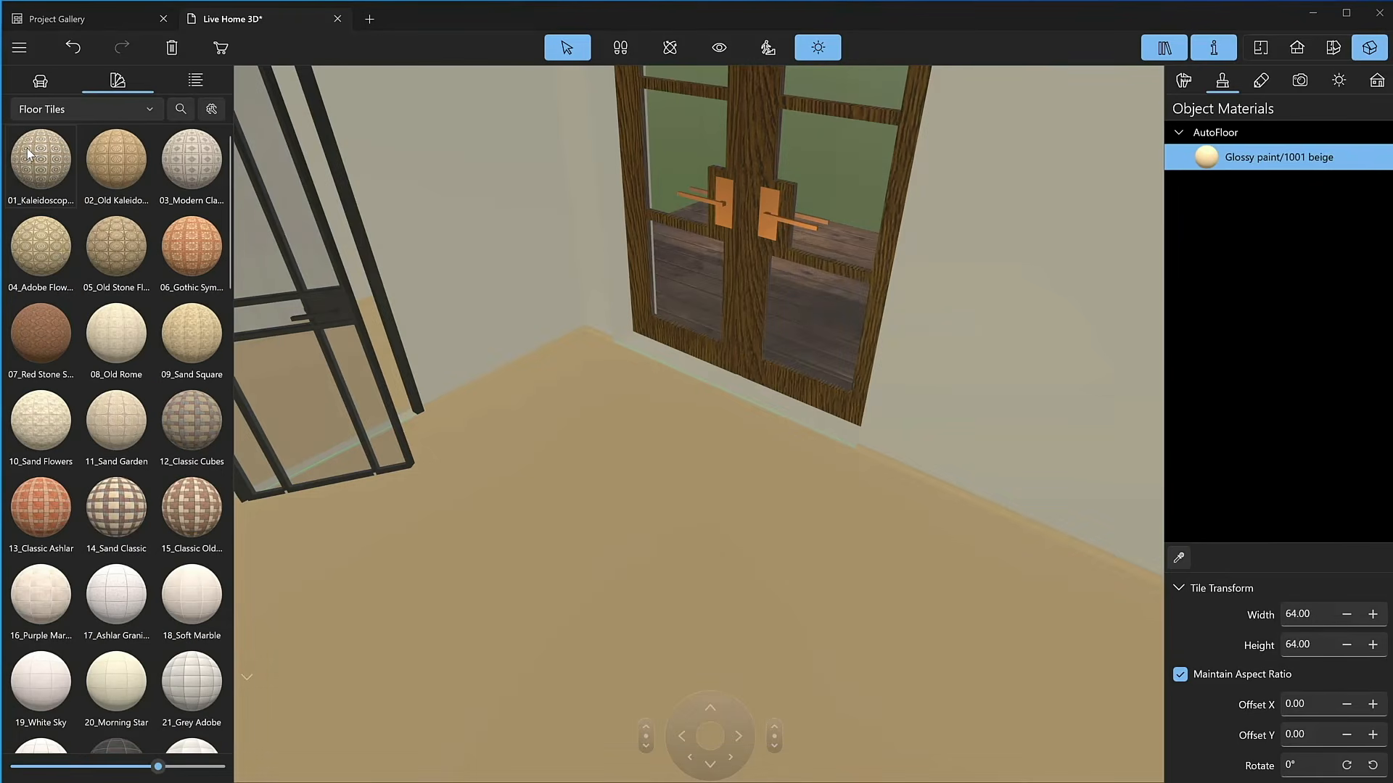
Apply the 01_Kaleidoscope floor tile to the room floor and the double door's threshold, and decrease the threshold tile's X offset.
left_click_drag(41, 159, 540, 446)
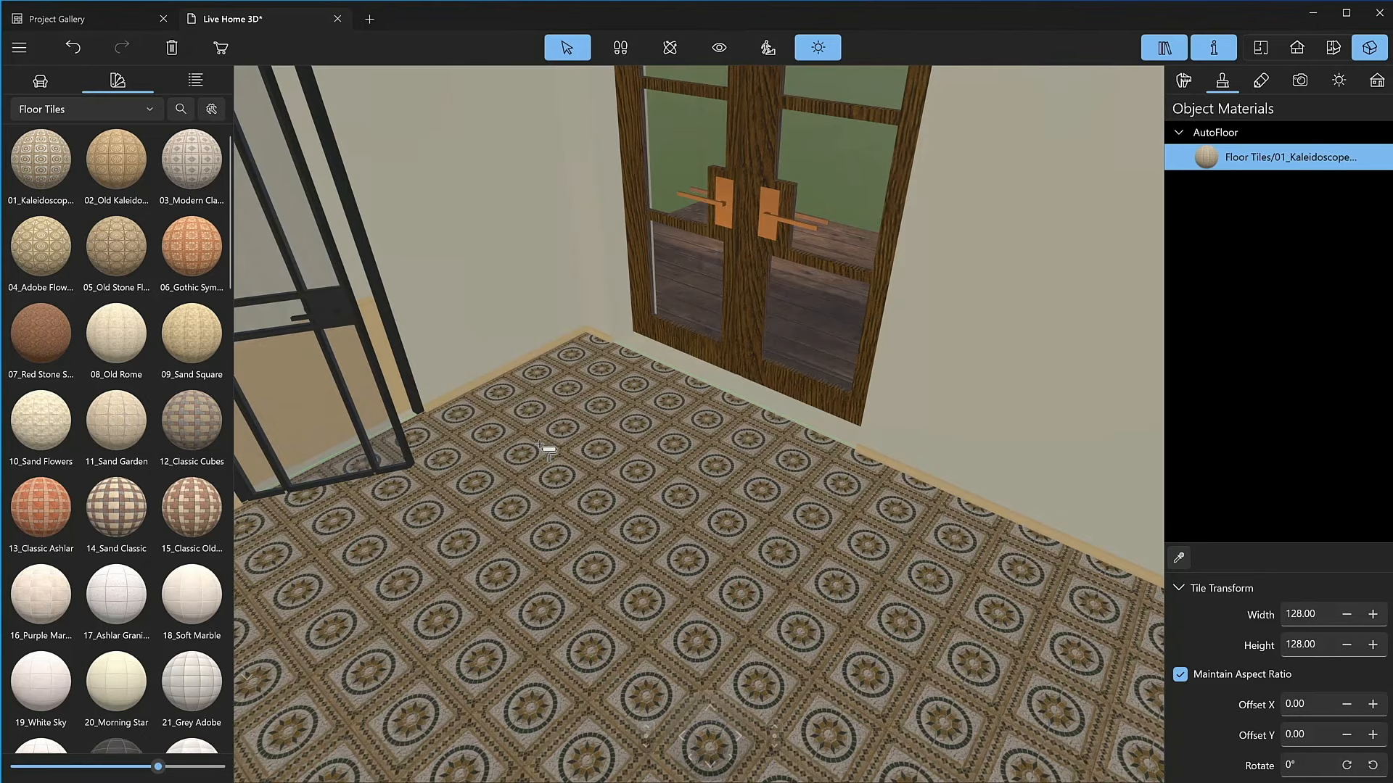
left_click_drag(62, 190, 731, 398)
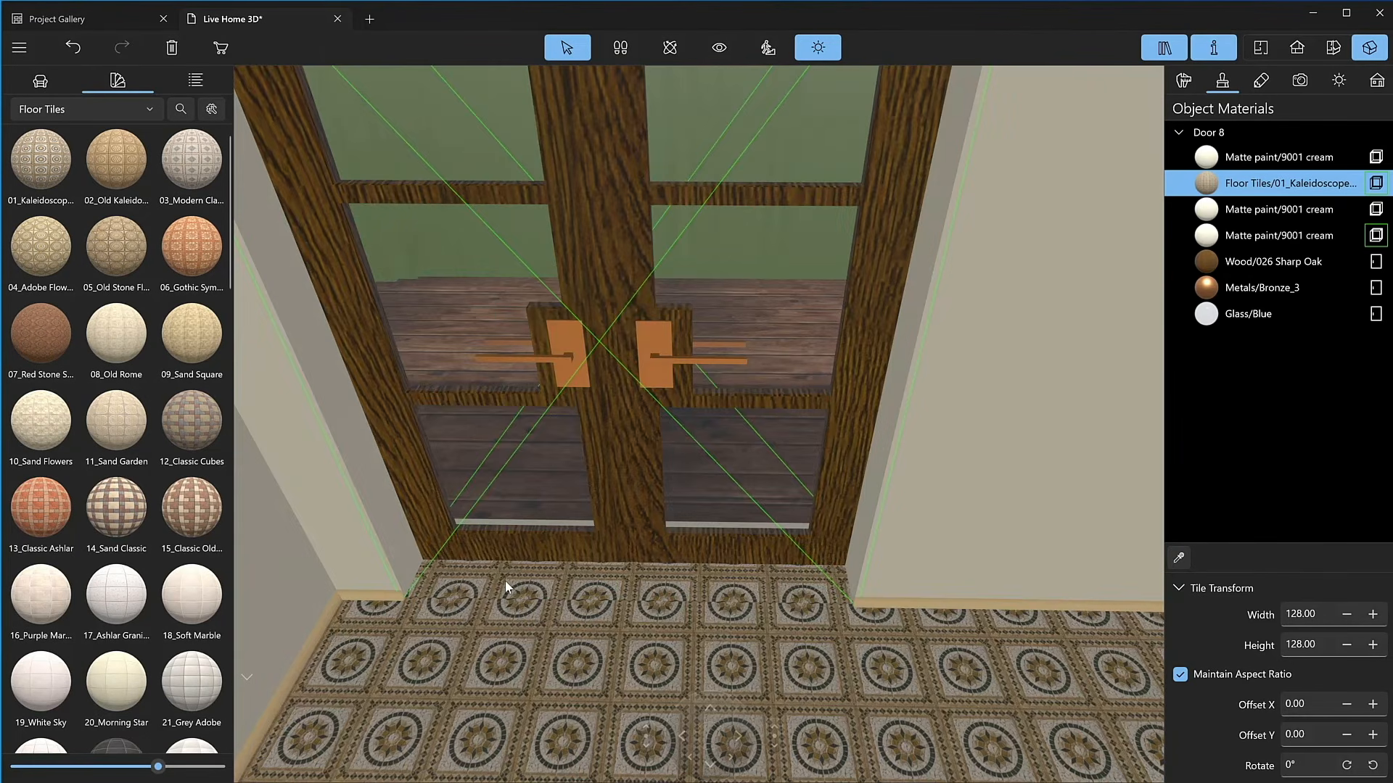
left_click(1350, 704)
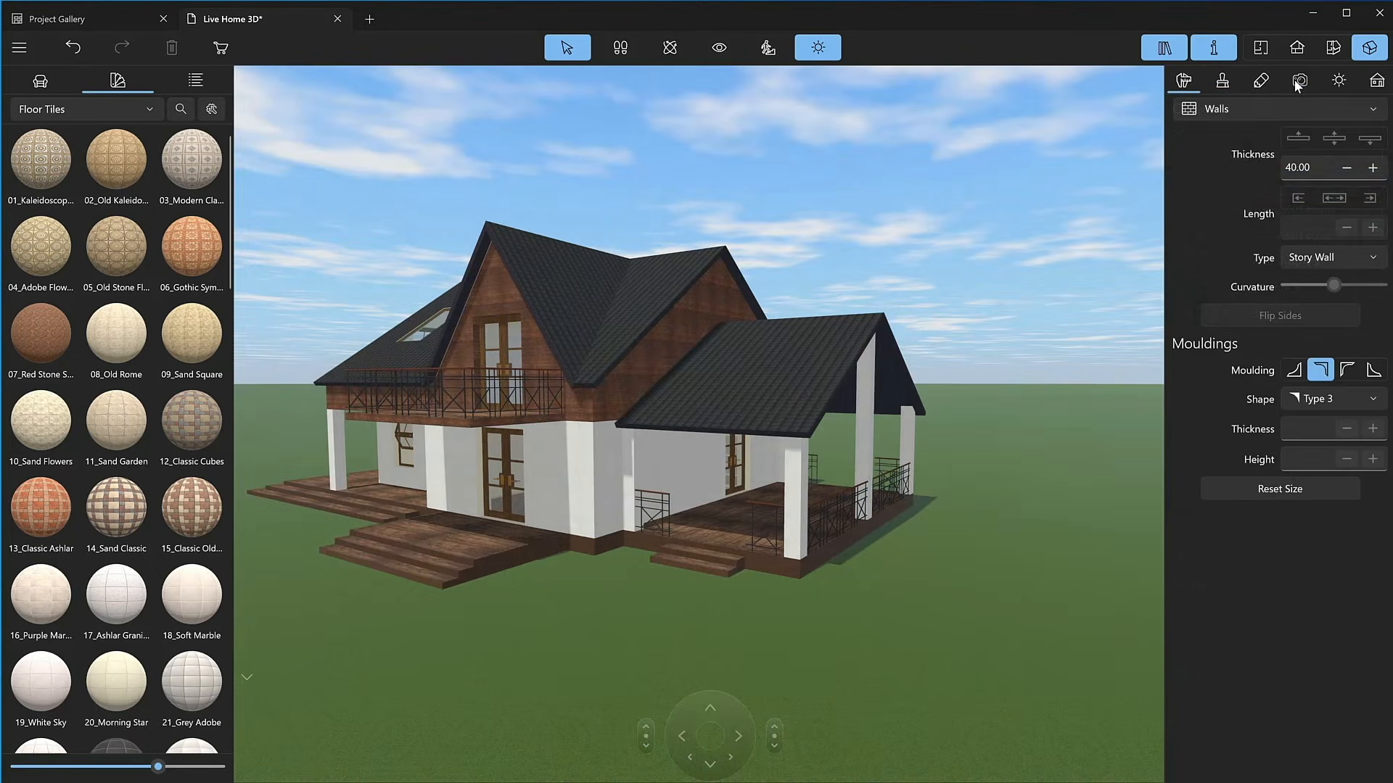
Add a user camera from the current exterior view of the house and raise its elevation to 470.
left_click(1299, 82)
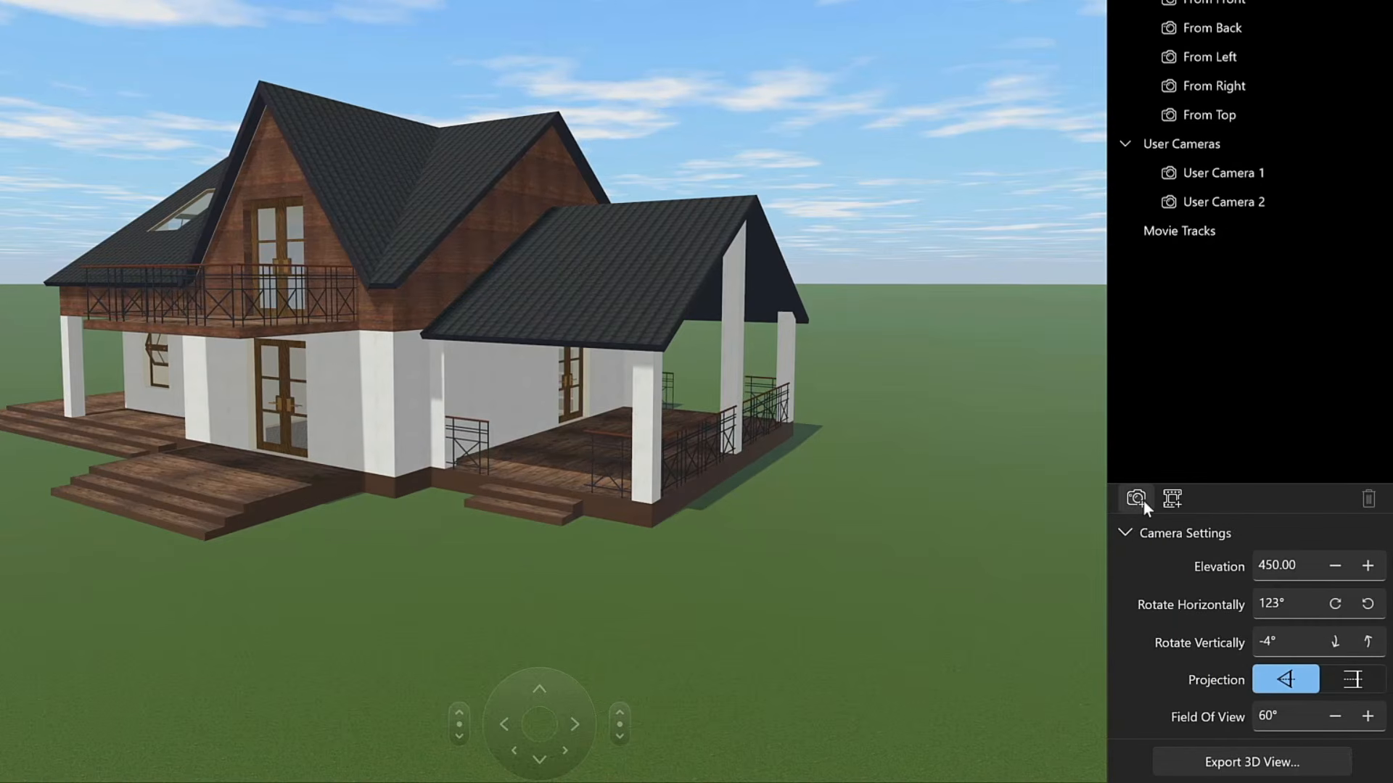
left_click(1136, 498)
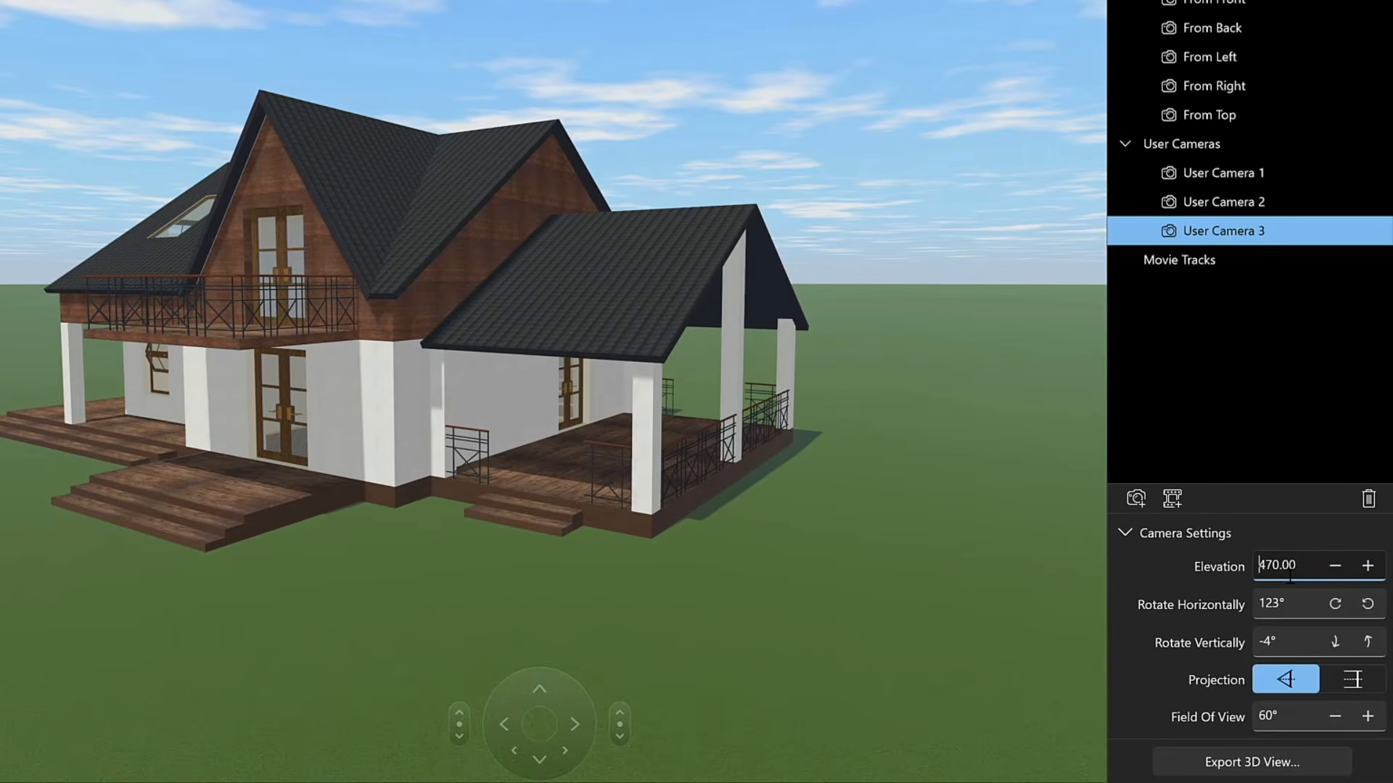
Set the new camera's horizontal rotation to 120°.
left_click(1299, 604)
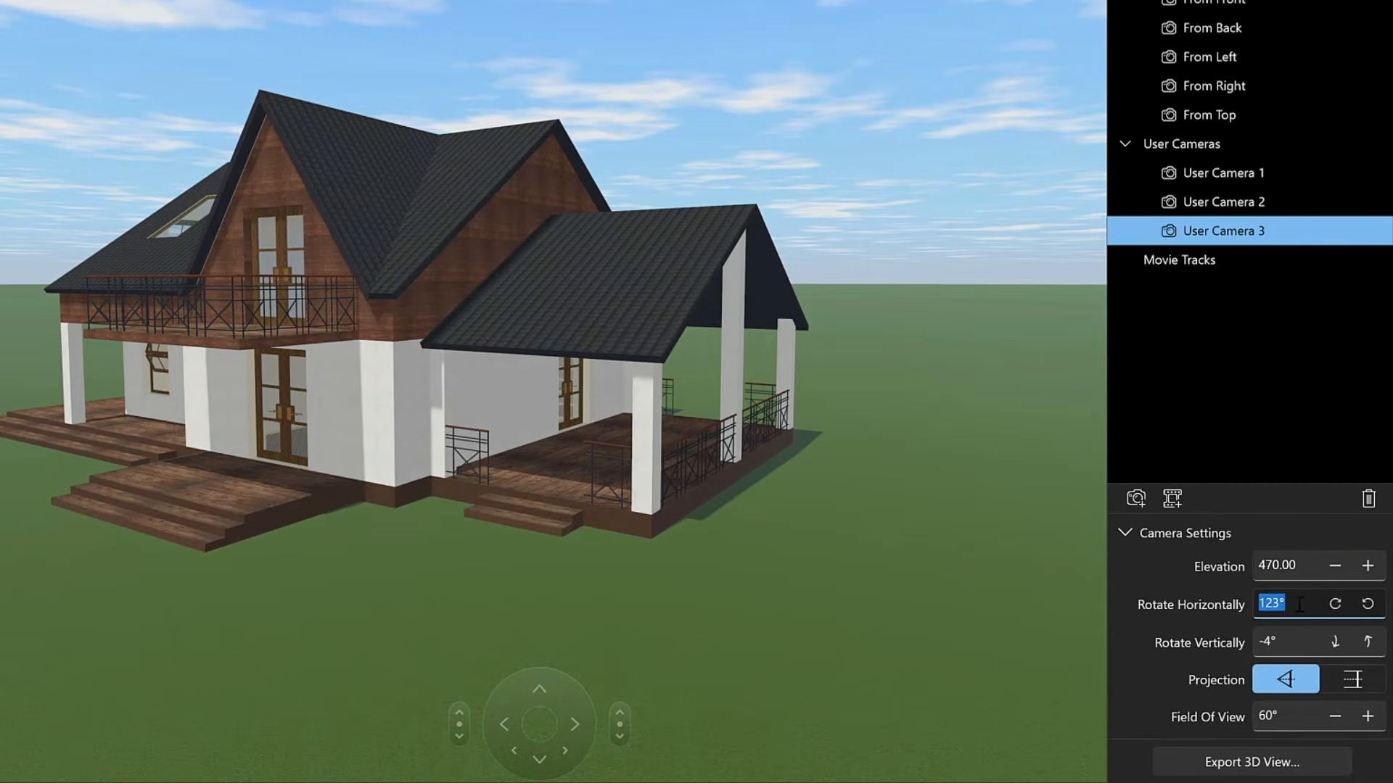
key("BackSpace")
type("120")
key("Return")
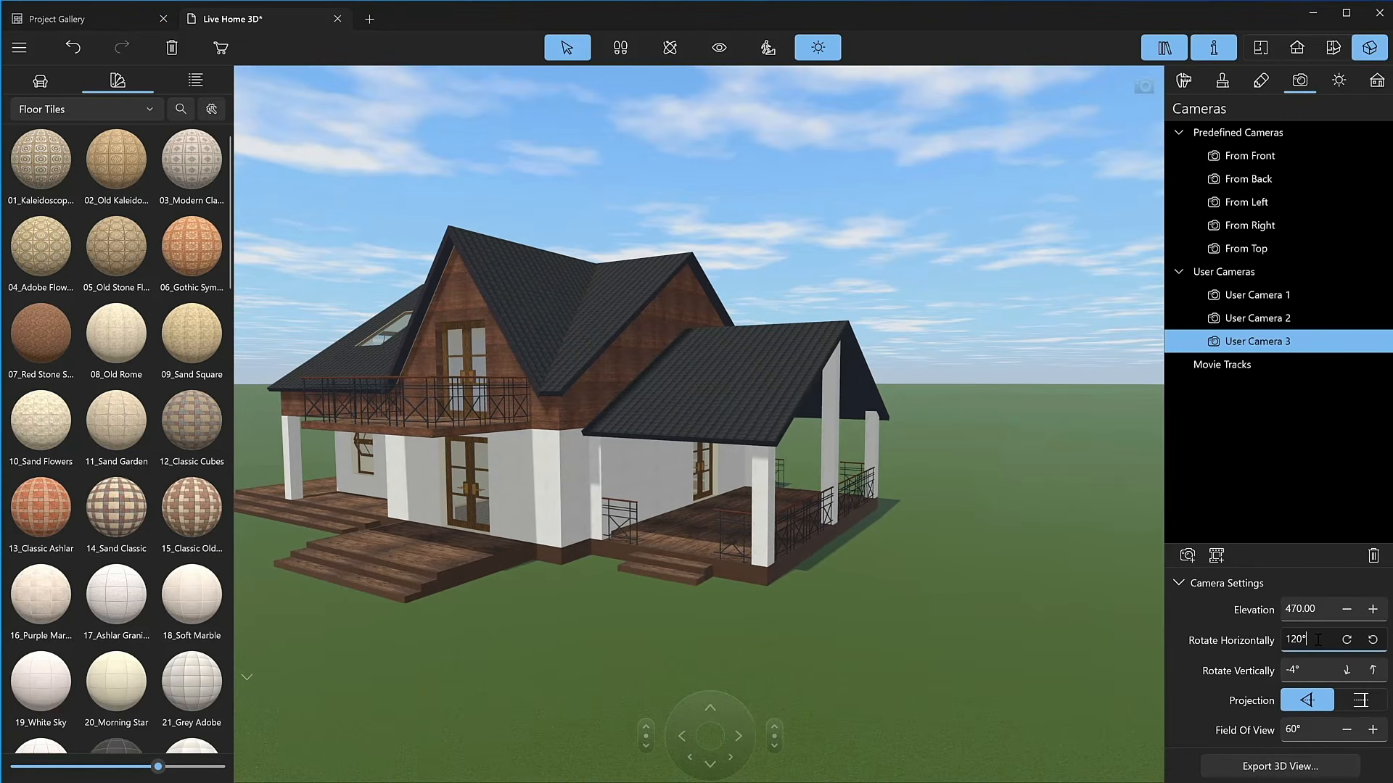
Set the new camera's horizontal rotation to 125°, and switch to the saved views User Camera 2 and User Camera 1.
key("BackSpace")
key("BackSpace")
key("BackSpace")
key("BackSpace")
key("Return")
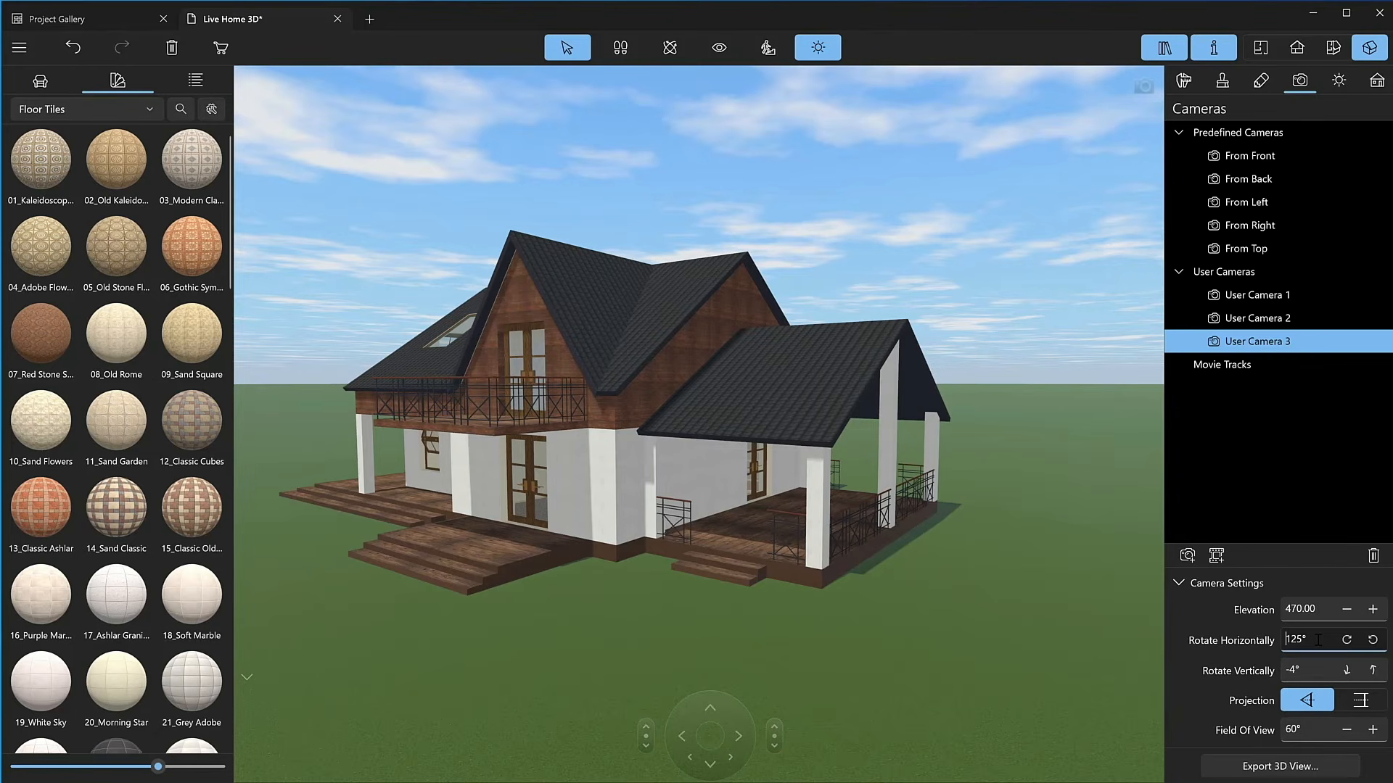
left_click(1256, 318)
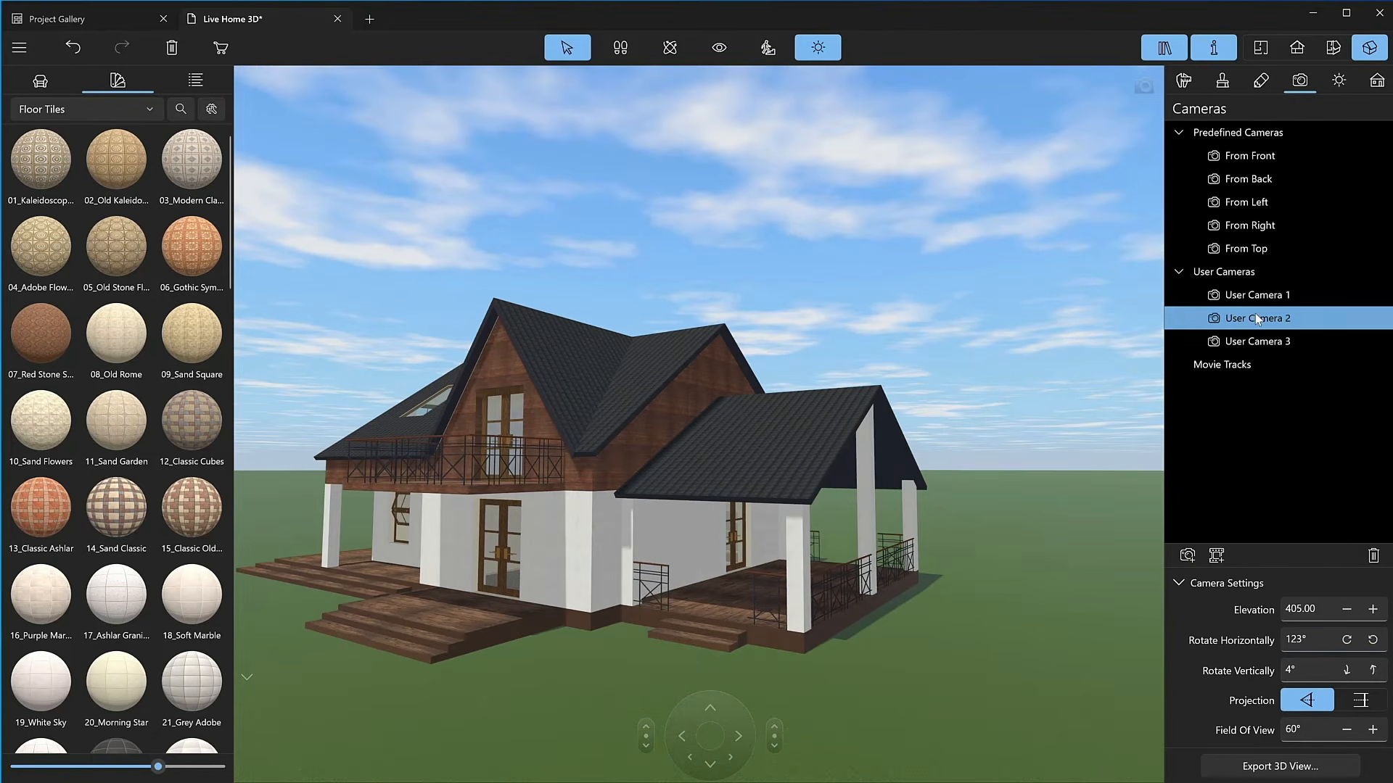
left_click(1256, 298)
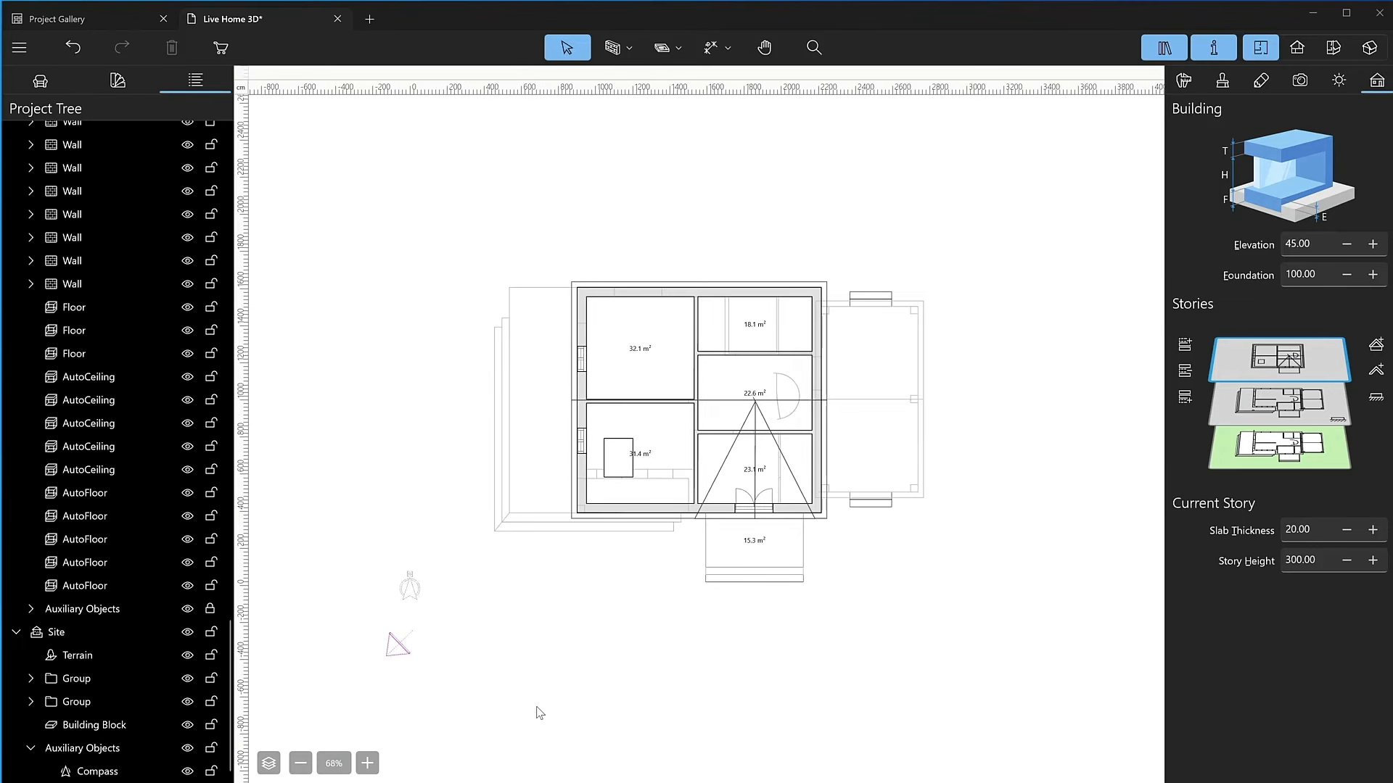
Make Site the current story and draw a rectangular custom terrain about 19500 × 14000 cm around the house.
left_click(268, 763)
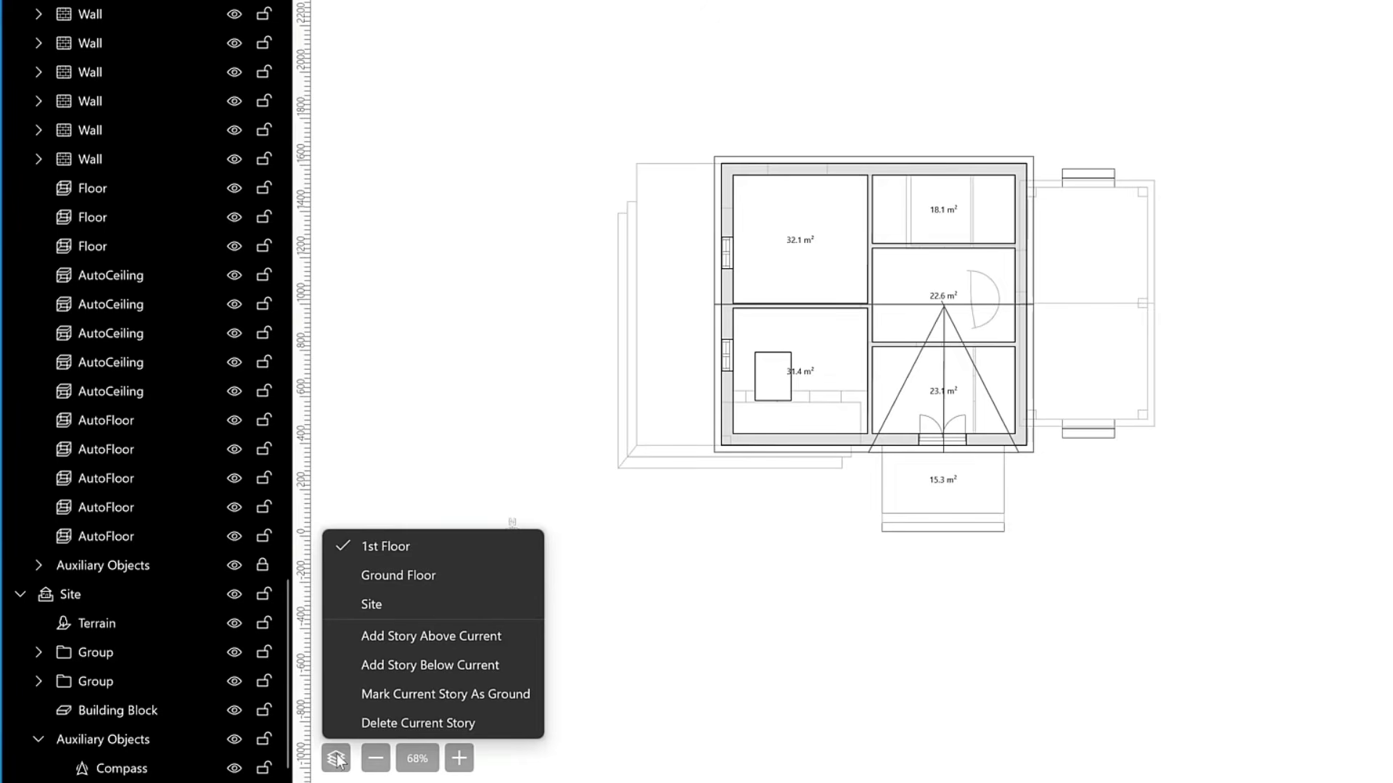
left_click(382, 611)
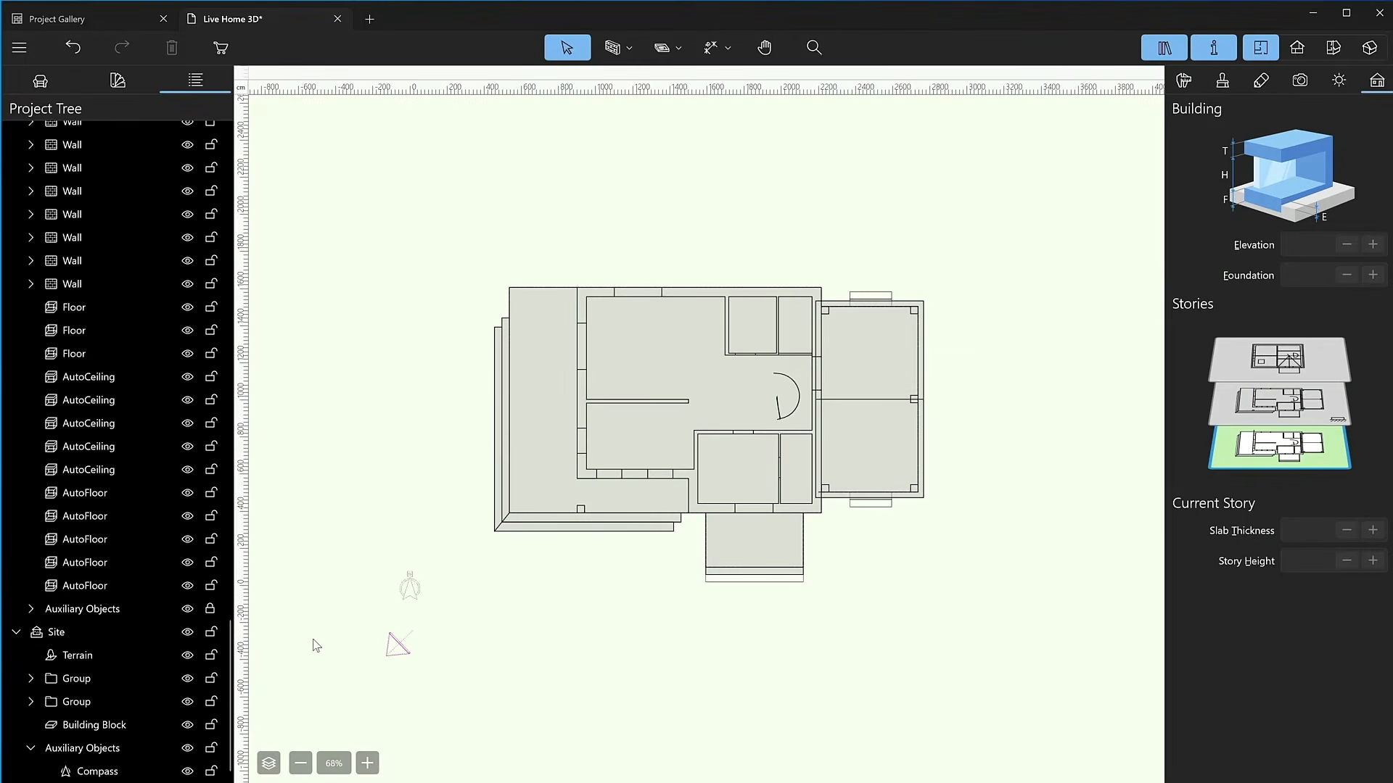
left_click(681, 47)
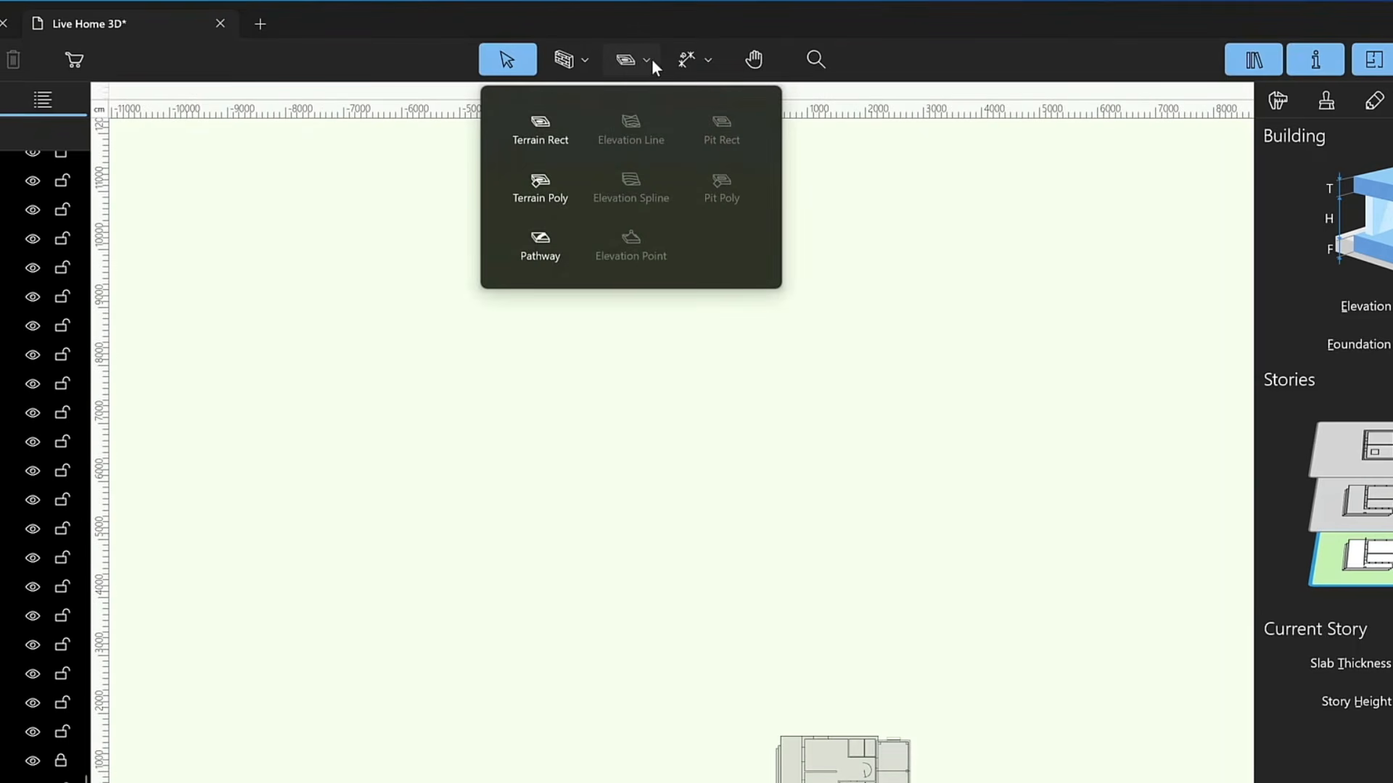
left_click(567, 129)
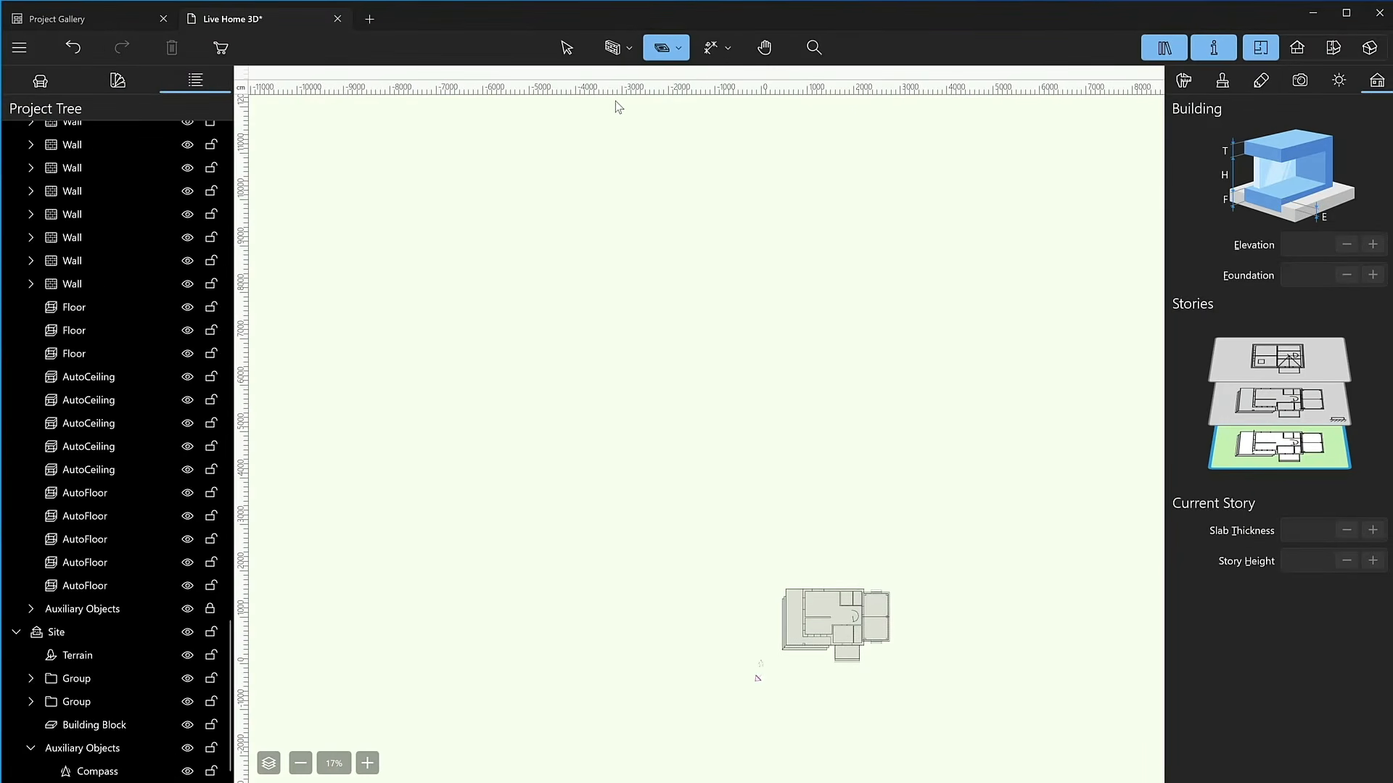
left_click_drag(296, 124, 1153, 716)
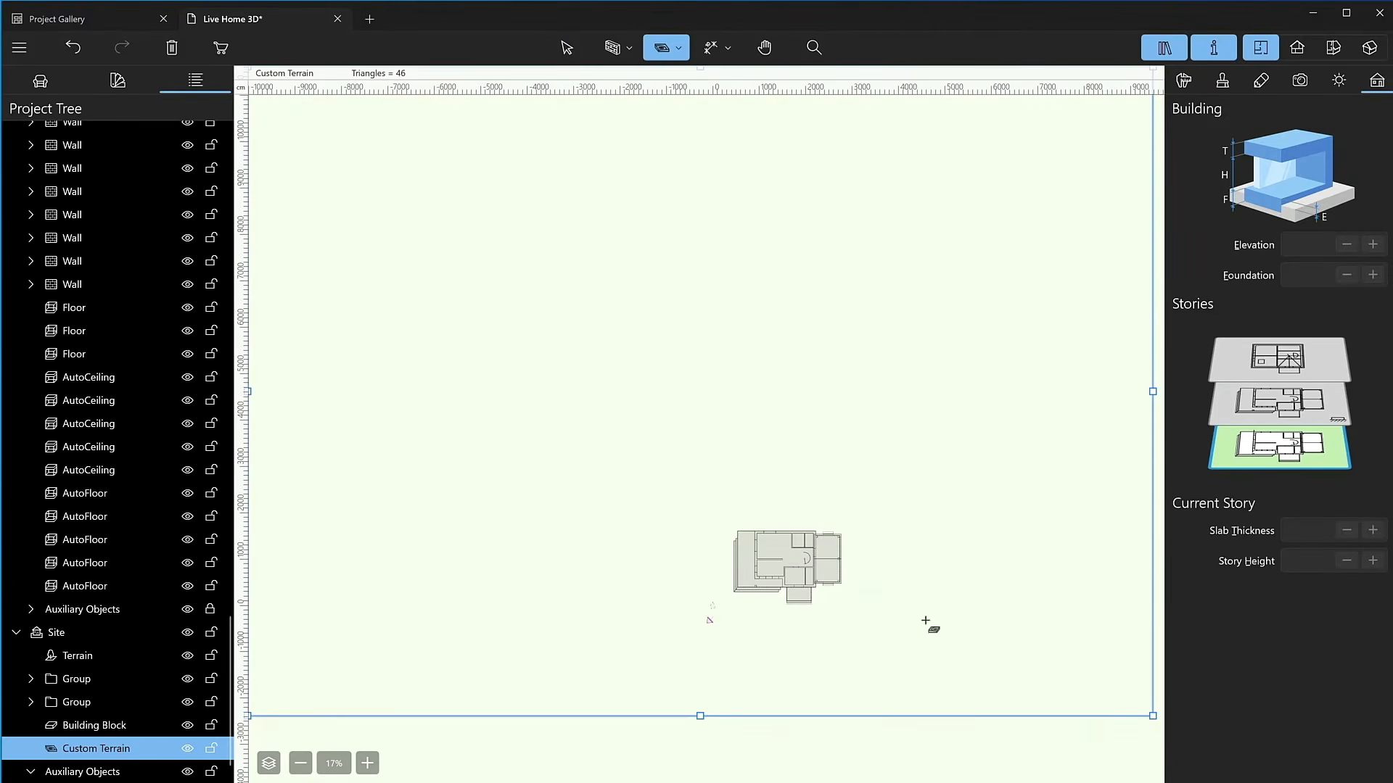
left_click(559, 51)
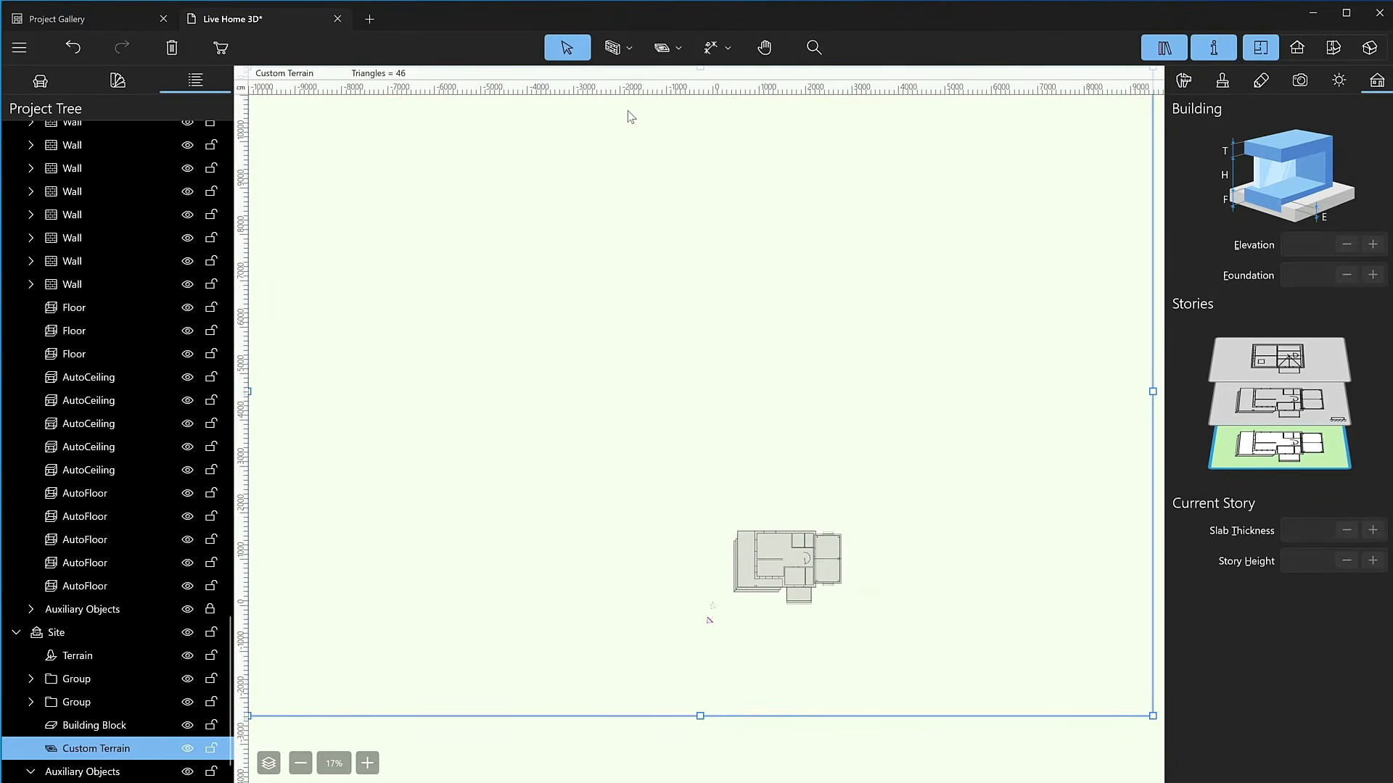
Draw nested spline elevation lines on the custom terrain behind the house to outline a group of hills.
left_click(680, 49)
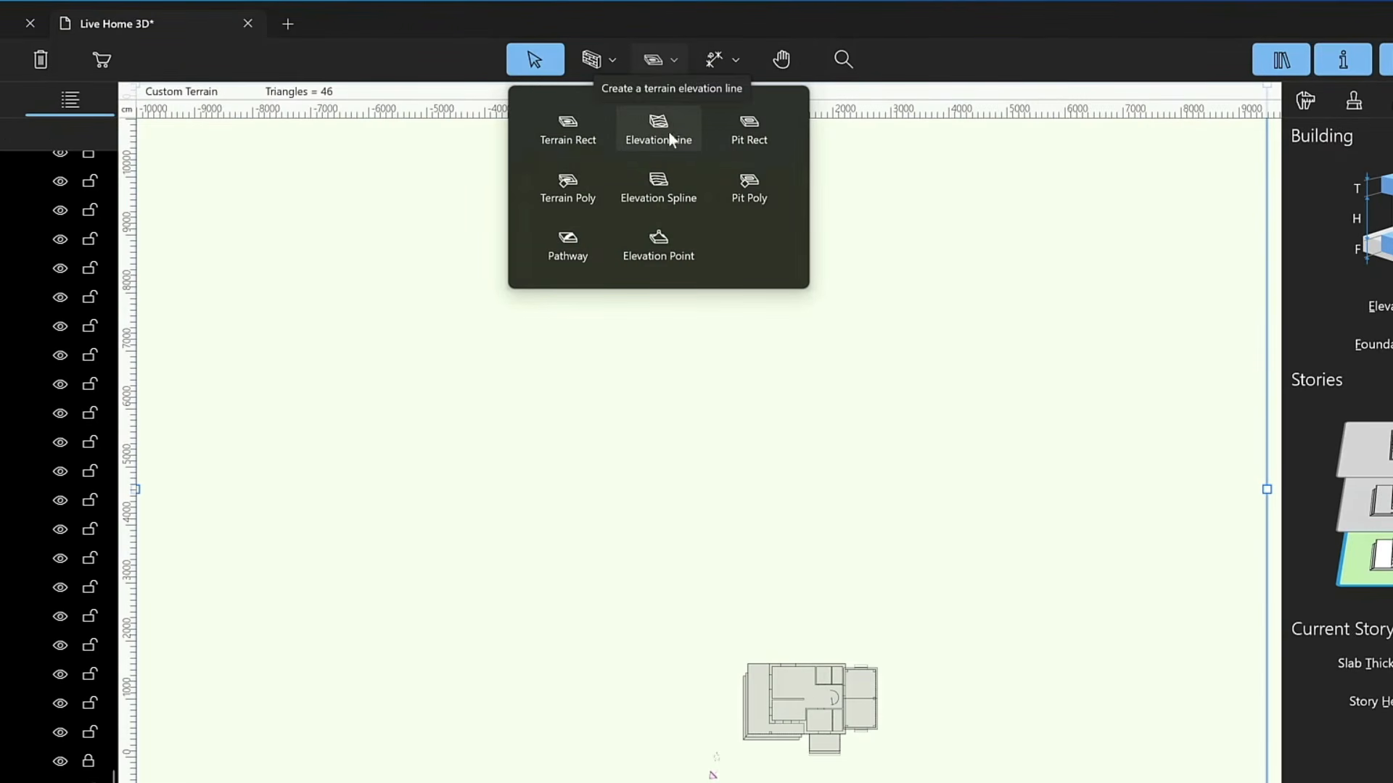
left_click(664, 190)
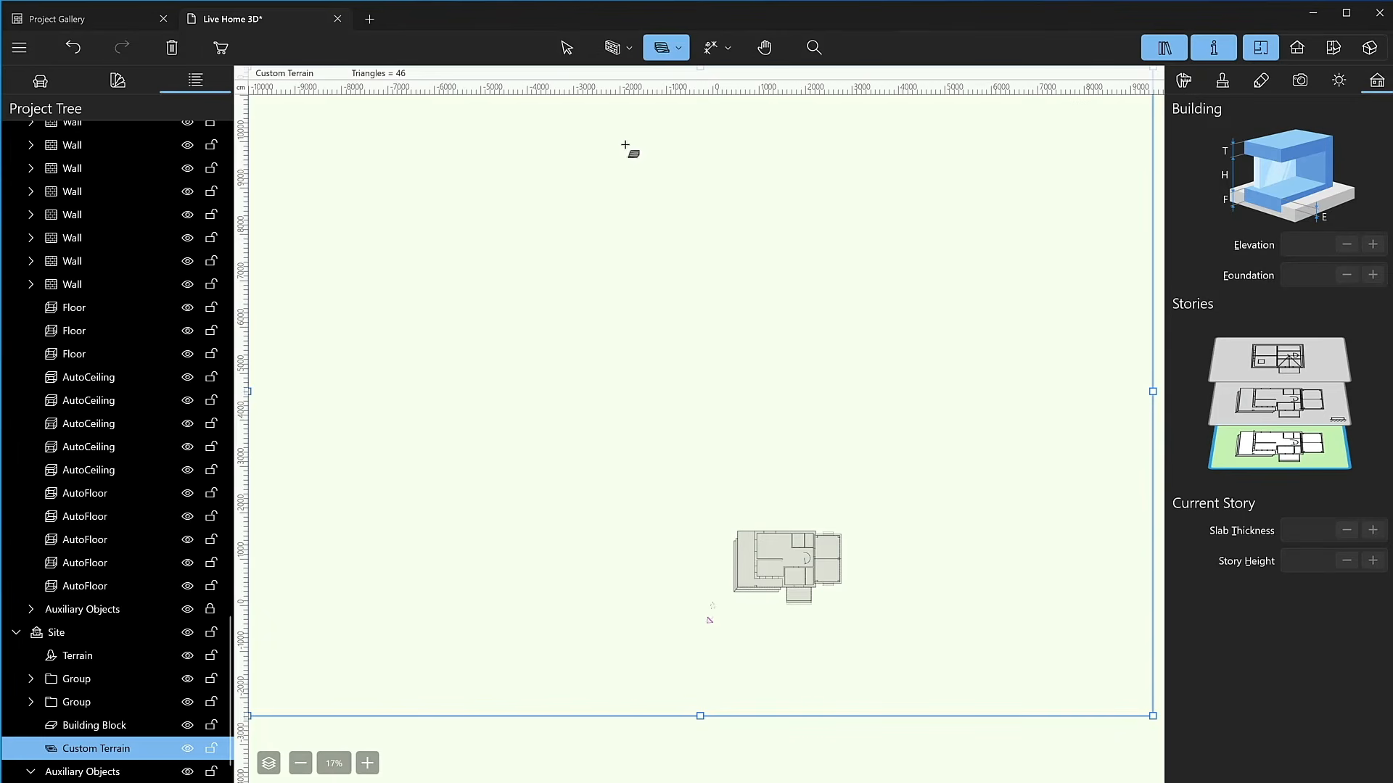
mouse_move(430, 131)
left_mouse_down()
mouse_move(375, 173)
mouse_move(345, 251)
mouse_move(331, 358)
mouse_move(341, 397)
mouse_move(423, 424)
mouse_move(497, 475)
mouse_move(772, 494)
mouse_move(998, 354)
mouse_move(1039, 185)
mouse_move(896, 153)
mouse_move(760, 160)
mouse_move(525, 121)
mouse_move(441, 125)
left_mouse_up()
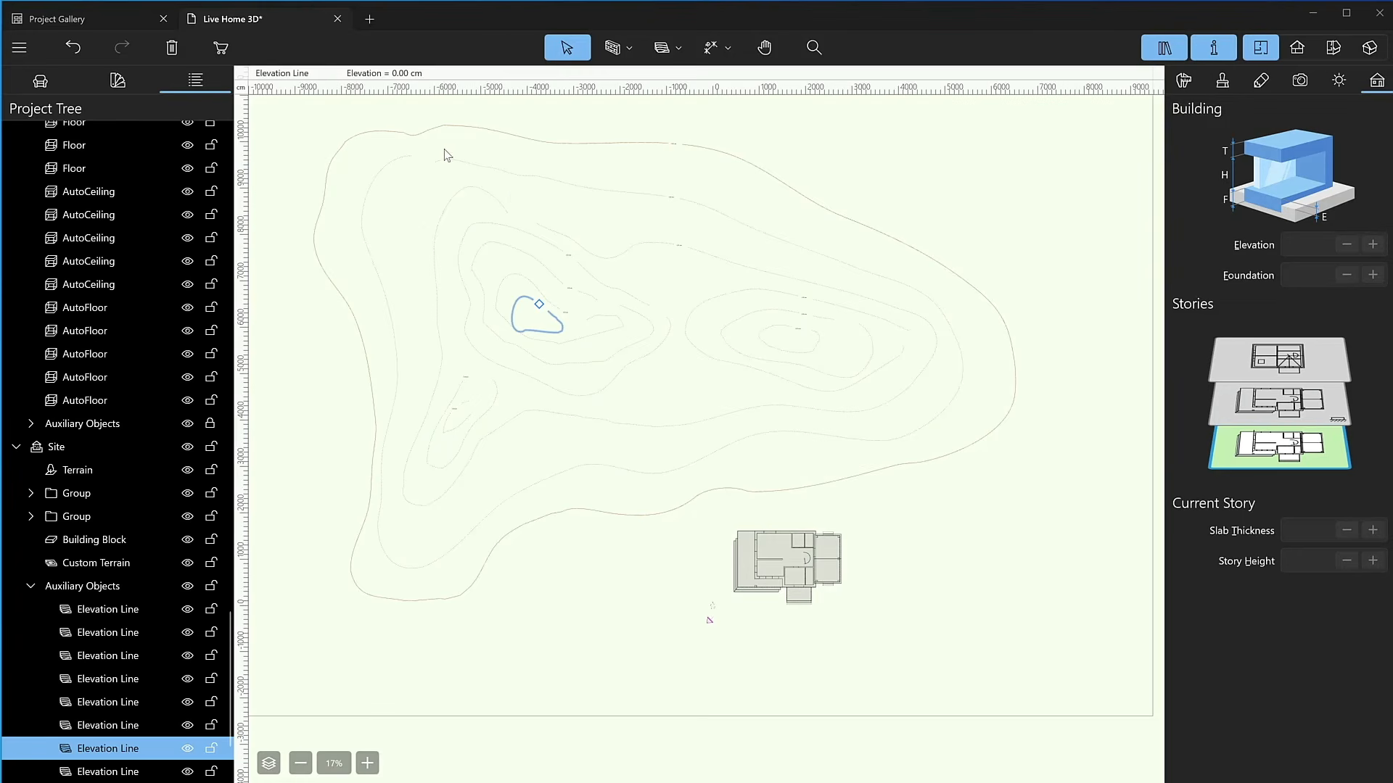
Edit the contour of the second-outermost elevation line, close its path at the open corner and adjust its curve there.
left_click(629, 144)
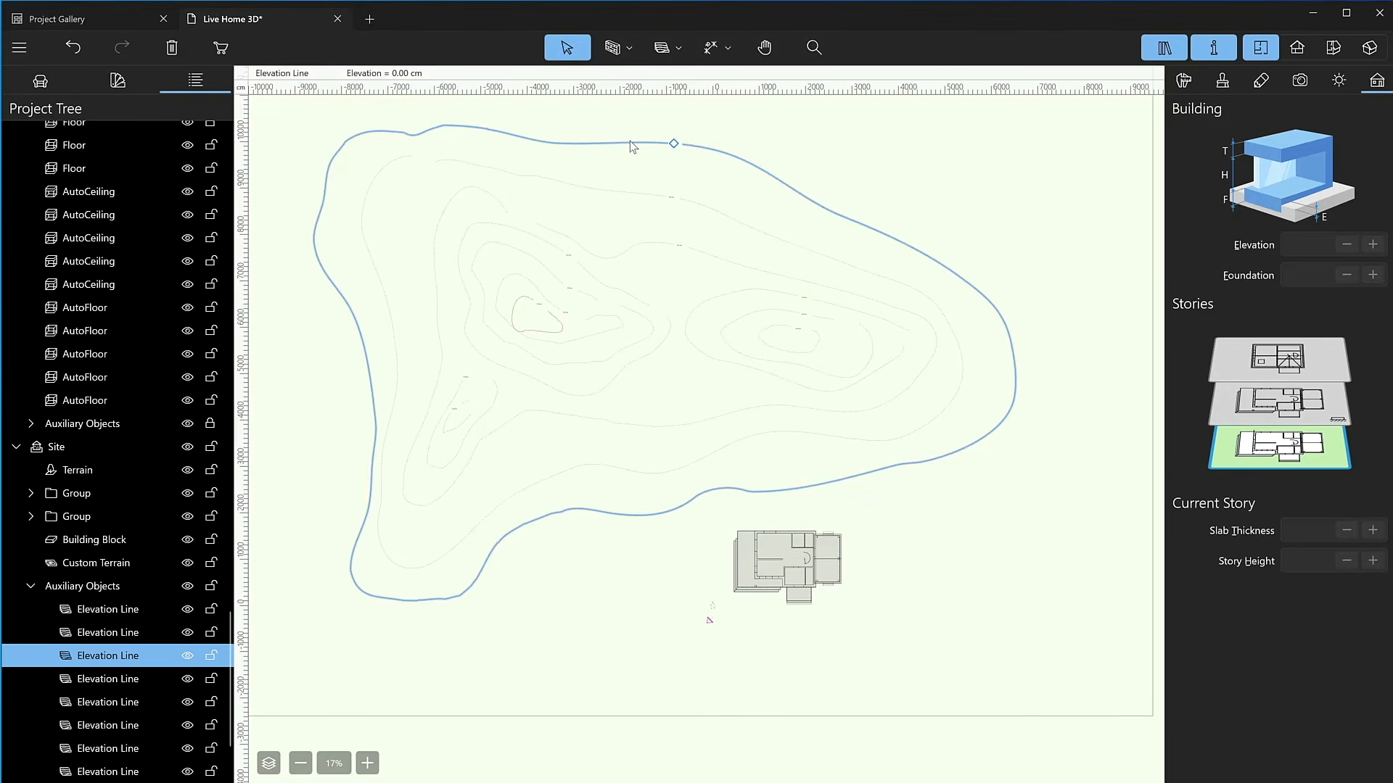
right_click(410, 157)
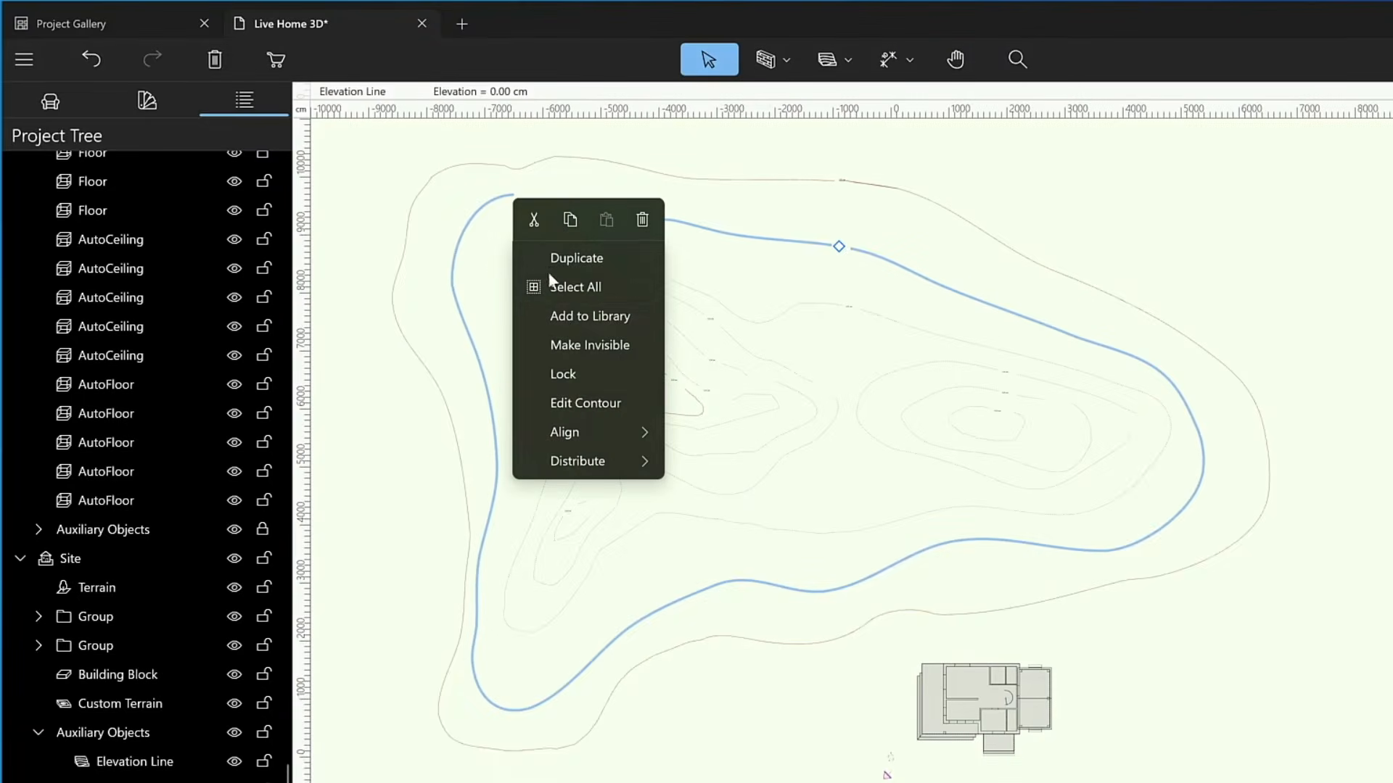
left_click(579, 400)
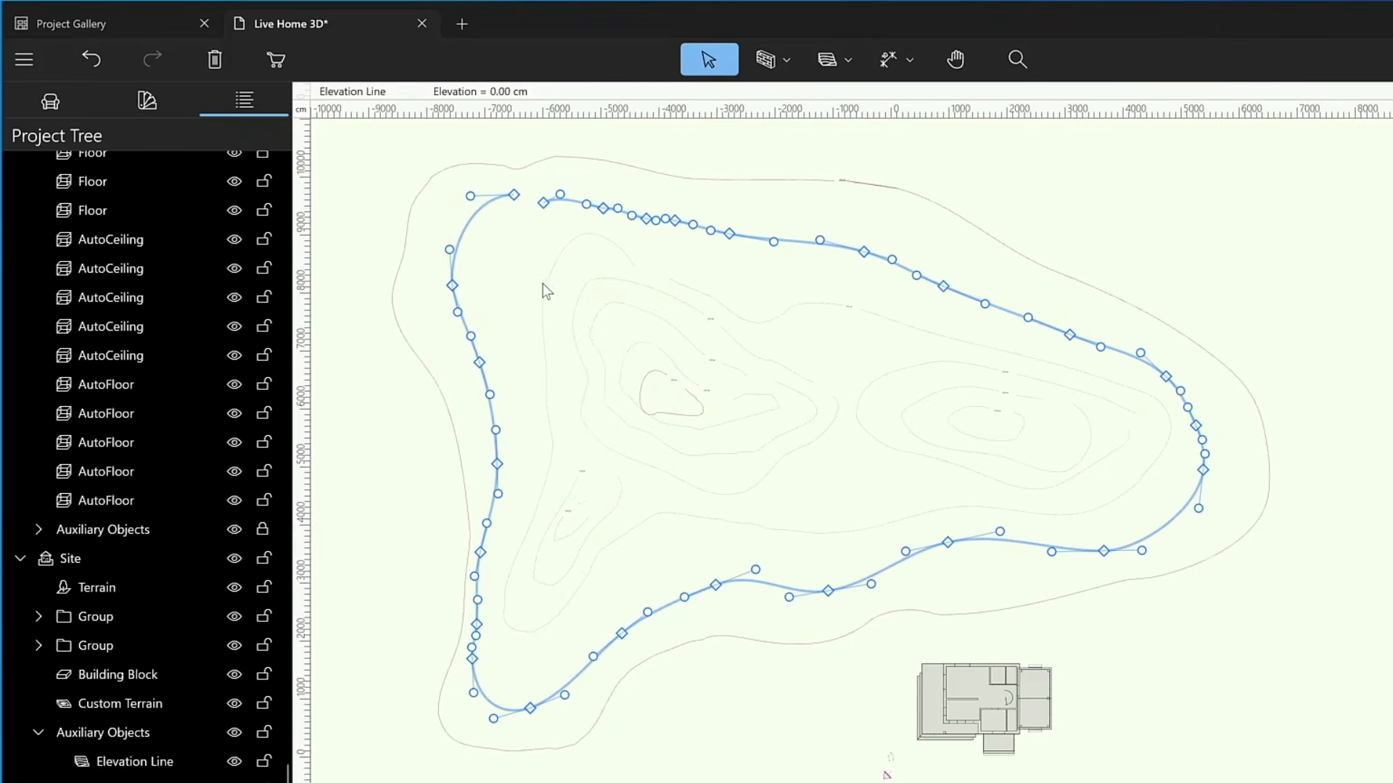
right_click(512, 195)
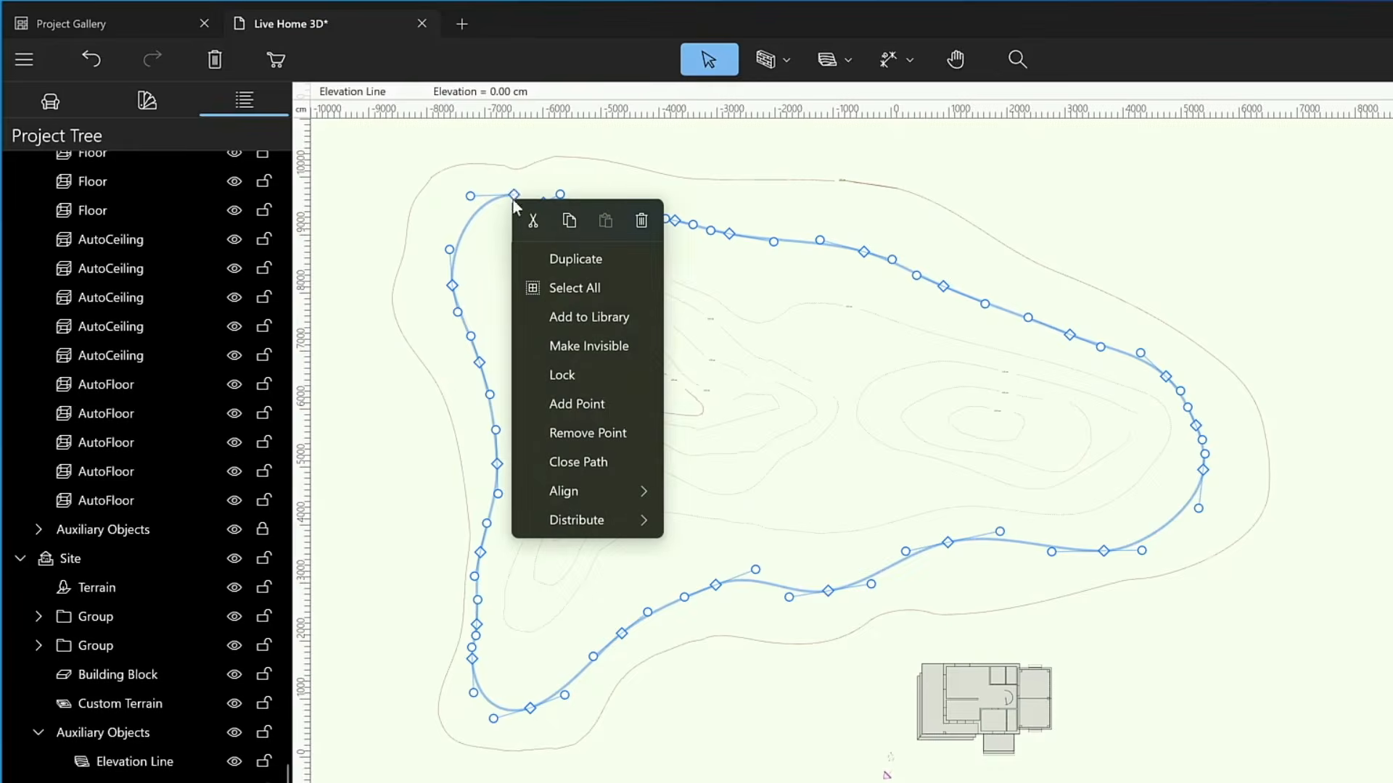
left_click(570, 461)
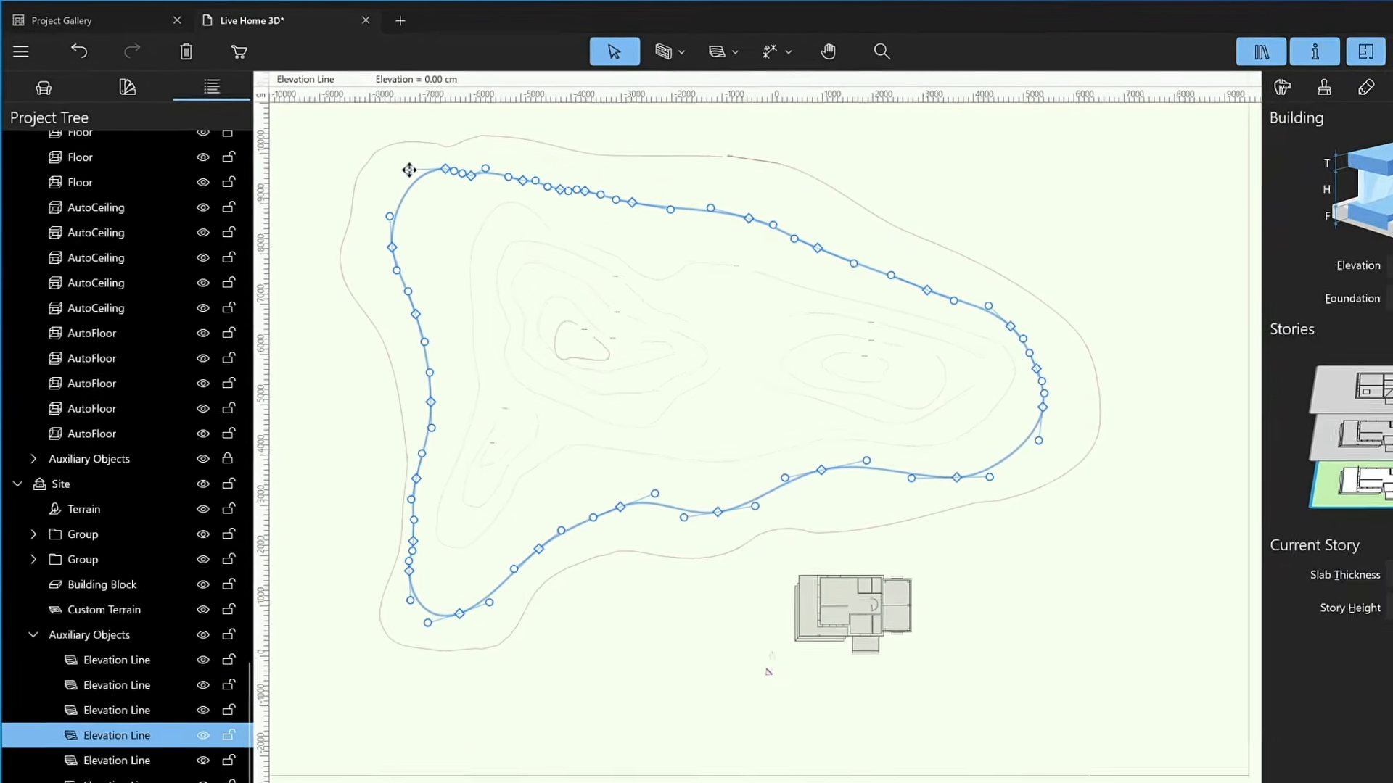
left_click_drag(470, 195, 468, 182)
left_click_drag(374, 146, 367, 166)
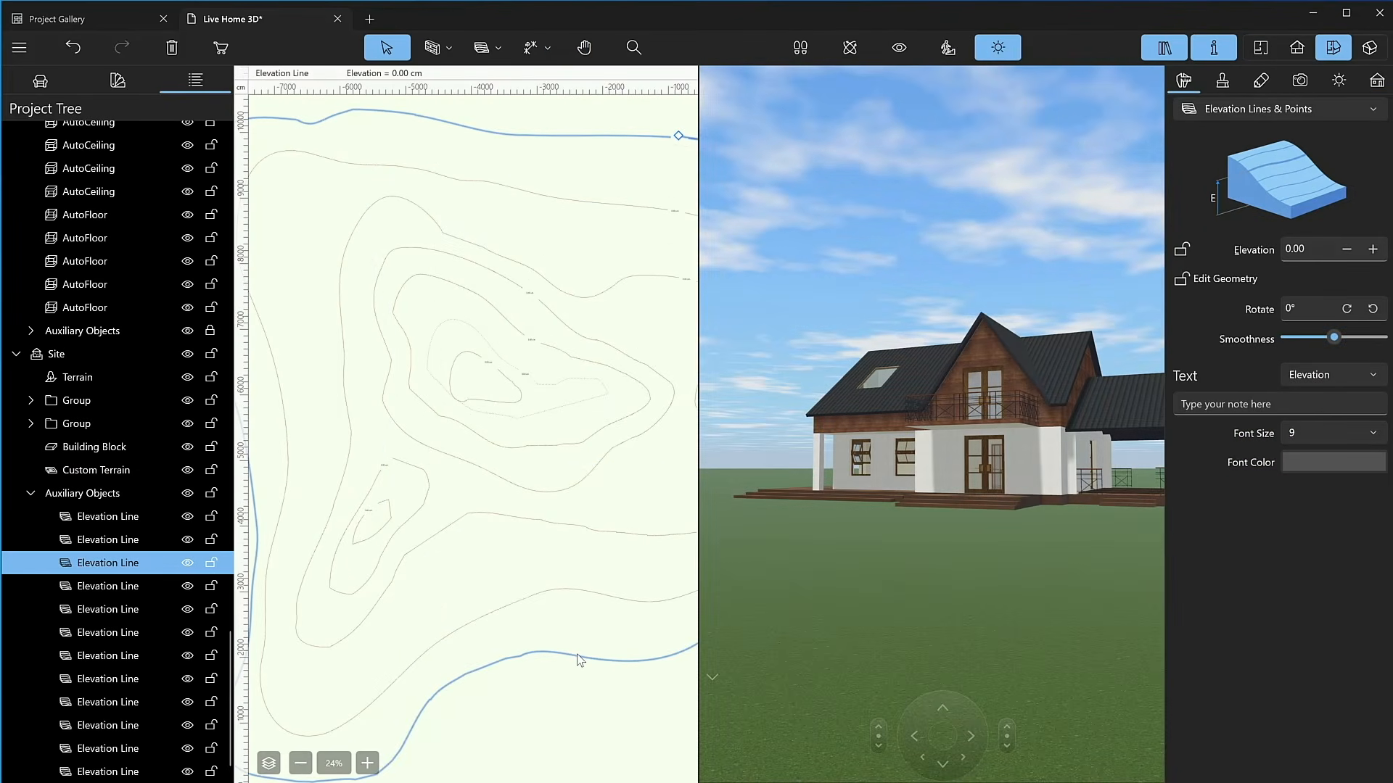
Undo the last two changes and set the second-outermost elevation line's elevation to 100 cm.
key("ctrl+z")
key("ctrl+z")
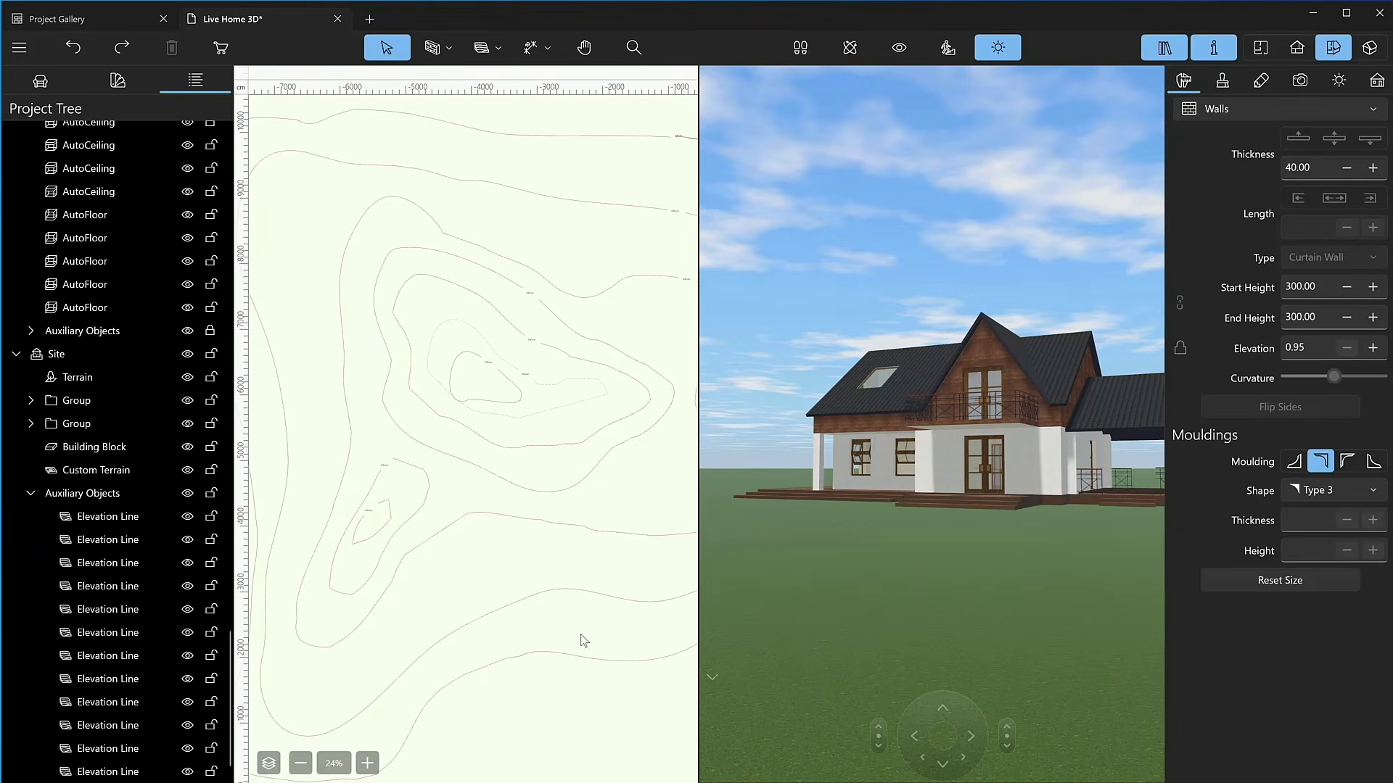
left_click(570, 590)
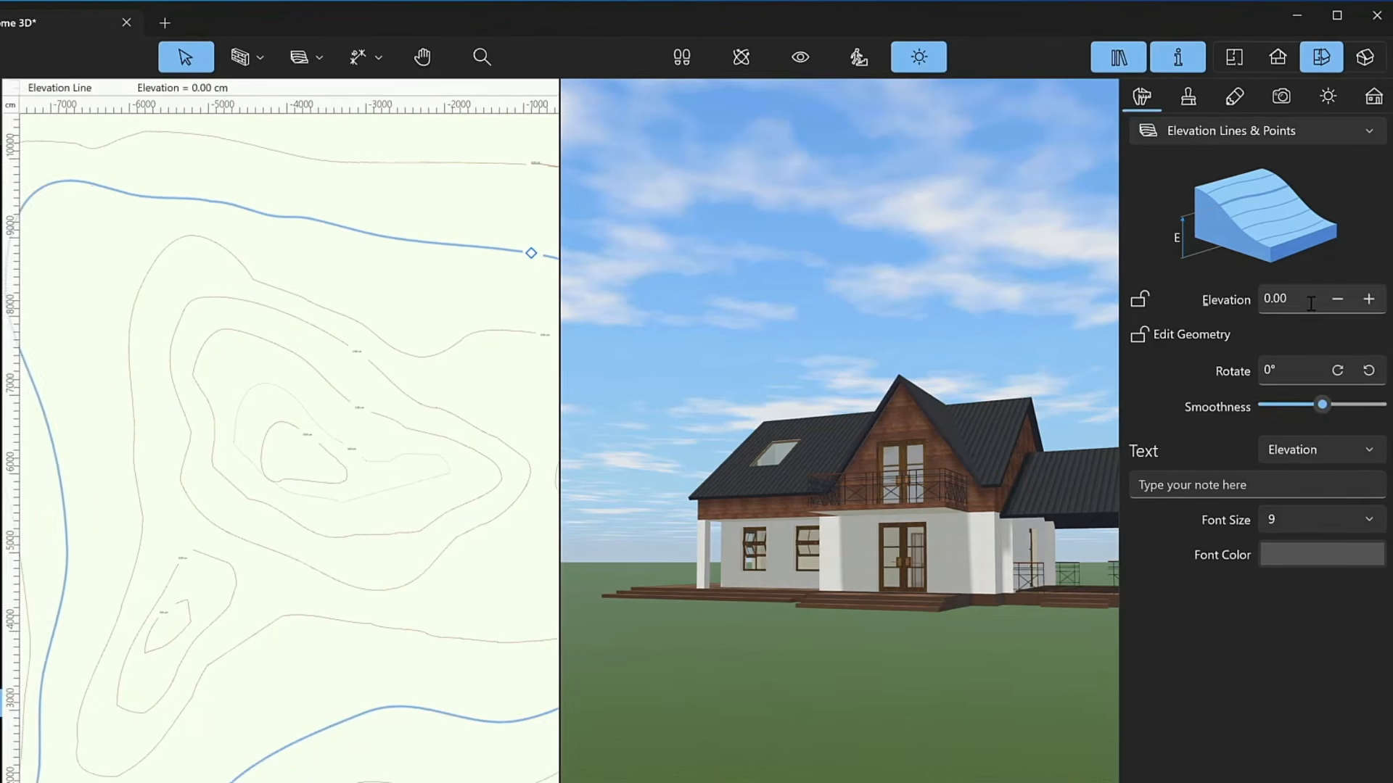
left_click(1325, 253)
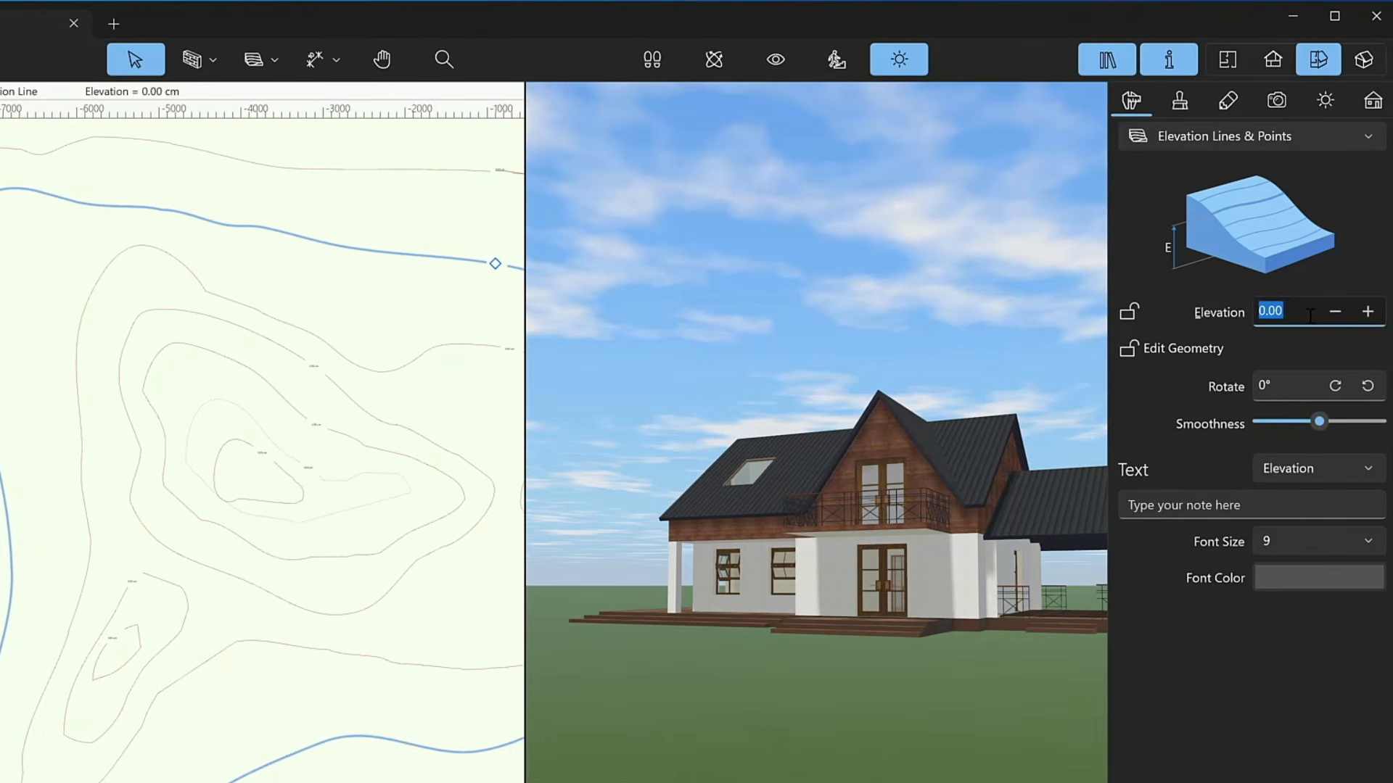
type("100")
key("Return")
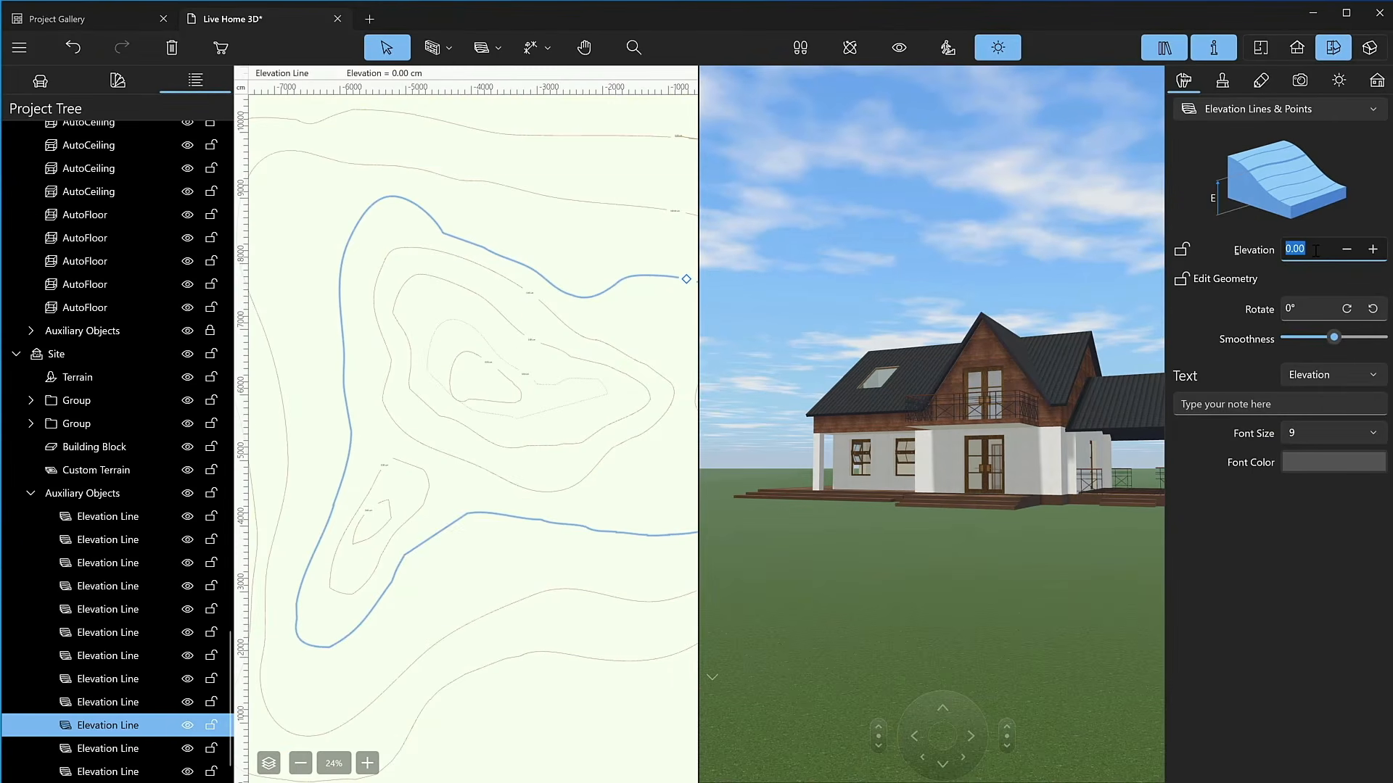
Set the third elevation line's elevation to 200 cm and the next line inside it, around the larger hill, to 300 cm.
type("200")
key("Return")
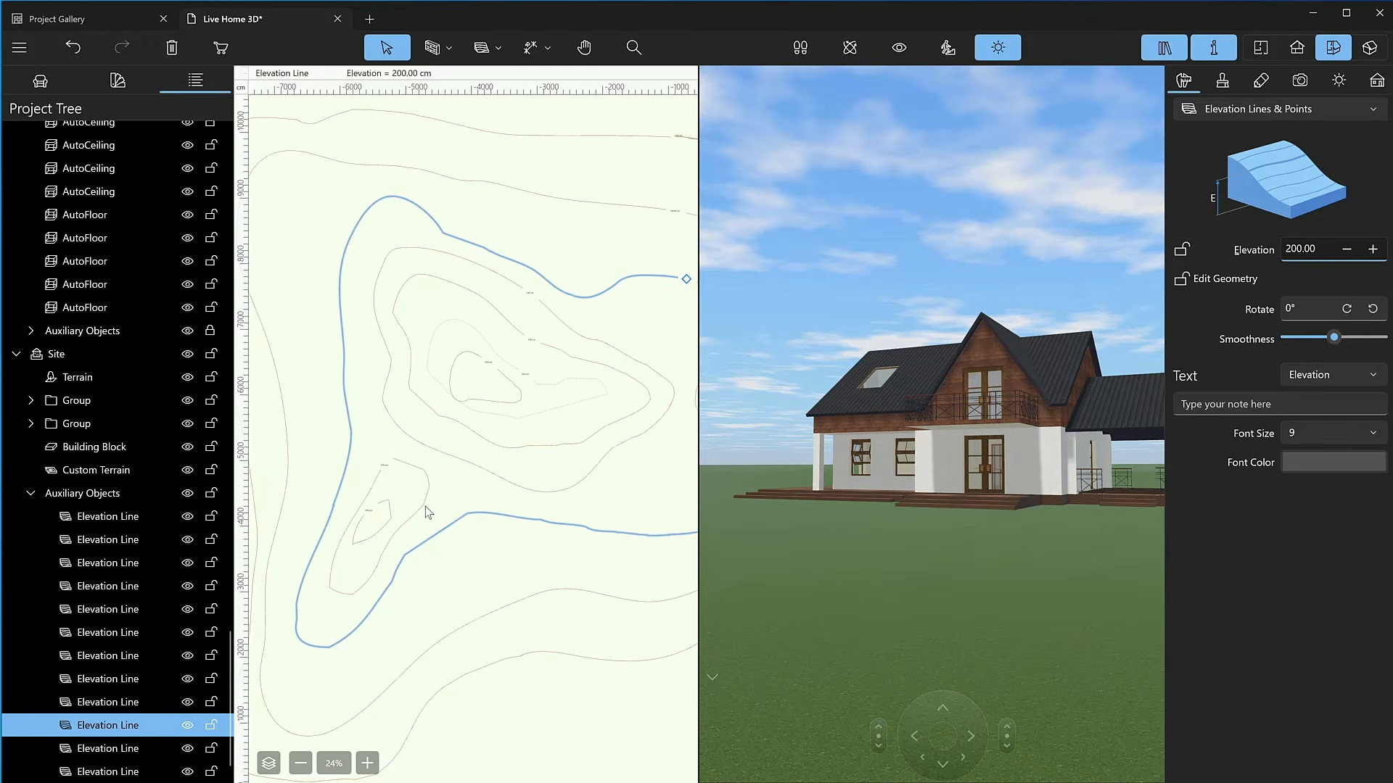
left_click(479, 471)
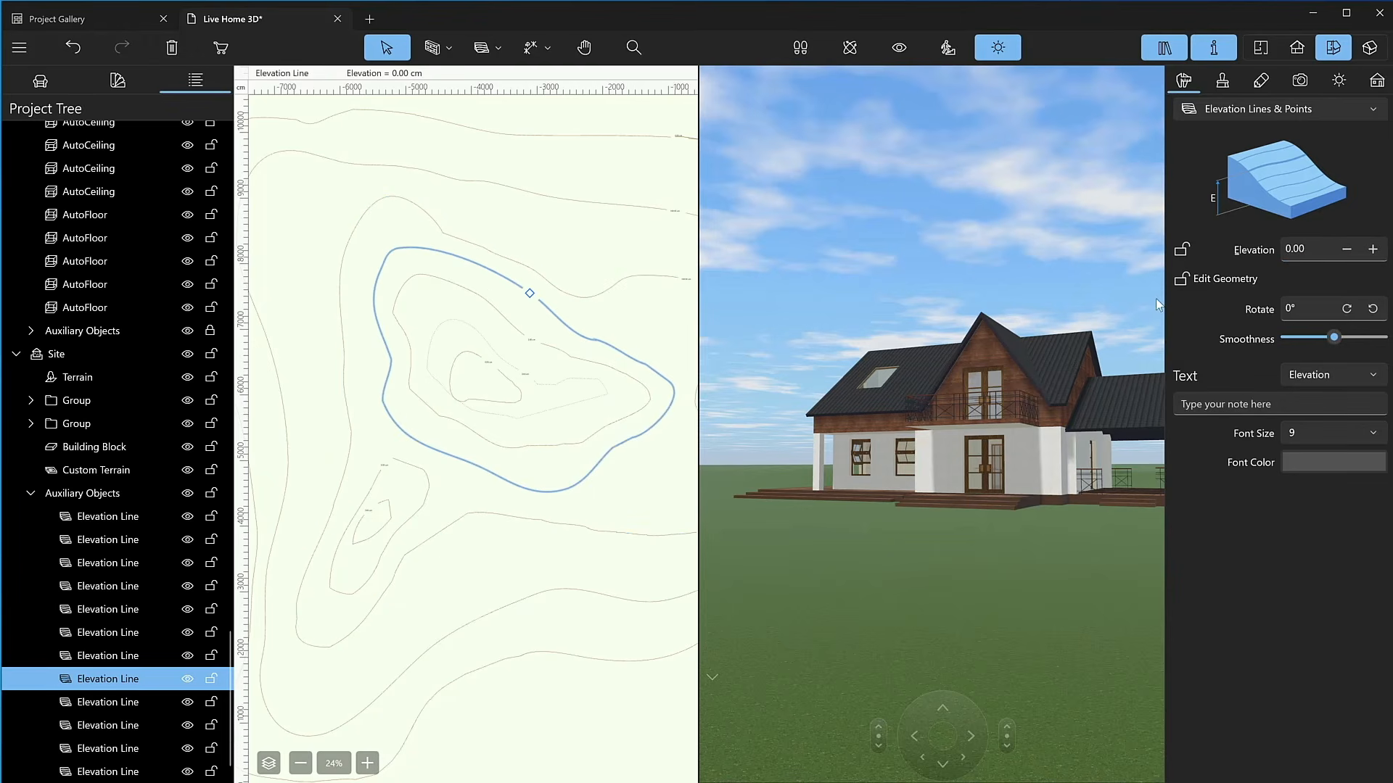
left_click(1313, 253)
type("300")
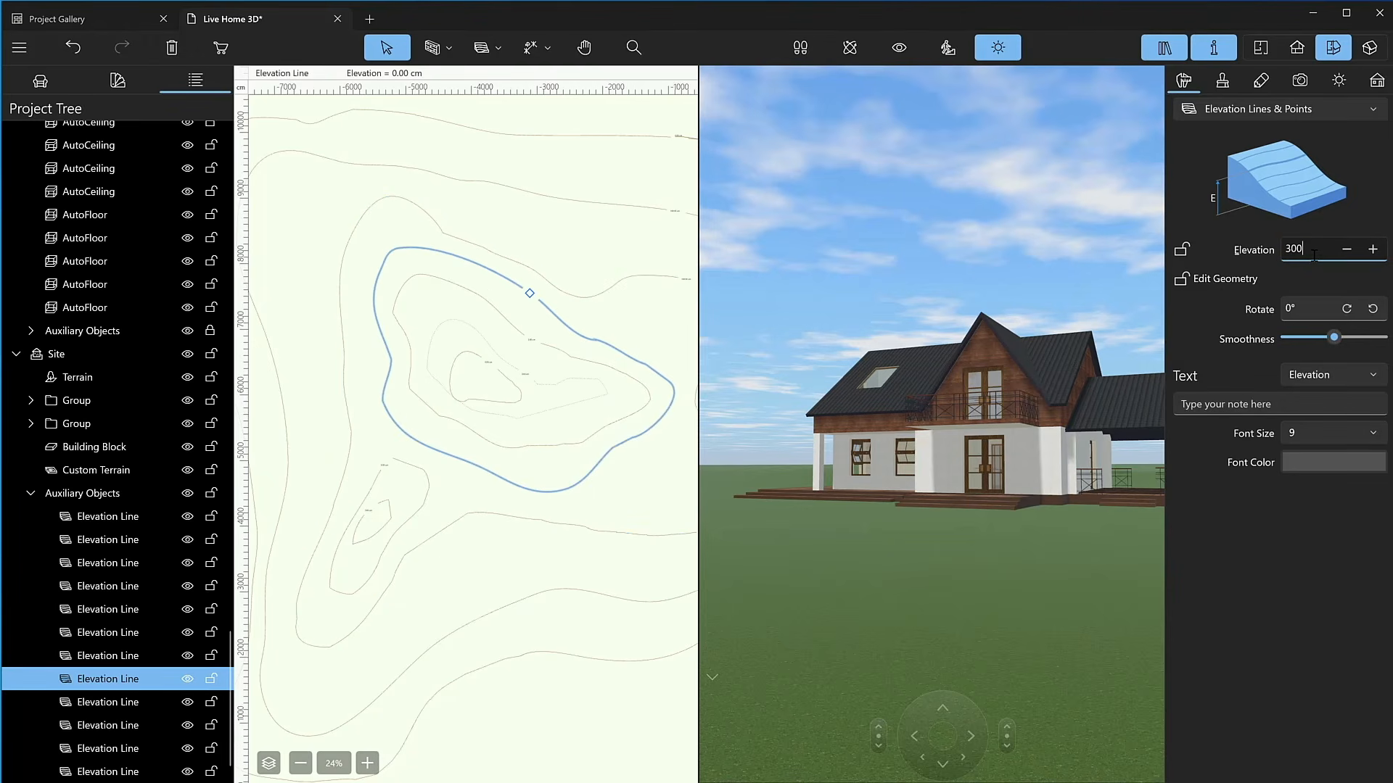
key("Return")
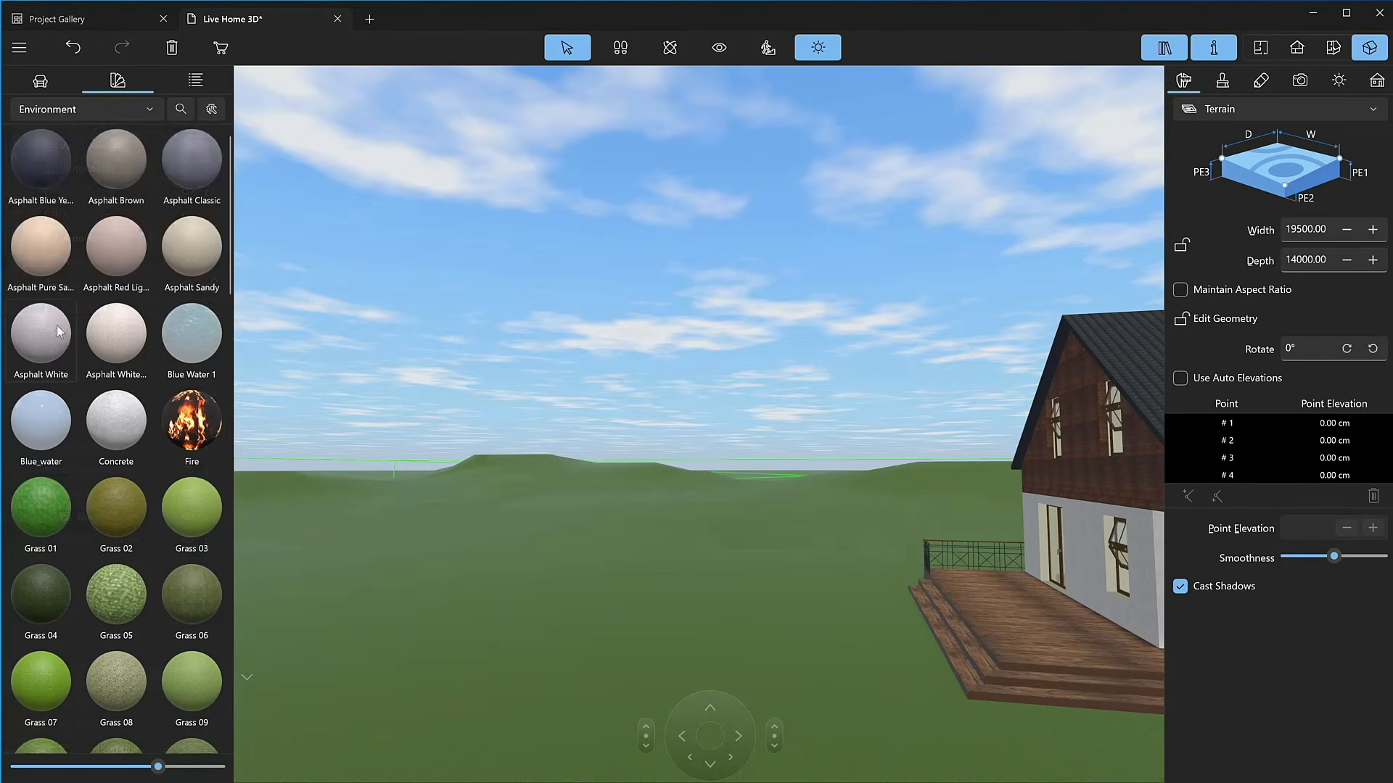
Apply the Grass Lawn 1 material from the Environment materials to the terrain.
scroll(57, 325, "down", 5)
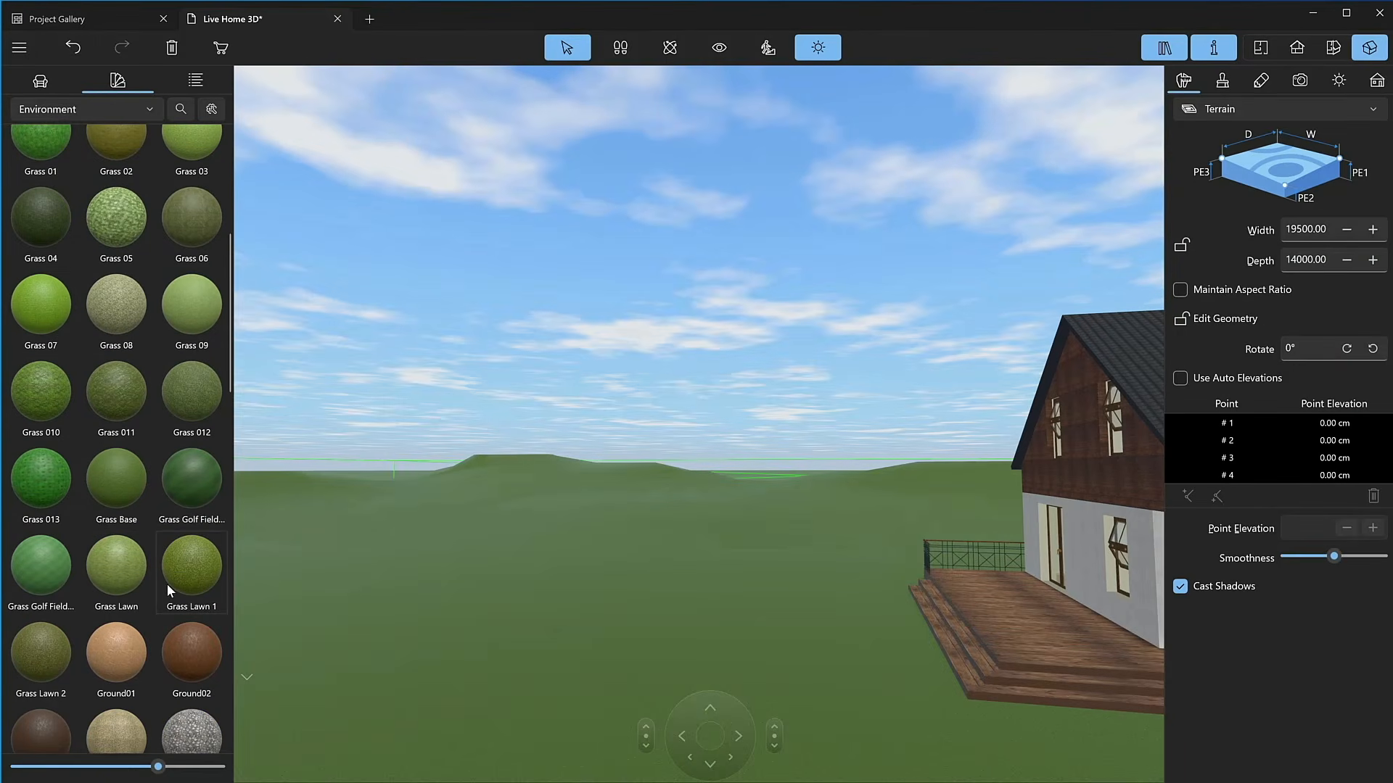
left_click_drag(167, 585, 588, 535)
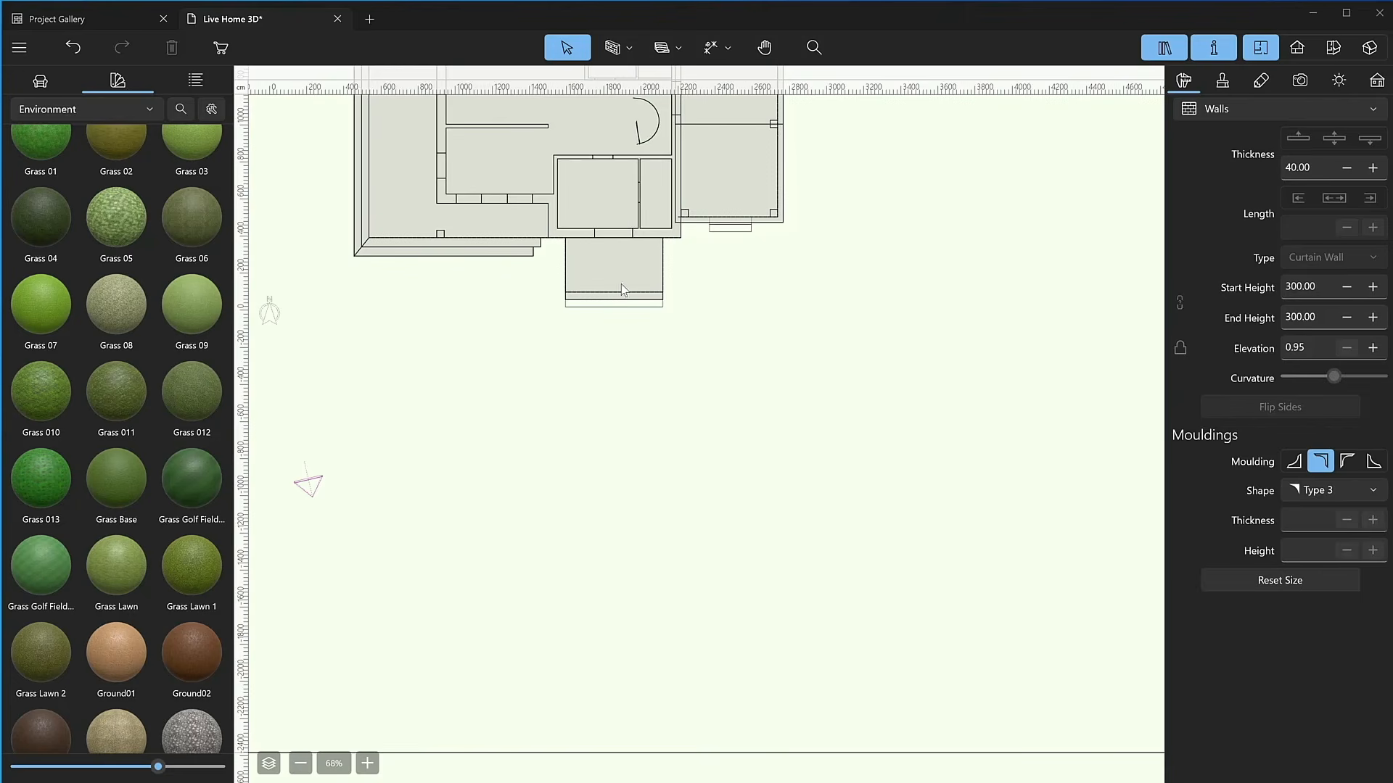
Draw a terrain pathway in the 2D plan from the front steps, bending through several segments toward the terrain's southeast edge.
left_click(678, 47)
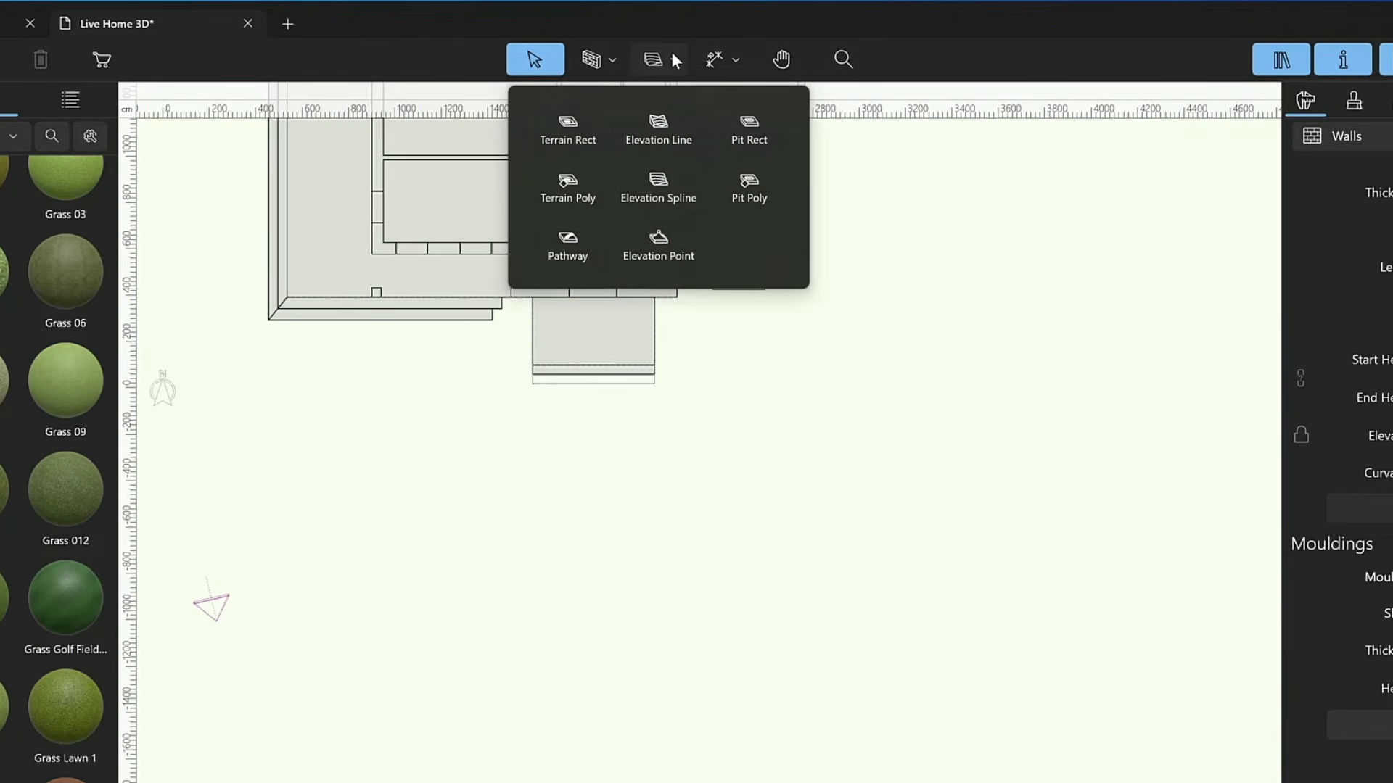
left_click(579, 253)
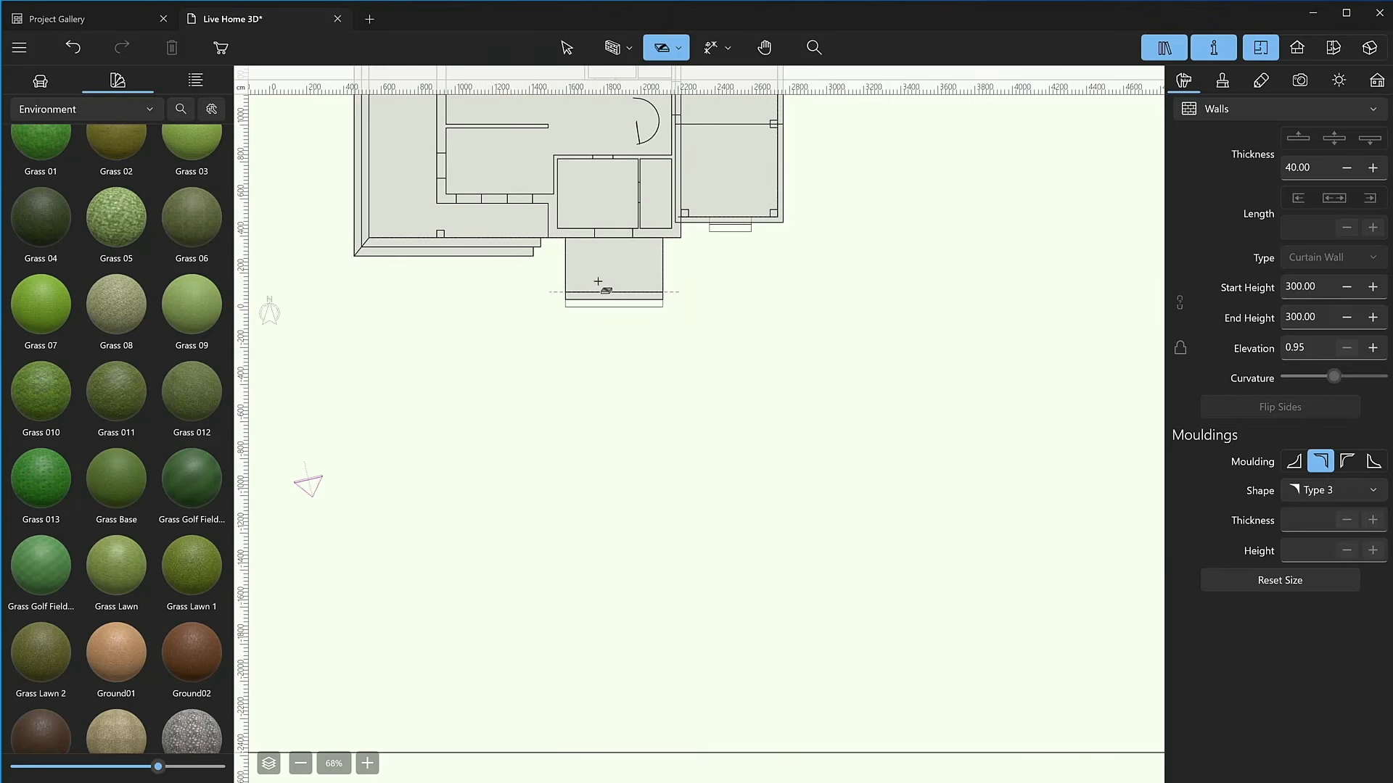
left_click(597, 304)
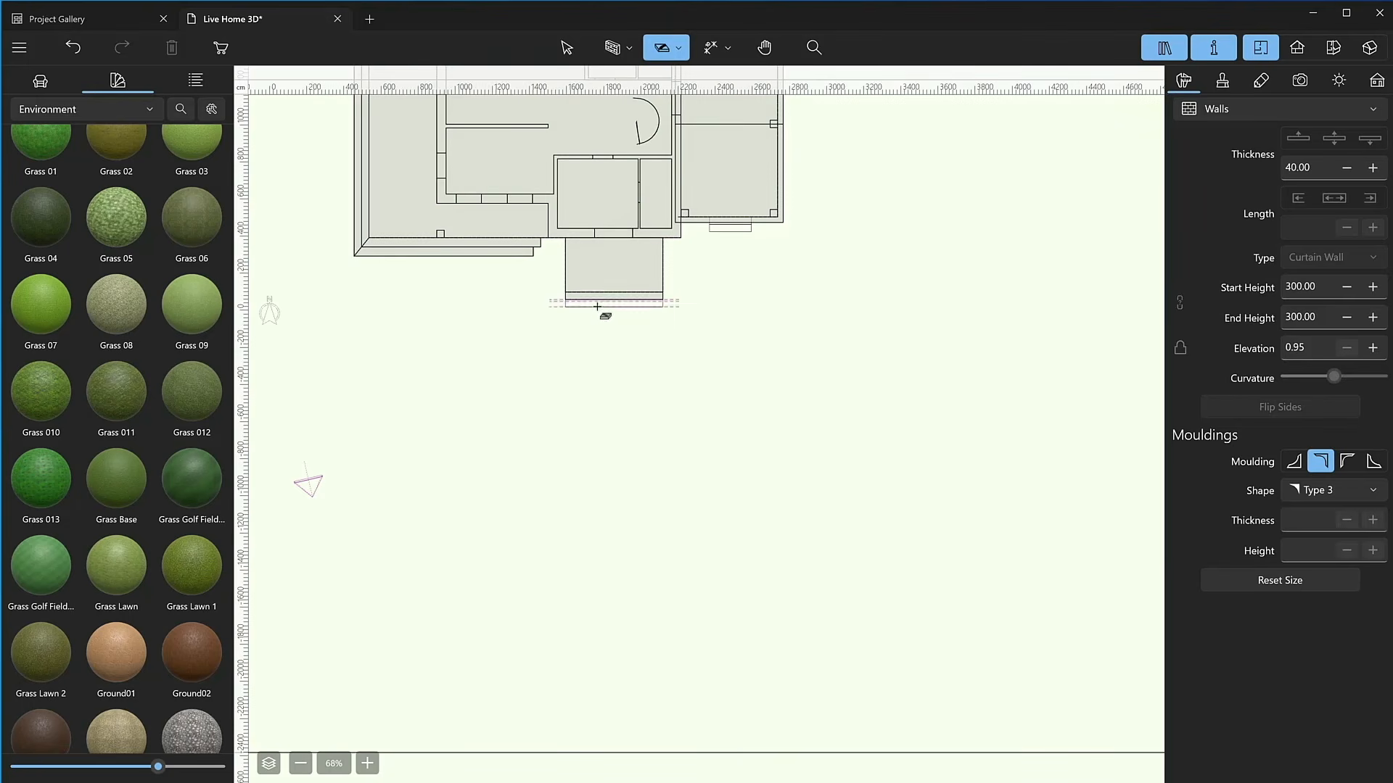
left_click(597, 383)
left_click(628, 515)
left_click(725, 584)
left_click(950, 630)
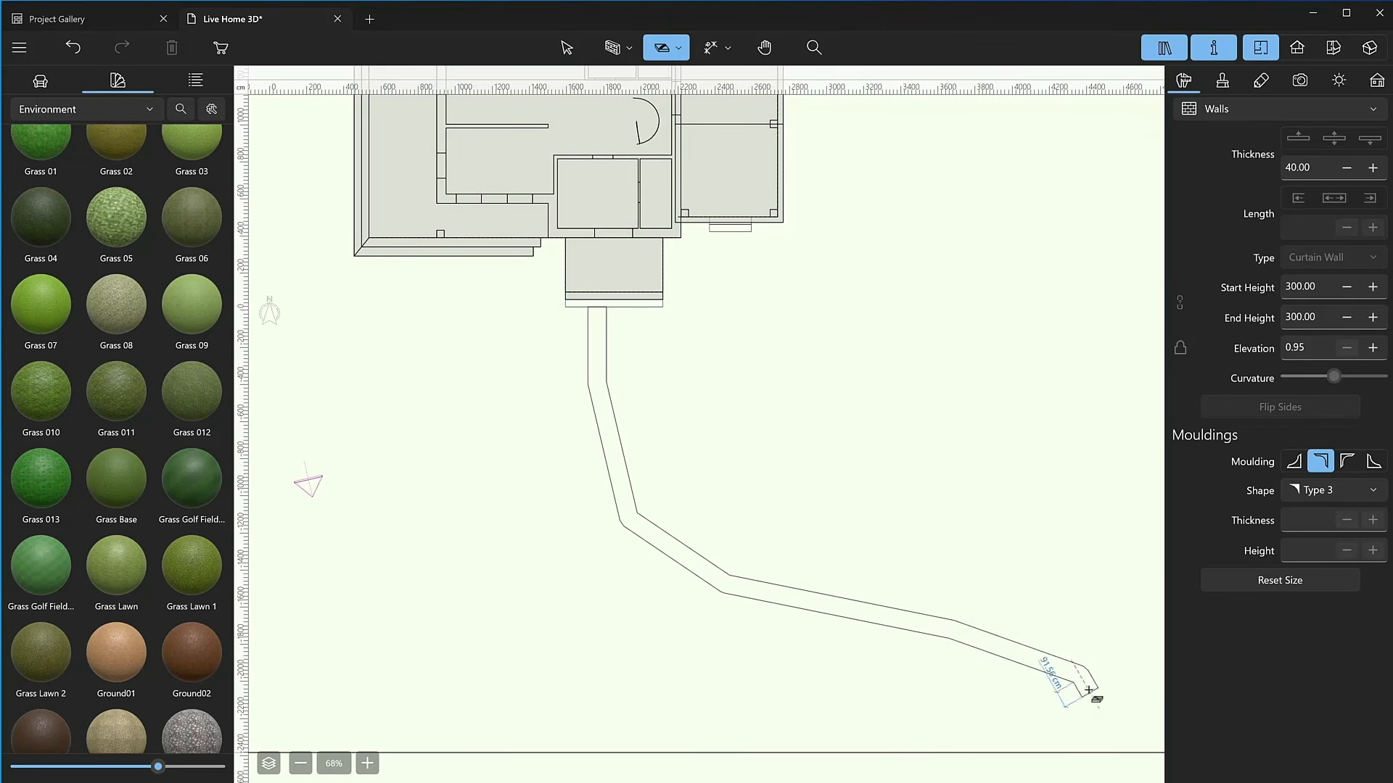
left_click(1079, 674)
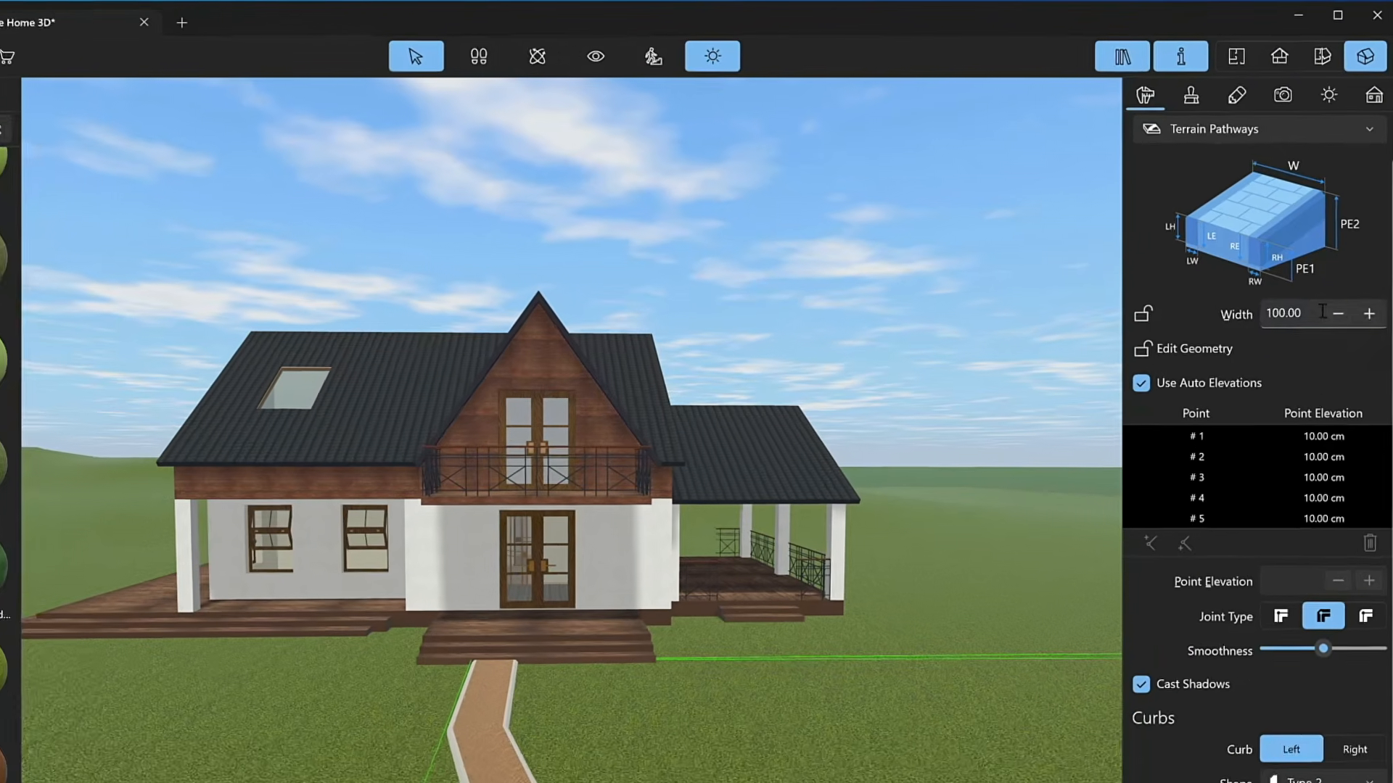
Set the terrain pathway's width to 524 cm and its joint type to Bevel.
left_click(1331, 264)
key("BackSpace")
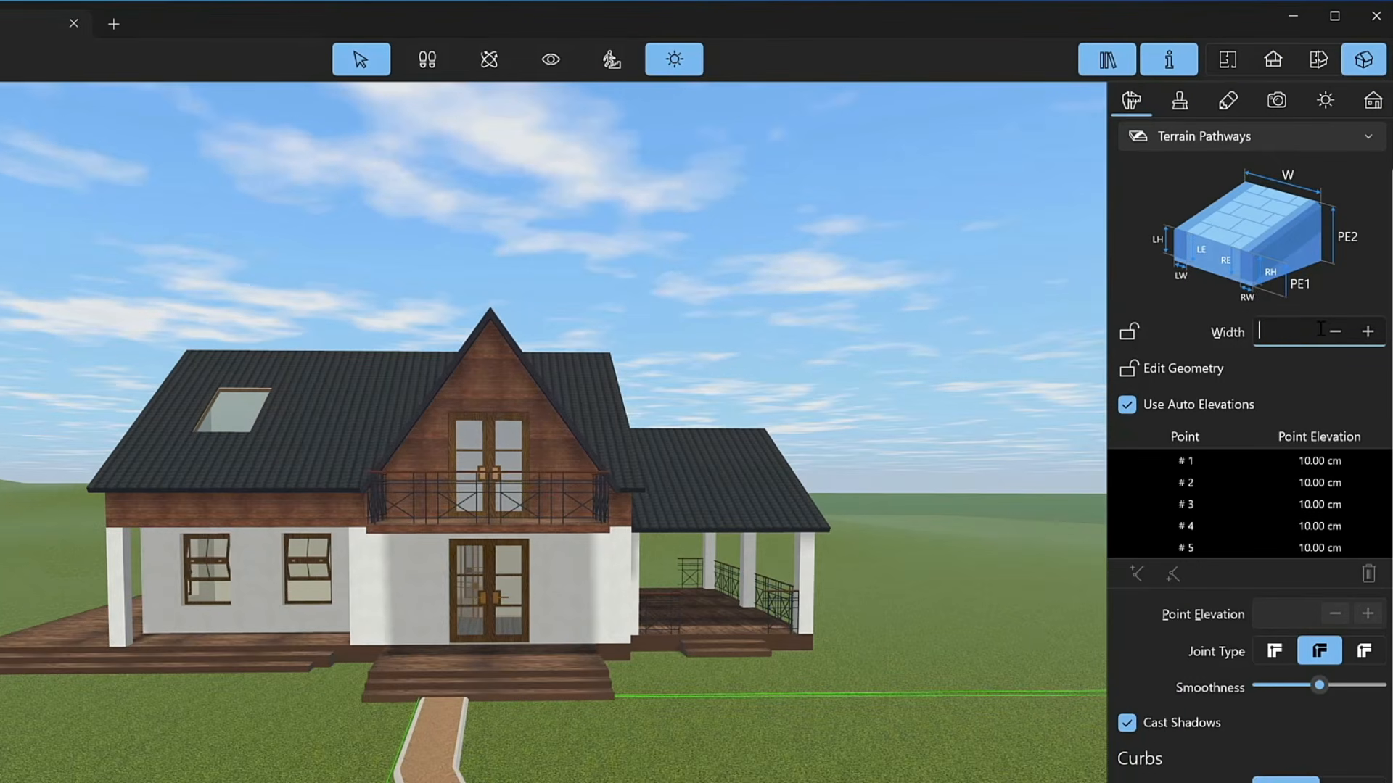
type("524")
key("Return")
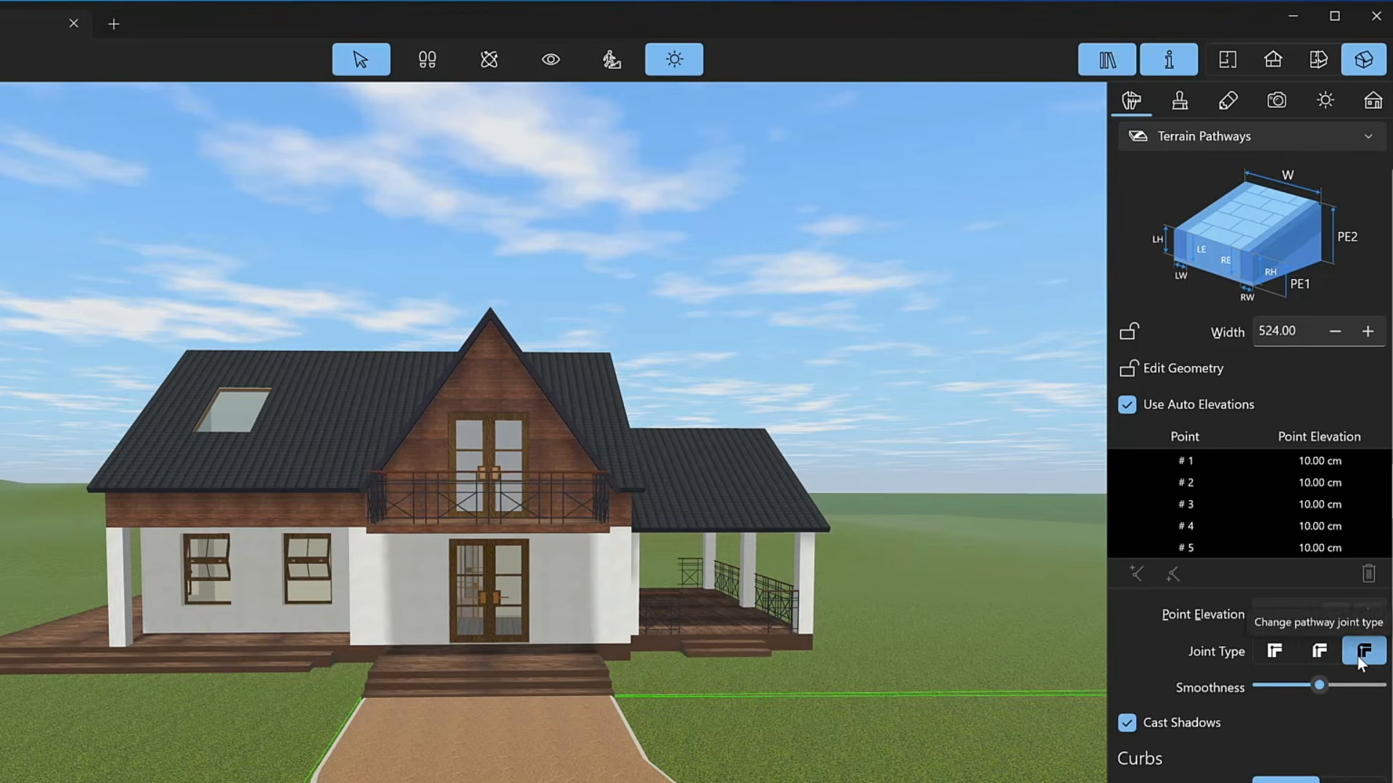
left_click(1304, 650)
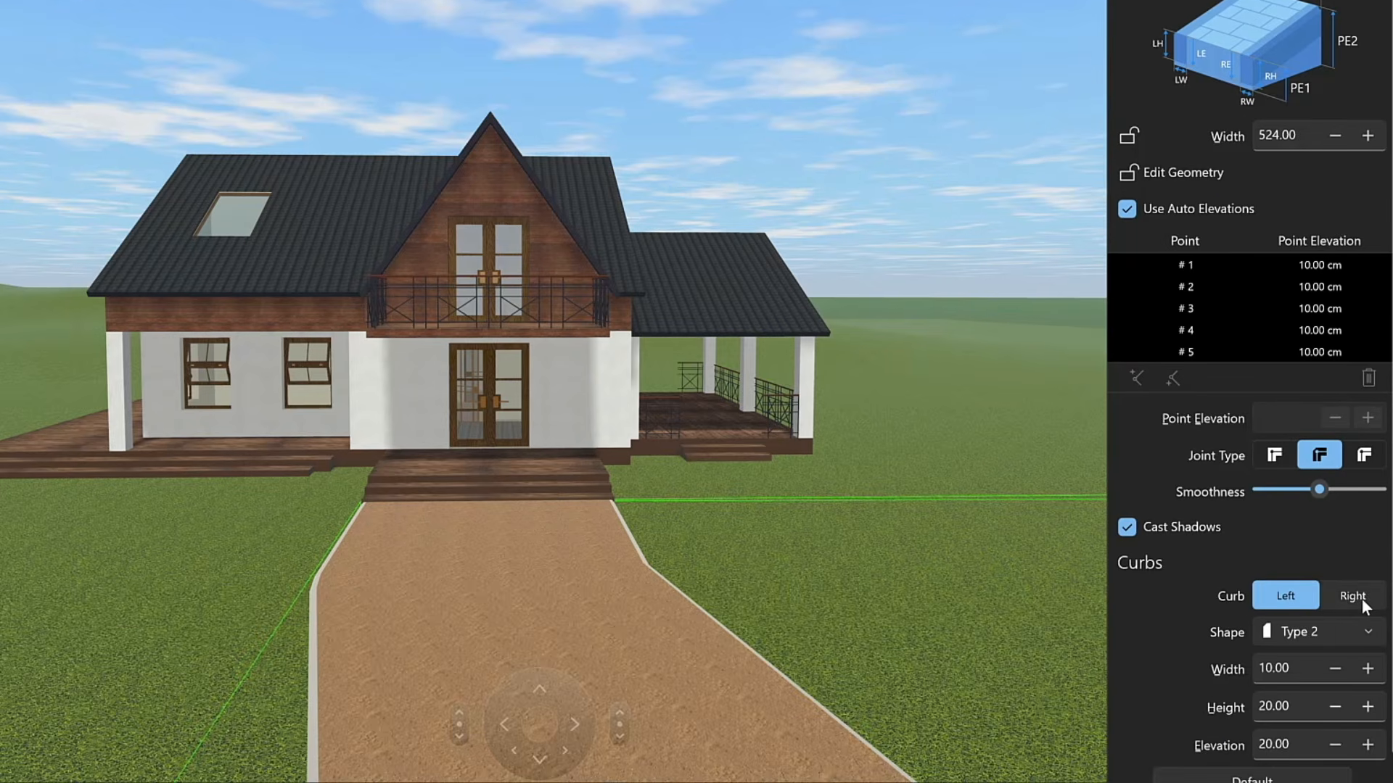
Set the pathway's right curb to shape Type 2 with an elevation of 15.
left_click(1356, 782)
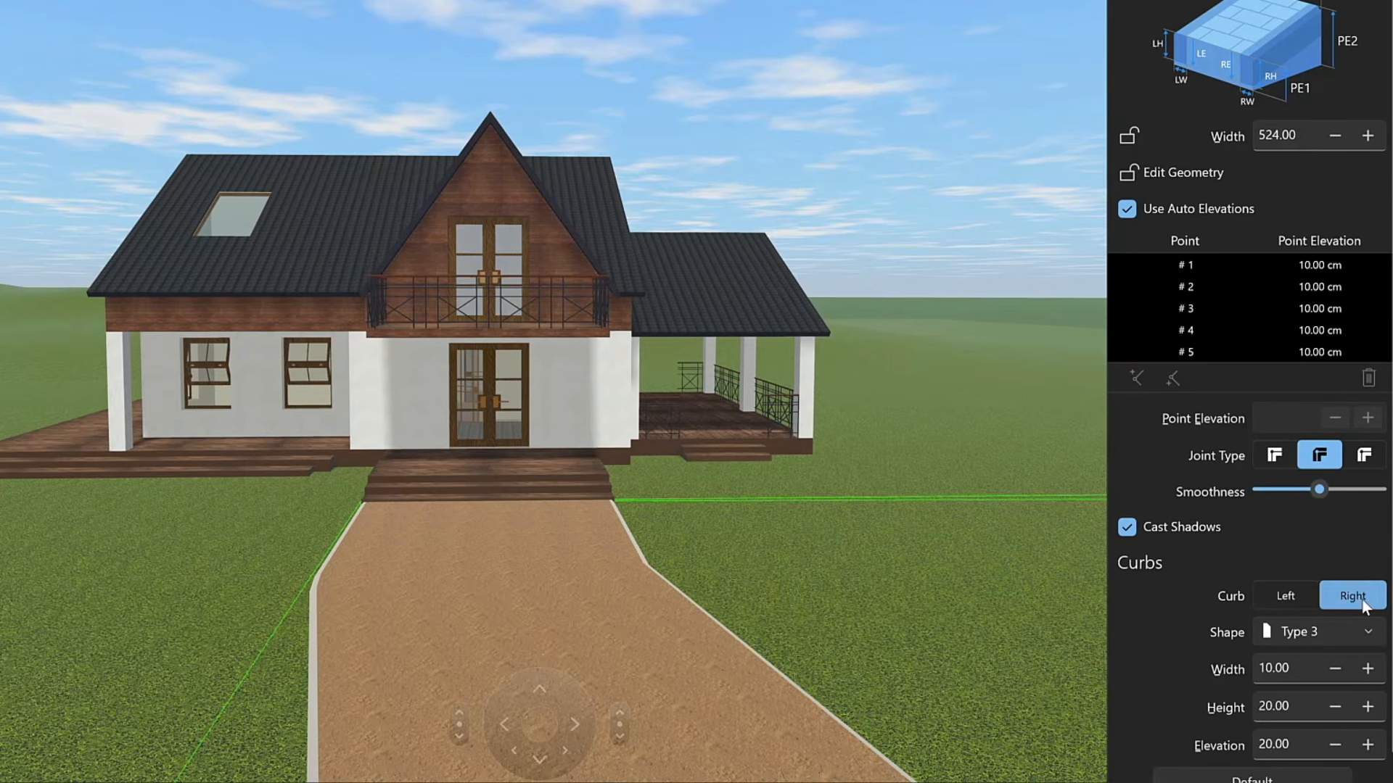
left_click(1333, 630)
left_click(1314, 594)
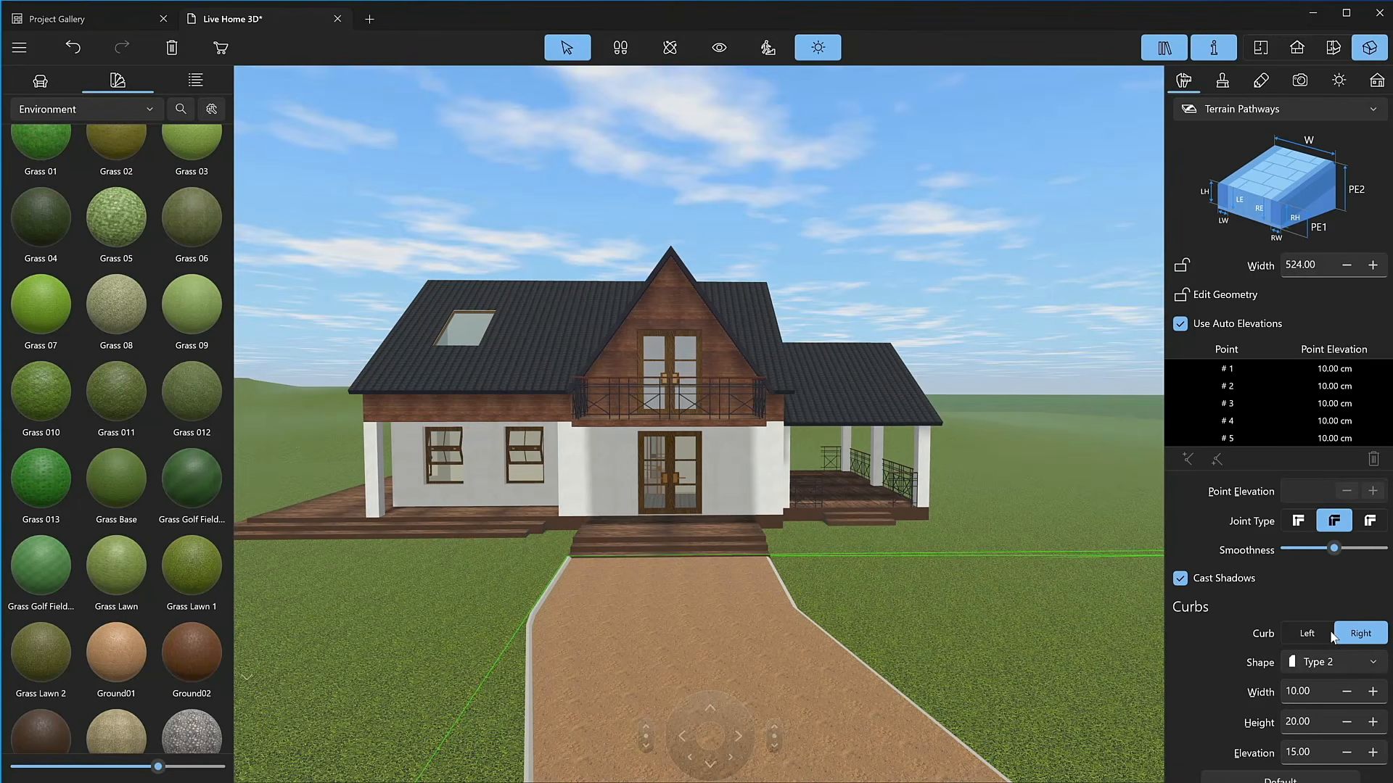
Replace the pathway's Ground01 material with Asphalt White from the Environment materials.
left_click(1223, 80)
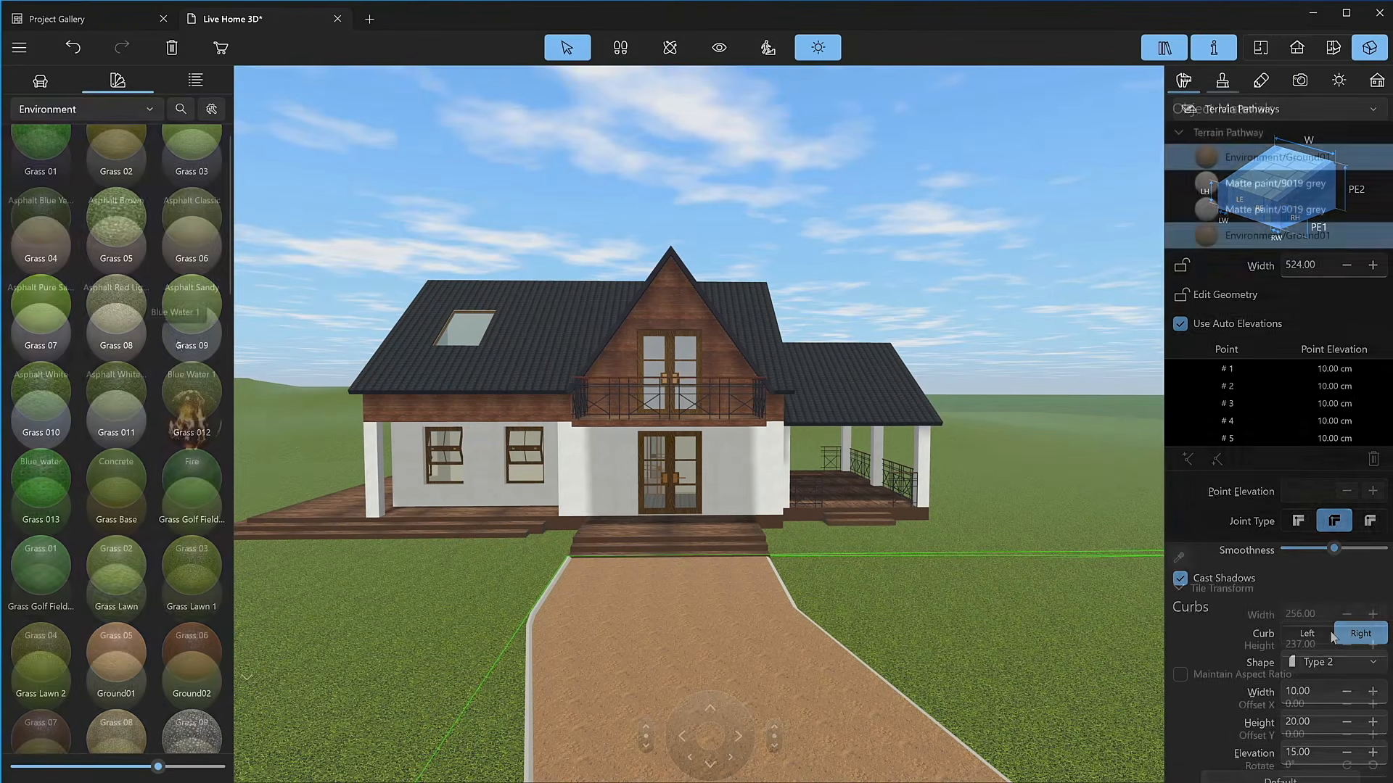
scroll(176, 338, "up", 5)
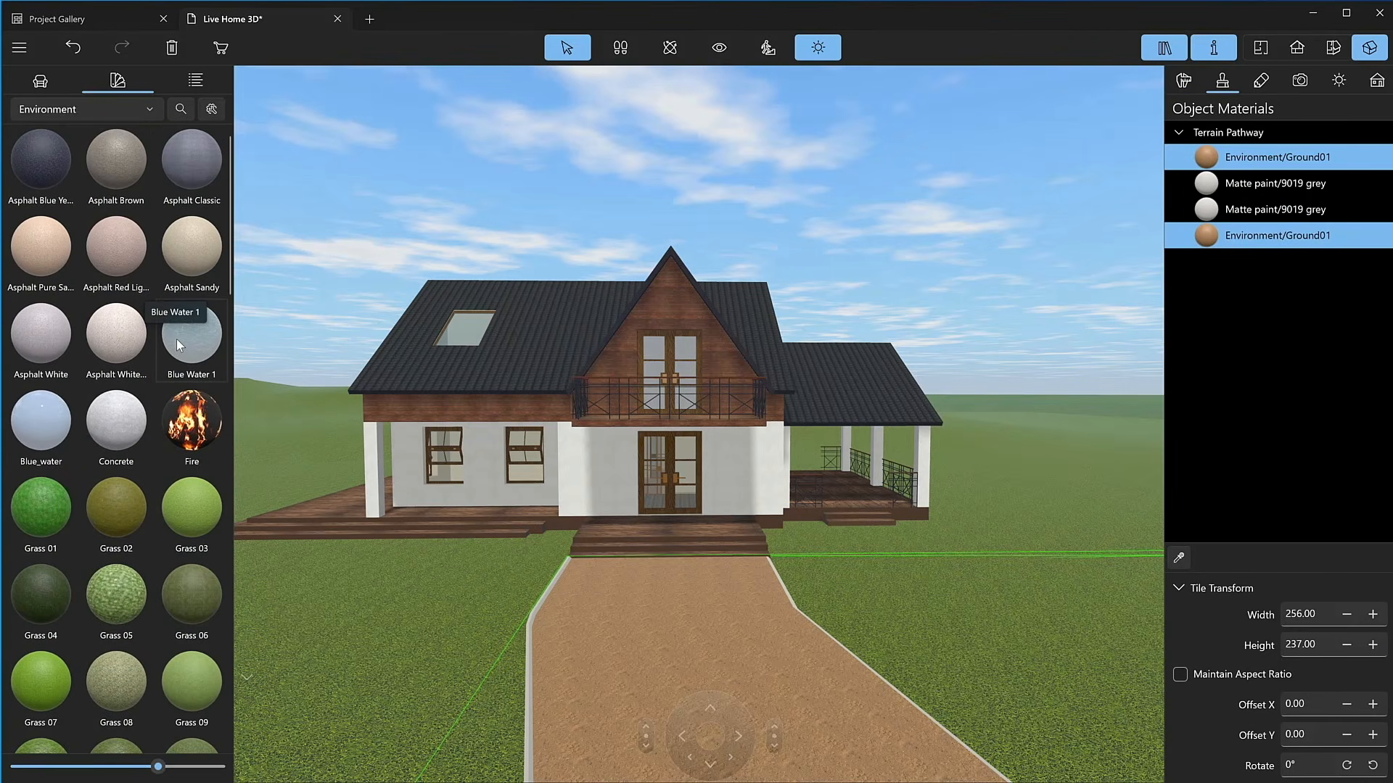
mouse_move(54, 349)
left_mouse_down()
mouse_move(640, 294)
mouse_move(1080, 284)
mouse_move(1243, 187)
mouse_move(1248, 243)
left_mouse_up()
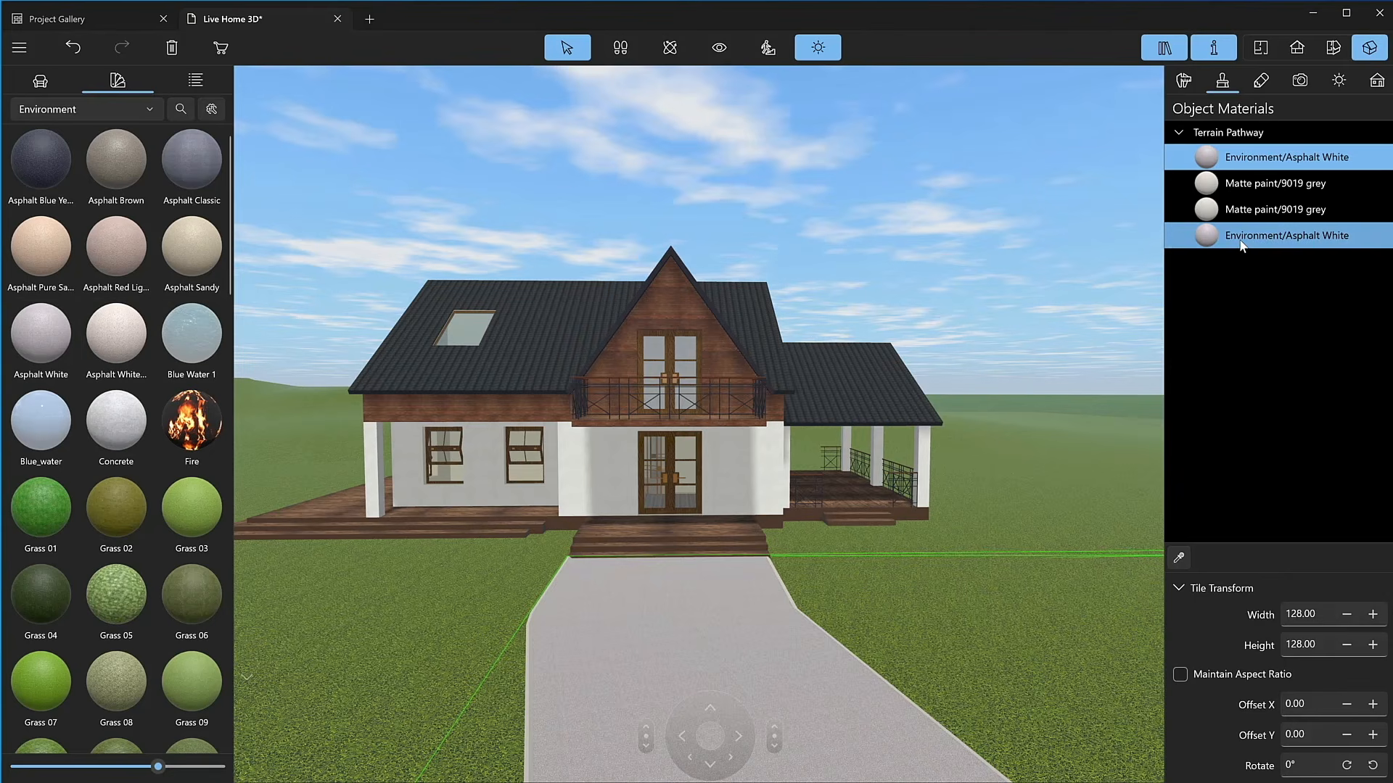
Bend the pathway's straight segments into flowing curves in the 2D plan and raise its smoothness toward the maximum.
left_click(1260, 47)
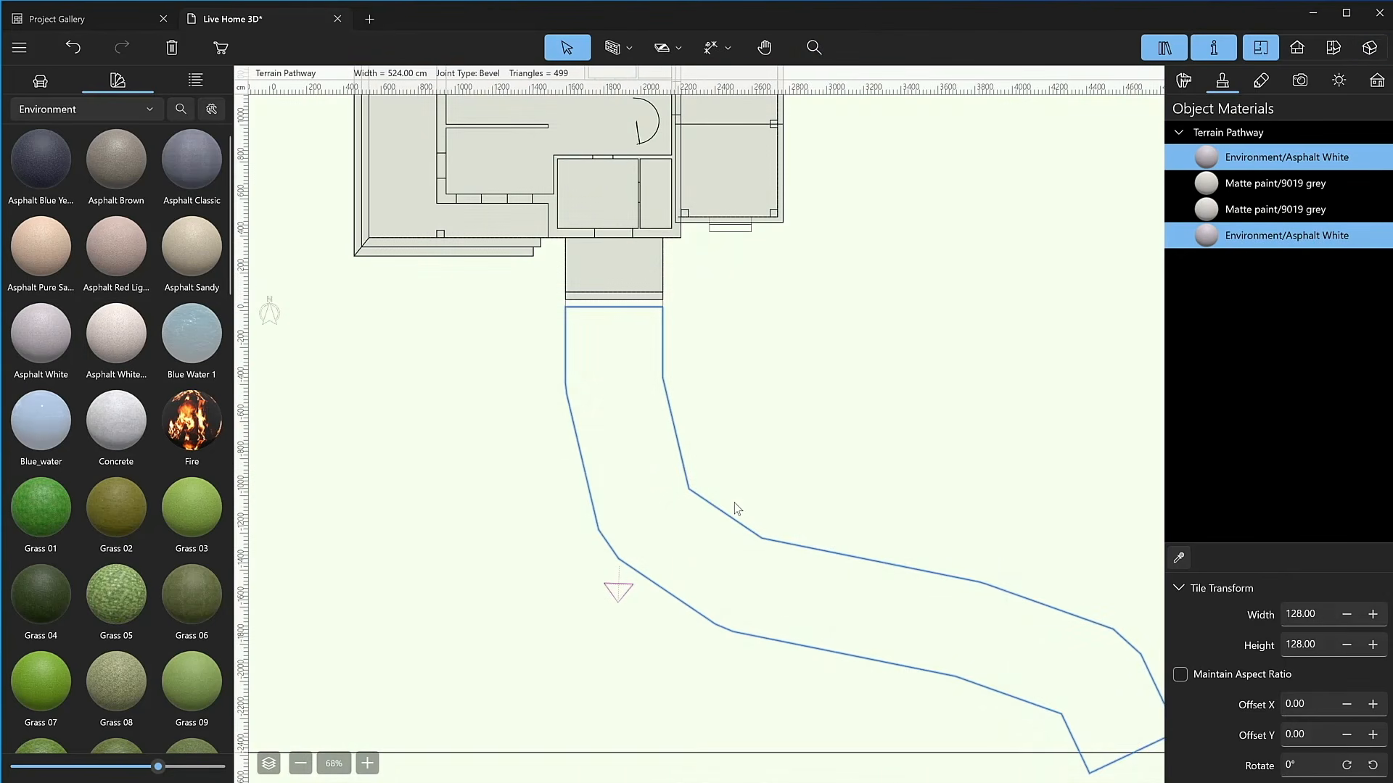
left_click(685, 524)
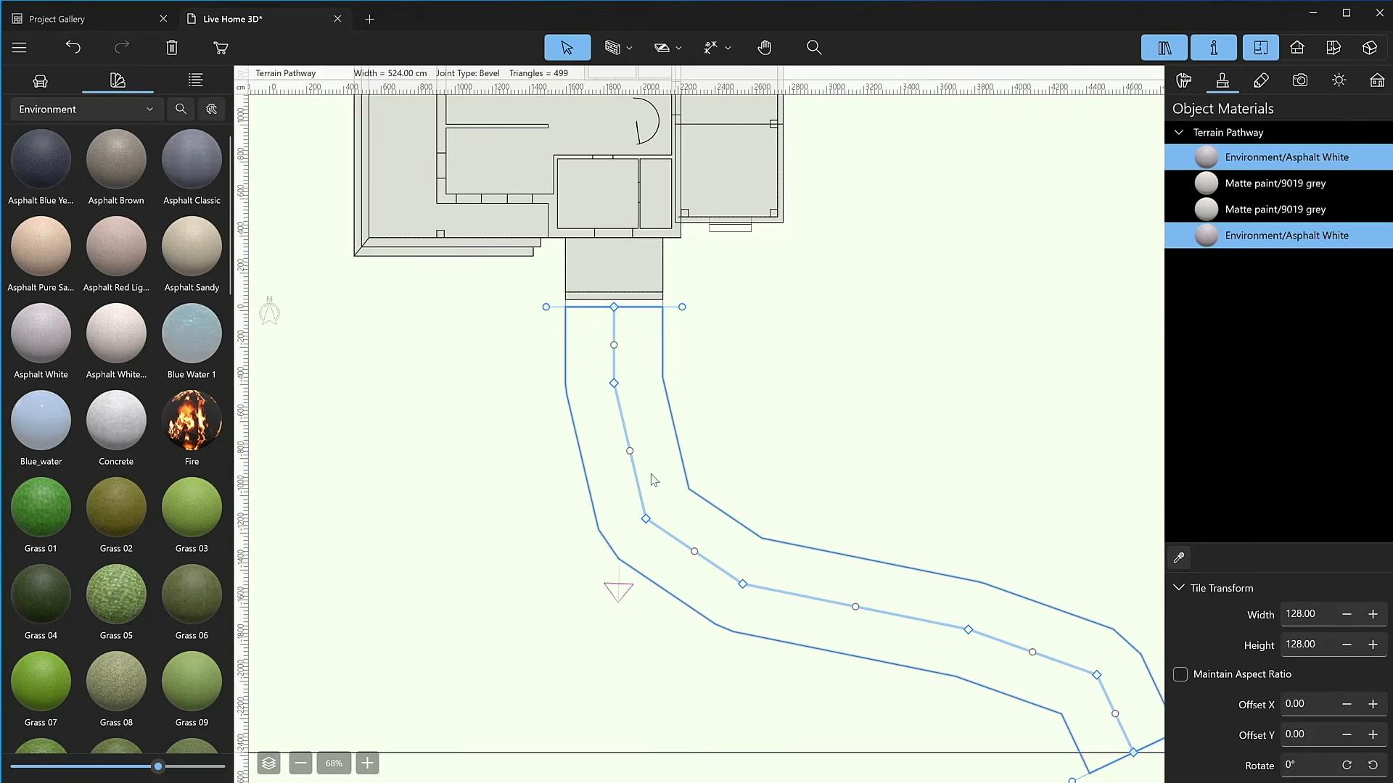
mouse_move(629, 449)
left_mouse_down()
mouse_move(612, 457)
mouse_move(624, 462)
left_mouse_up()
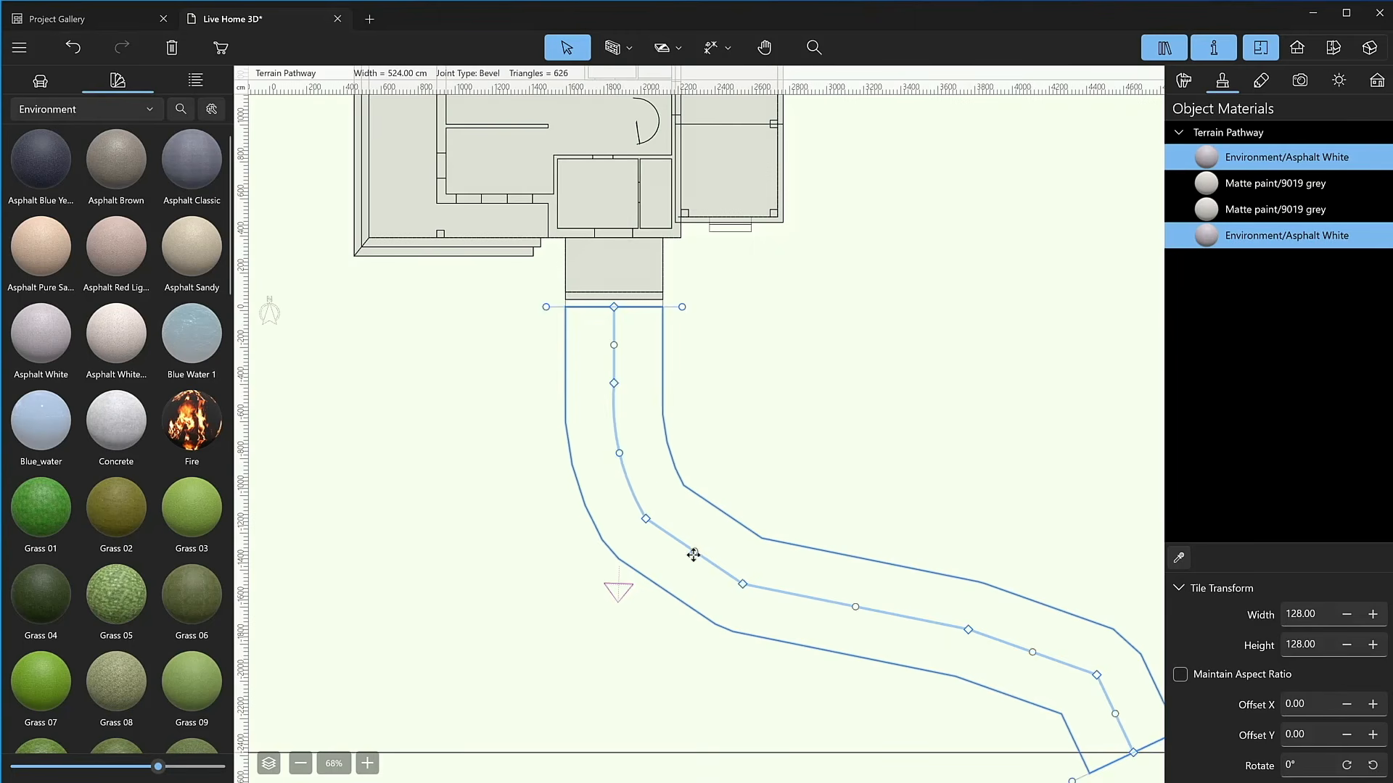
left_click_drag(692, 554, 853, 608)
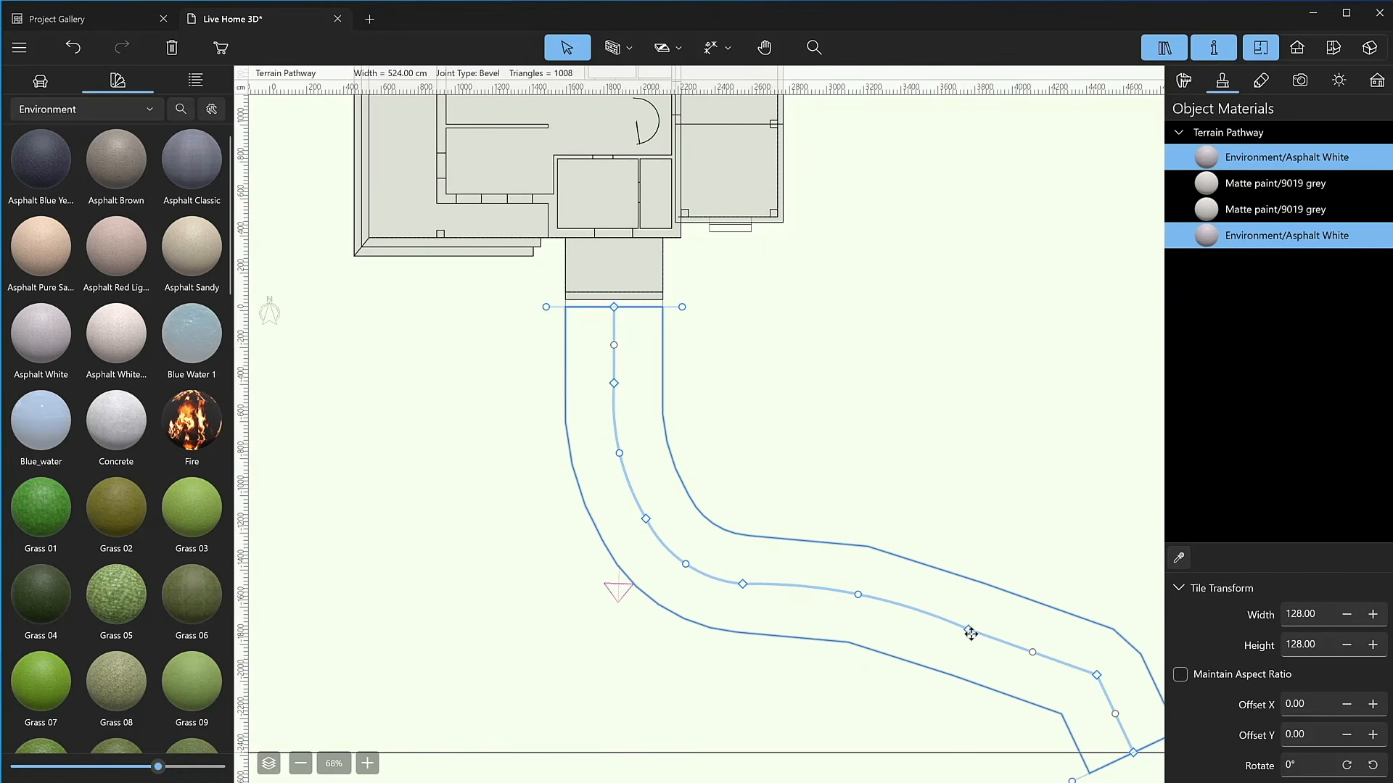
left_click_drag(1032, 647, 1029, 646)
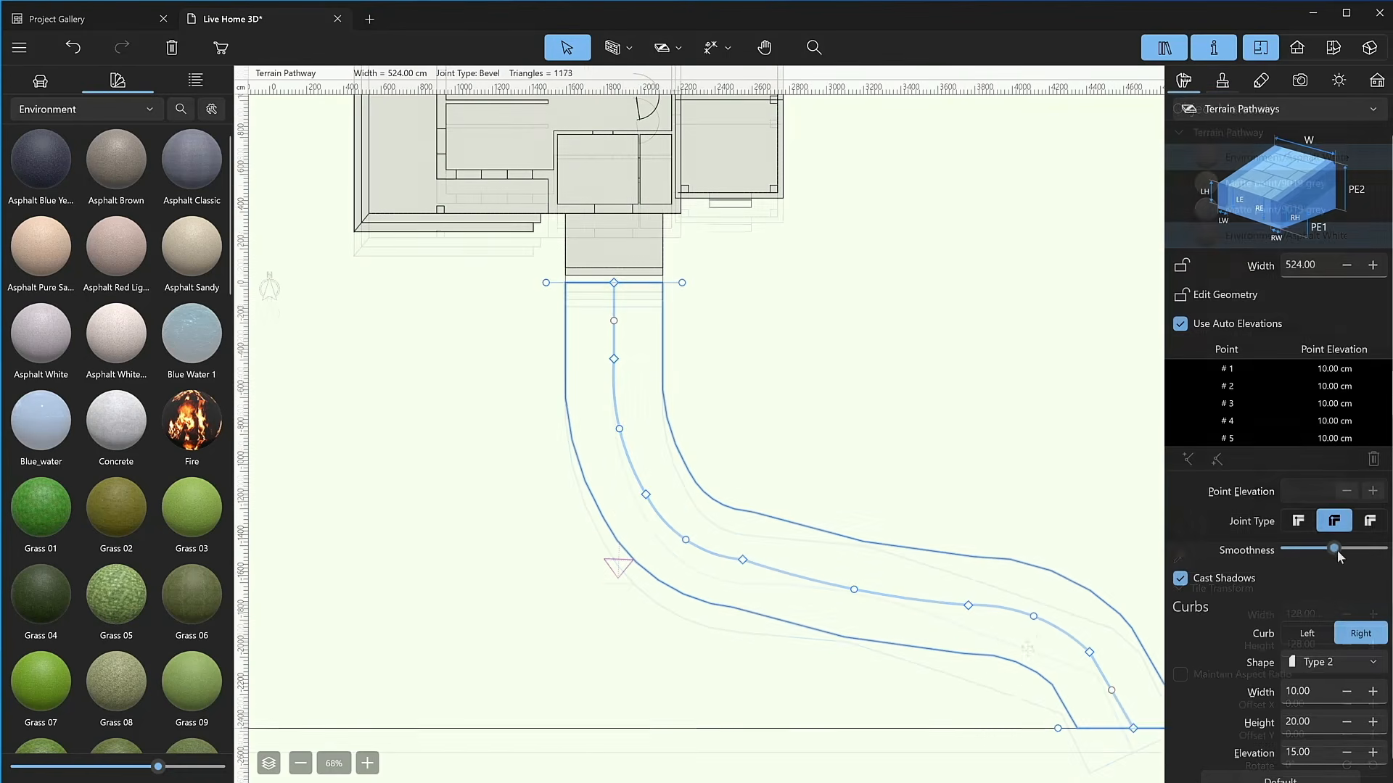
left_click_drag(1340, 549, 1371, 549)
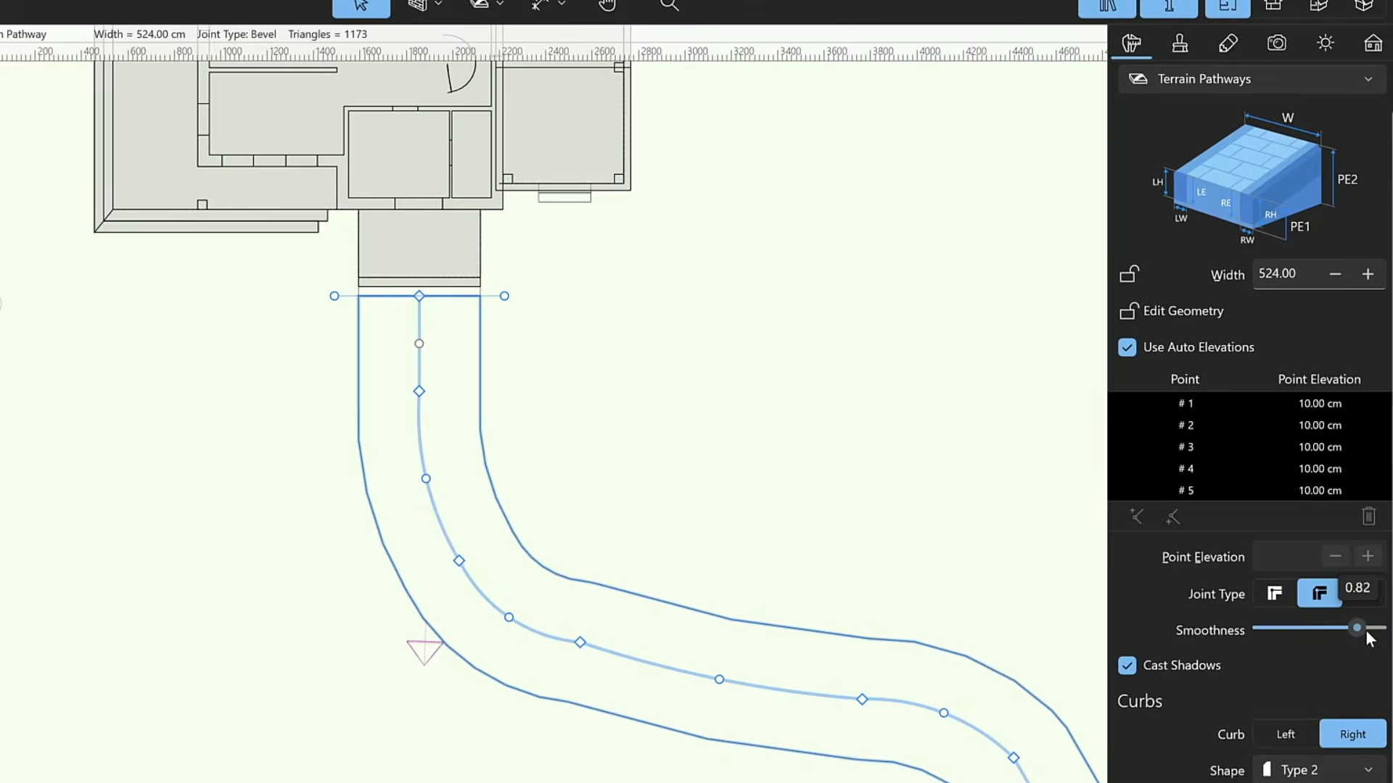
left_click_drag(1369, 638, 1386, 637)
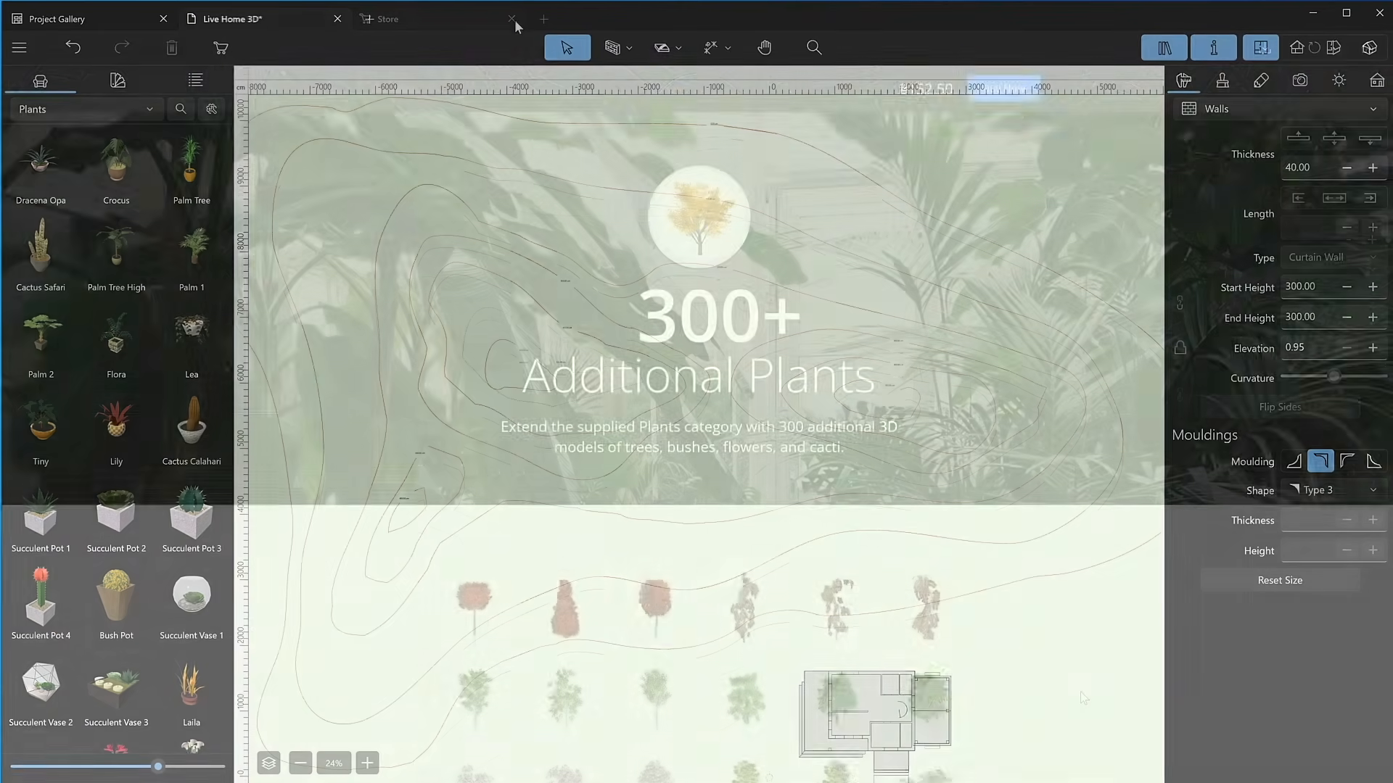
Look through the trees, bushes and flowers in the Store's 300+ Additional Plants pack.
scroll(1081, 697, "down", 8)
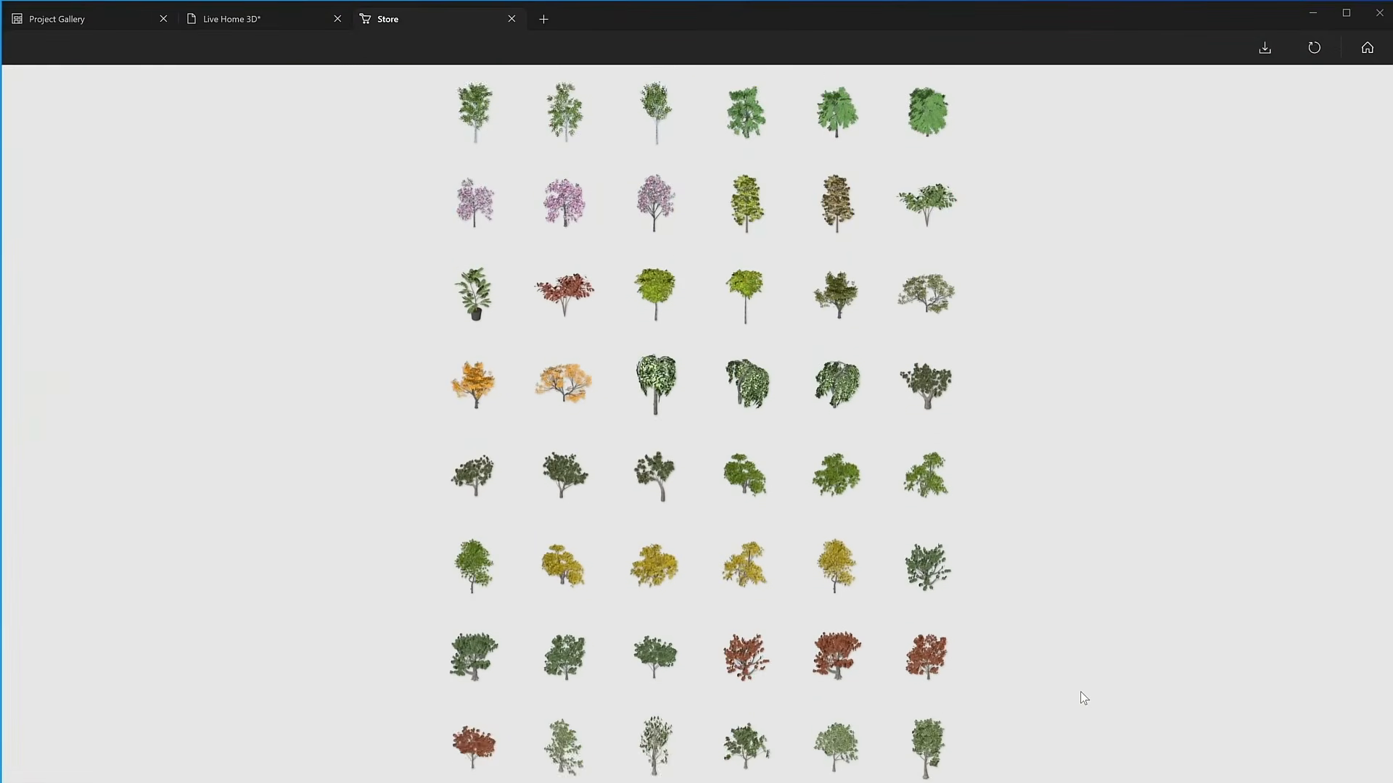
scroll(1083, 698, "down", 15)
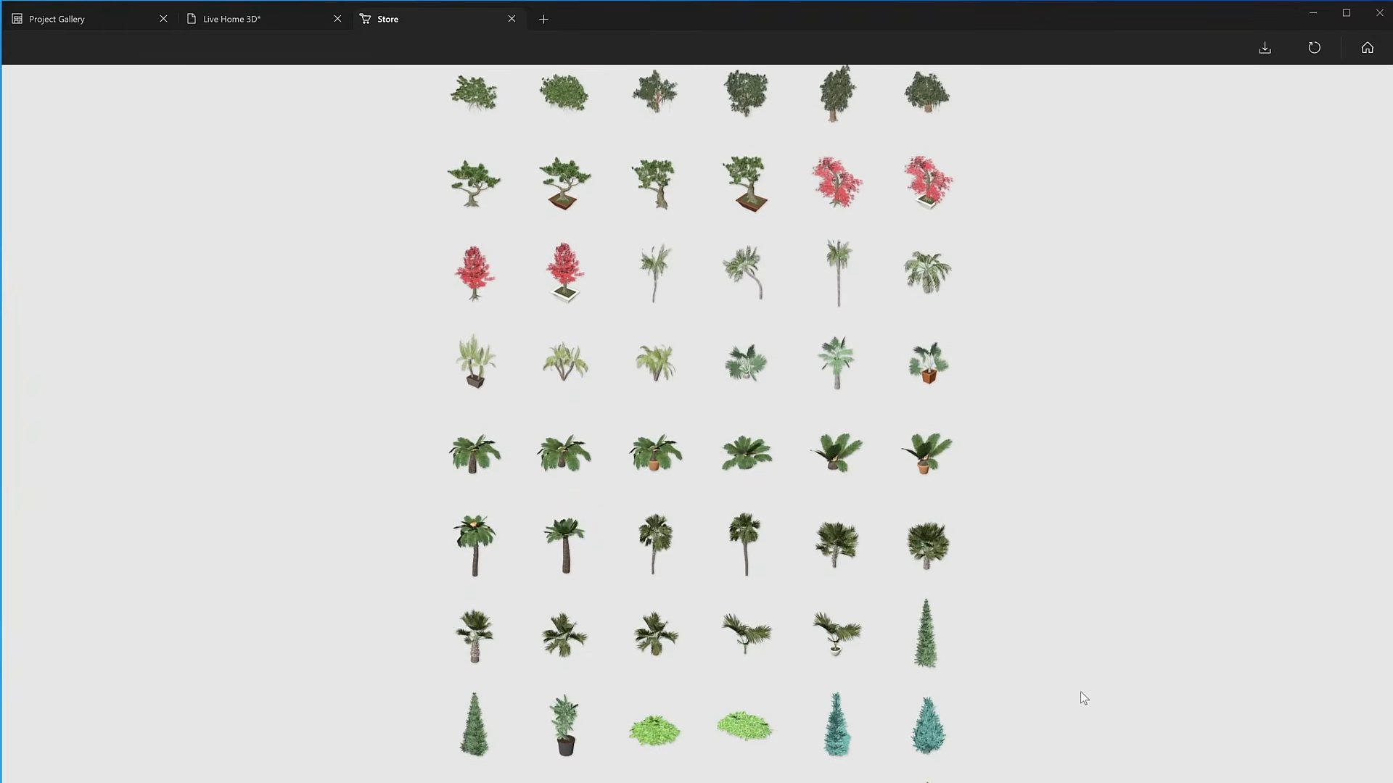
scroll(1082, 697, "down", 10)
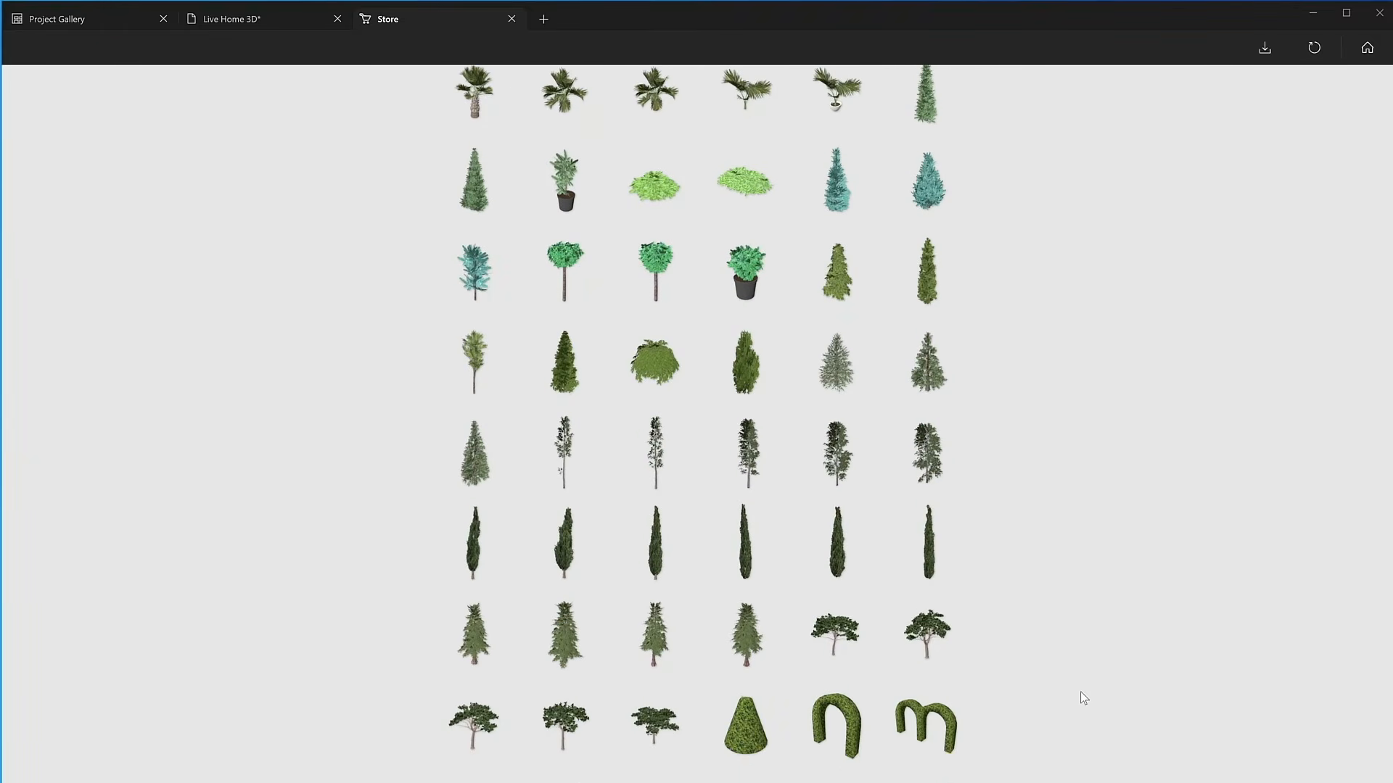
scroll(1083, 698, "down", 10)
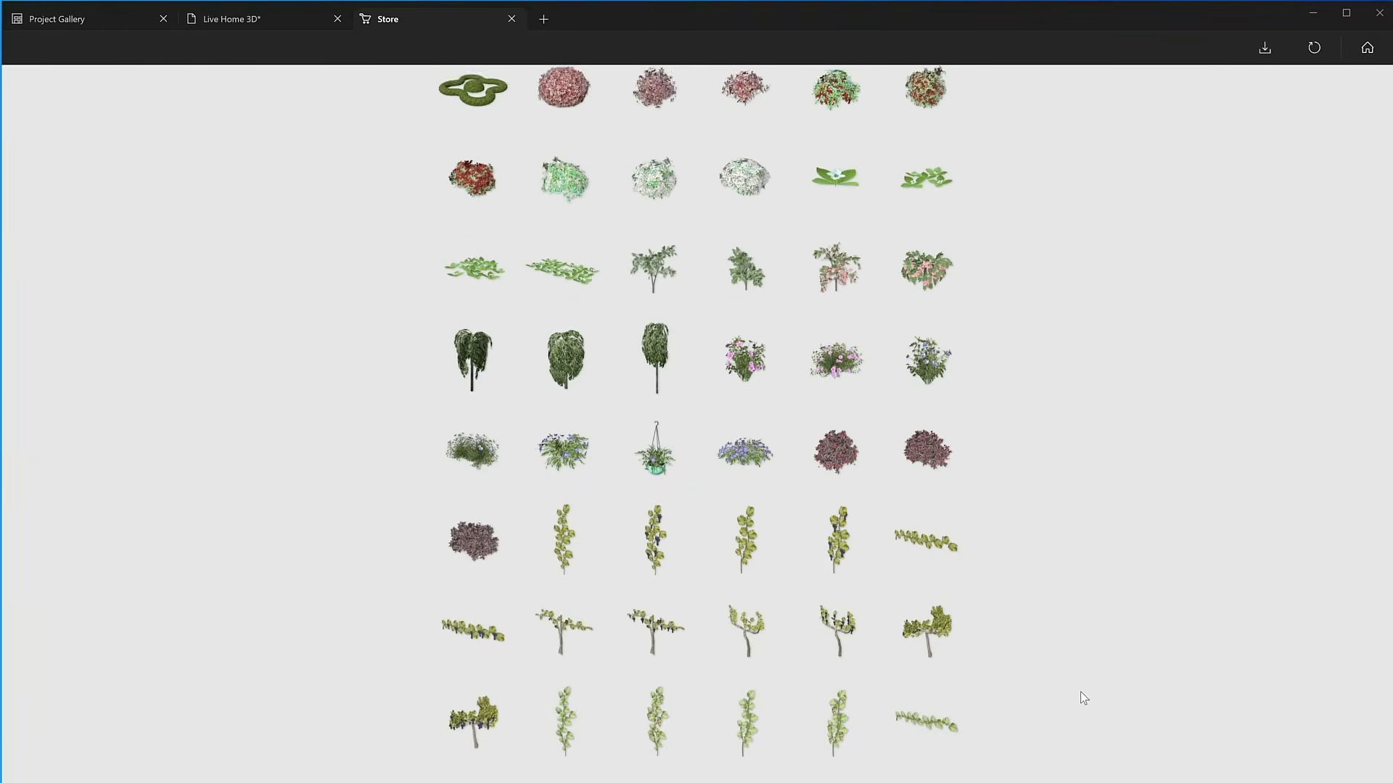
Place Tree 27, Tree 21 and Tree 22 from the Plants library on the hills behind the house.
scroll(1083, 697, "down", 5)
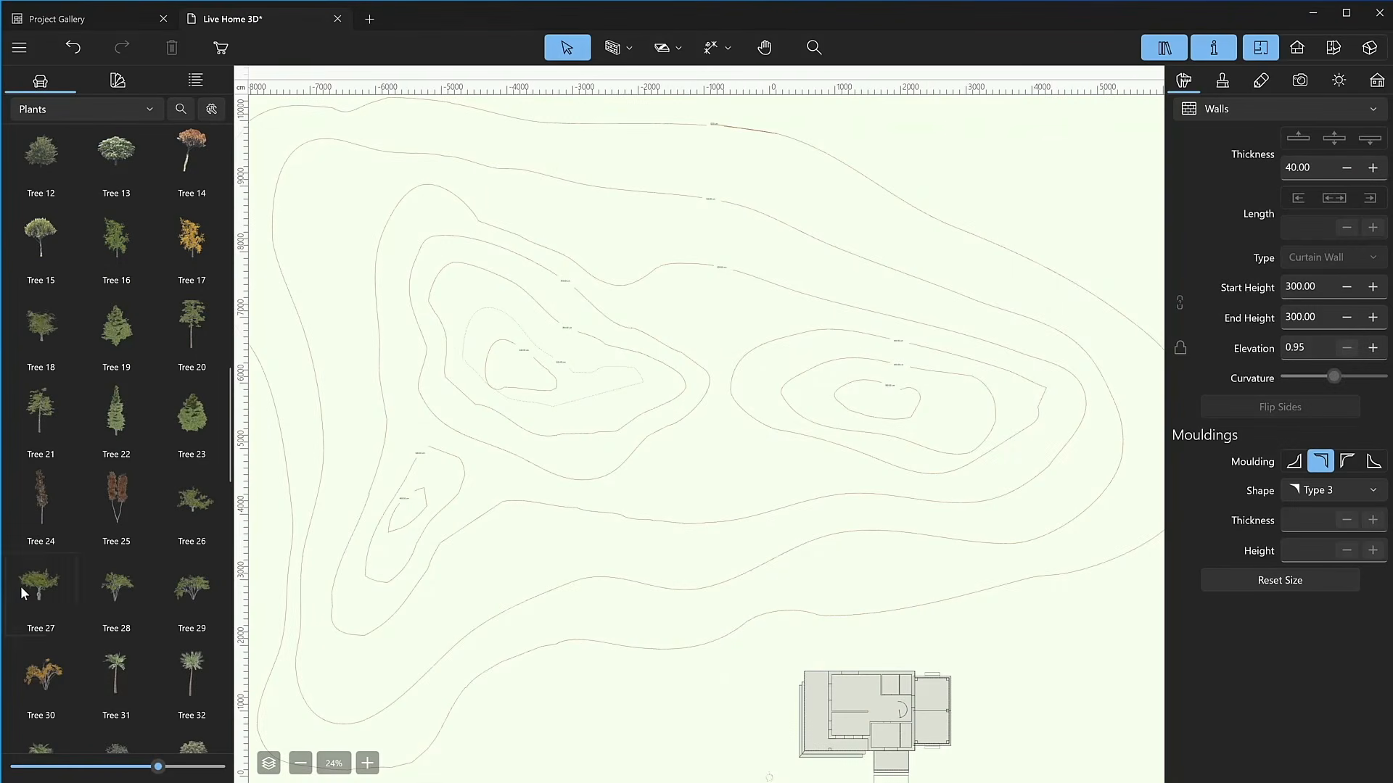
left_click_drag(20, 586, 492, 332)
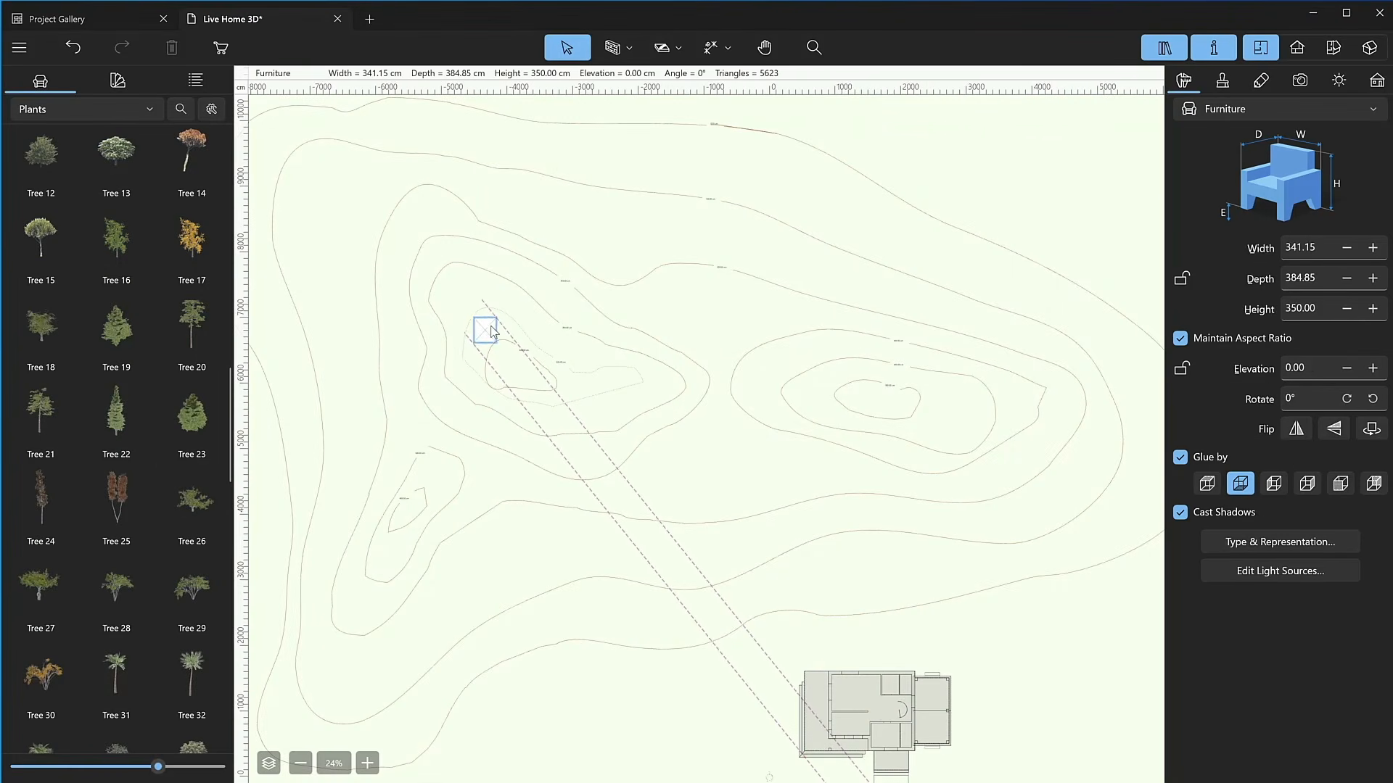
left_click_drag(44, 408, 360, 239)
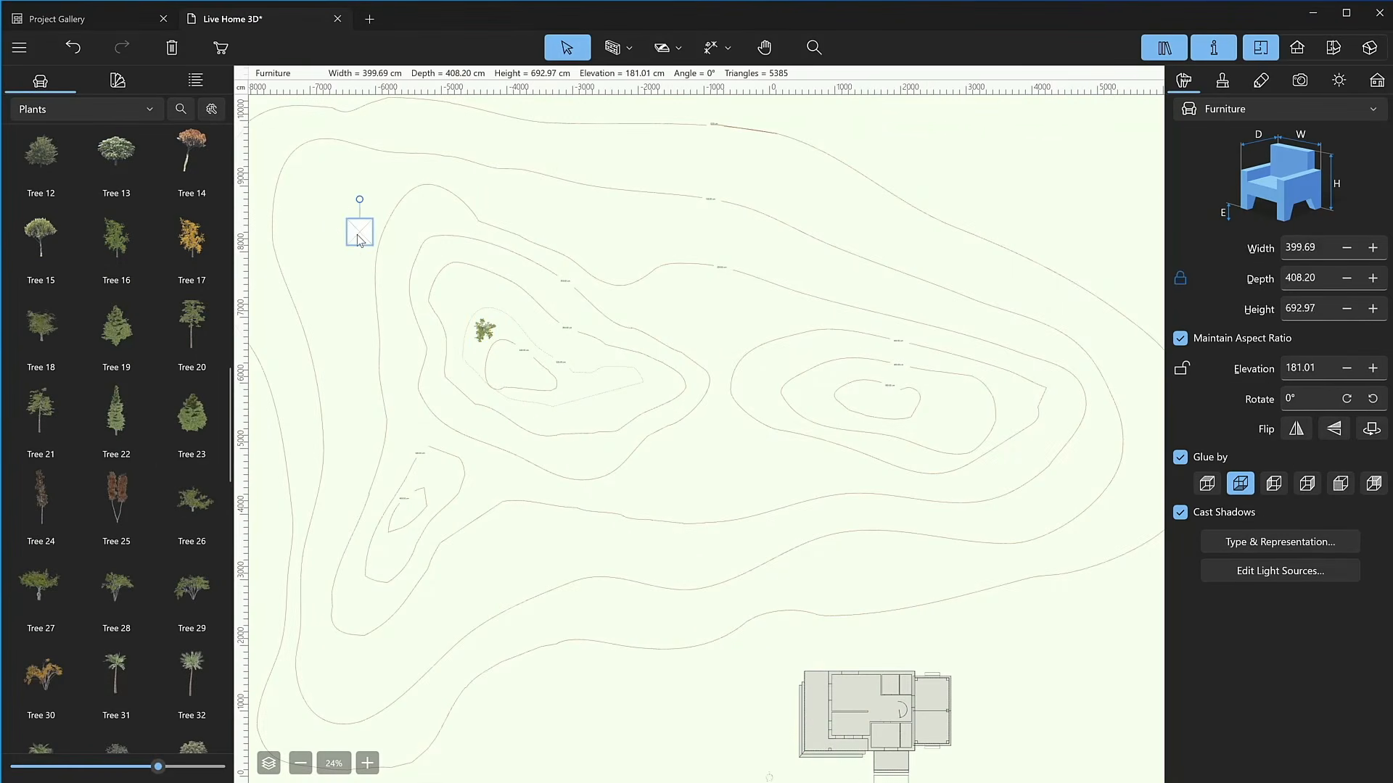
left_click_drag(120, 446, 522, 241)
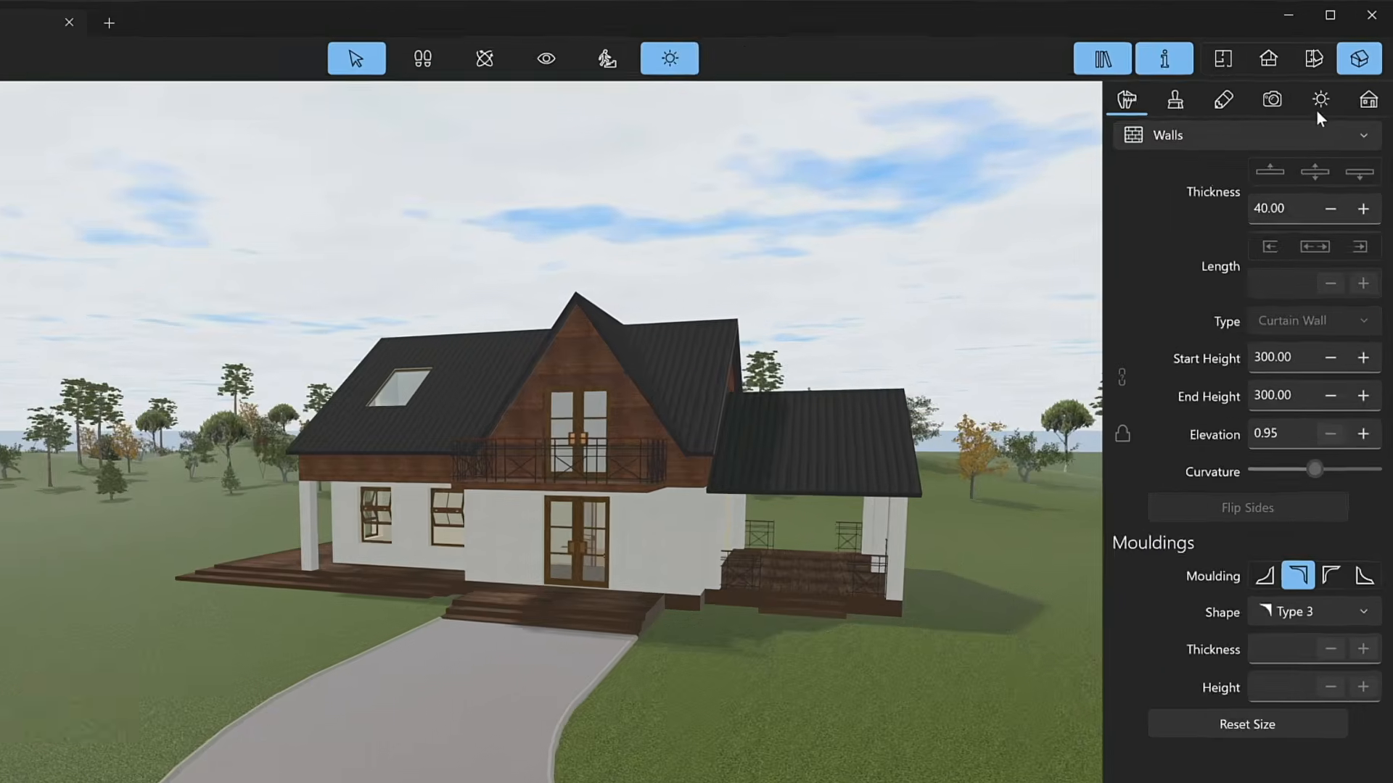
Set the environment's custom time of day to 5:00 AM in the lighting settings.
left_click(1316, 108)
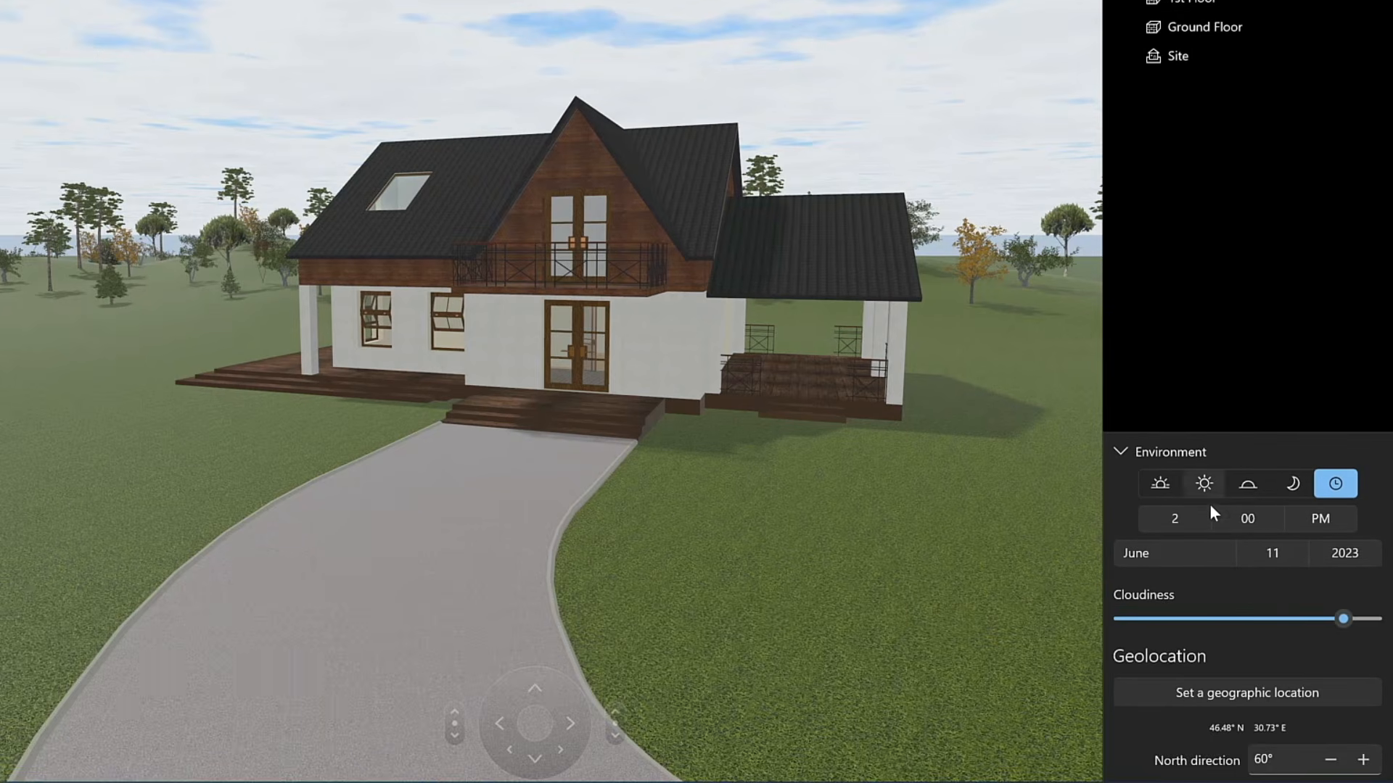
left_click(1195, 525)
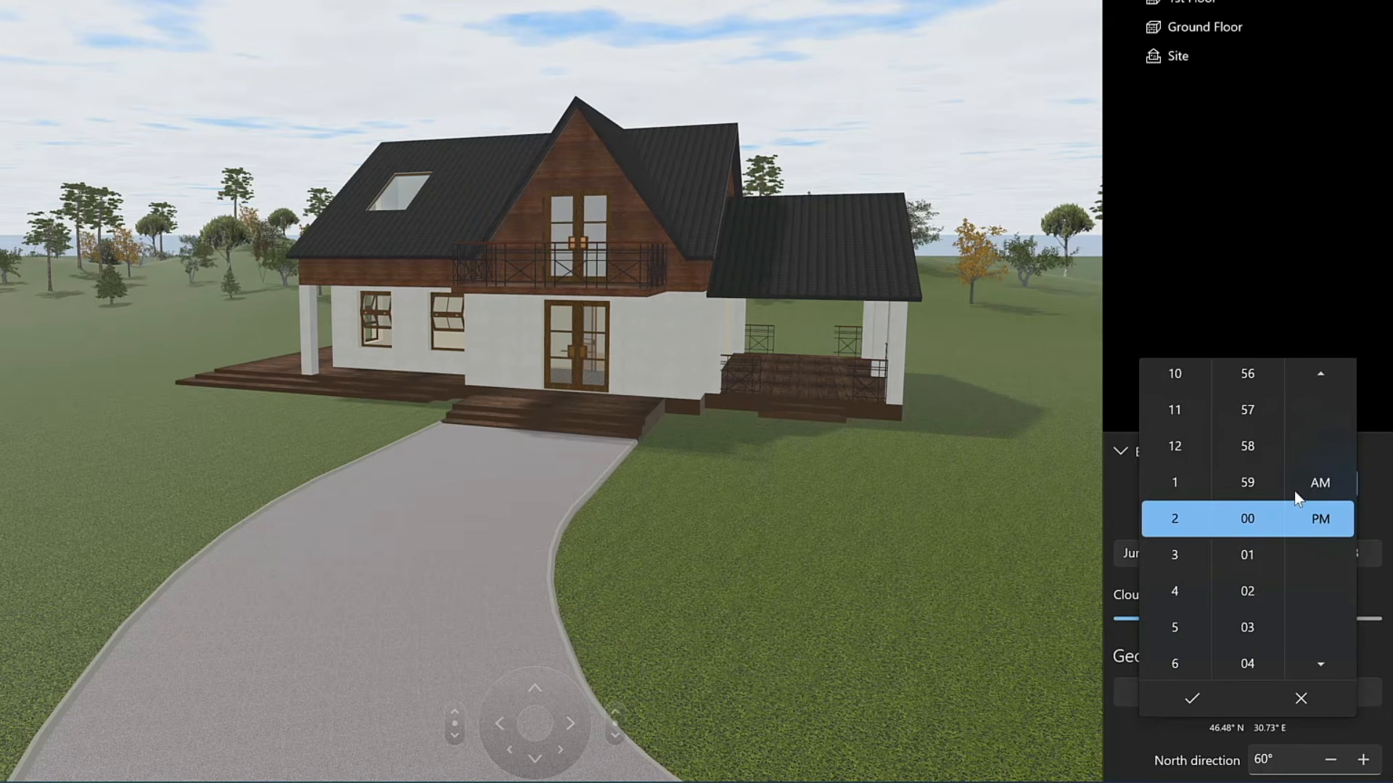
left_click(1311, 478)
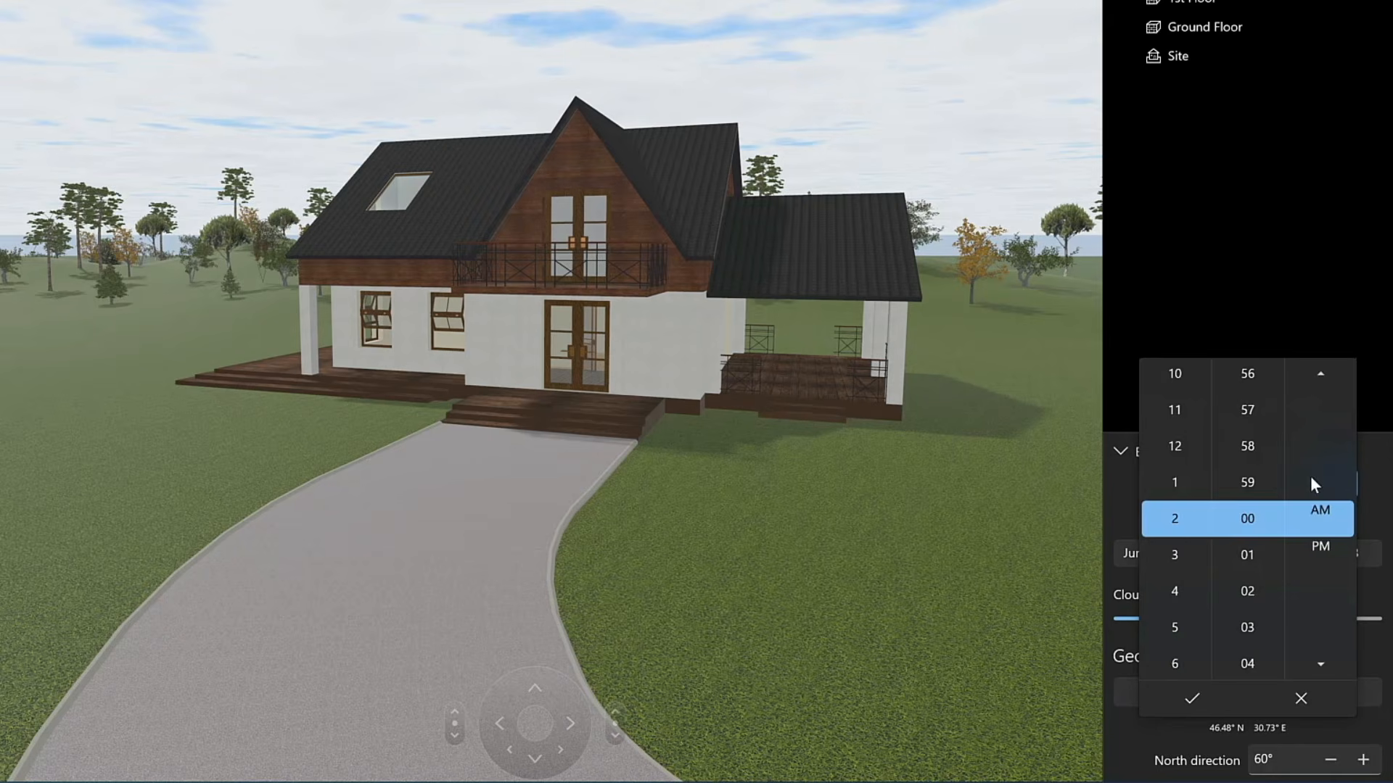
left_click(1175, 628)
left_click(1211, 699)
Change the environment's time of day to 11:00 AM.
left_click(1176, 518)
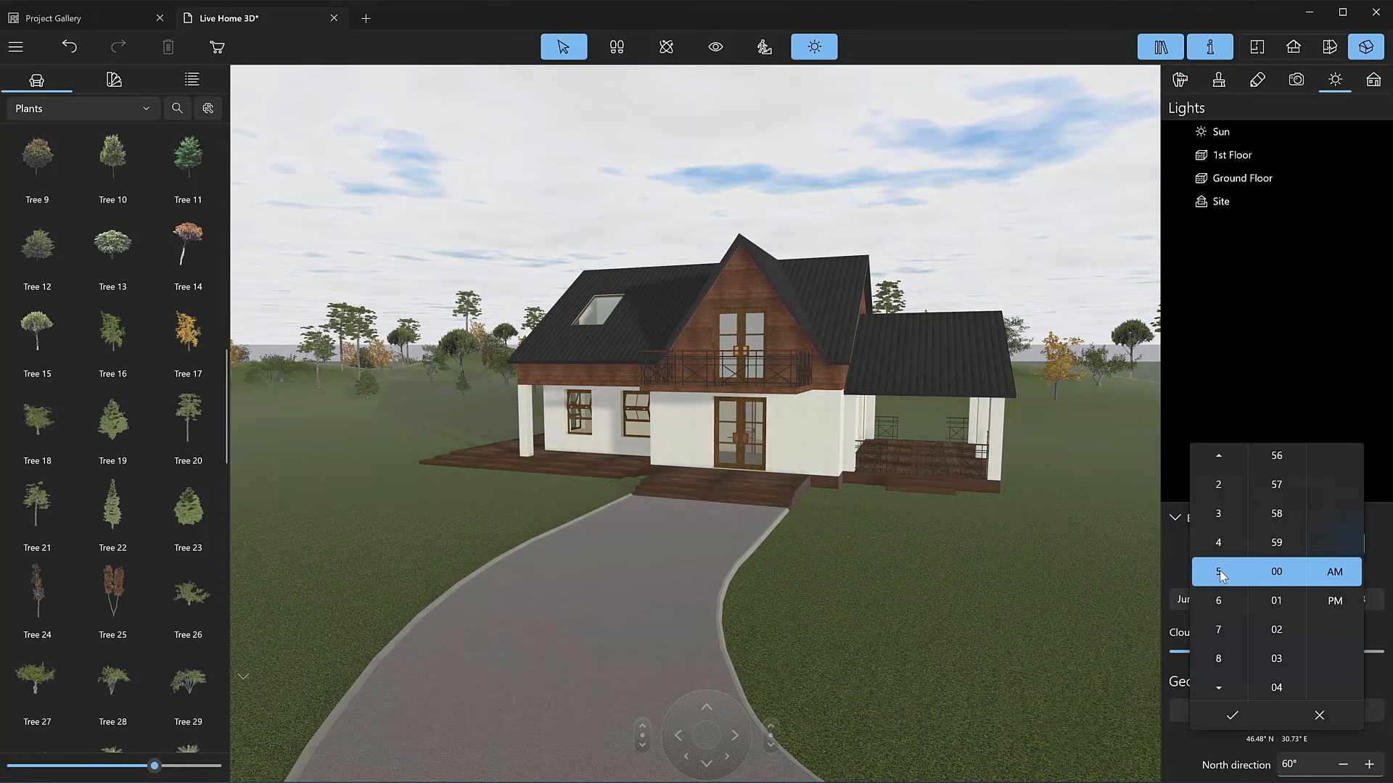
scroll(1226, 626, "down", 6)
left_click(1230, 716)
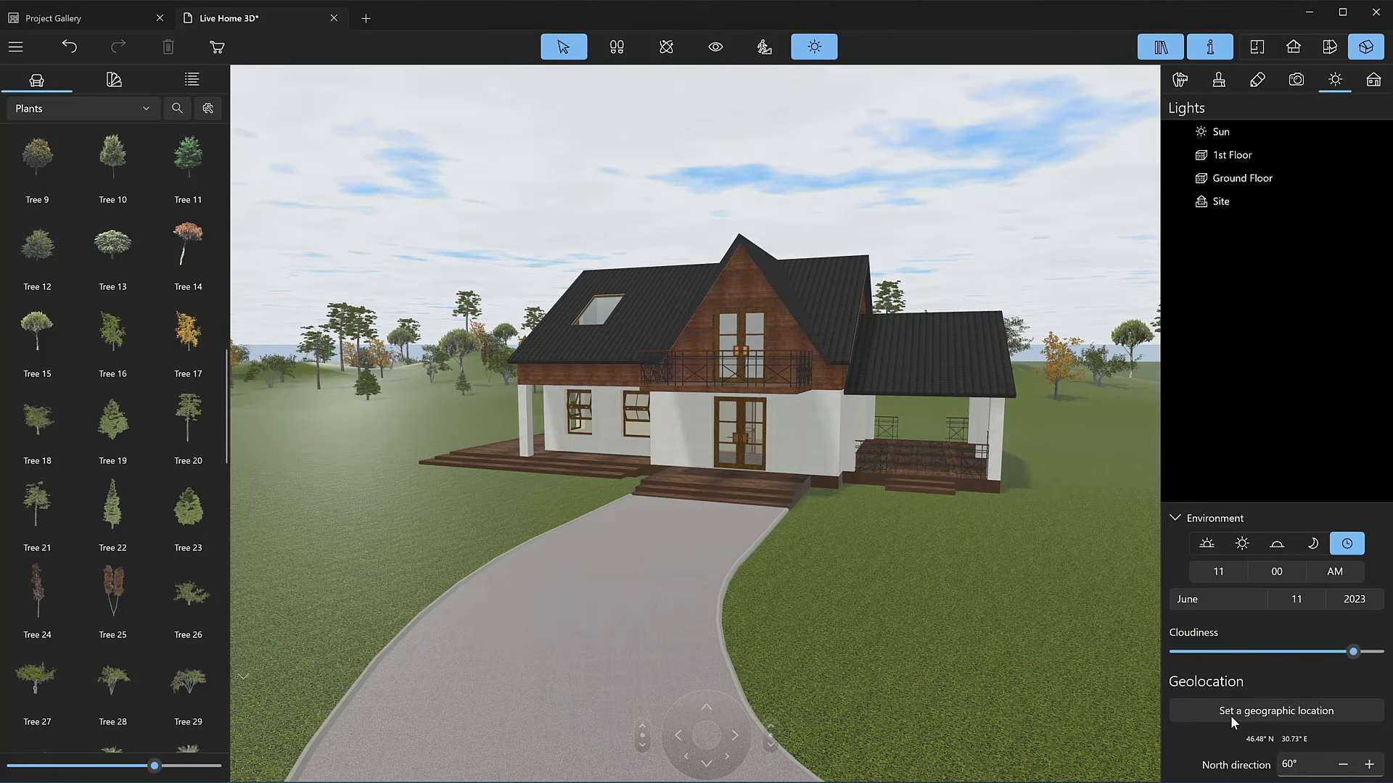
Set the environment's custom time of day to 8:00 PM.
left_click(1215, 574)
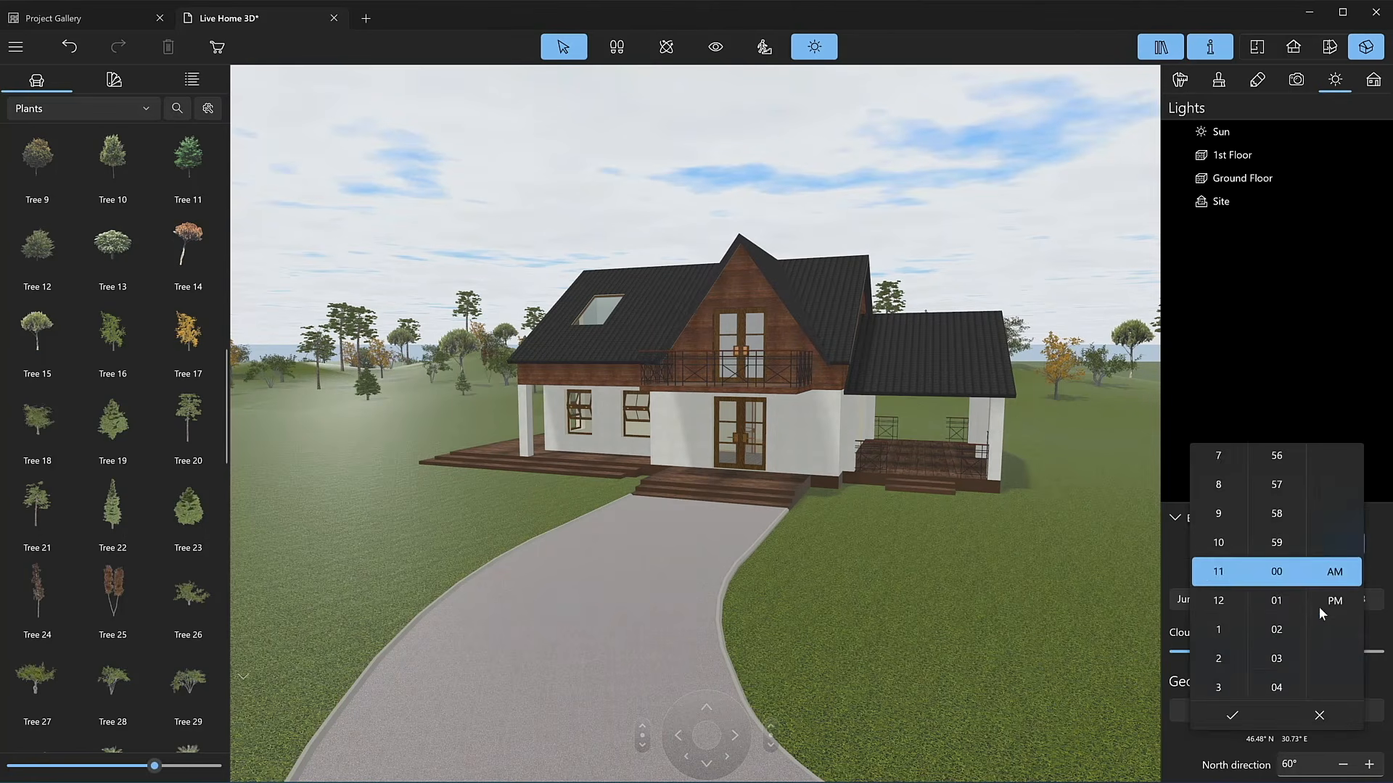
left_click(1215, 483)
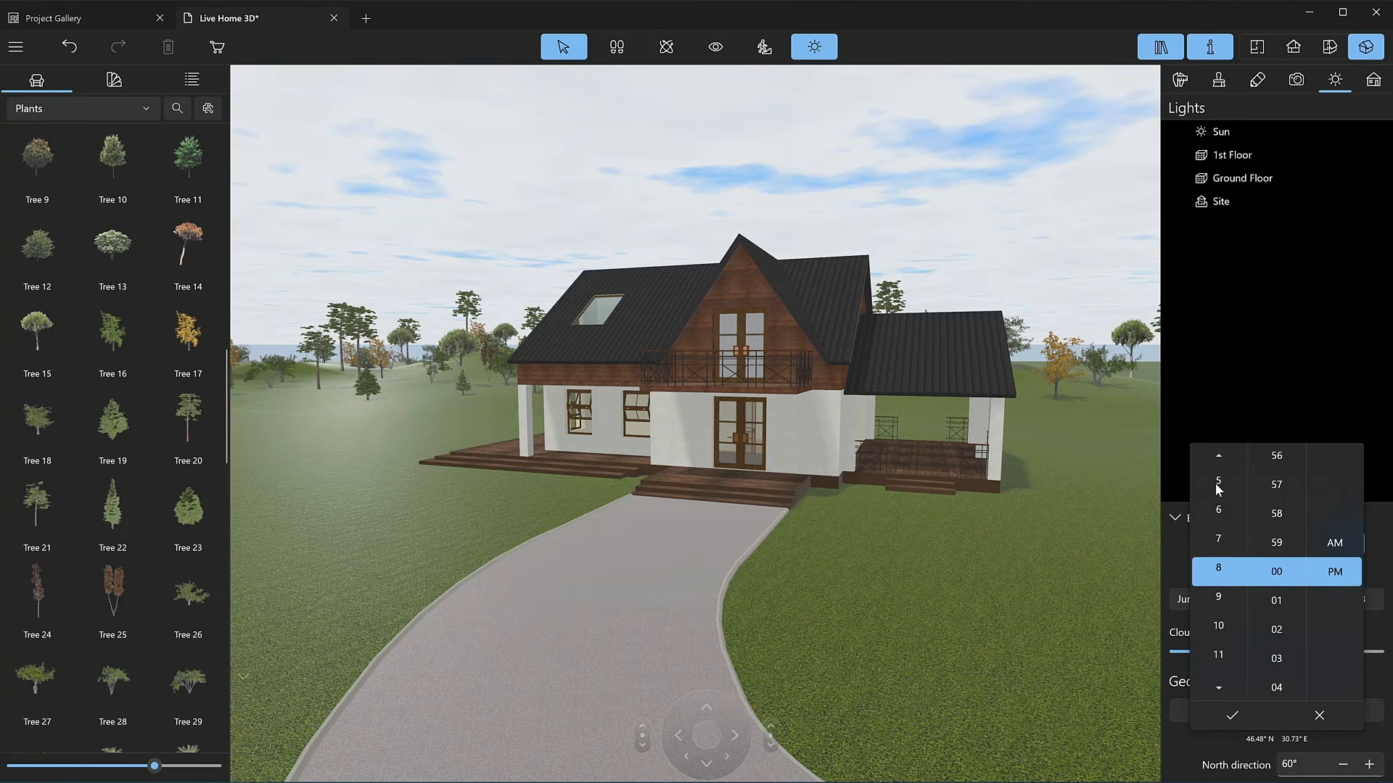
left_click(1229, 718)
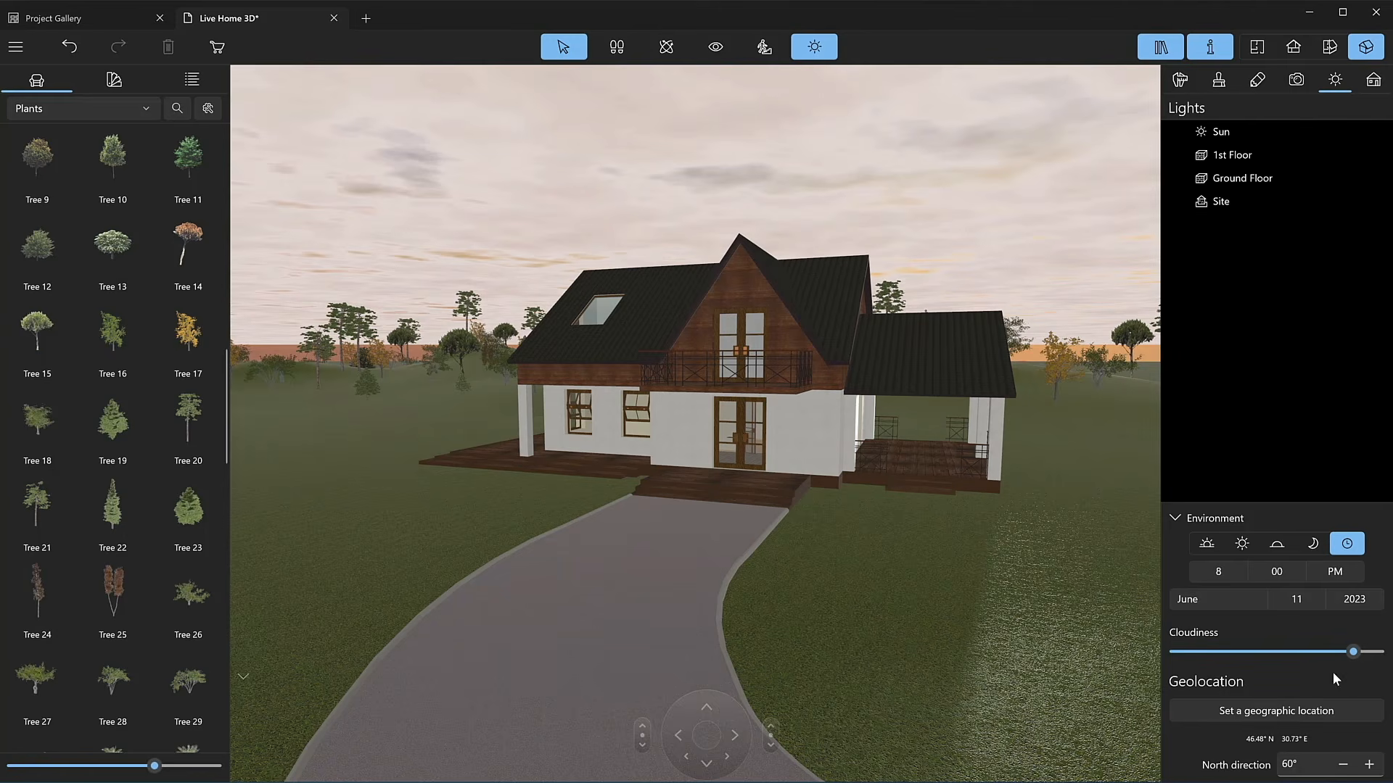
mouse_move(1354, 652)
left_mouse_down()
mouse_move(1180, 653)
mouse_move(1377, 653)
left_mouse_up()
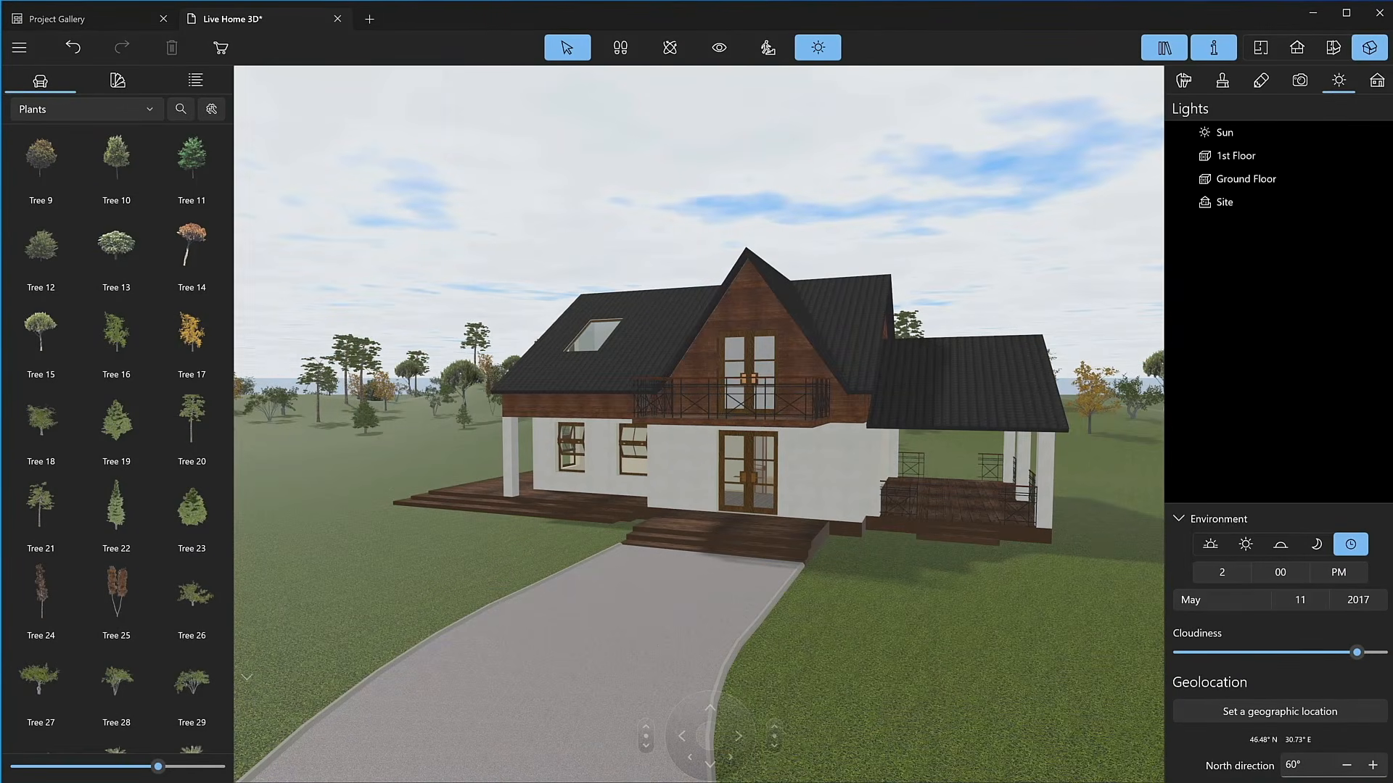
Save the house project, save it from the Project Gallery as a template named Live Home 3D, and show the custom templates.
key("ctrl+s")
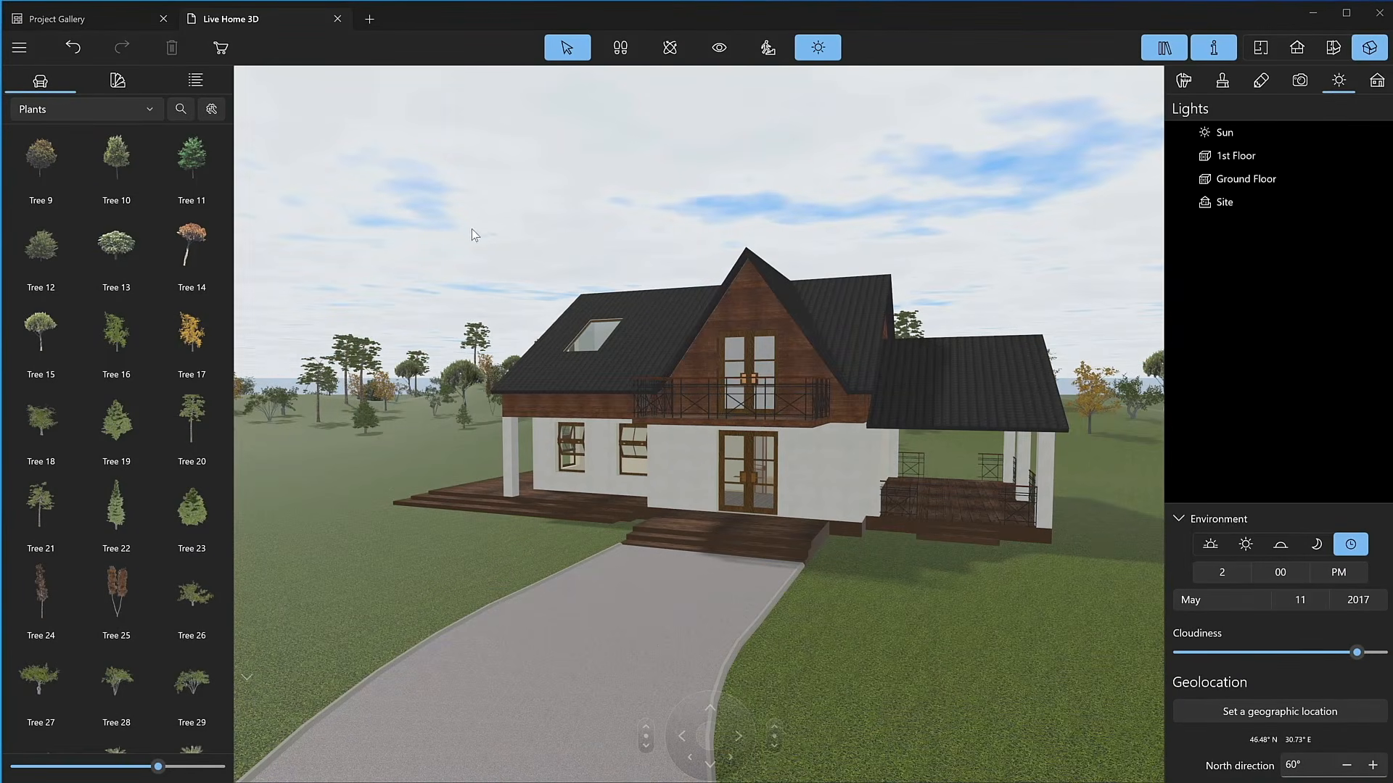
left_click(136, 19)
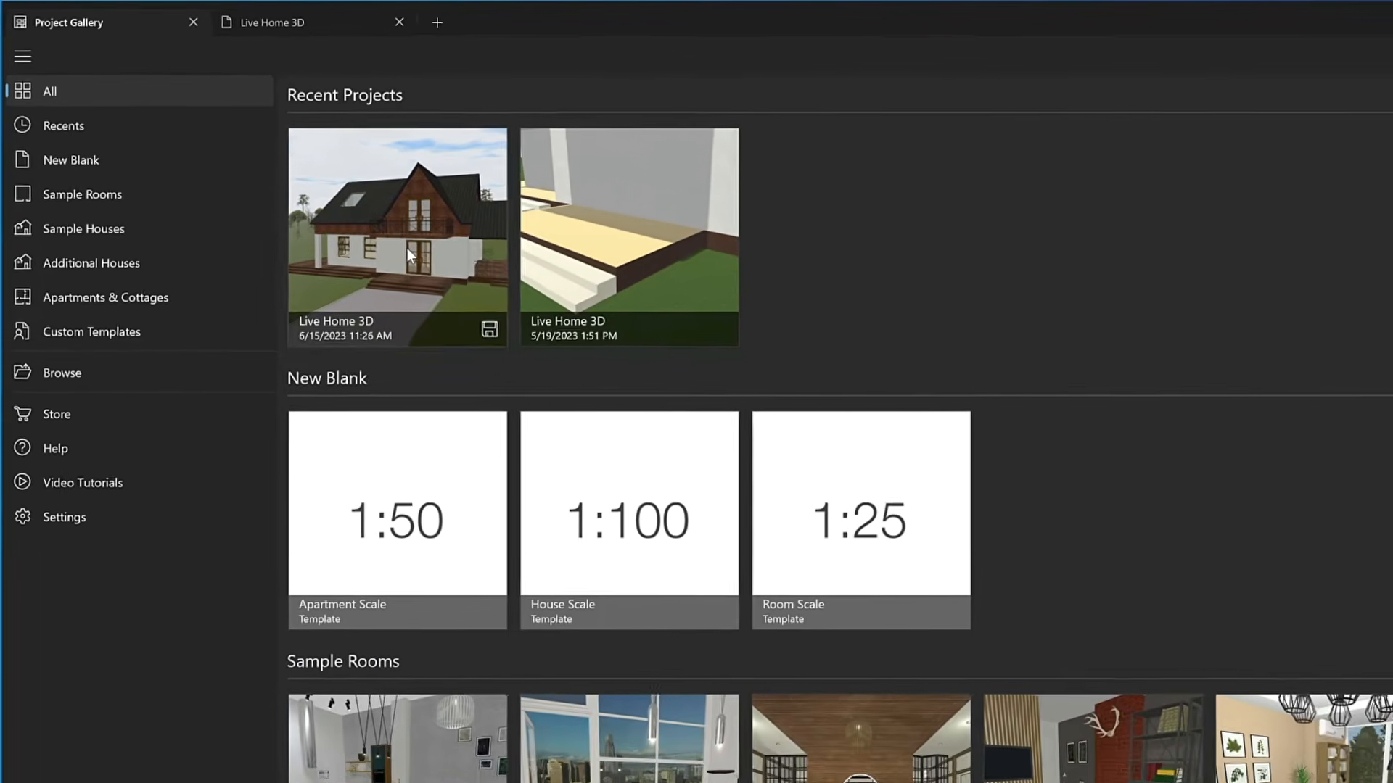
right_click(345, 211)
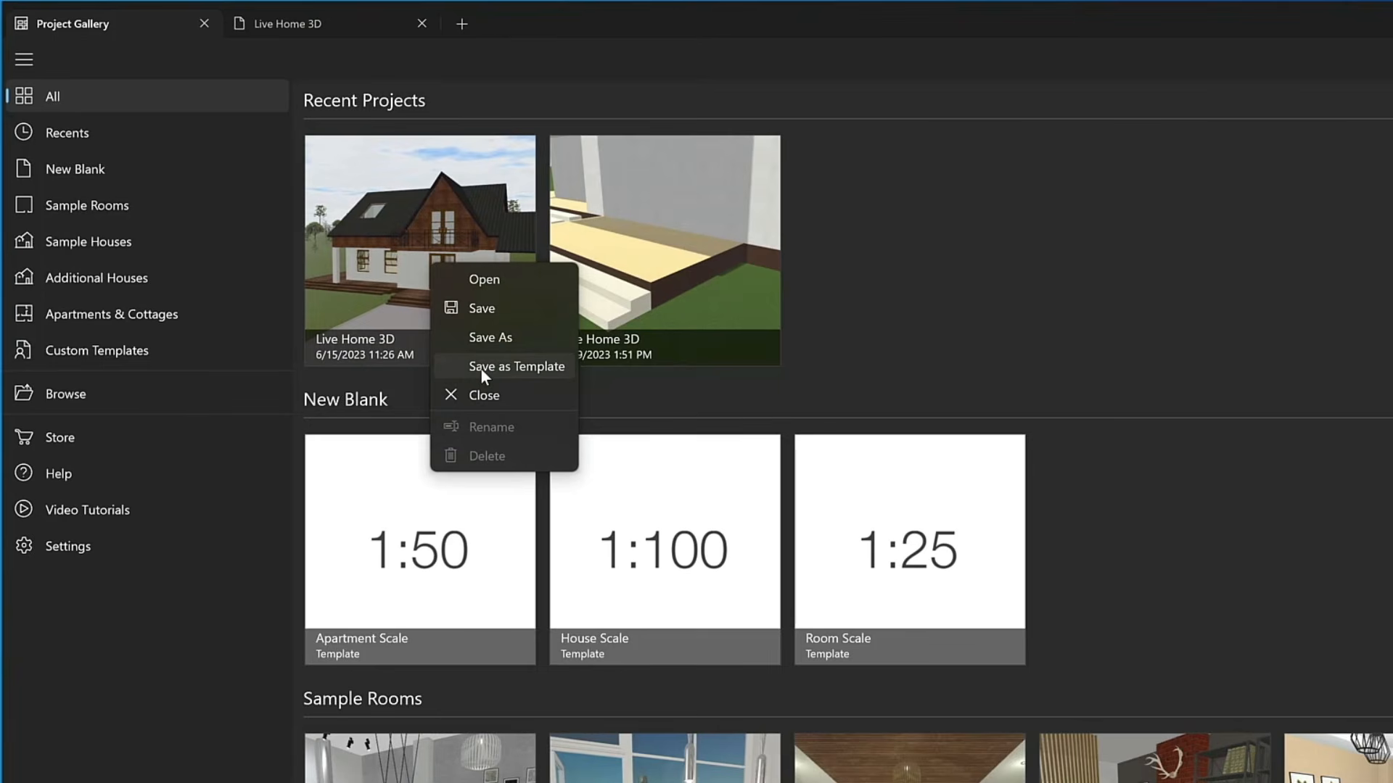
left_click(481, 368)
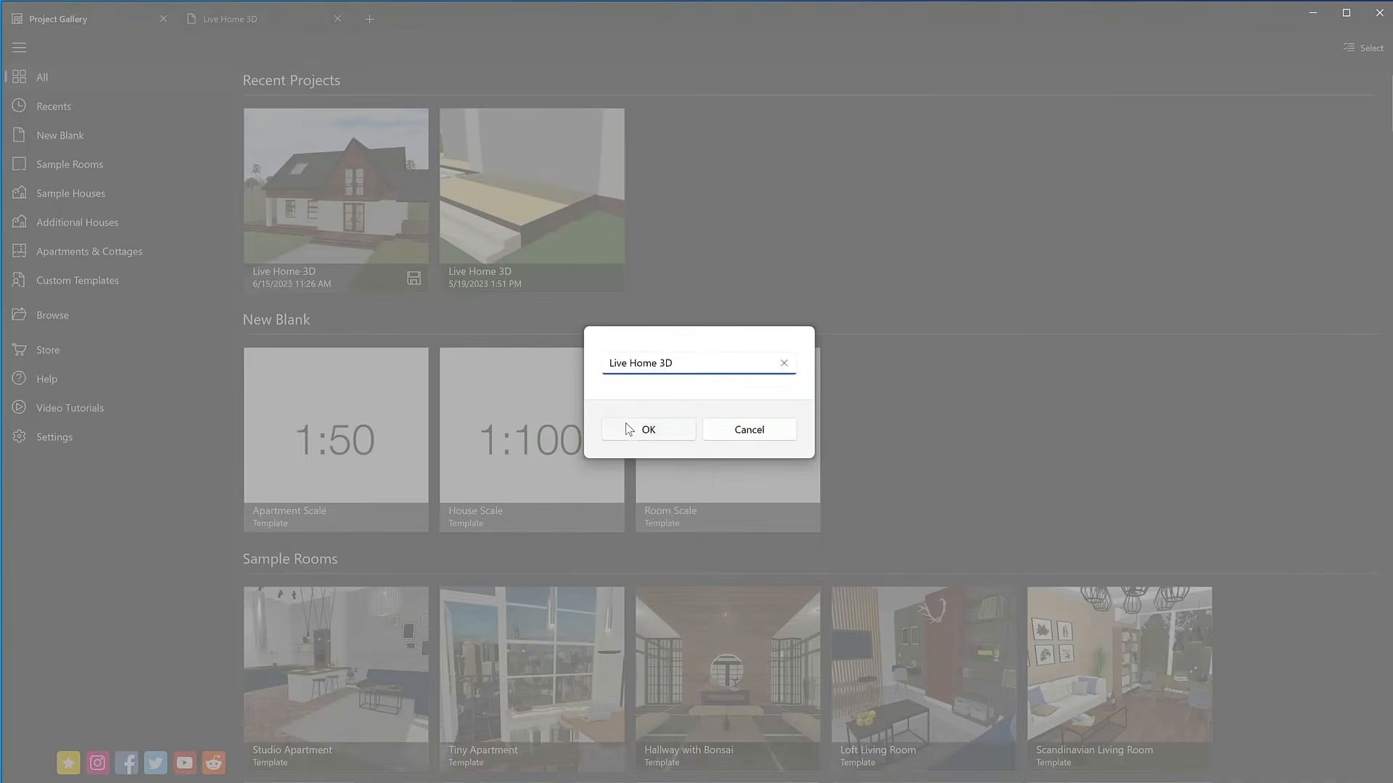
left_click(626, 424)
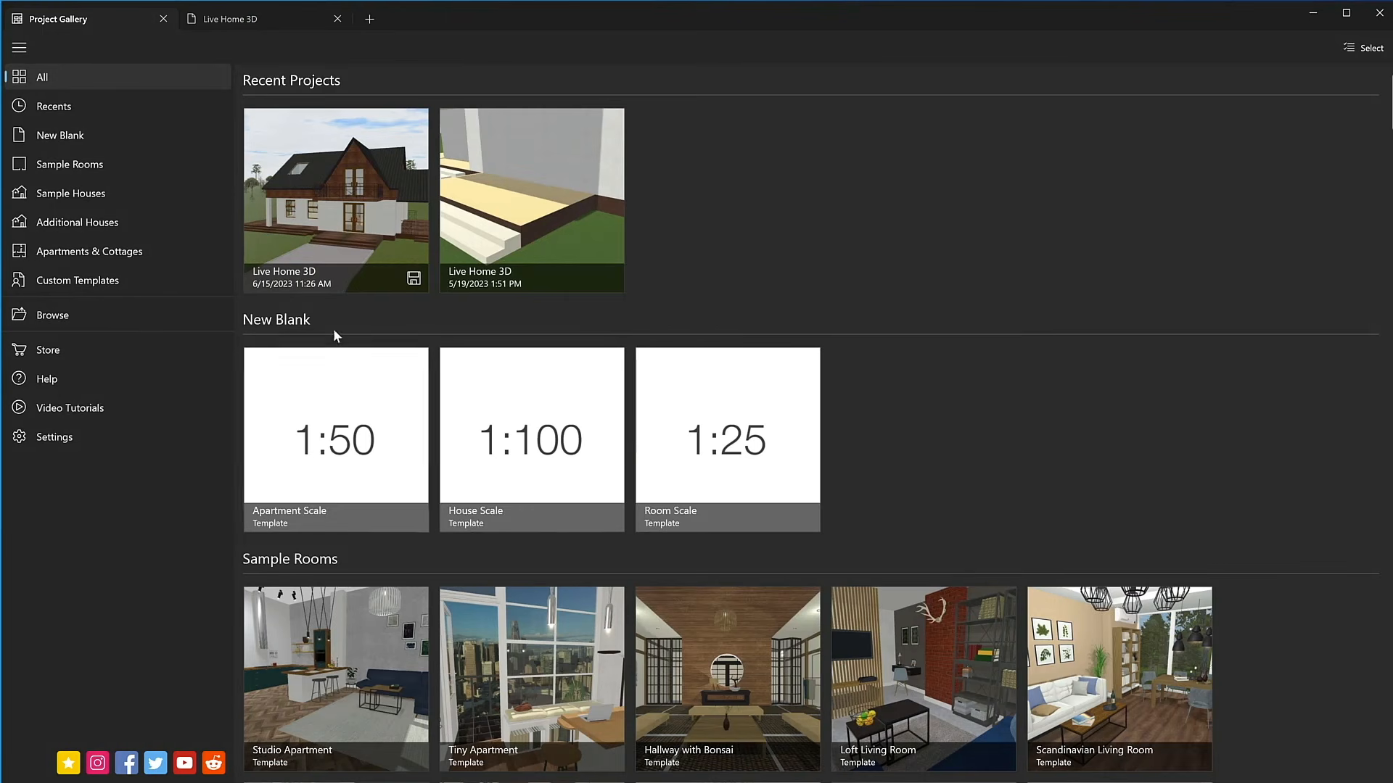
left_click(145, 284)
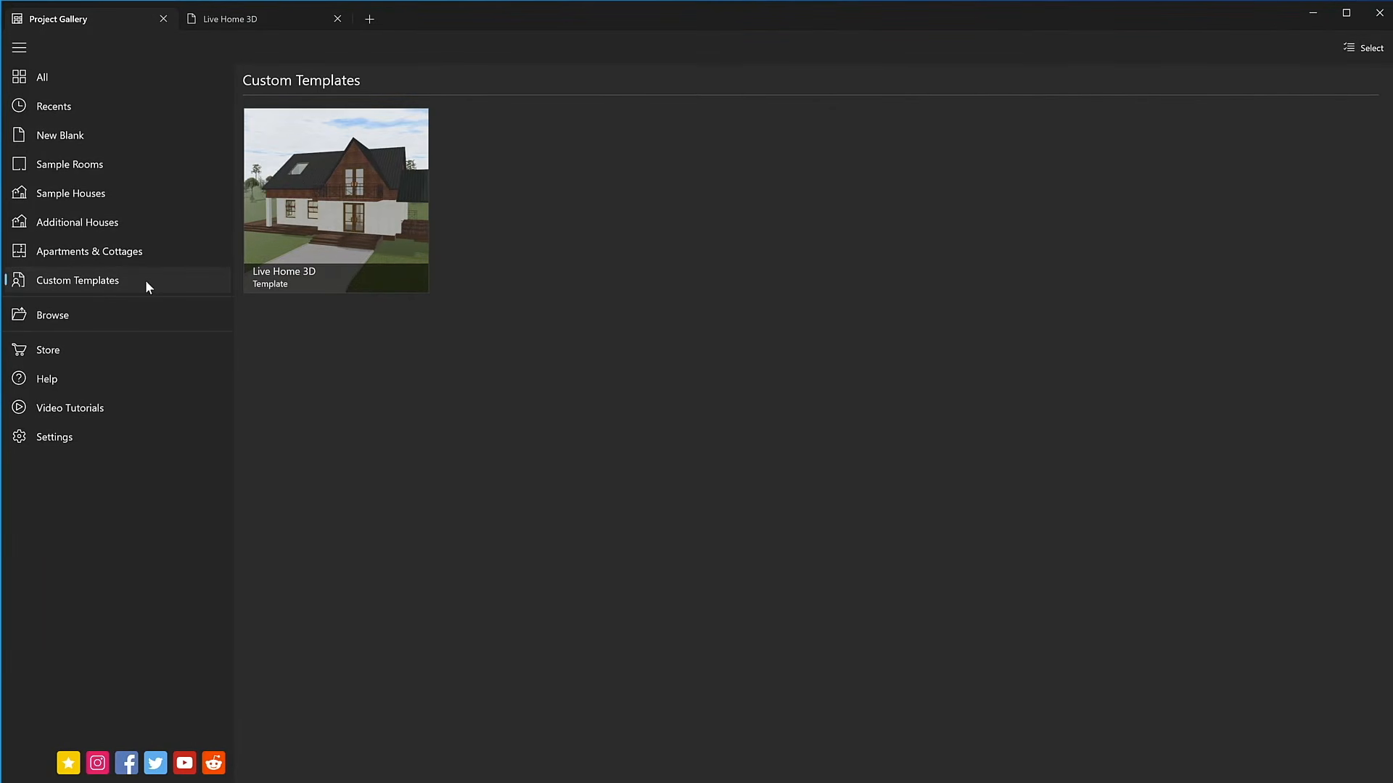